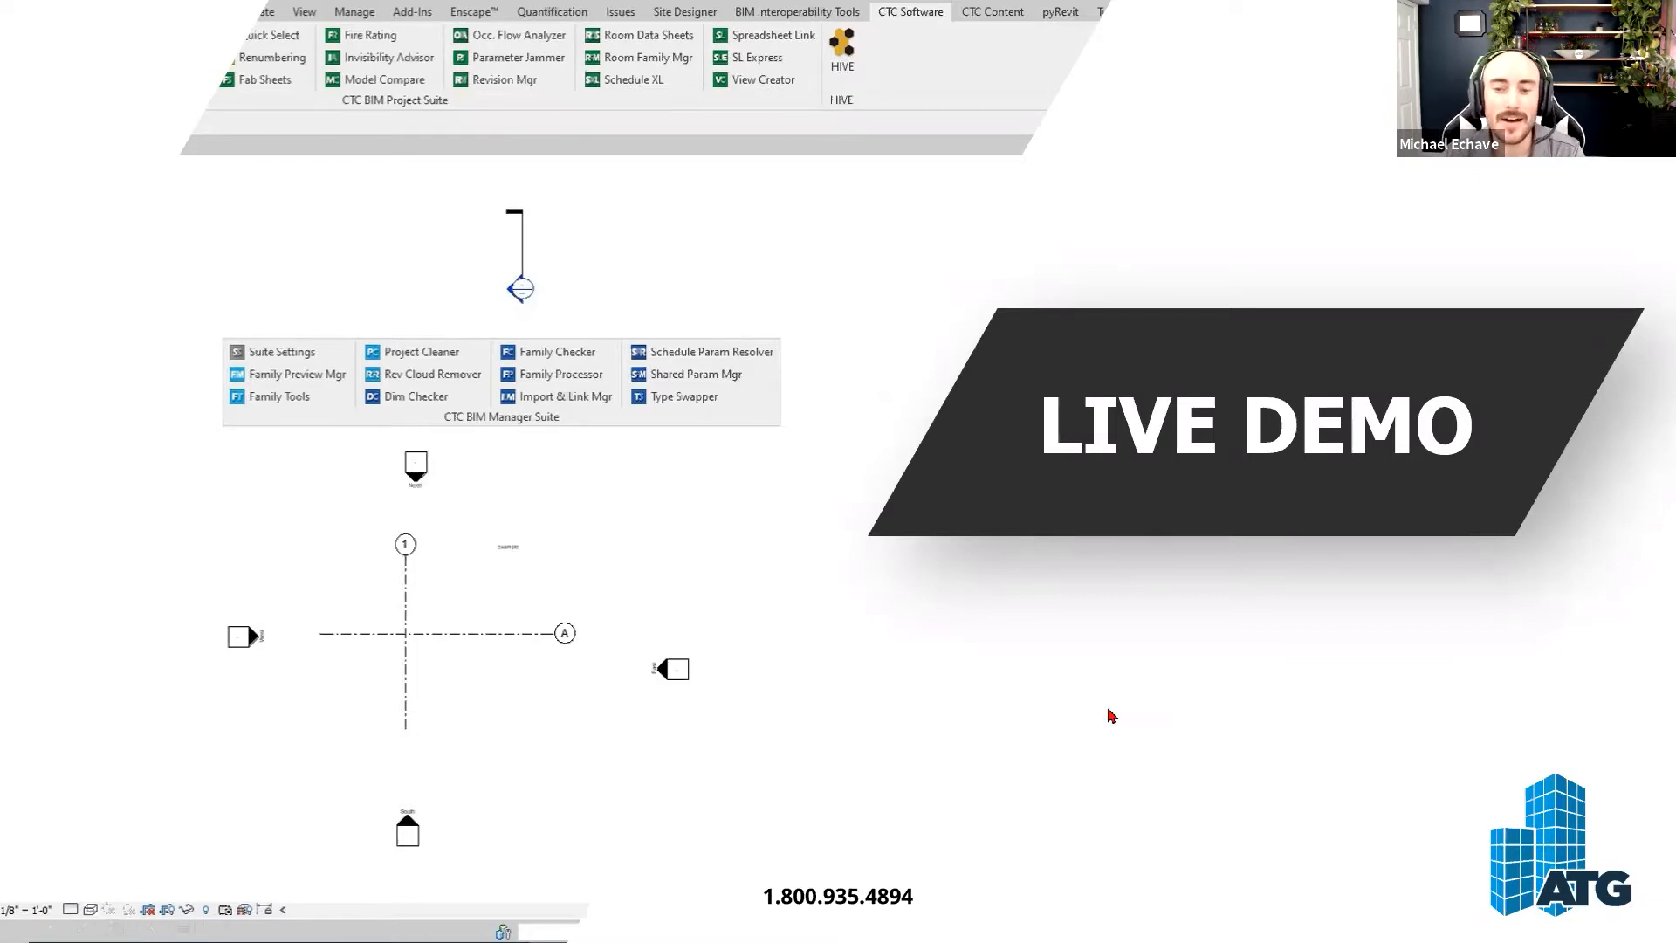
- Switch to Revit and start a new project, viewing the template list with Structural Template kept
{"action": "key", "text": "alt+Tab"}
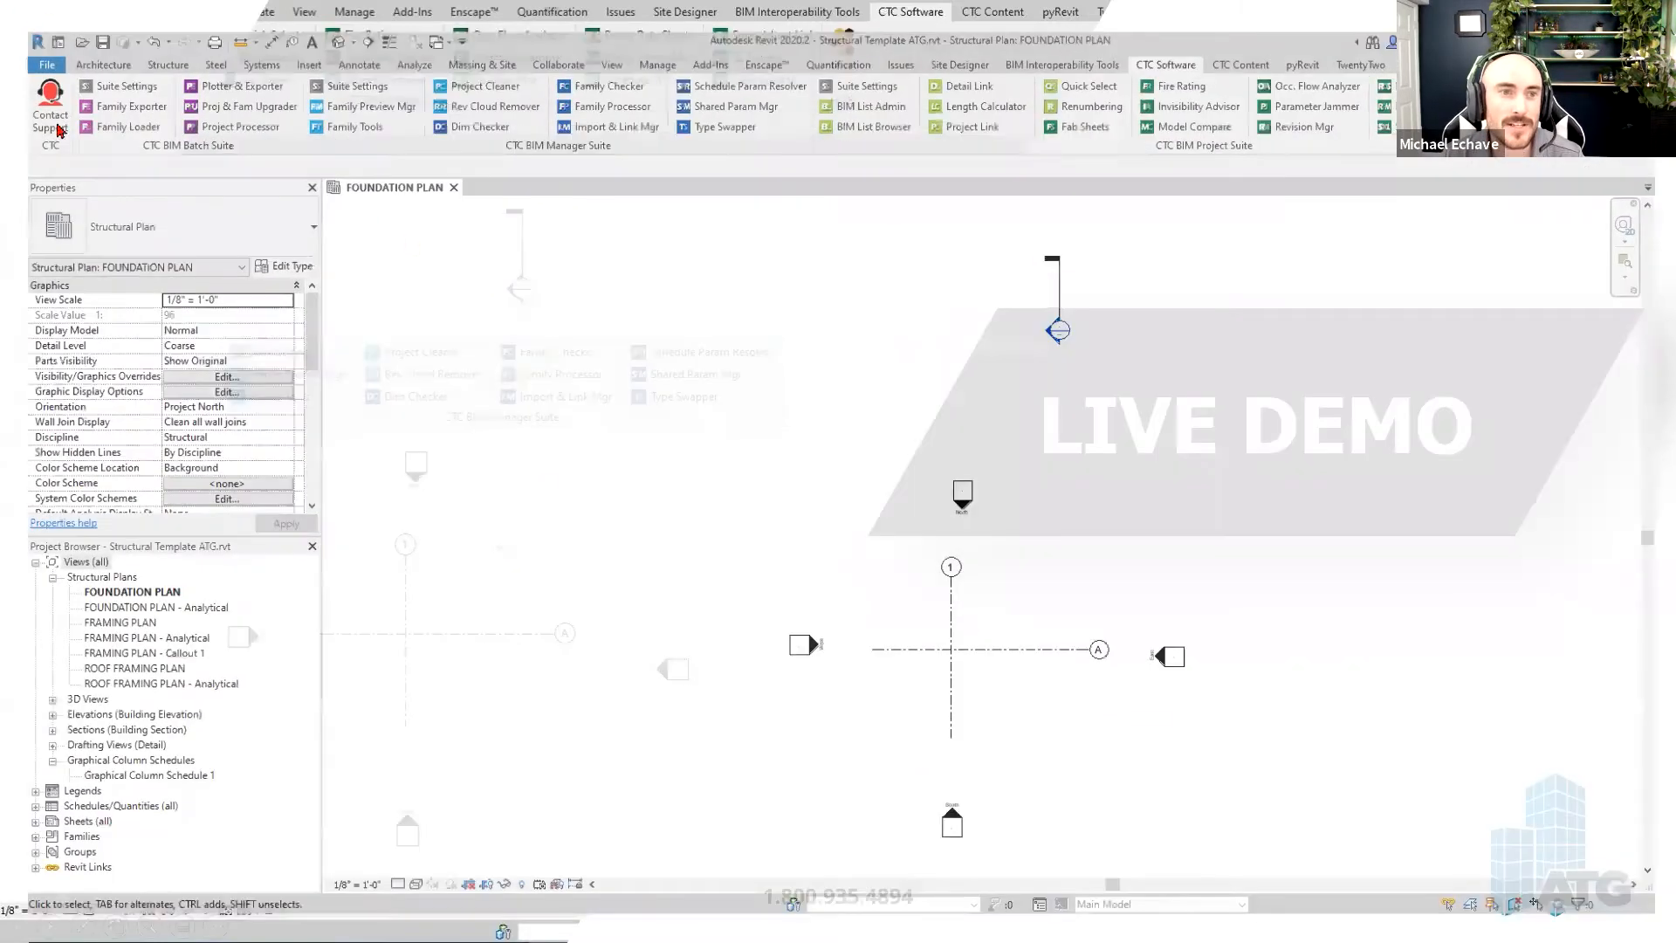
{"action": "left_click", "coordinate": [20, 33]}
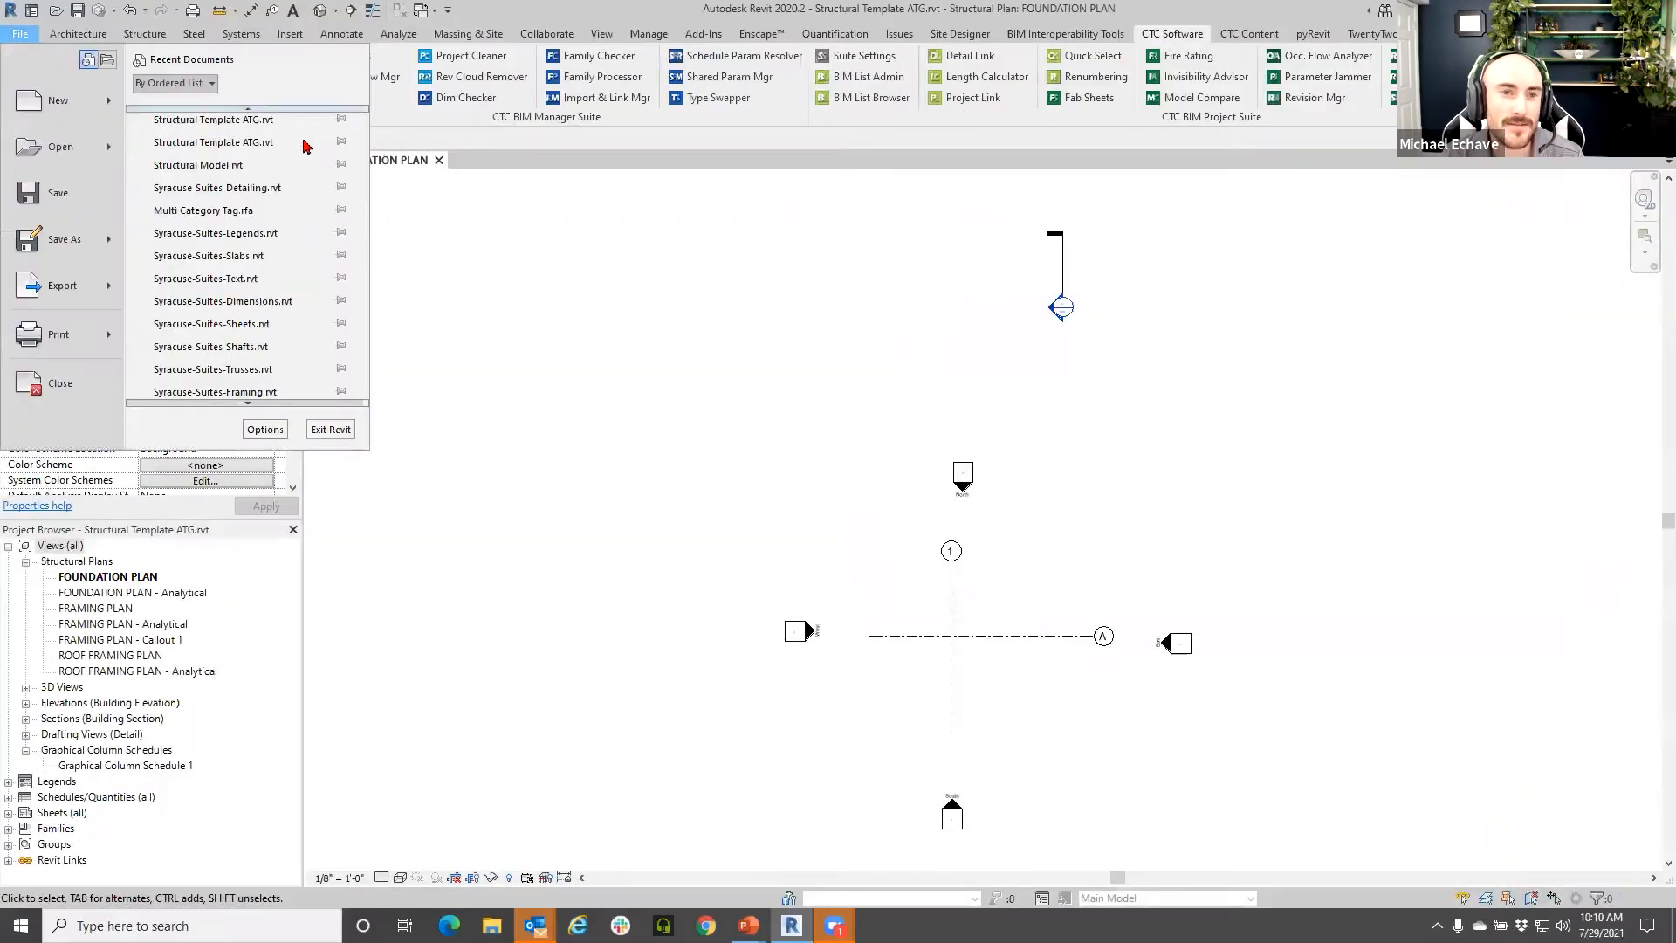
{"action": "left_click", "coordinate": [54, 101]}
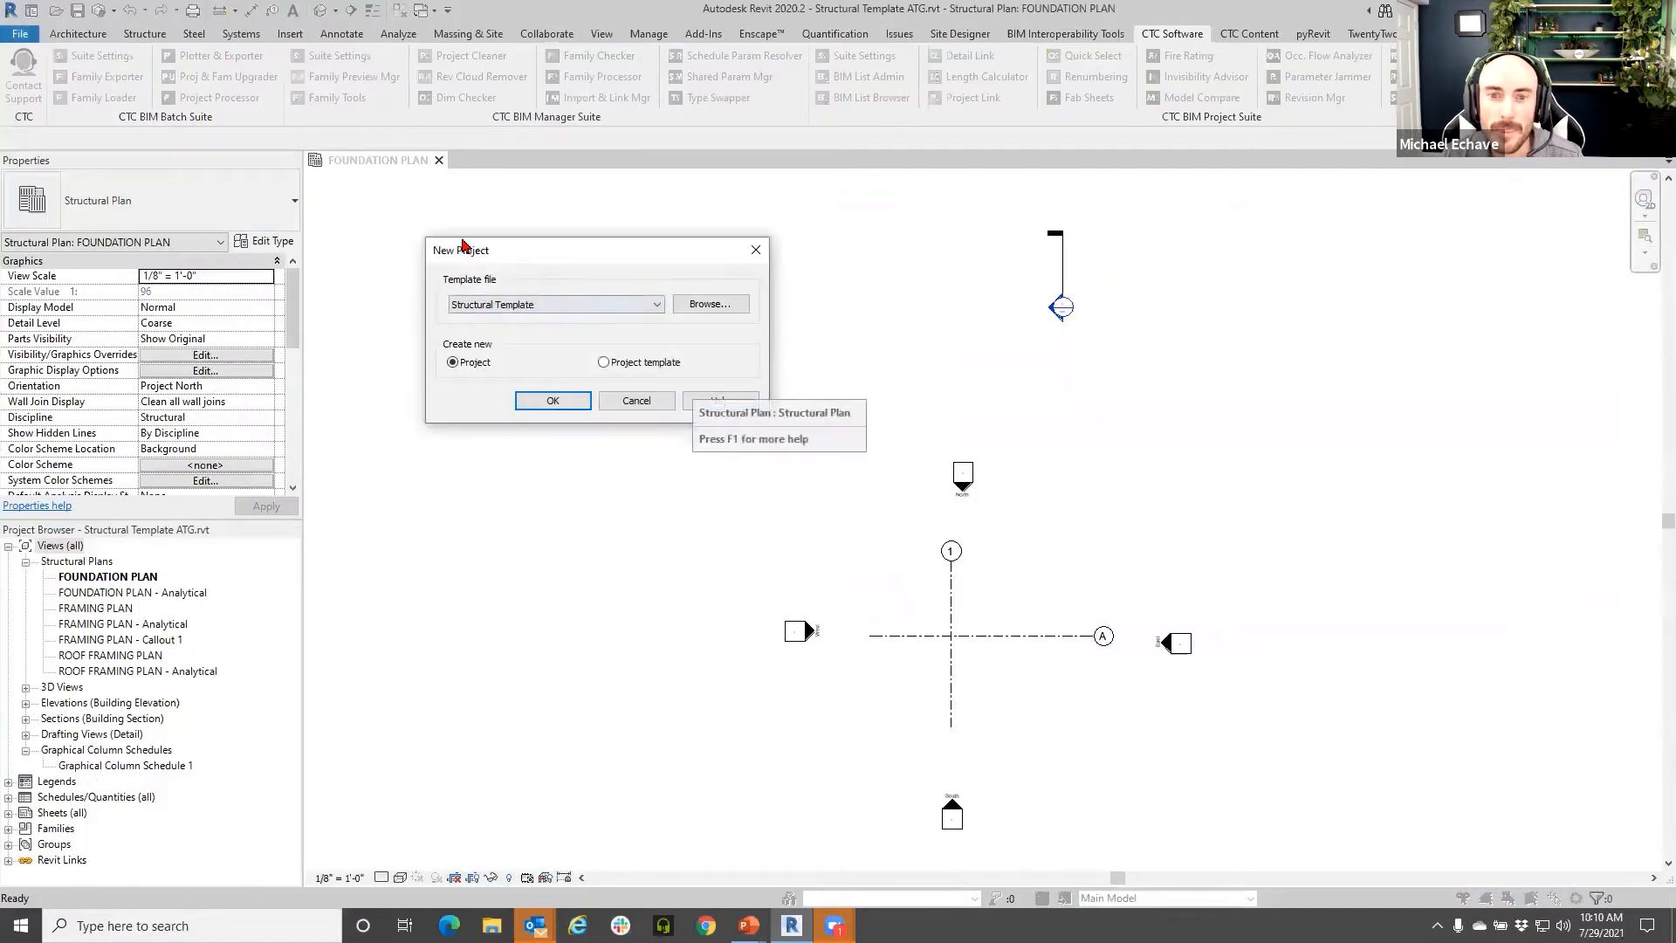
{"action": "left_click", "coordinate": [559, 306]}
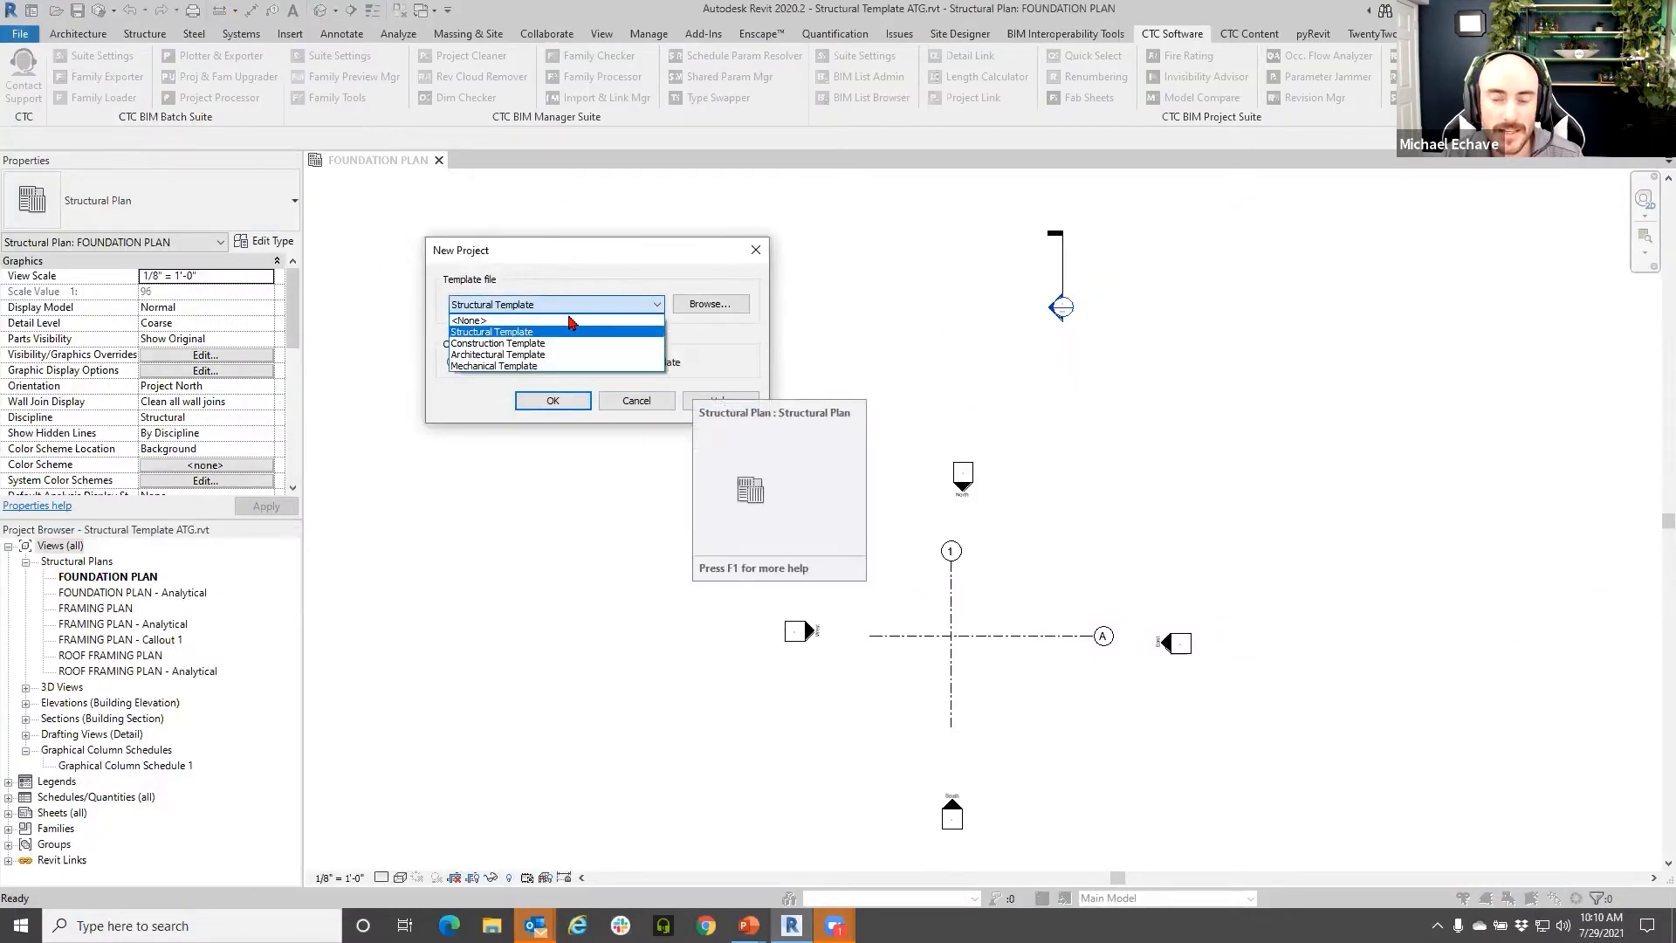
{"action": "left_click", "coordinate": [577, 274]}
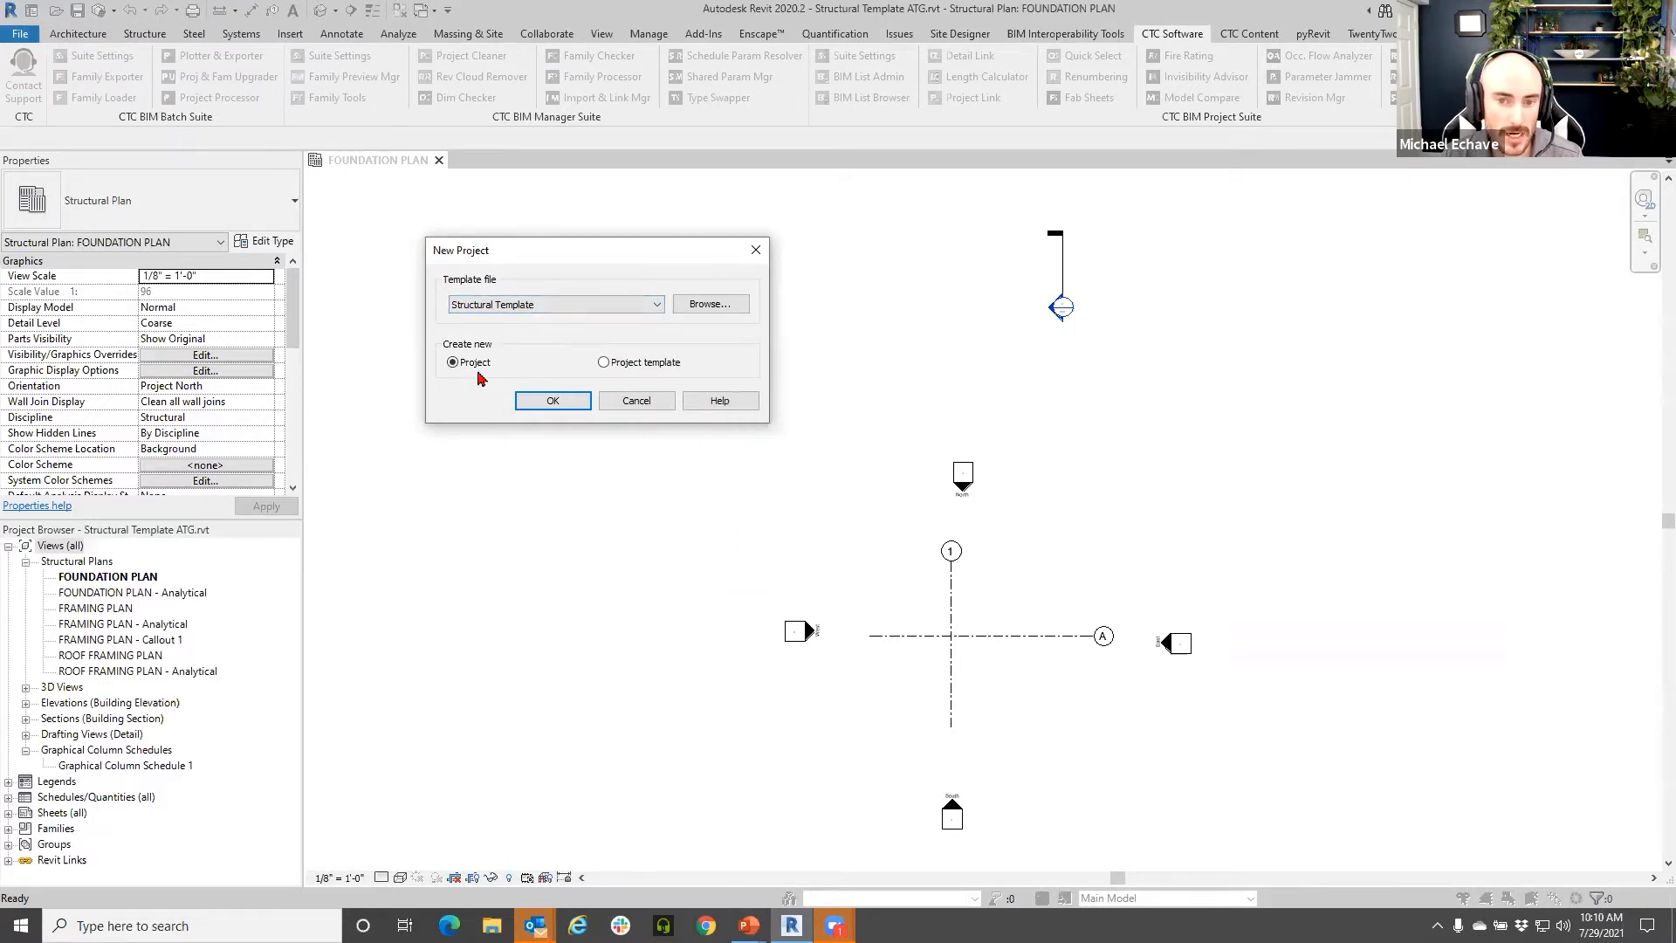
- Step through the project template choices again, keep Structural Template, and cancel the new project
{"action": "left_click", "coordinate": [521, 304]}
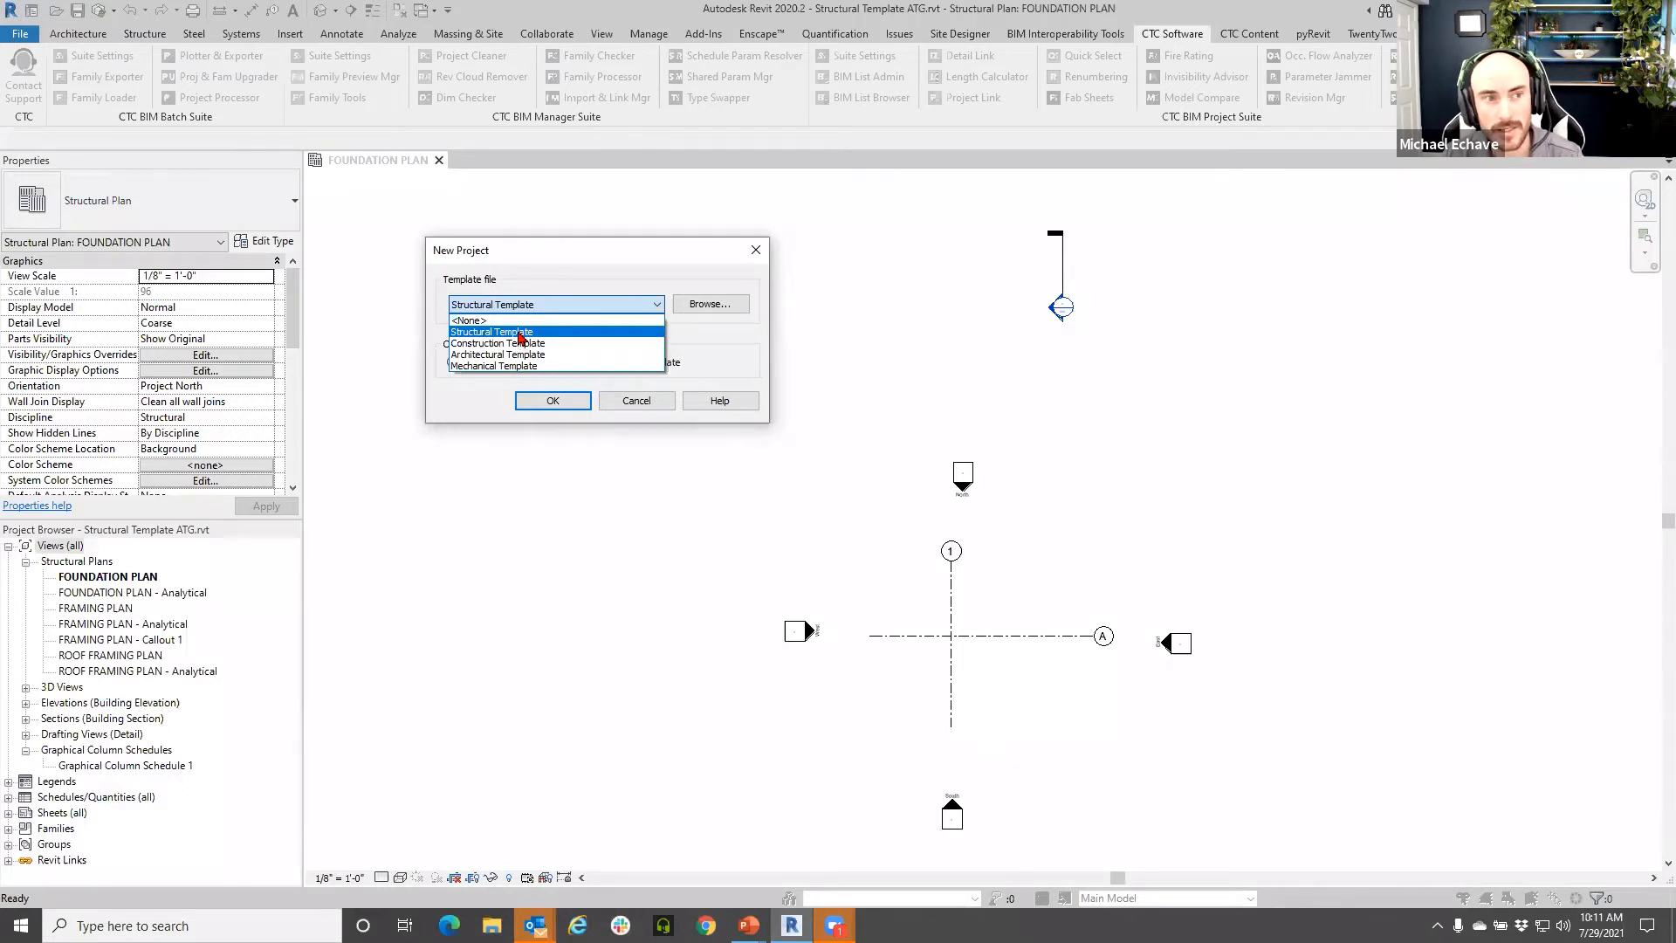
{"action": "key", "text": "Down"}
{"action": "key", "text": "Down"}
{"action": "key", "text": "Down"}
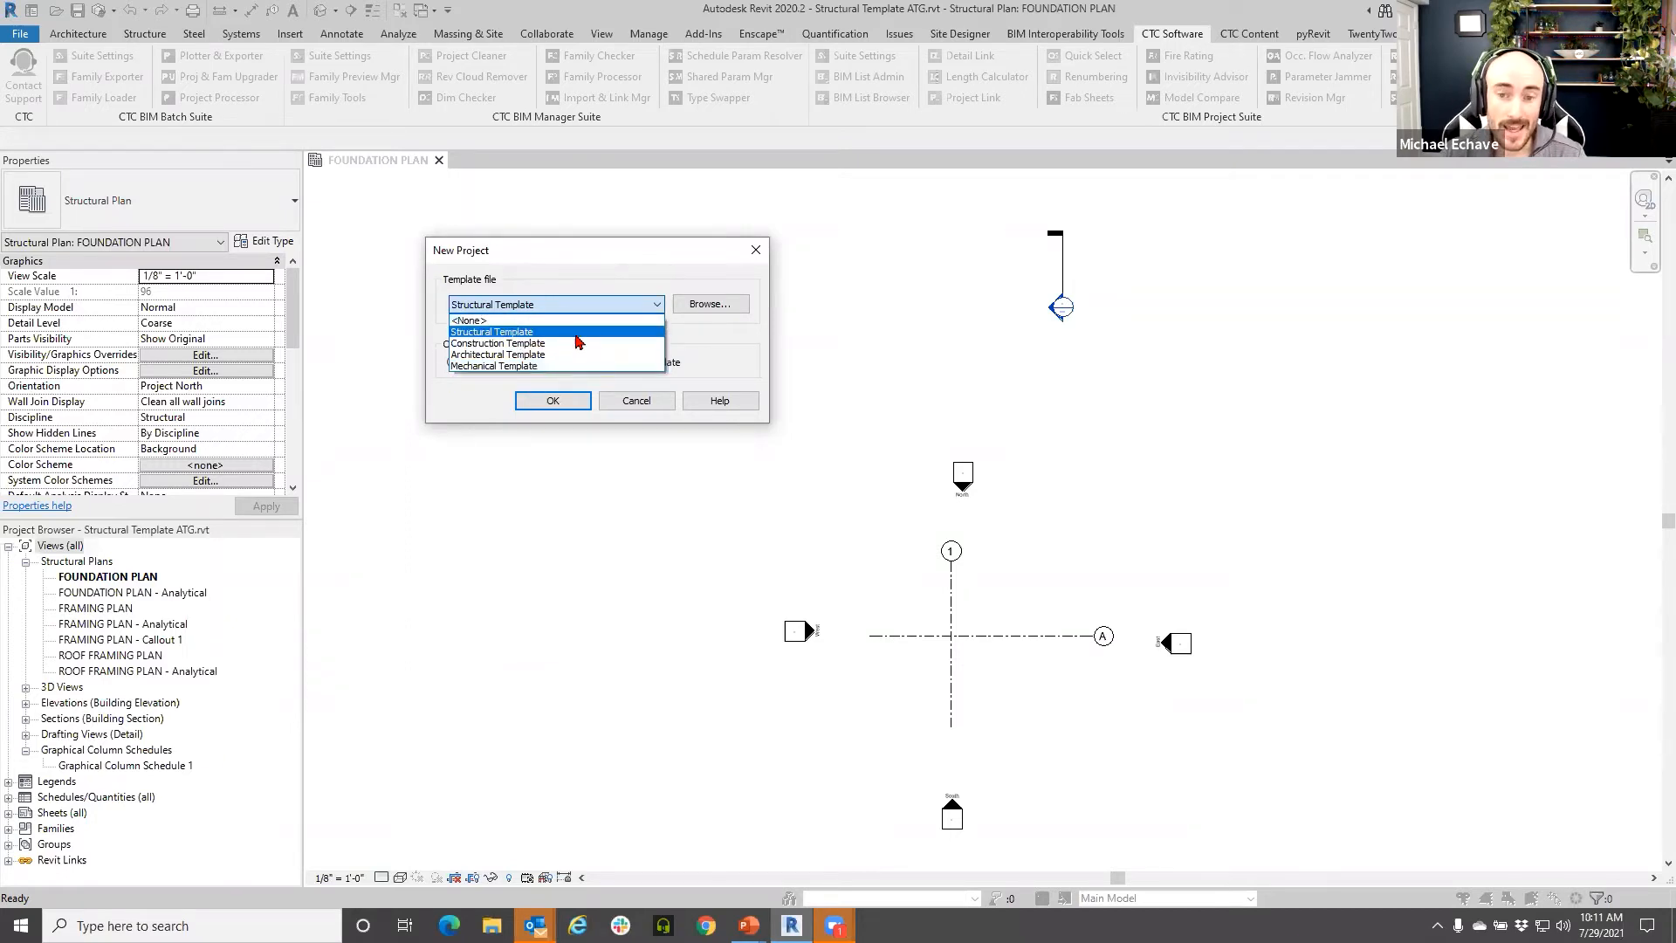
{"action": "left_click", "coordinate": [637, 403]}
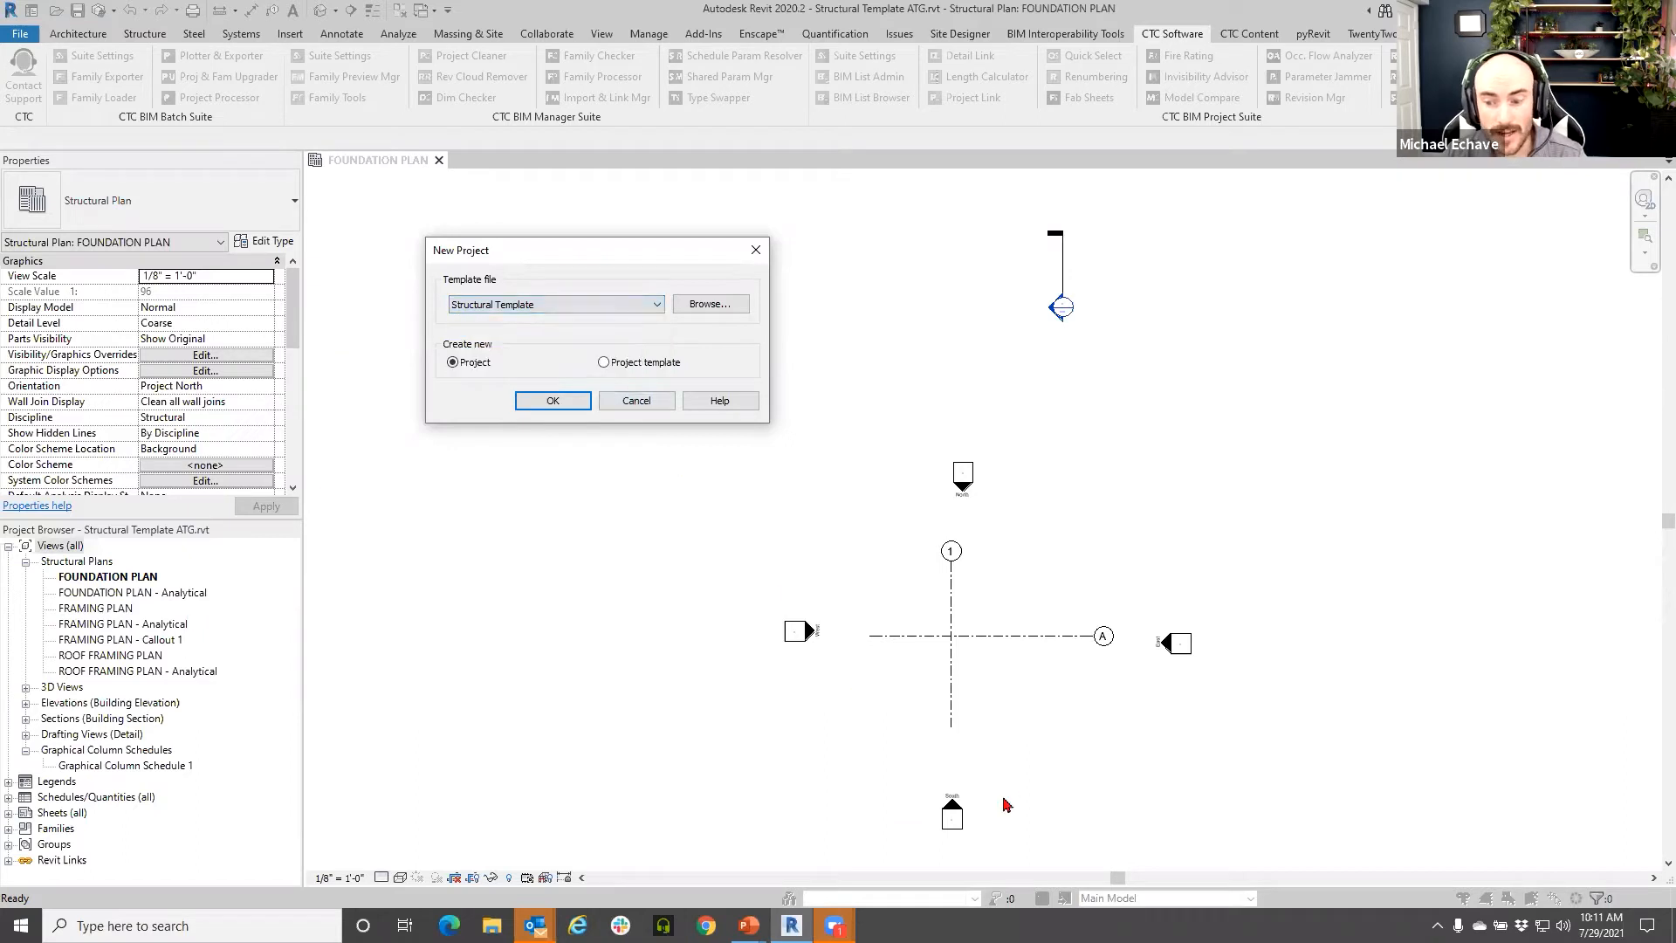
{"action": "left_click", "coordinate": [644, 404]}
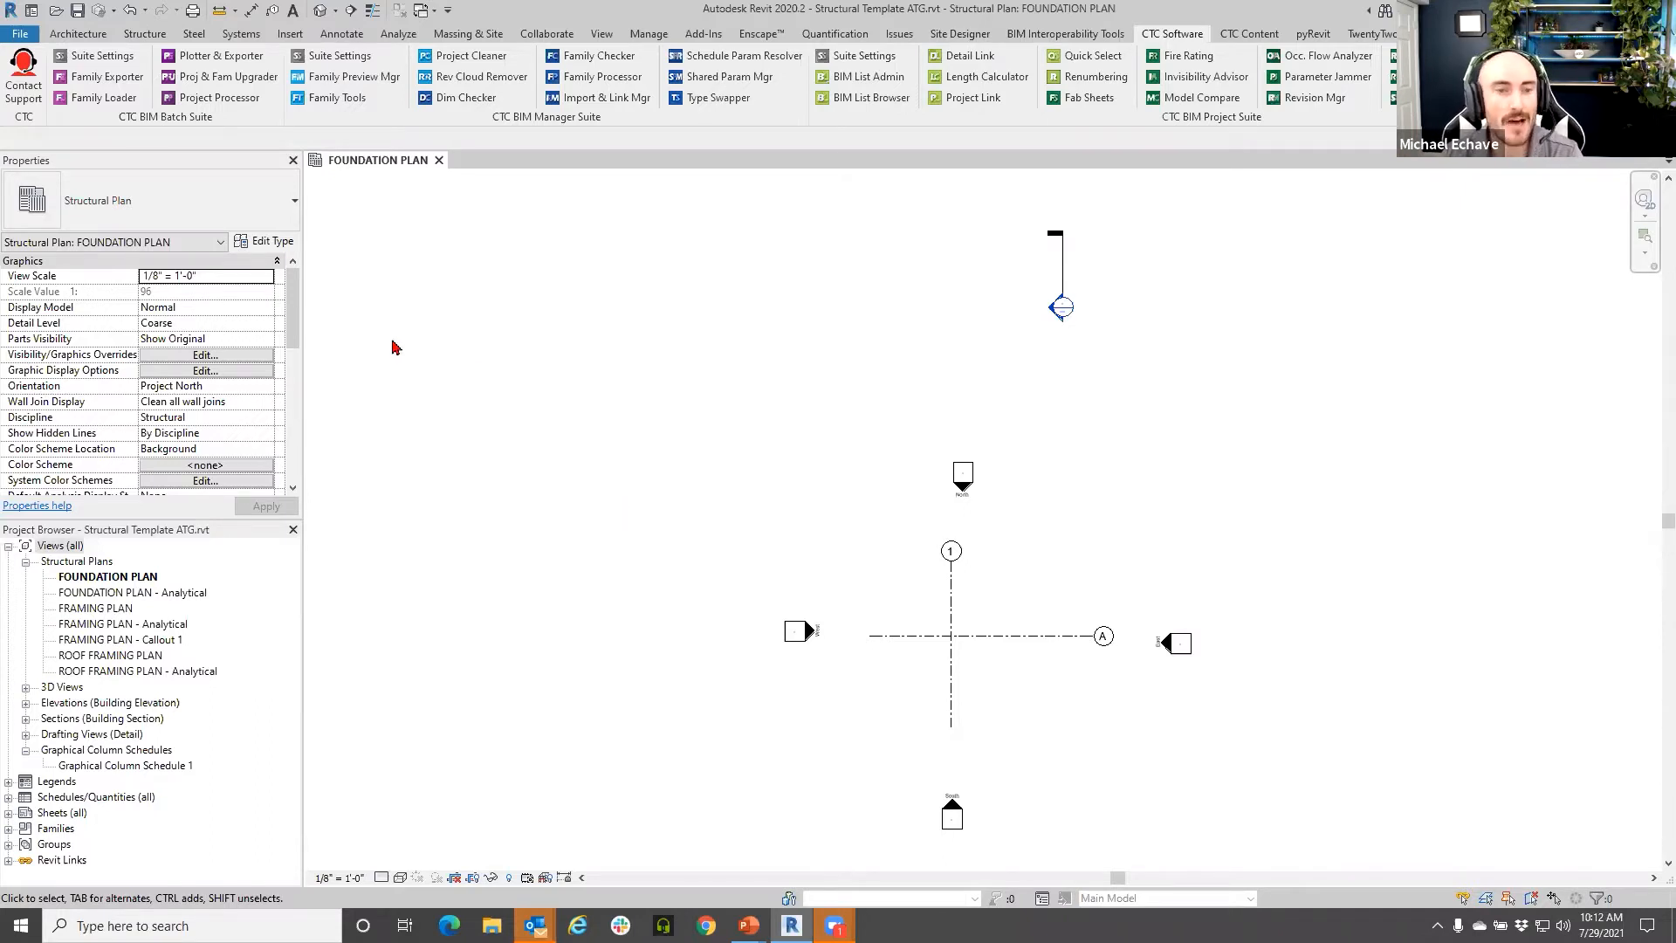
{"action": "left_click", "coordinate": [142, 38]}
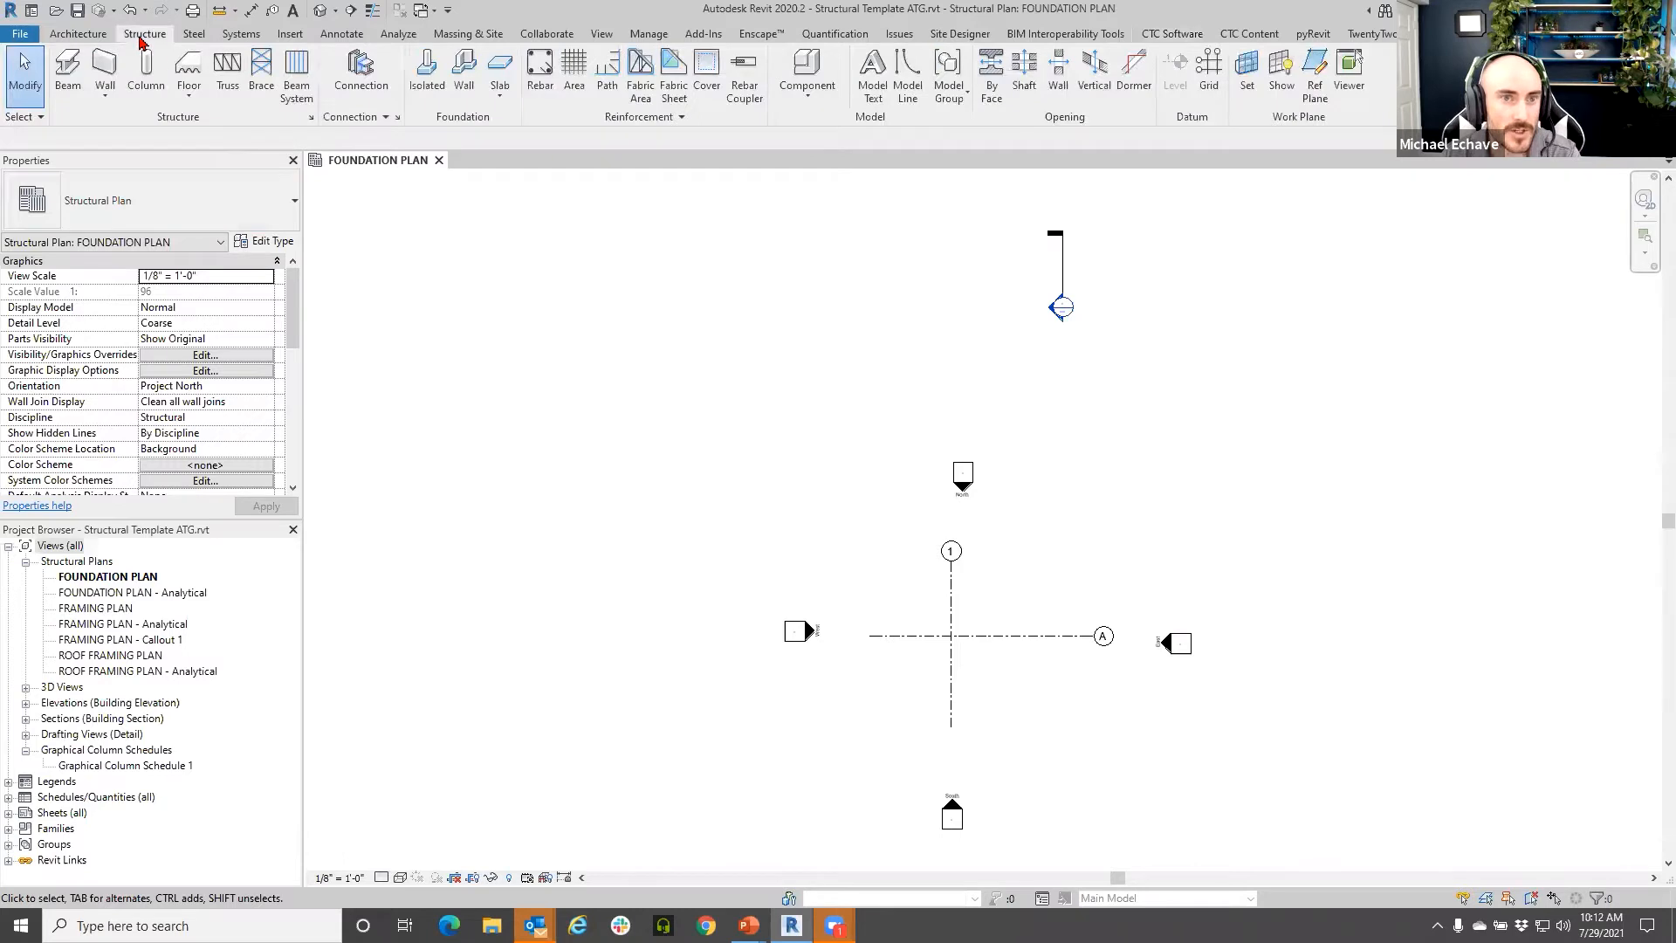
{"action": "left_click", "coordinate": [67, 37]}
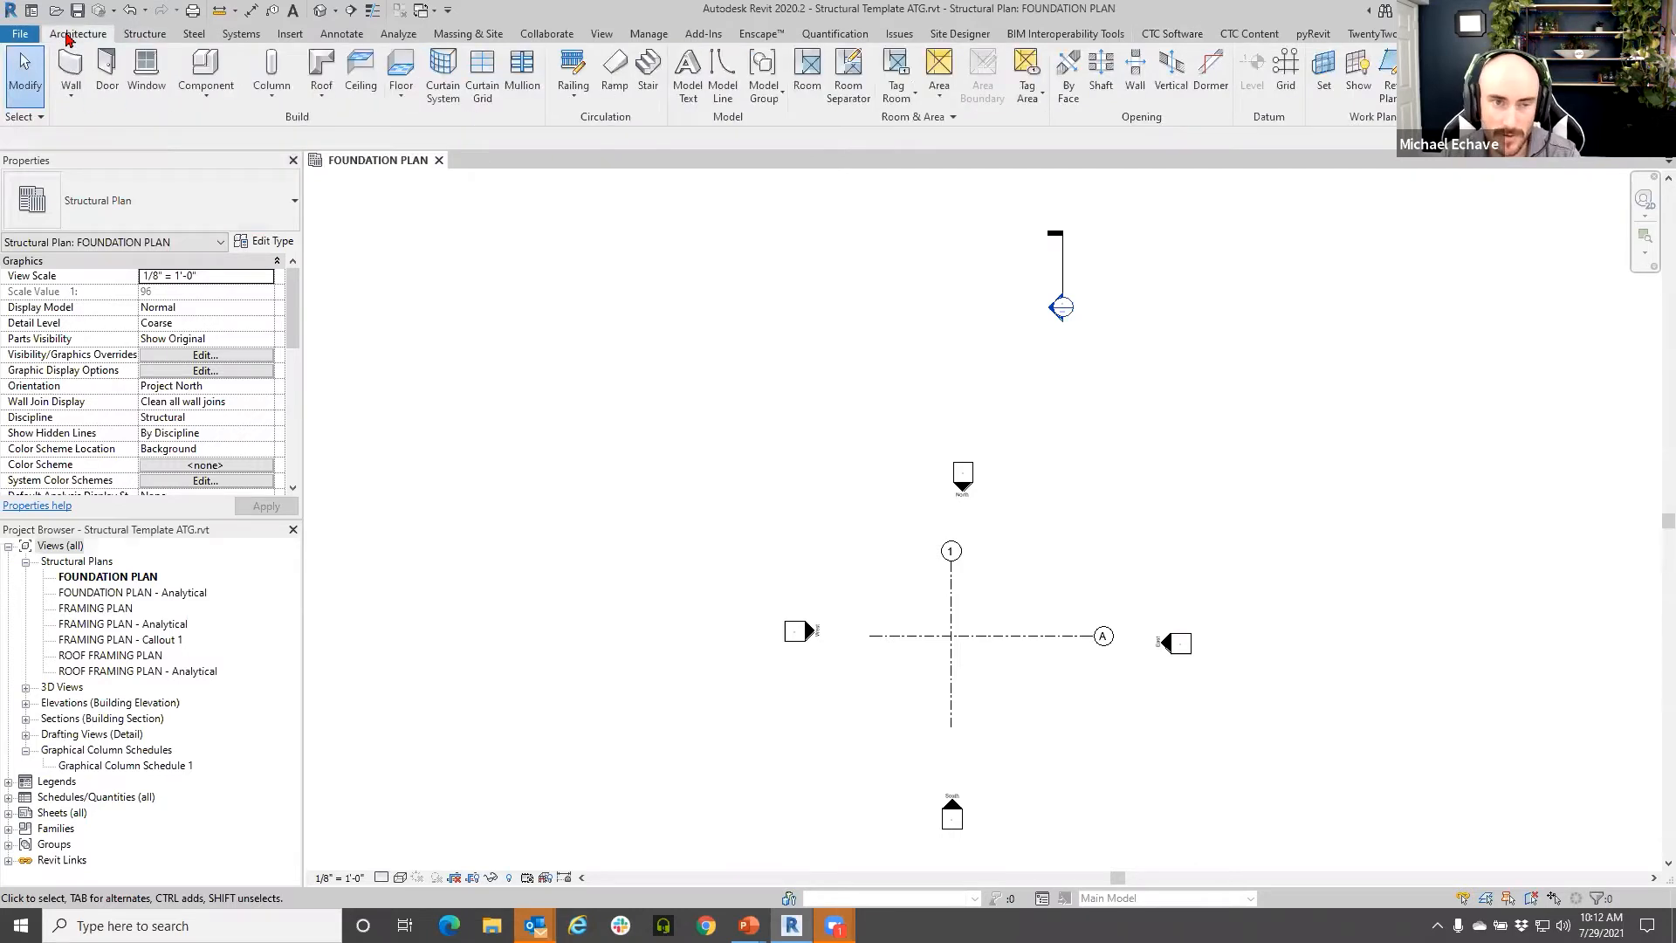
{"action": "left_click", "coordinate": [233, 39]}
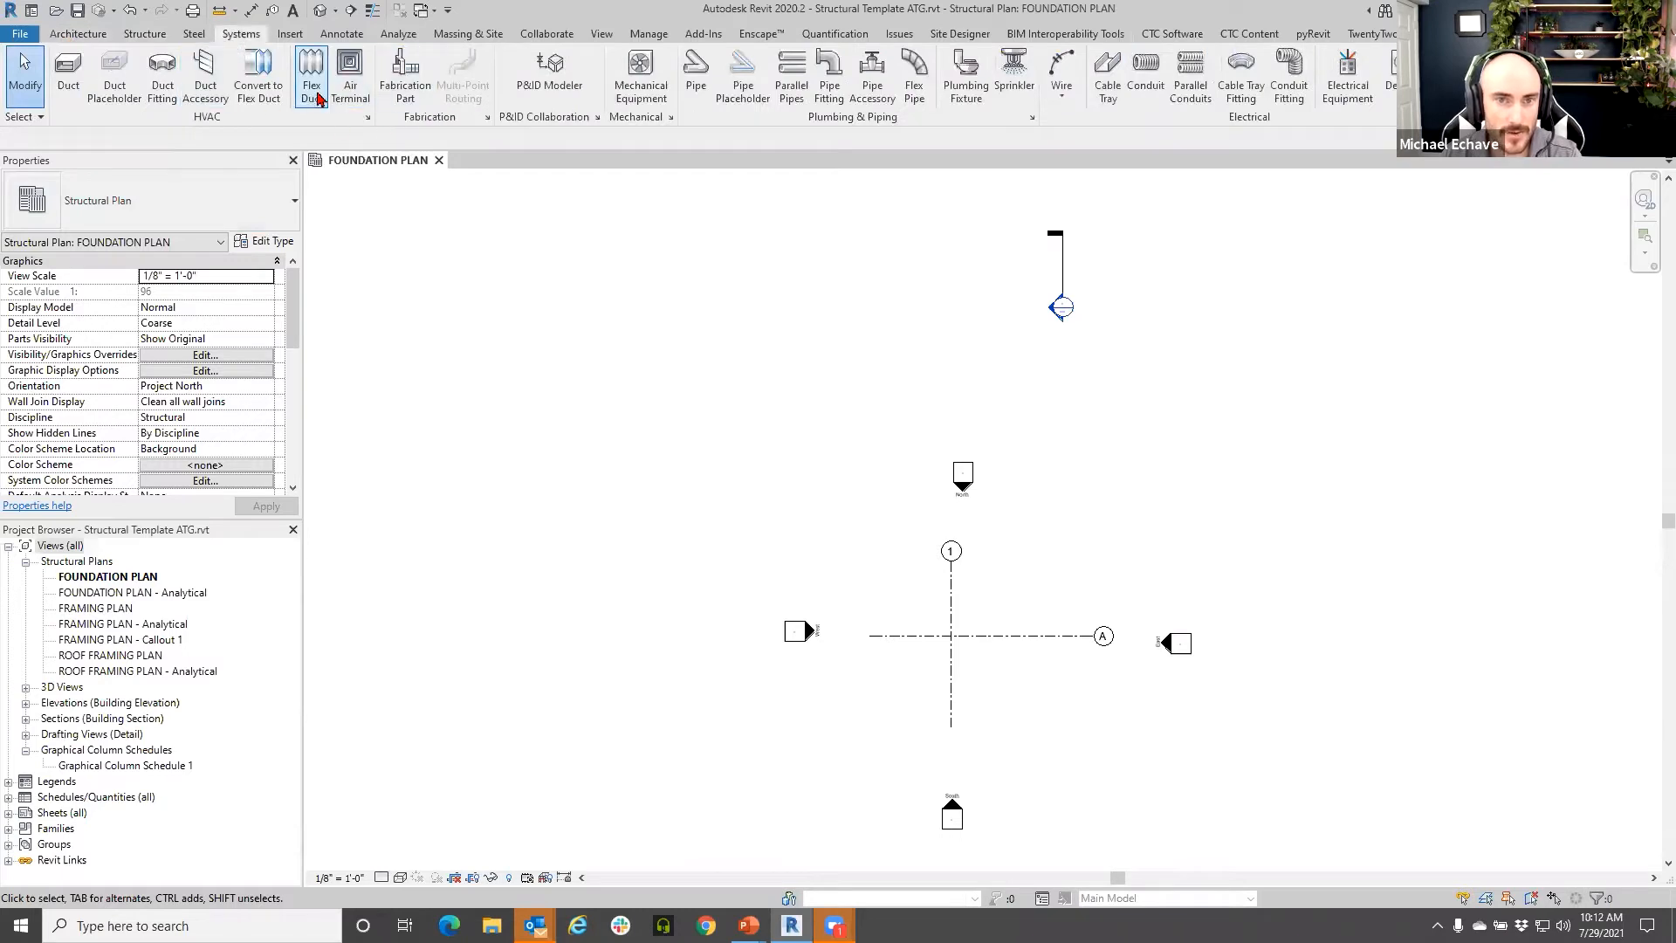
{"action": "left_click", "coordinate": [145, 37]}
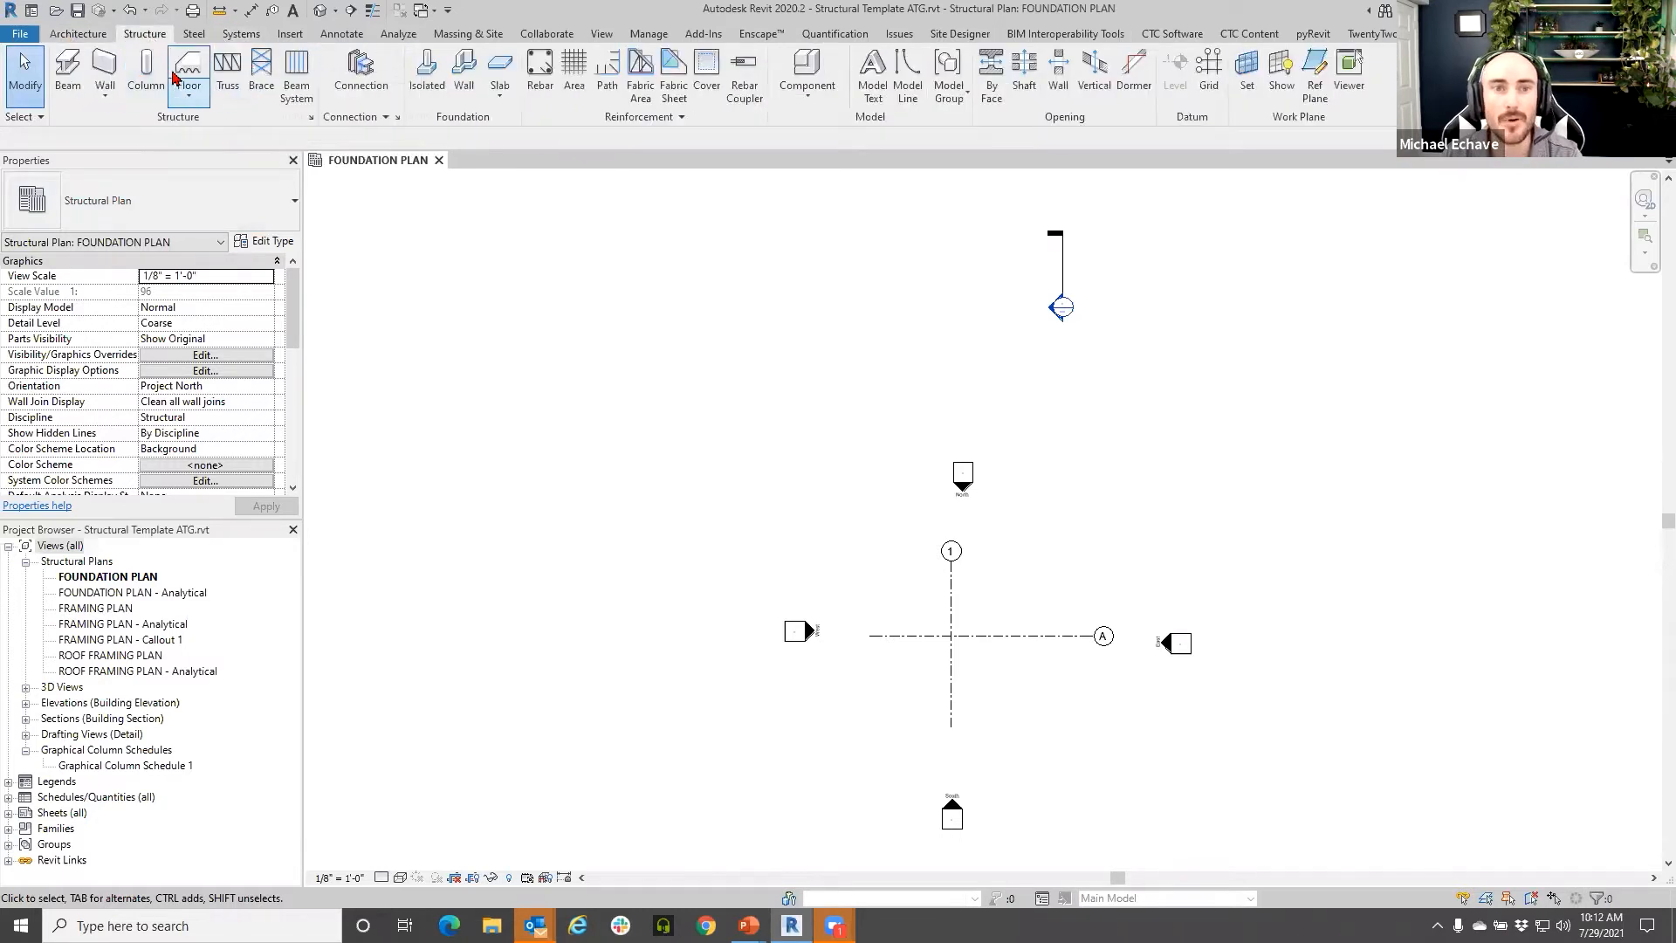
{"action": "left_click", "coordinate": [146, 70]}
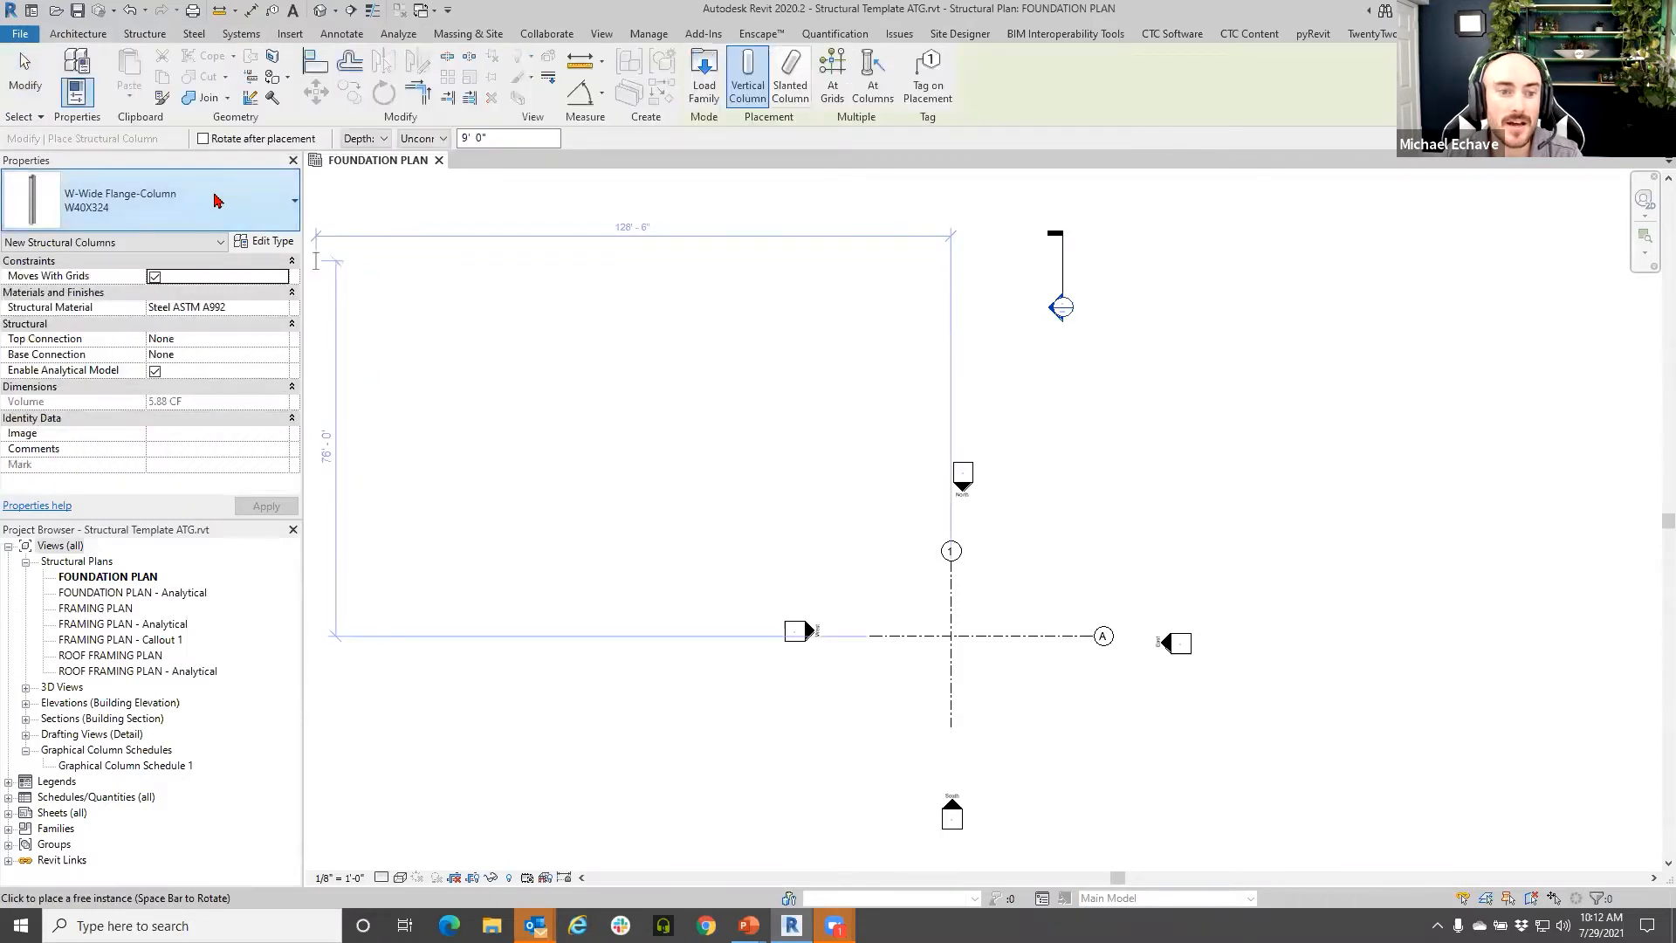
{"action": "left_click", "coordinate": [213, 196]}
{"action": "left_click_drag", "start_coordinate": [278, 642], "coordinate": [272, 286]}
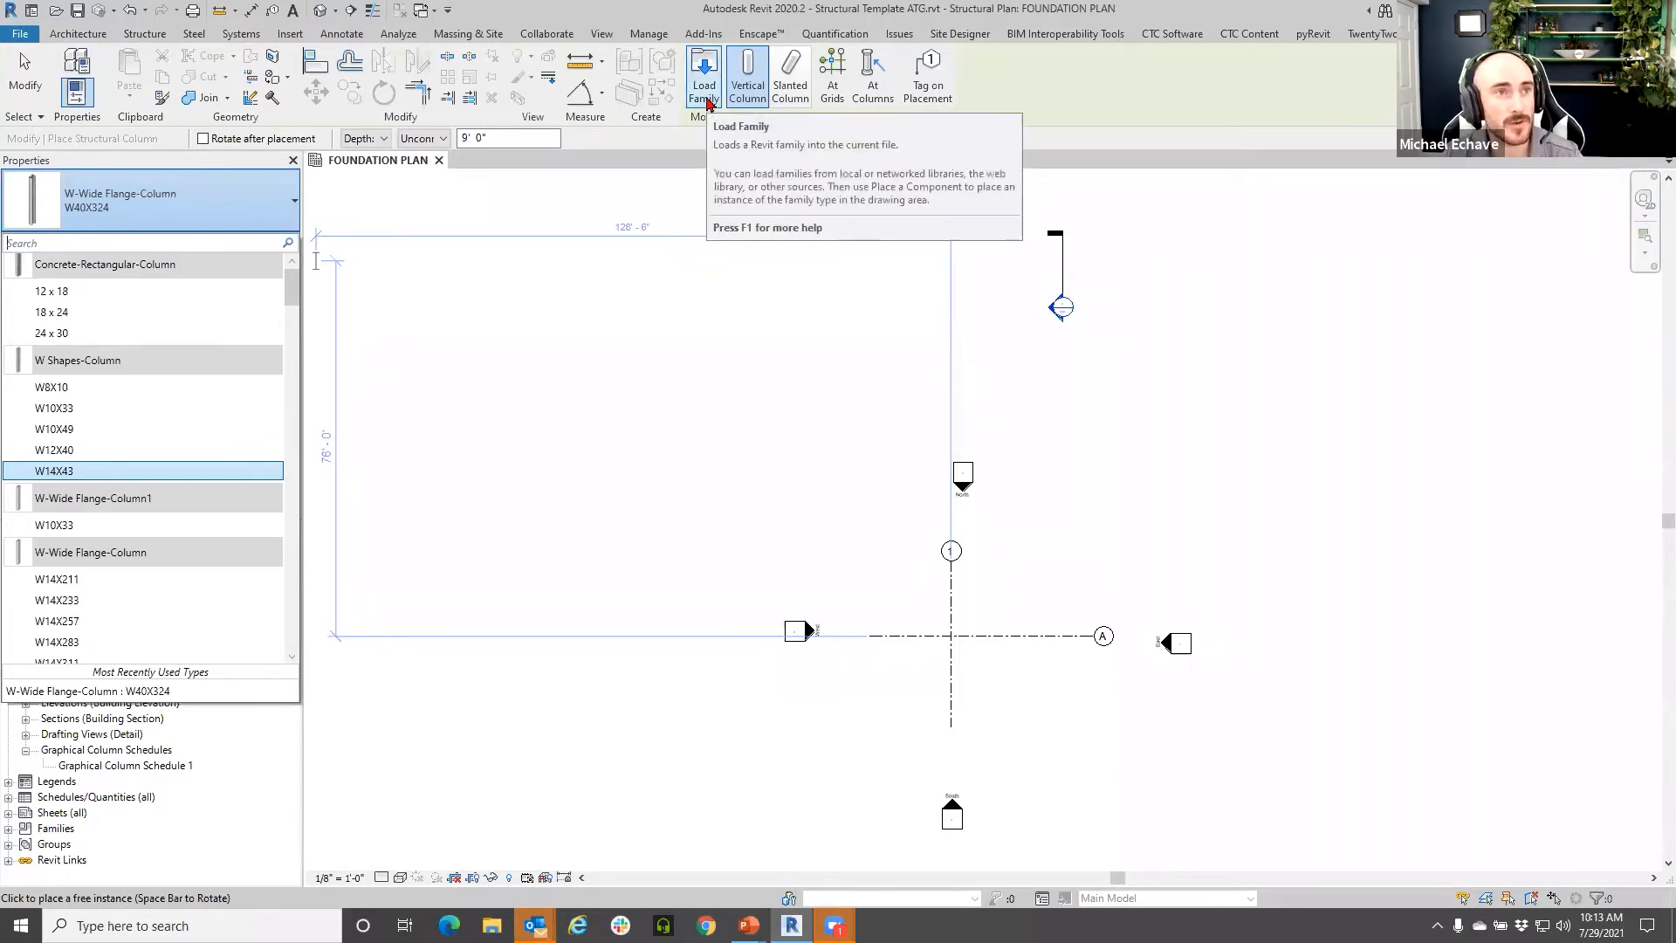
{"action": "left_click", "coordinate": [715, 139]}
{"action": "key", "text": "Escape"}
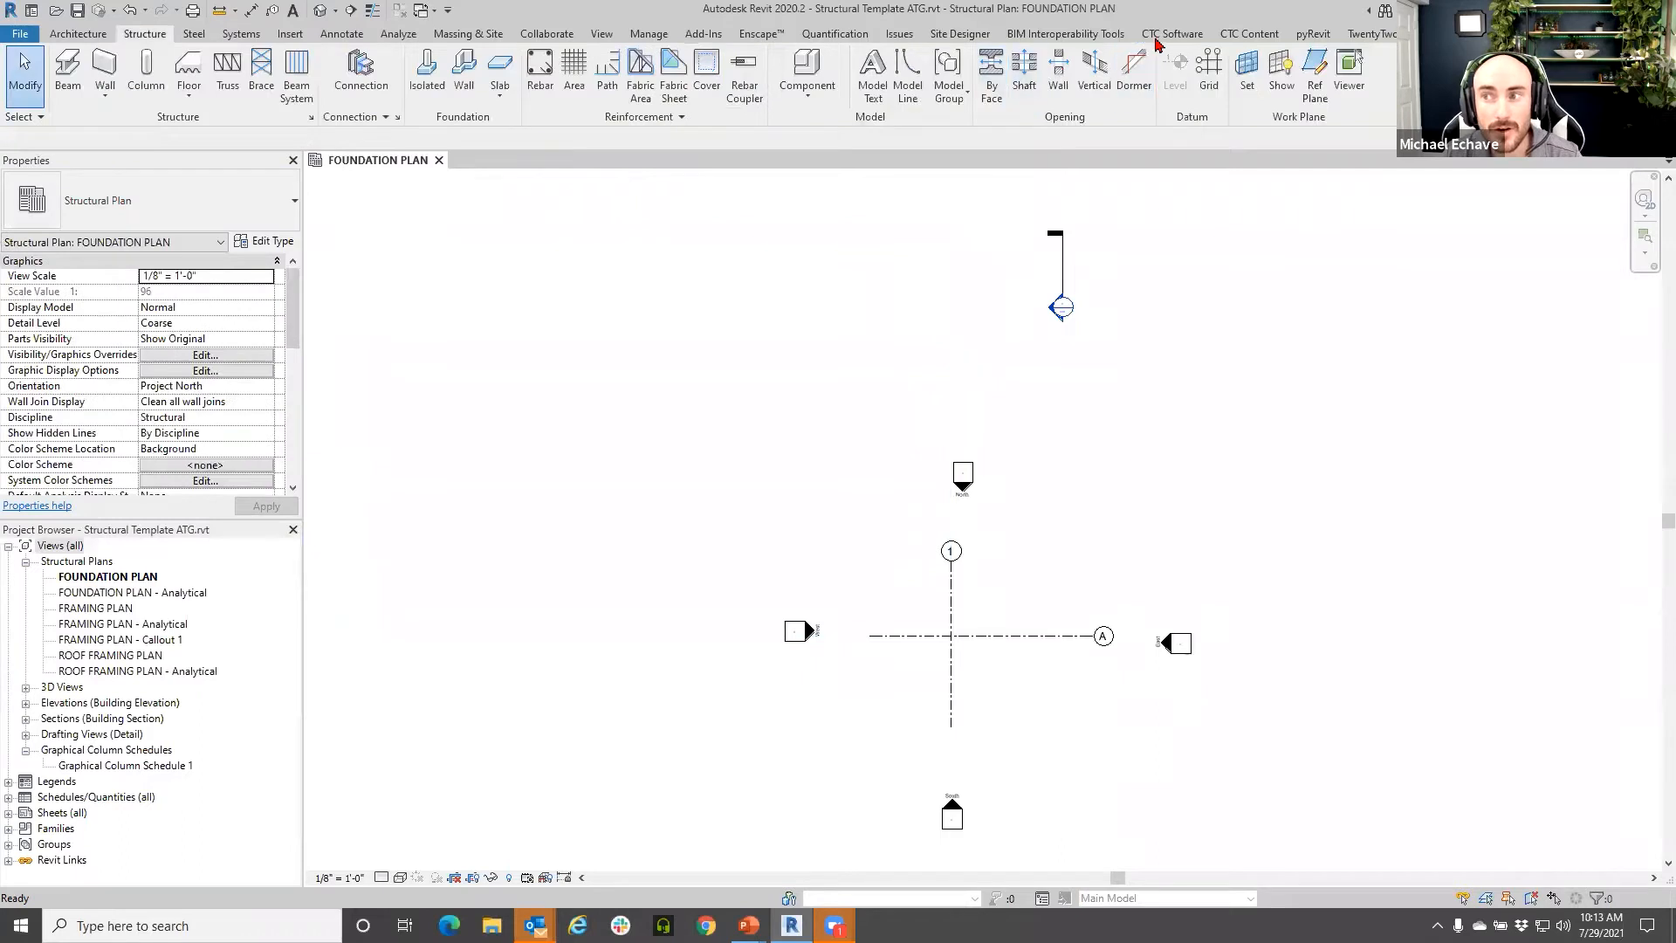
- From the CTC Software tab, sign in to HIVE with the account e-mail and password
{"action": "left_click", "coordinate": [1171, 33]}
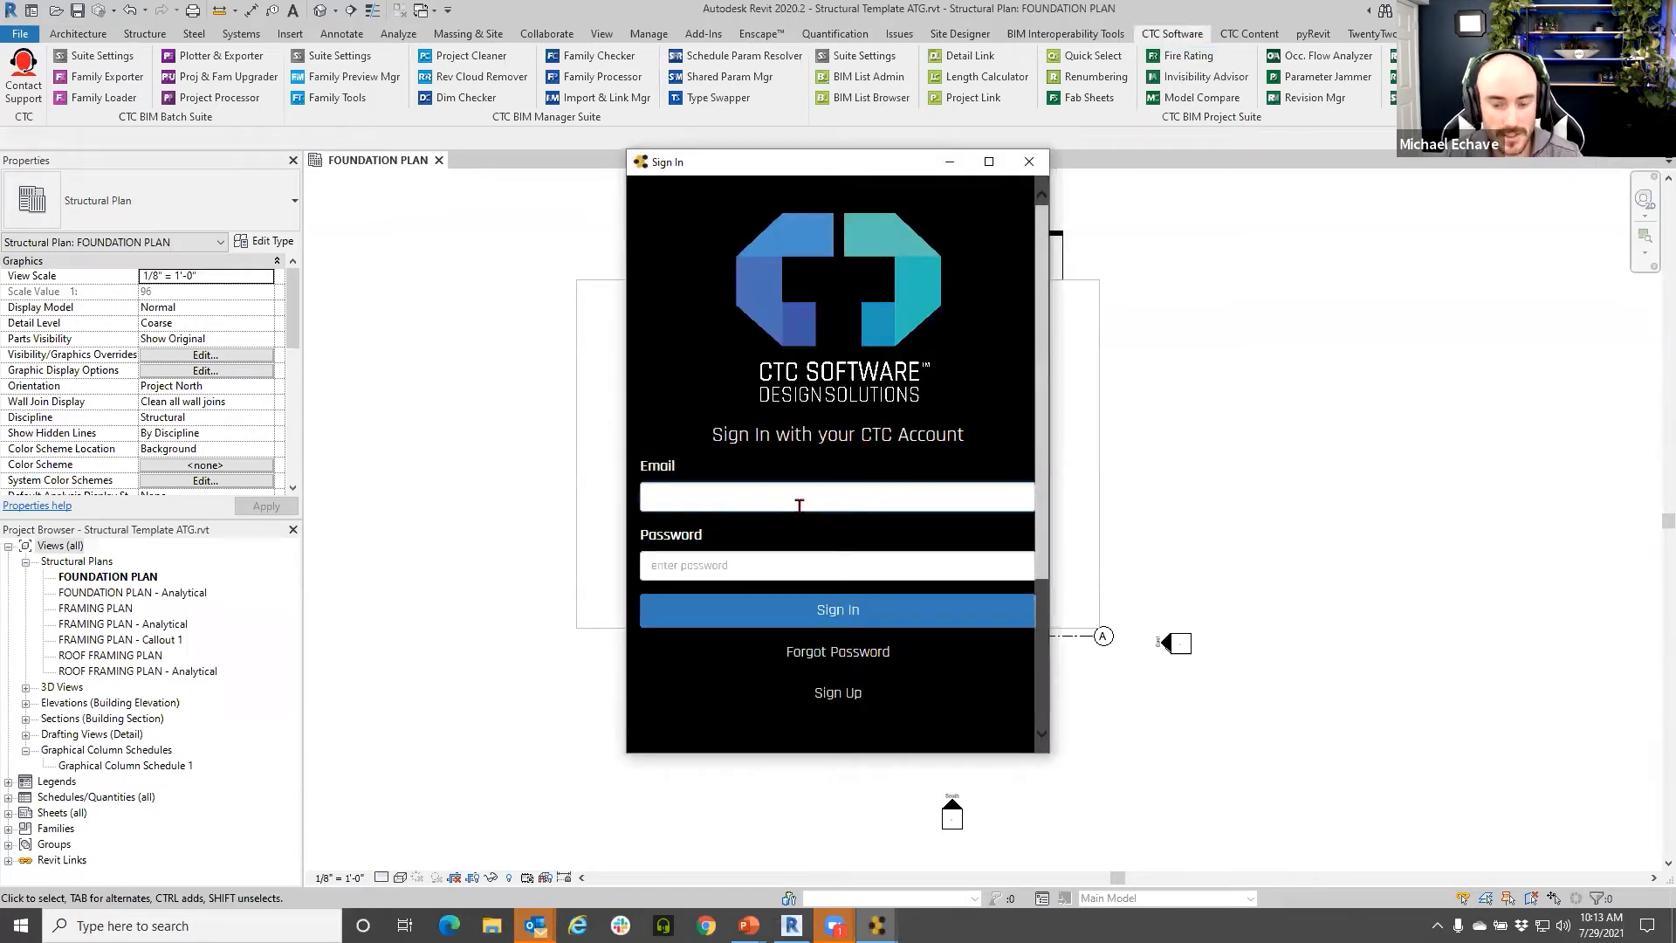
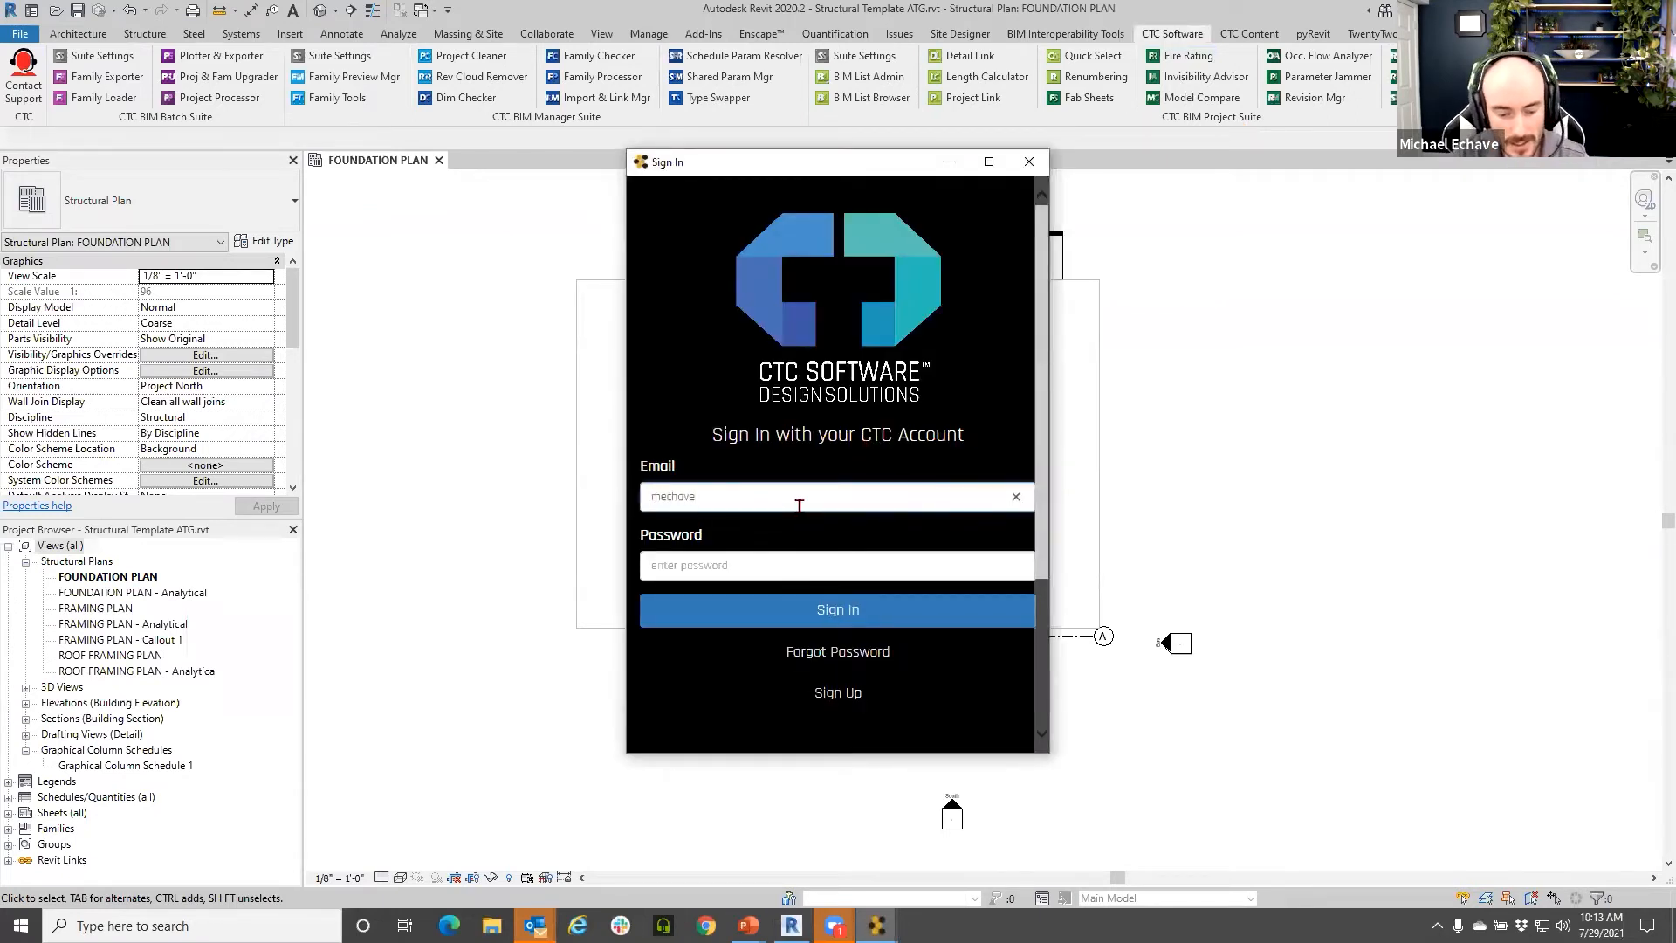
{"action": "key", "text": "Tab"}
{"action": "type", "text": "●●●●●●●●●●●●●"}
{"action": "key", "text": "Return"}
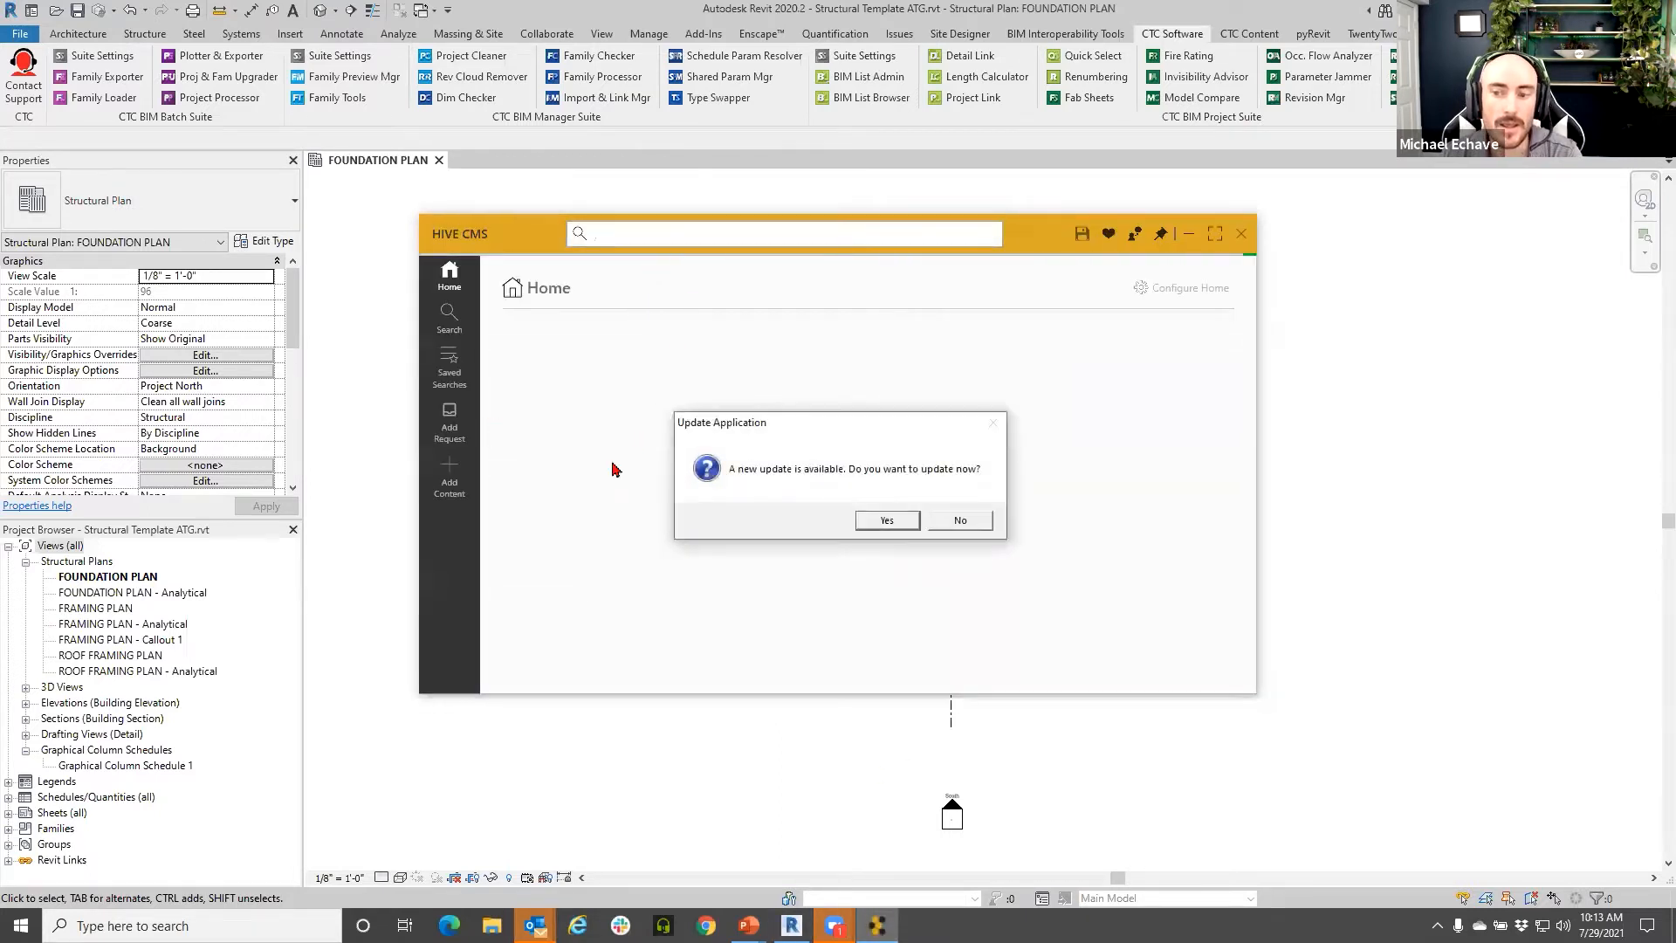
- Decline the HIVE update, close and relaunch HIVE, and decline the update again
{"action": "left_click", "coordinate": [965, 522]}
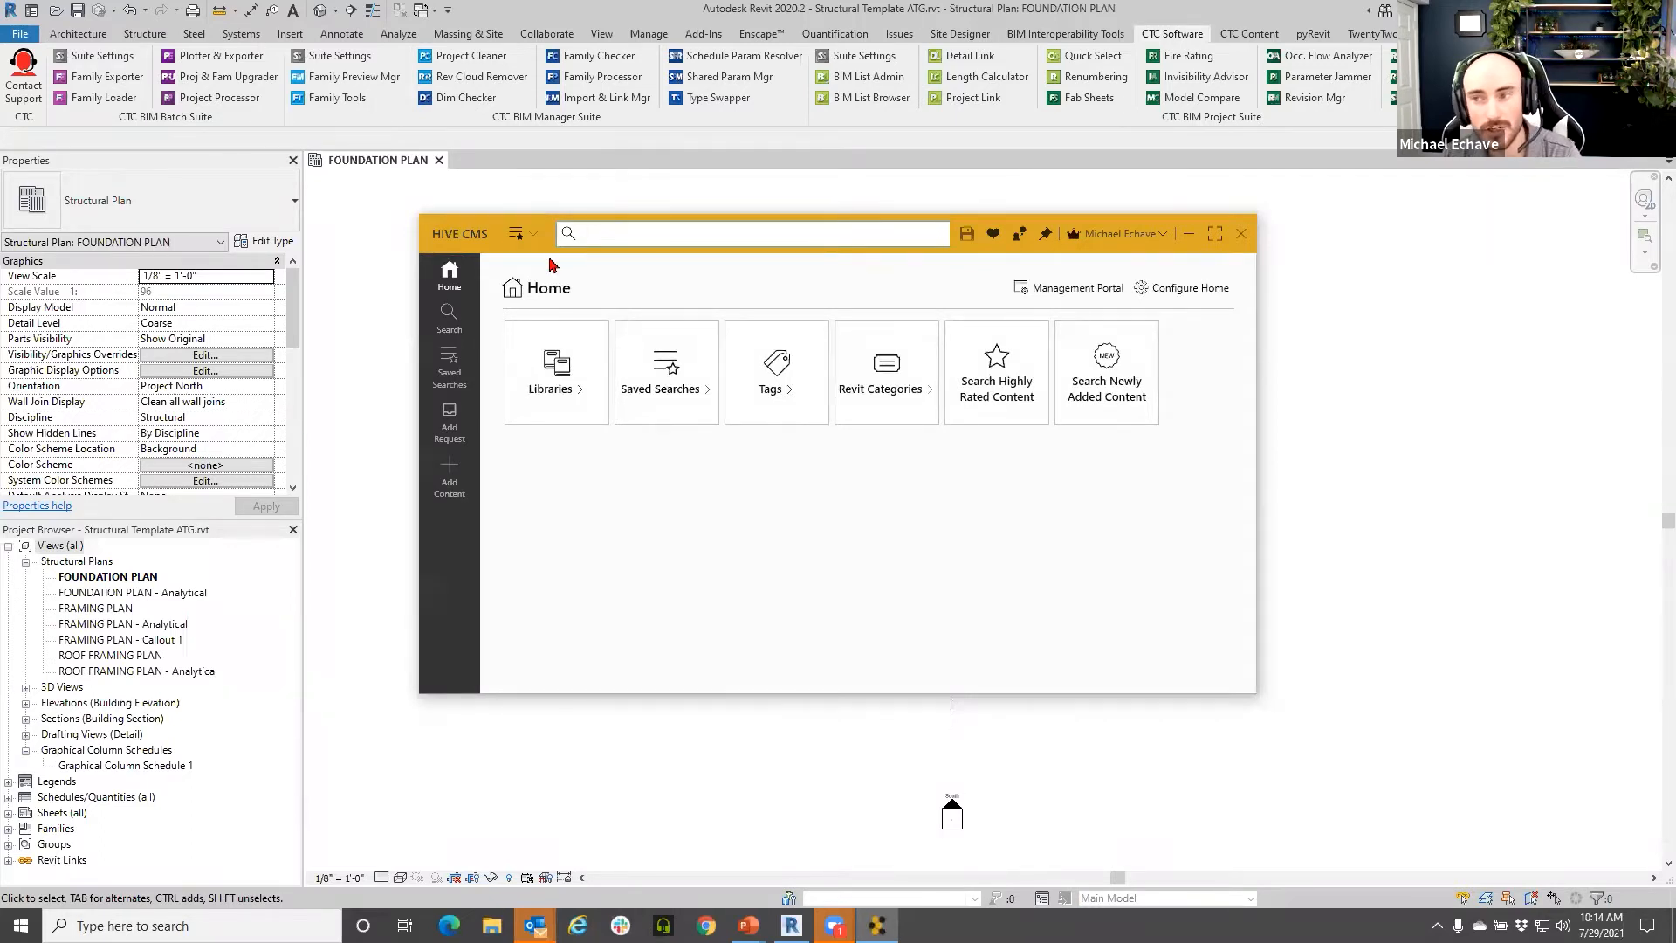
{"action": "left_click", "coordinate": [1243, 236]}
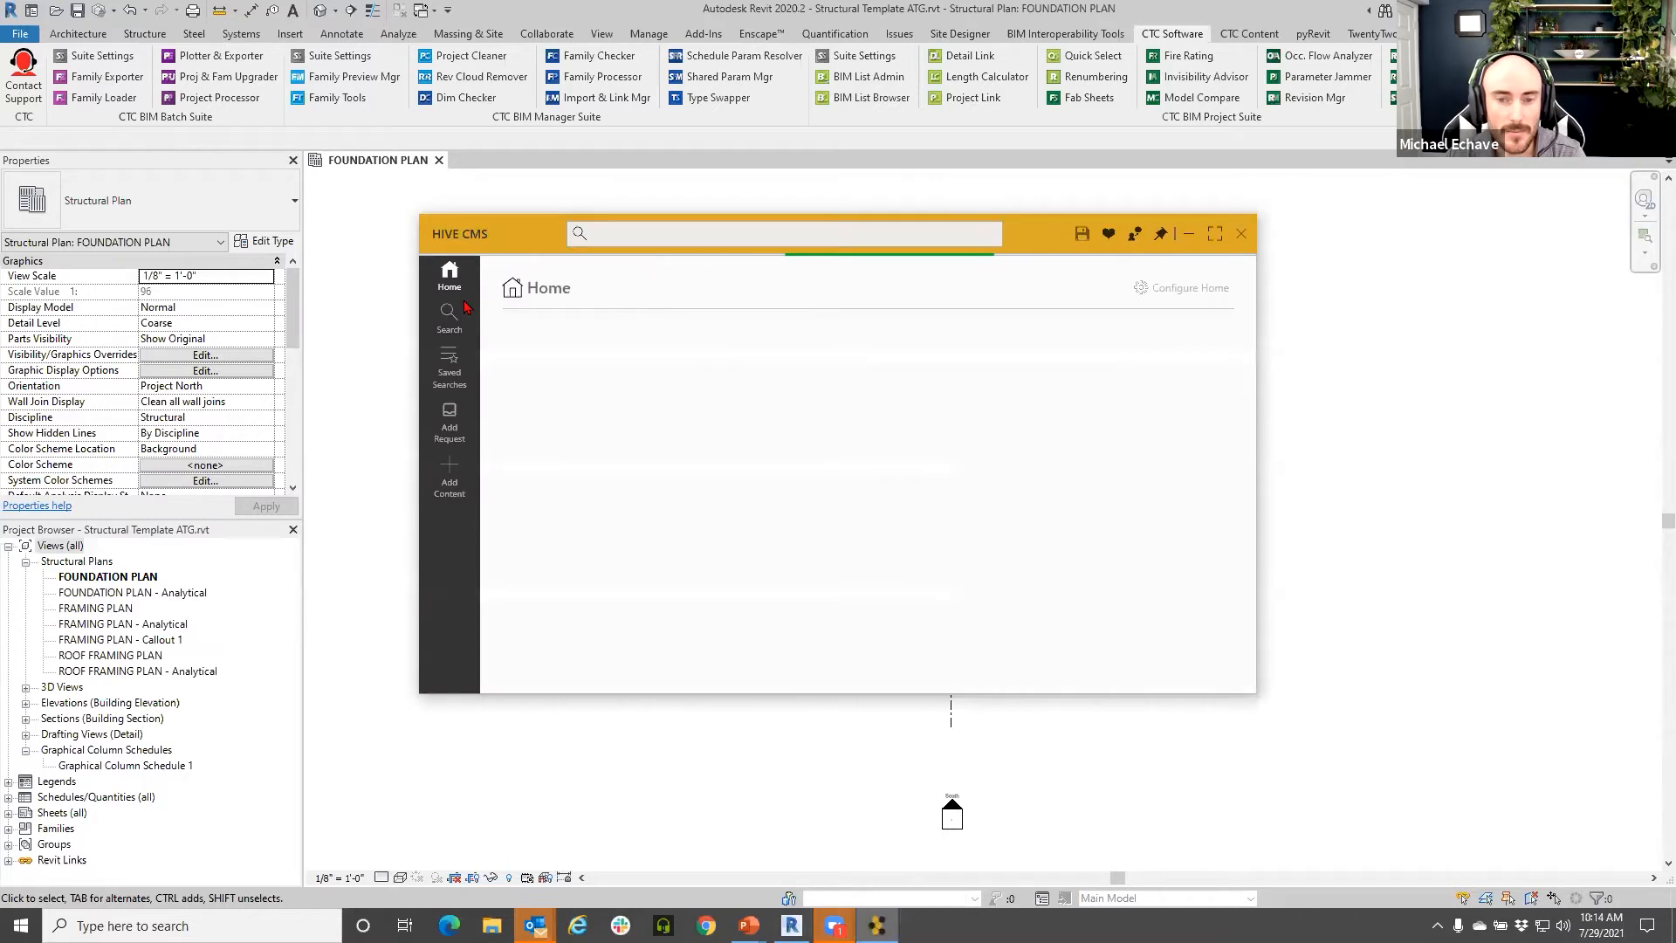
{"action": "left_click", "coordinate": [653, 236]}
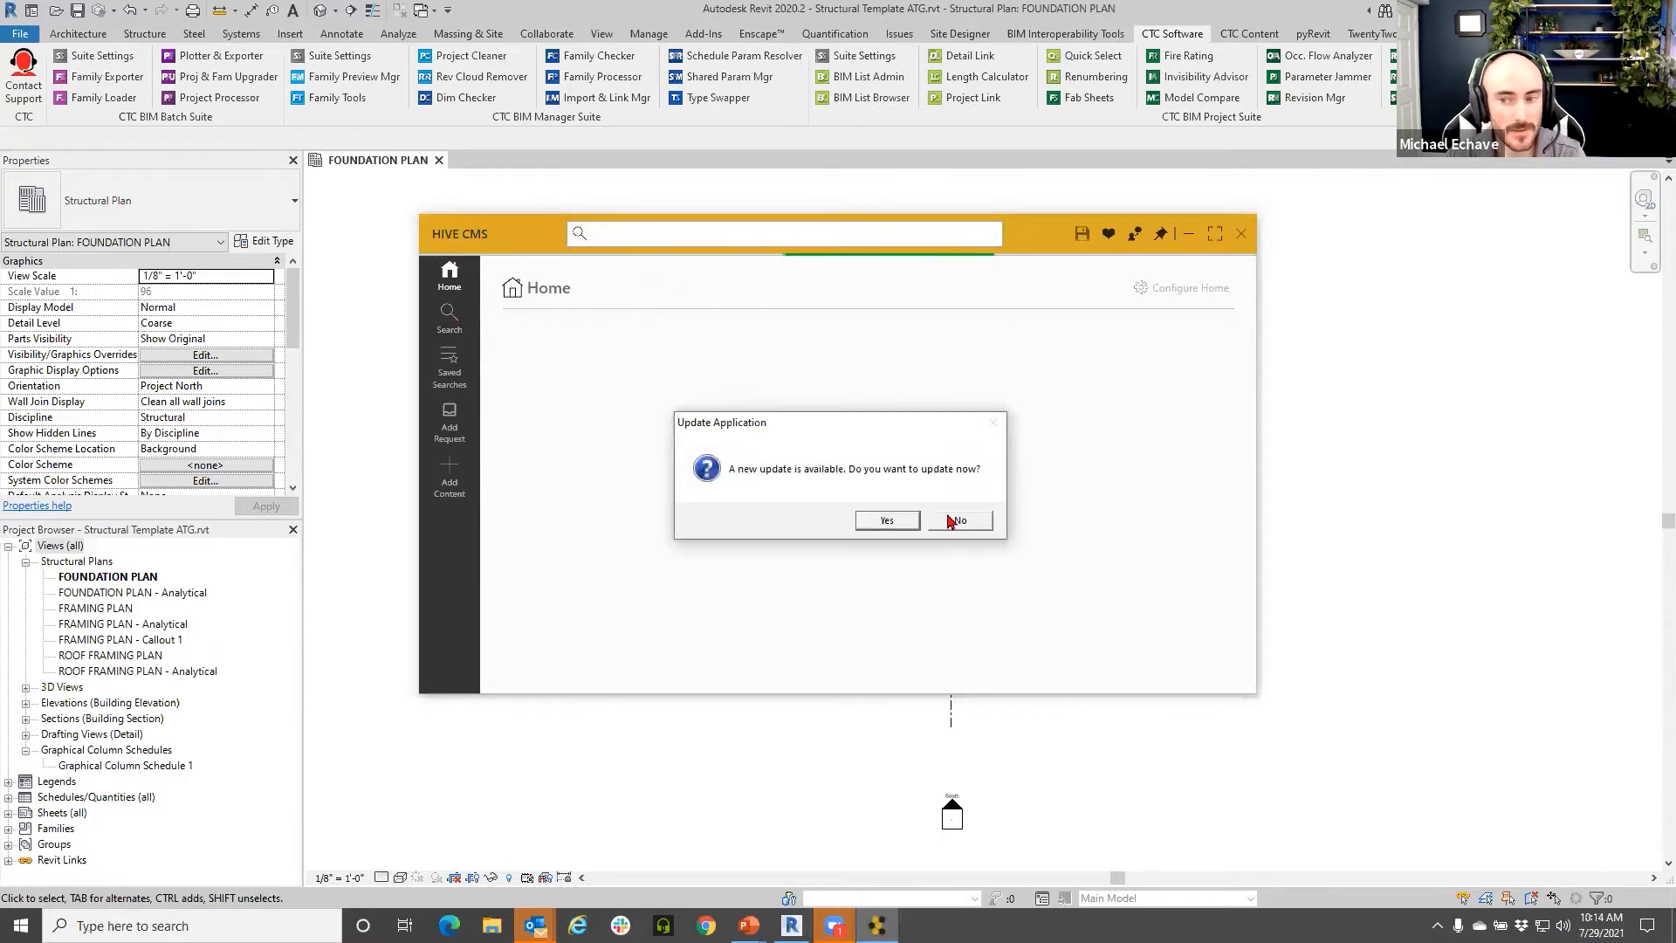
{"action": "left_click", "coordinate": [953, 521]}
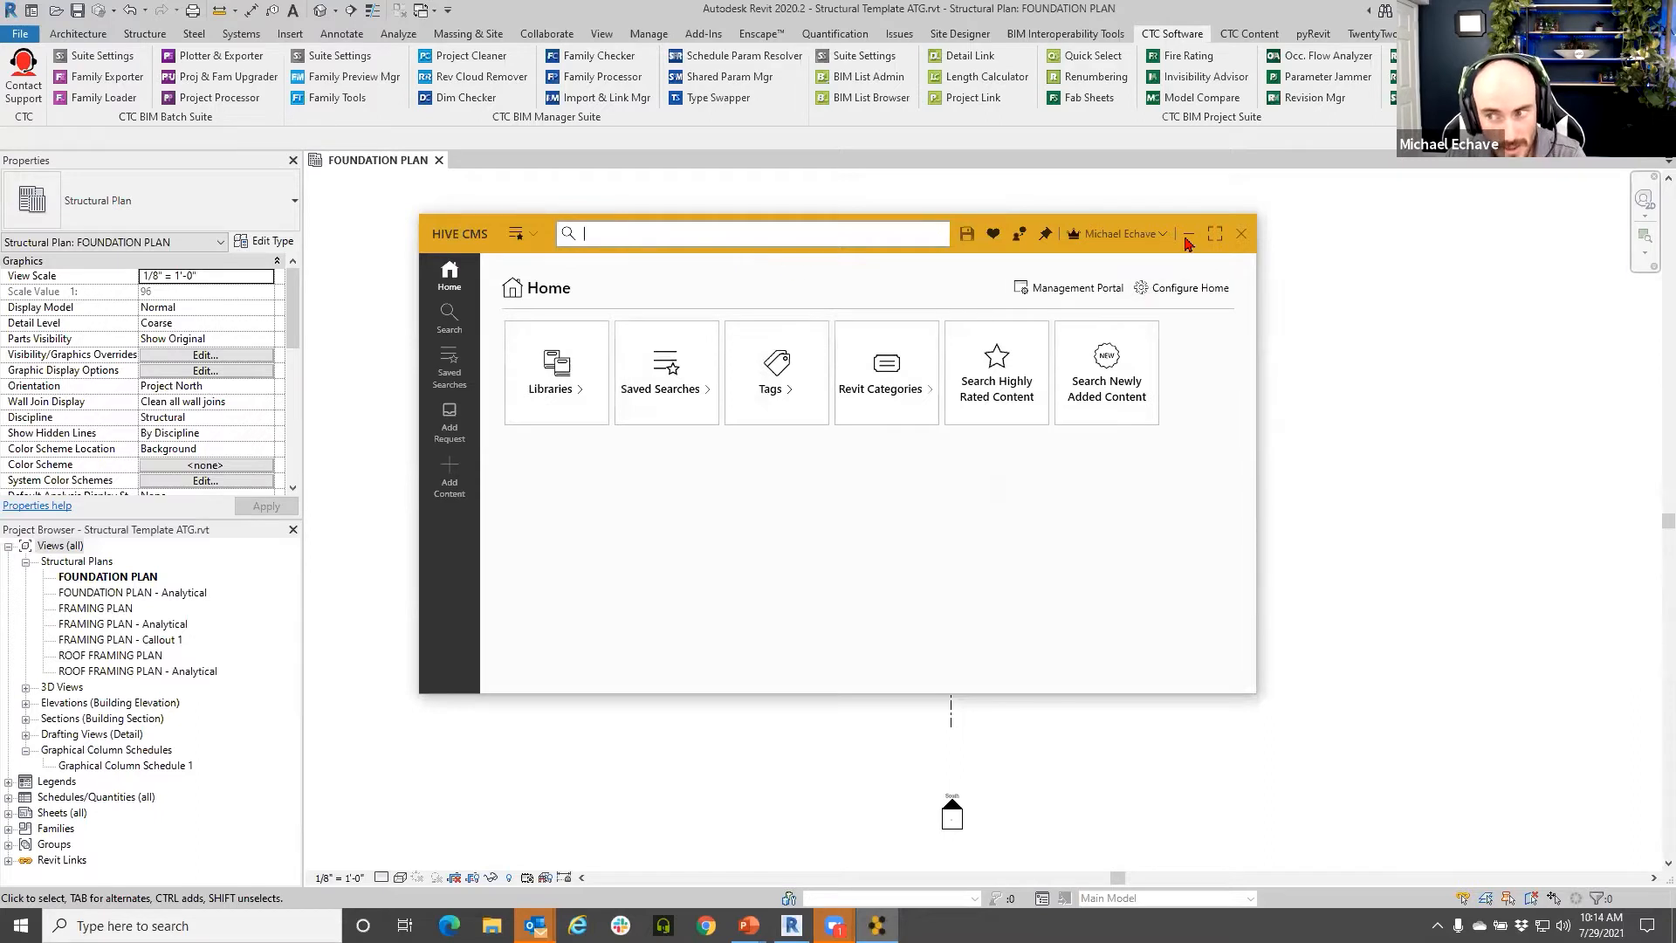
- Search HIVE for 'wall', browse the Walls category results, then minimize HIVE
{"action": "type", "text": "wall"}
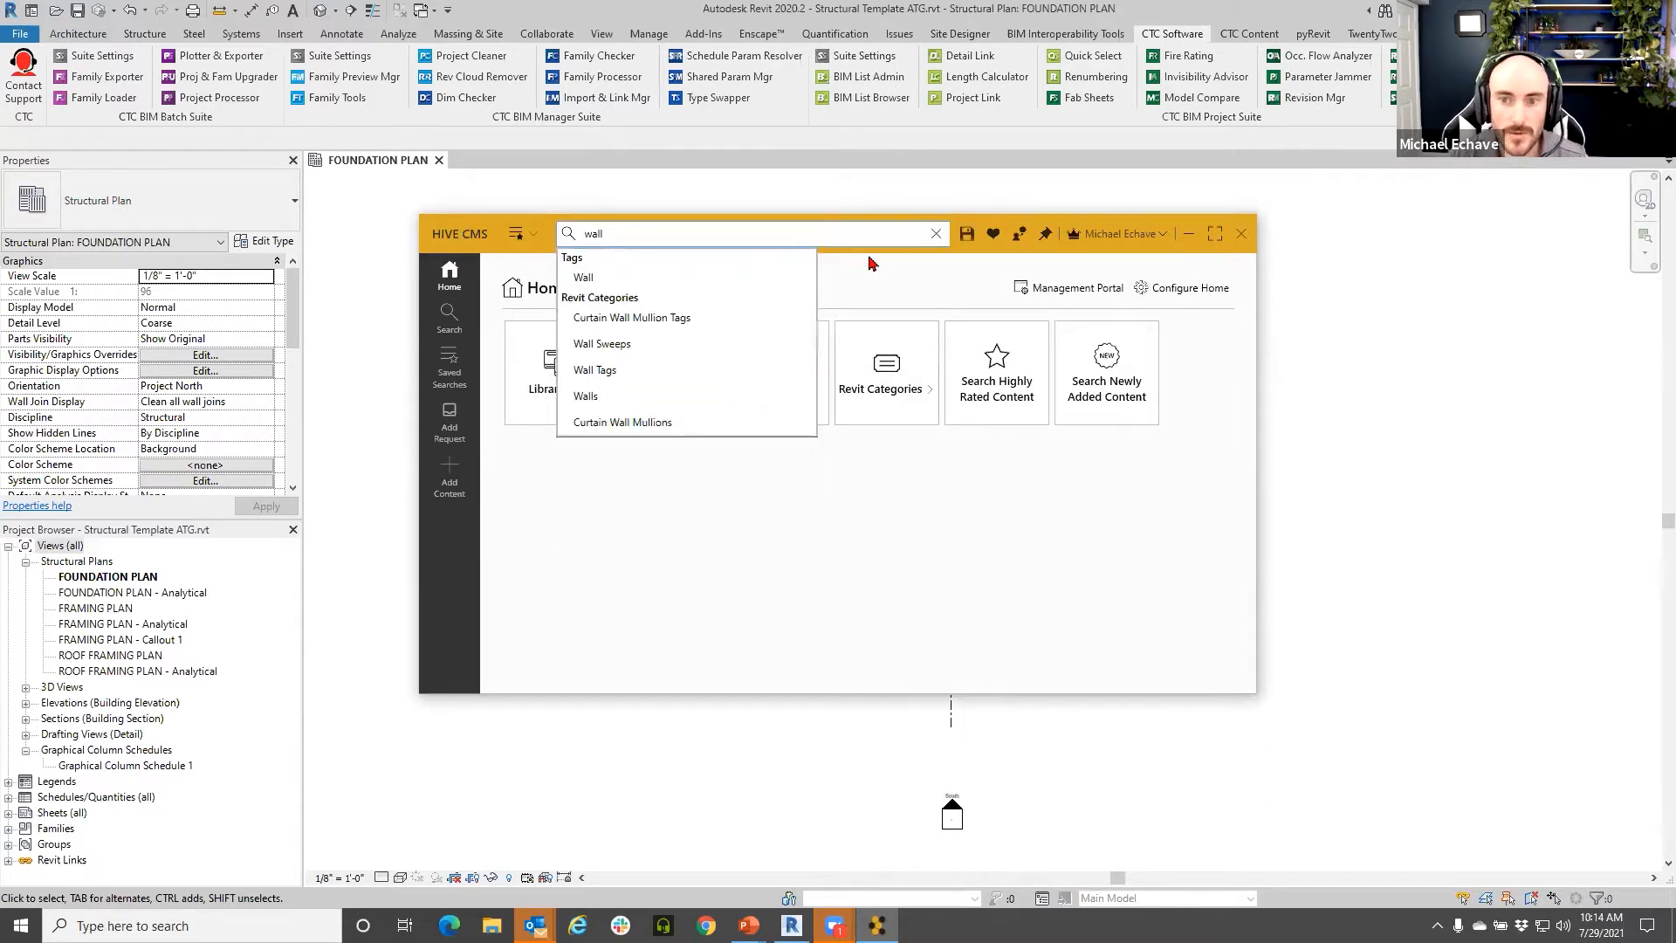
{"action": "left_click", "coordinate": [623, 396]}
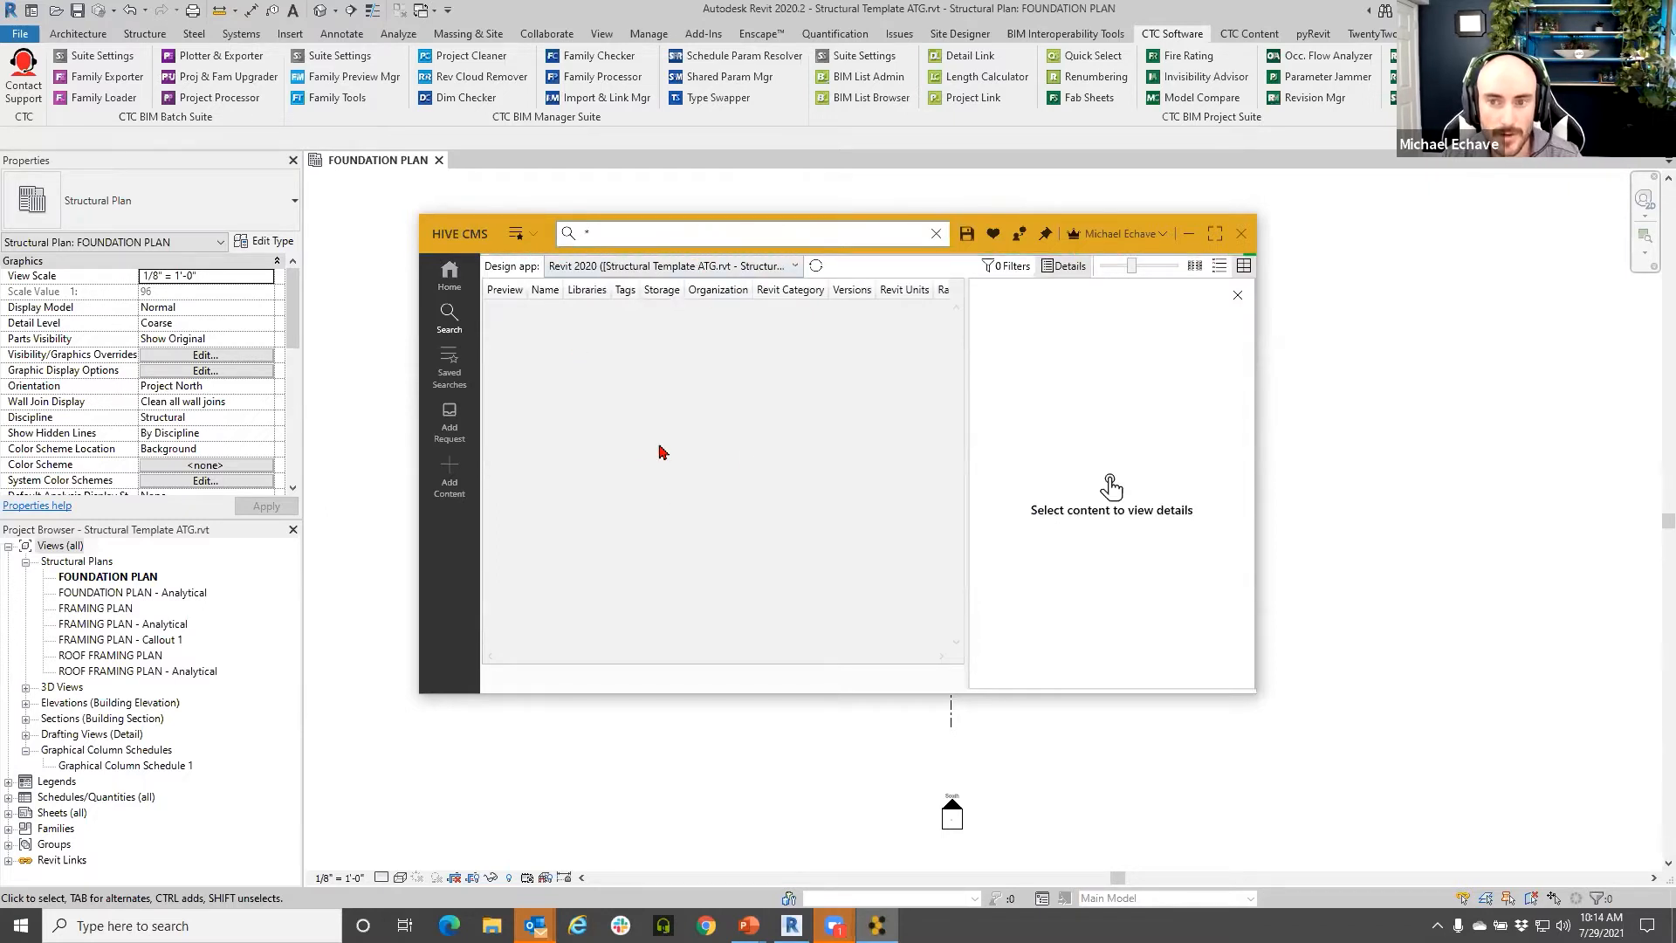
{"action": "scroll", "coordinate": [640, 603], "scroll_direction": "down", "scroll_amount": 5}
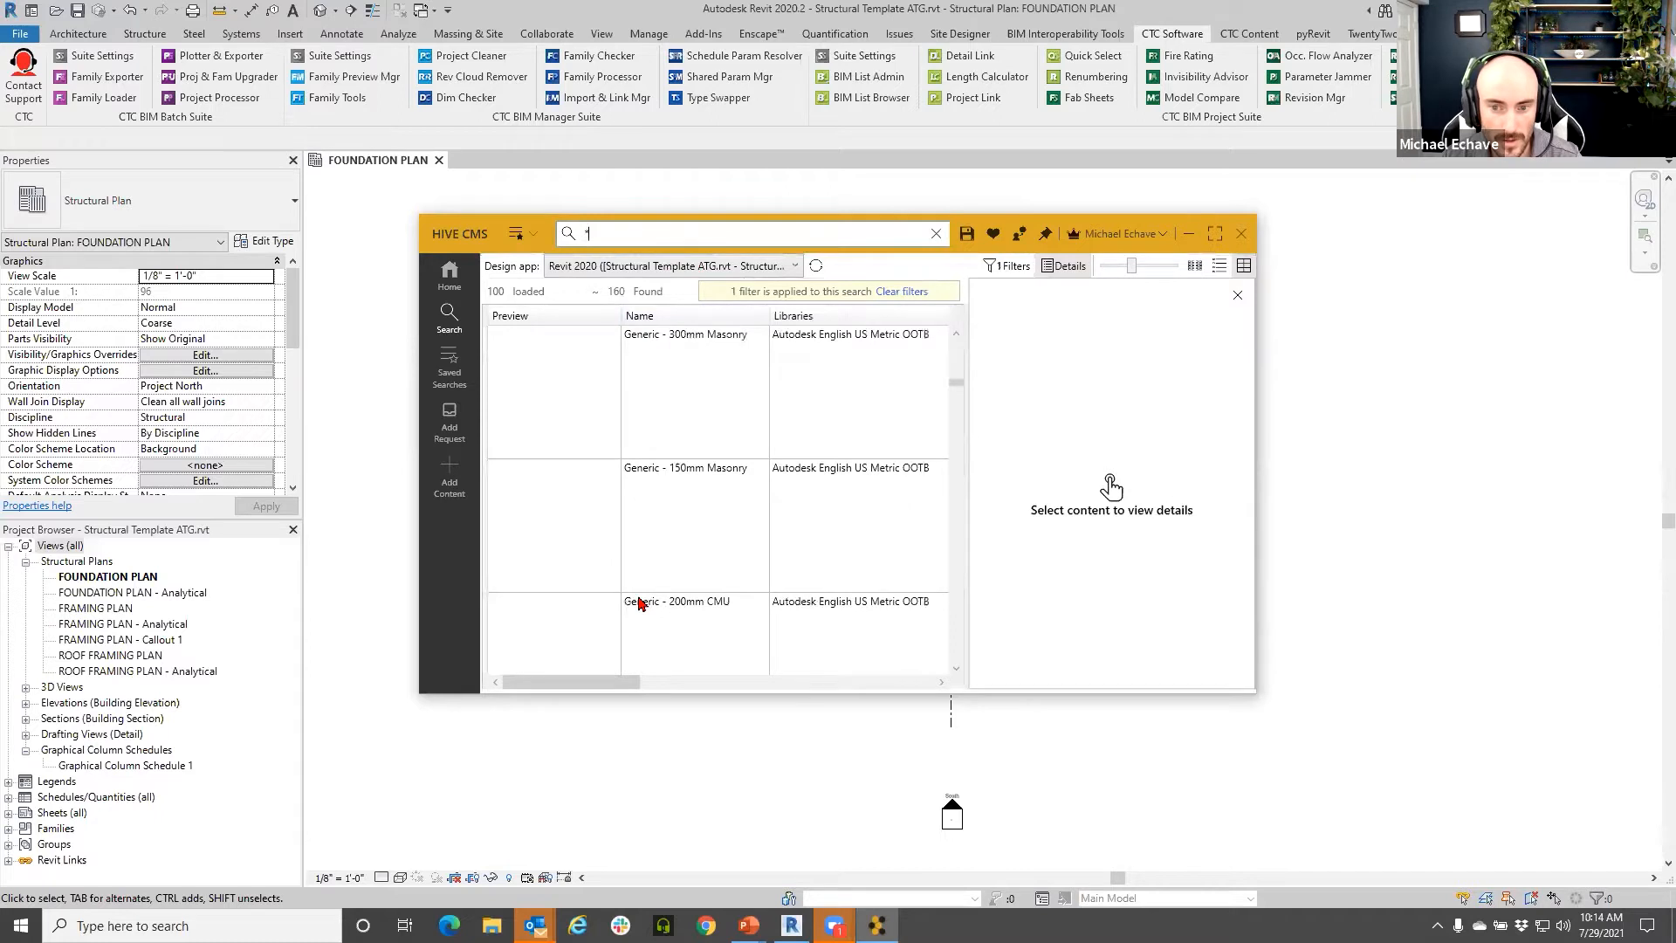
{"action": "left_click", "coordinate": [1191, 233]}
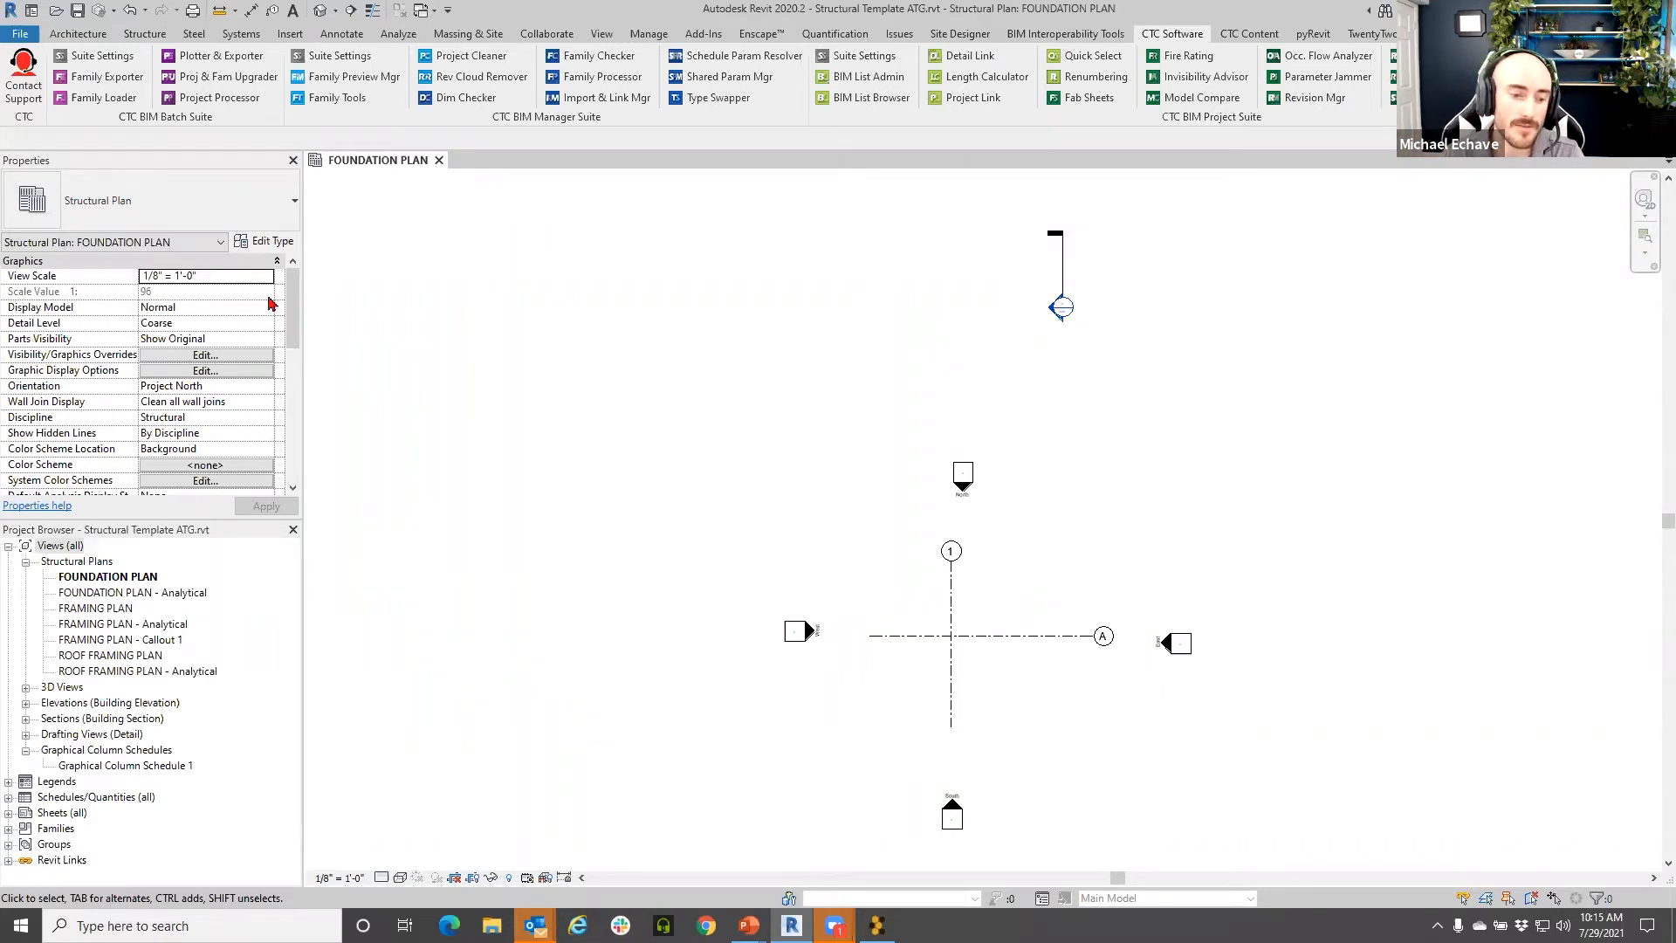
- Expand the Sheets list and open S0.1 - STANDARD STRUCTURAL NOTES, panning across the sheet
{"action": "left_click", "coordinate": [9, 828]}
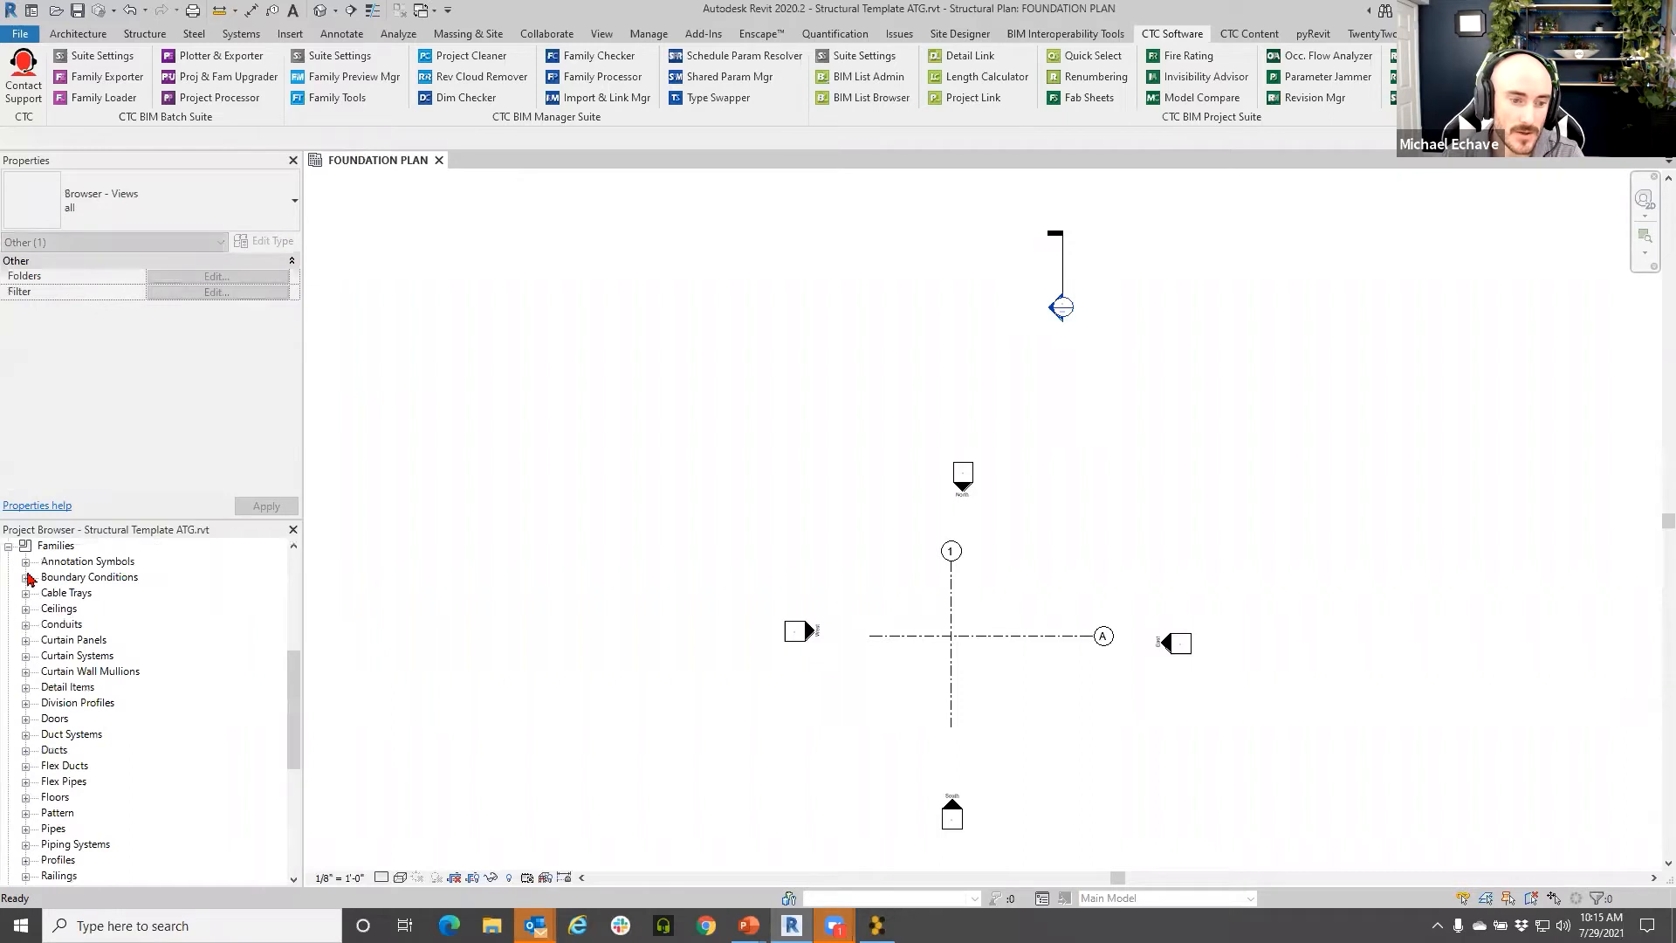
{"action": "left_click", "coordinate": [8, 545]}
{"action": "left_click", "coordinate": [8, 813]}
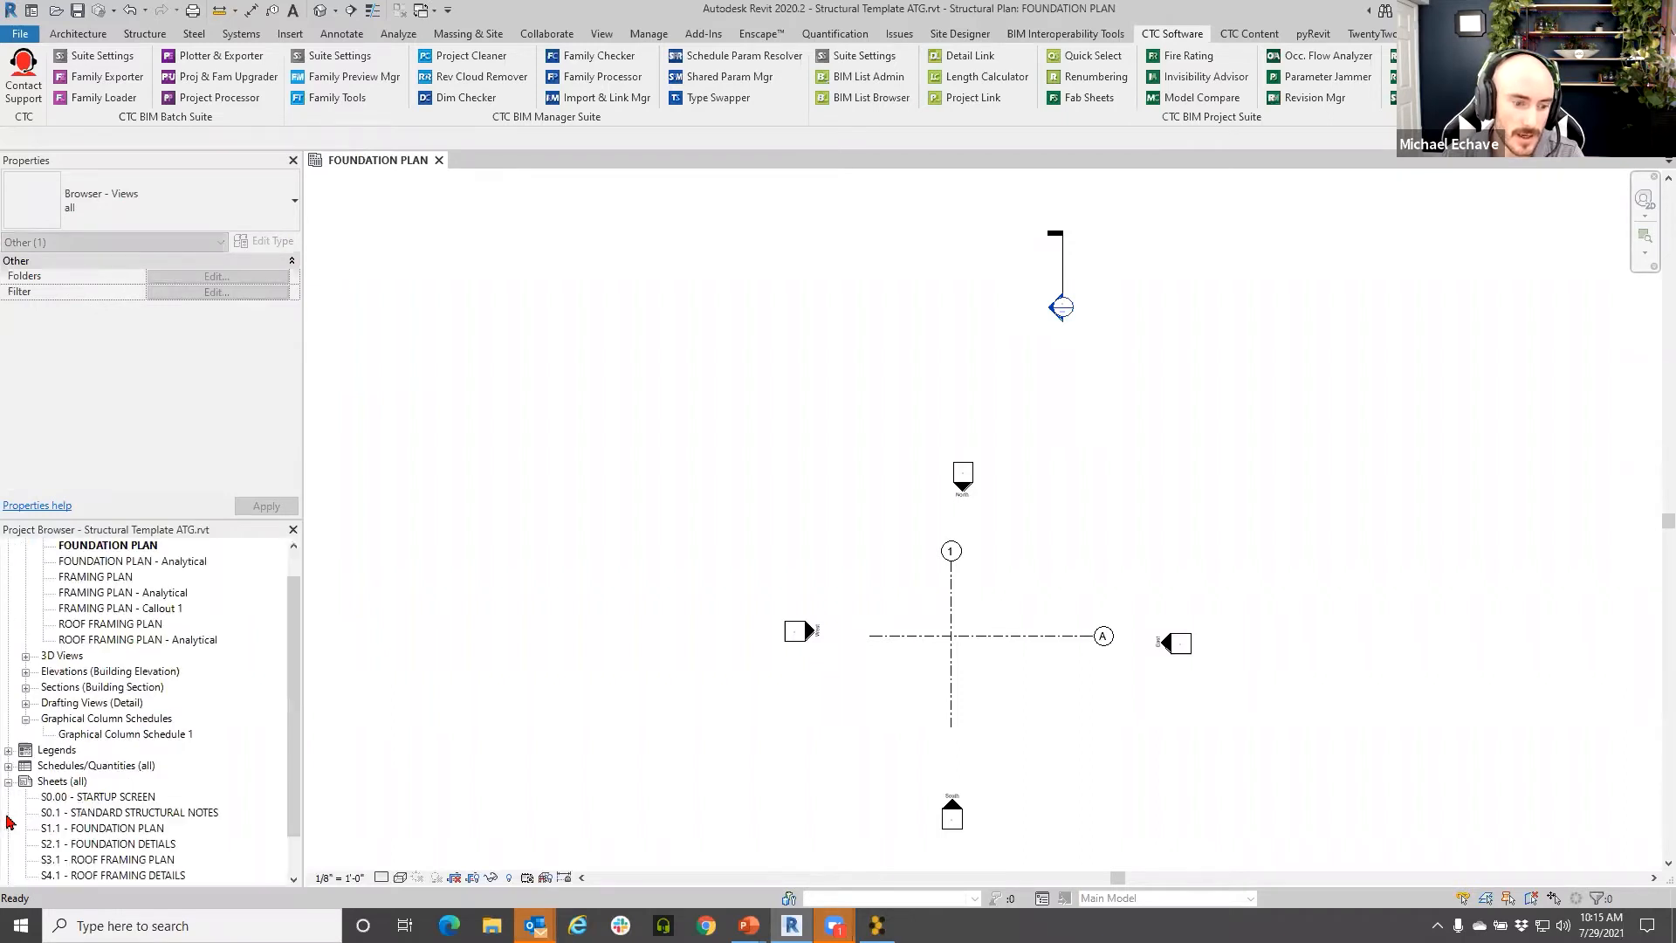
{"action": "left_click", "coordinate": [92, 798]}
{"action": "left_click", "coordinate": [116, 814]}
{"action": "double_click", "coordinate": [116, 815]}
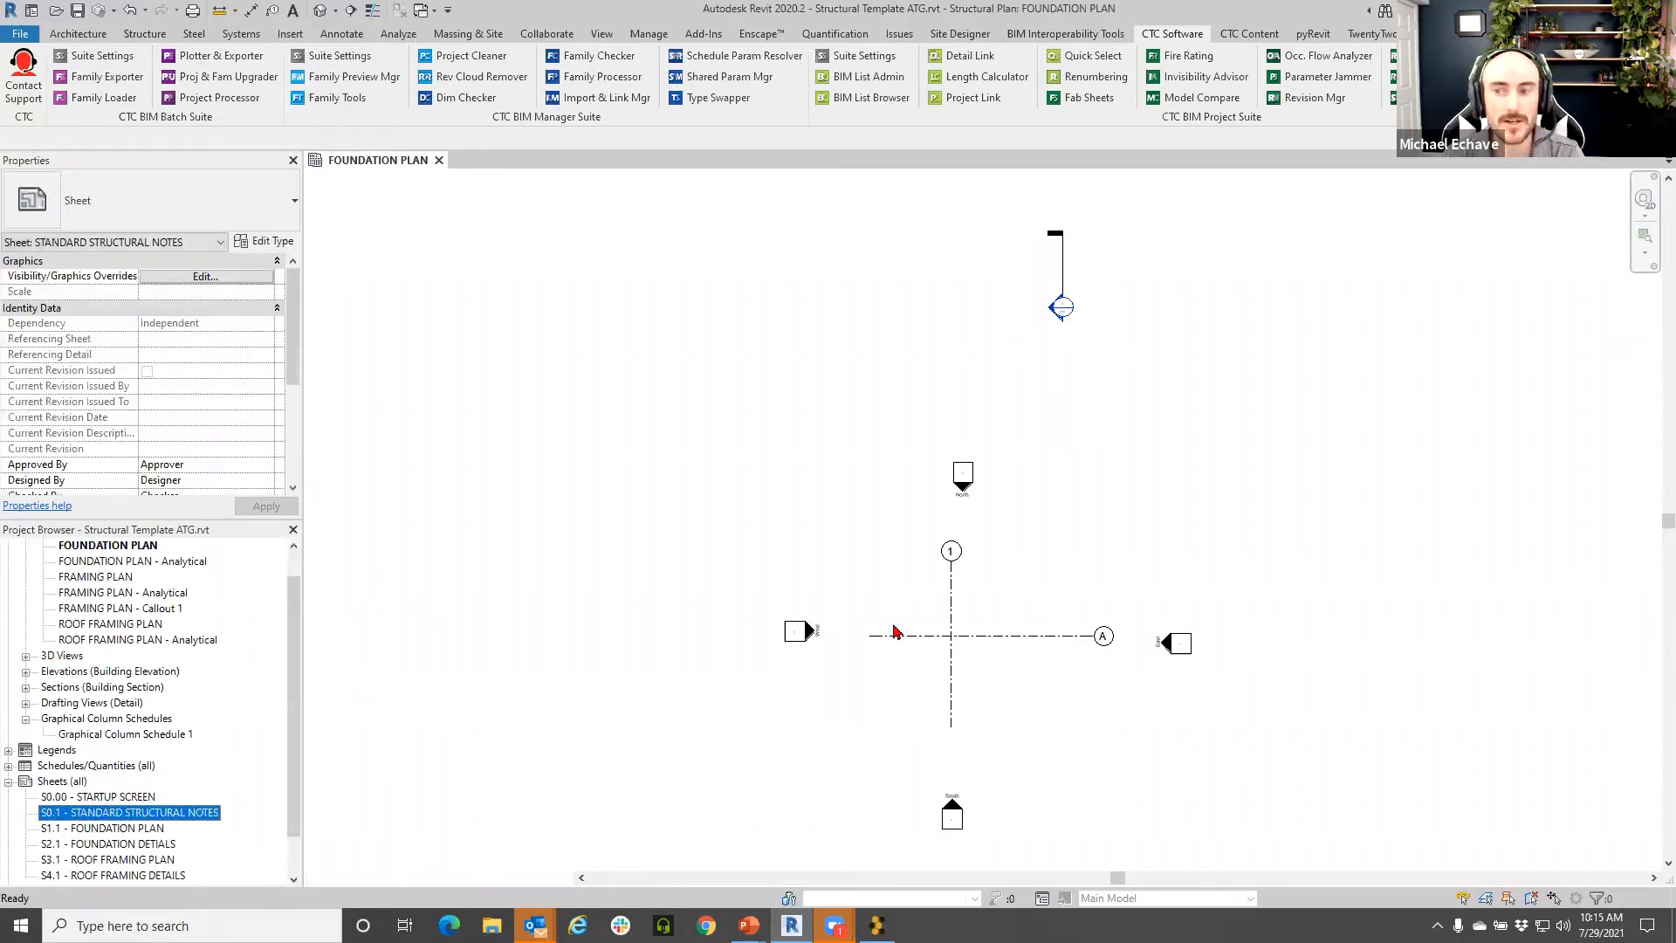
{"action": "middle_click_drag", "start_coordinate": [732, 434], "coordinate": [623, 398]}
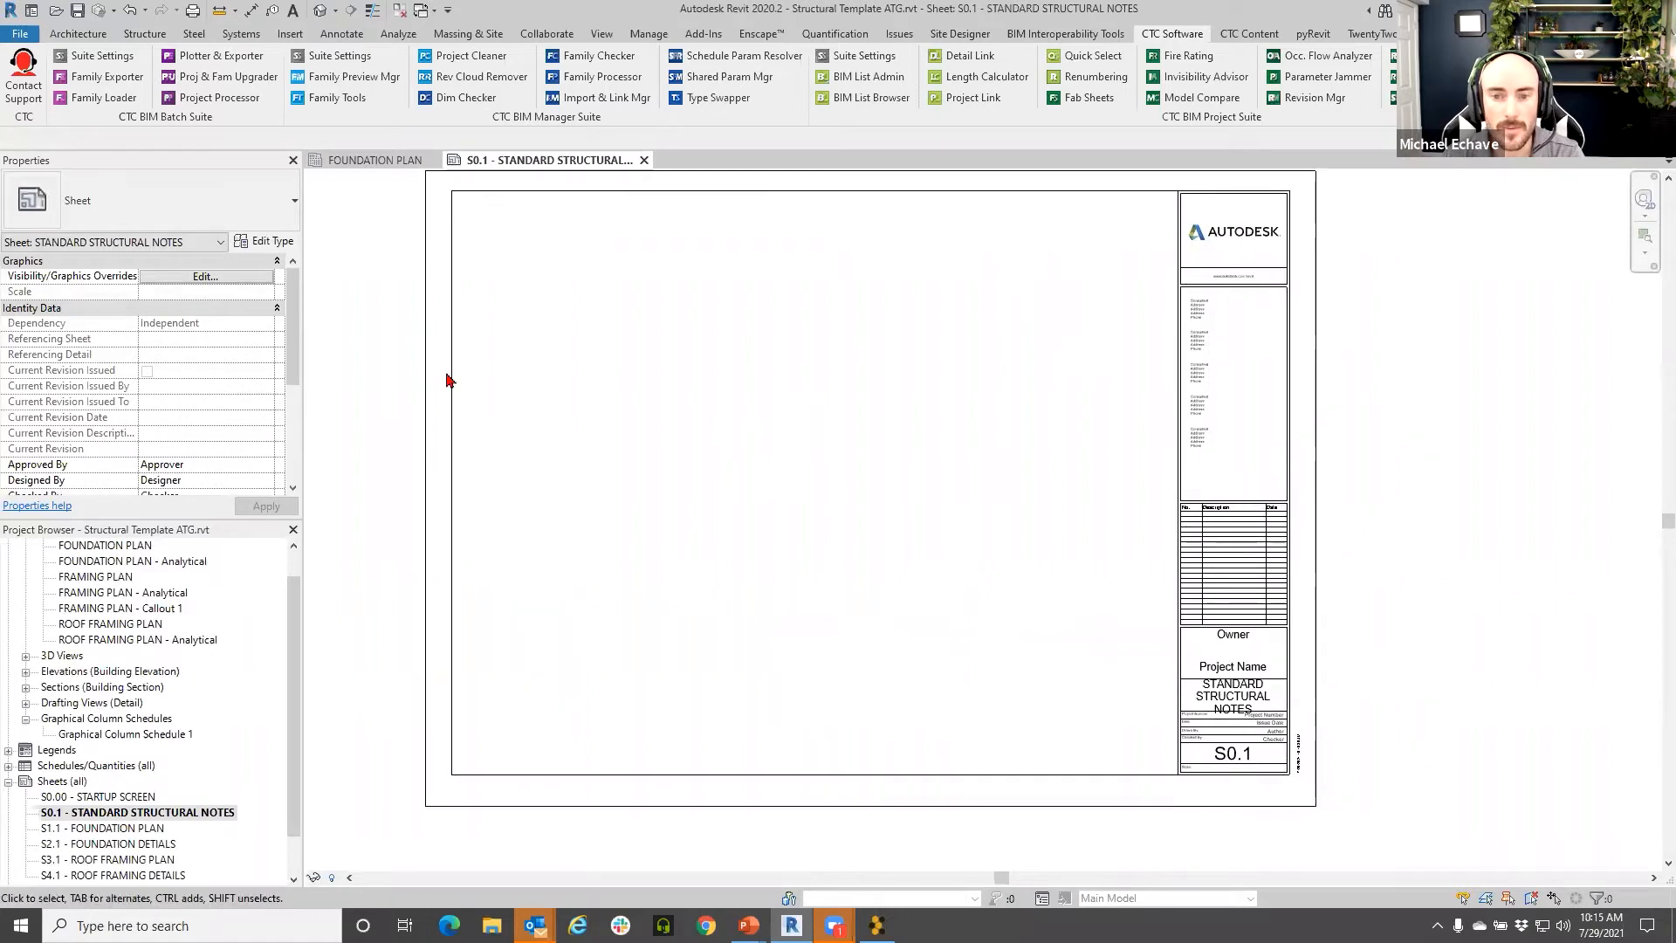
{"action": "middle_click_drag", "start_coordinate": [783, 483], "coordinate": [783, 529]}
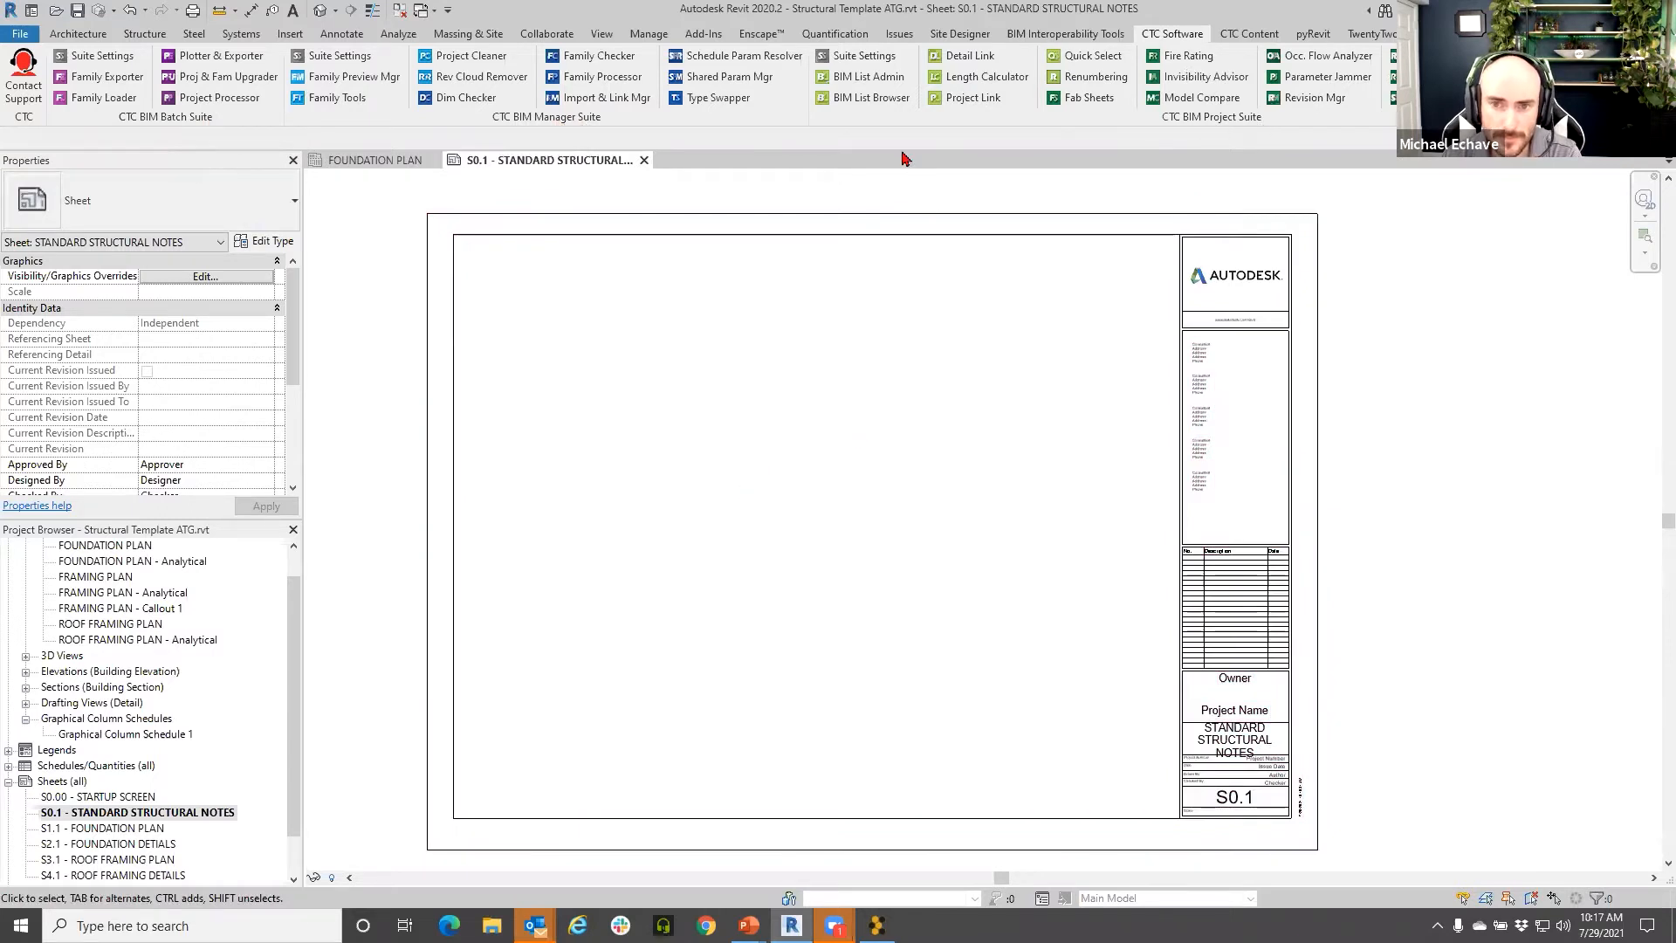
{"action": "left_click_drag", "start_coordinate": [647, 297], "coordinate": [647, 298]}
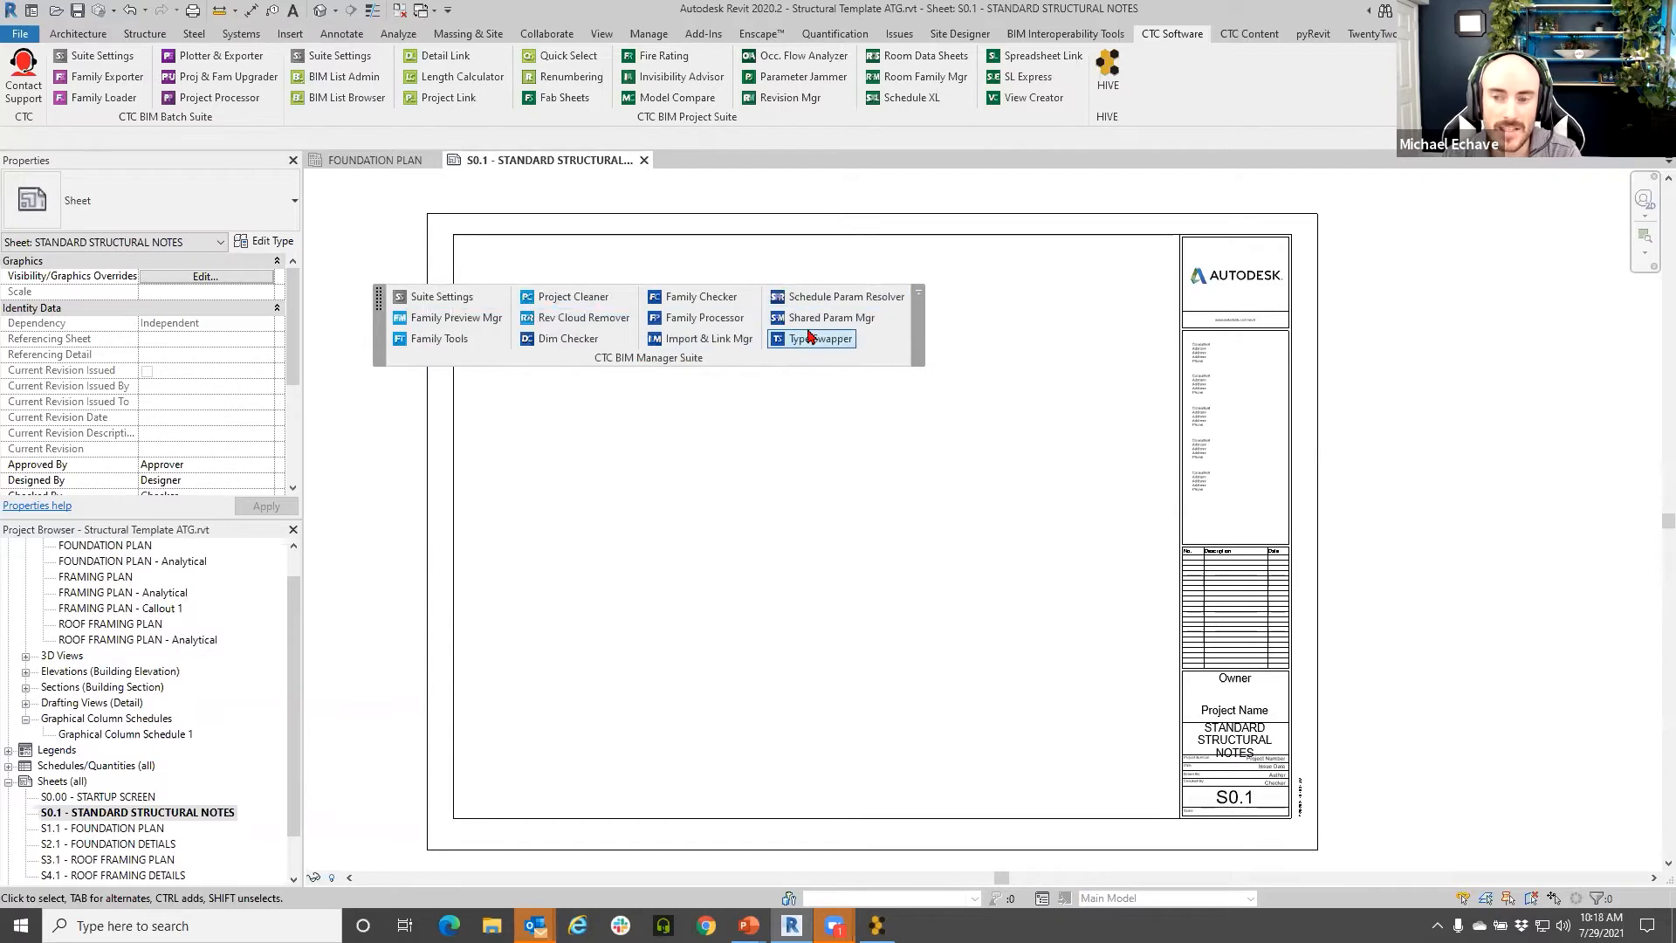
{"action": "left_click_drag", "start_coordinate": [510, 306], "coordinate": [646, 240]}
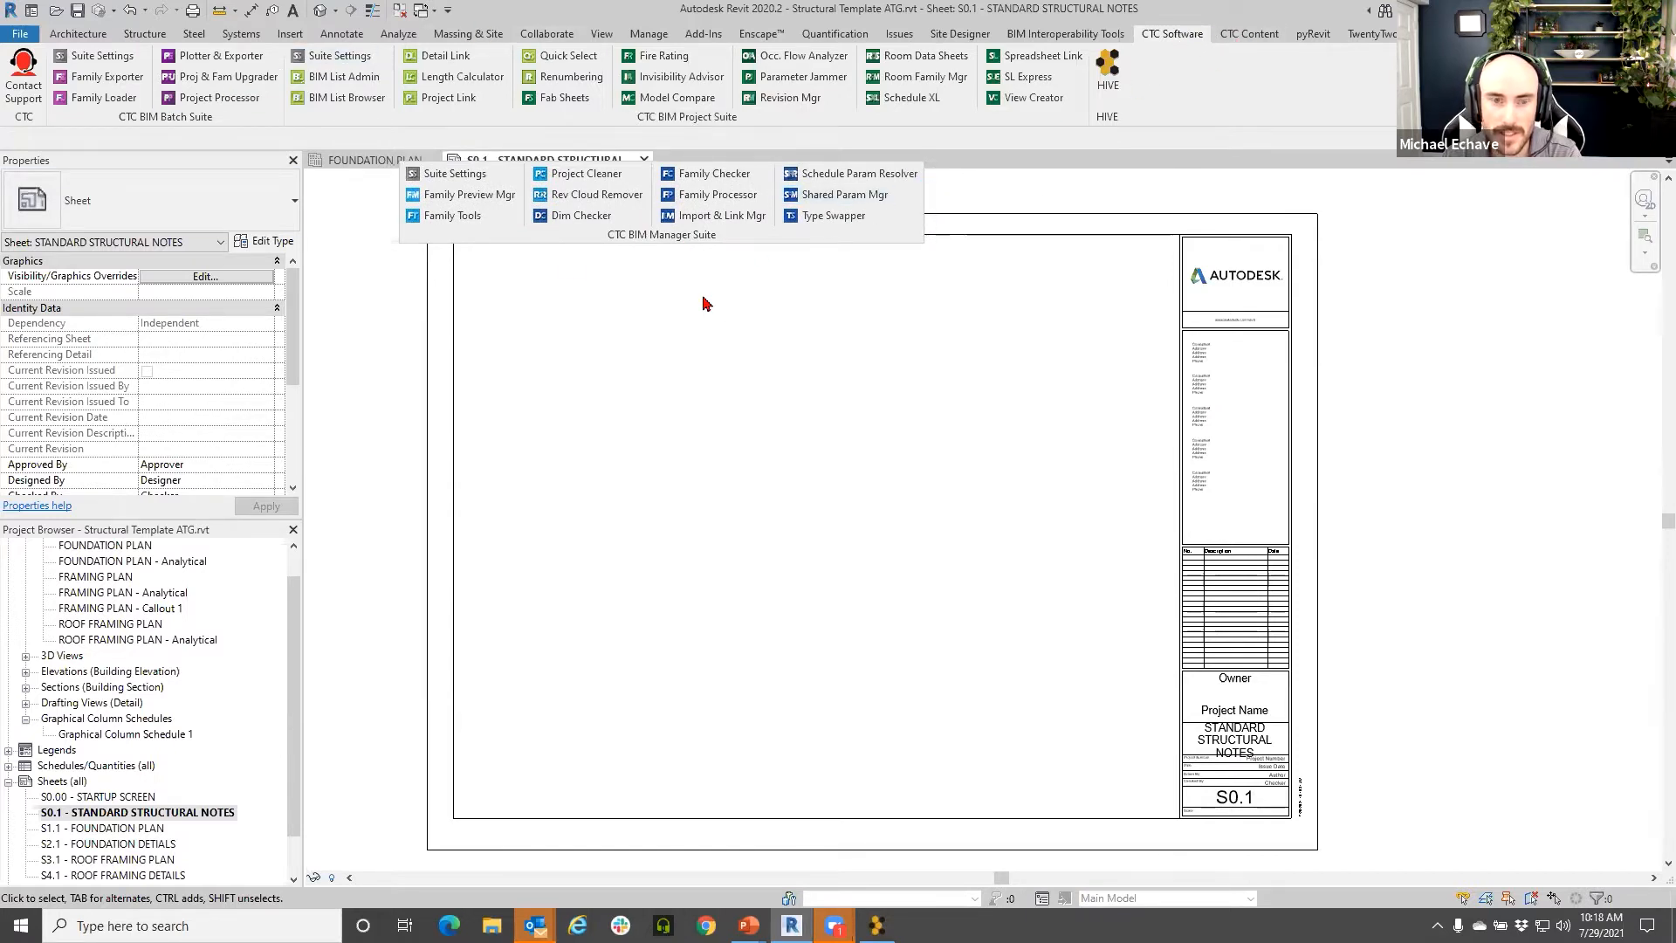
{"action": "left_click", "coordinate": [934, 175]}
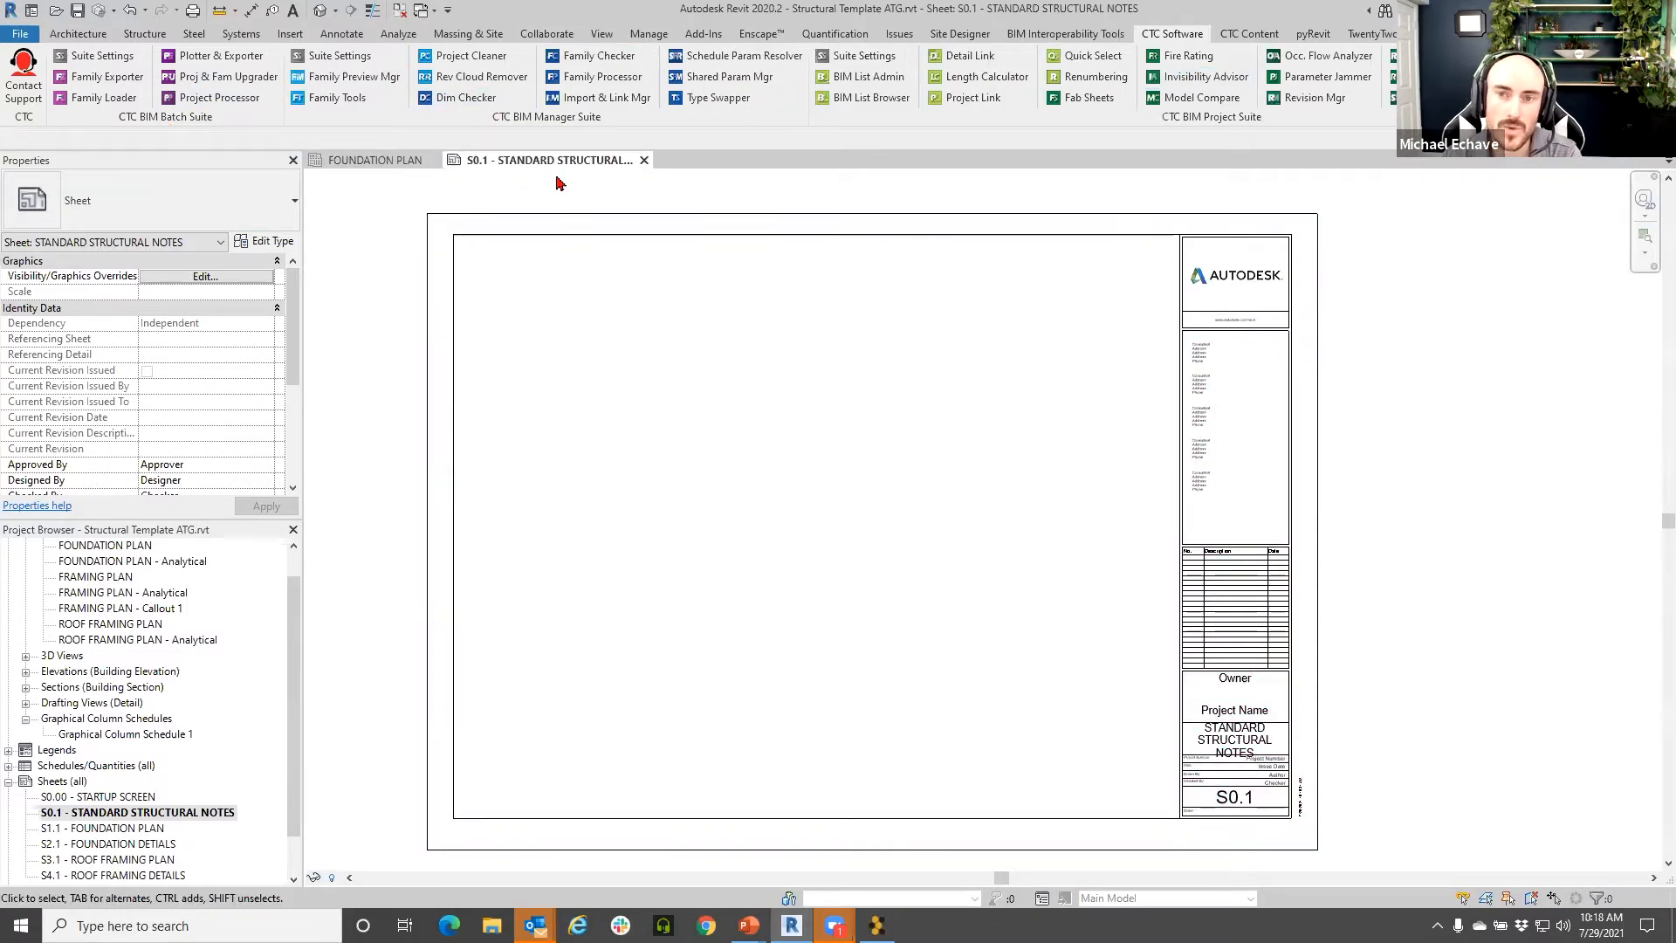
- Launch Type Swapper, then enlarge and reposition its window to review the duplicate Circle1 families
{"action": "left_click", "coordinate": [706, 101]}
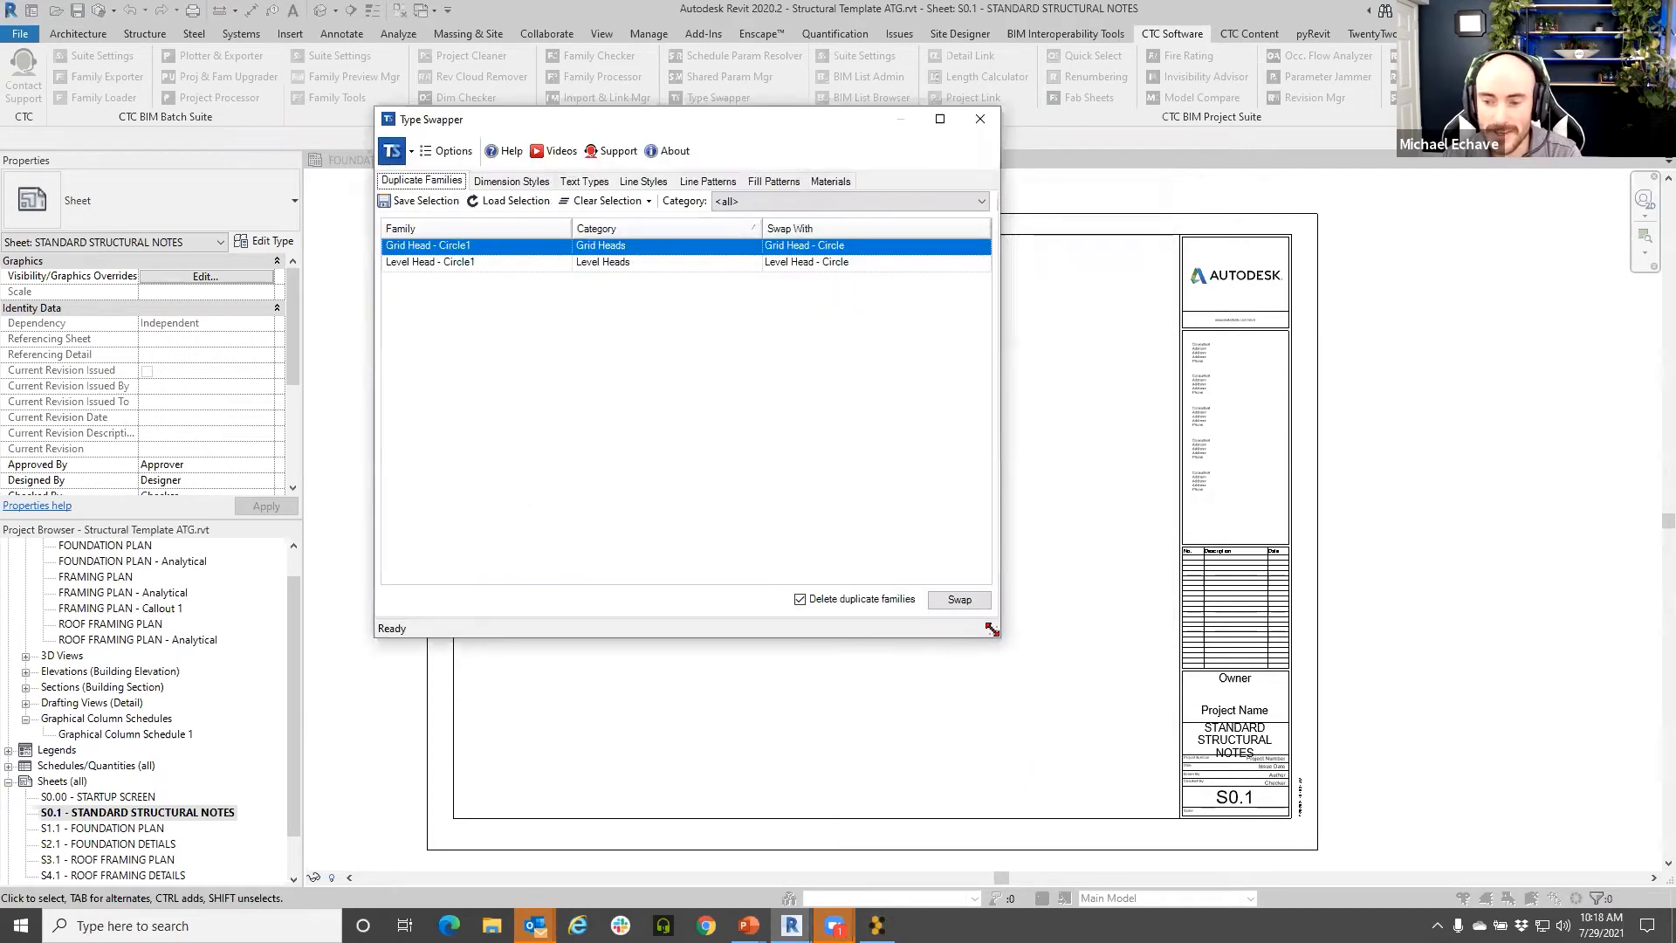
{"action": "left_click_drag", "start_coordinate": [993, 629], "coordinate": [1188, 589]}
{"action": "left_click_drag", "start_coordinate": [535, 120], "coordinate": [476, 110]}
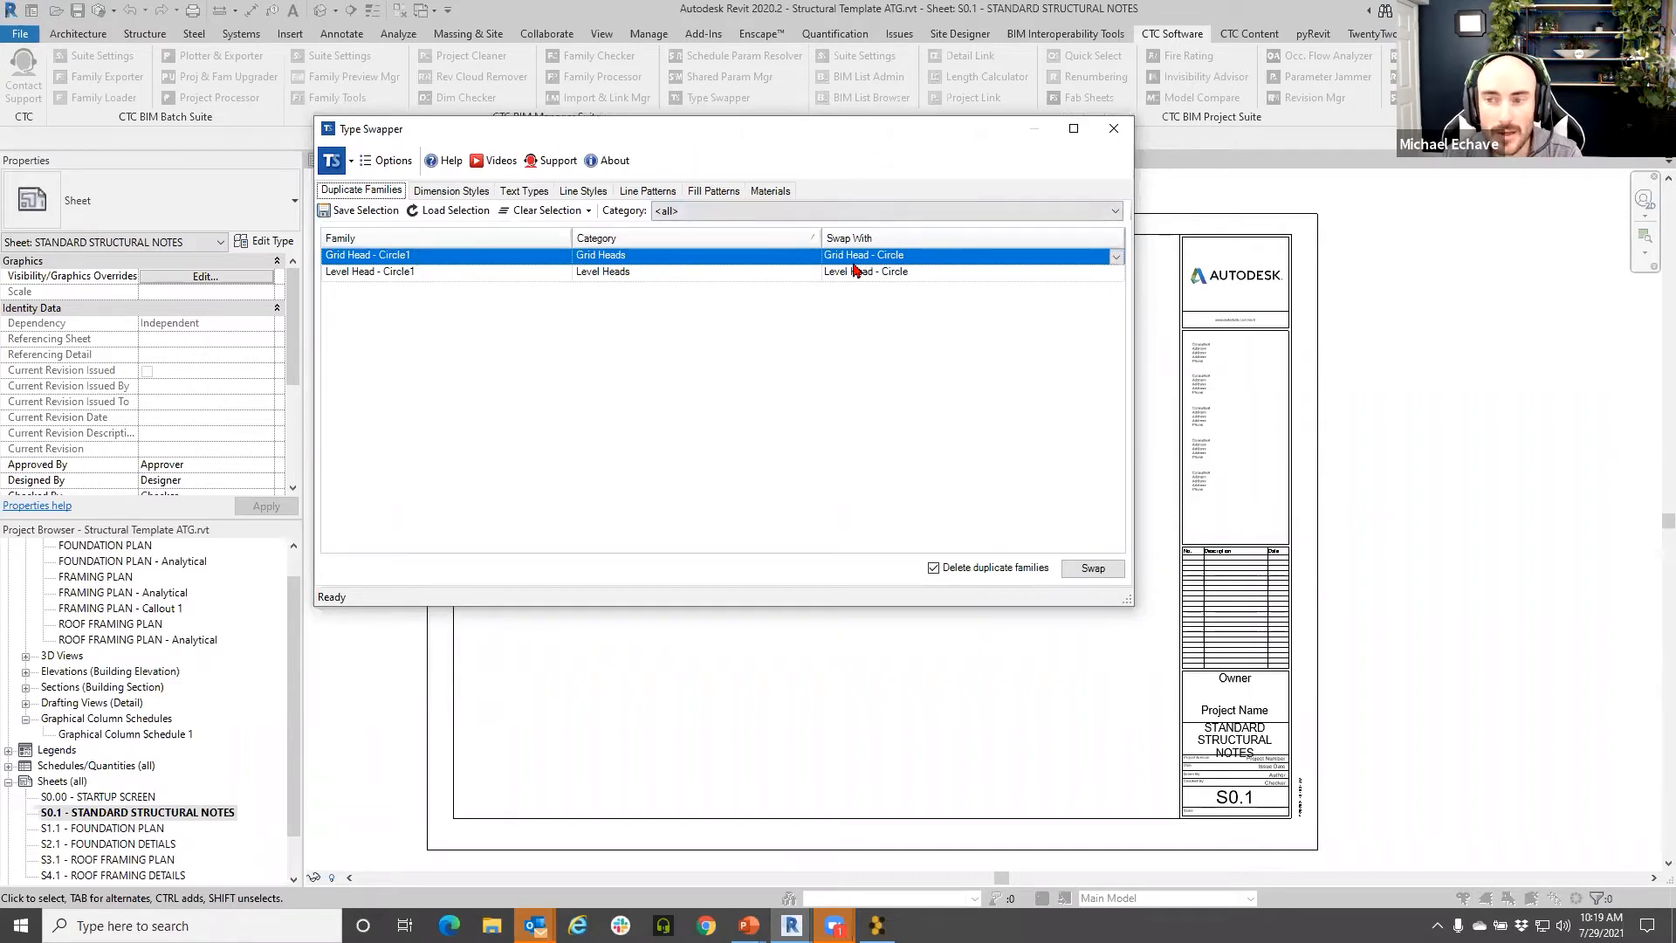
{"action": "mouse_move", "coordinate": [1116, 259]}
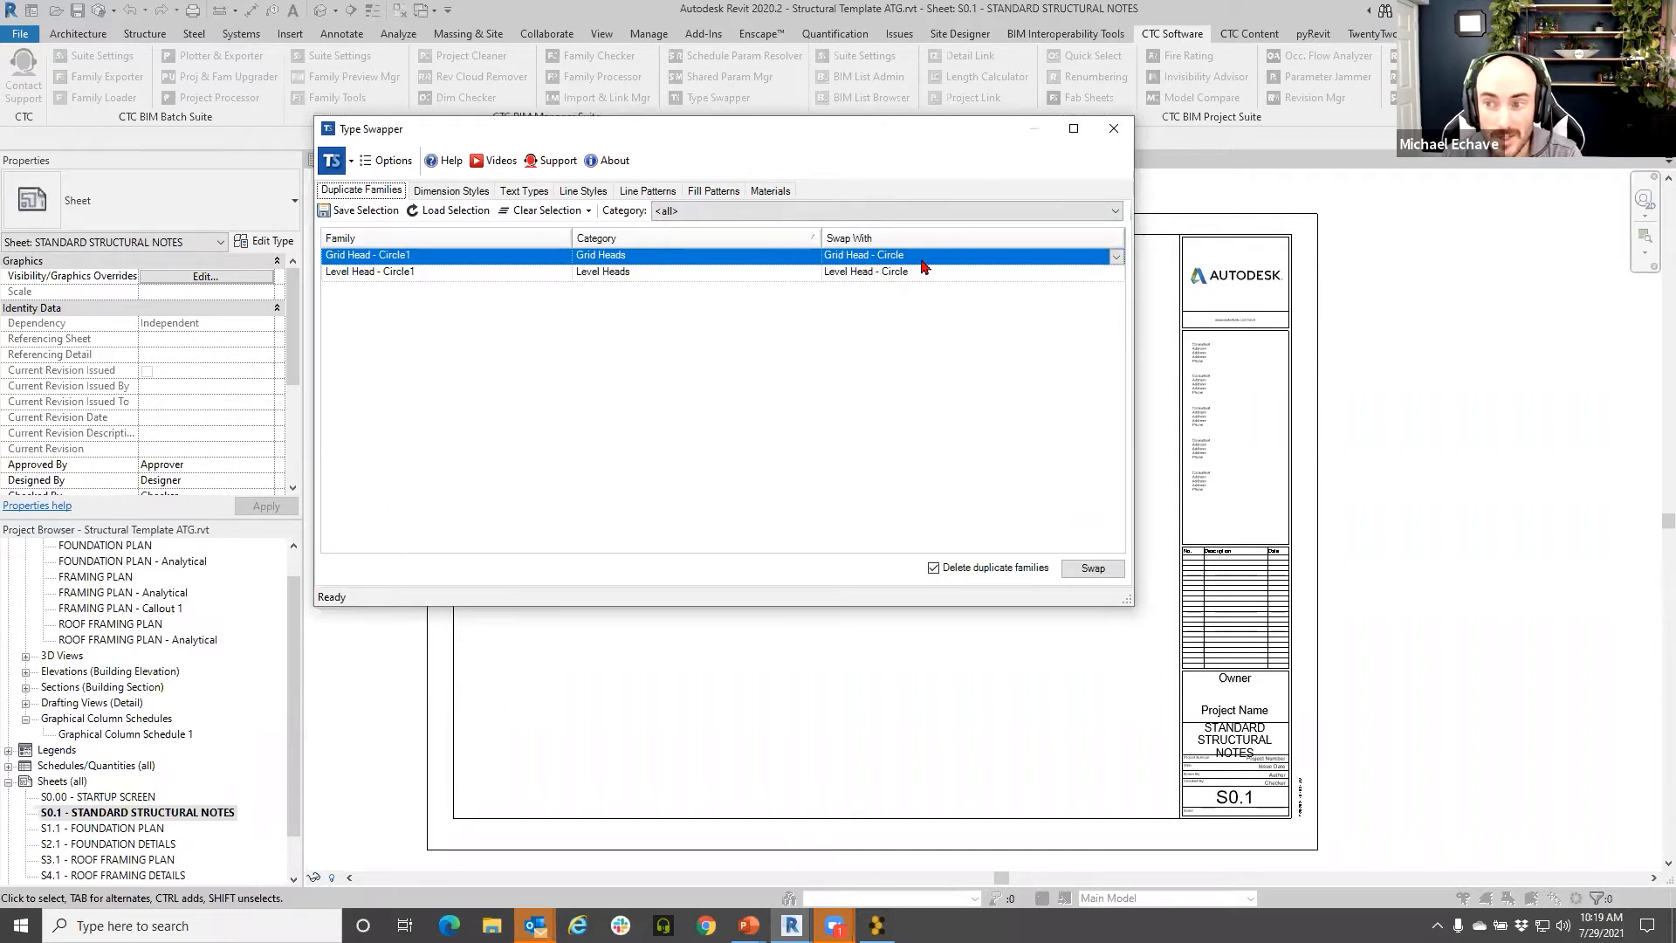
- Swap Grid Head - Circle1 for Grid Head - Circle, confirm deleting duplicates, and dismiss the report
{"action": "left_click", "coordinate": [1115, 256]}
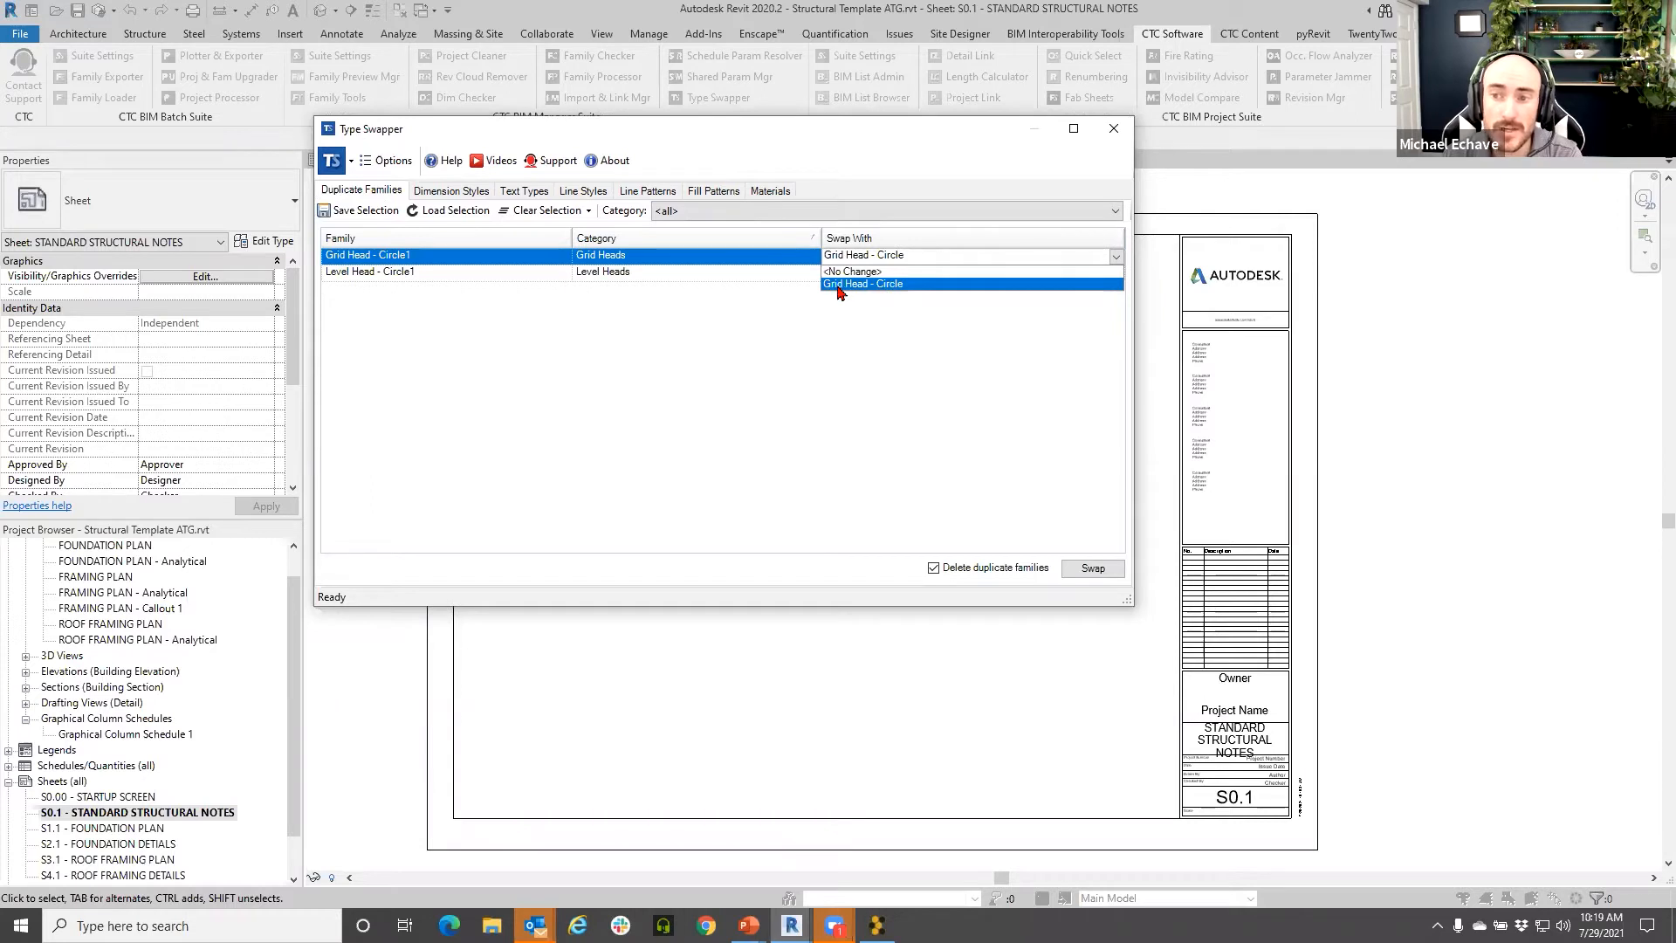
{"action": "left_click", "coordinate": [840, 291]}
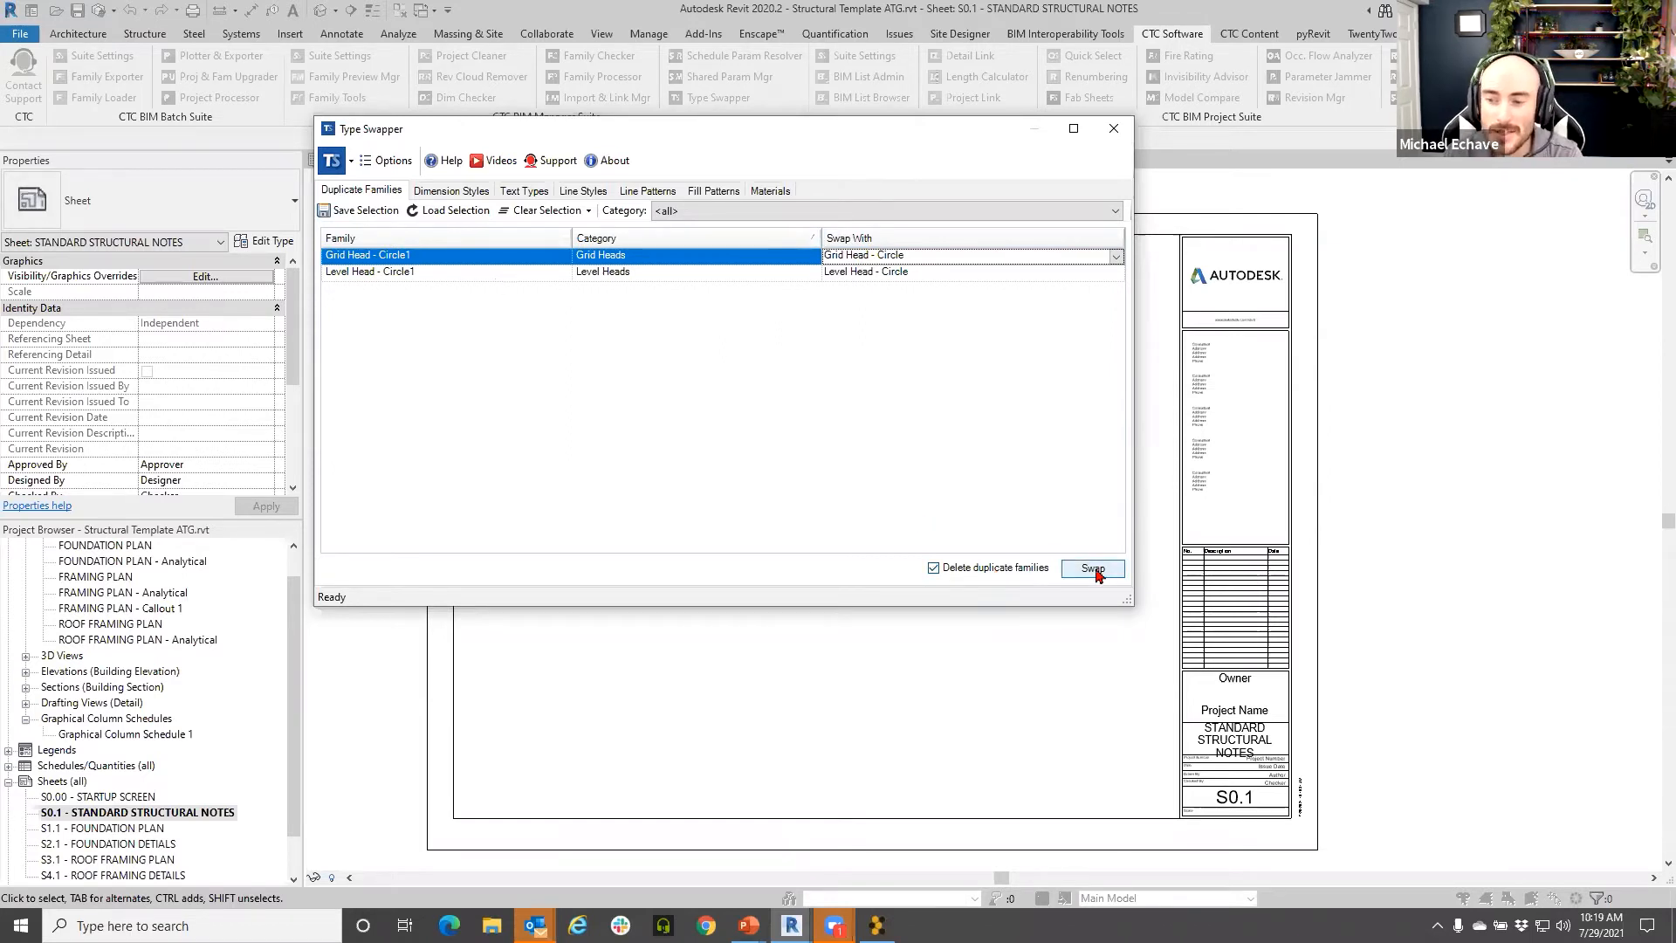
{"action": "left_click", "coordinate": [1095, 570]}
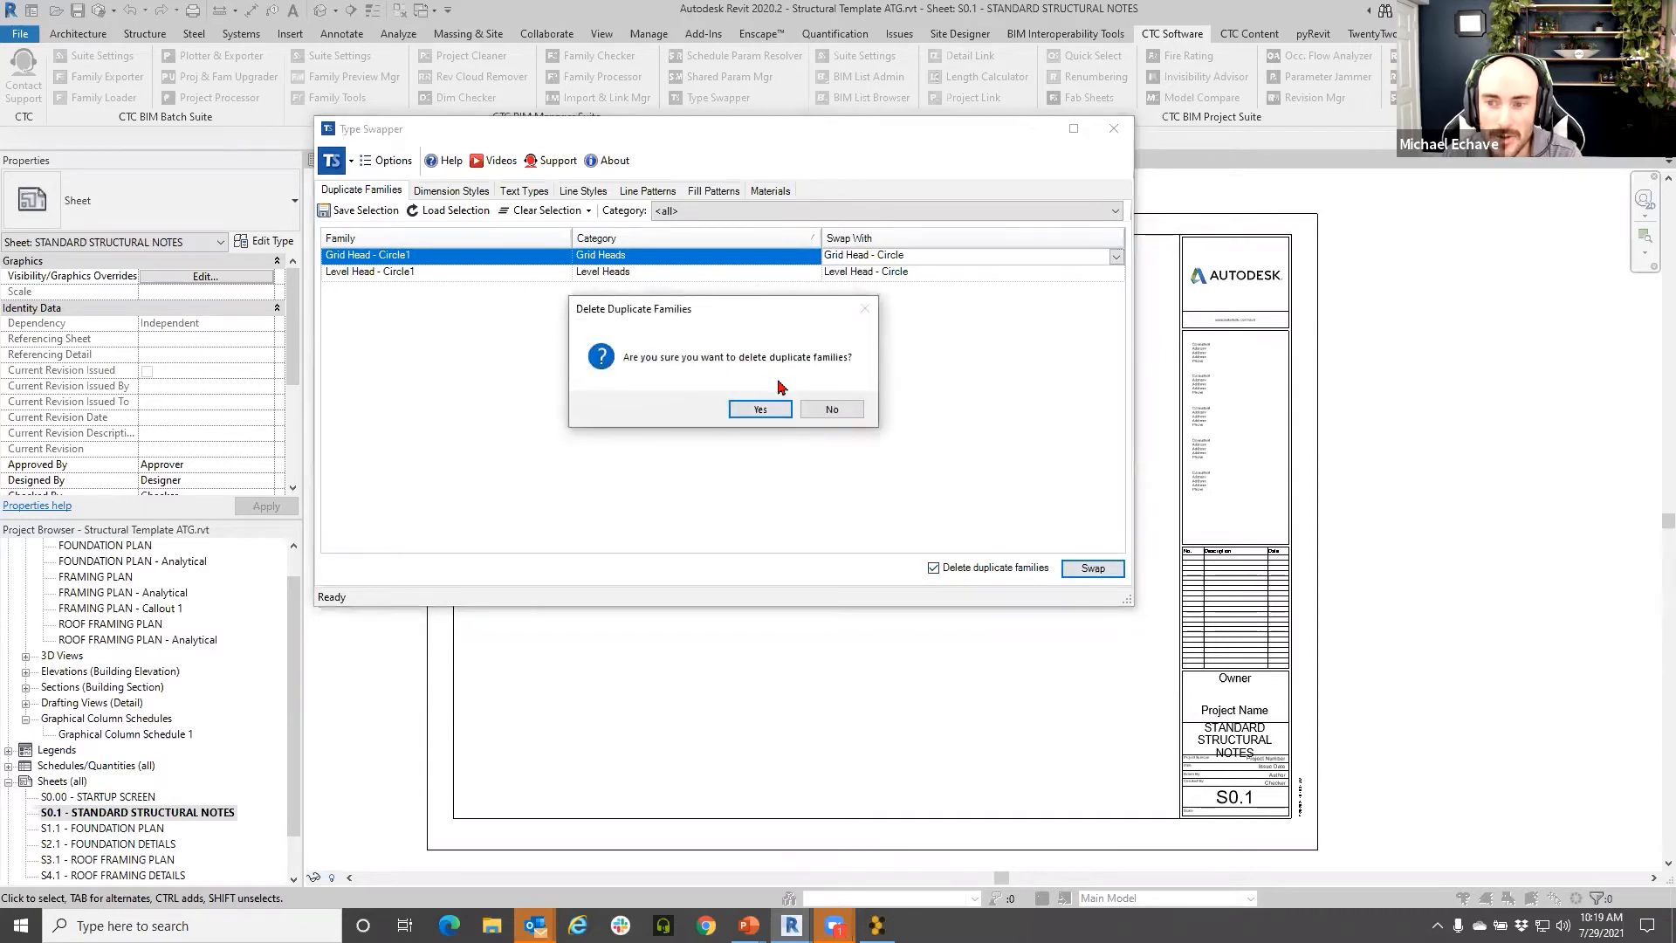
{"action": "left_click", "coordinate": [770, 410]}
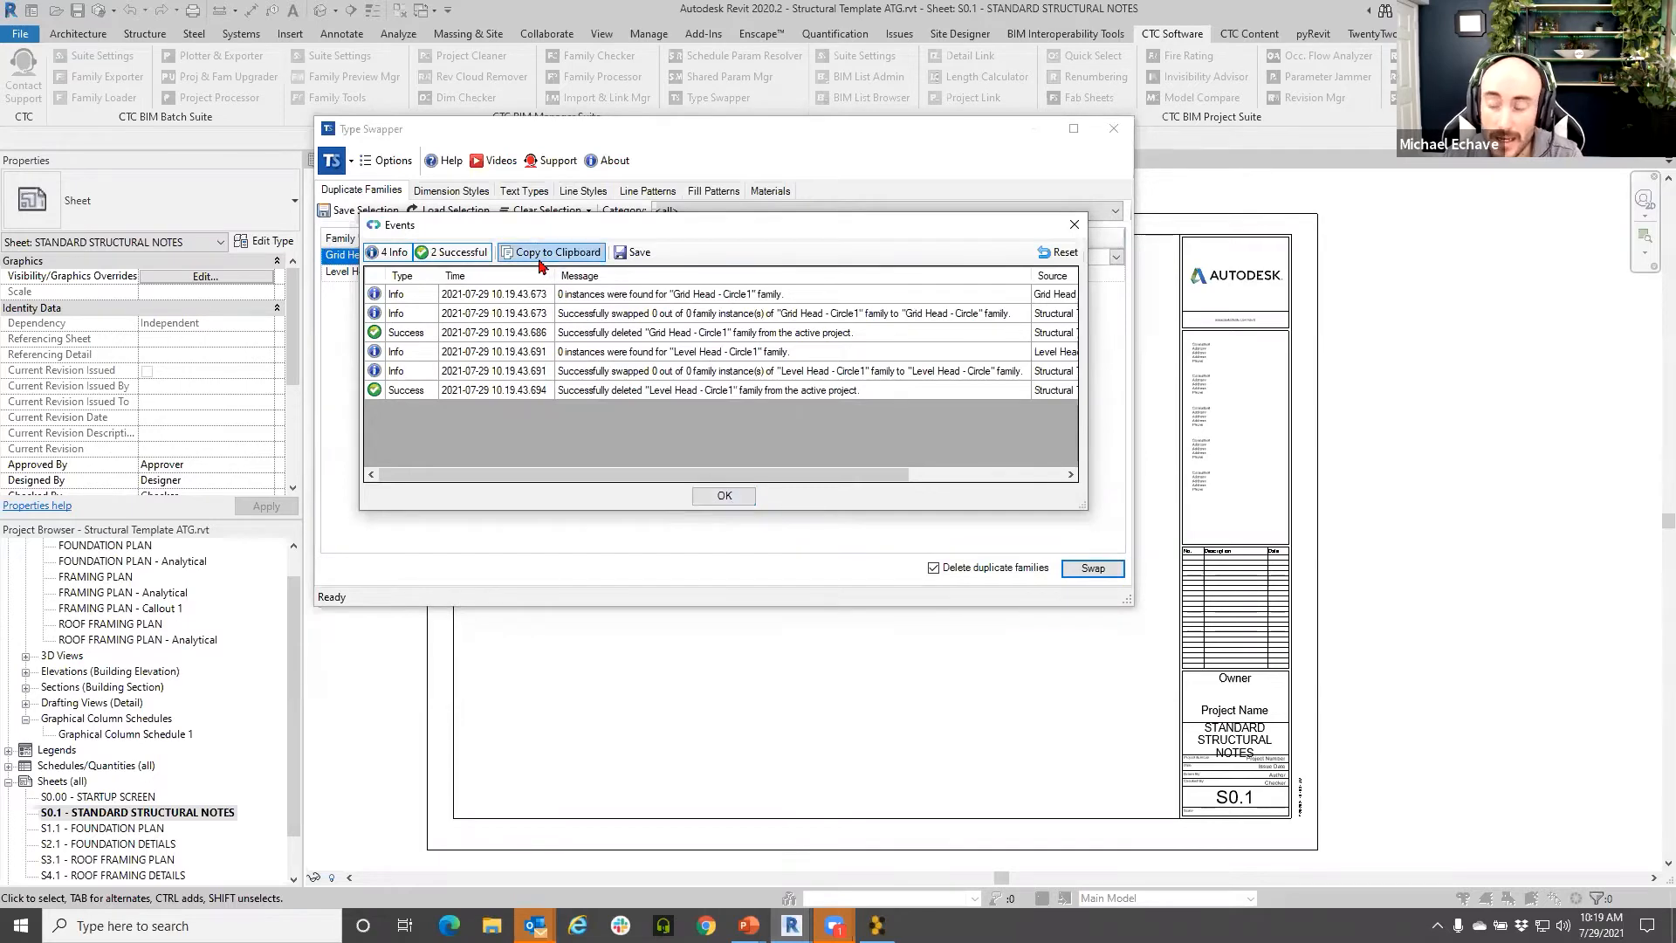
{"action": "left_click", "coordinate": [724, 495]}
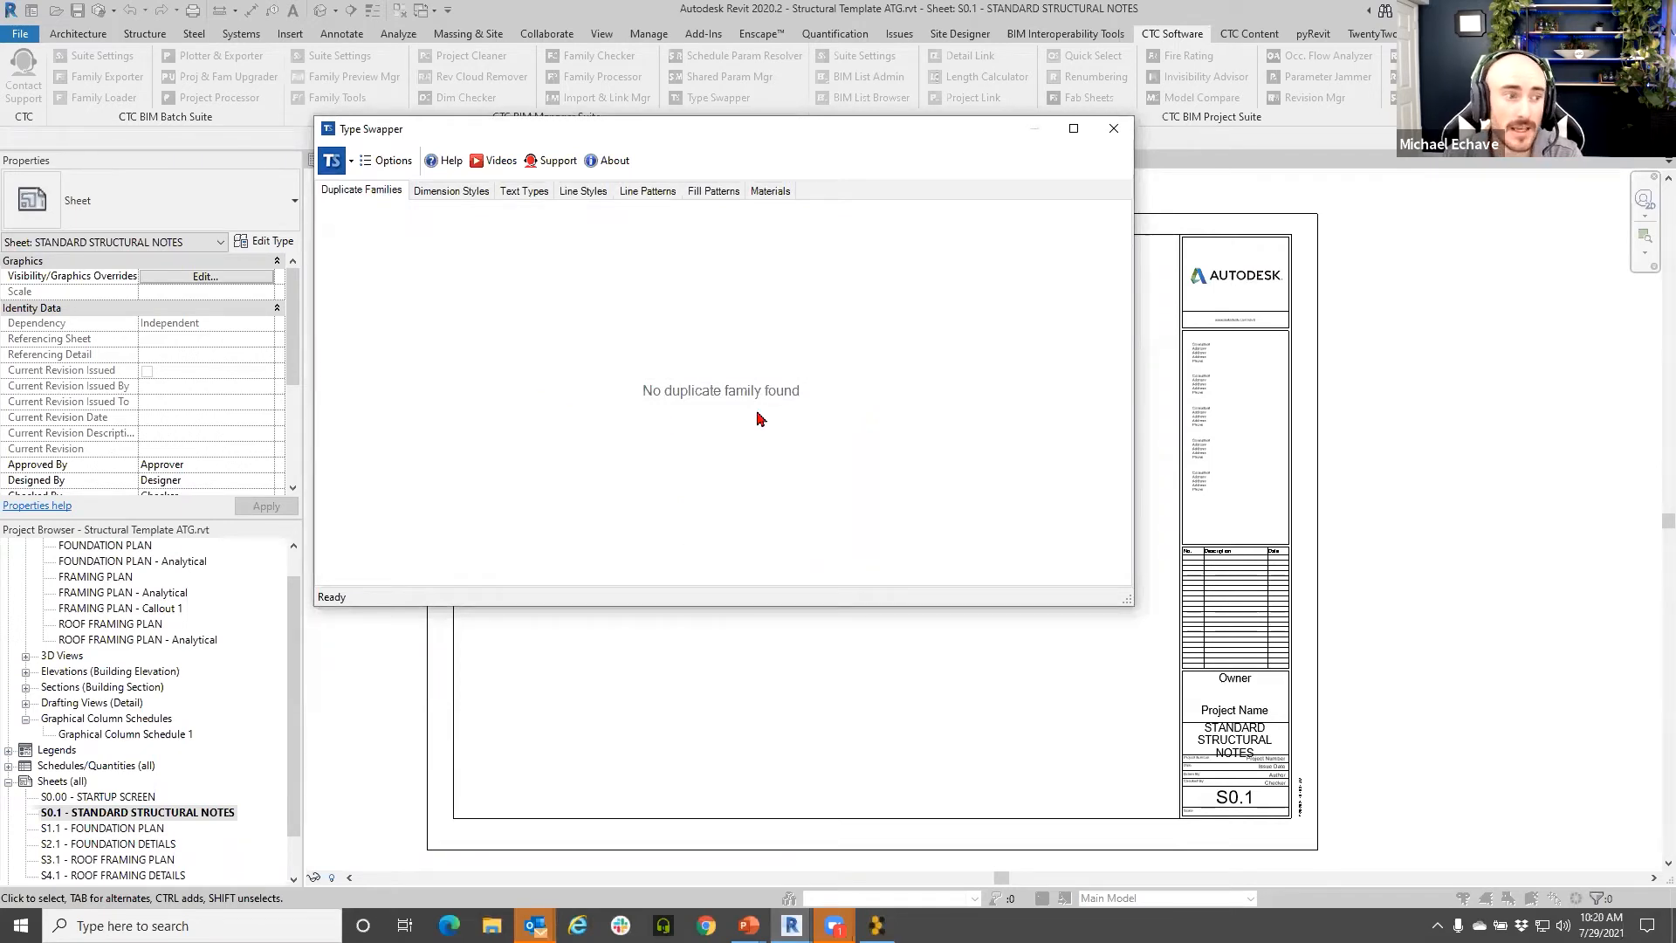
- Show the Dimension Styles list in Type Swapper and enlarge the dialog
{"action": "left_click", "coordinate": [475, 194]}
{"action": "scroll", "coordinate": [572, 387], "scroll_direction": "down", "scroll_amount": 10}
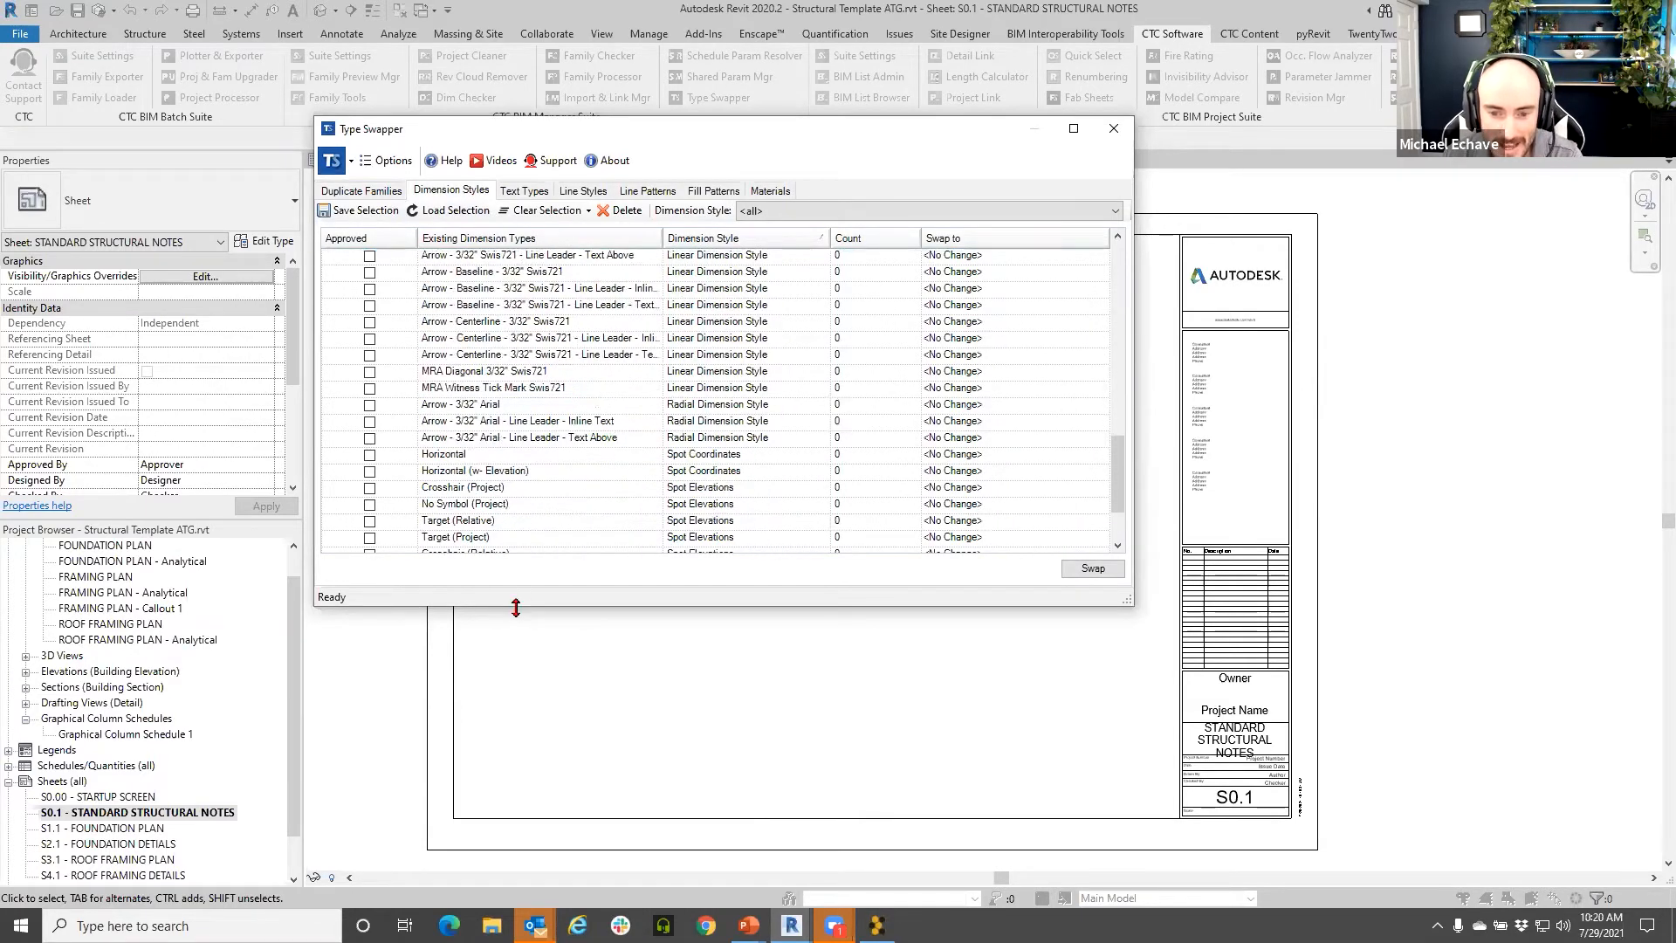
{"action": "left_click_drag", "start_coordinate": [516, 608], "coordinate": [516, 830]}
{"action": "left_click_drag", "start_coordinate": [580, 128], "coordinate": [571, 47]}
{"action": "scroll", "coordinate": [615, 479], "scroll_direction": "up", "scroll_amount": 2}
{"action": "scroll", "coordinate": [615, 479], "scroll_direction": "up", "scroll_amount": 5}
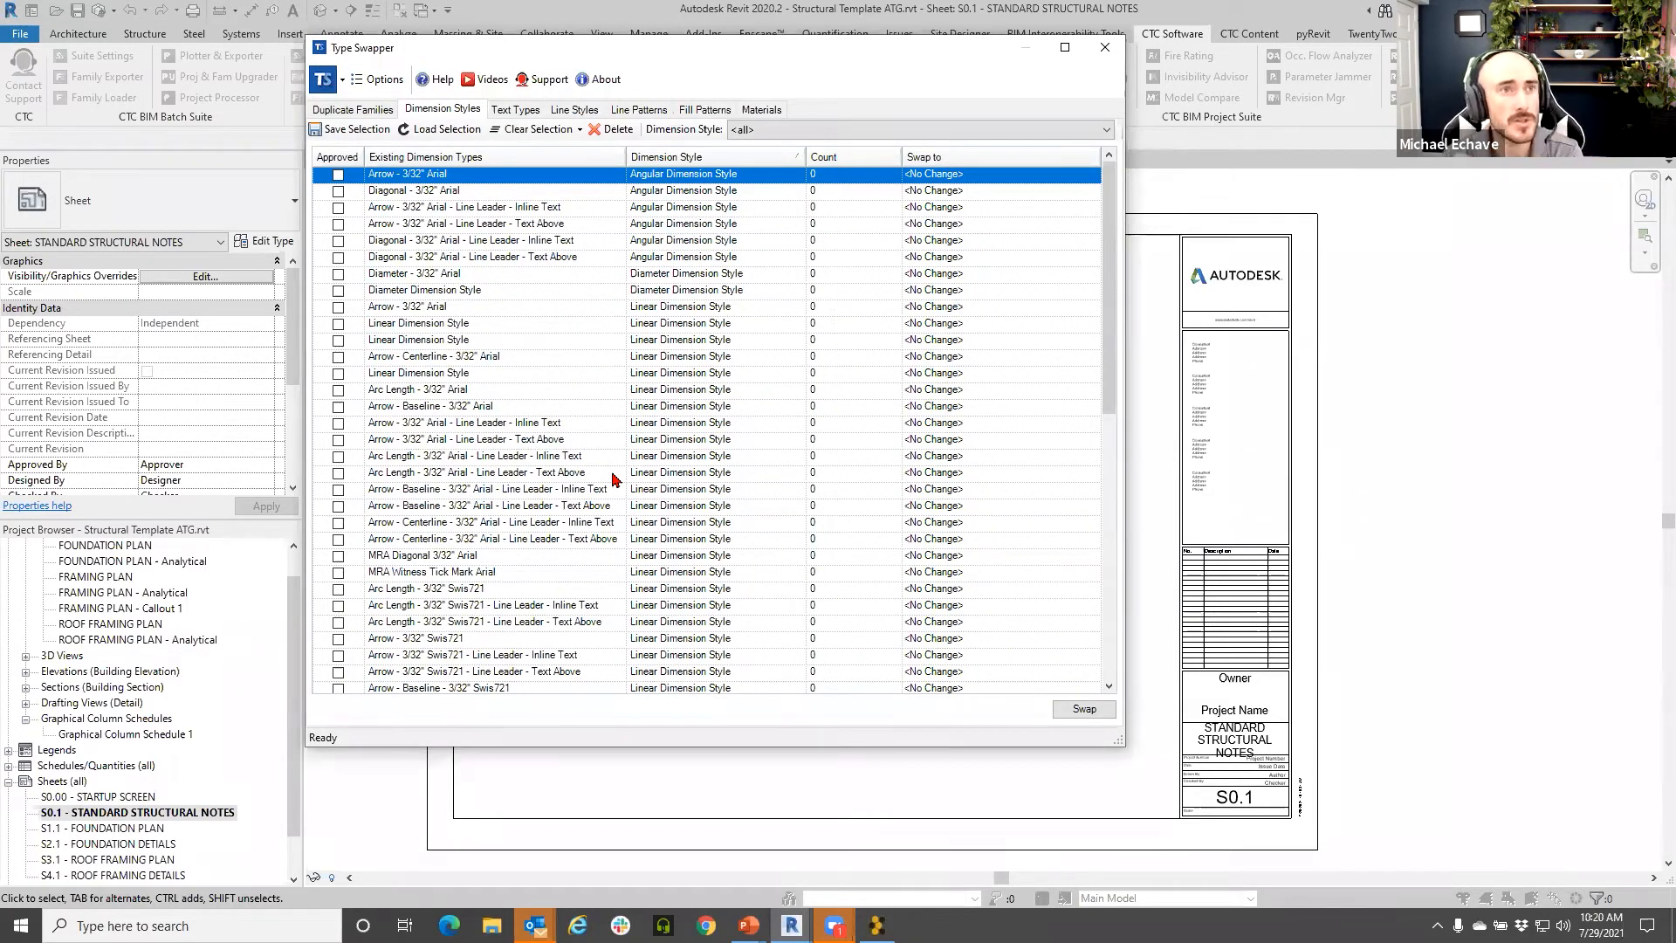
- Approve the seven Angular and Diameter 3/32" Arial dimension types, then sort by Approved
{"action": "left_click", "coordinate": [339, 175]}
{"action": "left_click", "coordinate": [339, 190]}
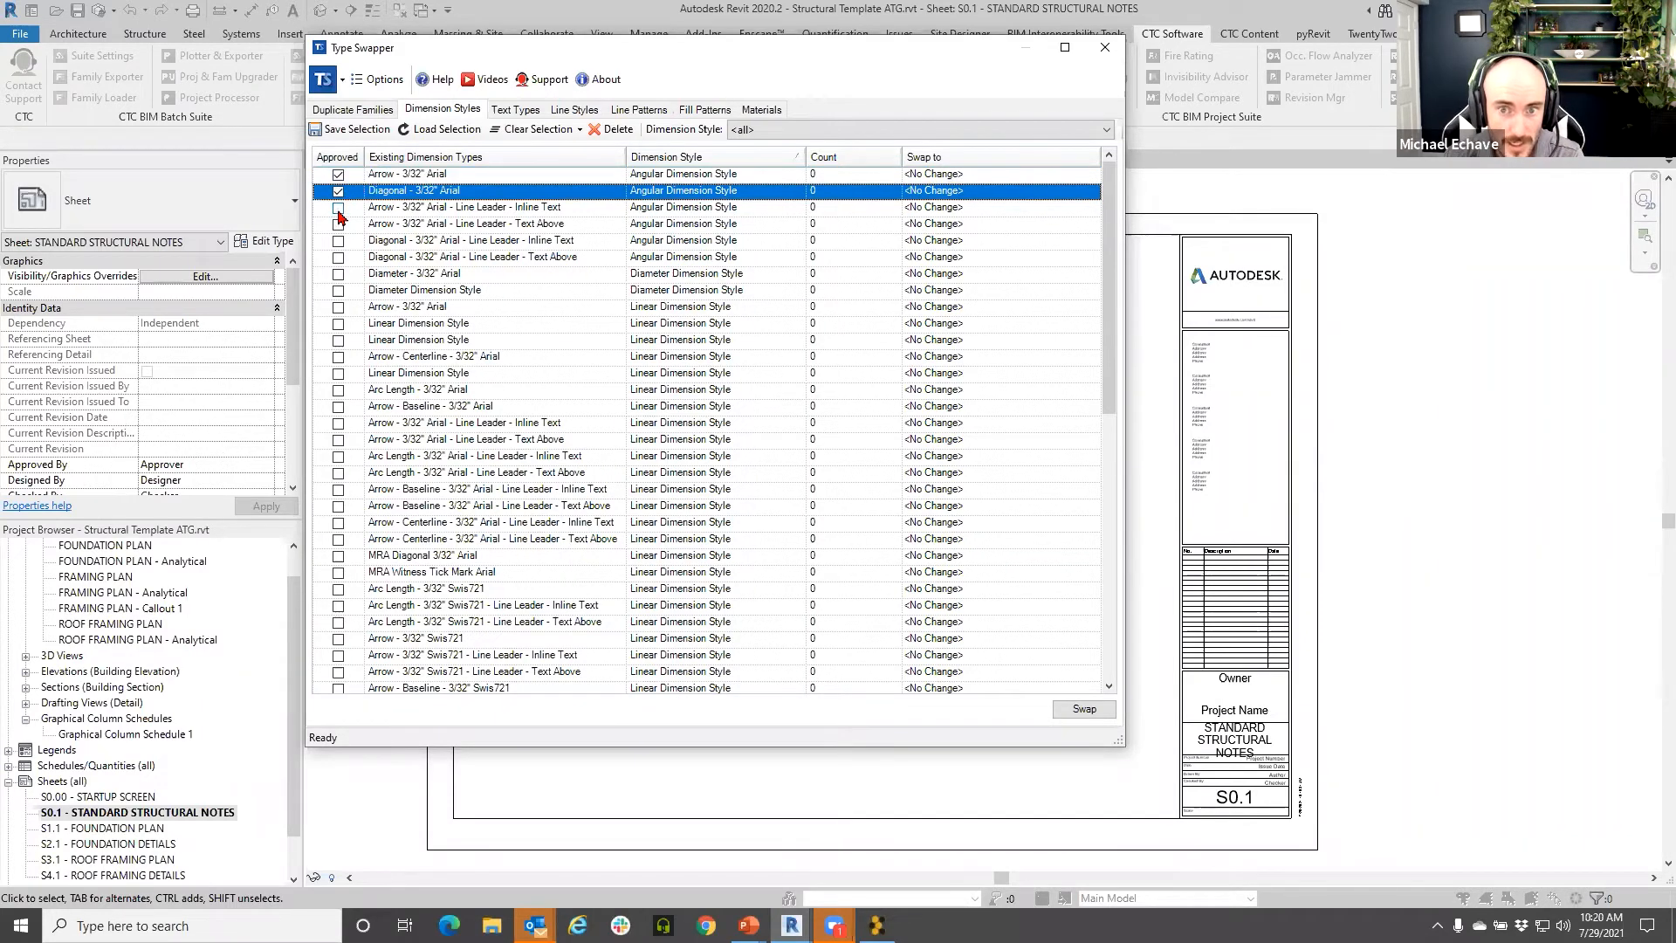
{"action": "left_click", "coordinate": [339, 209]}
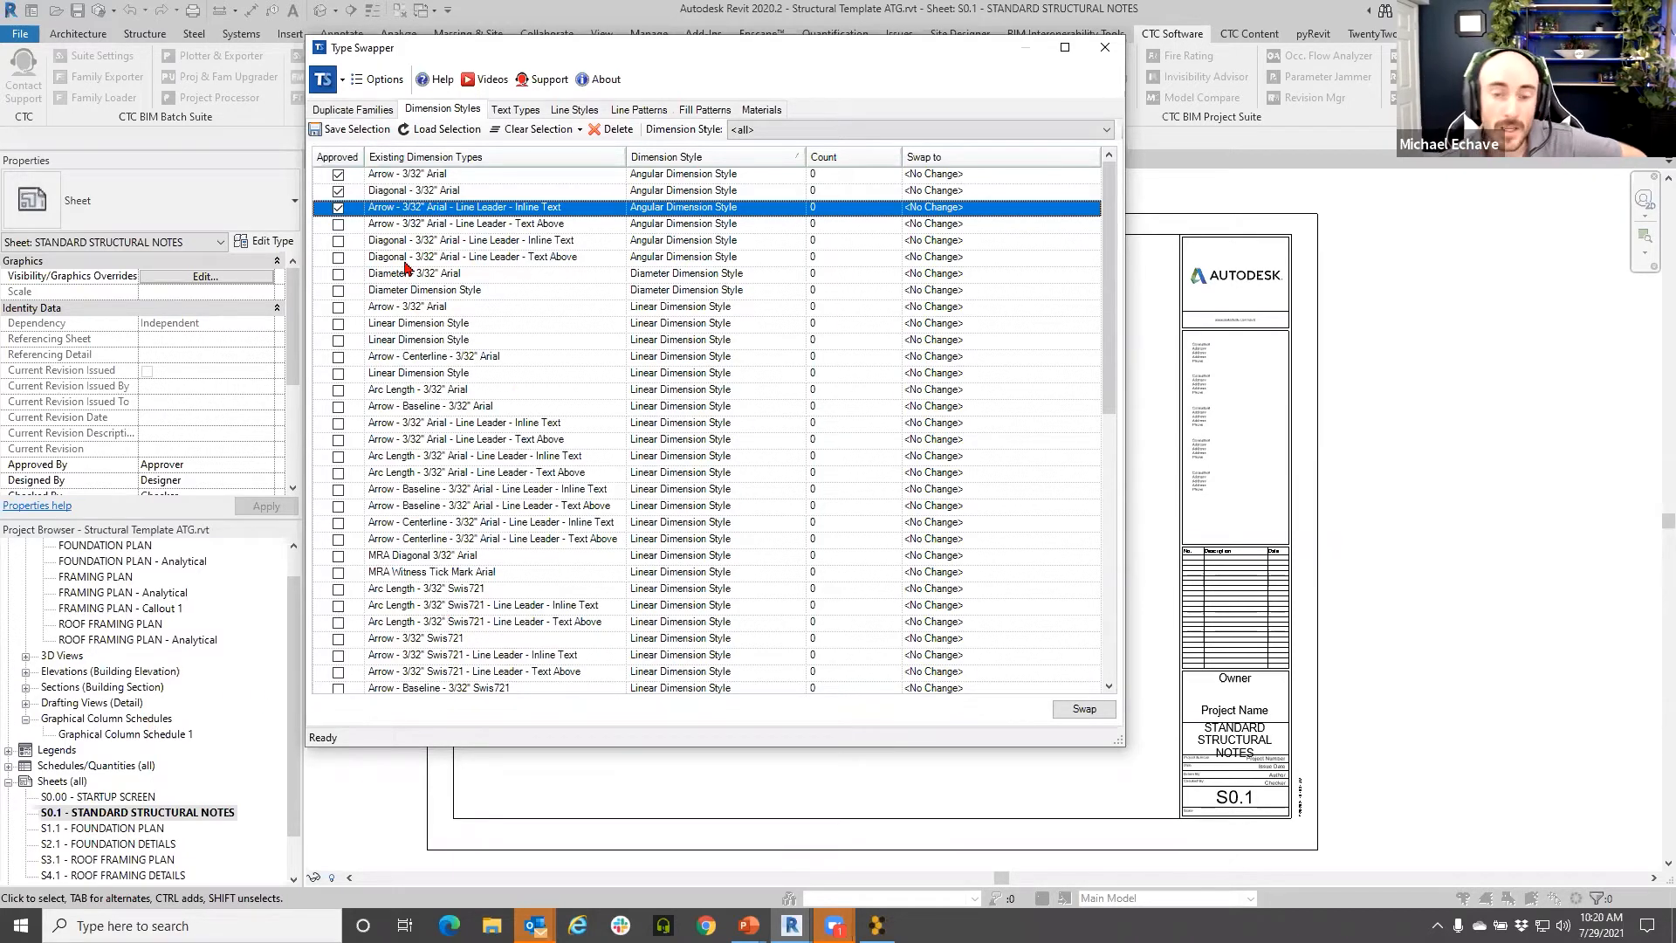
{"action": "left_click", "coordinate": [338, 224]}
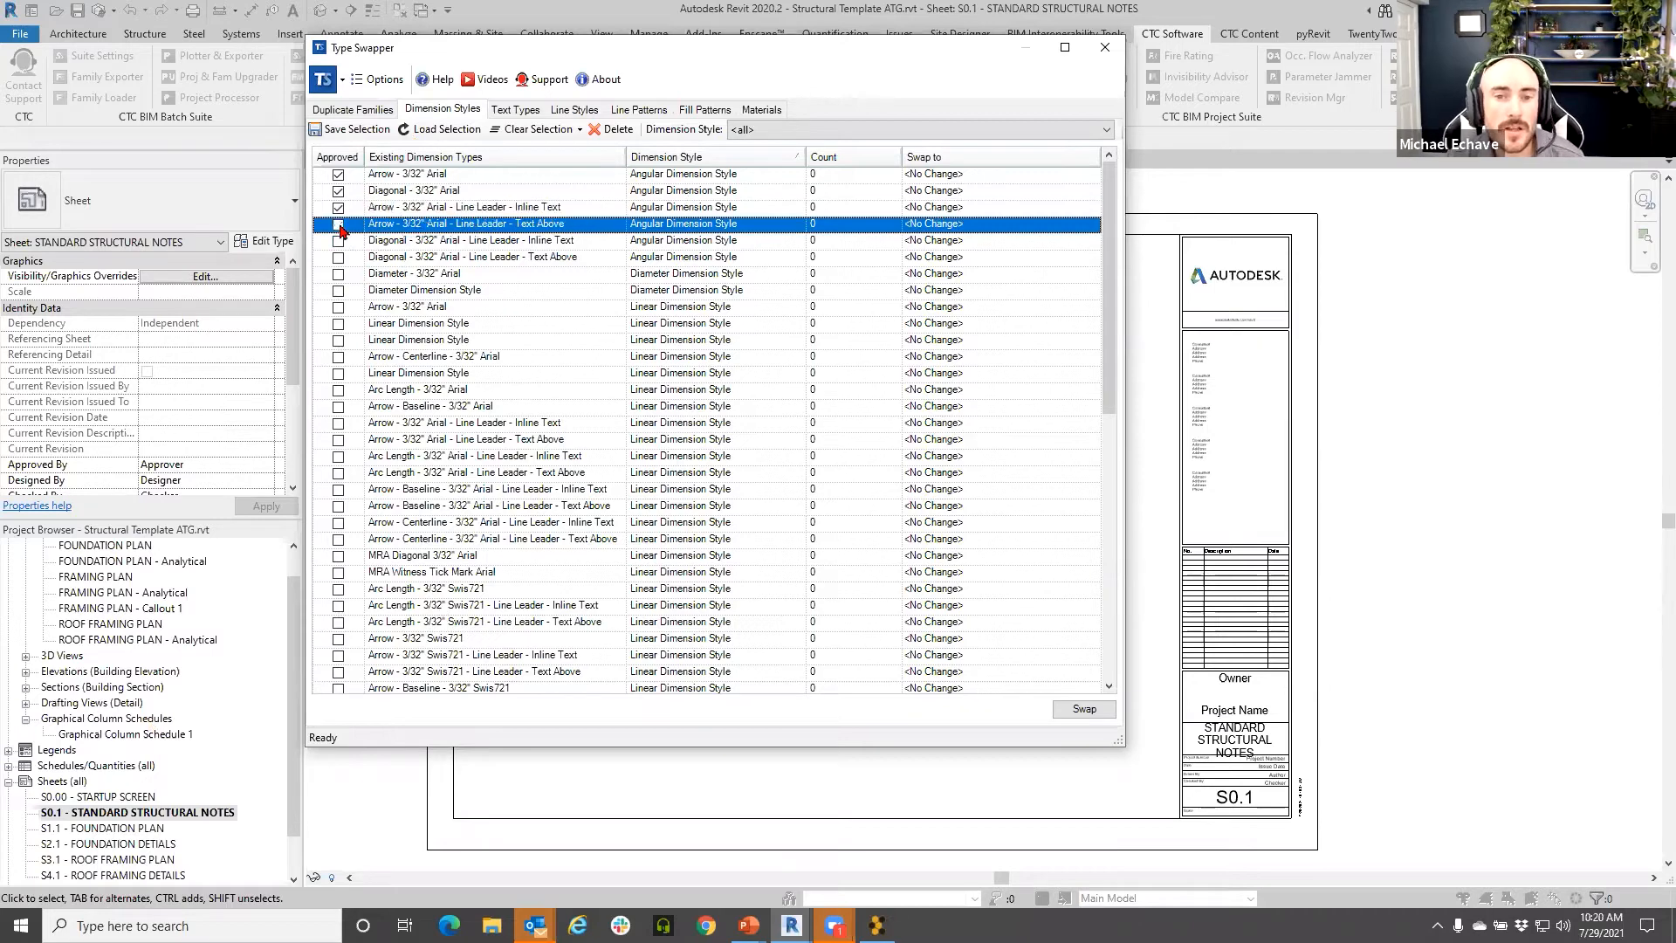
{"action": "left_click", "coordinate": [338, 241]}
{"action": "left_click", "coordinate": [338, 257]}
{"action": "left_click", "coordinate": [339, 274]}
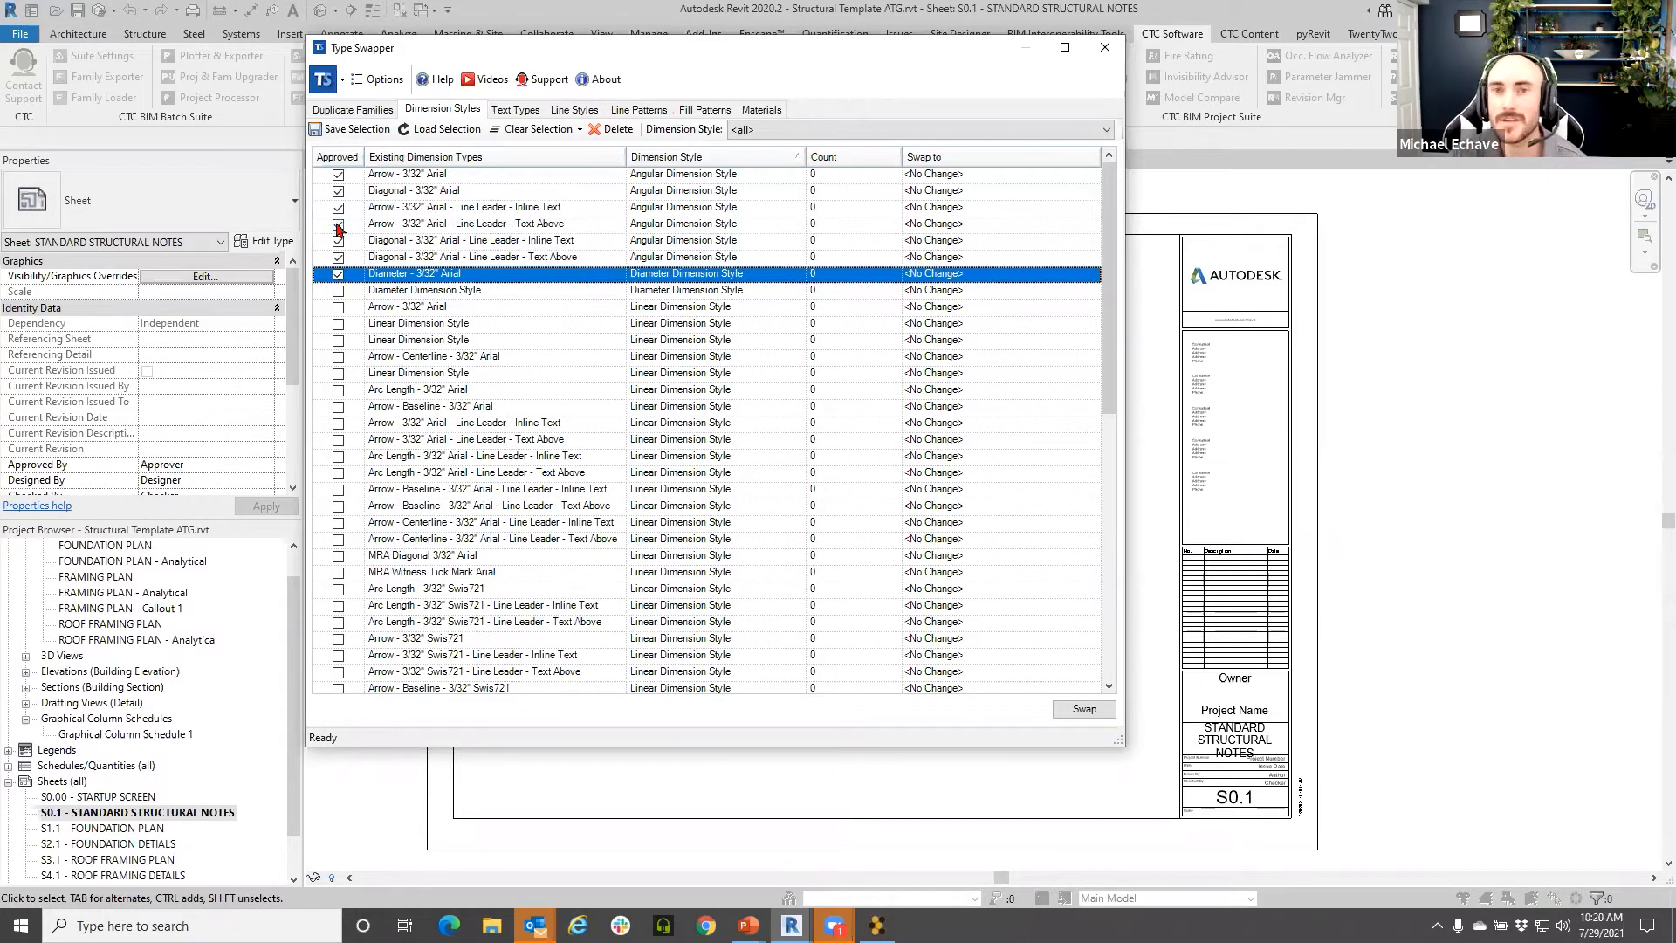
{"action": "left_click", "coordinate": [359, 161]}
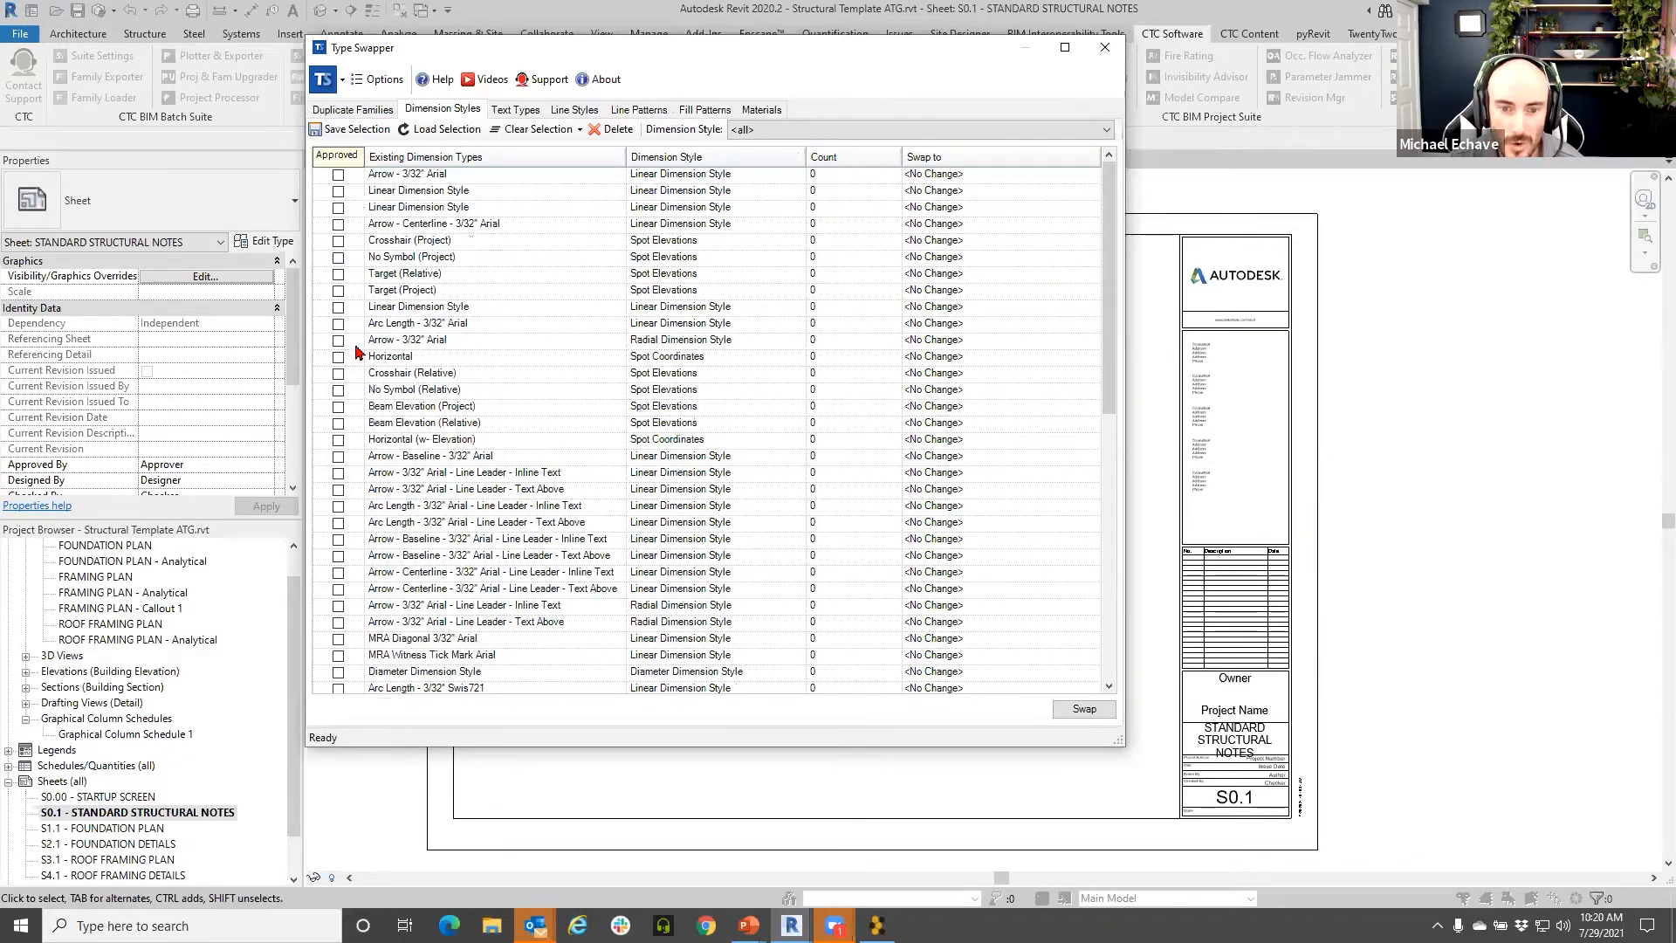
- Sort approved types first and approve the linear Arrow - 3/32" Arial dimension type
{"action": "scroll", "coordinate": [358, 351], "scroll_direction": "down", "scroll_amount": 7}
{"action": "scroll", "coordinate": [360, 356], "scroll_direction": "up", "scroll_amount": 10}
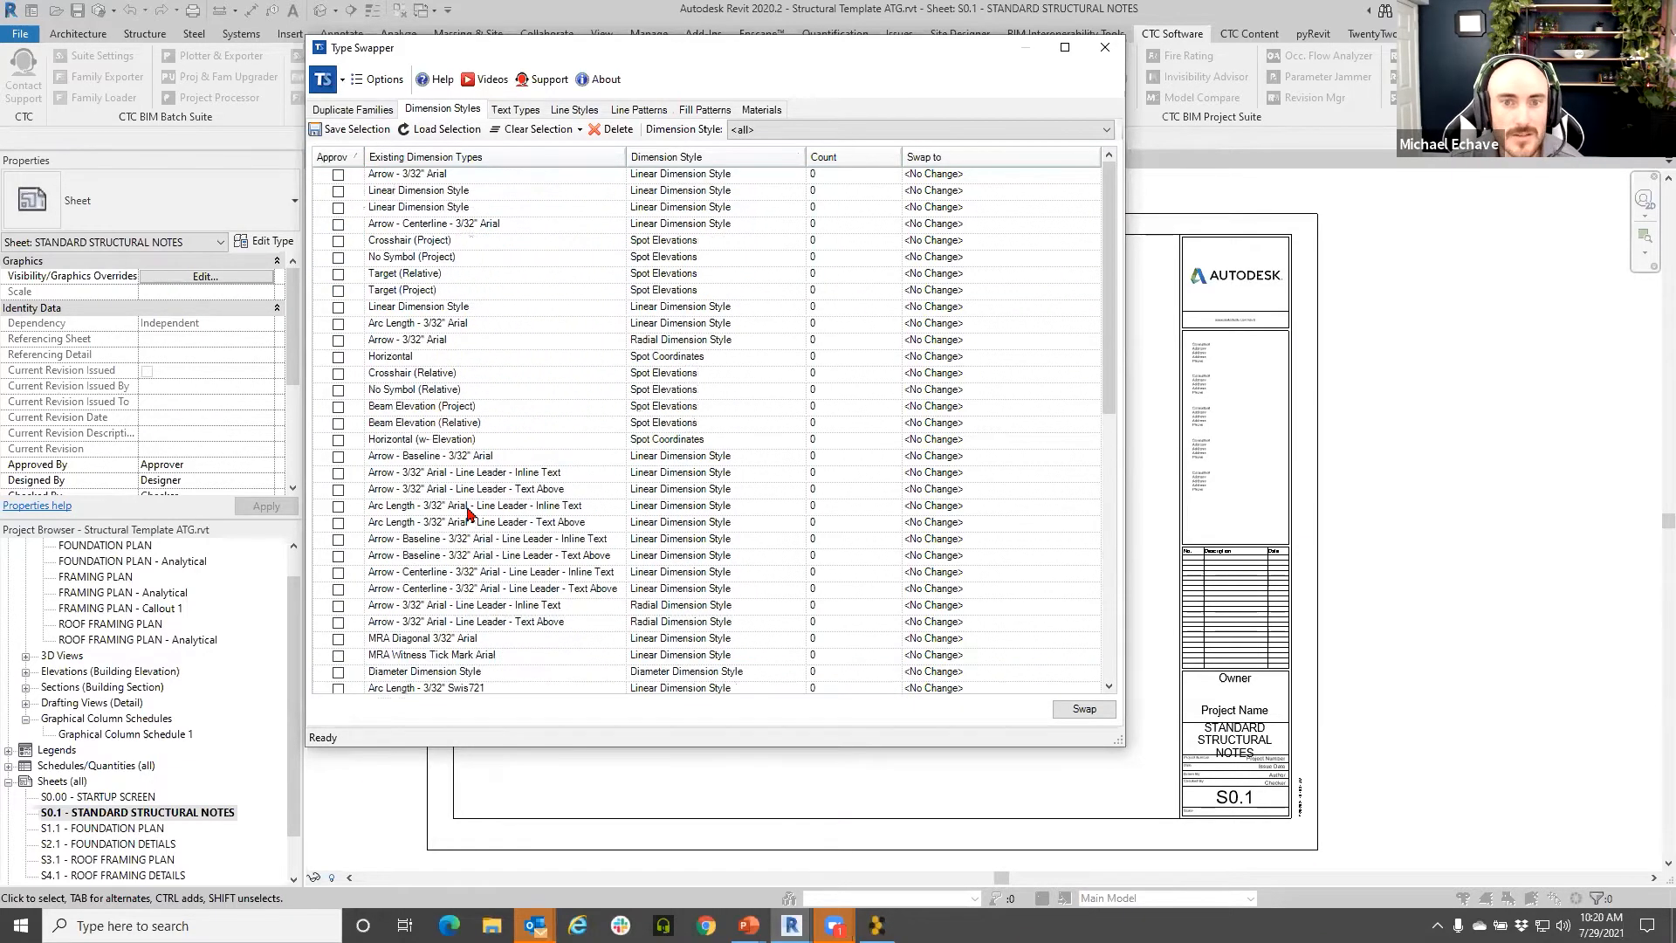
{"action": "left_click", "coordinate": [336, 159]}
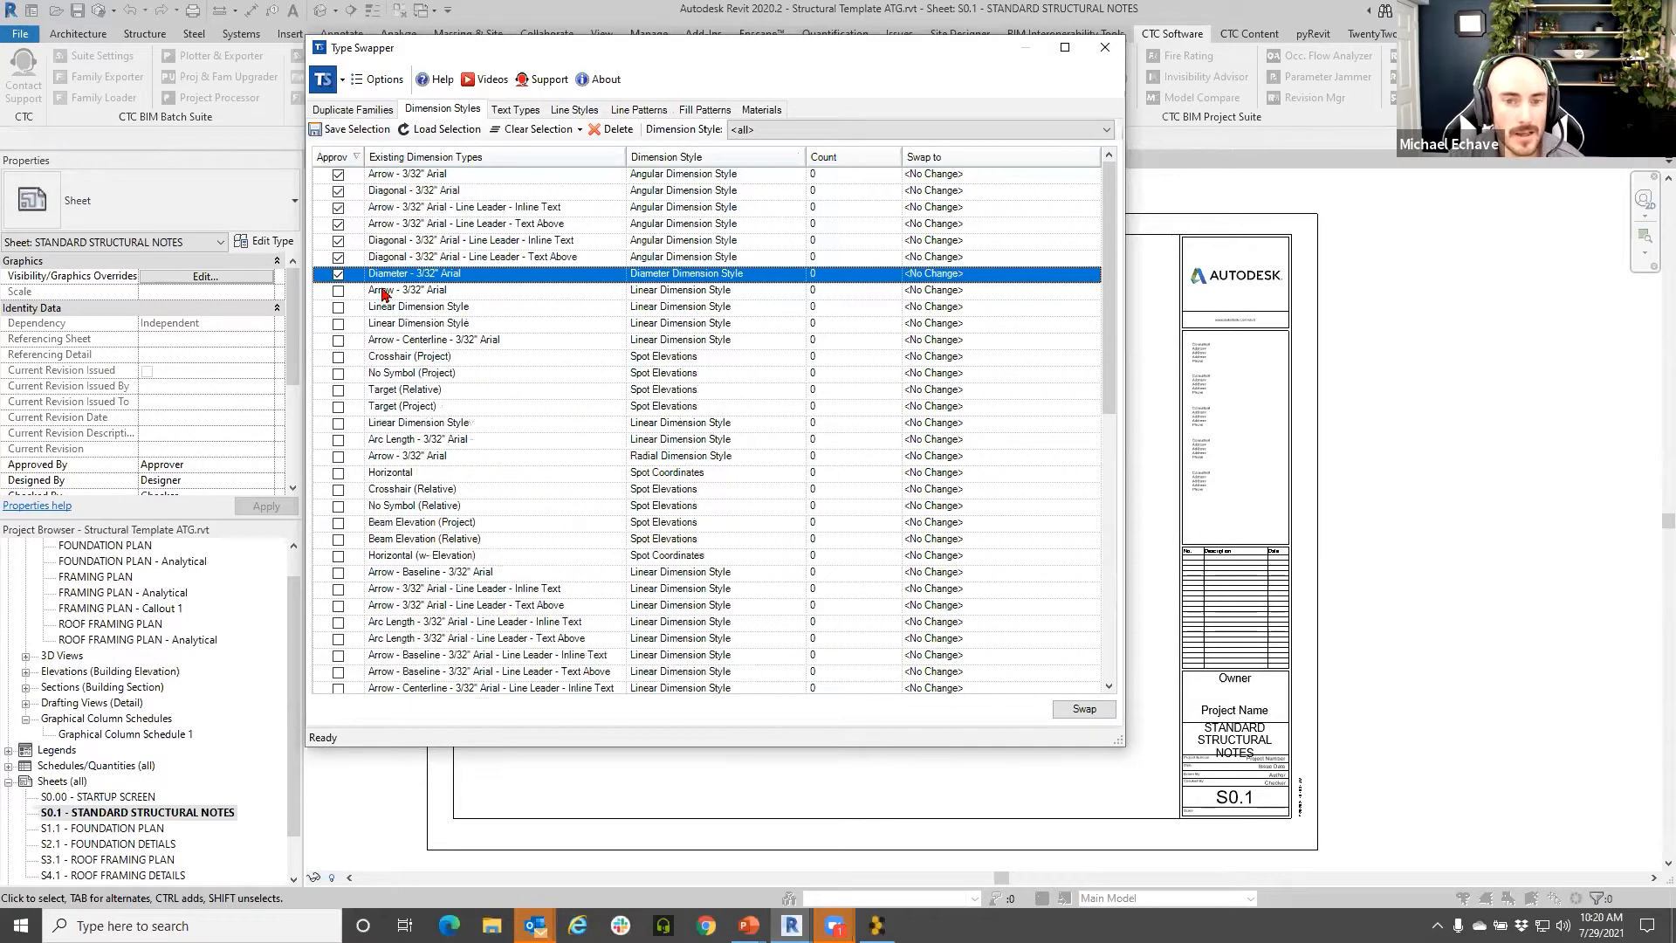
{"action": "left_click", "coordinate": [338, 290]}
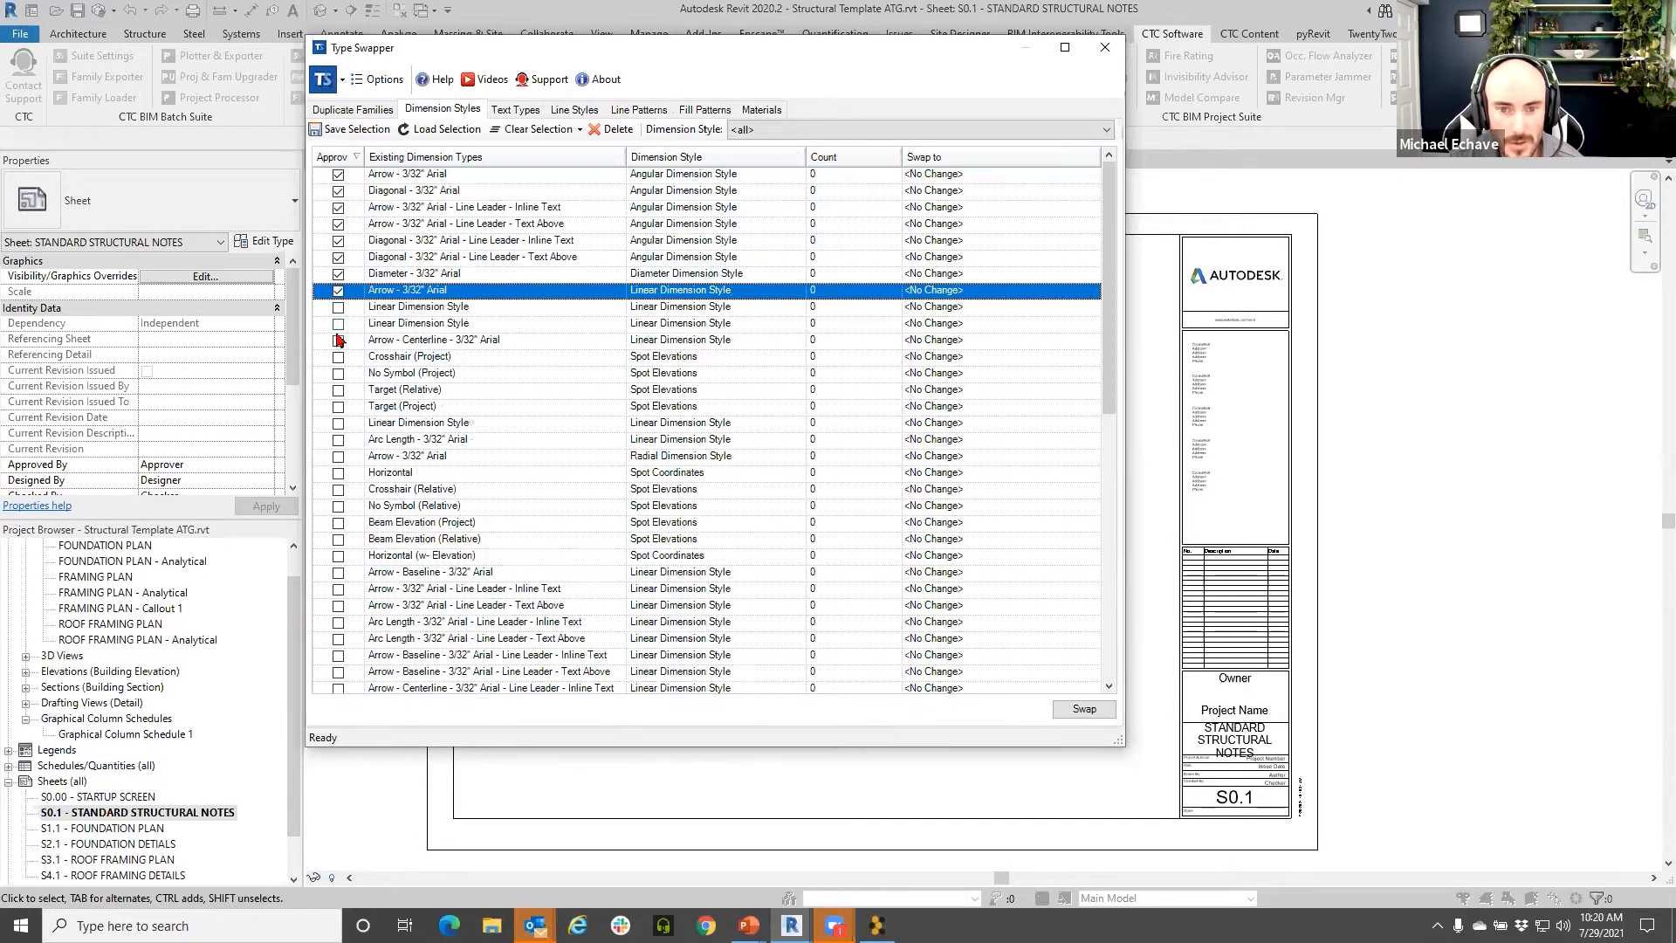
- Review swap options for Arrow - Baseline - 3/32" Swis721, leaving it at <No Change>
{"action": "scroll", "coordinate": [362, 366], "scroll_direction": "down", "scroll_amount": 2}
{"action": "scroll", "coordinate": [372, 459], "scroll_direction": "up", "scroll_amount": 2}
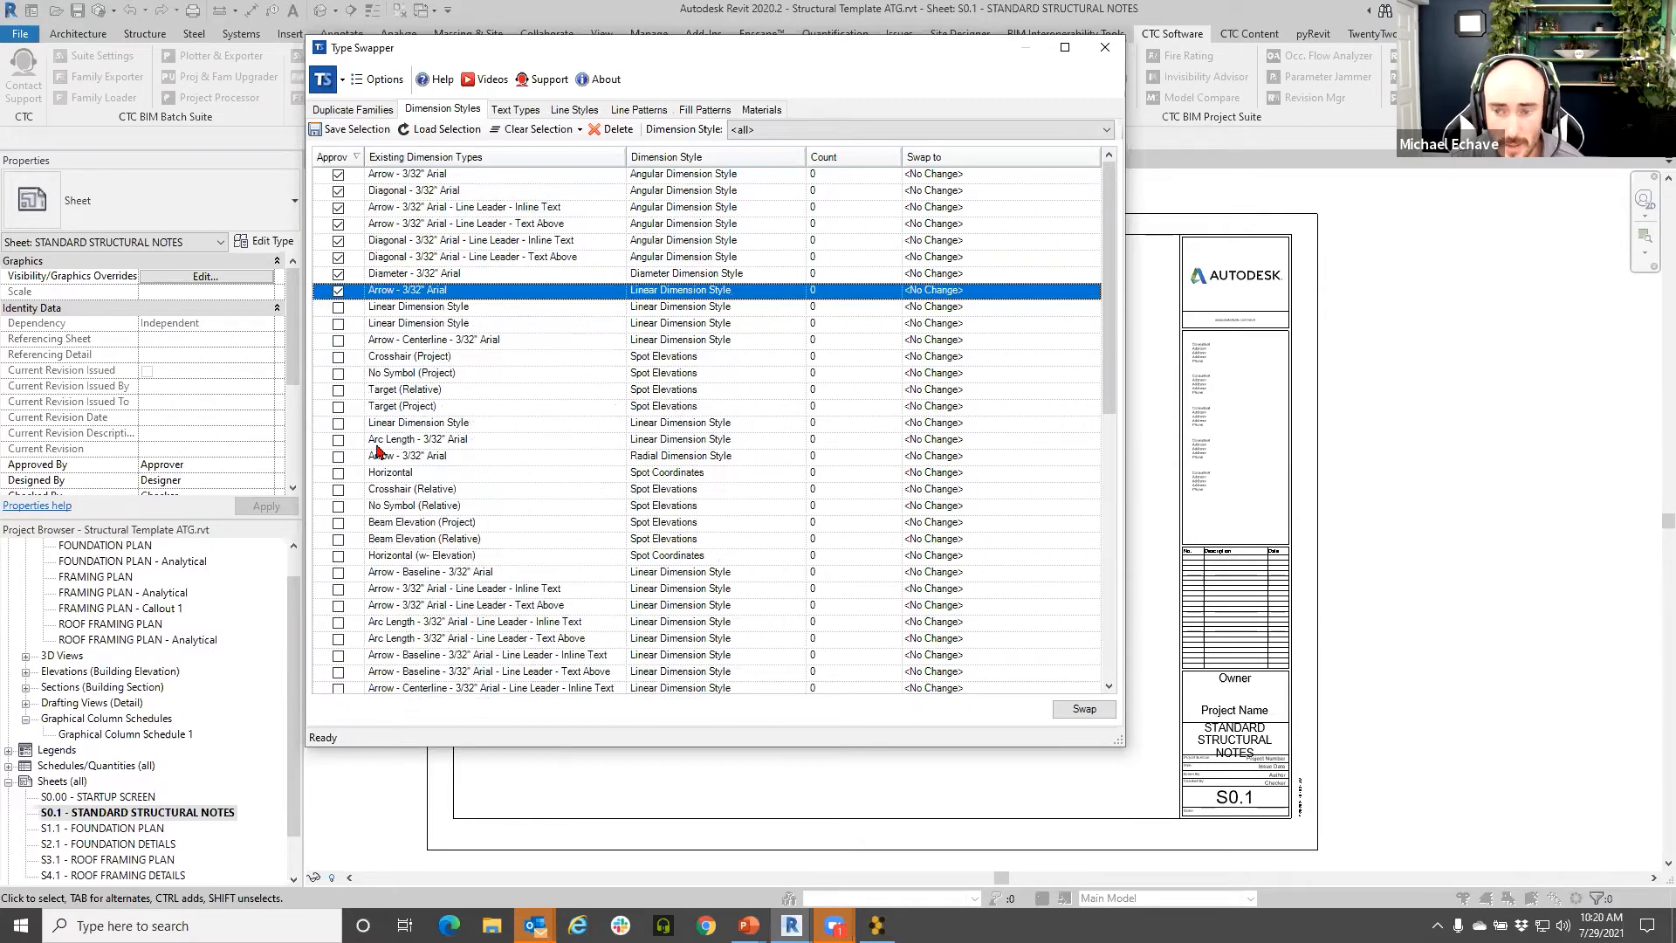
{"action": "scroll", "coordinate": [497, 393], "scroll_direction": "down", "scroll_amount": 6}
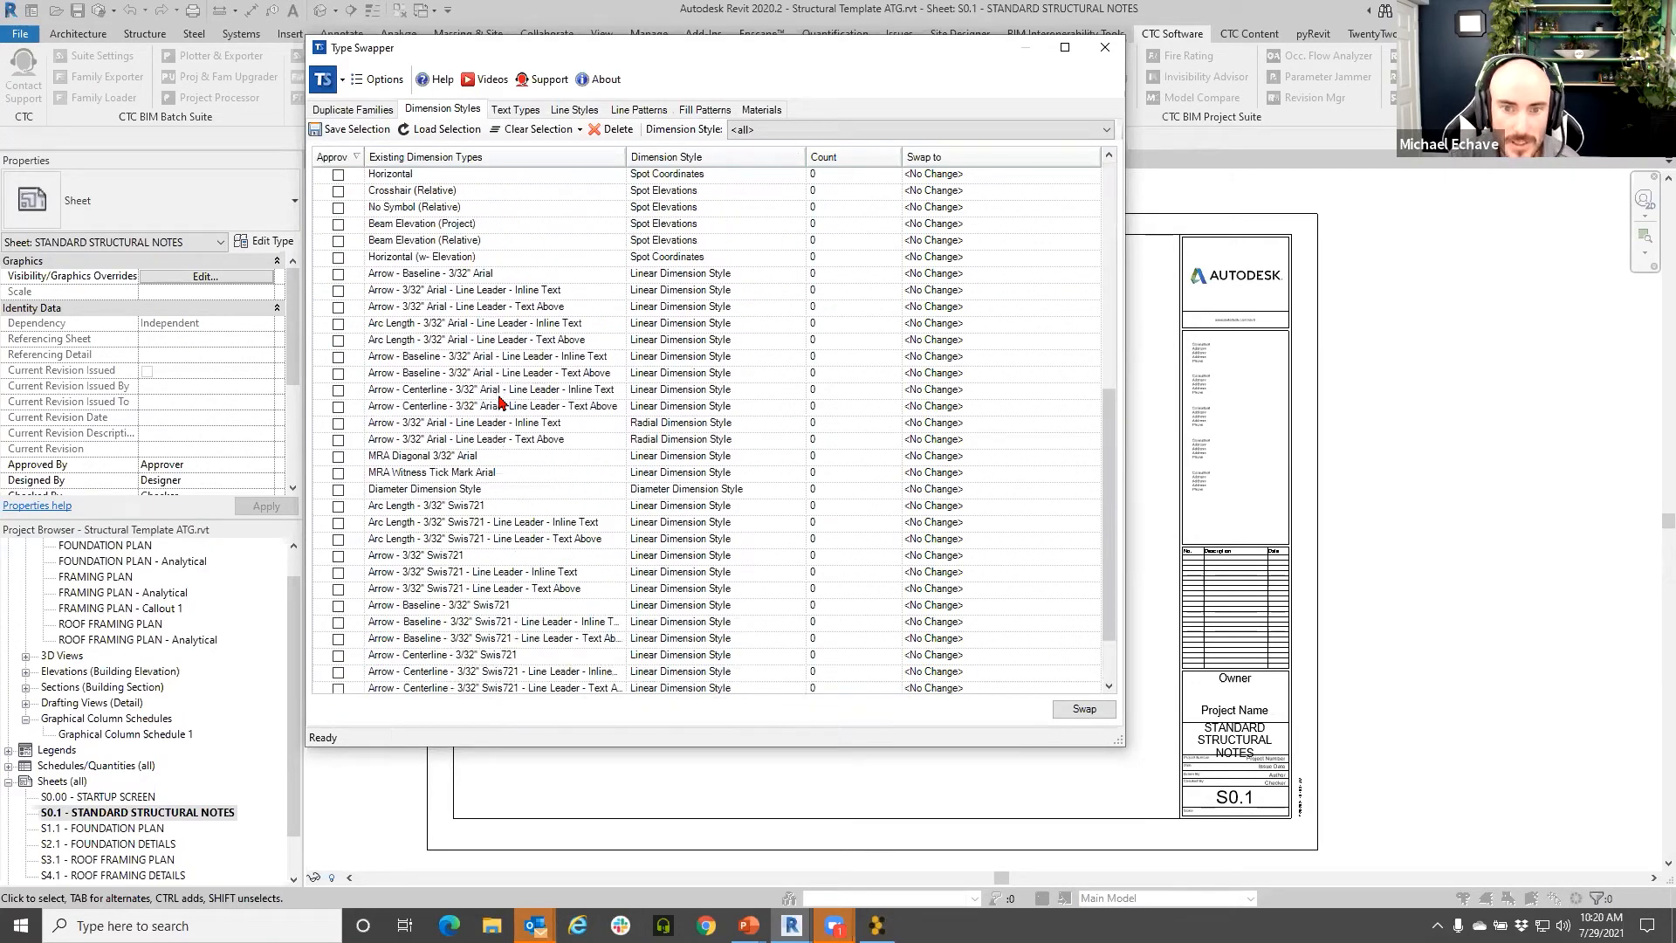
{"action": "scroll", "coordinate": [500, 397], "scroll_direction": "down", "scroll_amount": 1}
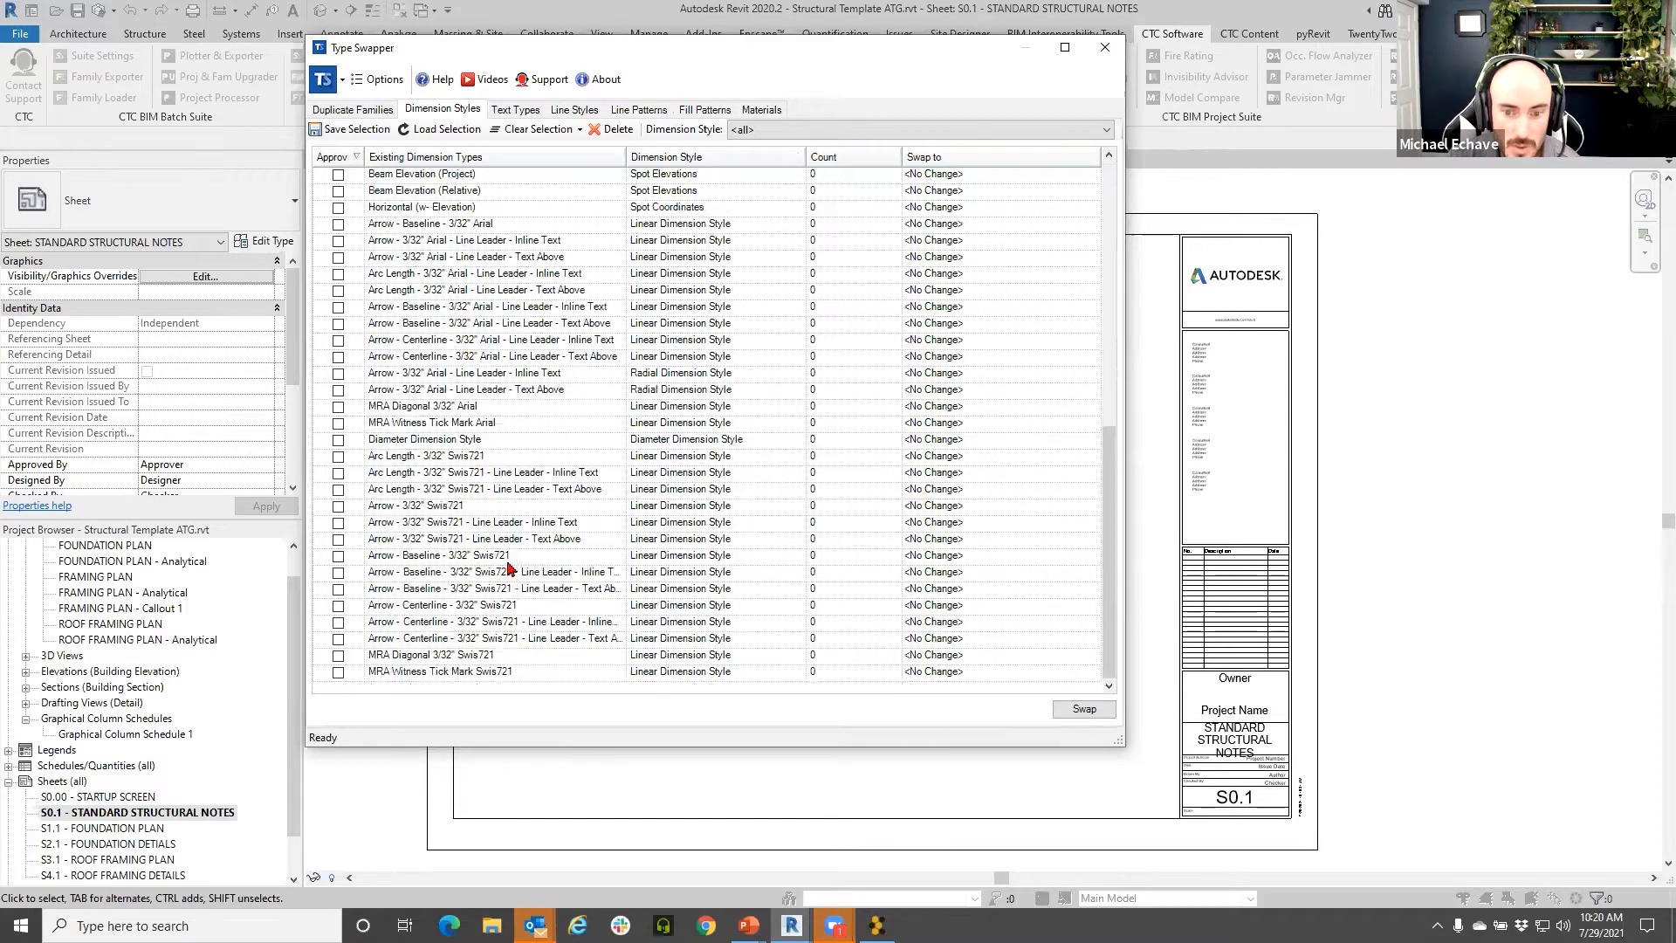
{"action": "left_click", "coordinate": [448, 557]}
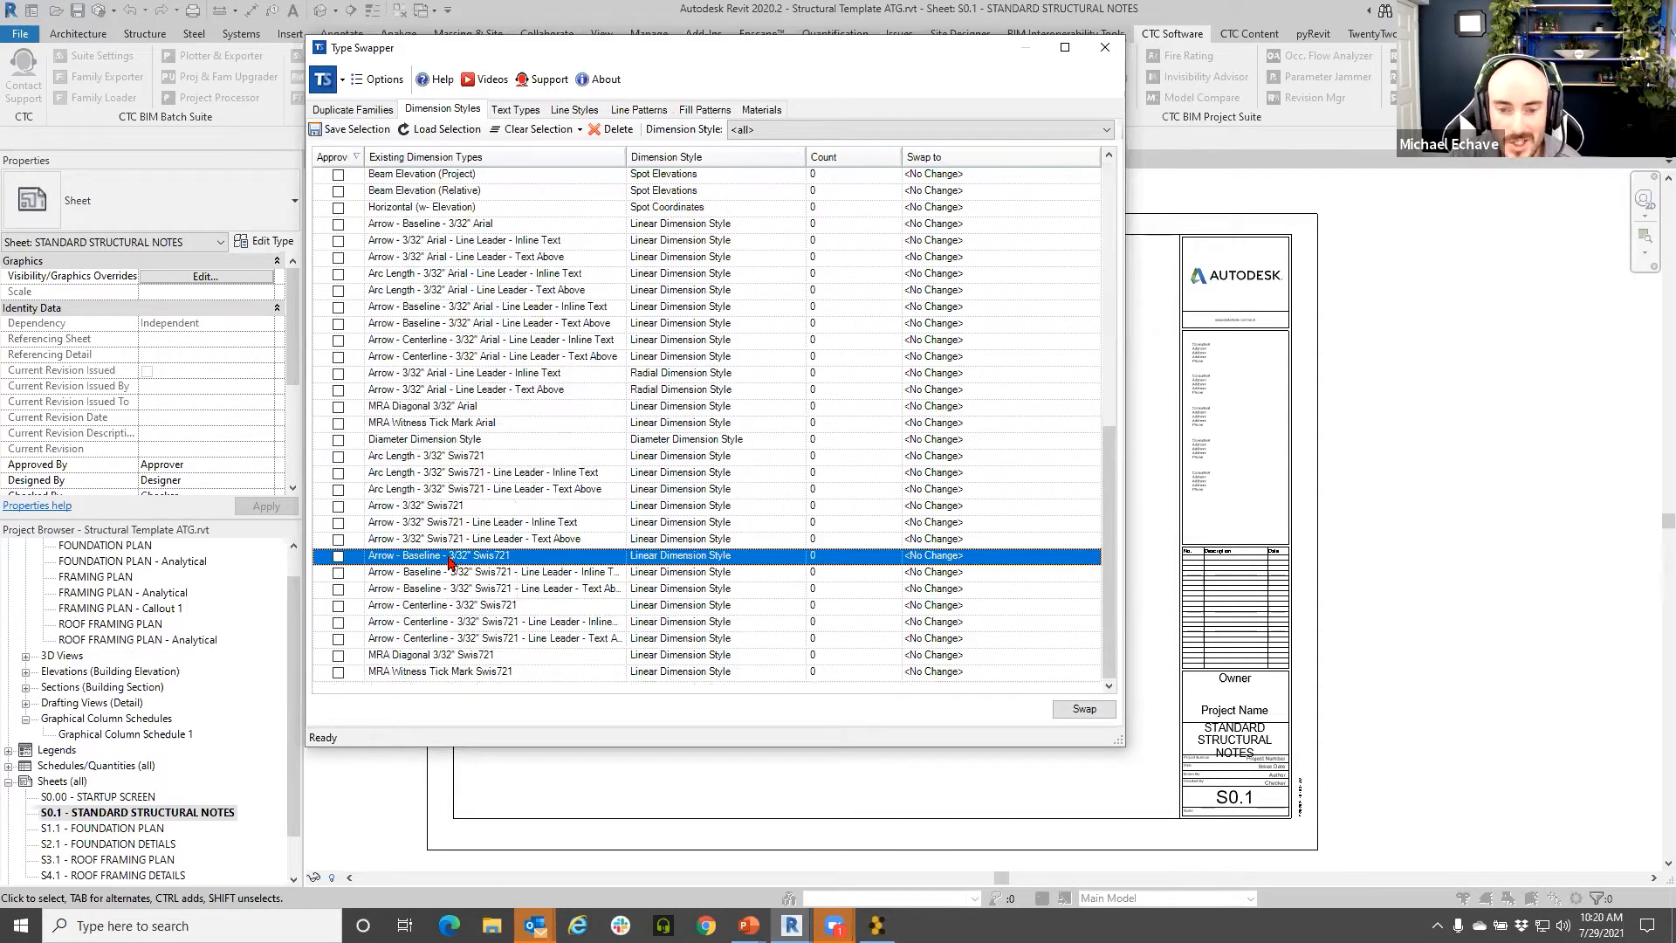
{"action": "left_click", "coordinate": [1090, 558]}
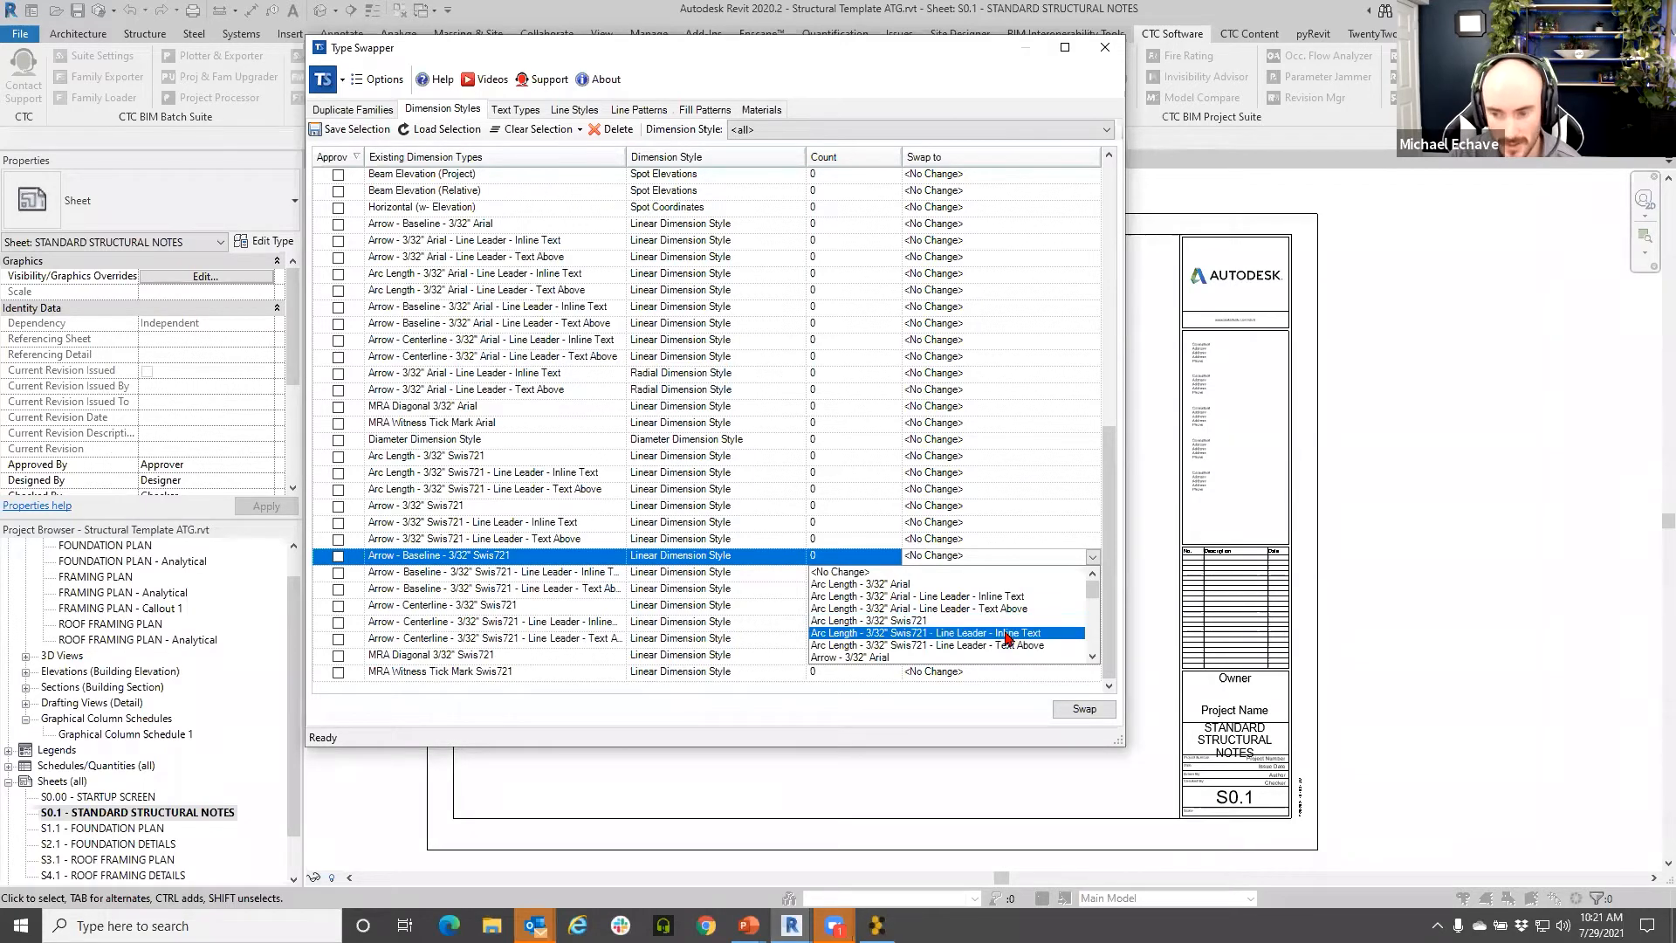
{"action": "scroll", "coordinate": [995, 623], "scroll_direction": "down", "scroll_amount": 2}
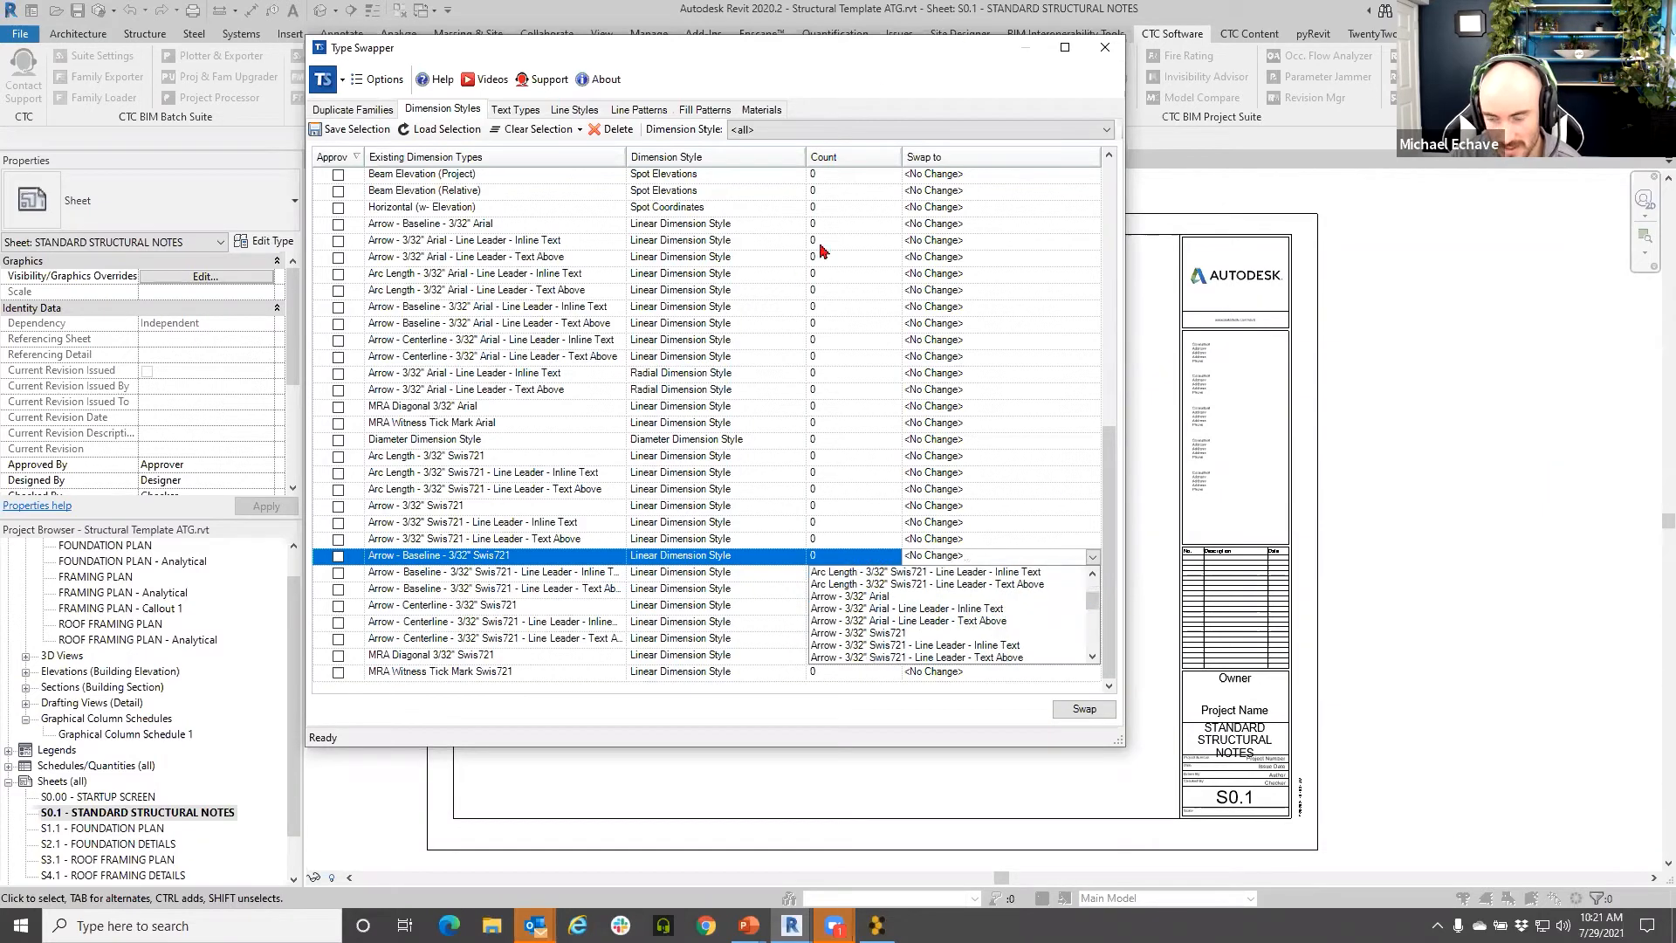
{"action": "left_click", "coordinate": [773, 718]}
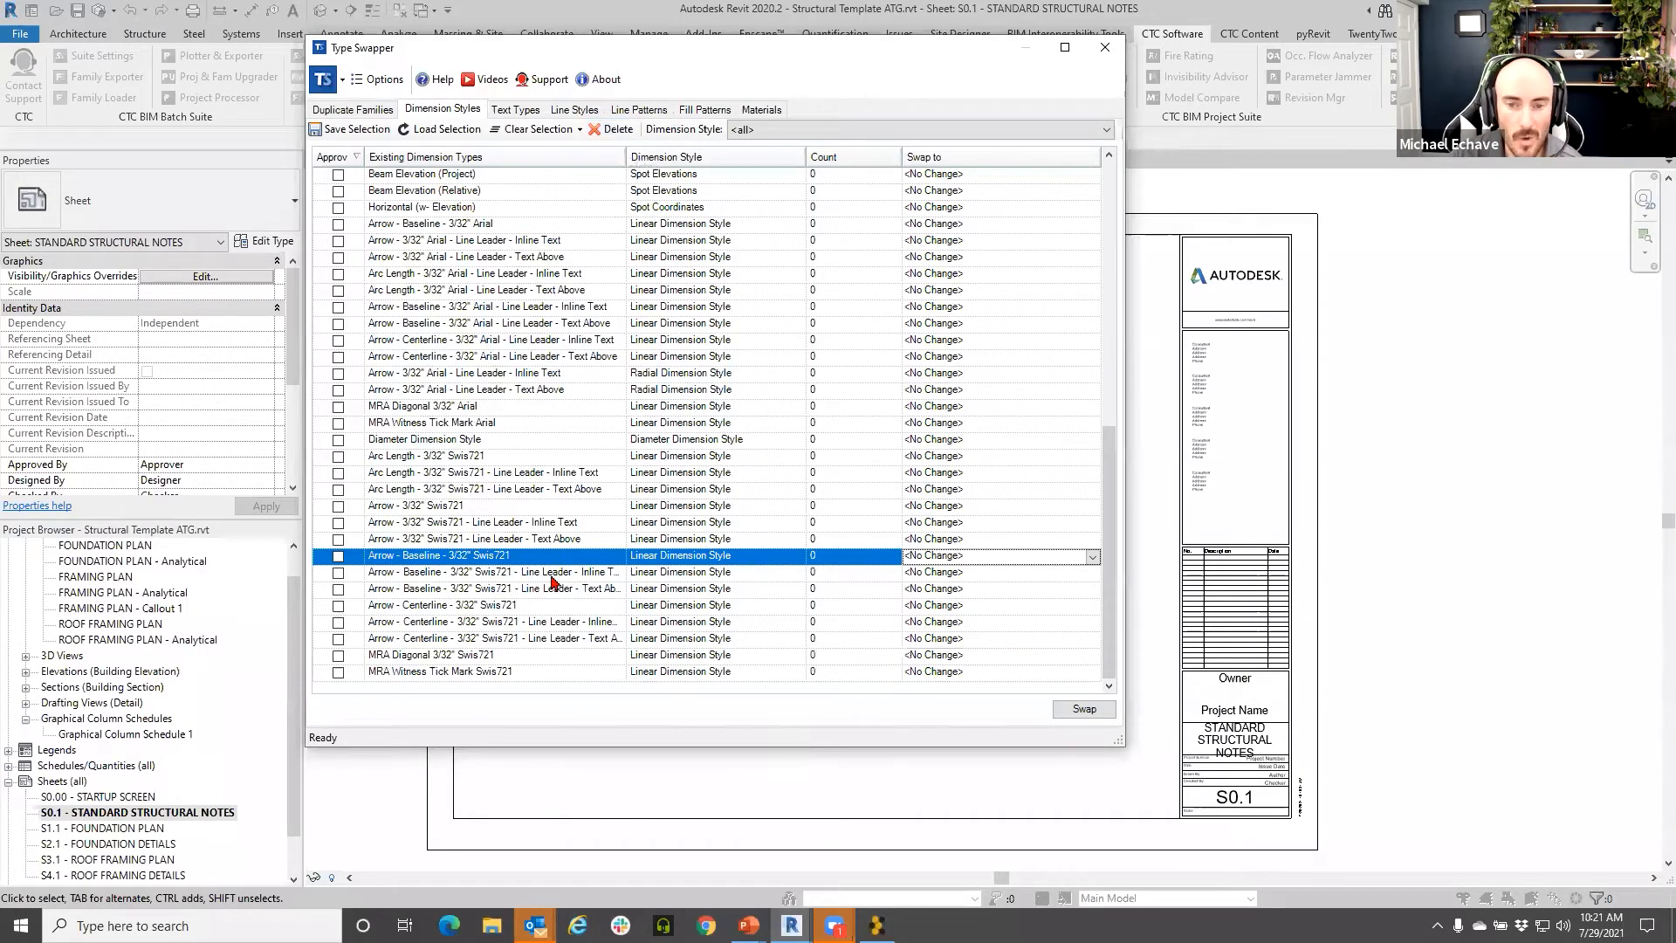
- Attempt to delete the selected dimension style, dismissing both invalid selection warnings
{"action": "left_click", "coordinate": [611, 129]}
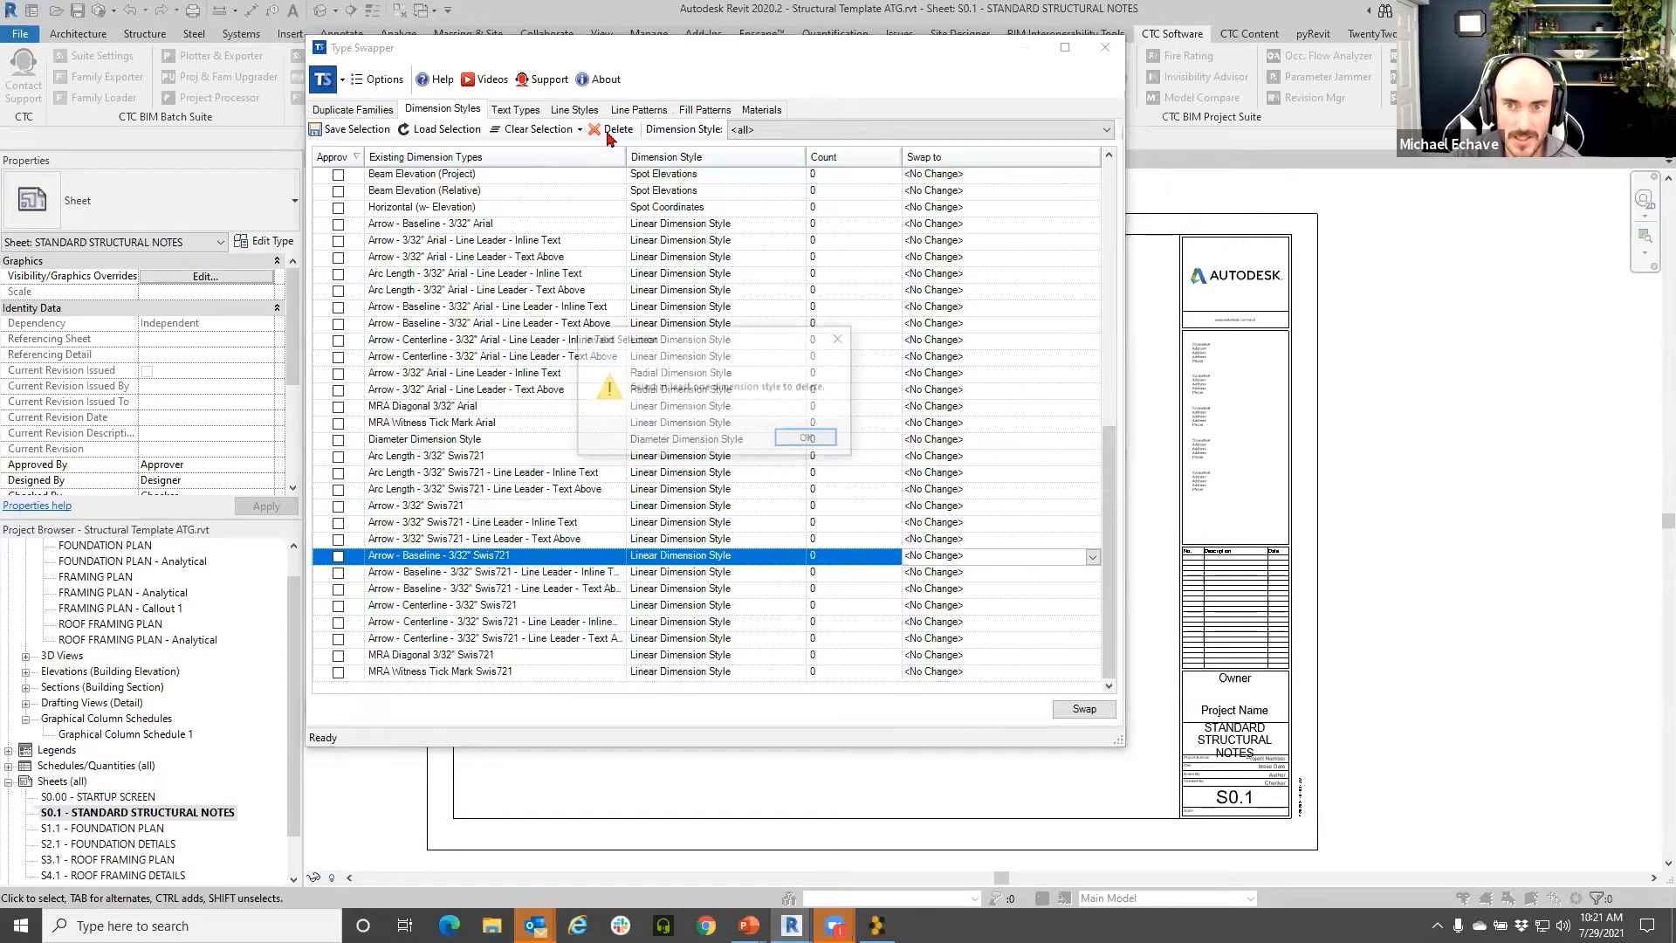
{"action": "left_click", "coordinate": [801, 441]}
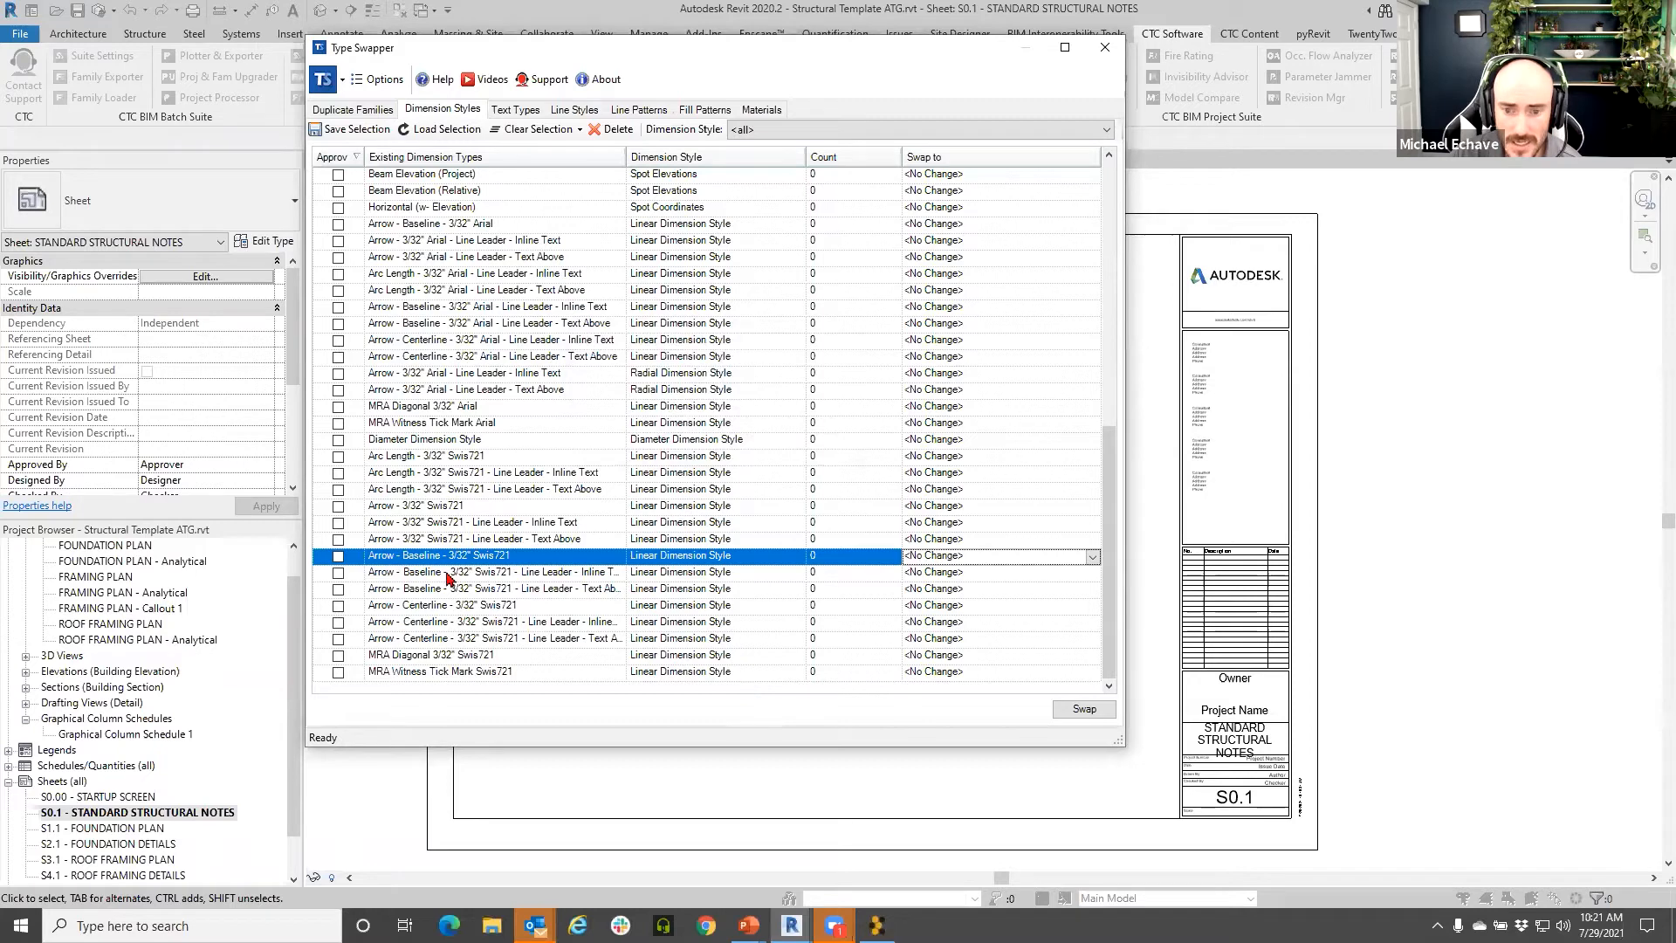
{"action": "key", "text": "Delete"}
{"action": "key", "text": "Return"}
- Swap the Swis721 baseline inline type to Arrow - 3/32" Arial and MRA Diagonal to the Arial arc-length inline type
{"action": "left_click", "coordinate": [506, 575]}
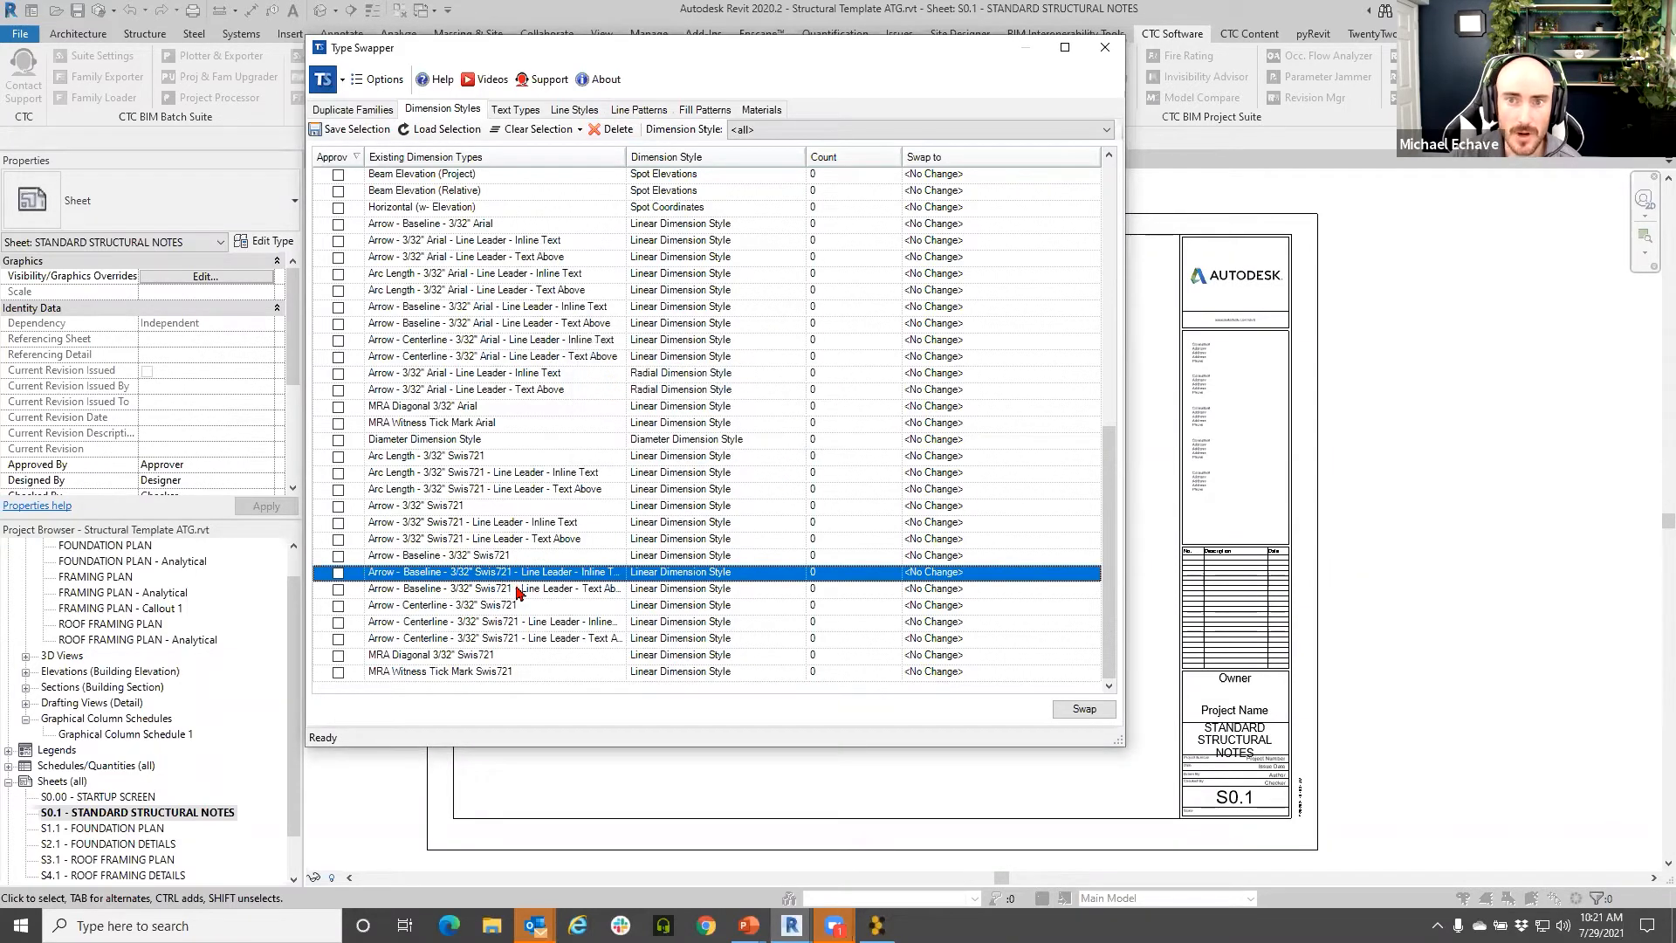
{"action": "left_click", "coordinate": [1090, 573]}
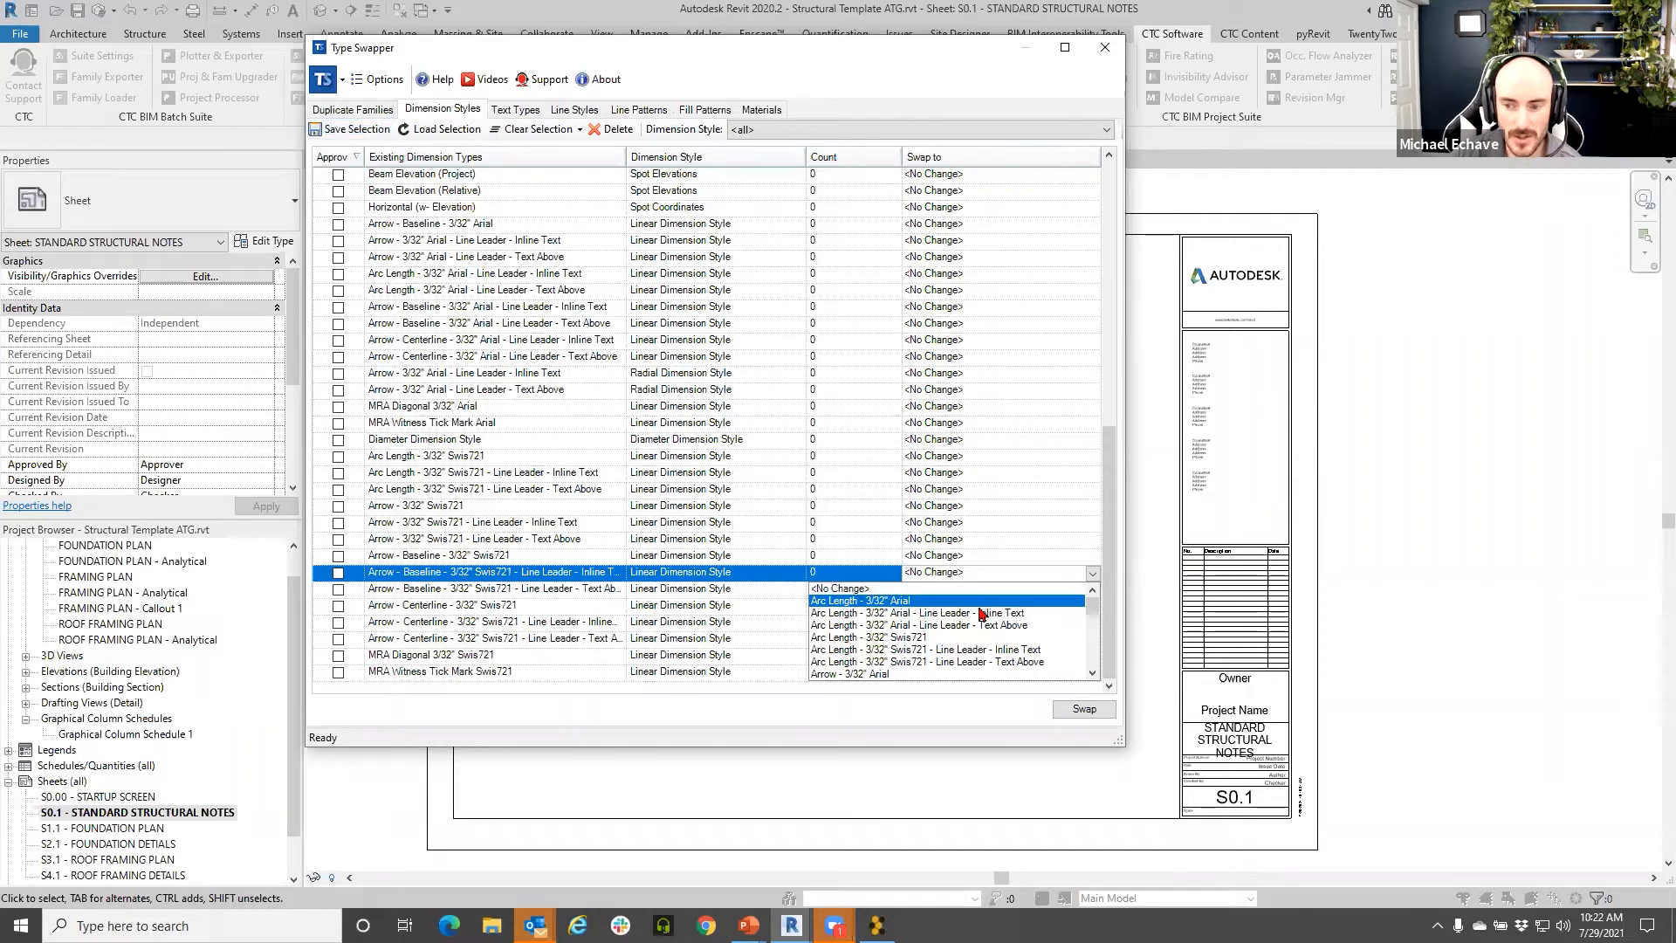
{"action": "left_click", "coordinate": [978, 674]}
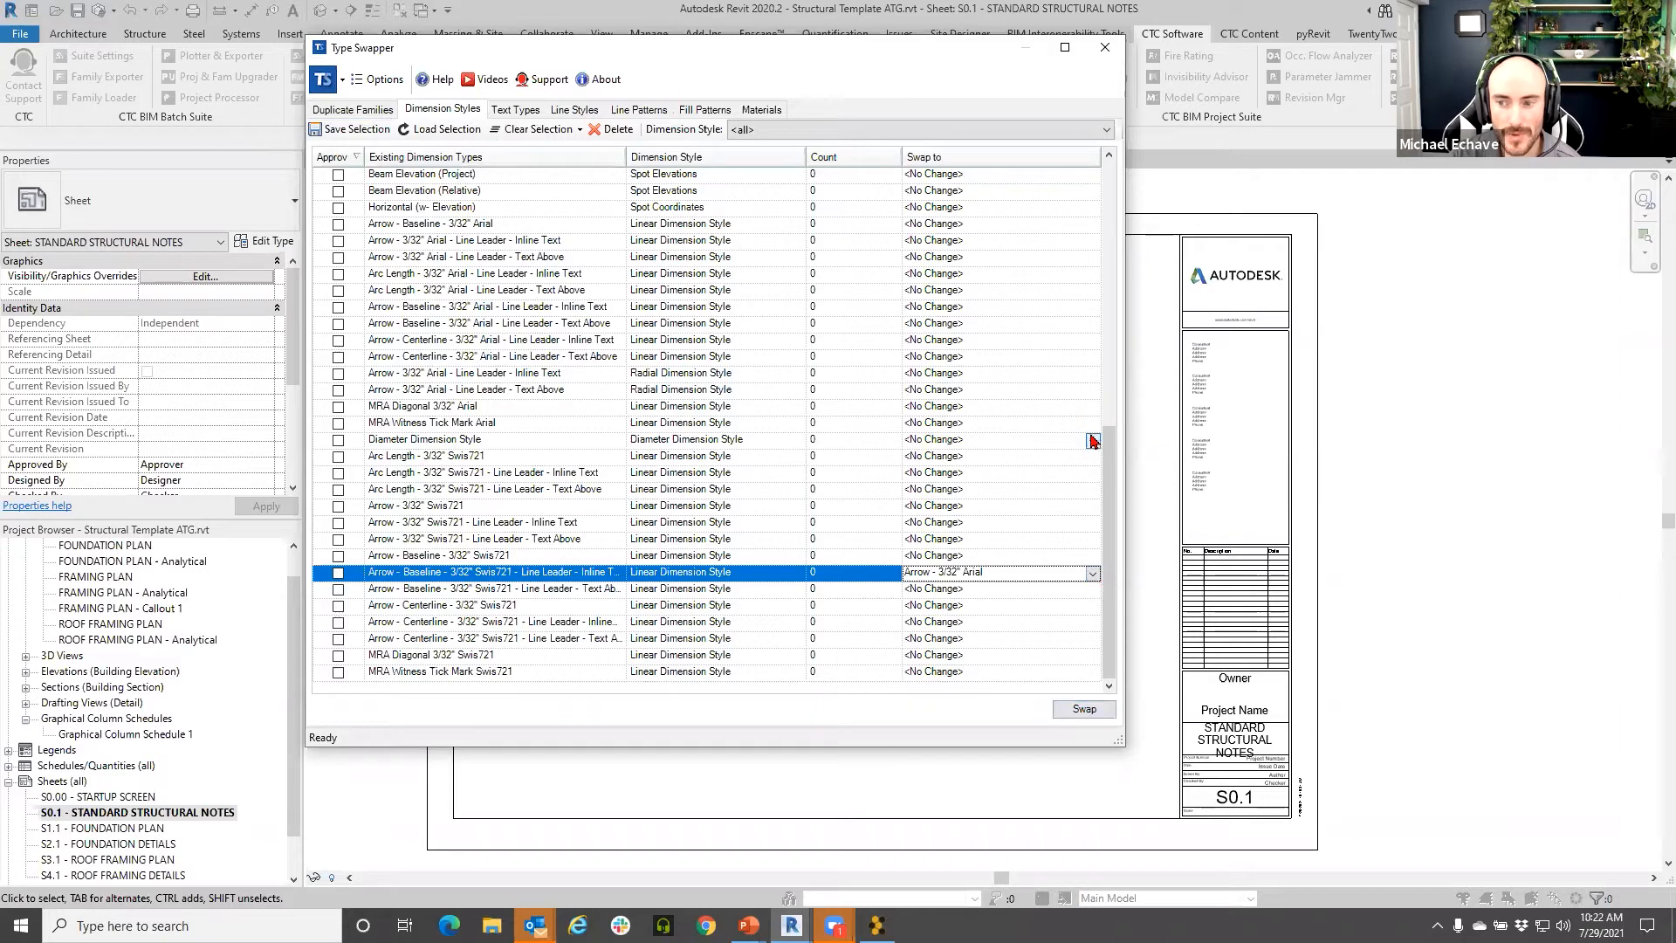
{"action": "left_click", "coordinate": [1093, 410]}
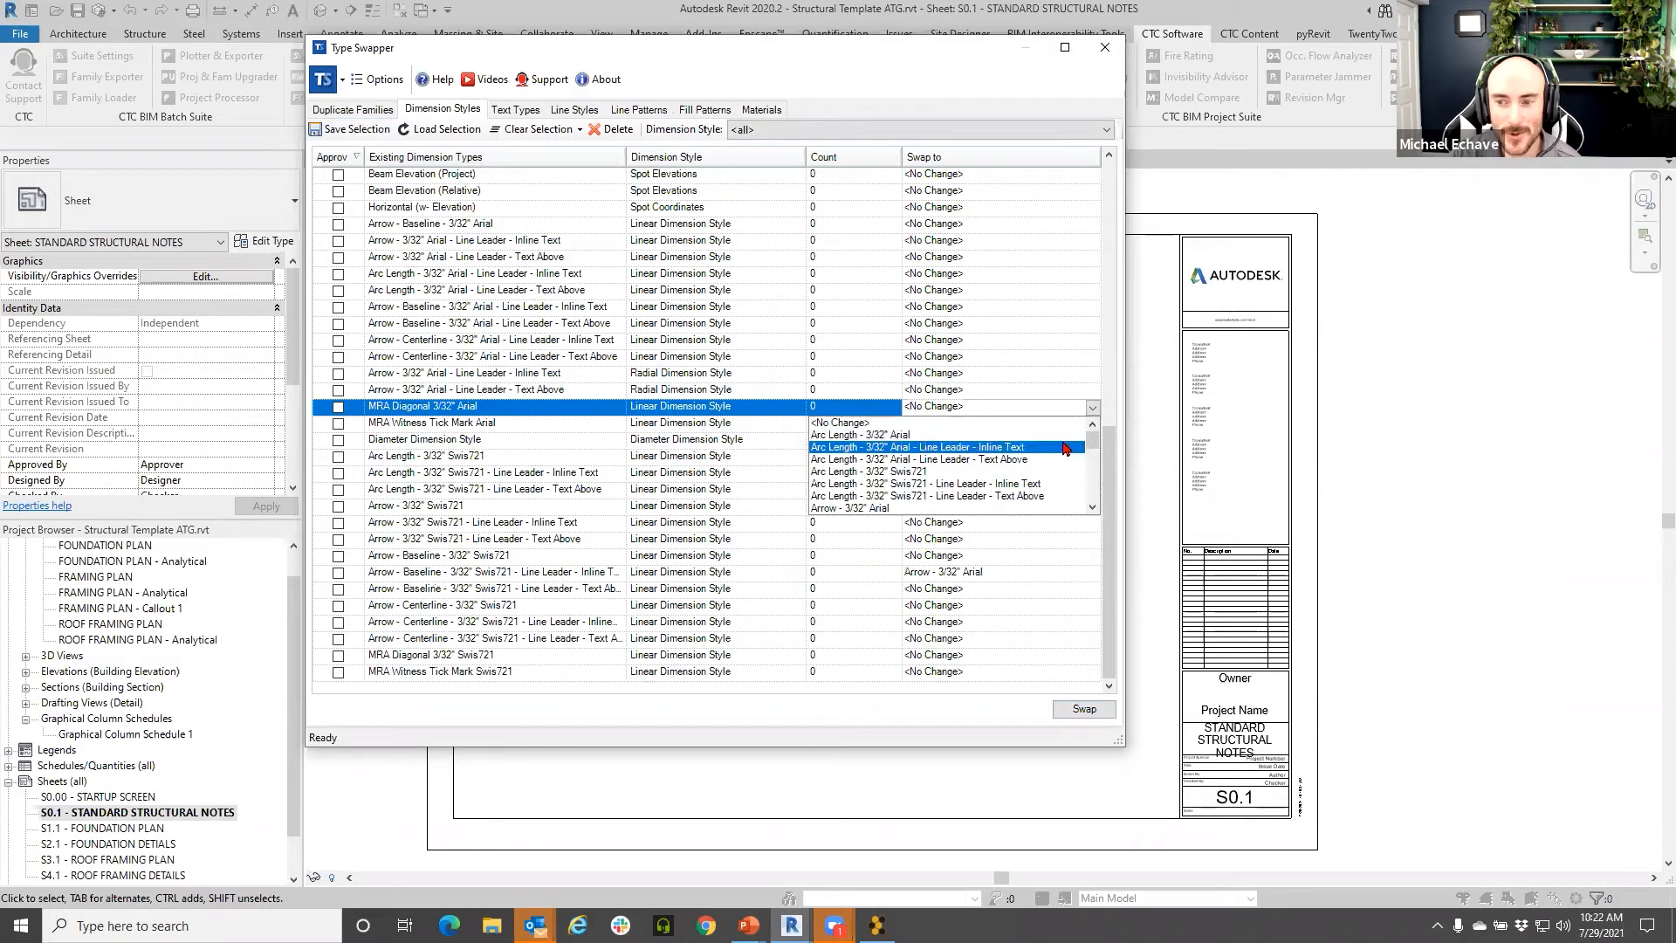
{"action": "left_click", "coordinate": [1066, 457]}
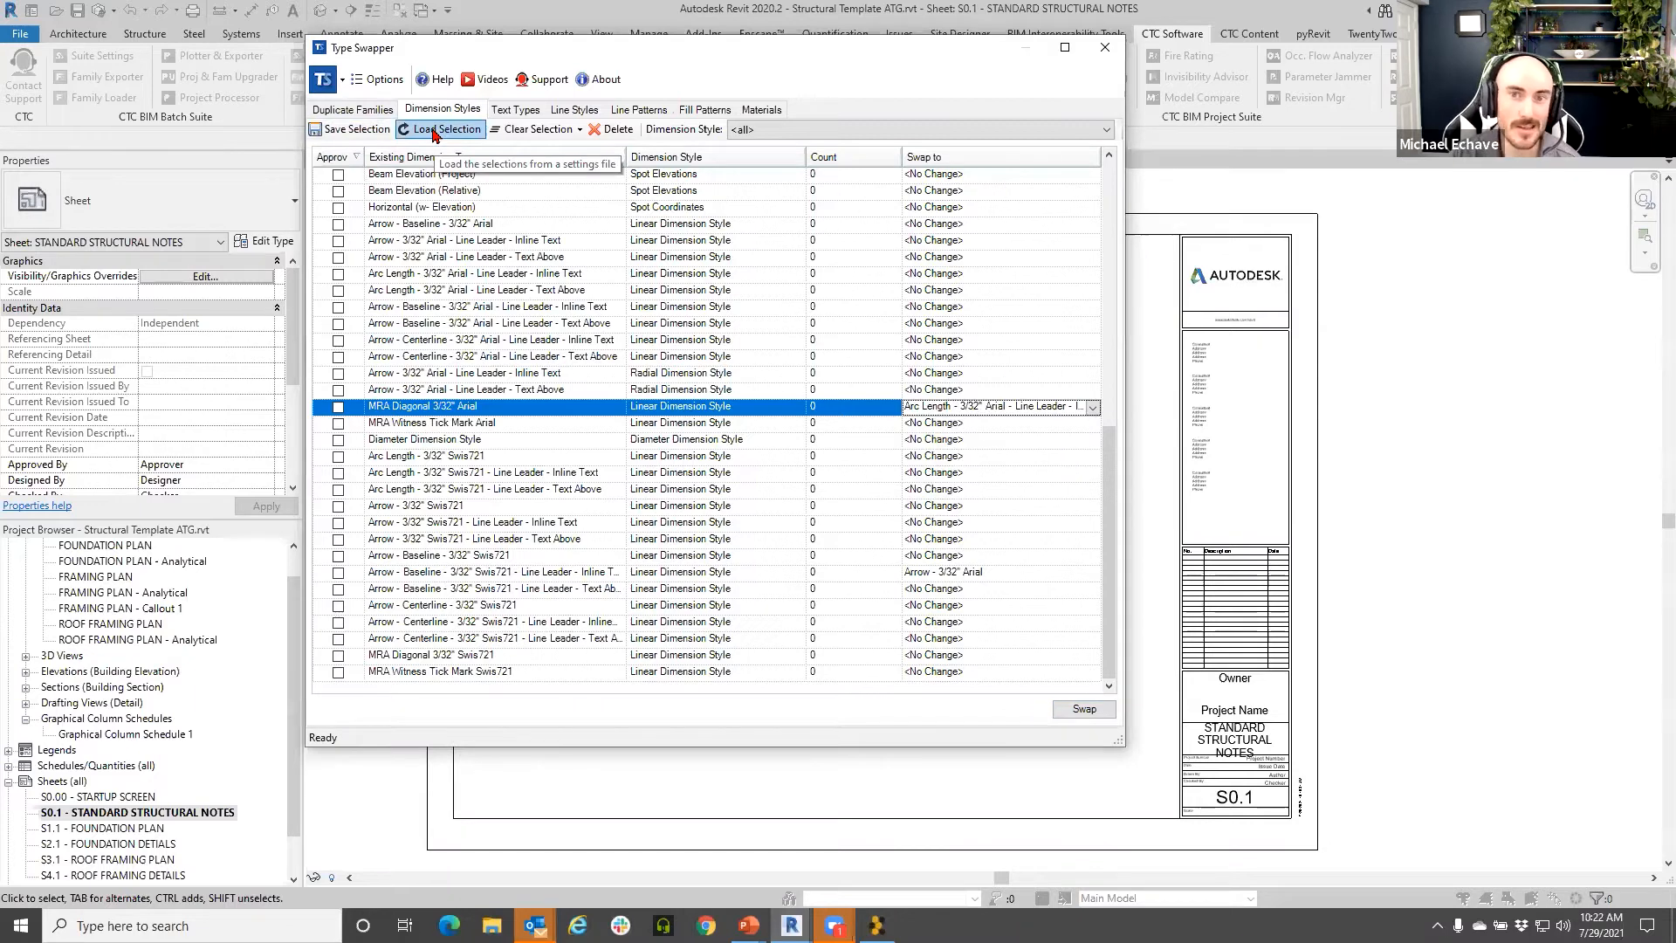
{"action": "left_click", "coordinate": [517, 110]}
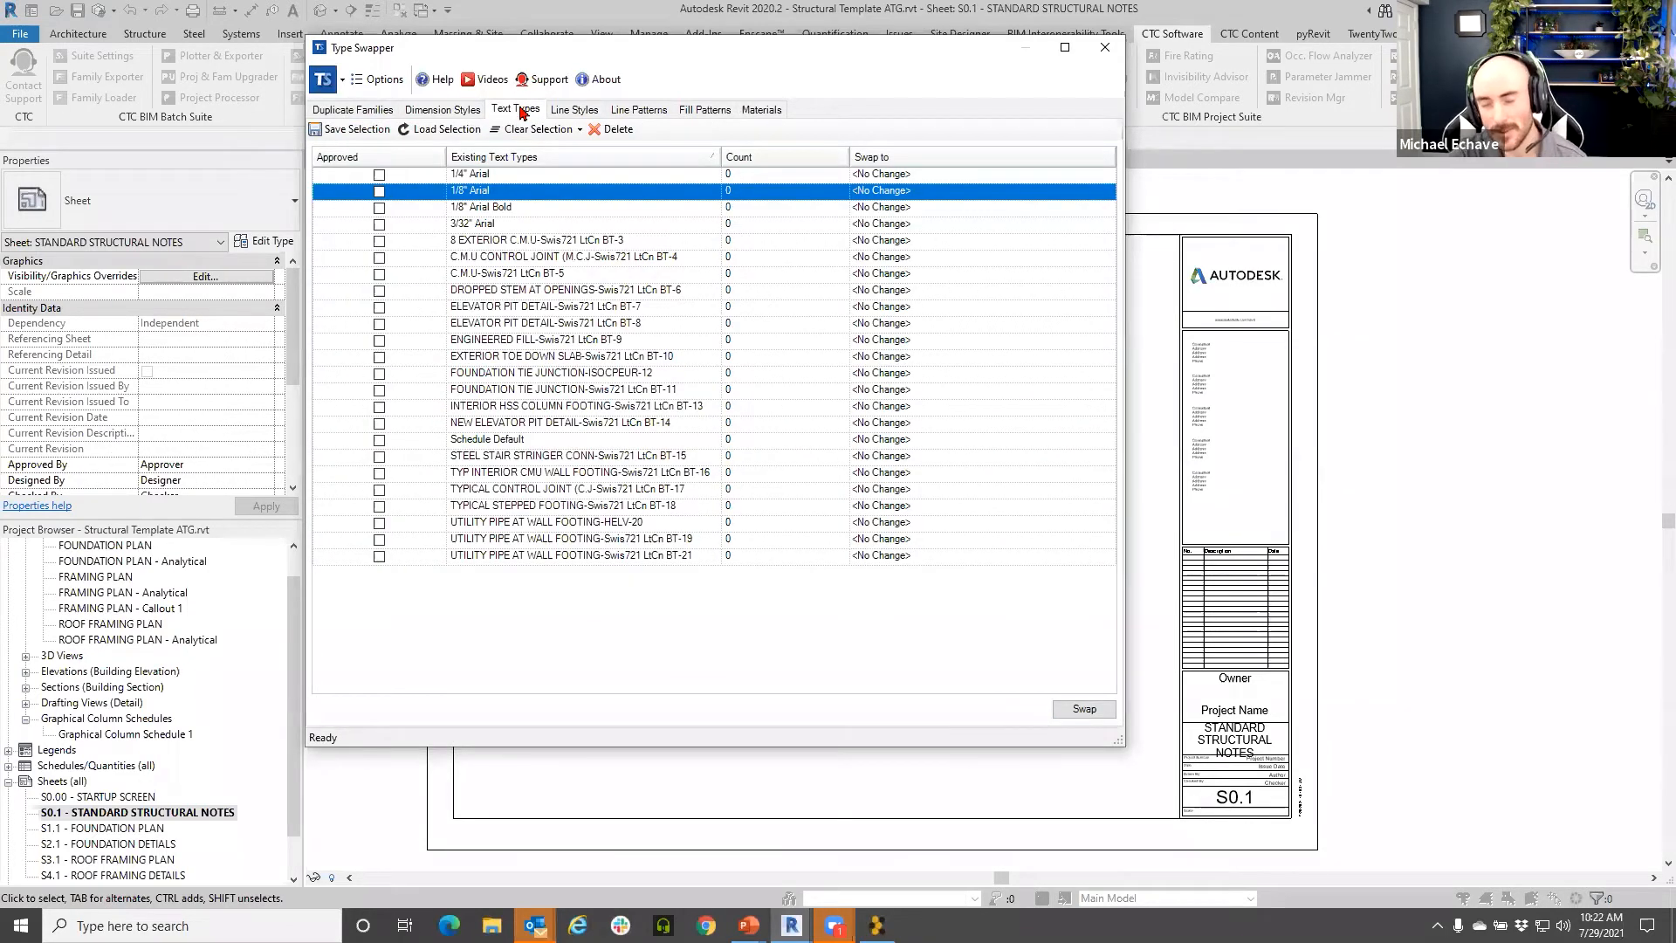
- Inspect several text types and the 8 EXTERIOR C.M.U swap choices, changing nothing
{"action": "left_click", "coordinate": [572, 292]}
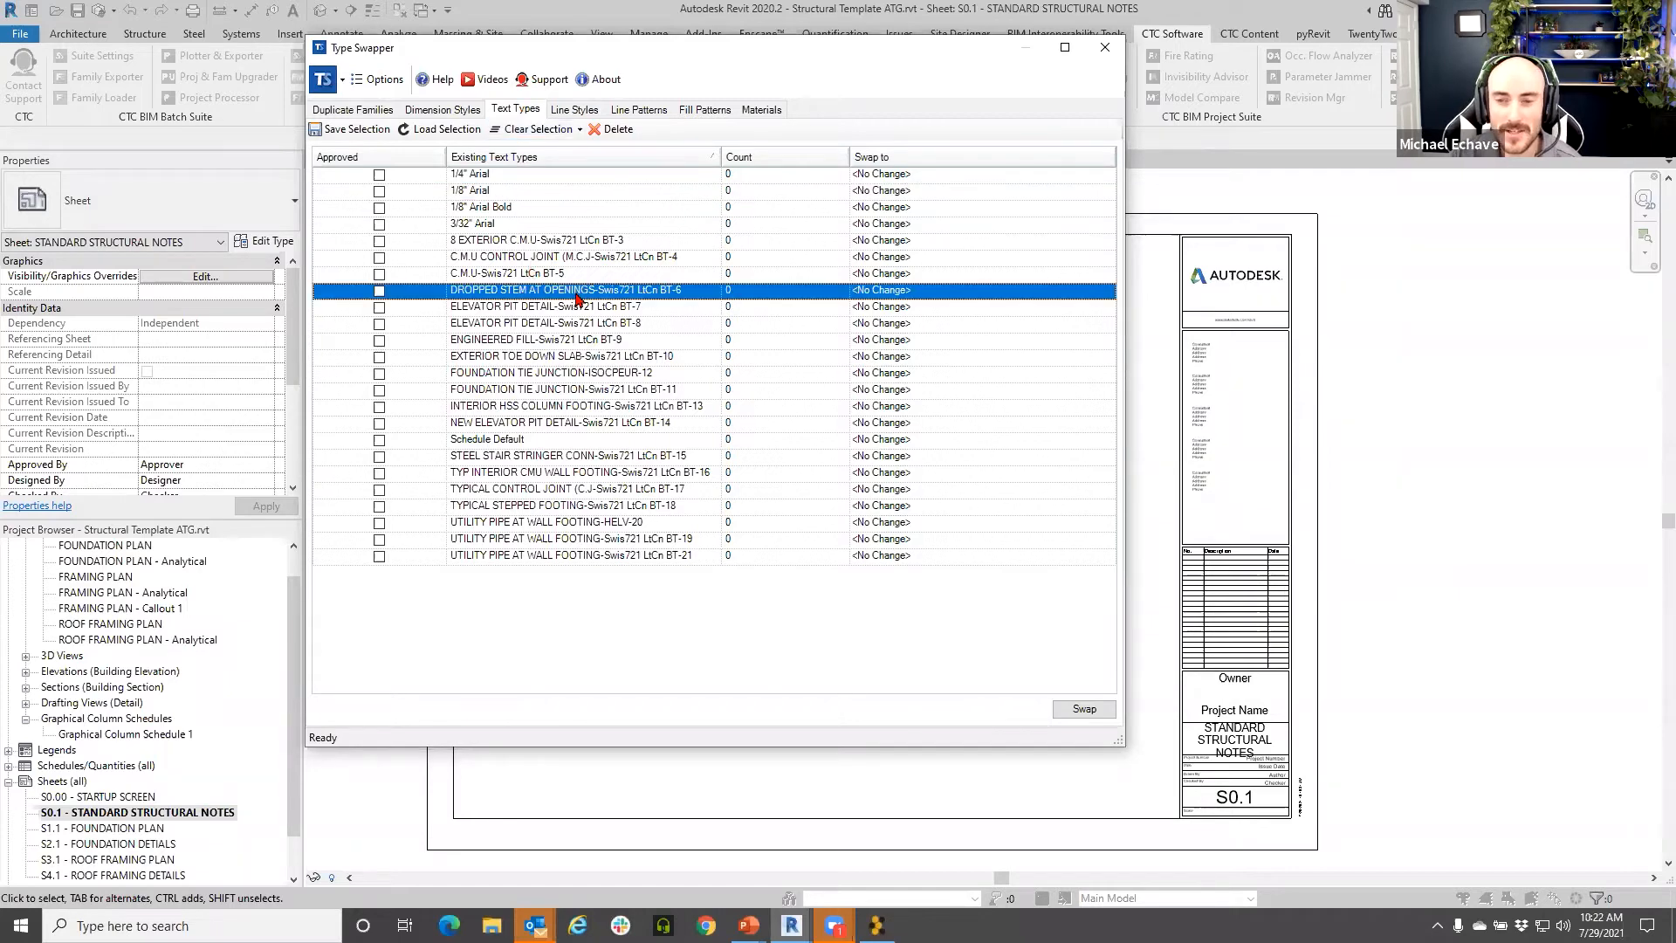
{"action": "left_click", "coordinate": [596, 407]}
{"action": "left_click", "coordinate": [593, 428]}
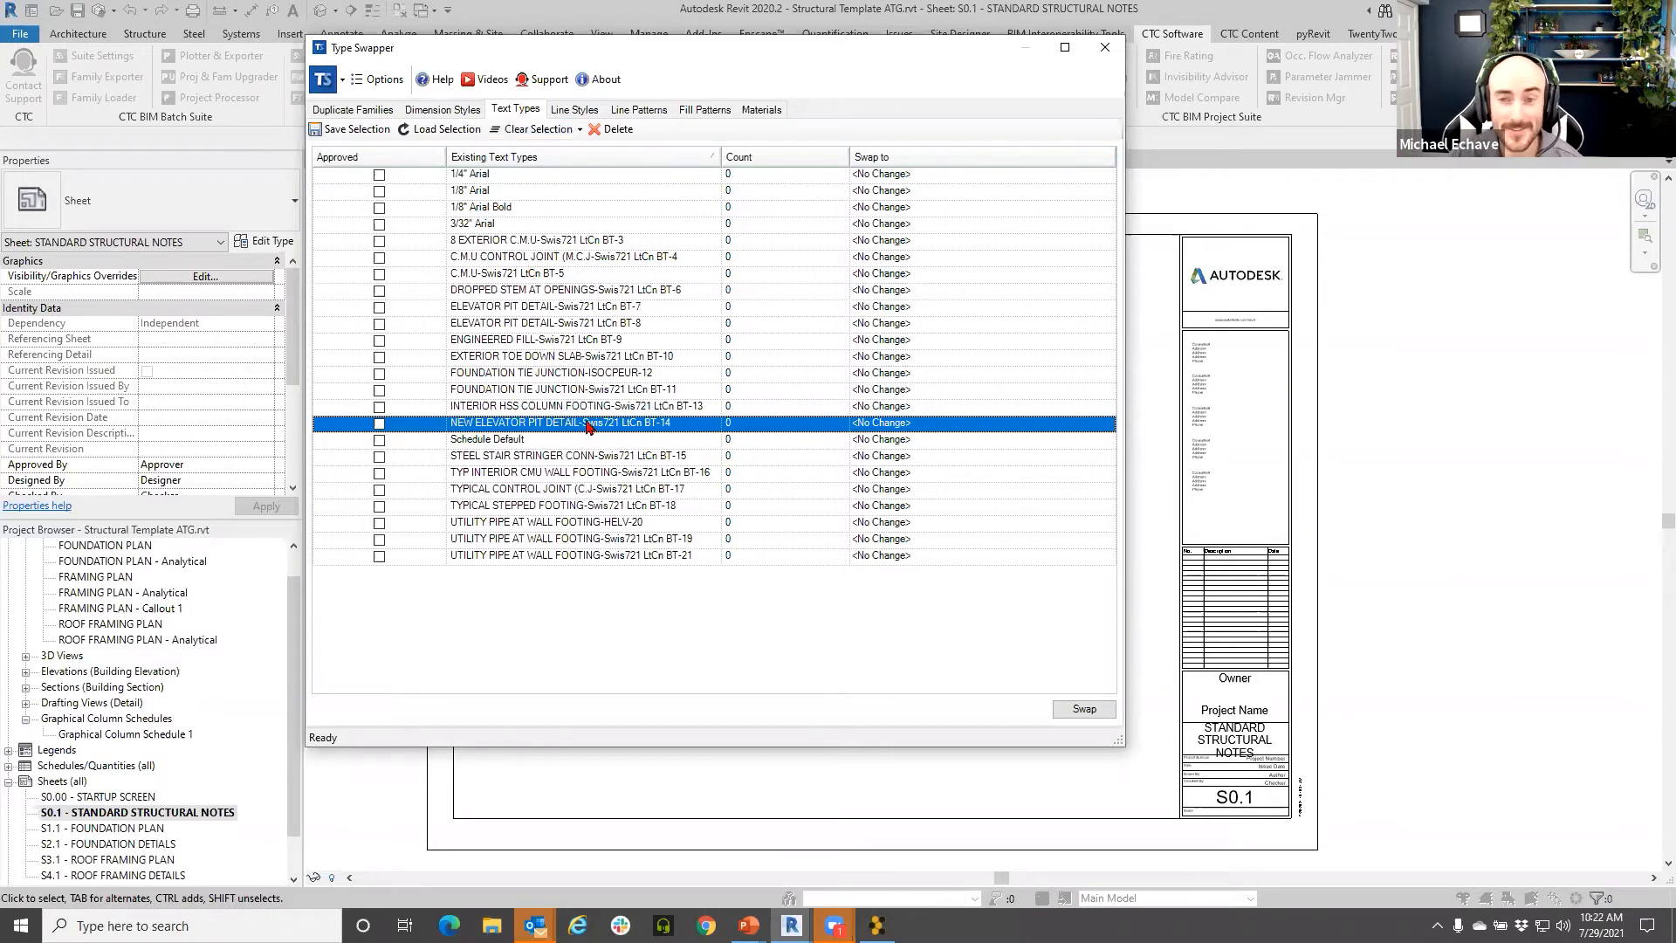
{"action": "left_click", "coordinate": [591, 243]}
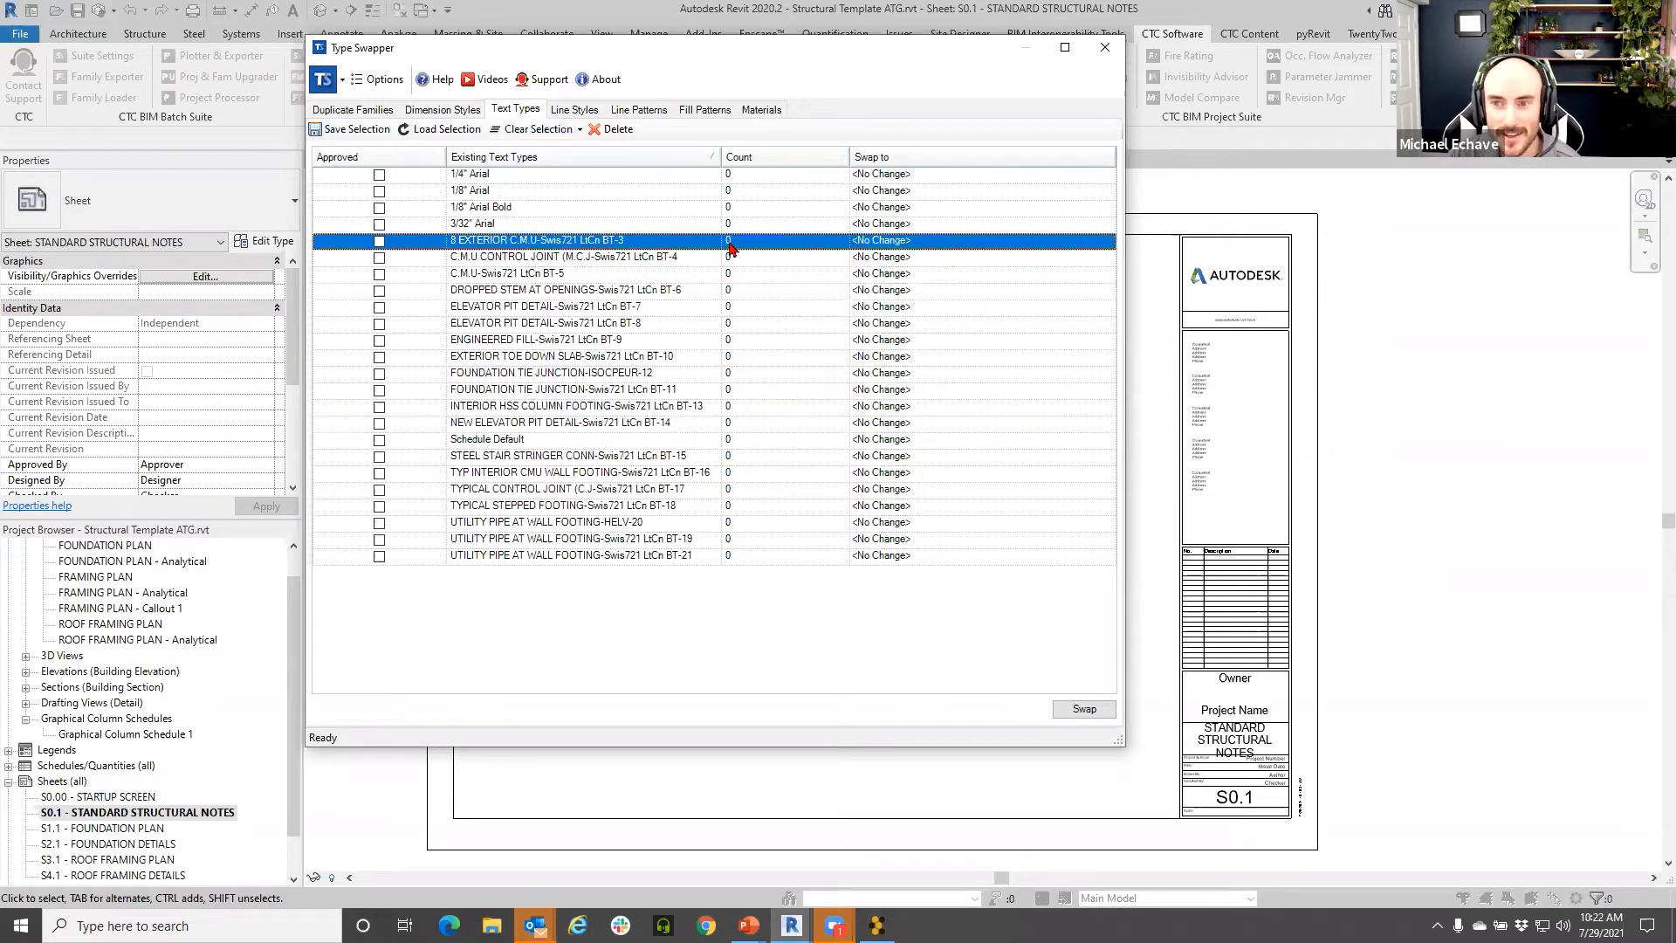
{"action": "left_click", "coordinate": [1109, 243]}
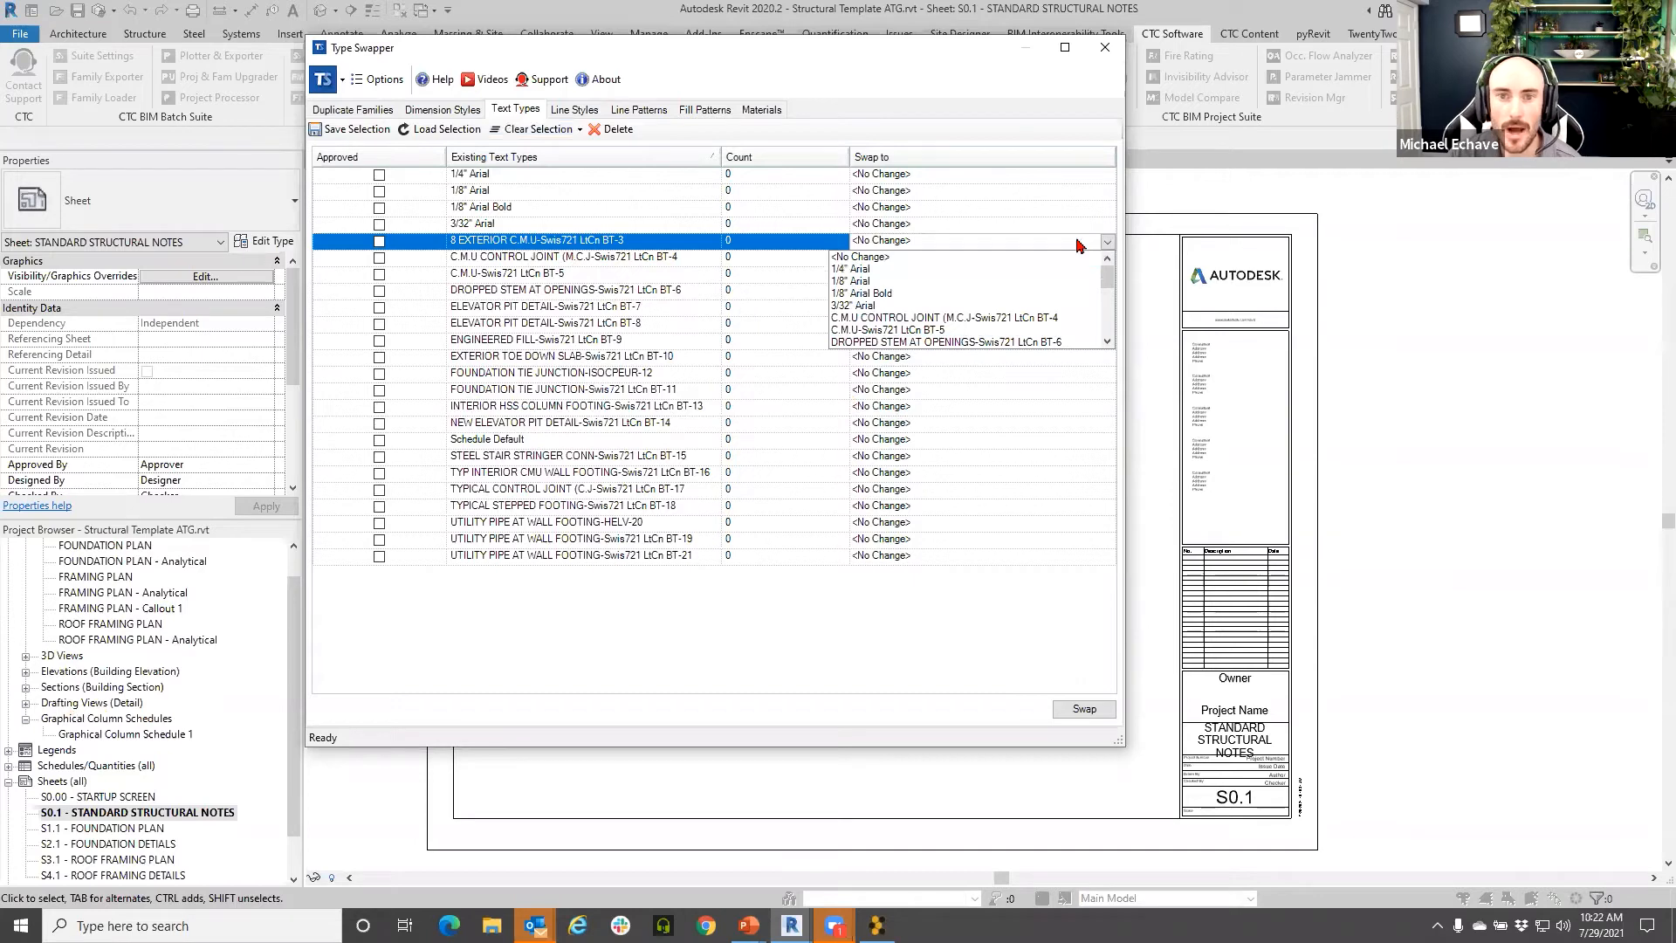
{"action": "left_click", "coordinate": [558, 276]}
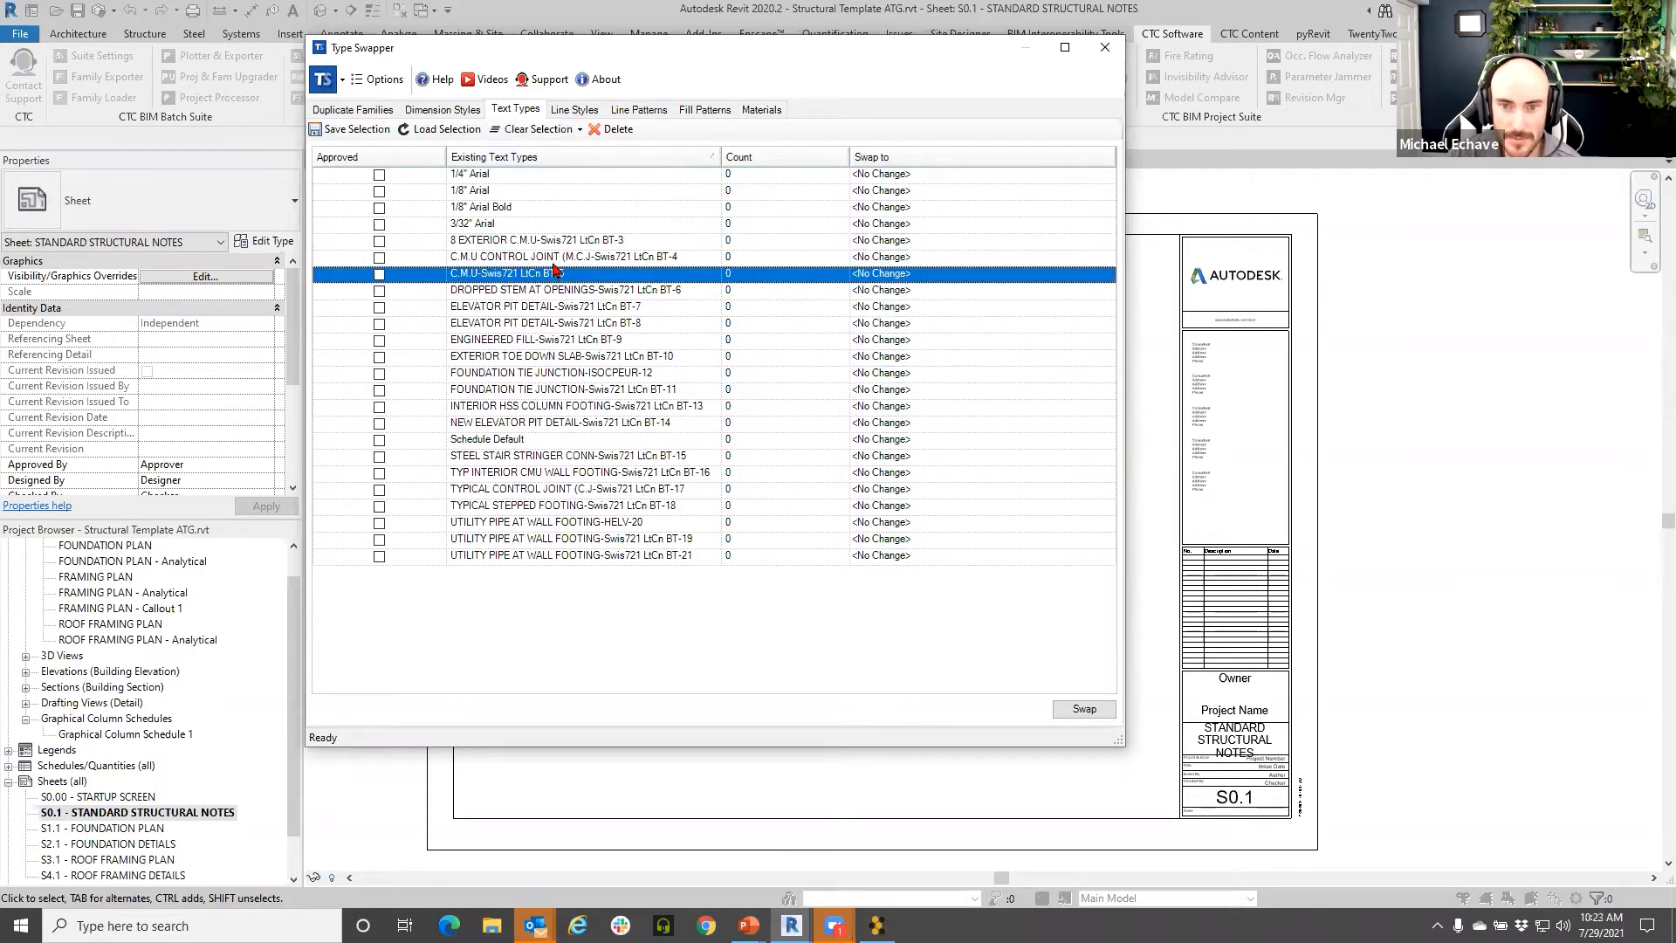
{"action": "left_click", "coordinate": [544, 245]}
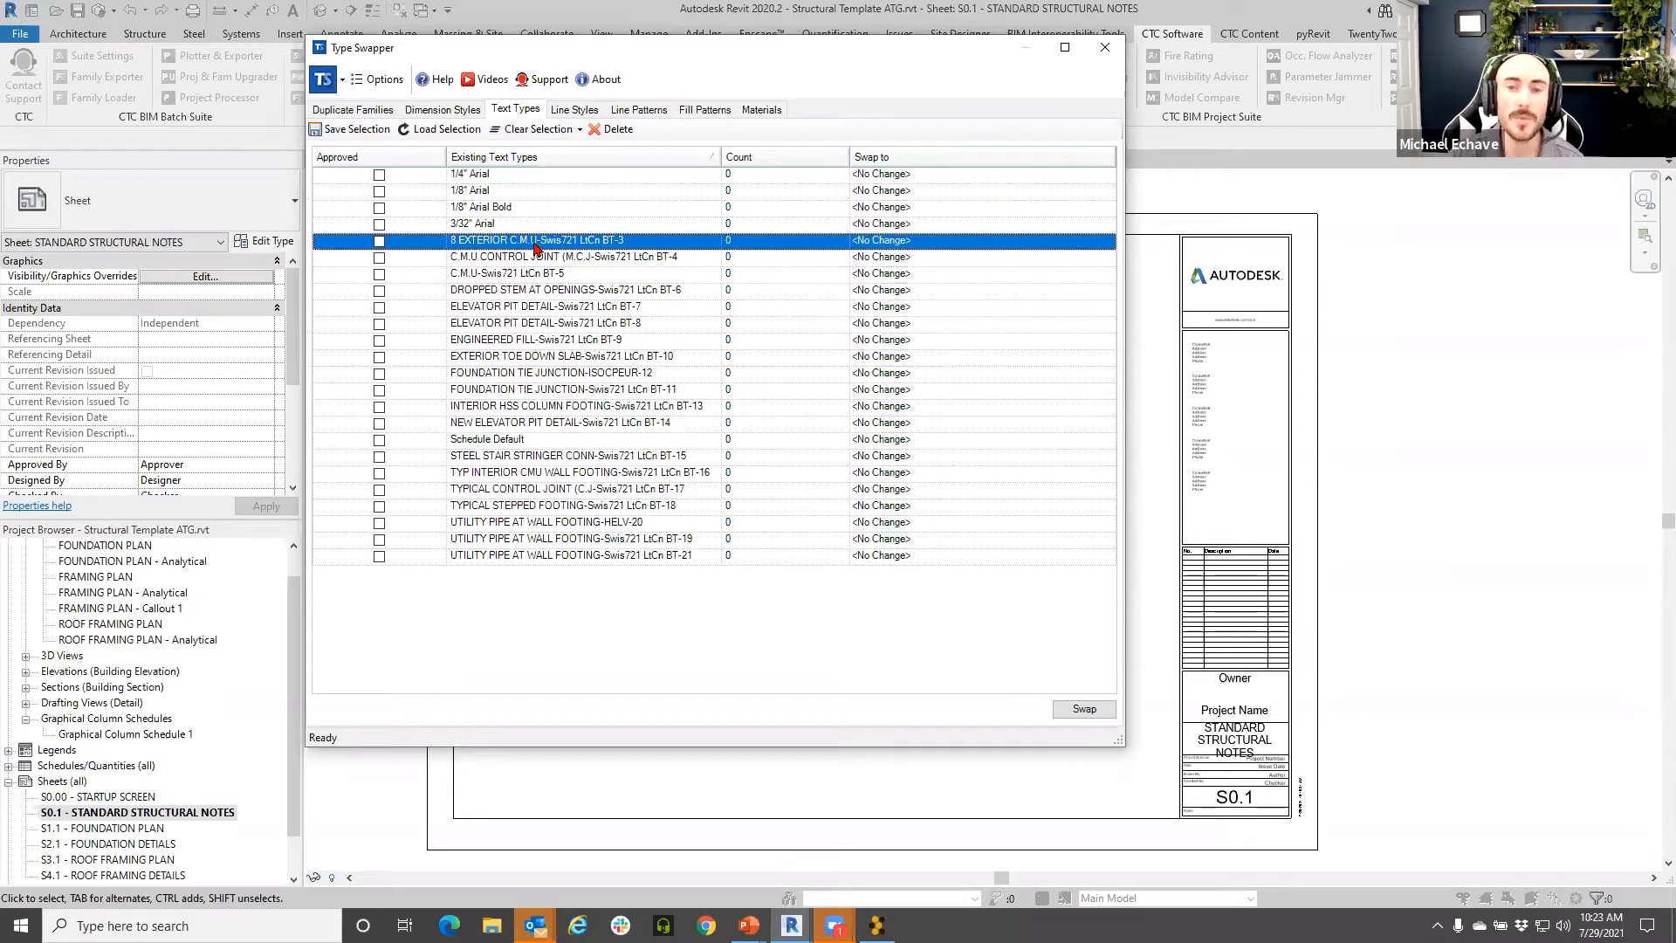
{"action": "left_click", "coordinate": [847, 243]}
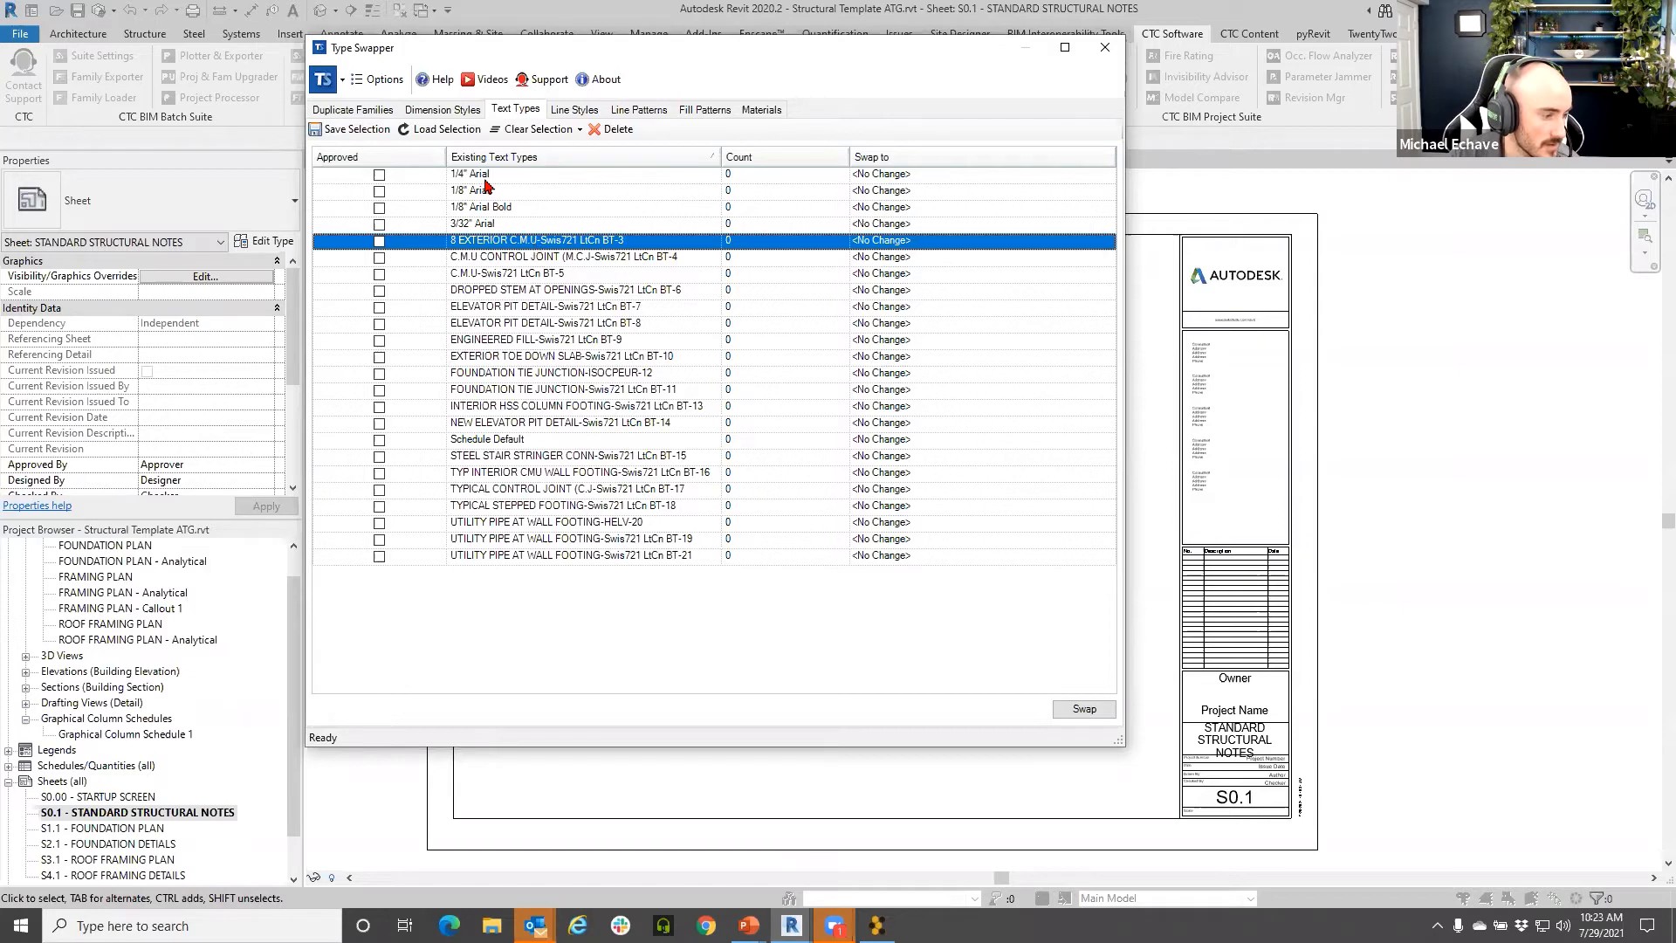
- Toggle between the Dimension Styles and Text Types lists, then close Type Swapper
{"action": "left_click", "coordinate": [443, 109]}
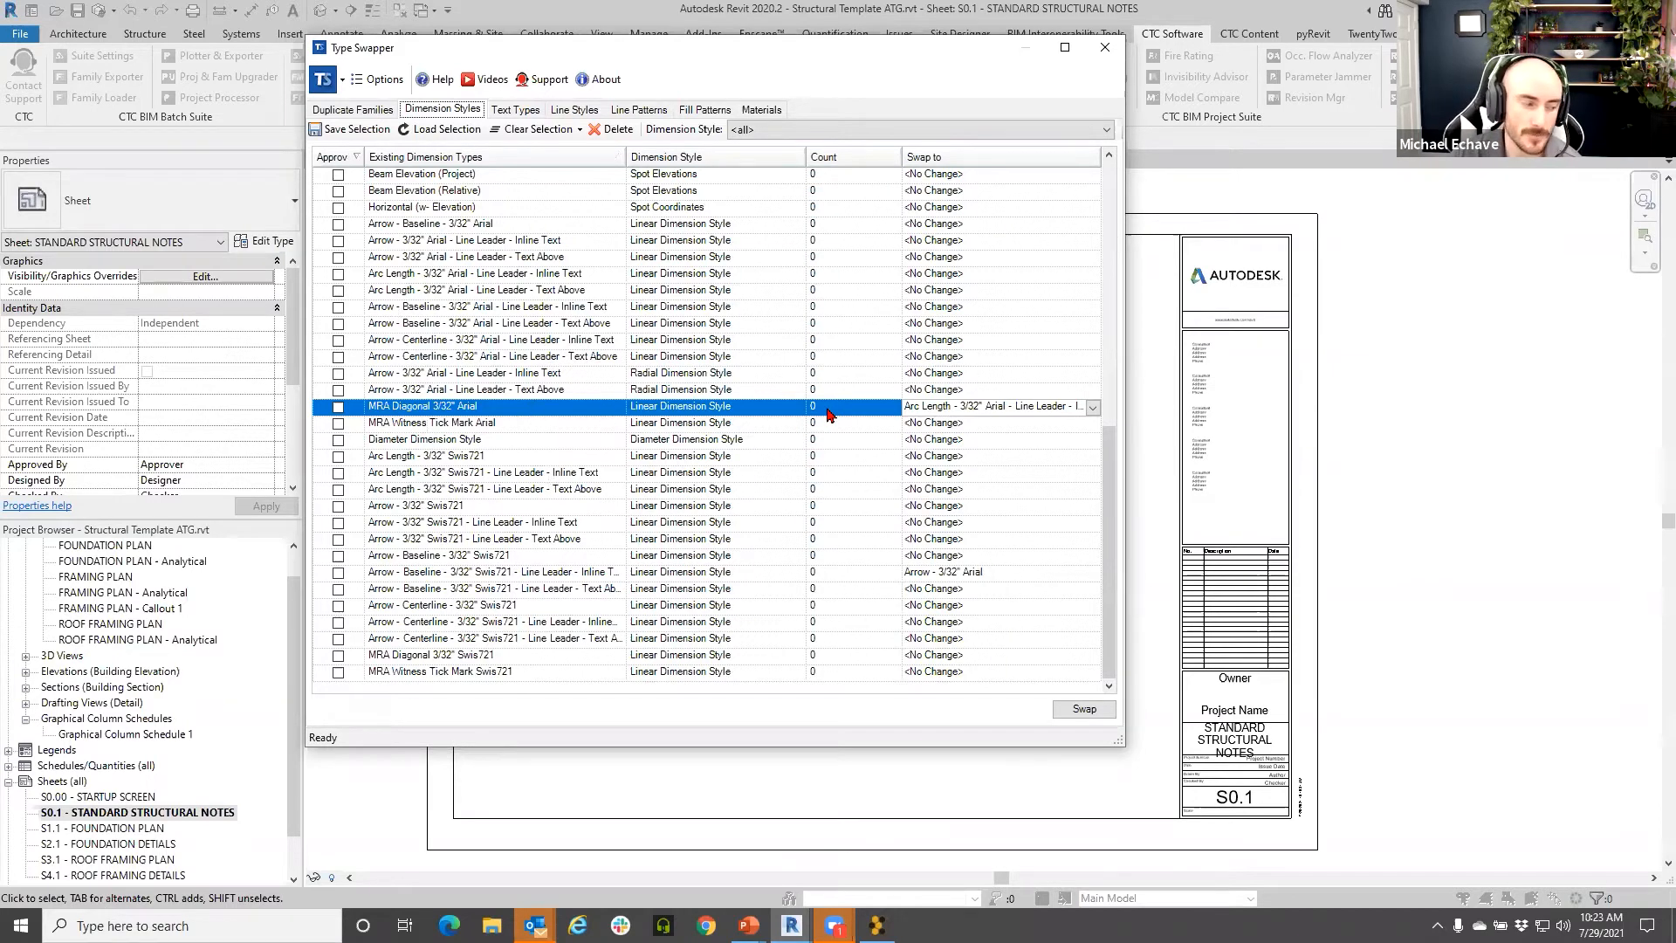
{"action": "left_click", "coordinate": [515, 109]}
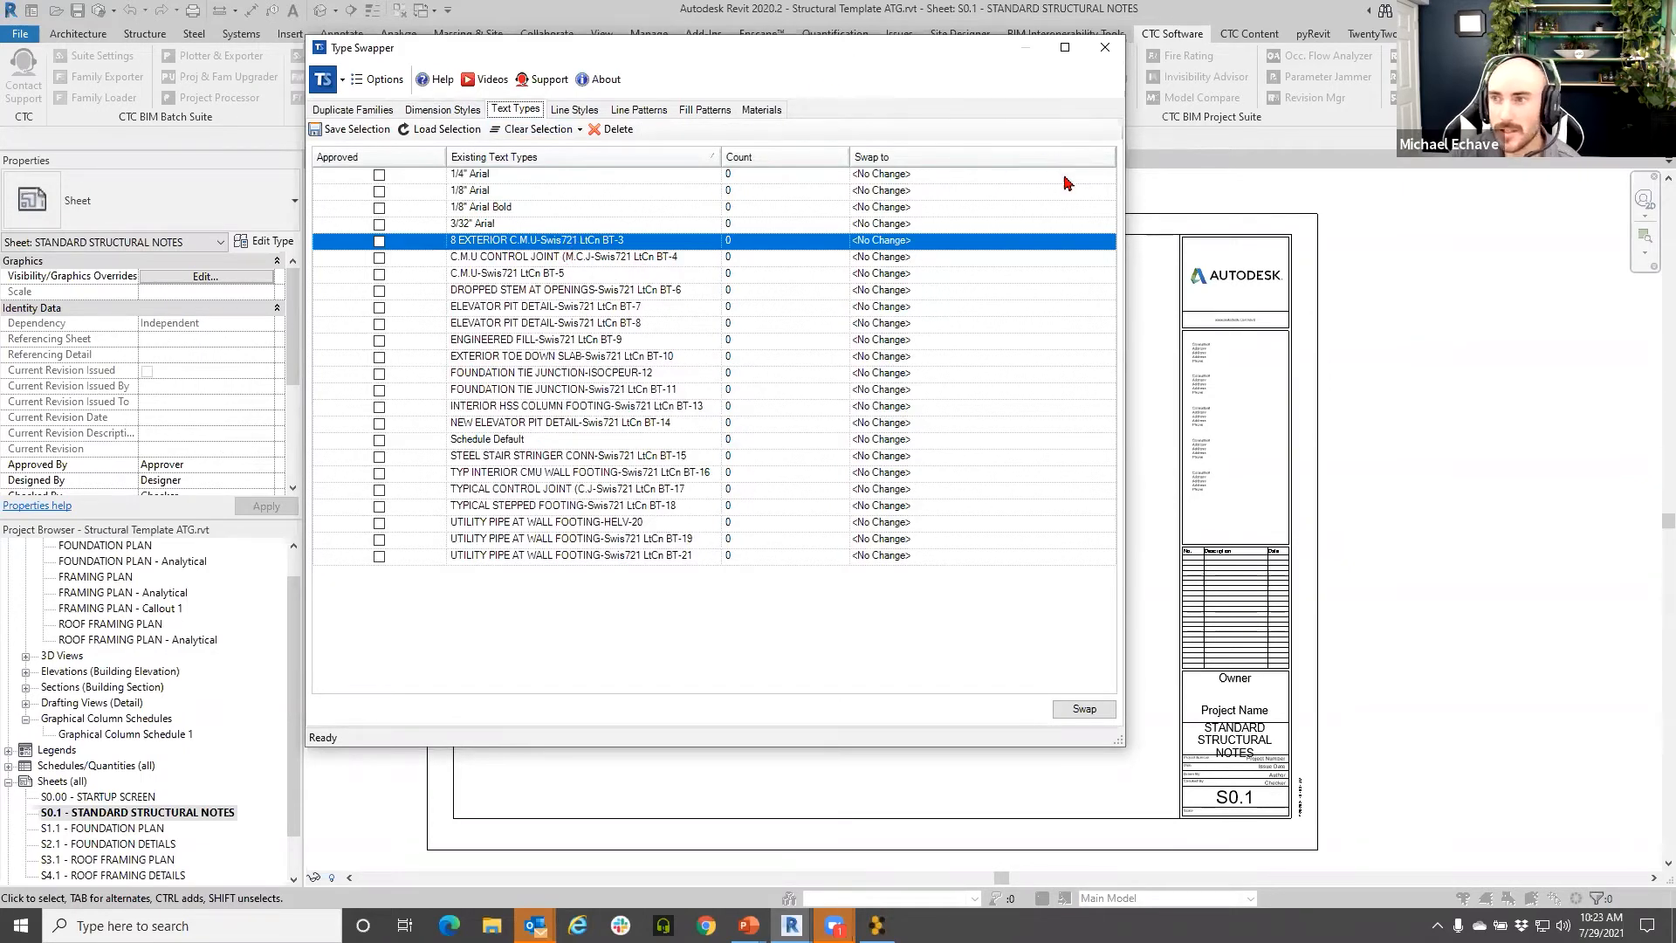
{"action": "left_click", "coordinate": [1105, 47]}
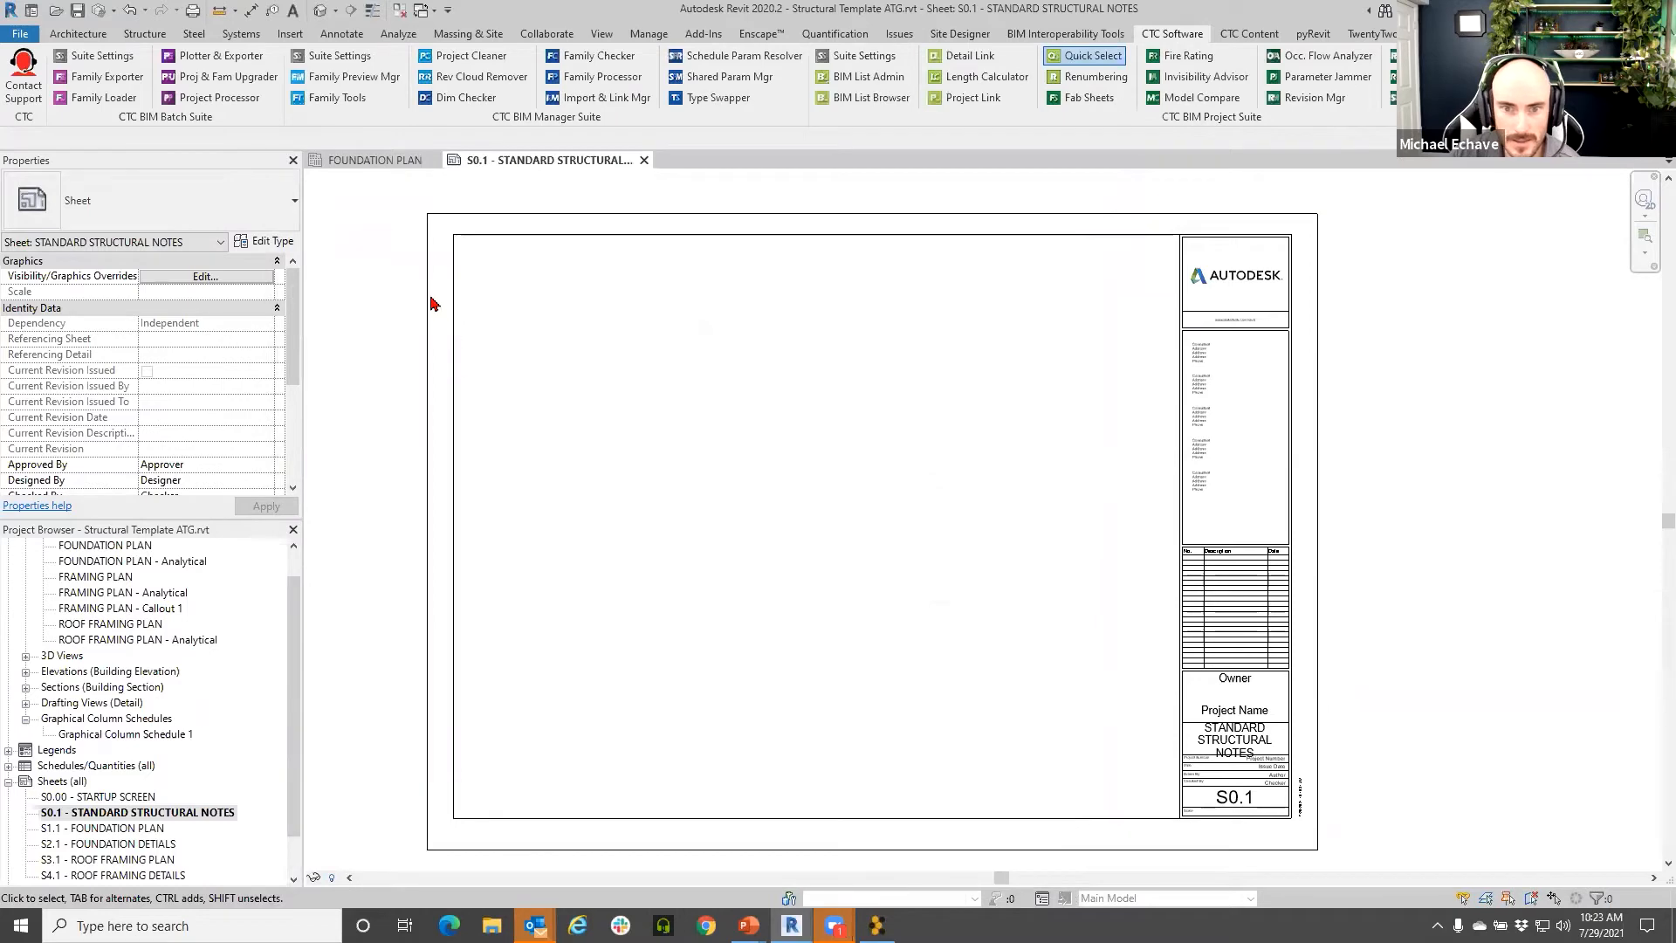
- In CTC Quick Select, browse the Apply Filter To scopes and the Category list without selecting anything
{"action": "left_click", "coordinate": [403, 215]}
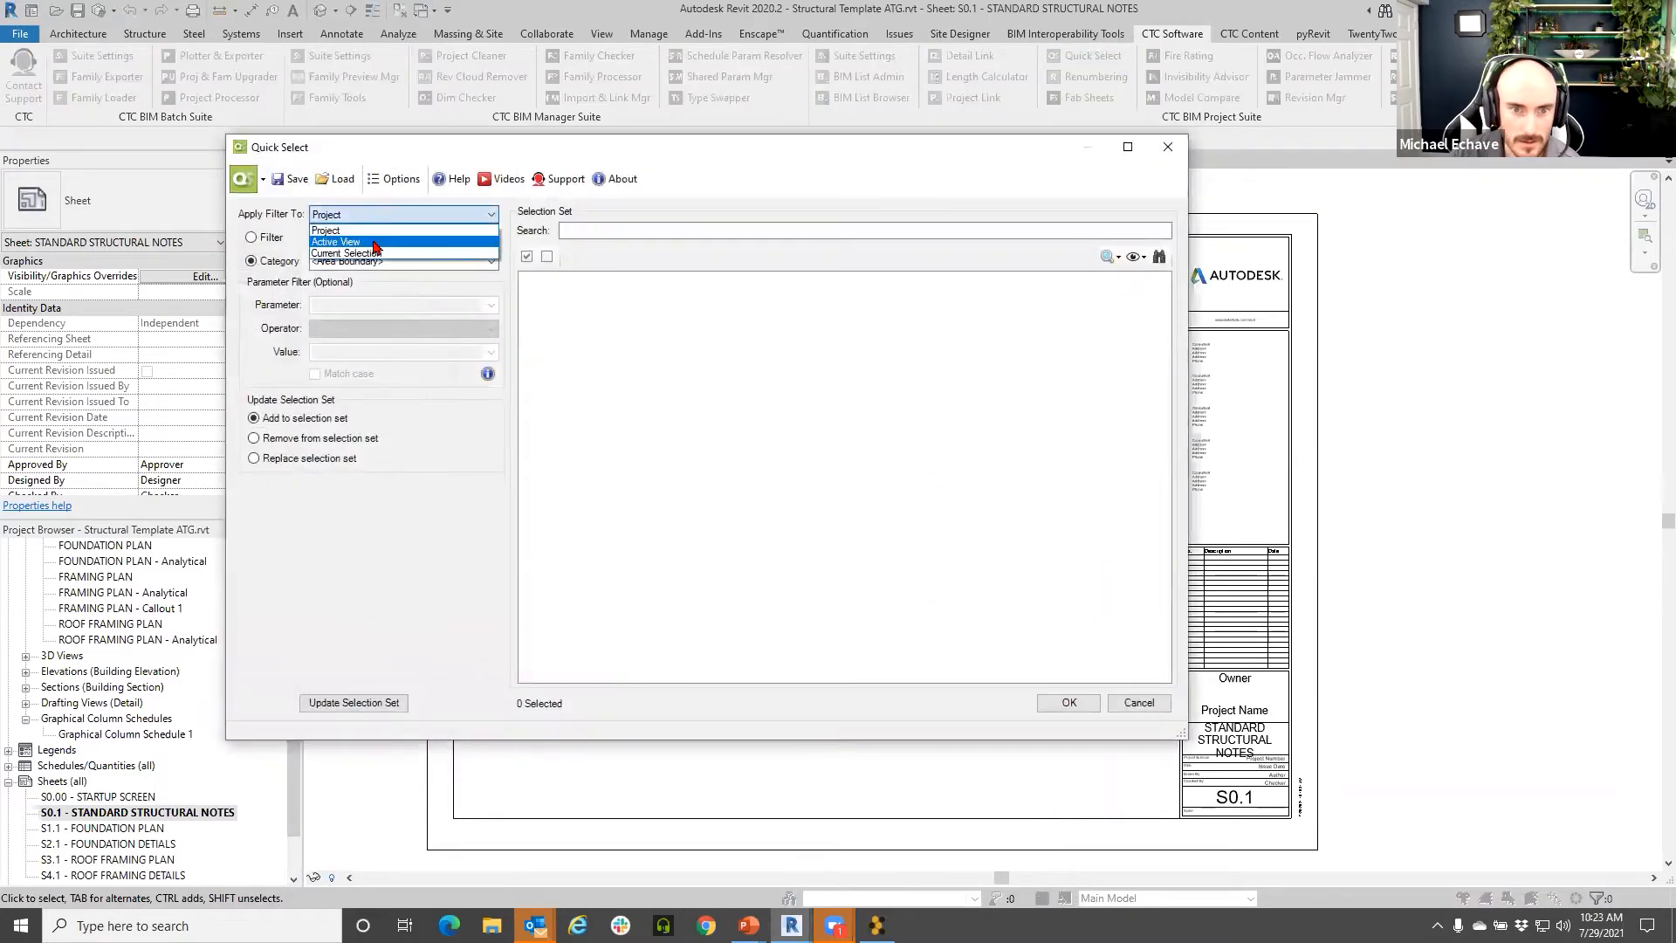
{"action": "left_click", "coordinate": [349, 231]}
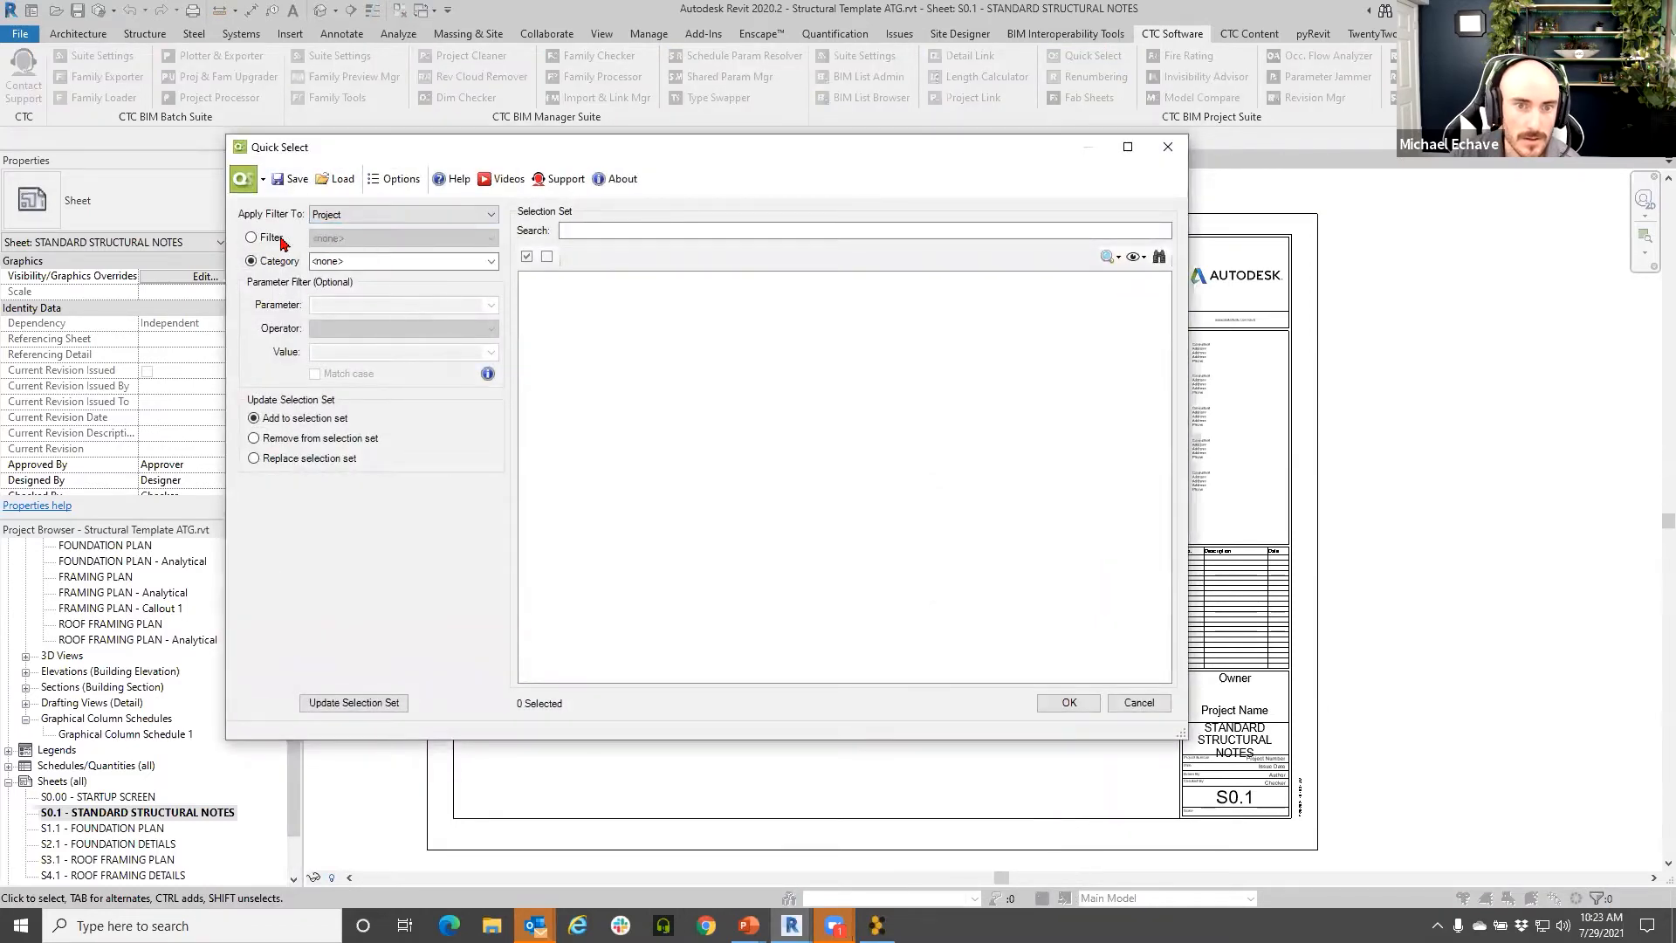
{"action": "left_click", "coordinate": [492, 261]}
{"action": "left_click_drag", "start_coordinate": [491, 288], "coordinate": [491, 585]}
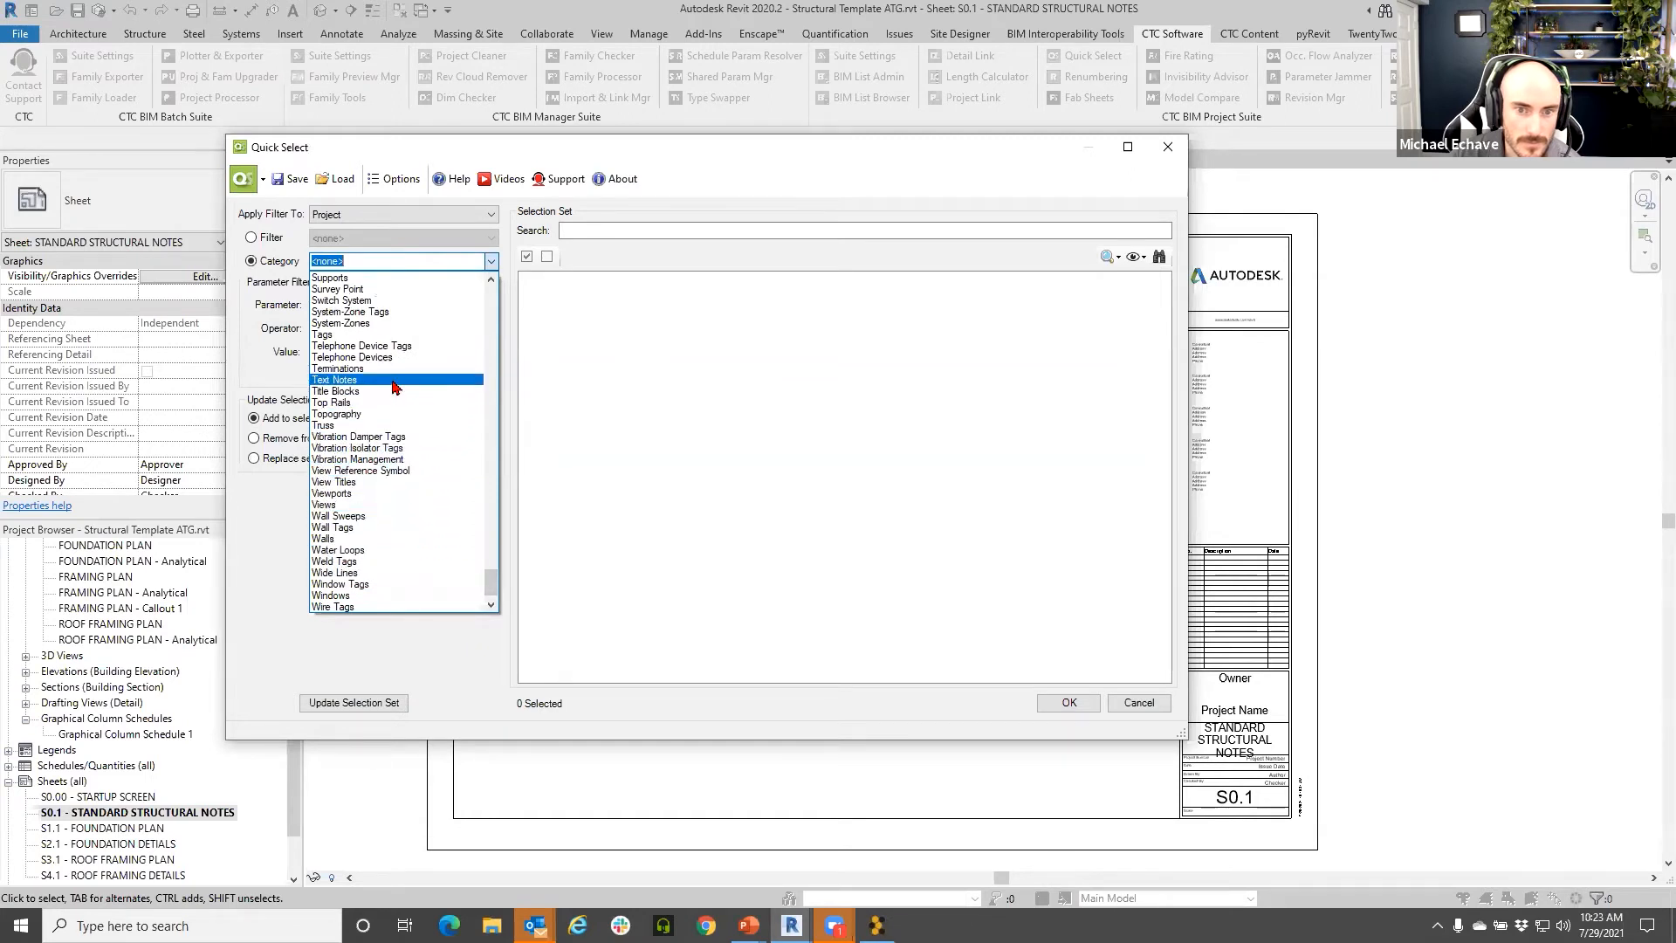
{"action": "scroll", "coordinate": [479, 563], "scroll_direction": "up", "scroll_amount": 5}
{"action": "scroll", "coordinate": [477, 558], "scroll_direction": "up", "scroll_amount": 15}
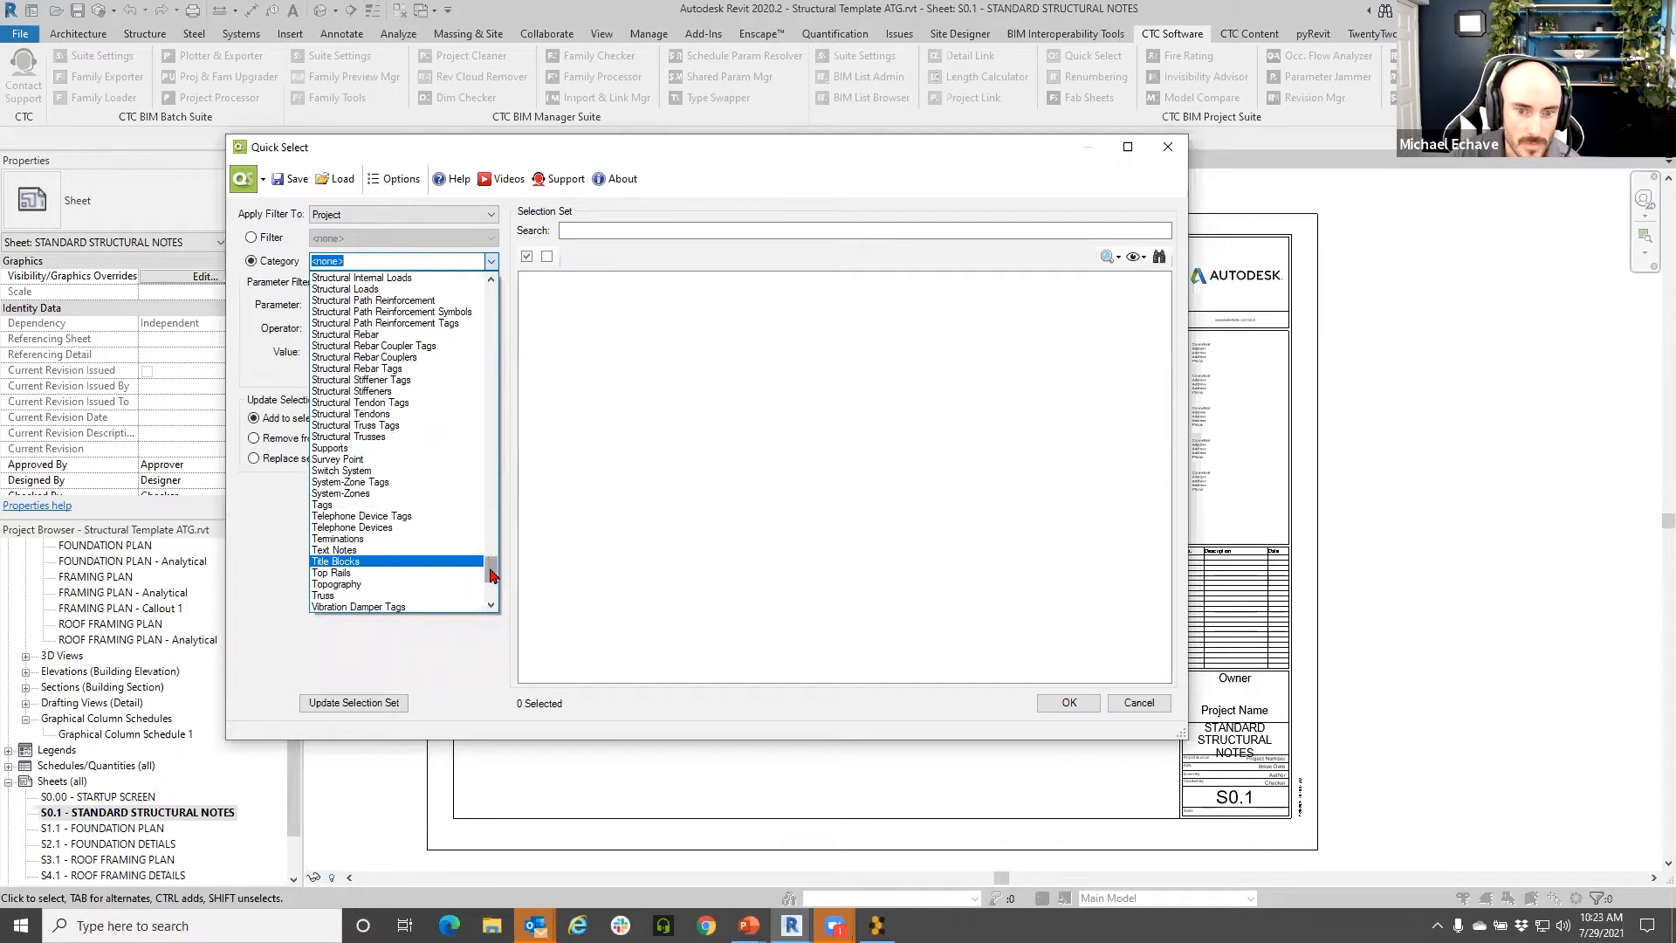
{"action": "scroll", "coordinate": [487, 337], "scroll_direction": "up", "scroll_amount": 20}
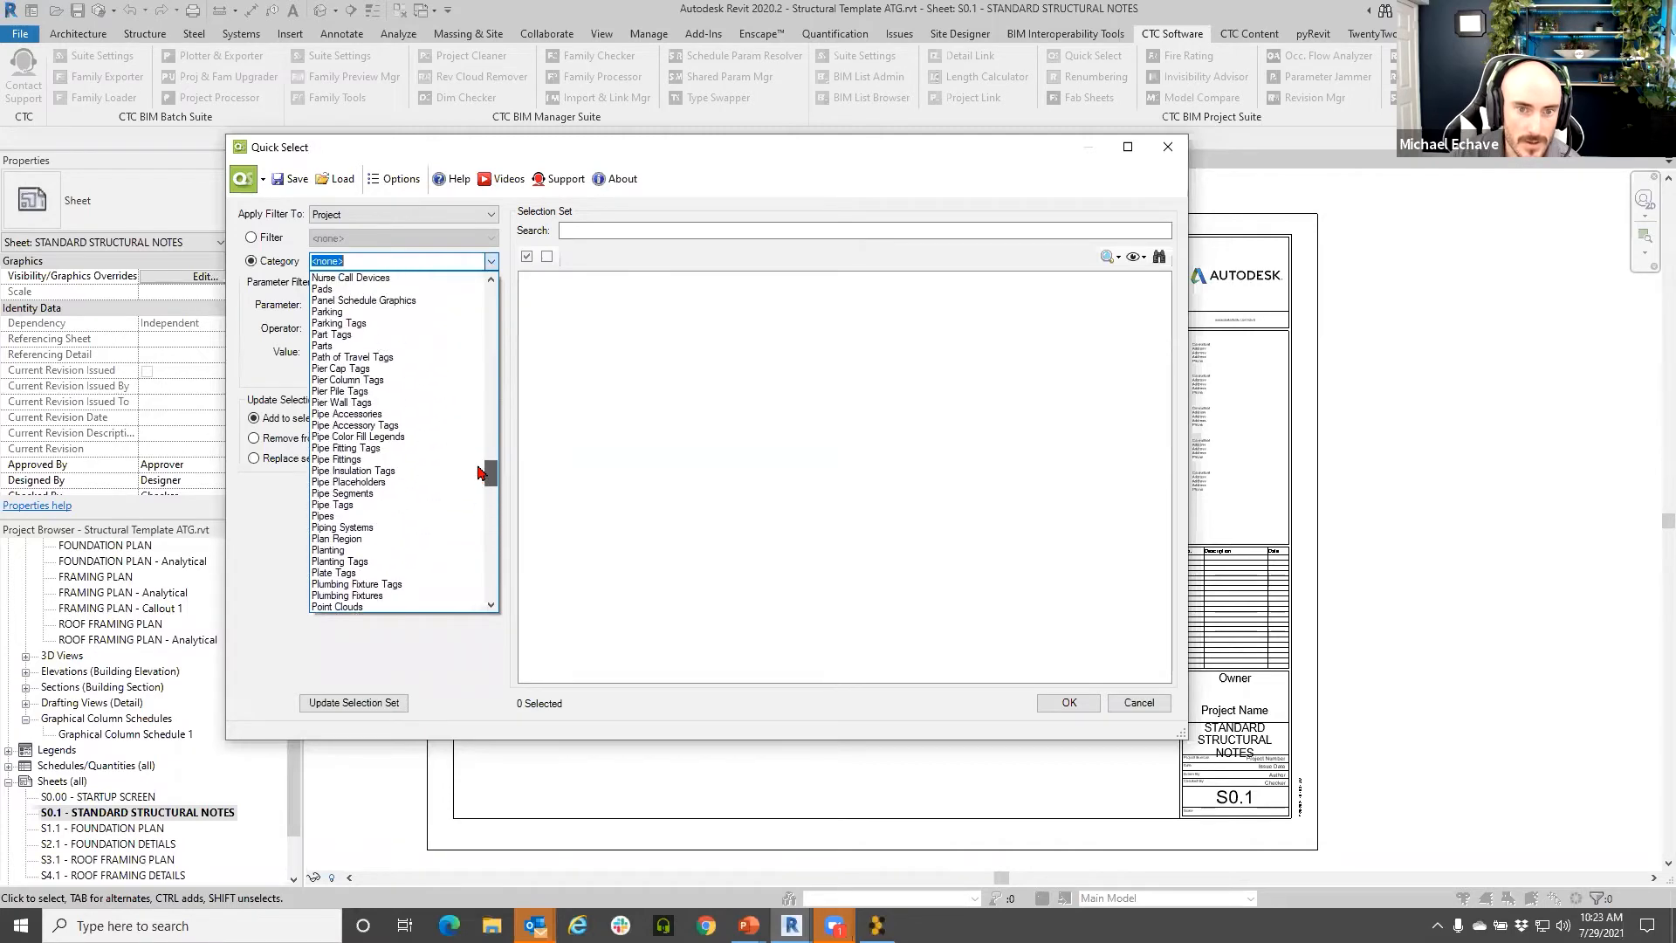
{"action": "left_click_drag", "start_coordinate": [488, 312], "coordinate": [487, 318]}
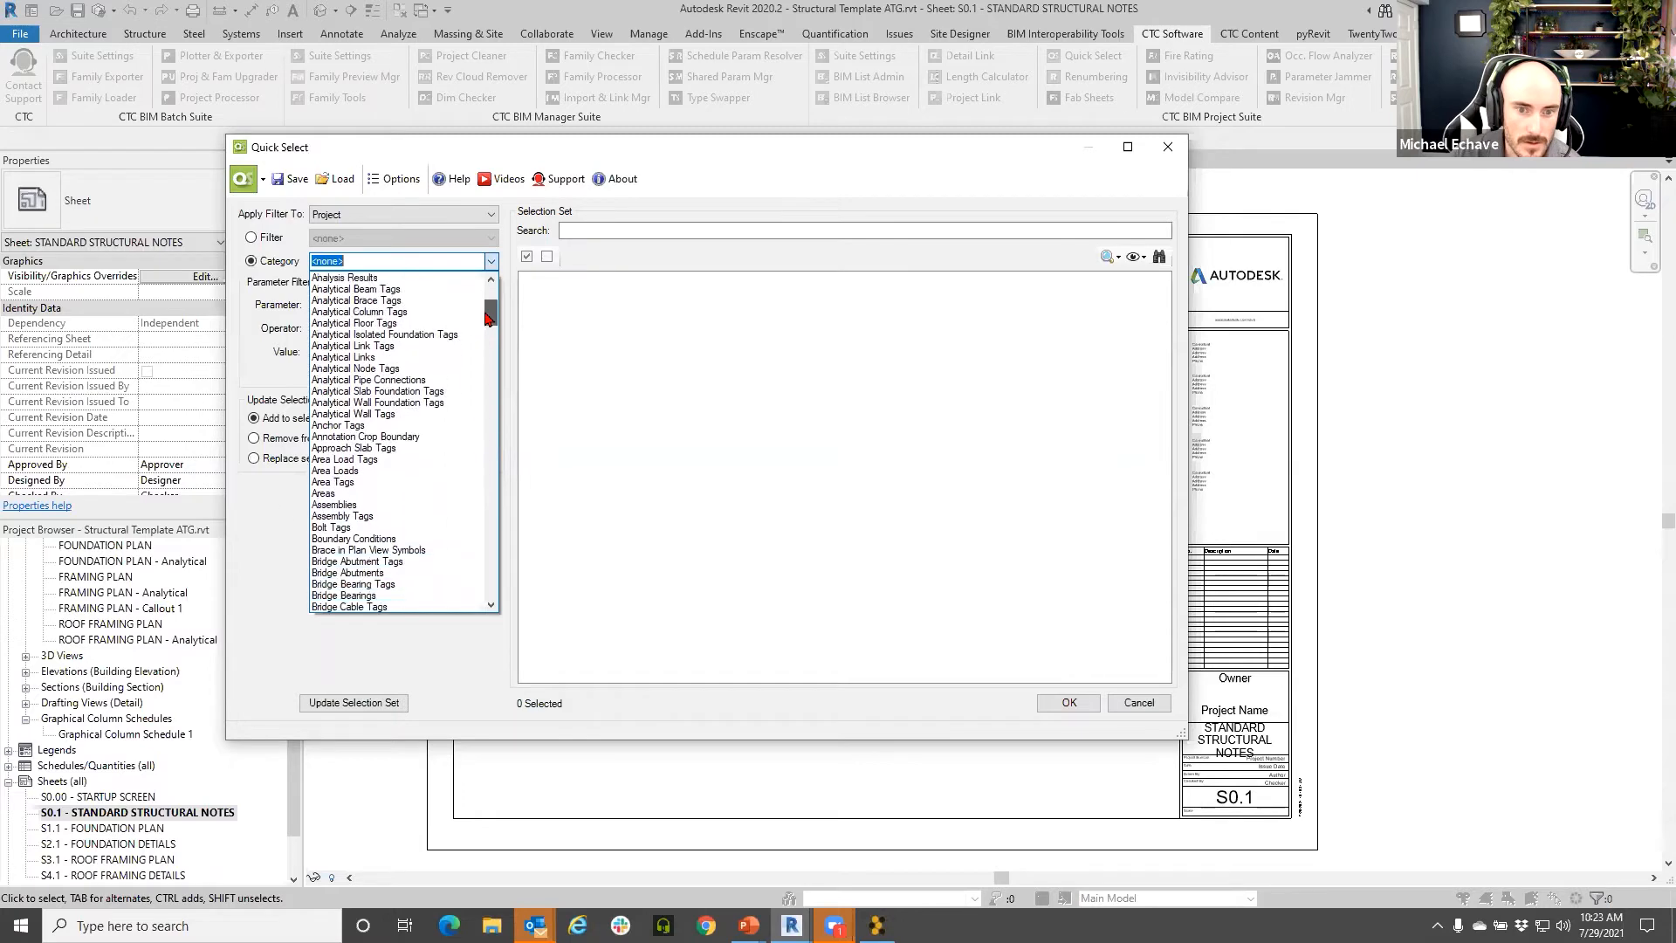
{"action": "left_click_drag", "start_coordinate": [487, 319], "coordinate": [486, 598]}
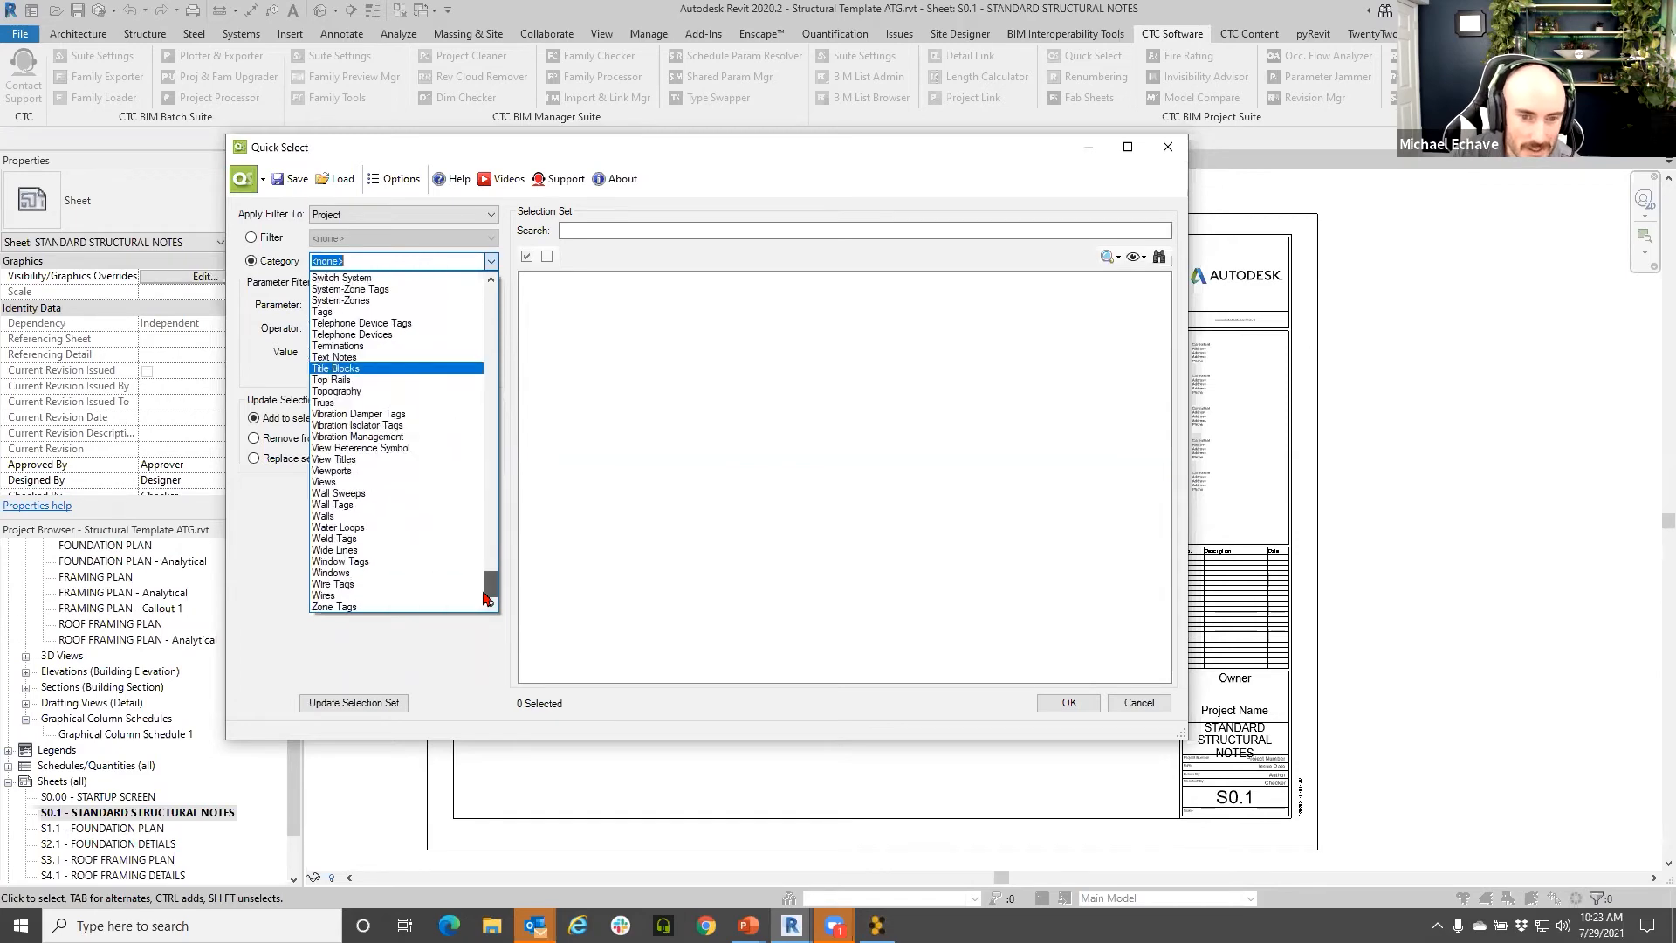
{"action": "left_click_drag", "start_coordinate": [486, 602], "coordinate": [488, 580]}
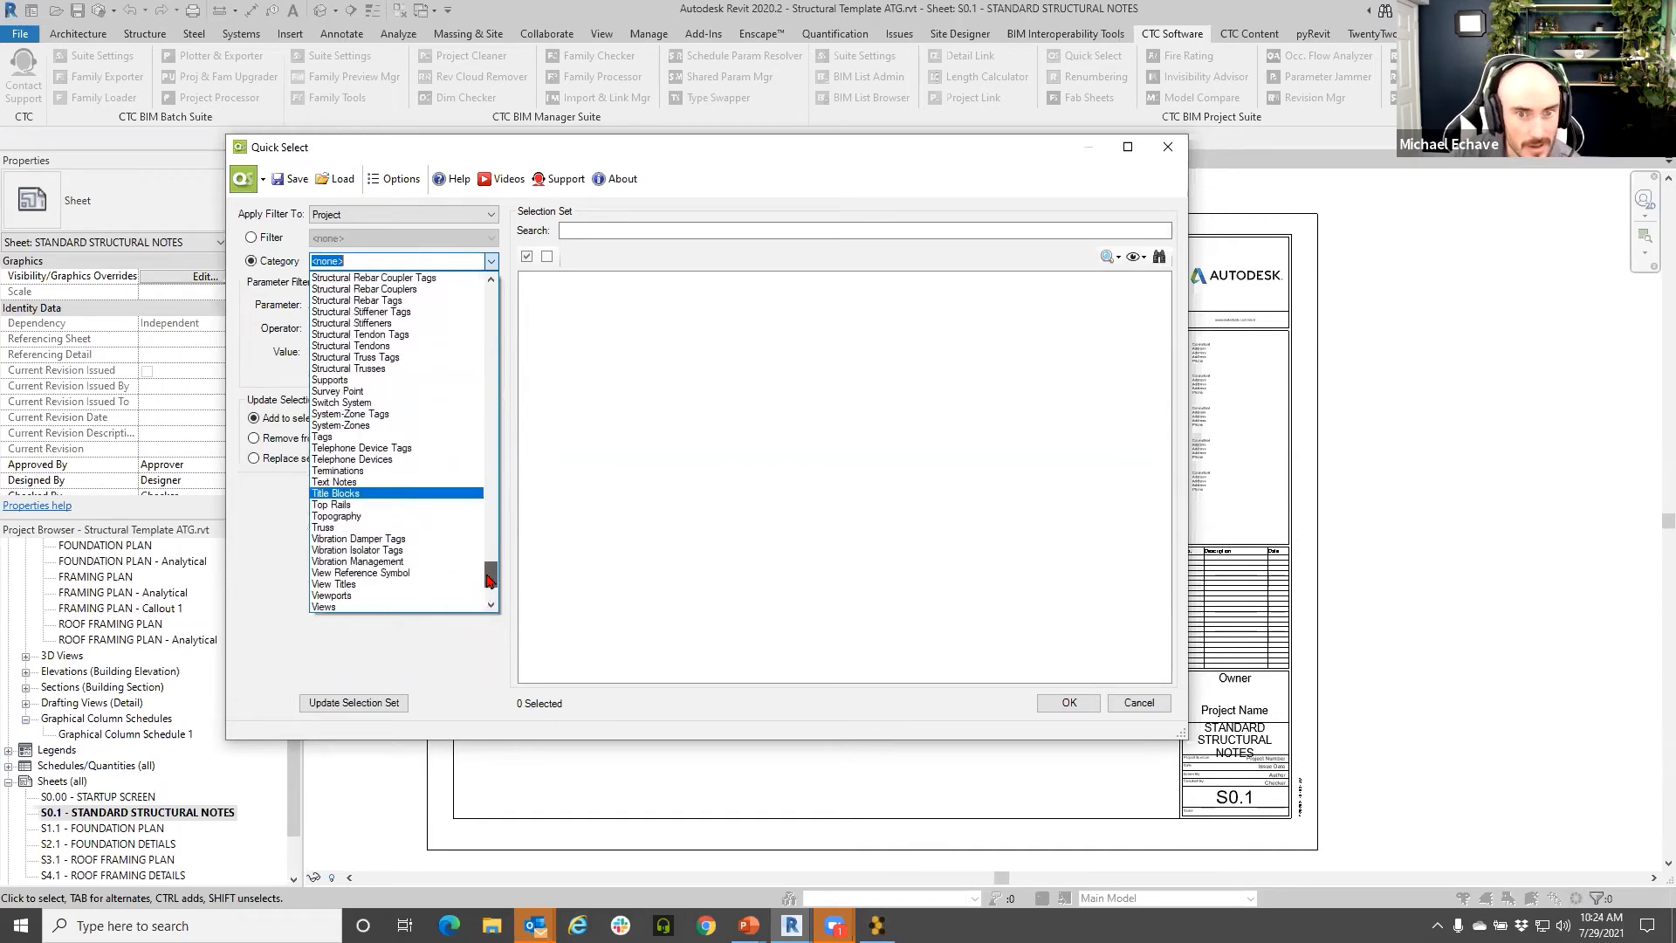
{"action": "scroll", "coordinate": [488, 581], "scroll_direction": "up", "scroll_amount": 7}
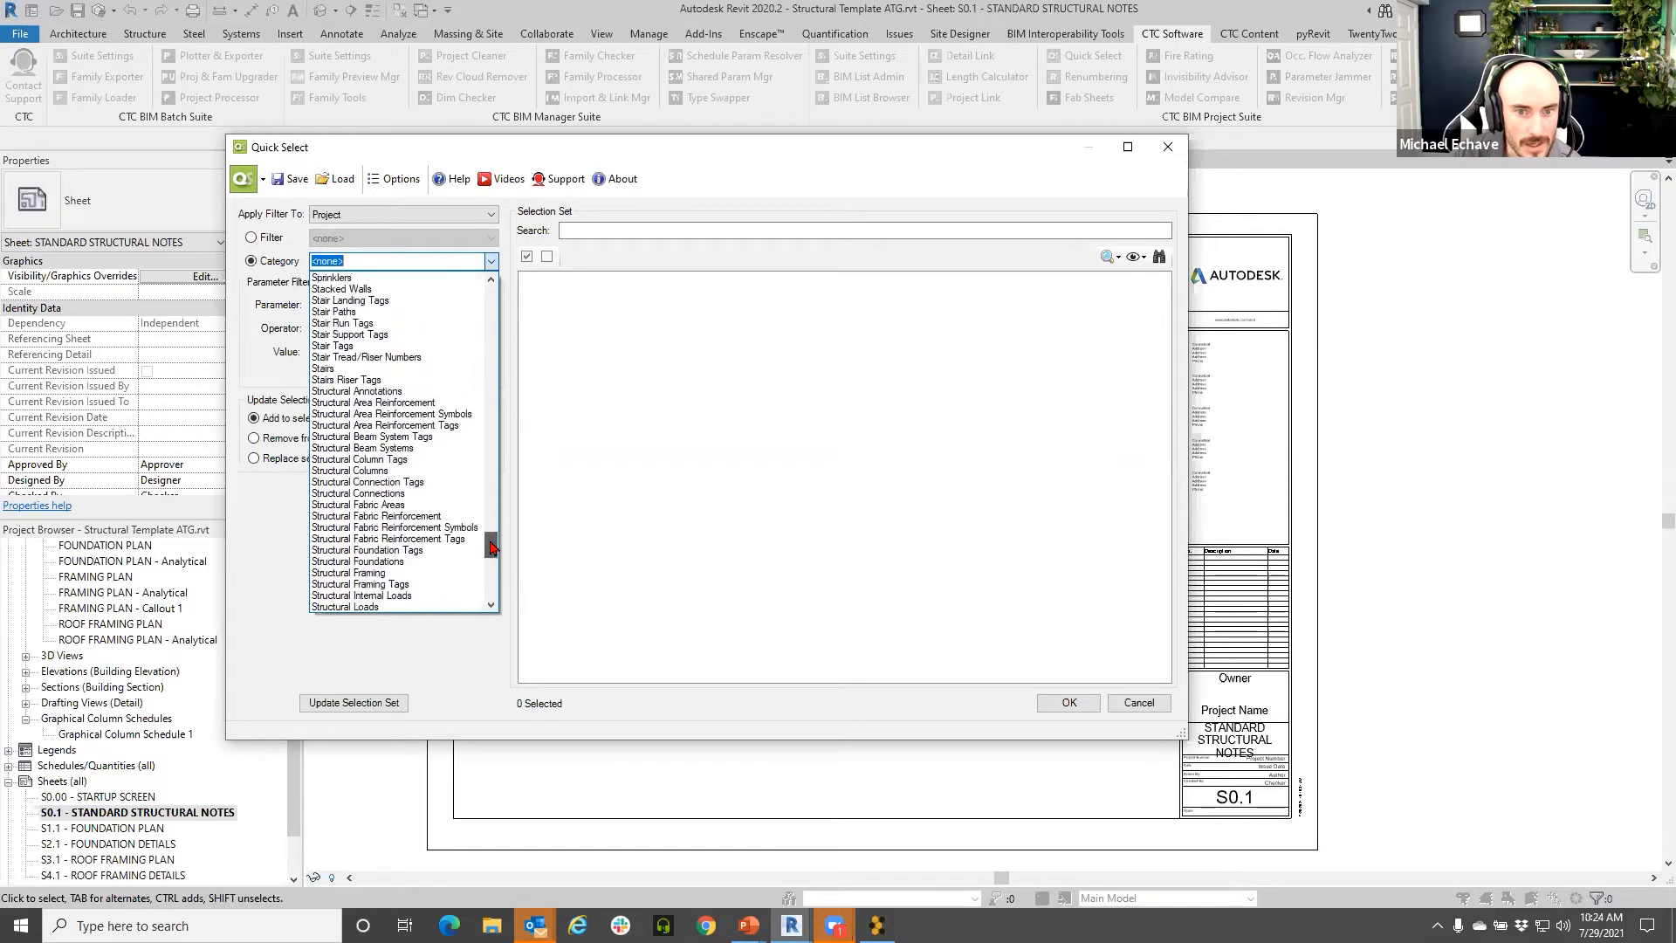
{"action": "left_click_drag", "start_coordinate": [488, 576], "coordinate": [489, 595]}
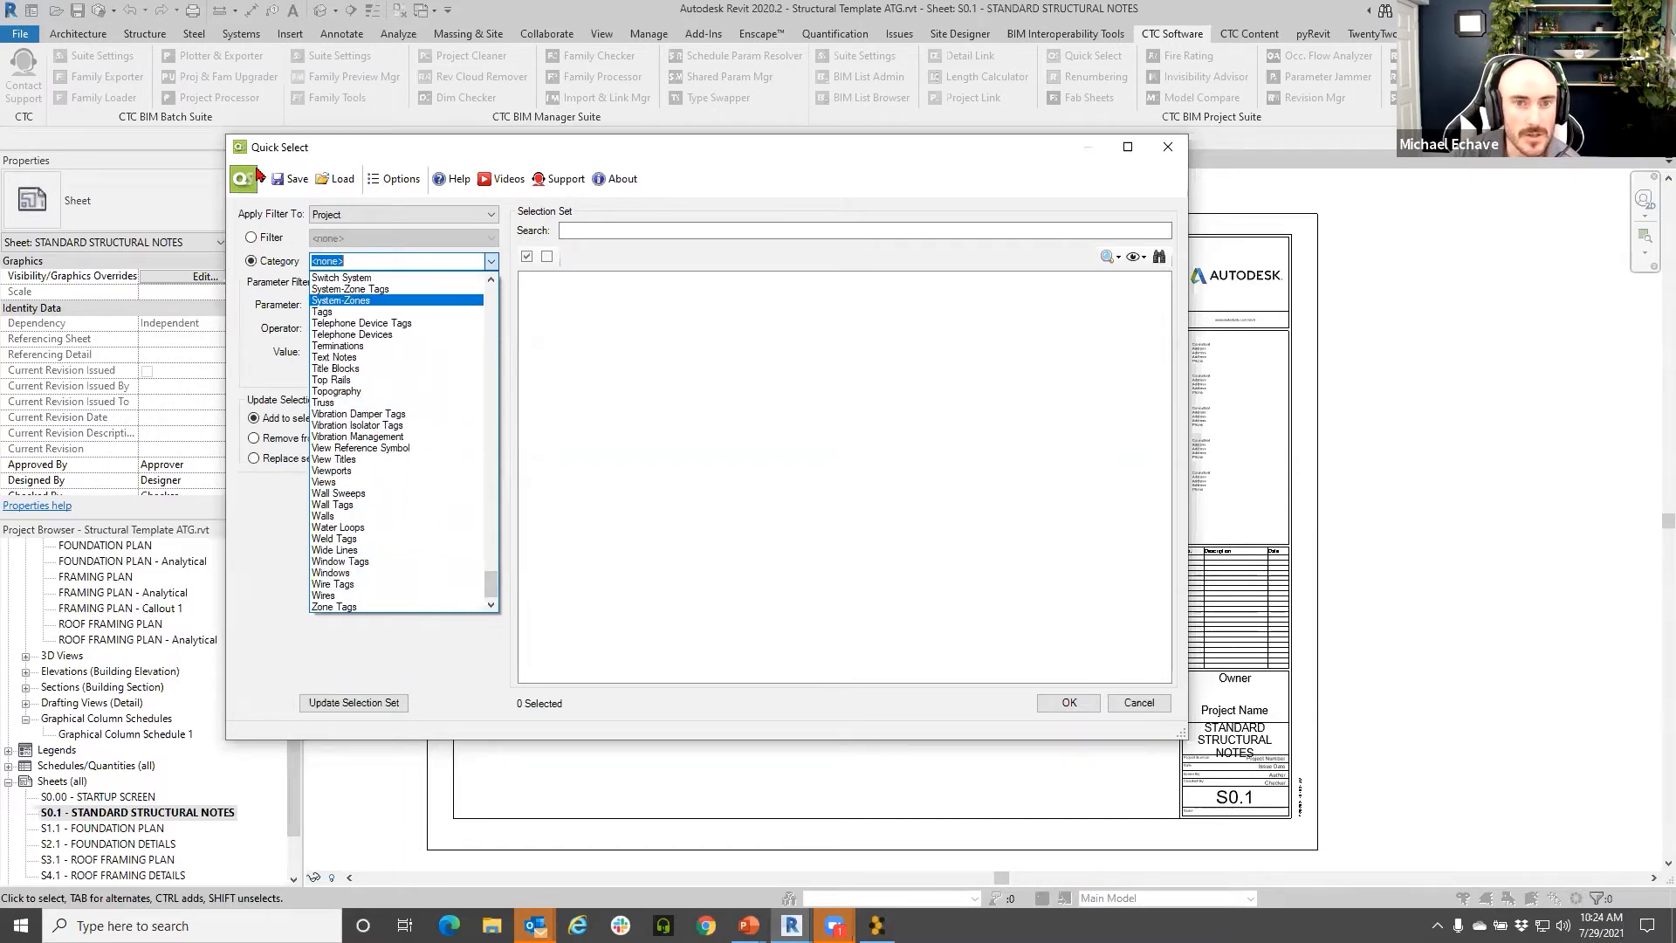
- Close Quick Select and relaunch Type Swapper from the CTC Software ribbon
{"action": "left_click", "coordinate": [1178, 149]}
{"action": "left_click", "coordinate": [1179, 148]}
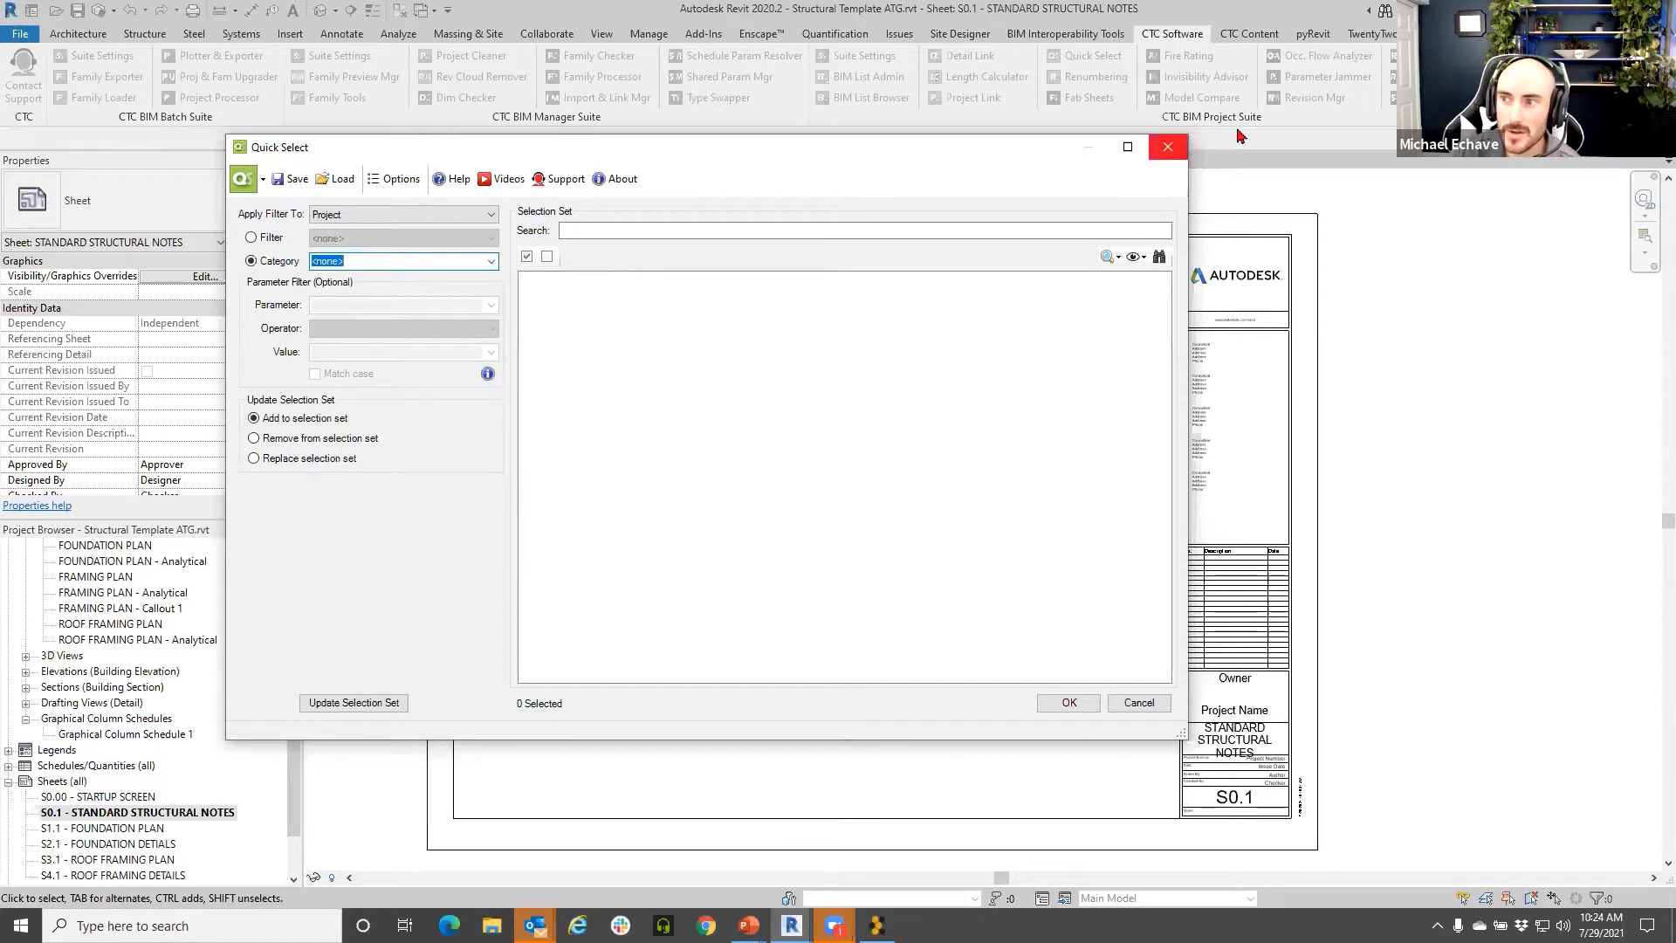
{"action": "left_click", "coordinate": [698, 99]}
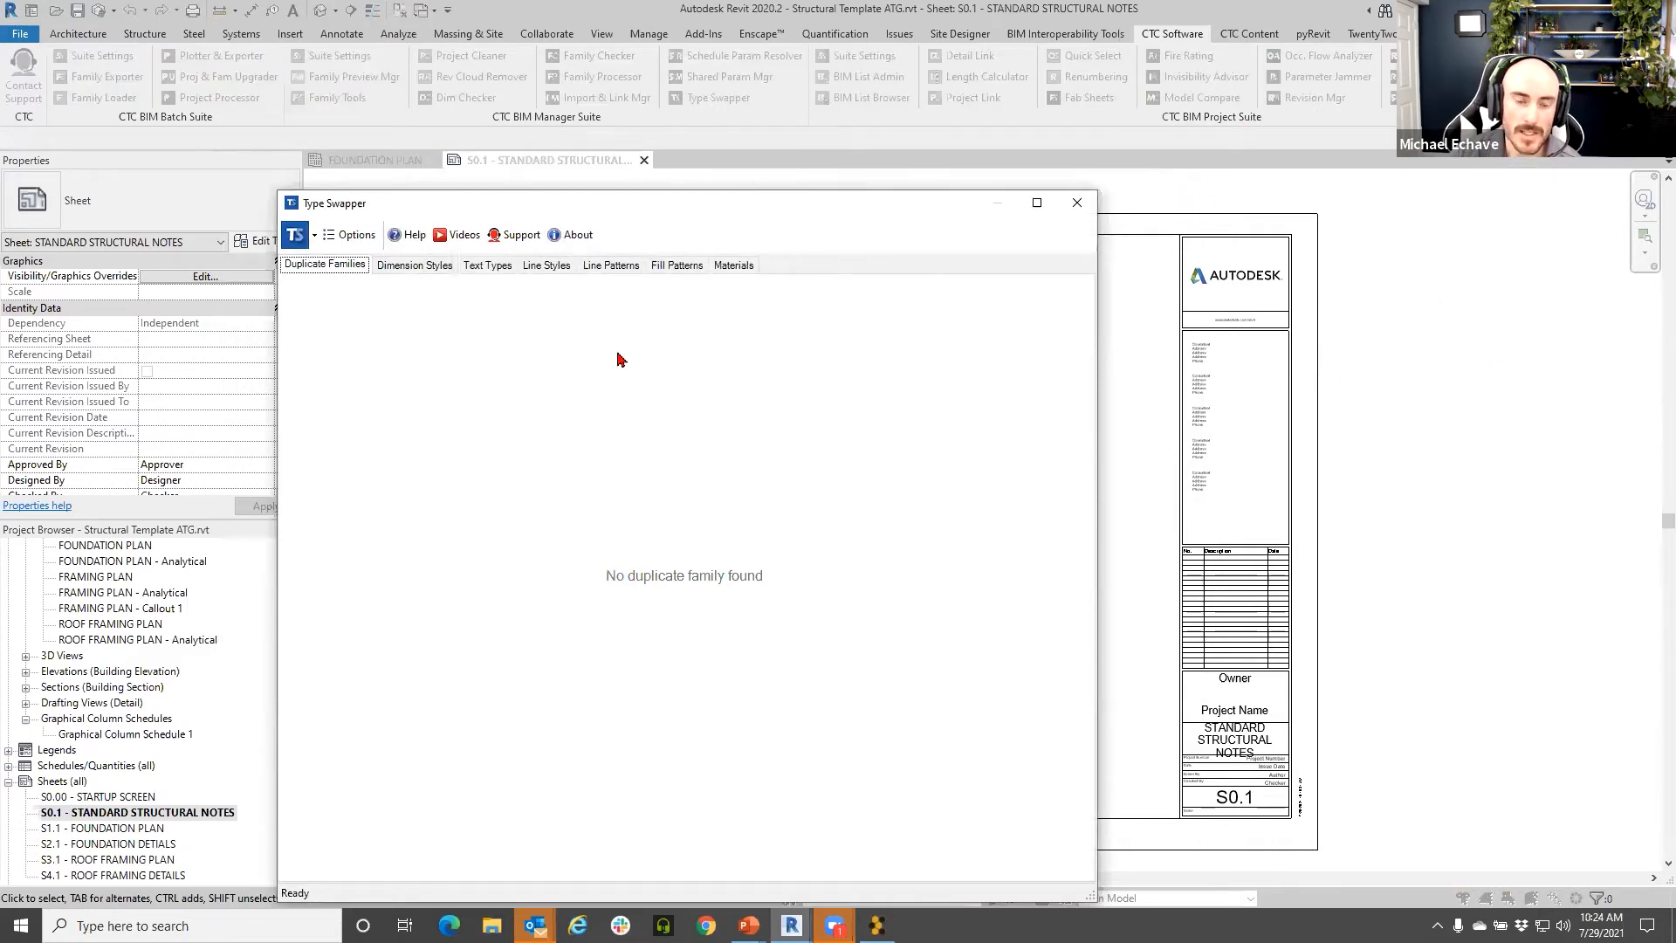
- In the Text Types list, swap the 8 EXTERIOR C.M.U text type for 1/8" Arial
{"action": "left_click_drag", "start_coordinate": [404, 214], "coordinate": [387, 147]}
{"action": "left_click", "coordinate": [397, 197]}
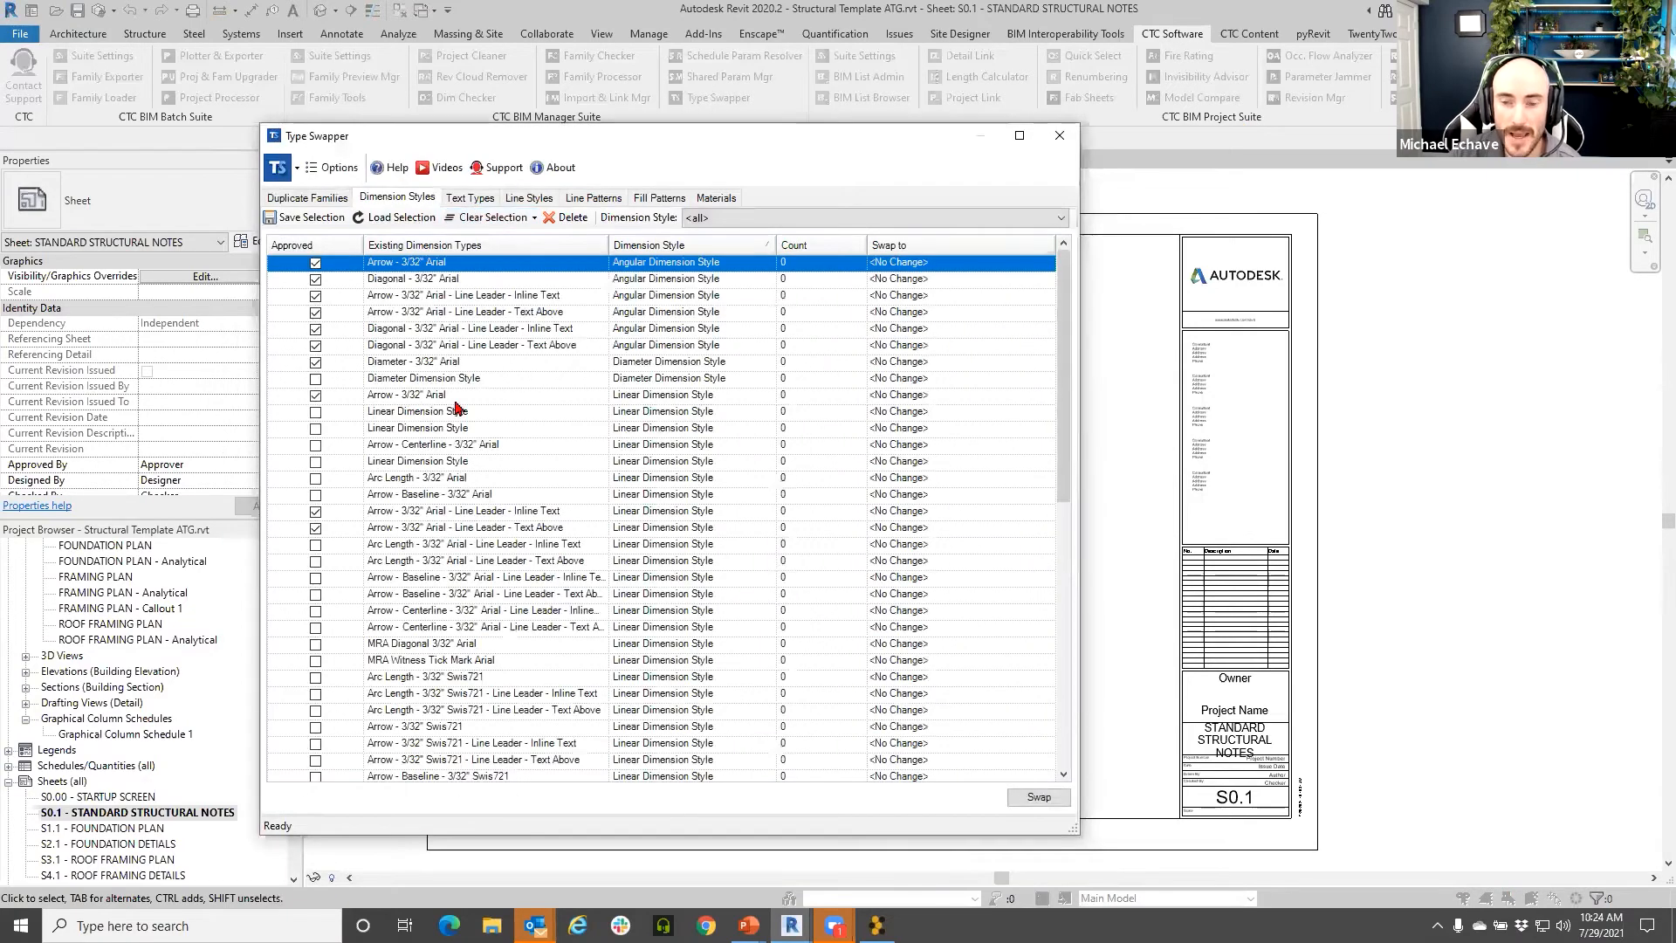
{"action": "left_click", "coordinate": [475, 198]}
{"action": "left_click", "coordinate": [513, 333]}
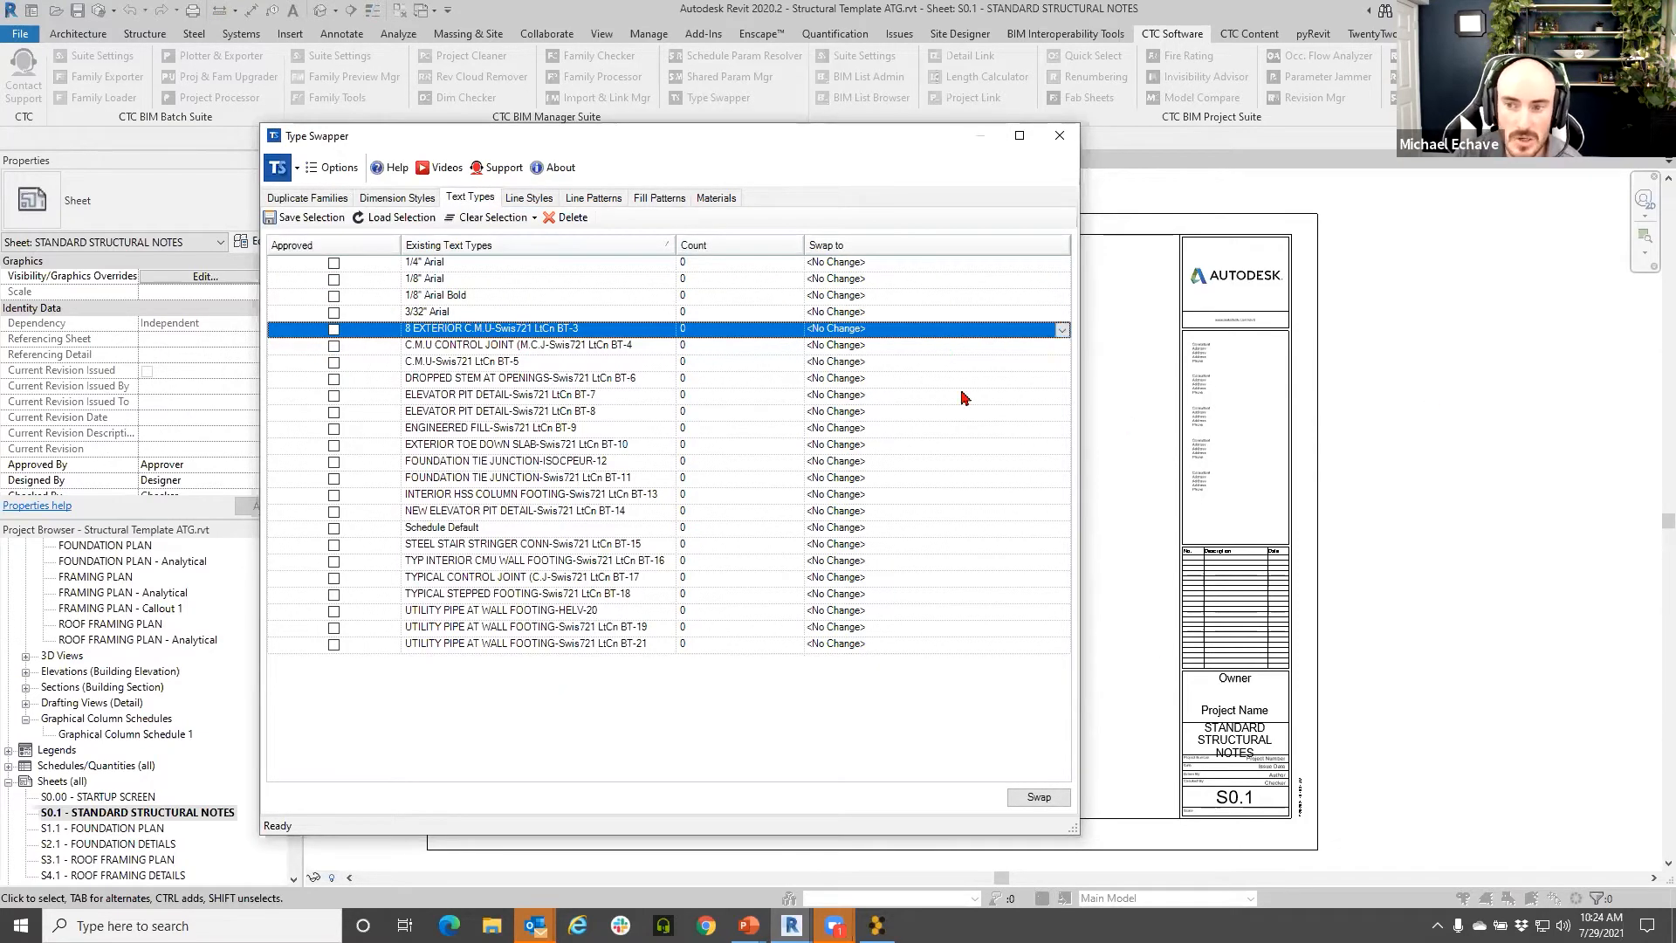
{"action": "left_click", "coordinate": [1062, 330]}
{"action": "left_click", "coordinate": [1063, 329]}
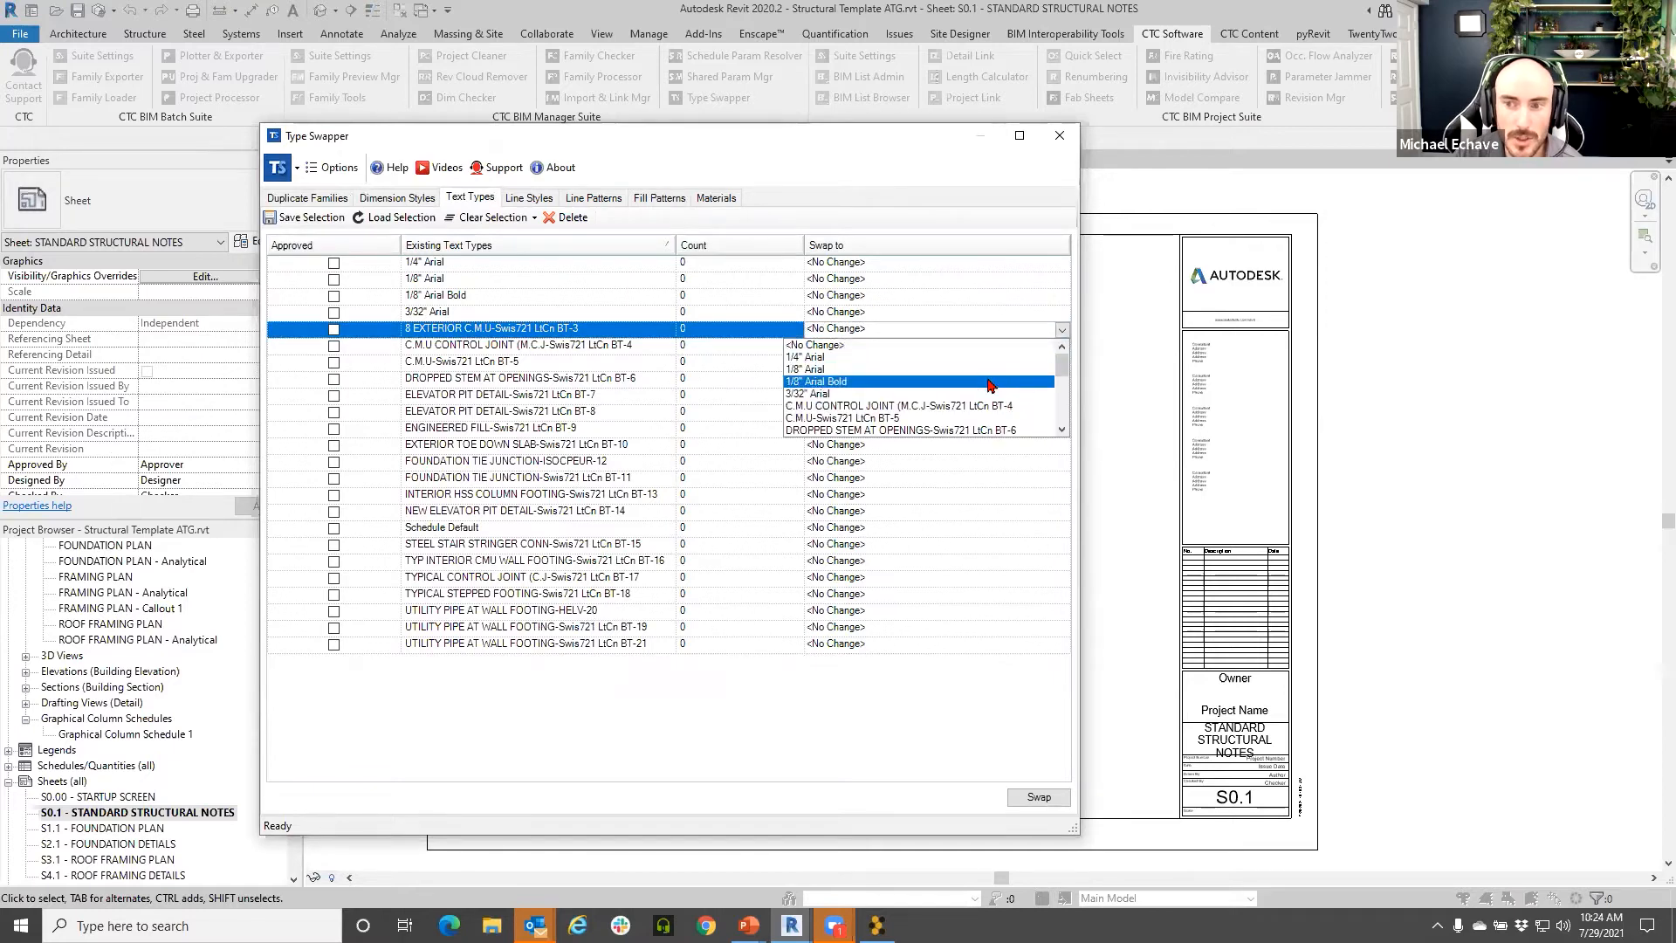
{"action": "left_click", "coordinate": [991, 375]}
{"action": "left_click", "coordinate": [1039, 797]}
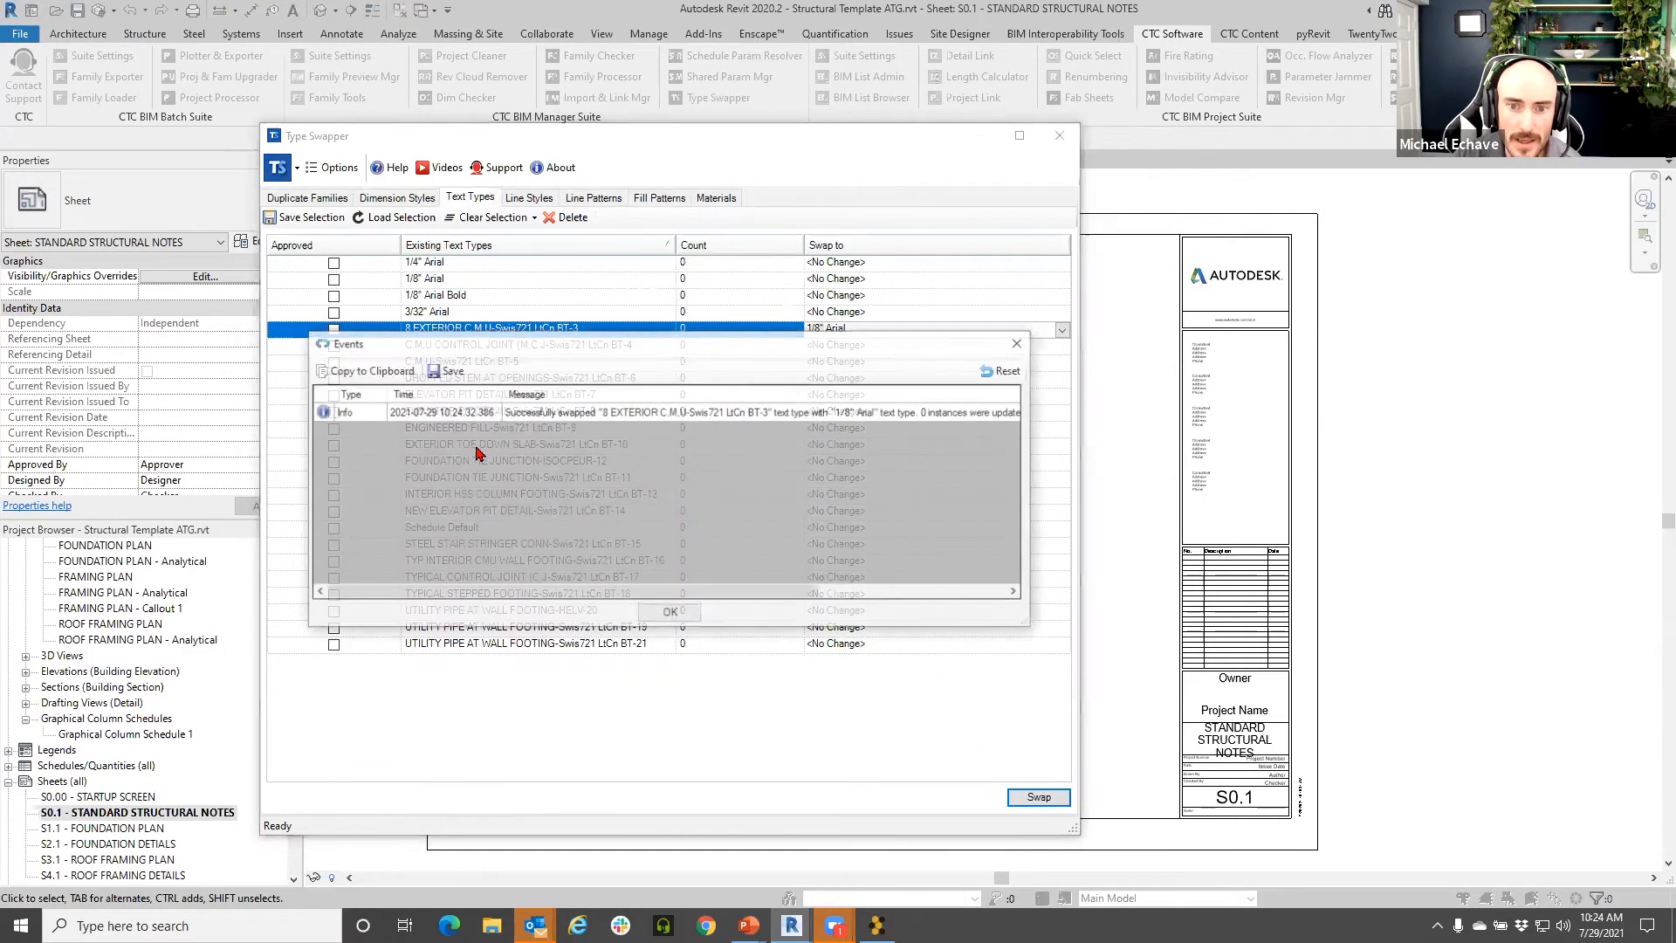
{"action": "left_click", "coordinate": [669, 614]}
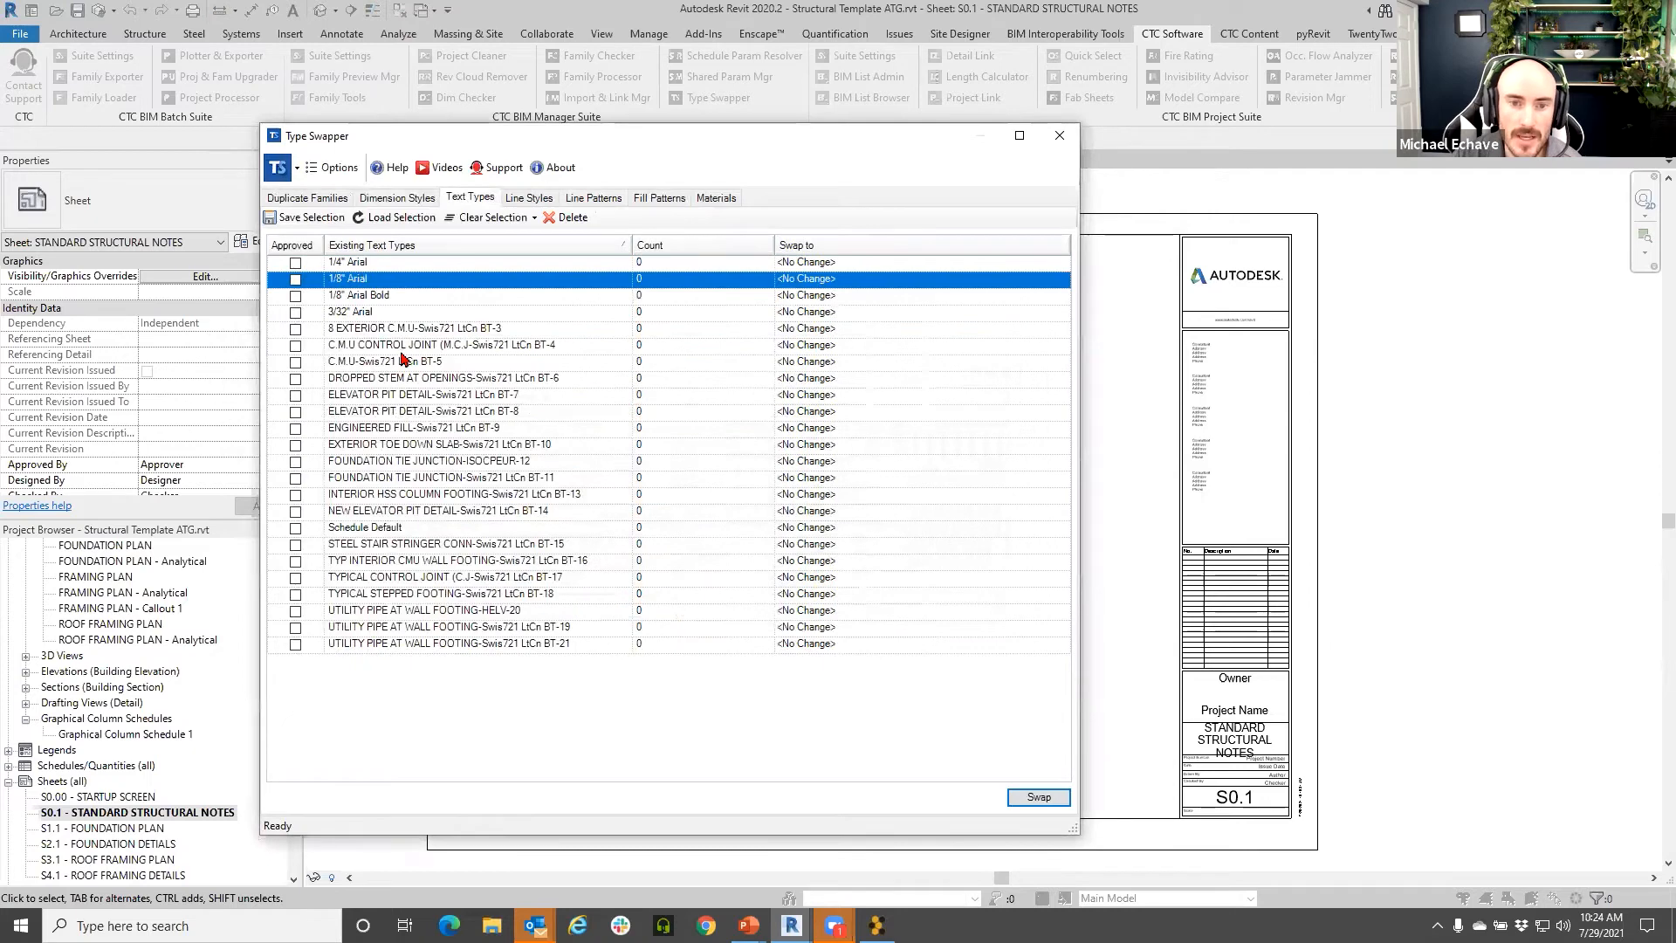
- Delete the BT-3 text type, then select the C.M.U CONTROL JOINT text type
{"action": "left_click", "coordinate": [566, 217]}
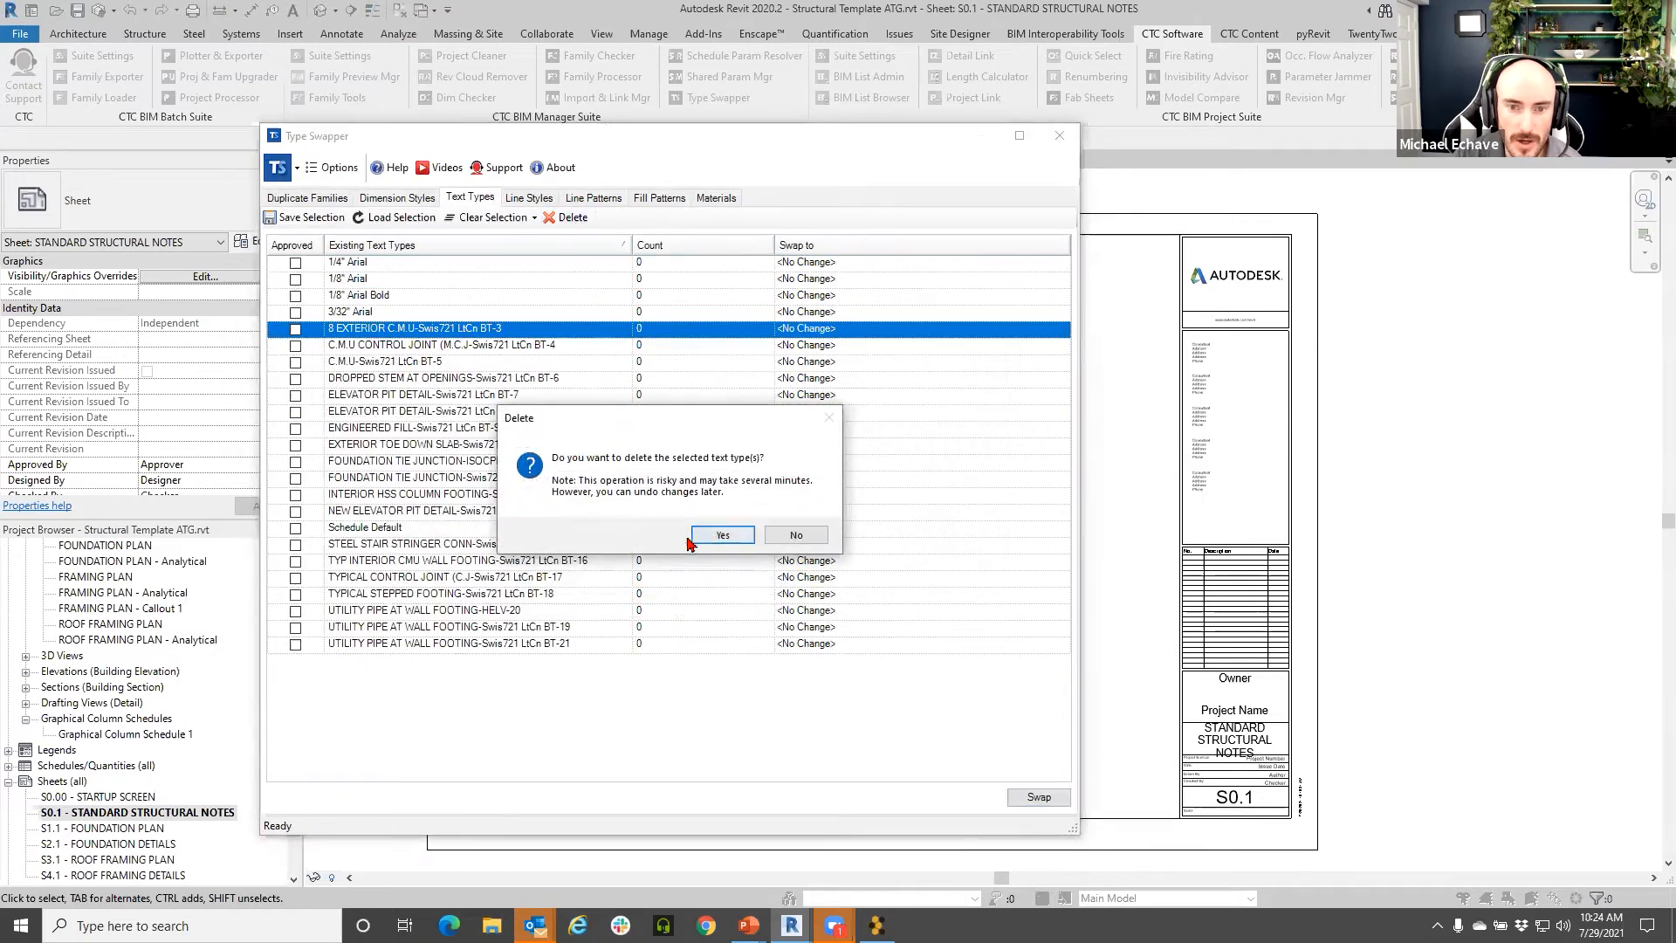
{"action": "left_click", "coordinate": [718, 539]}
{"action": "left_click", "coordinate": [670, 610]}
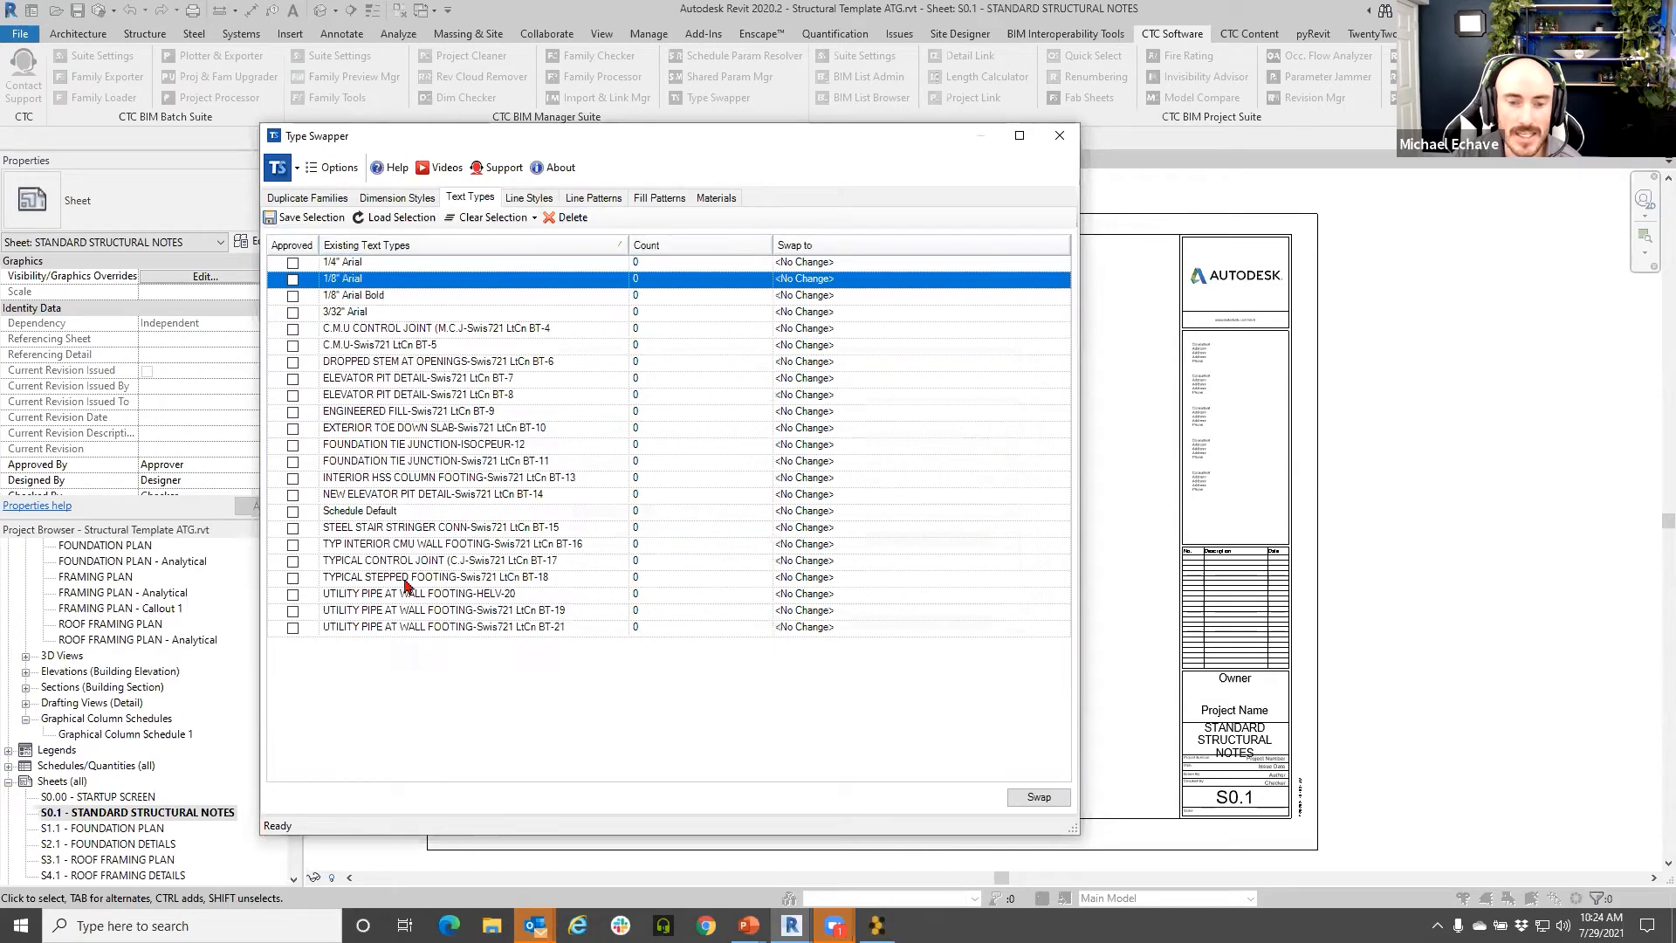
{"action": "left_click", "coordinate": [398, 329]}
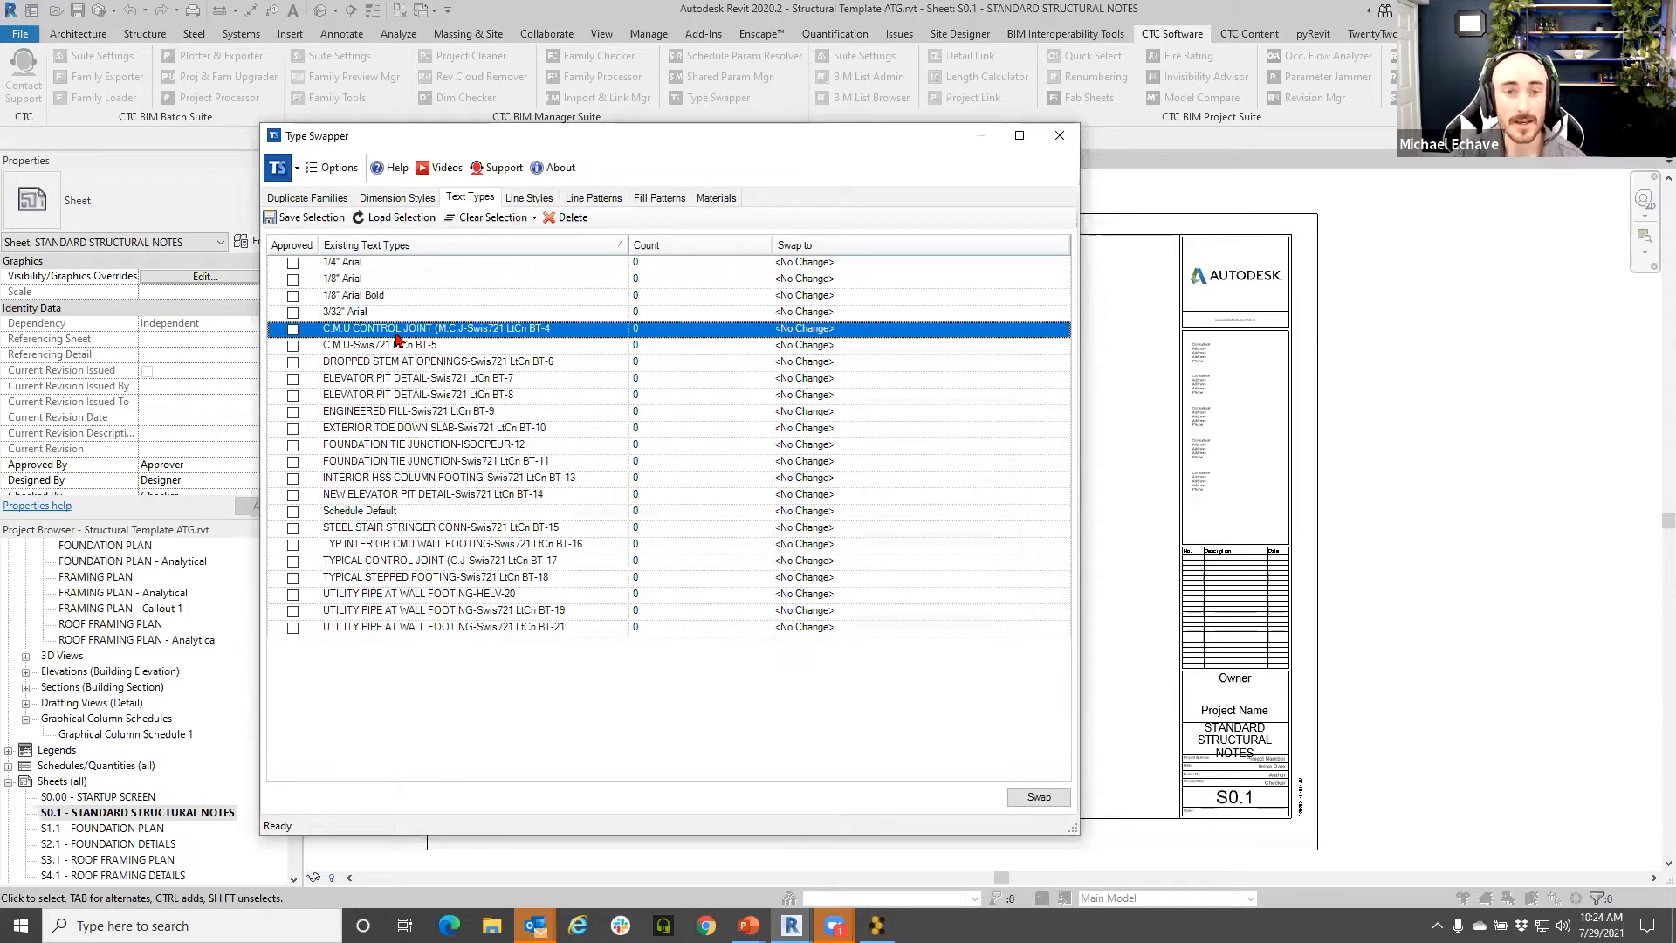
- In the Line Styles list, delete the A-WALL-FRAM-PATT line style
{"action": "left_click", "coordinate": [529, 197]}
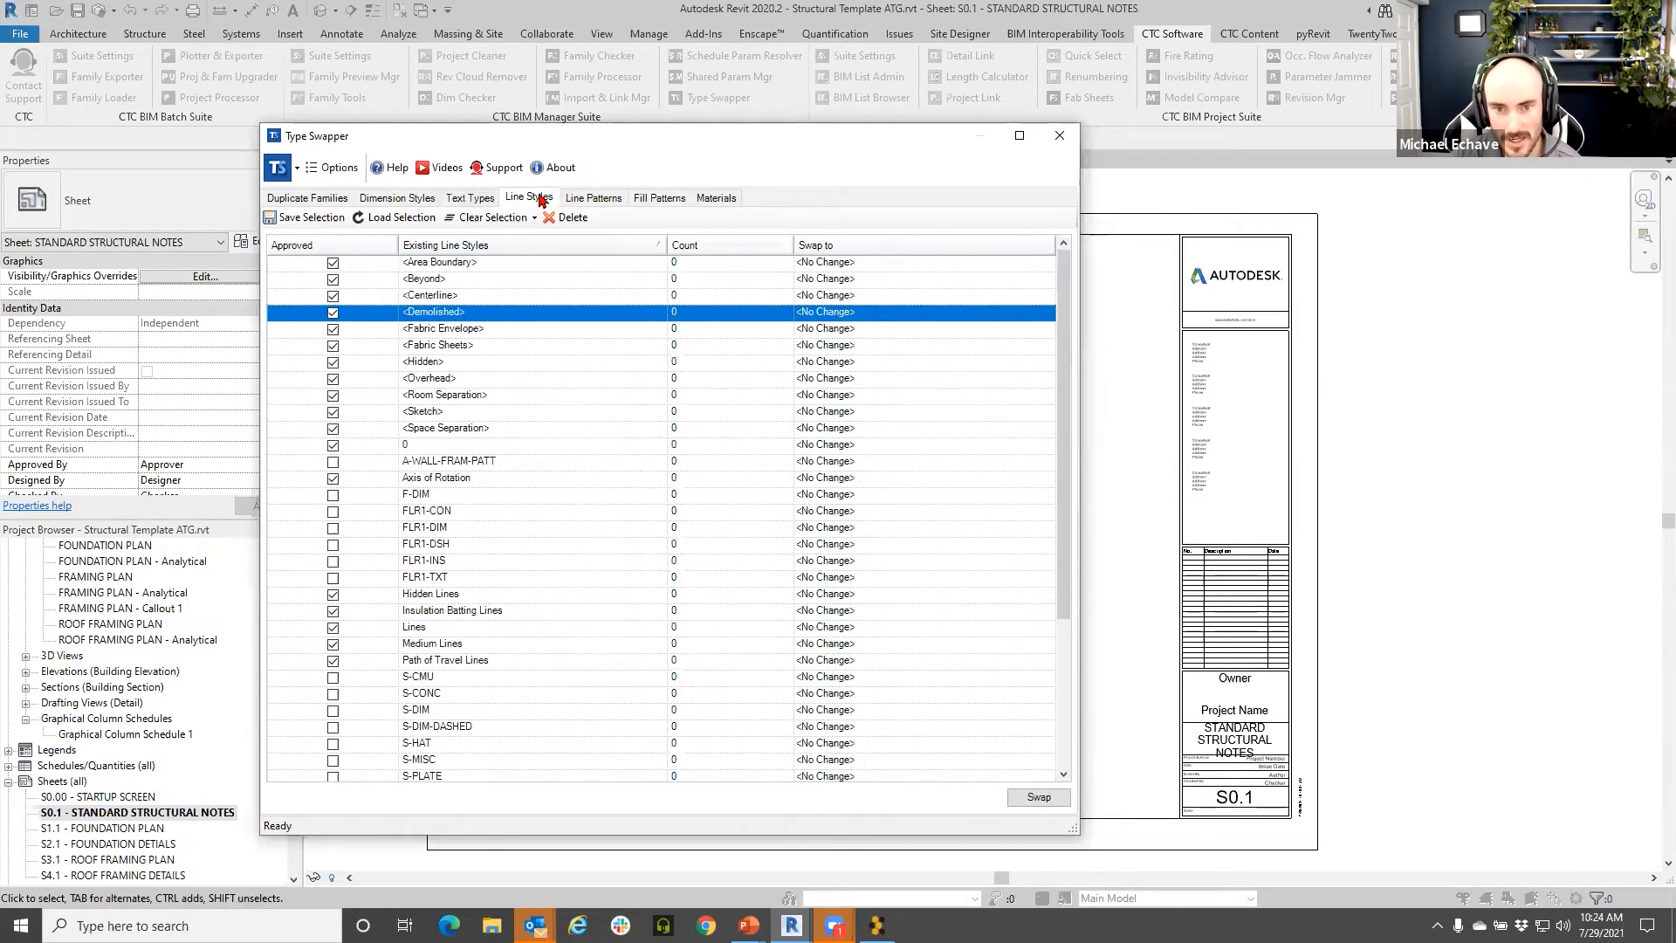
{"action": "scroll", "coordinate": [531, 513], "scroll_direction": "down", "scroll_amount": 3}
{"action": "scroll", "coordinate": [515, 567], "scroll_direction": "up", "scroll_amount": 3}
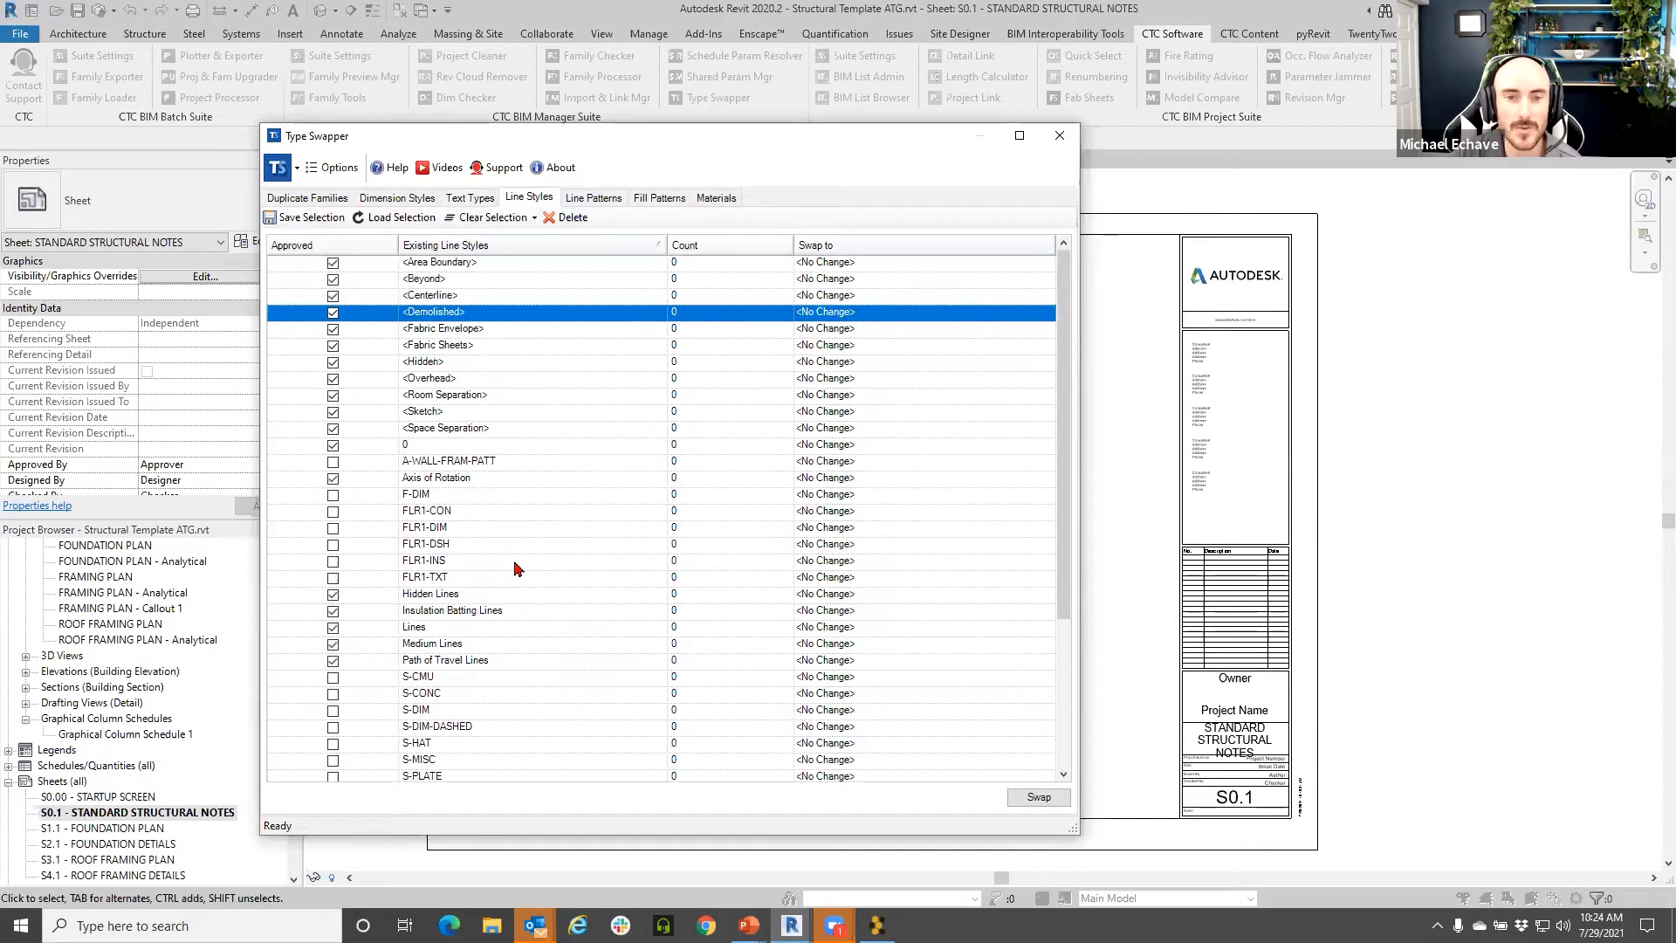
{"action": "scroll", "coordinate": [326, 386], "scroll_direction": "down", "scroll_amount": 3}
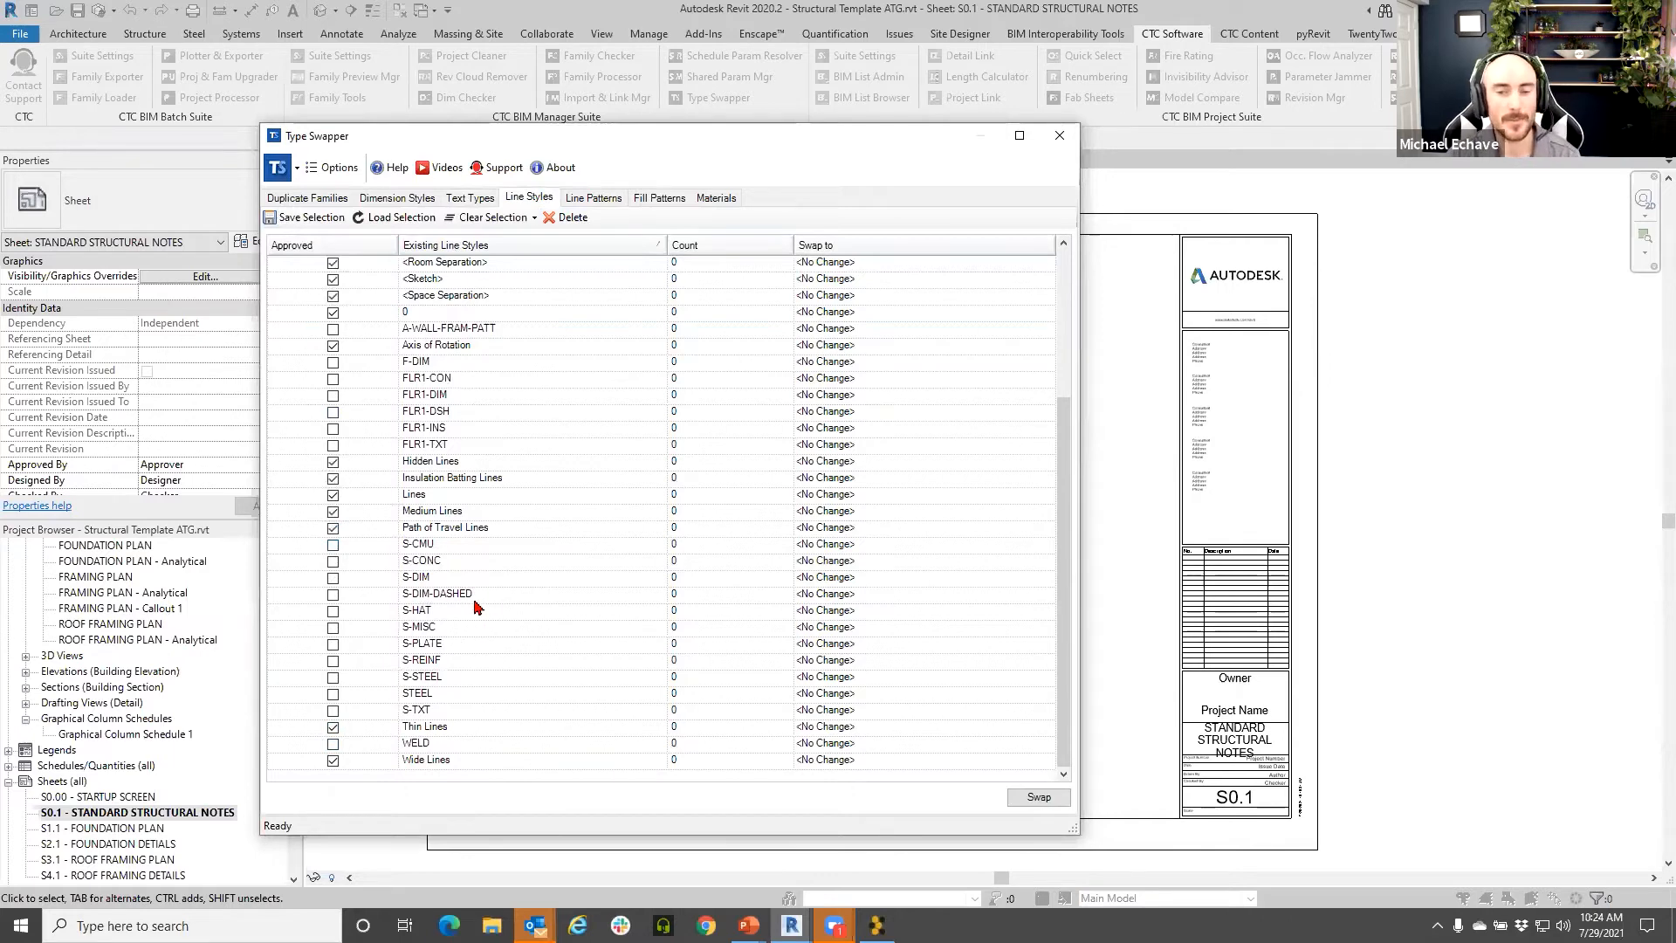
{"action": "scroll", "coordinate": [458, 587], "scroll_direction": "up", "scroll_amount": 3}
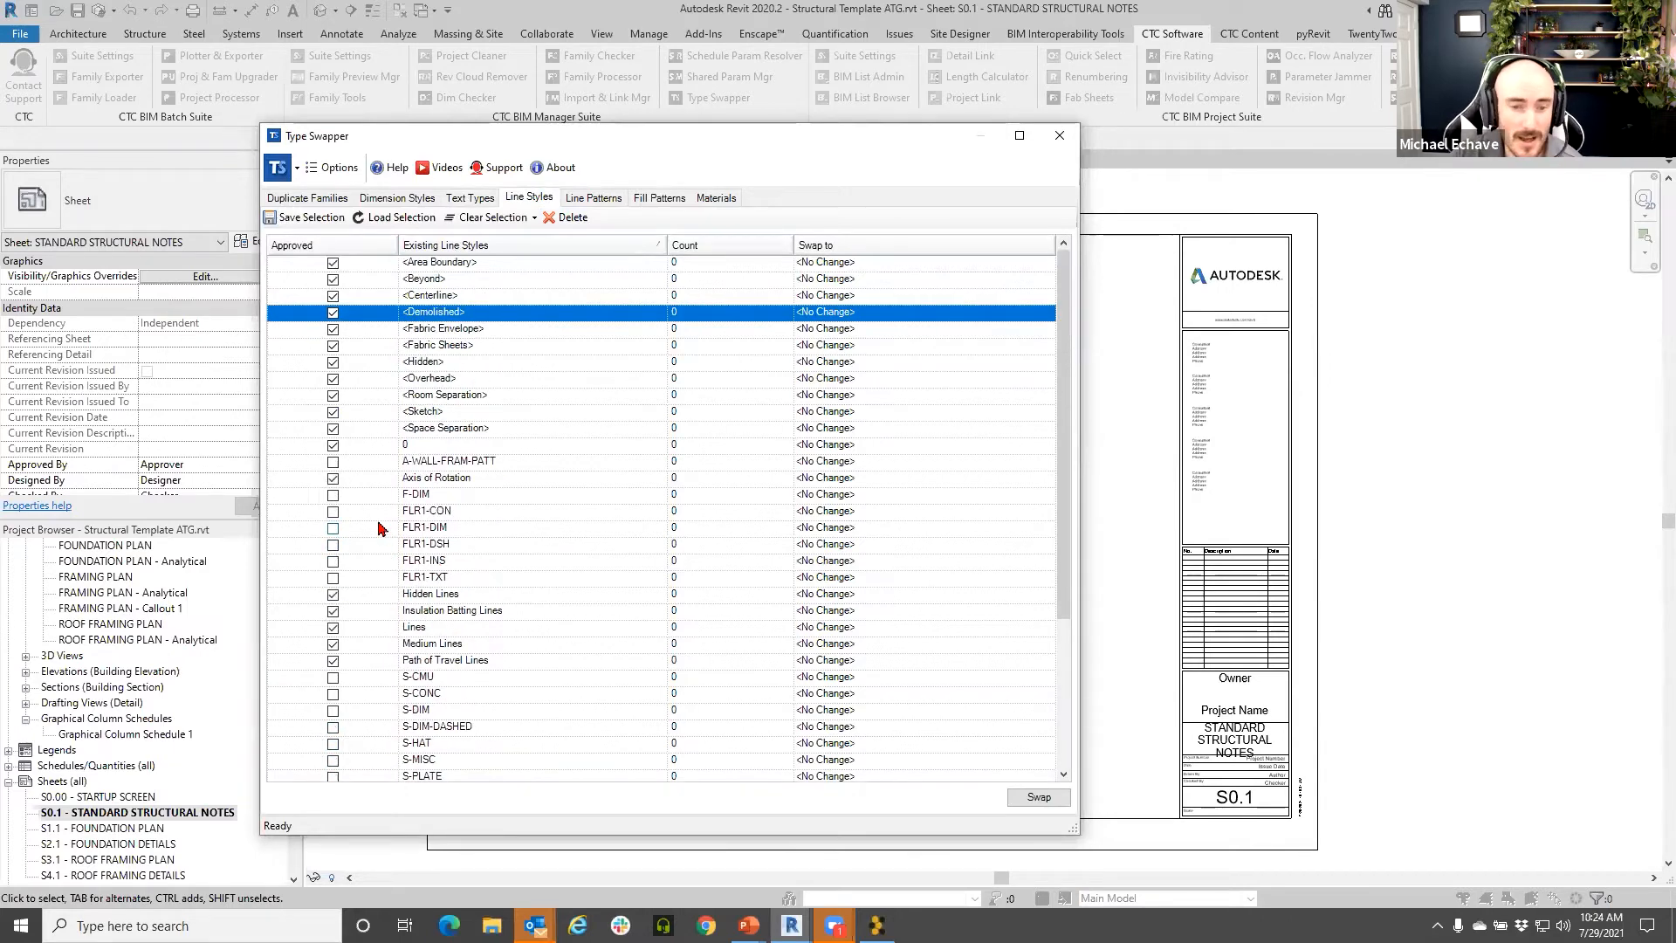
{"action": "left_click", "coordinate": [454, 467]}
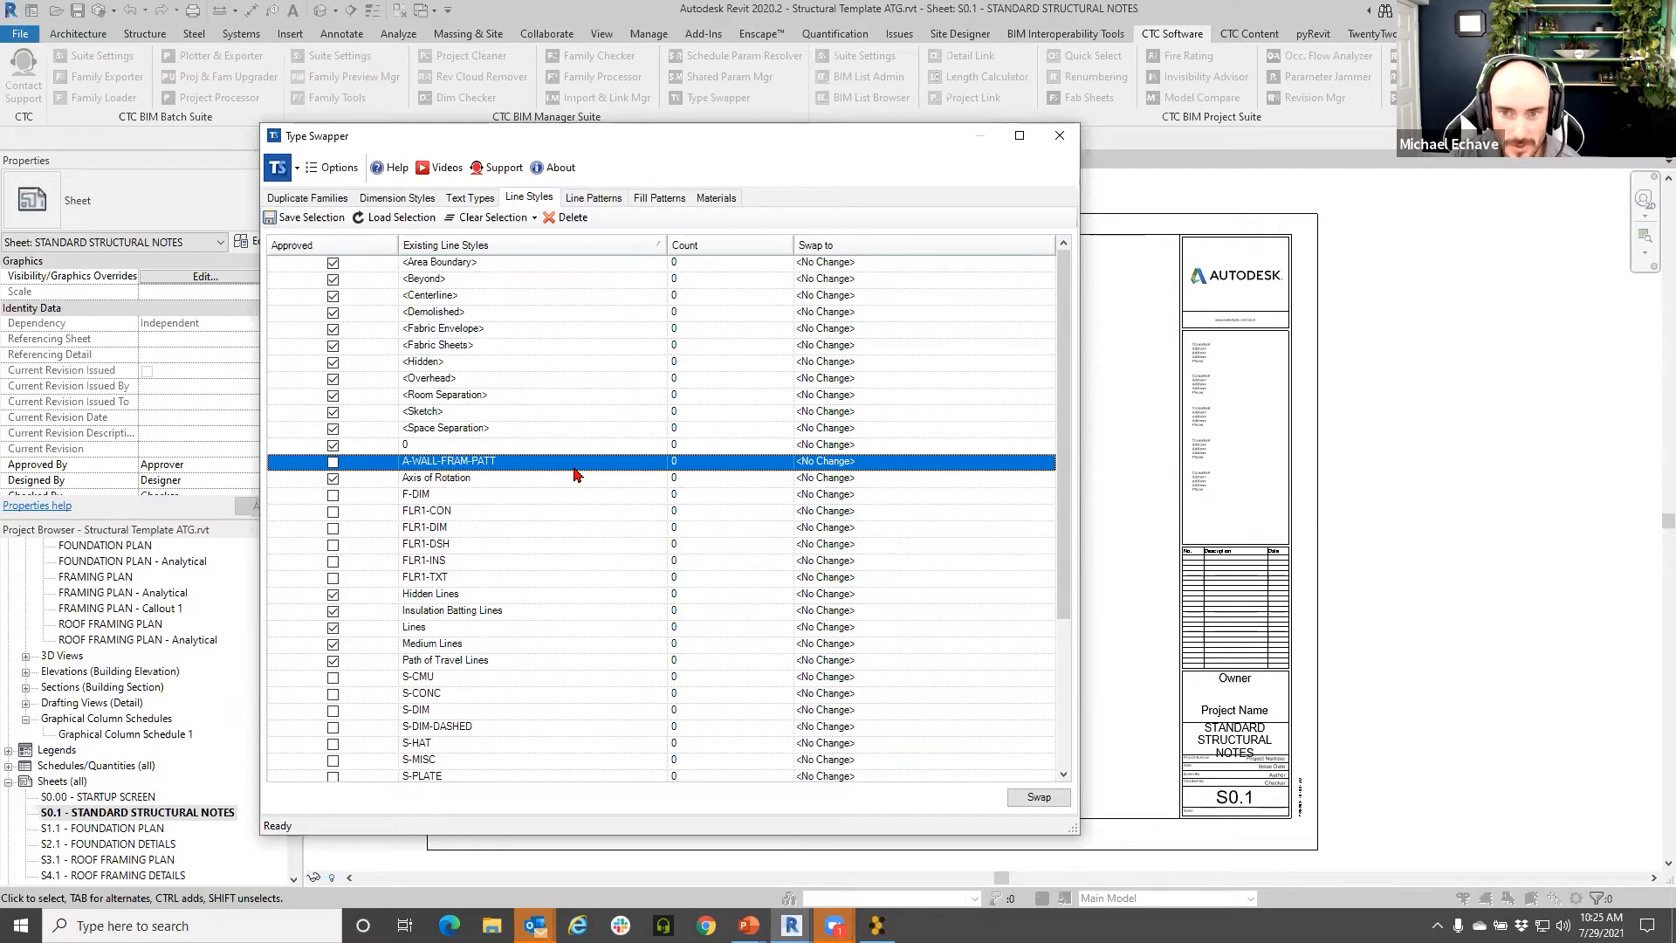
{"action": "left_click", "coordinate": [573, 218]}
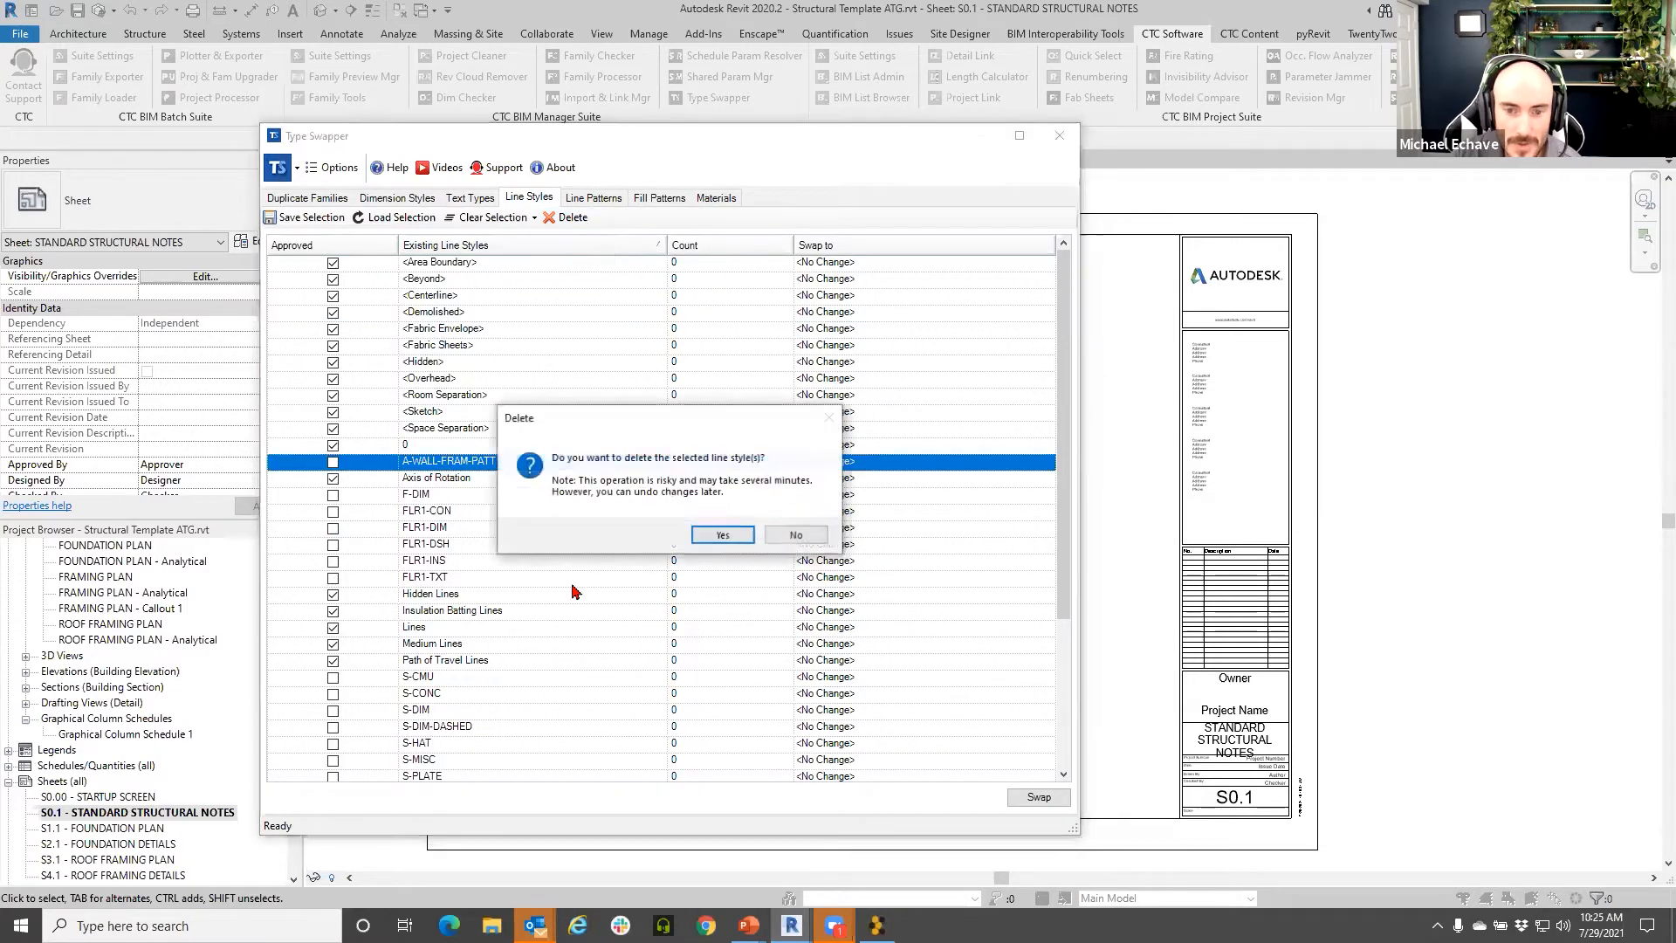
{"action": "left_click", "coordinate": [707, 537]}
{"action": "left_click", "coordinate": [668, 613]}
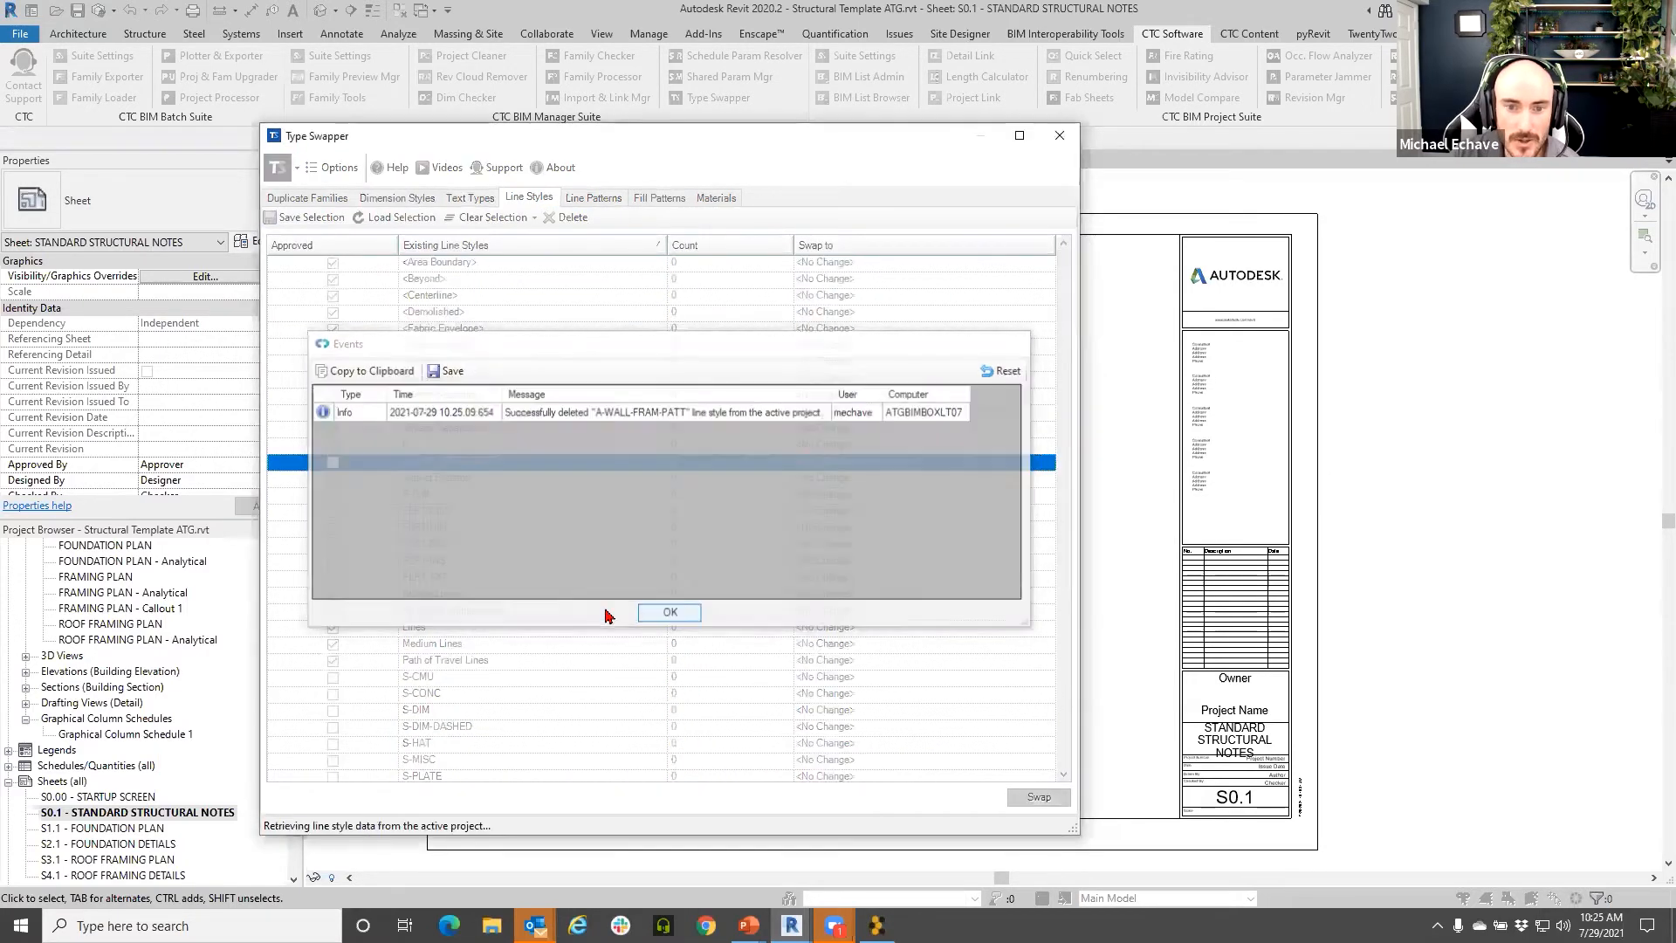
- Delete the six line styles from F-DIM through FLR1-TXT
{"action": "left_click", "coordinate": [377, 479]}
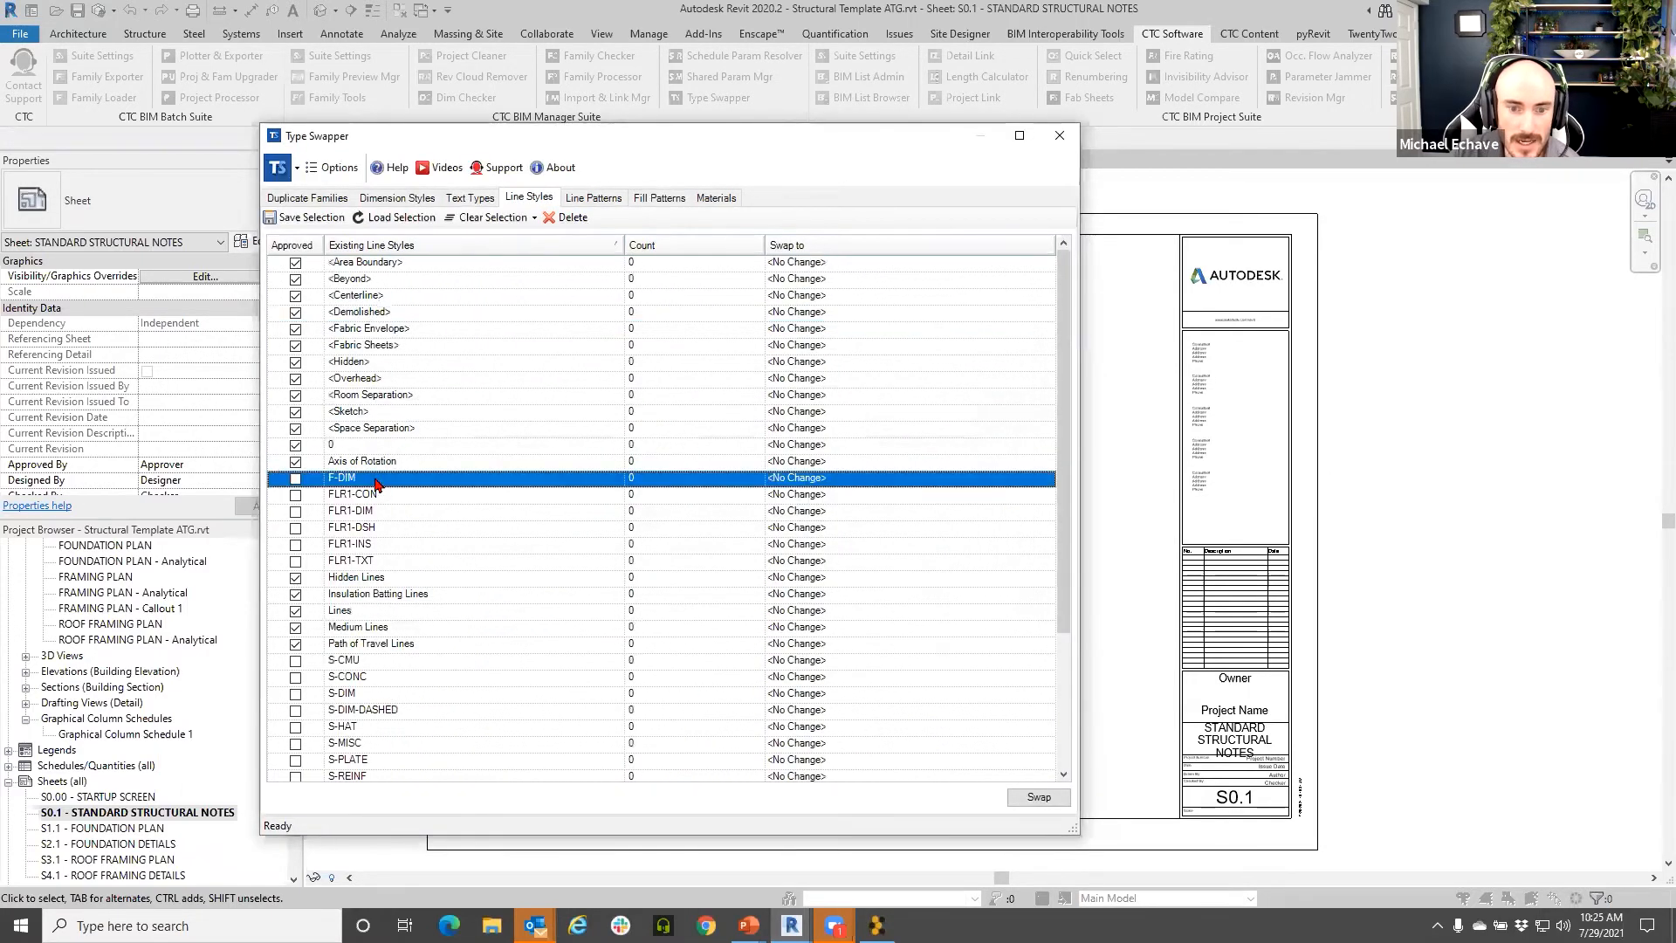
{"action": "left_click", "coordinate": [381, 563], "text": "shift"}
{"action": "key", "text": "Caps_Lock"}
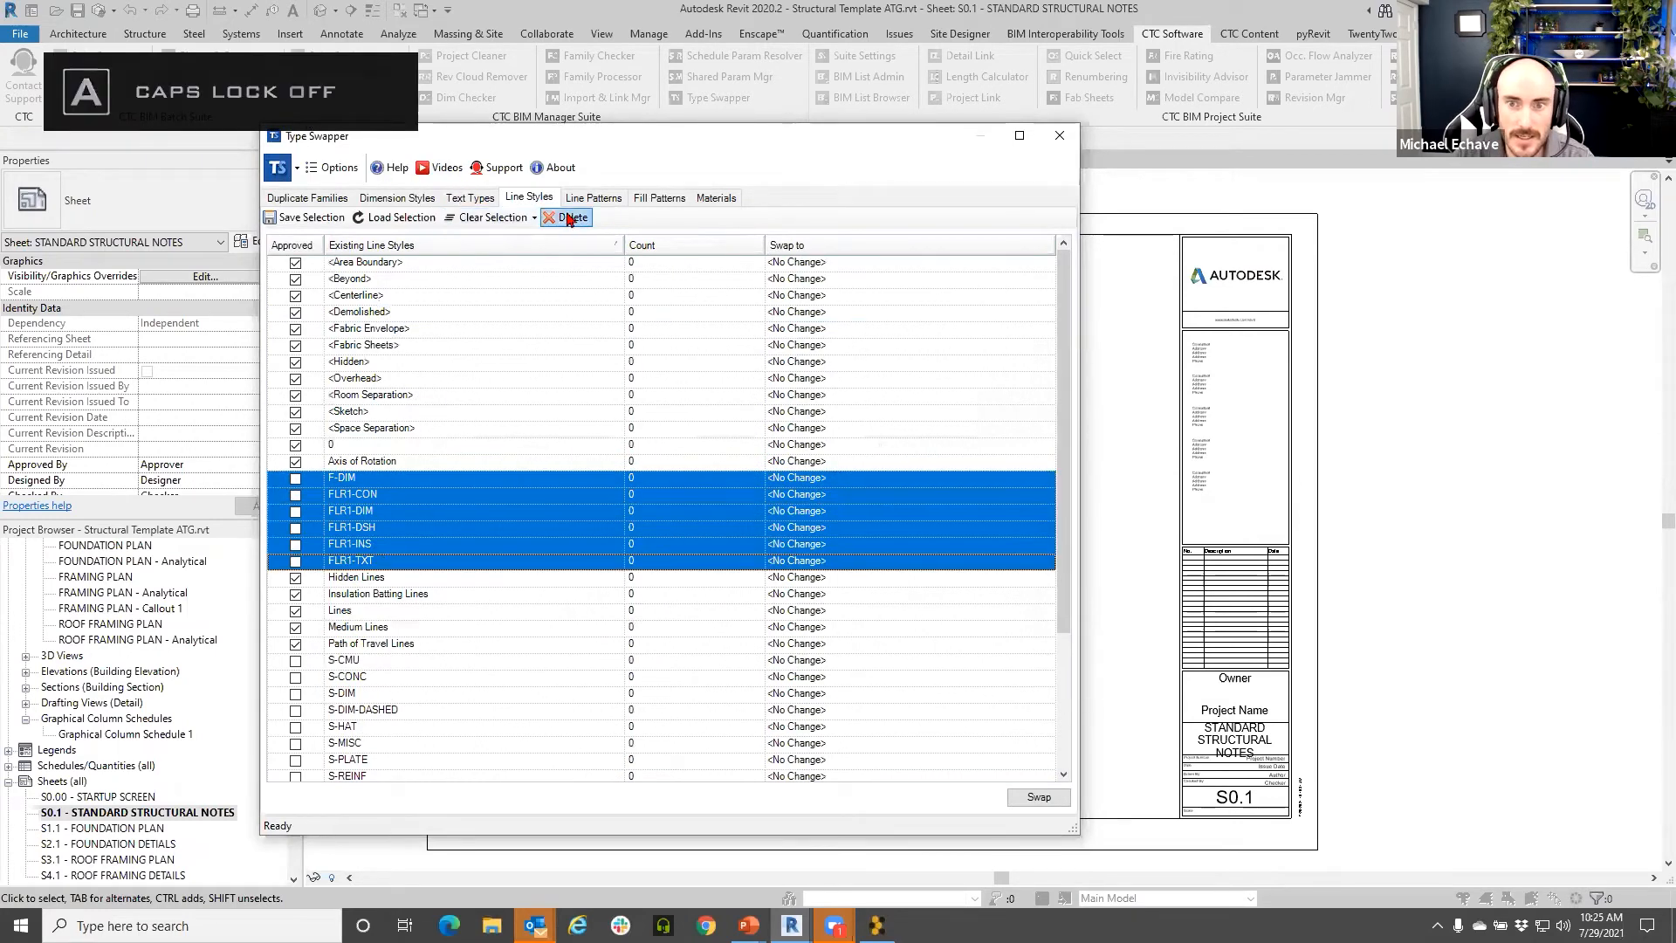
{"action": "left_click", "coordinate": [567, 217]}
{"action": "left_click", "coordinate": [709, 537]}
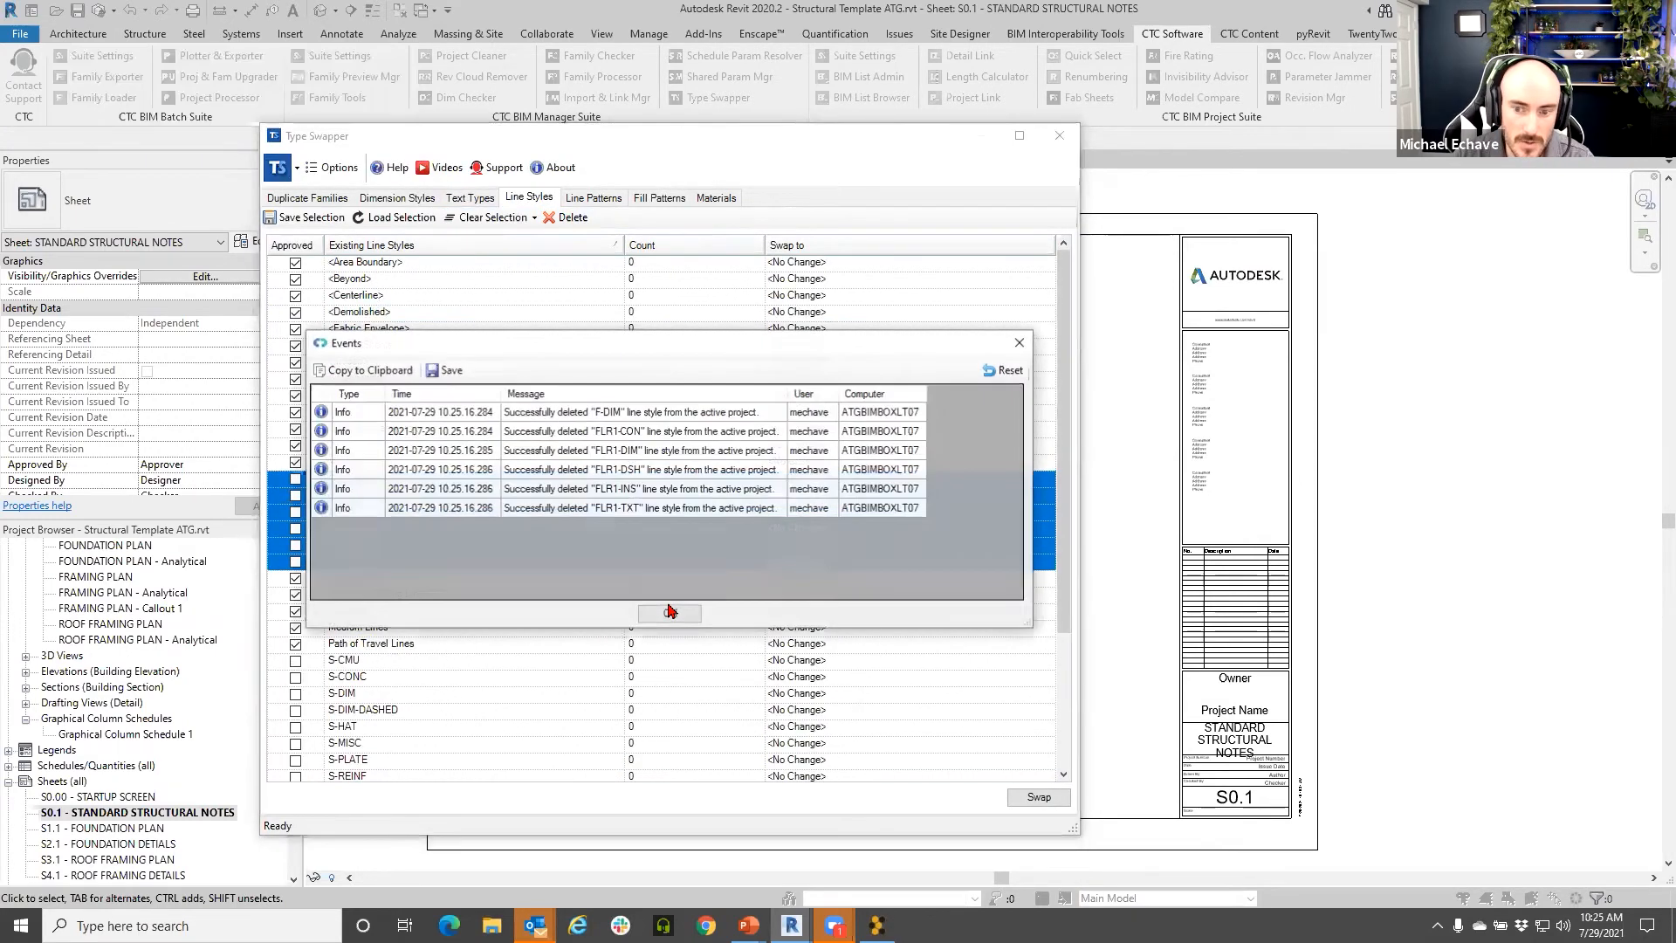
{"action": "left_click", "coordinate": [668, 612]}
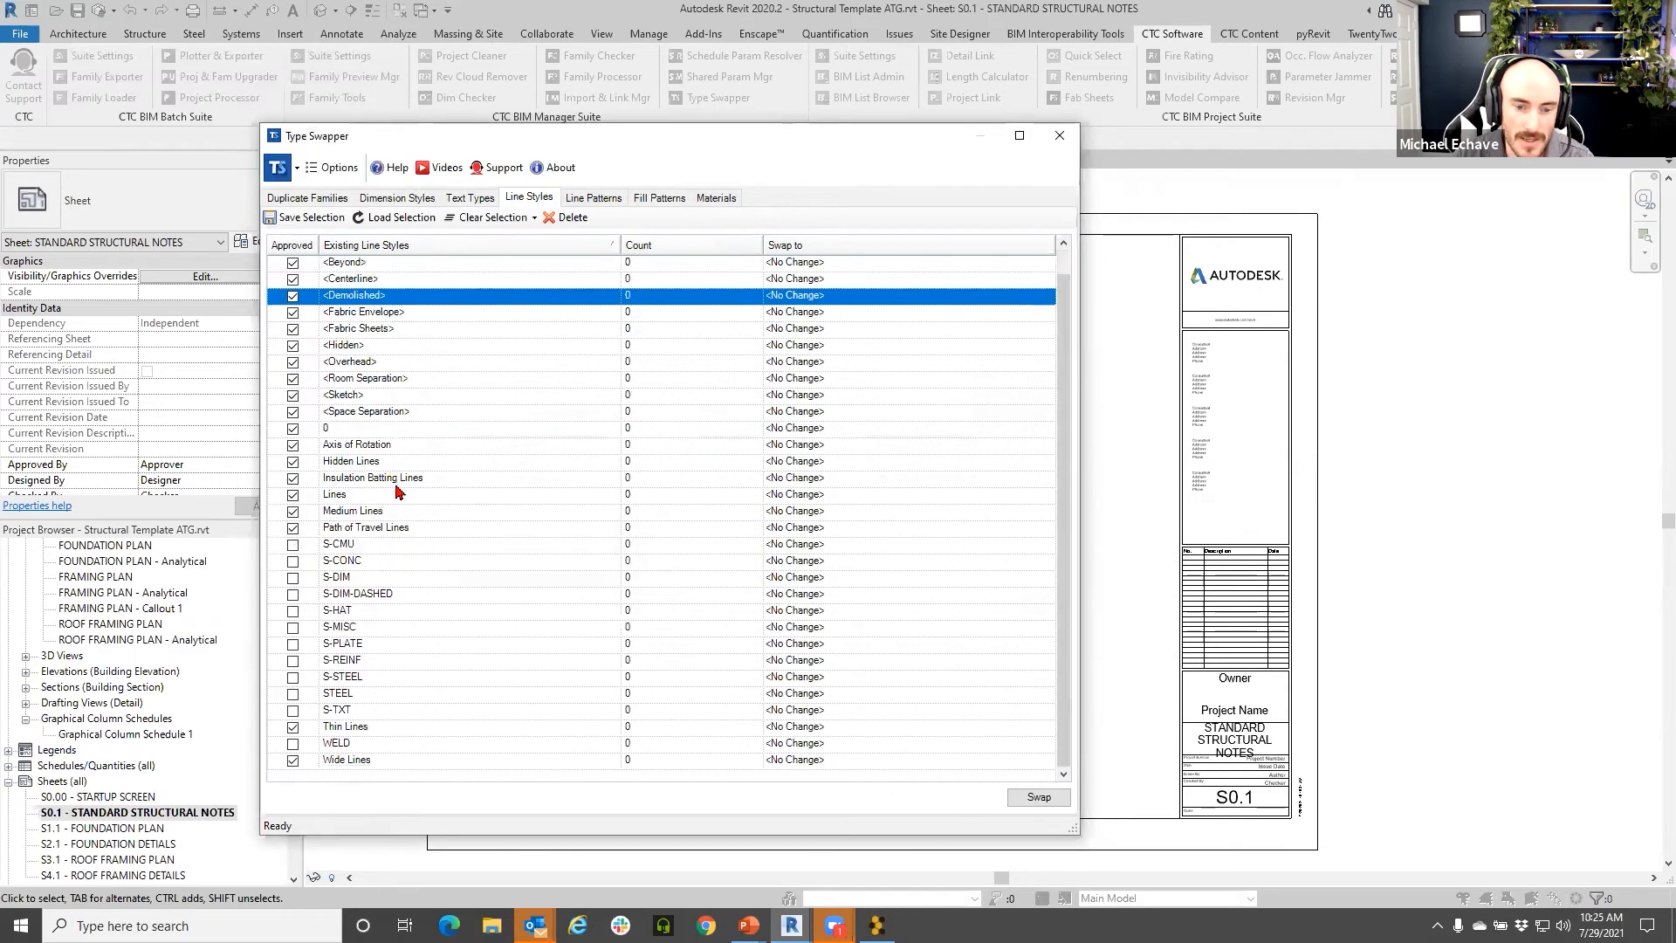
- Delete the S- line styles from S-CMU through S-TXT
{"action": "left_click", "coordinate": [398, 560]}
{"action": "left_click", "coordinate": [398, 544]}
{"action": "left_click", "coordinate": [347, 711], "text": "shift"}
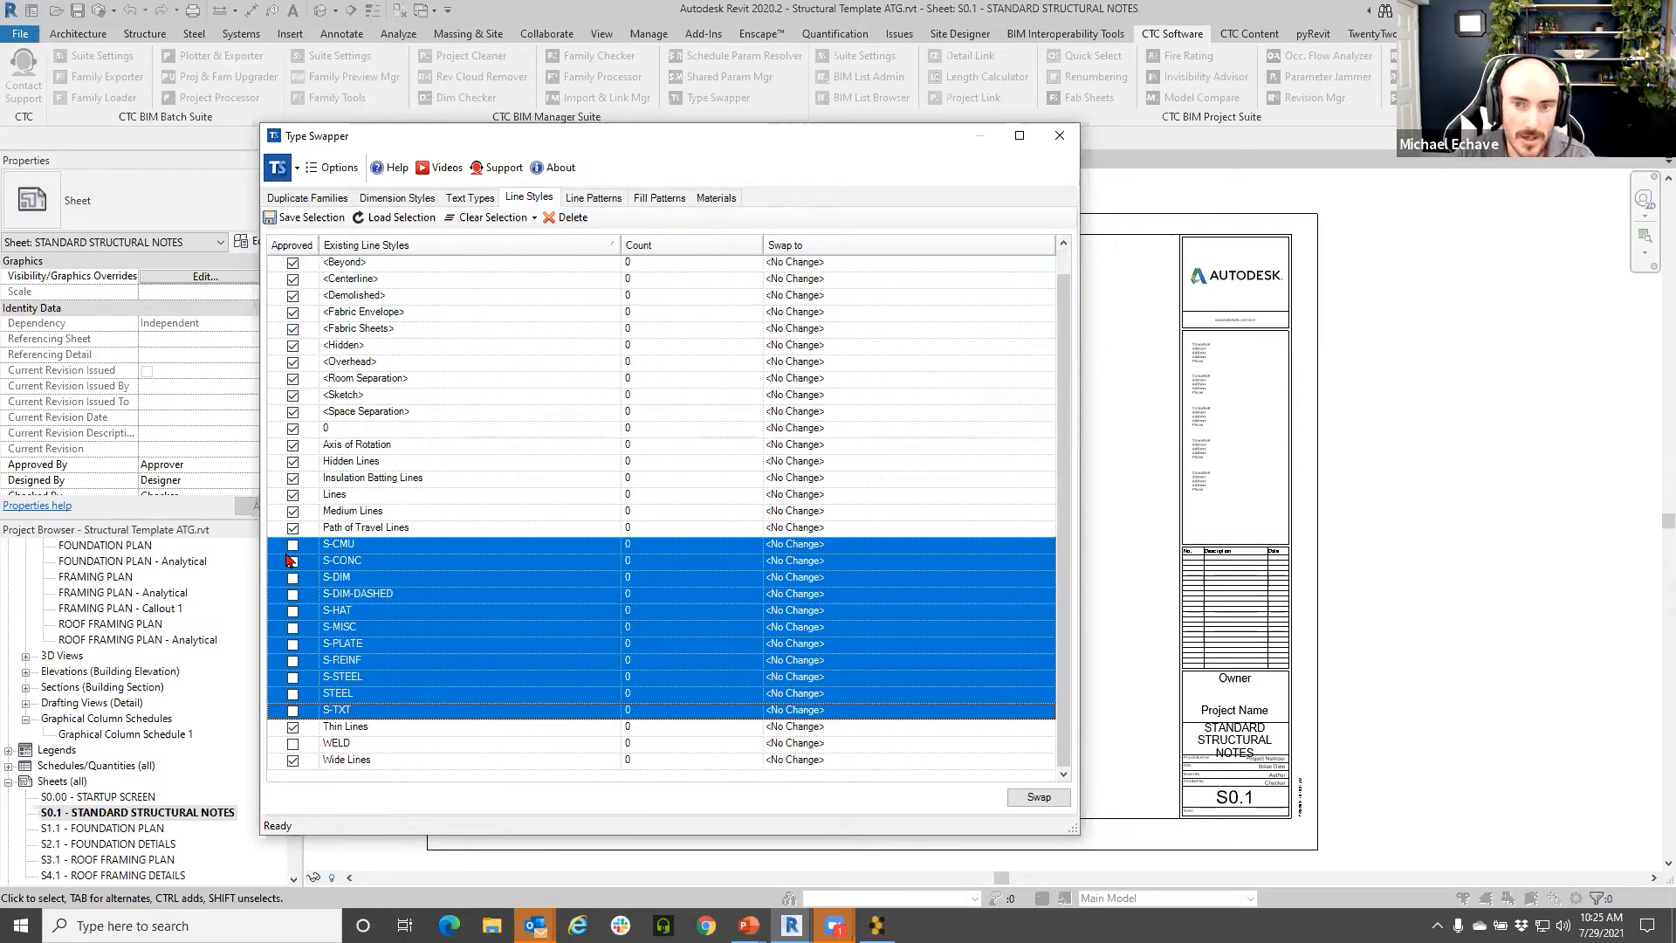
{"action": "left_click", "coordinate": [565, 220]}
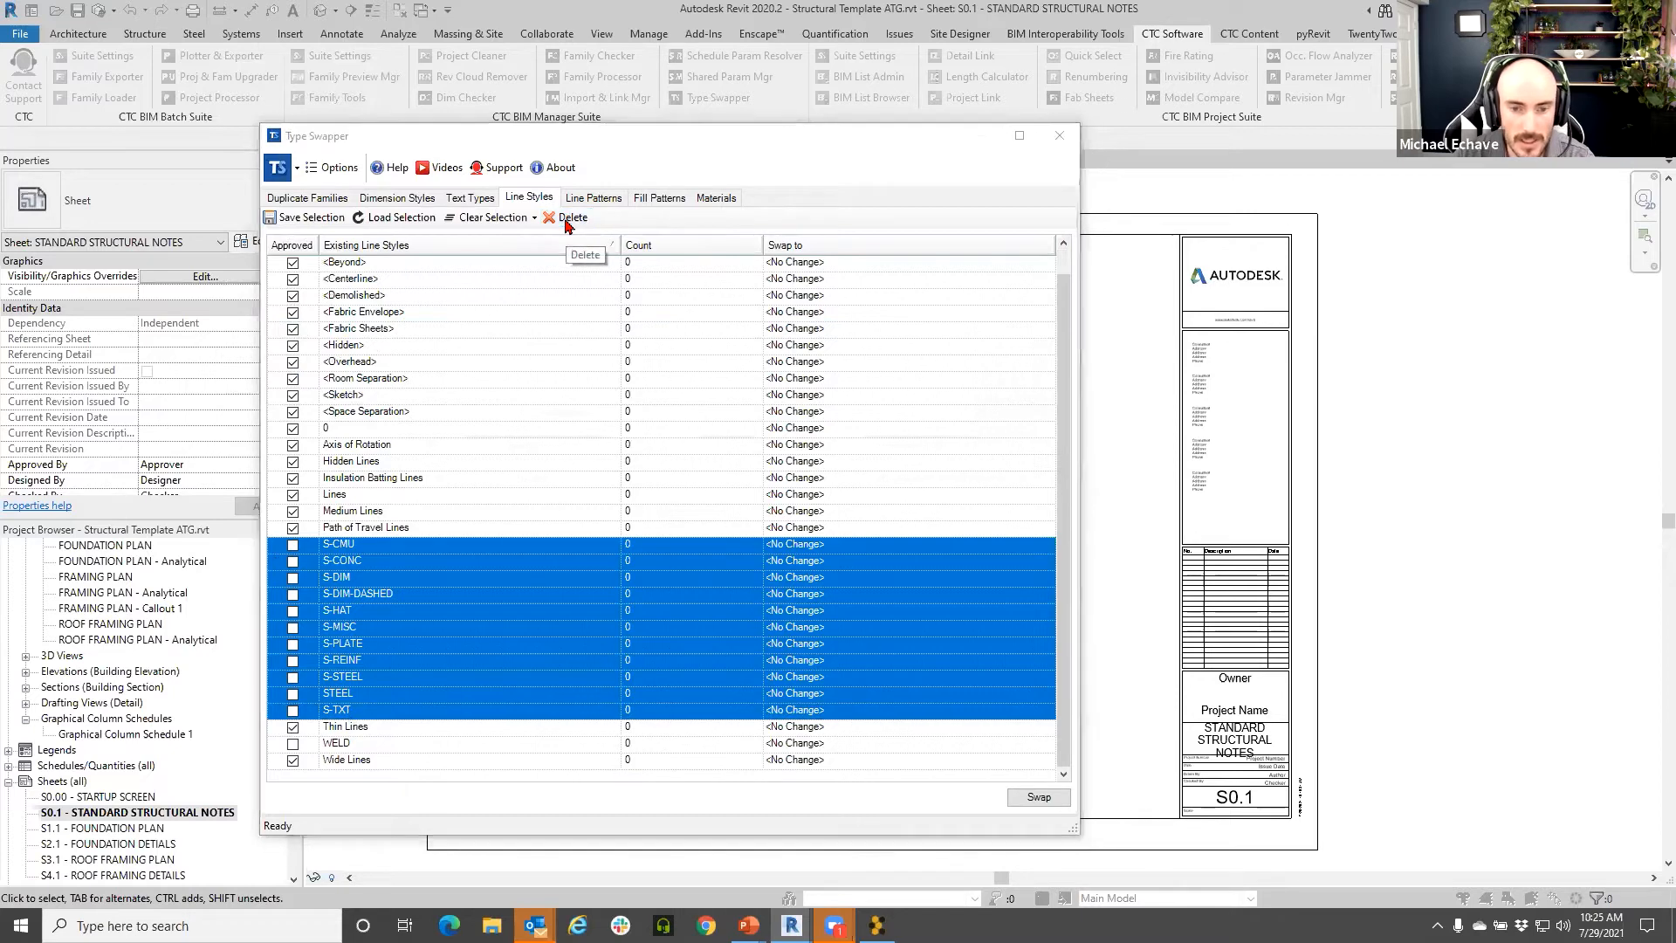
{"action": "left_click", "coordinate": [722, 538]}
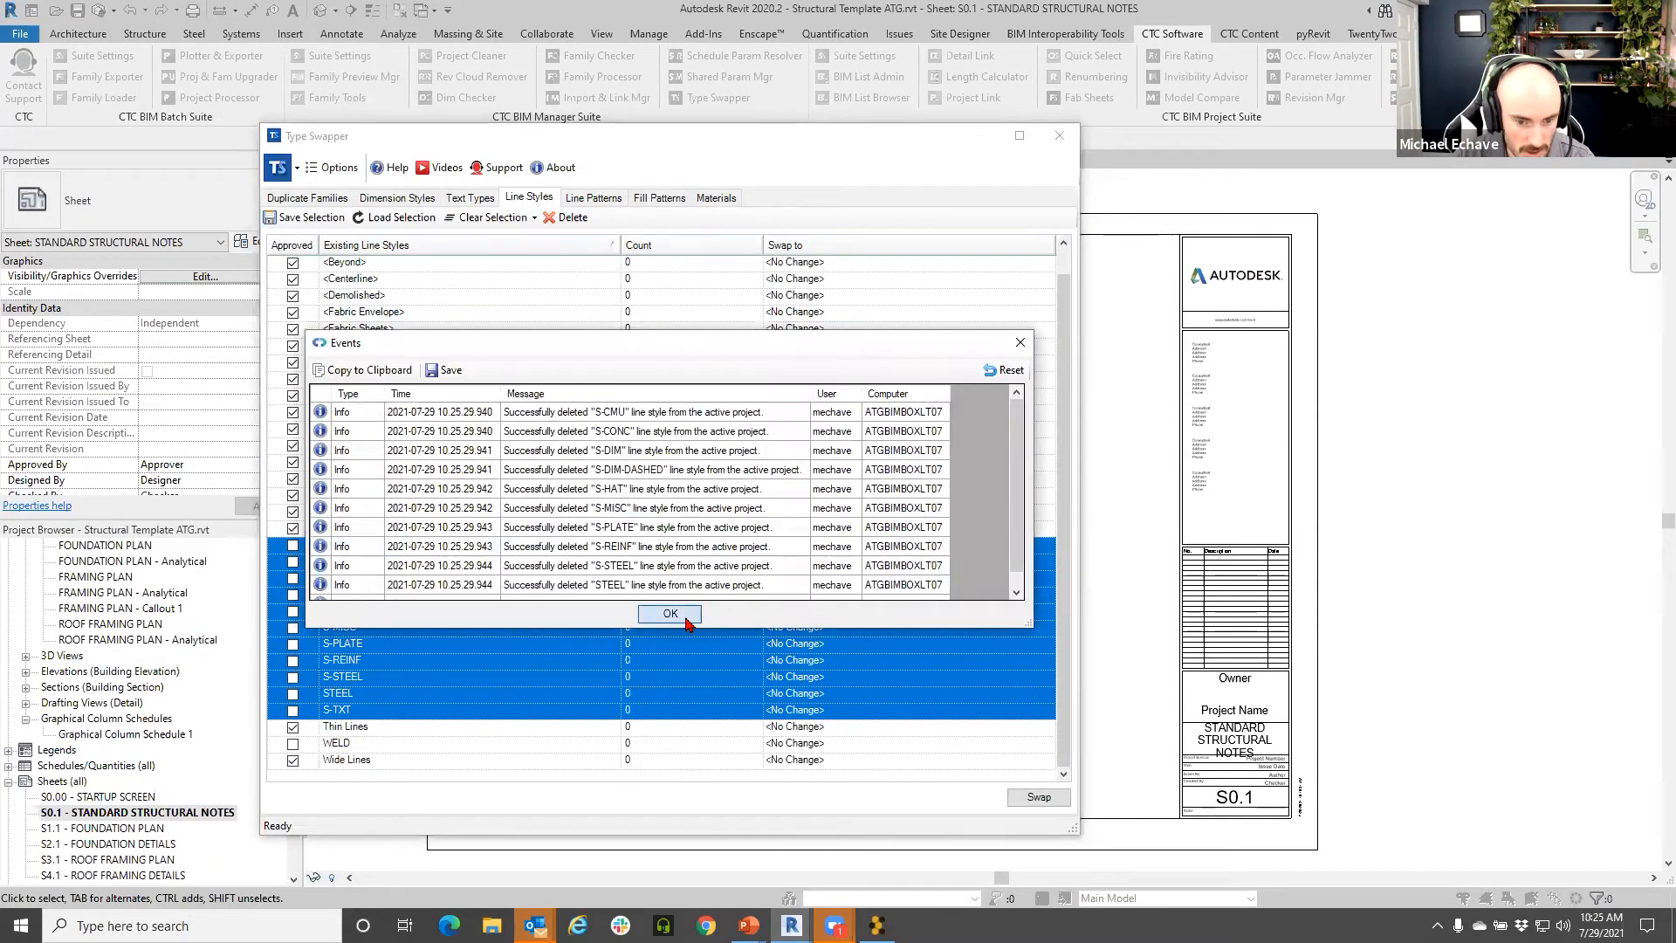
{"action": "left_click", "coordinate": [669, 611]}
- Delete the WELD line style
{"action": "left_click", "coordinate": [375, 580]}
{"action": "left_click", "coordinate": [569, 220]}
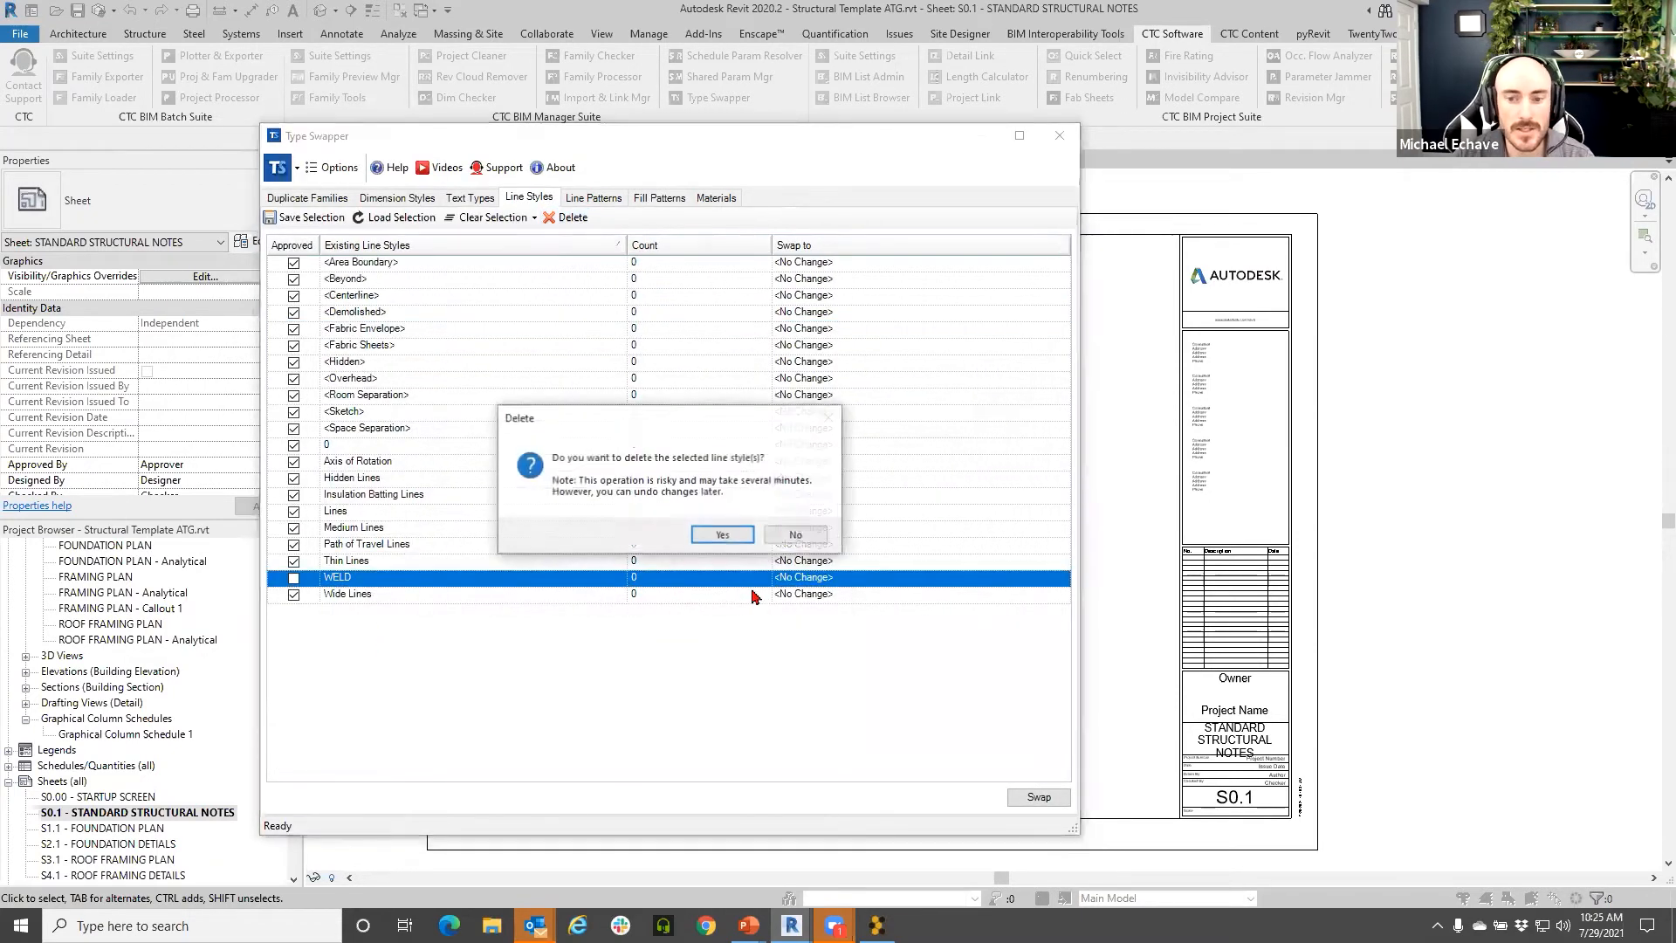
{"action": "left_click", "coordinate": [715, 539]}
{"action": "left_click", "coordinate": [669, 614]}
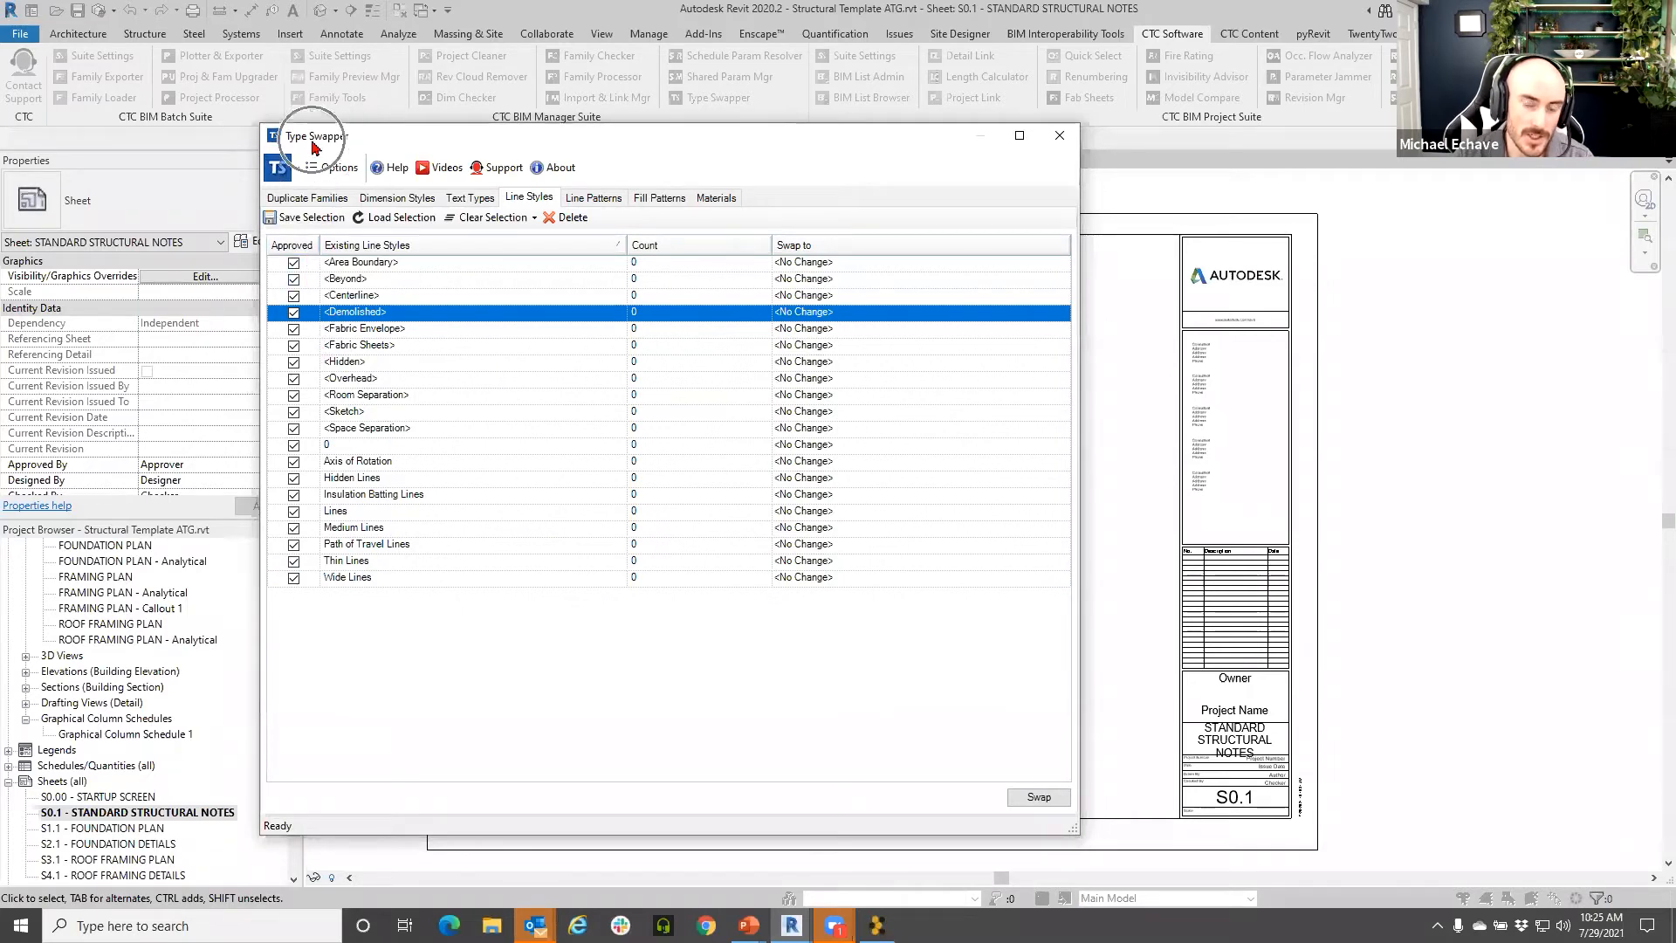
- In the Line Patterns list, select the IMPORT pattern block, then close Type Swapper
{"action": "left_click", "coordinate": [598, 201]}
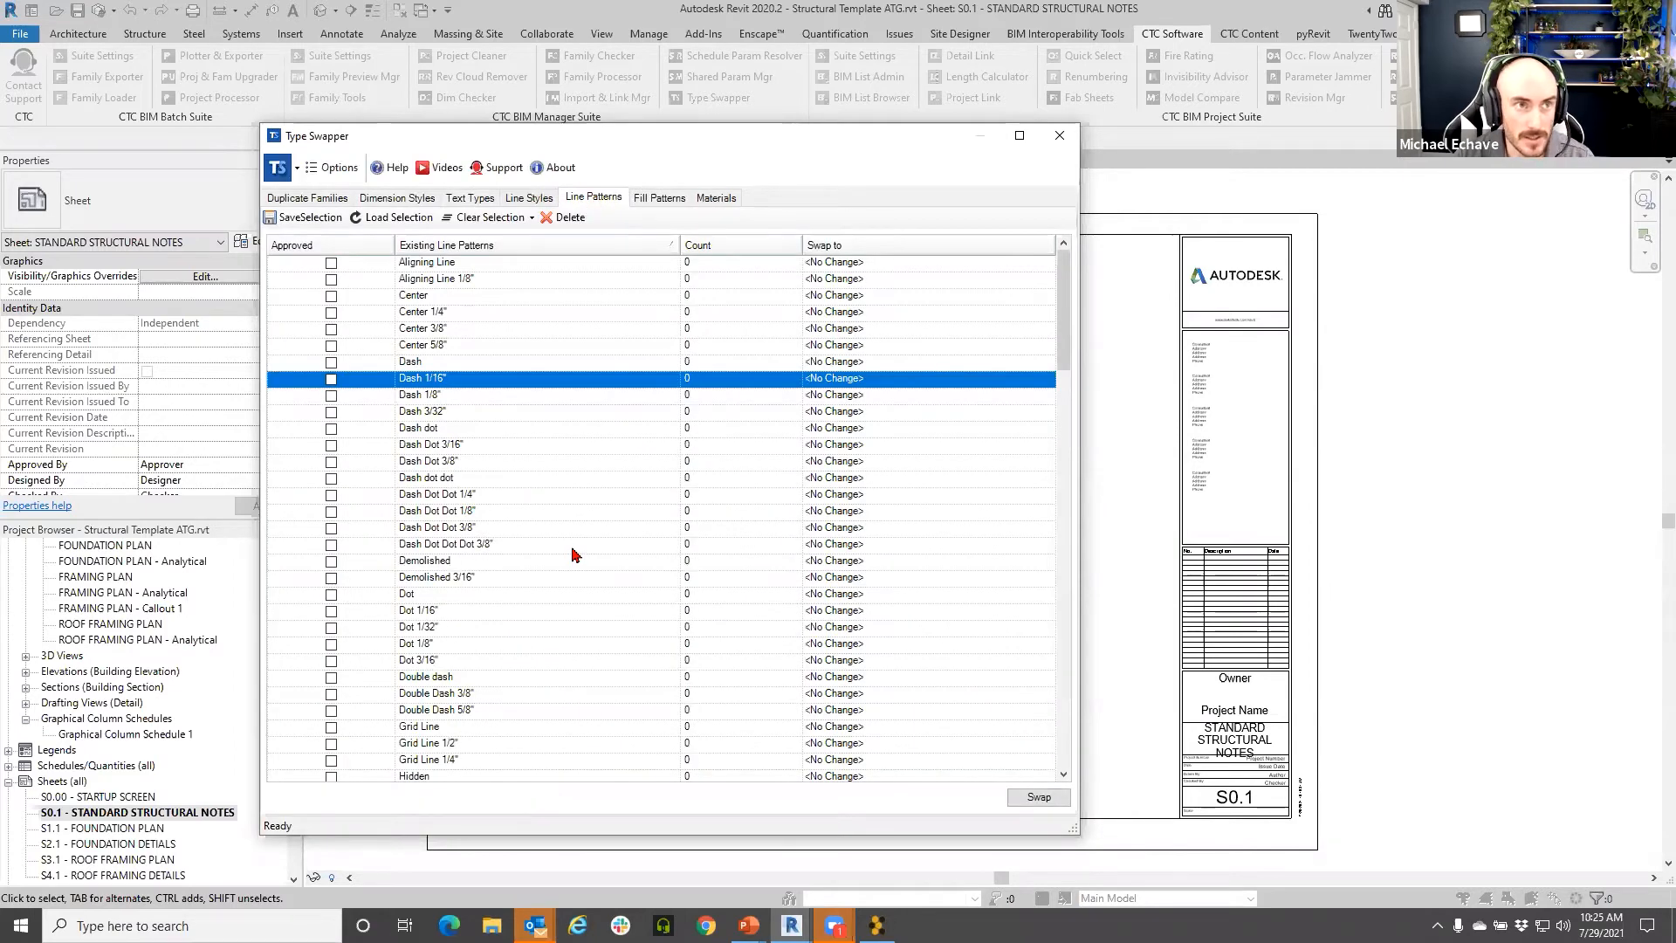
{"action": "left_click_drag", "start_coordinate": [607, 125], "coordinate": [606, 30]}
{"action": "scroll", "coordinate": [503, 412], "scroll_direction": "down", "scroll_amount": 7}
{"action": "scroll", "coordinate": [503, 414], "scroll_direction": "down", "scroll_amount": 12}
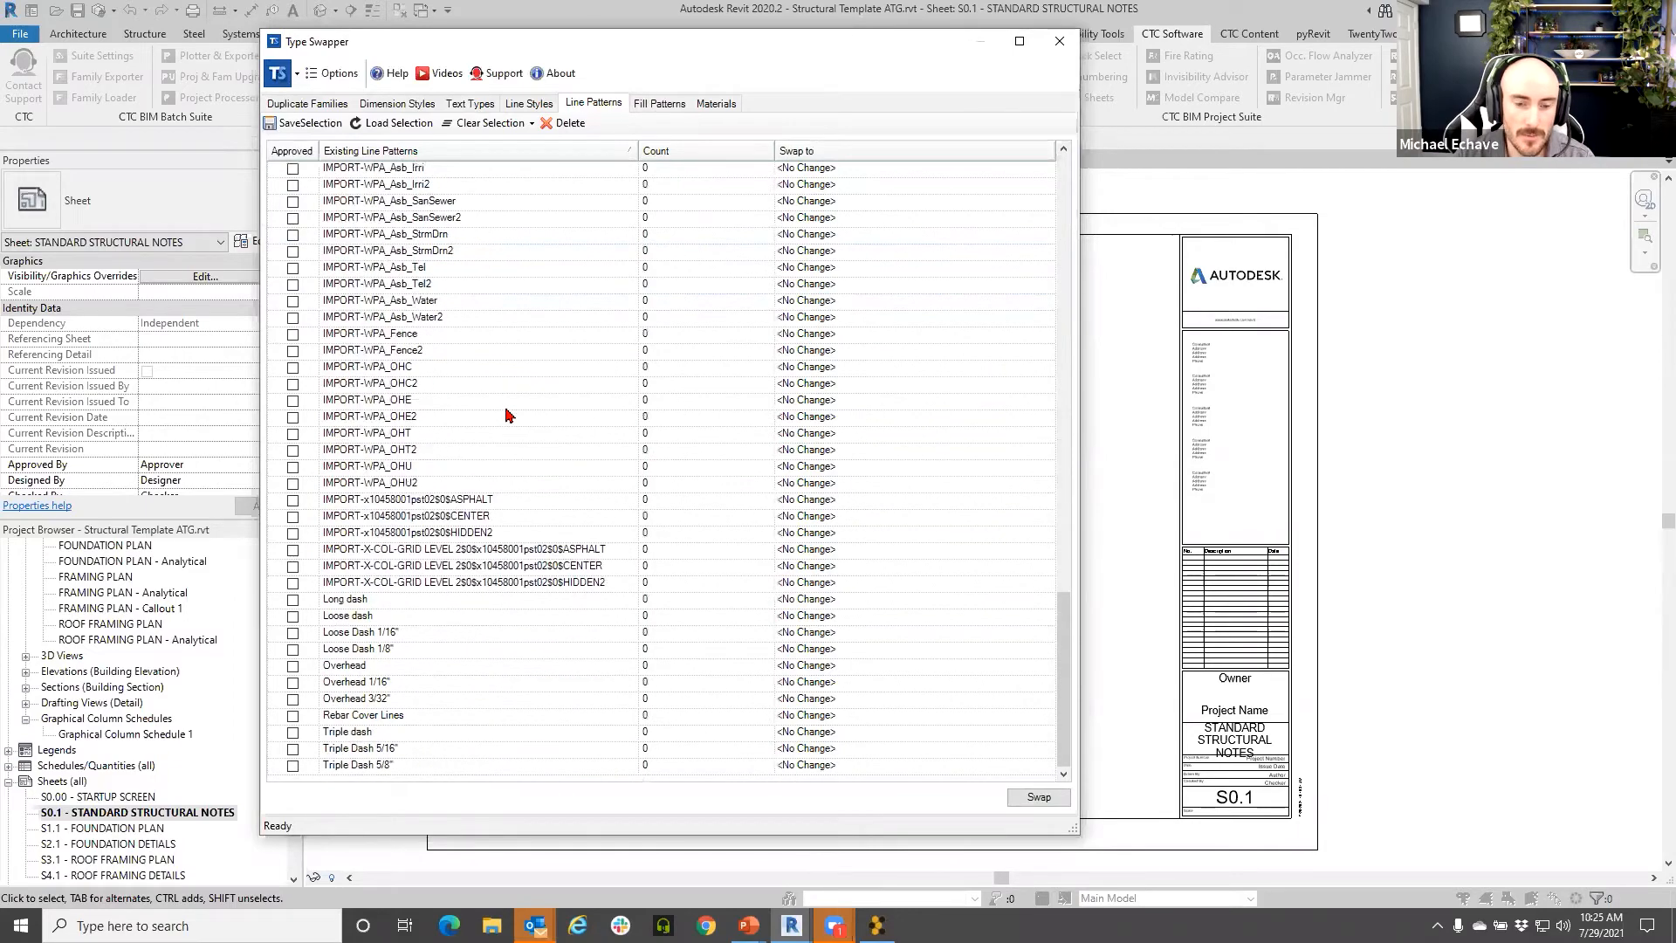
{"action": "scroll", "coordinate": [507, 417], "scroll_direction": "up", "scroll_amount": 15}
{"action": "scroll", "coordinate": [317, 496], "scroll_direction": "down", "scroll_amount": 5}
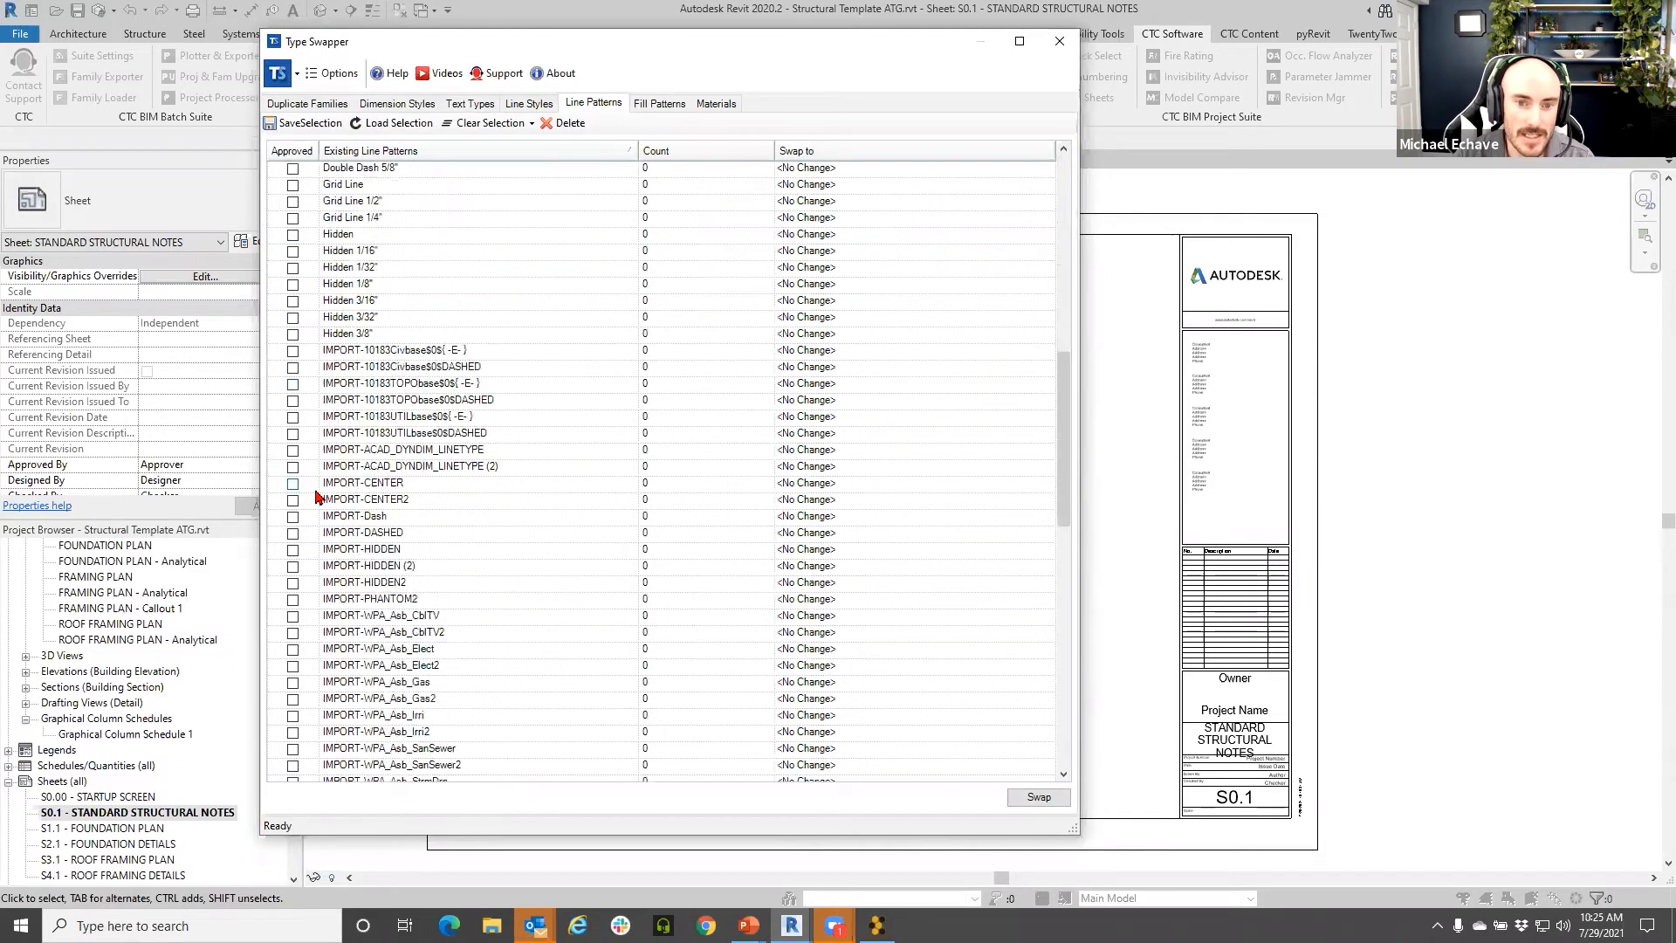
{"action": "scroll", "coordinate": [319, 495], "scroll_direction": "up", "scroll_amount": 2}
{"action": "scroll", "coordinate": [397, 458], "scroll_direction": "down", "scroll_amount": 8}
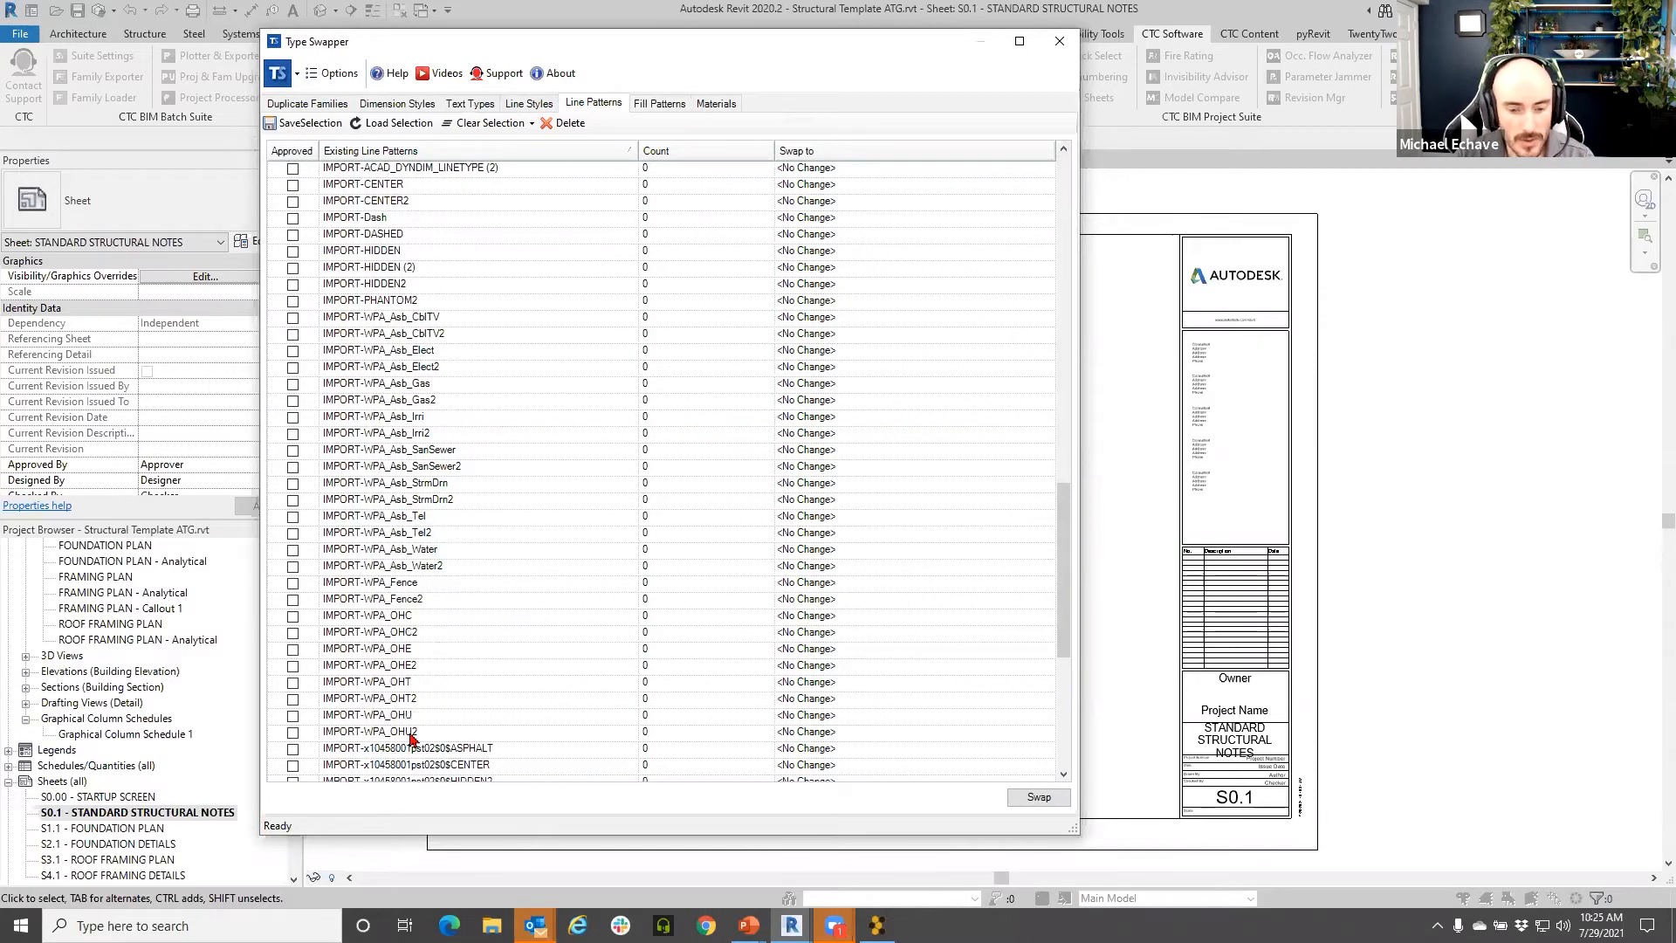
{"action": "scroll", "coordinate": [411, 738], "scroll_direction": "down", "scroll_amount": 2}
{"action": "left_click", "coordinate": [407, 733], "text": "shift"}
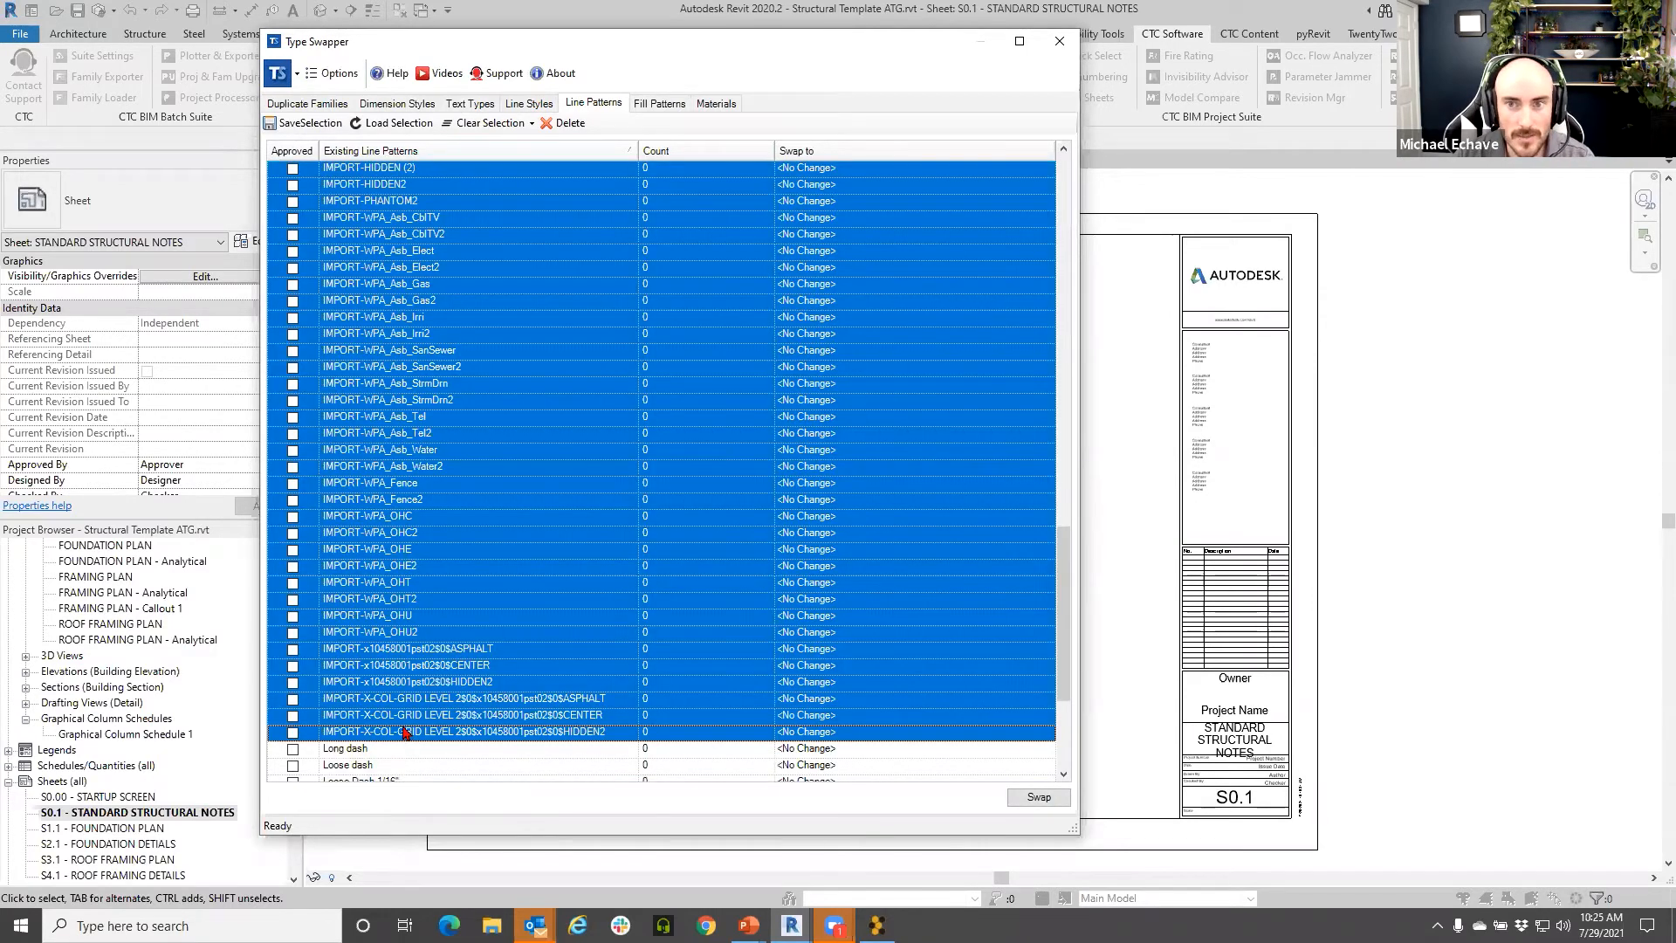
{"action": "left_click", "coordinate": [1059, 41]}
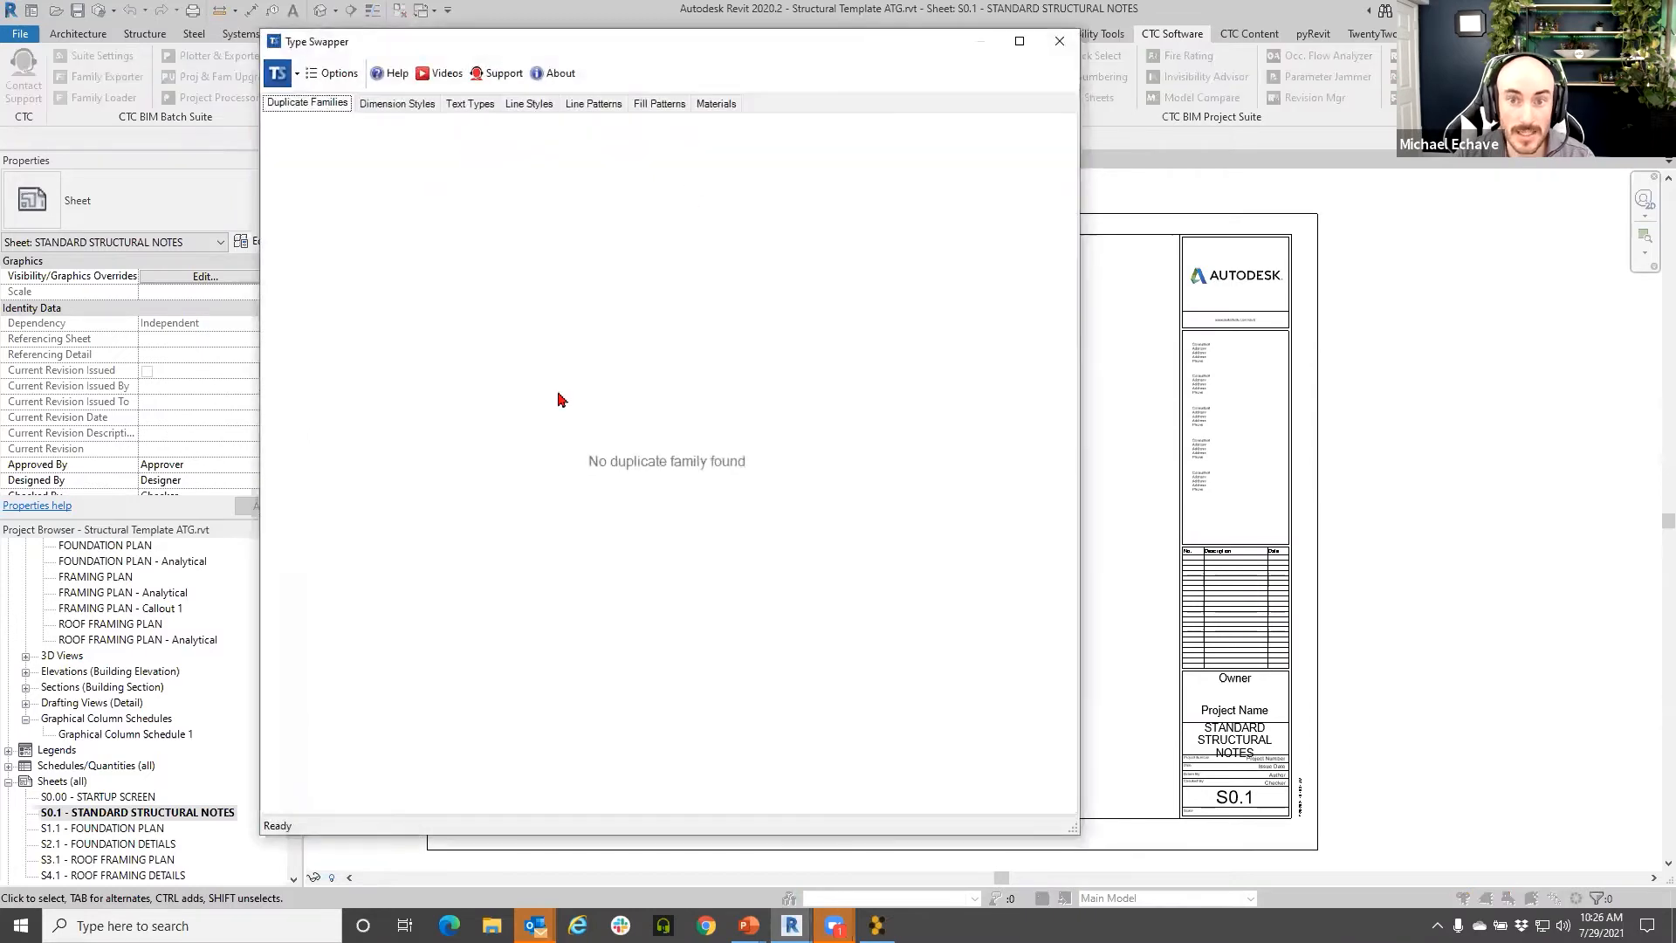
- Reopen the line patterns list and delete the selected IMPORT line patterns
{"action": "left_click", "coordinate": [616, 107]}
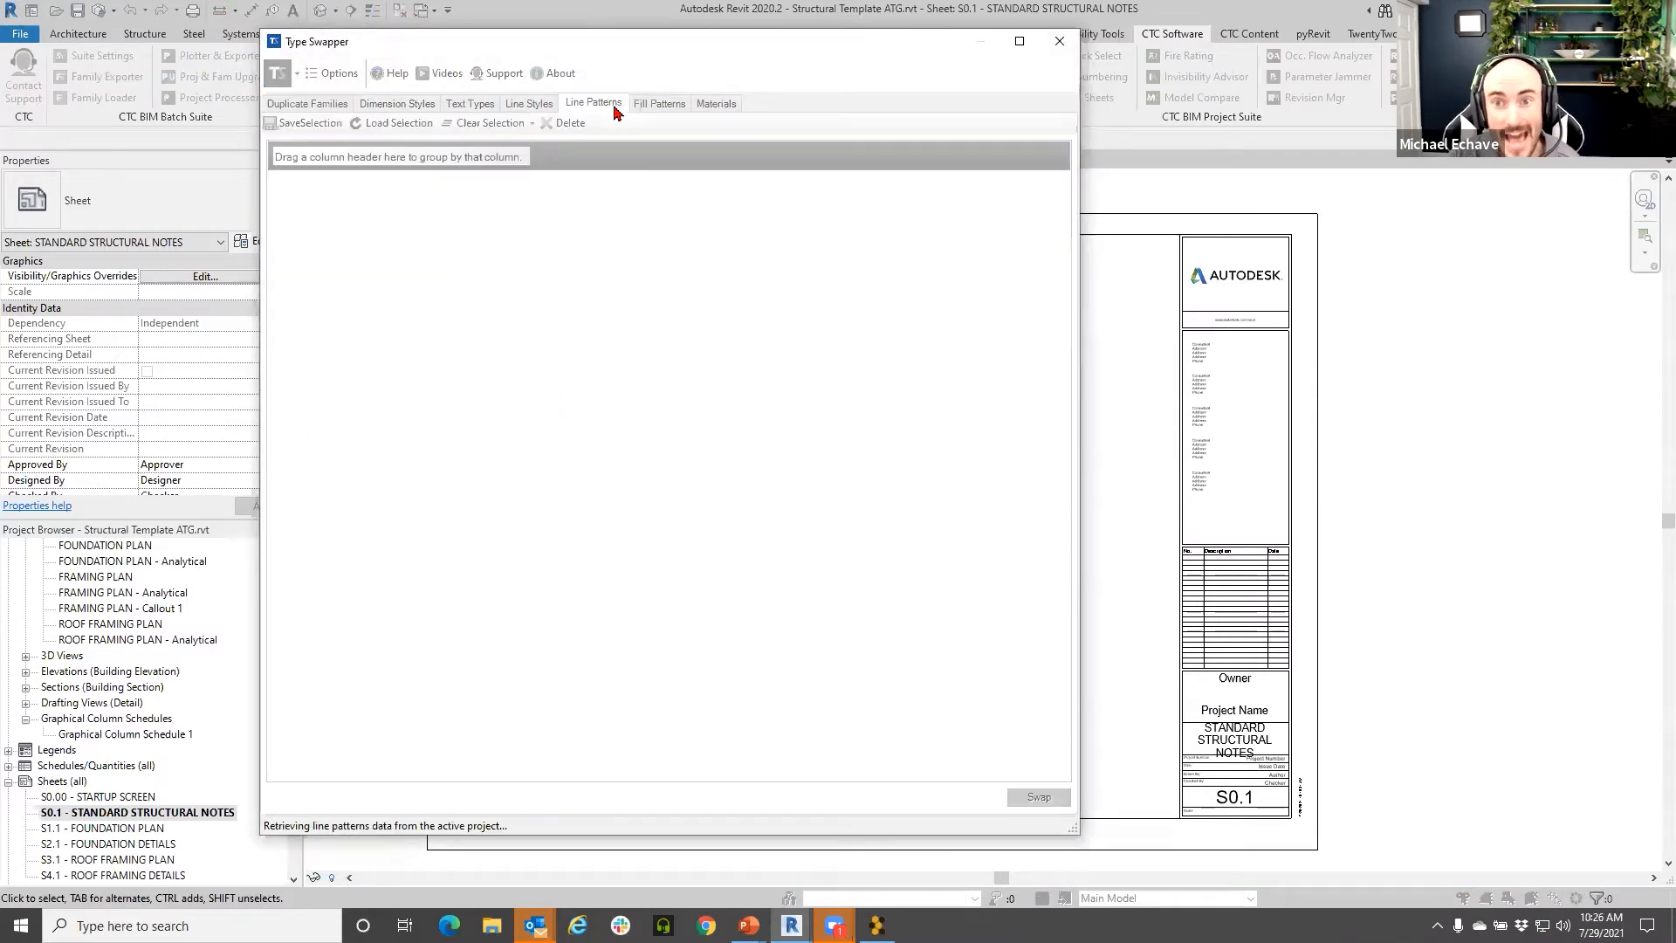
{"action": "scroll", "coordinate": [460, 457], "scroll_direction": "down", "scroll_amount": 8}
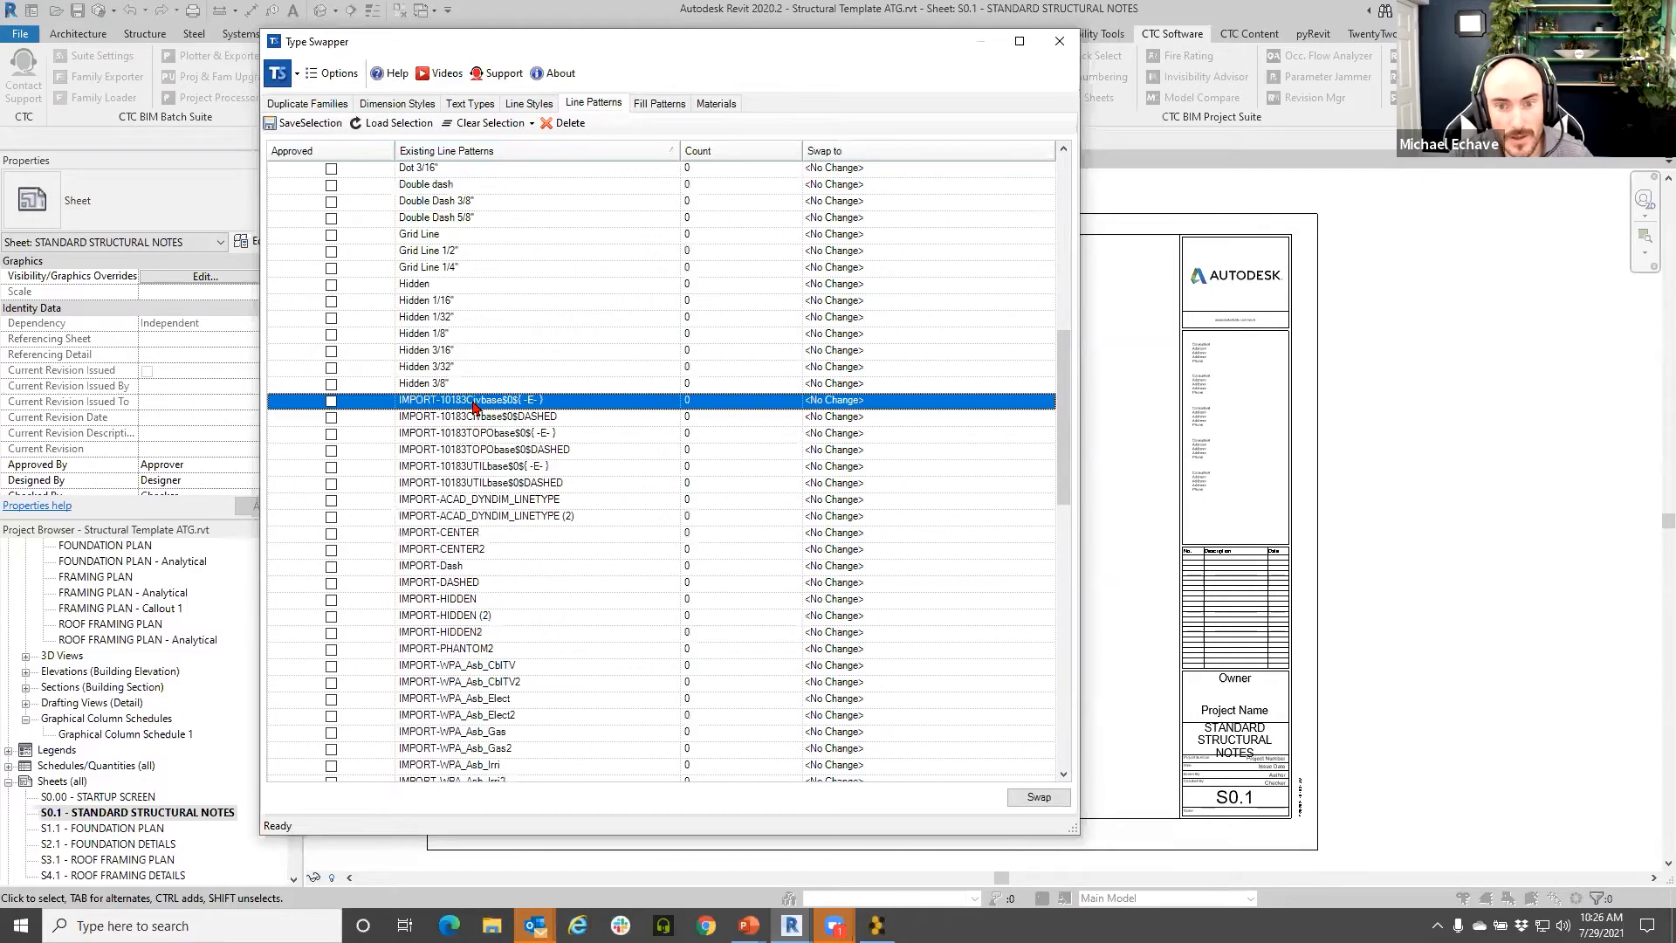
{"action": "scroll", "coordinate": [472, 524], "scroll_direction": "down", "scroll_amount": 11}
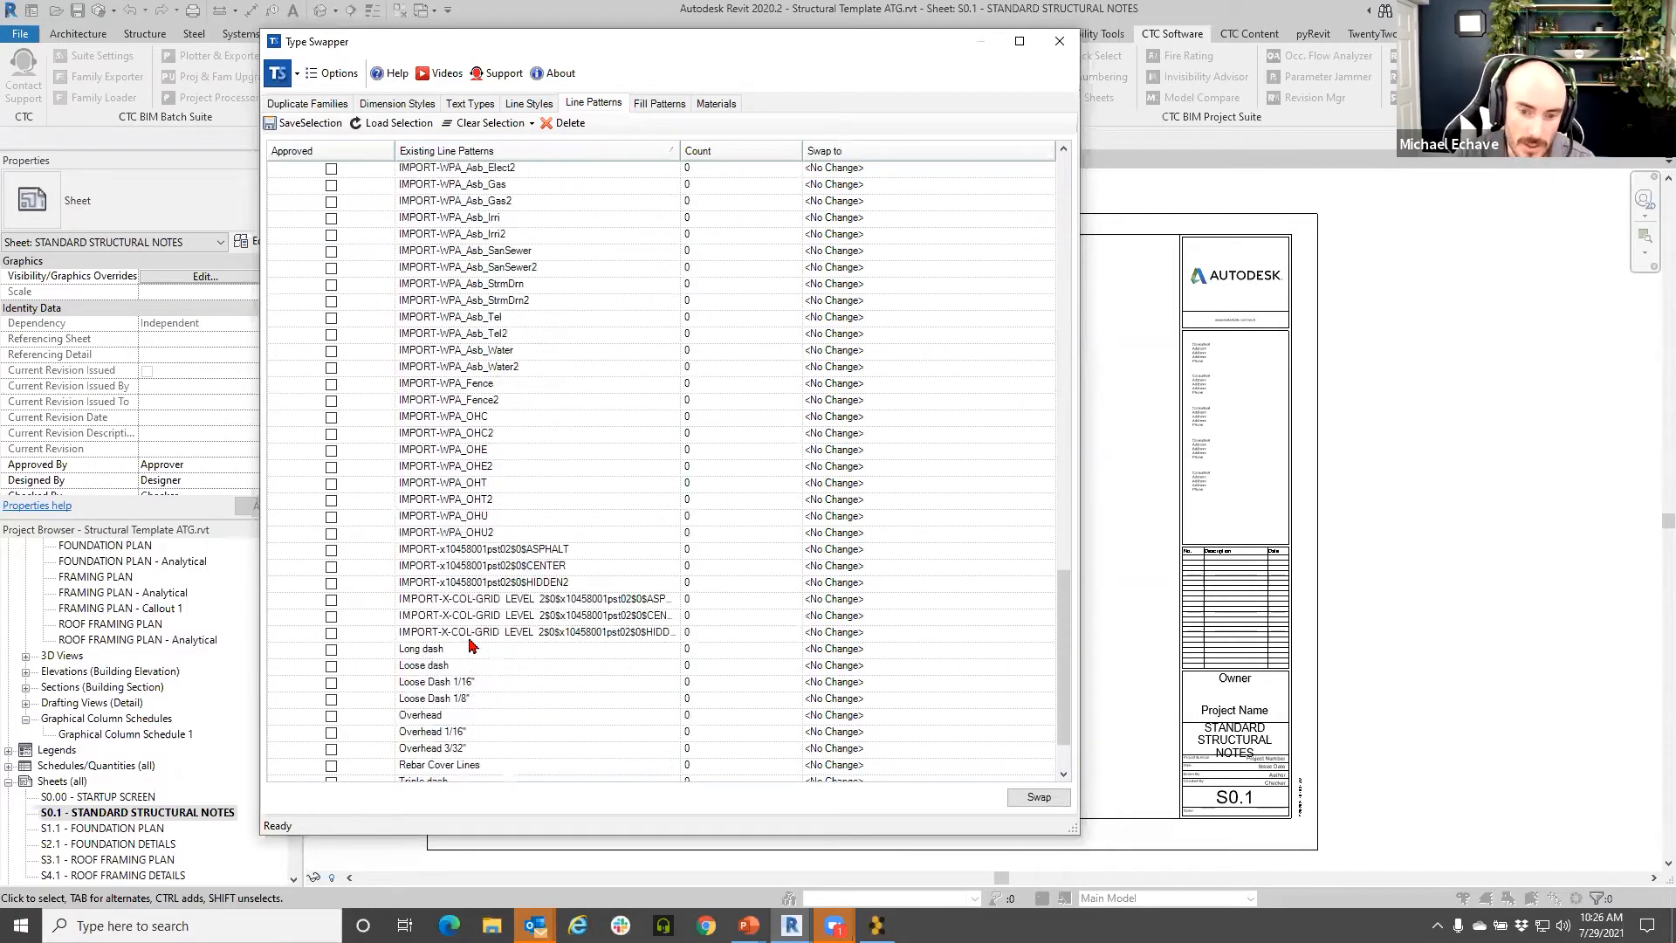
{"action": "left_click", "coordinate": [469, 638], "text": "shift"}
{"action": "left_click", "coordinate": [568, 123]}
{"action": "left_click", "coordinate": [705, 488]}
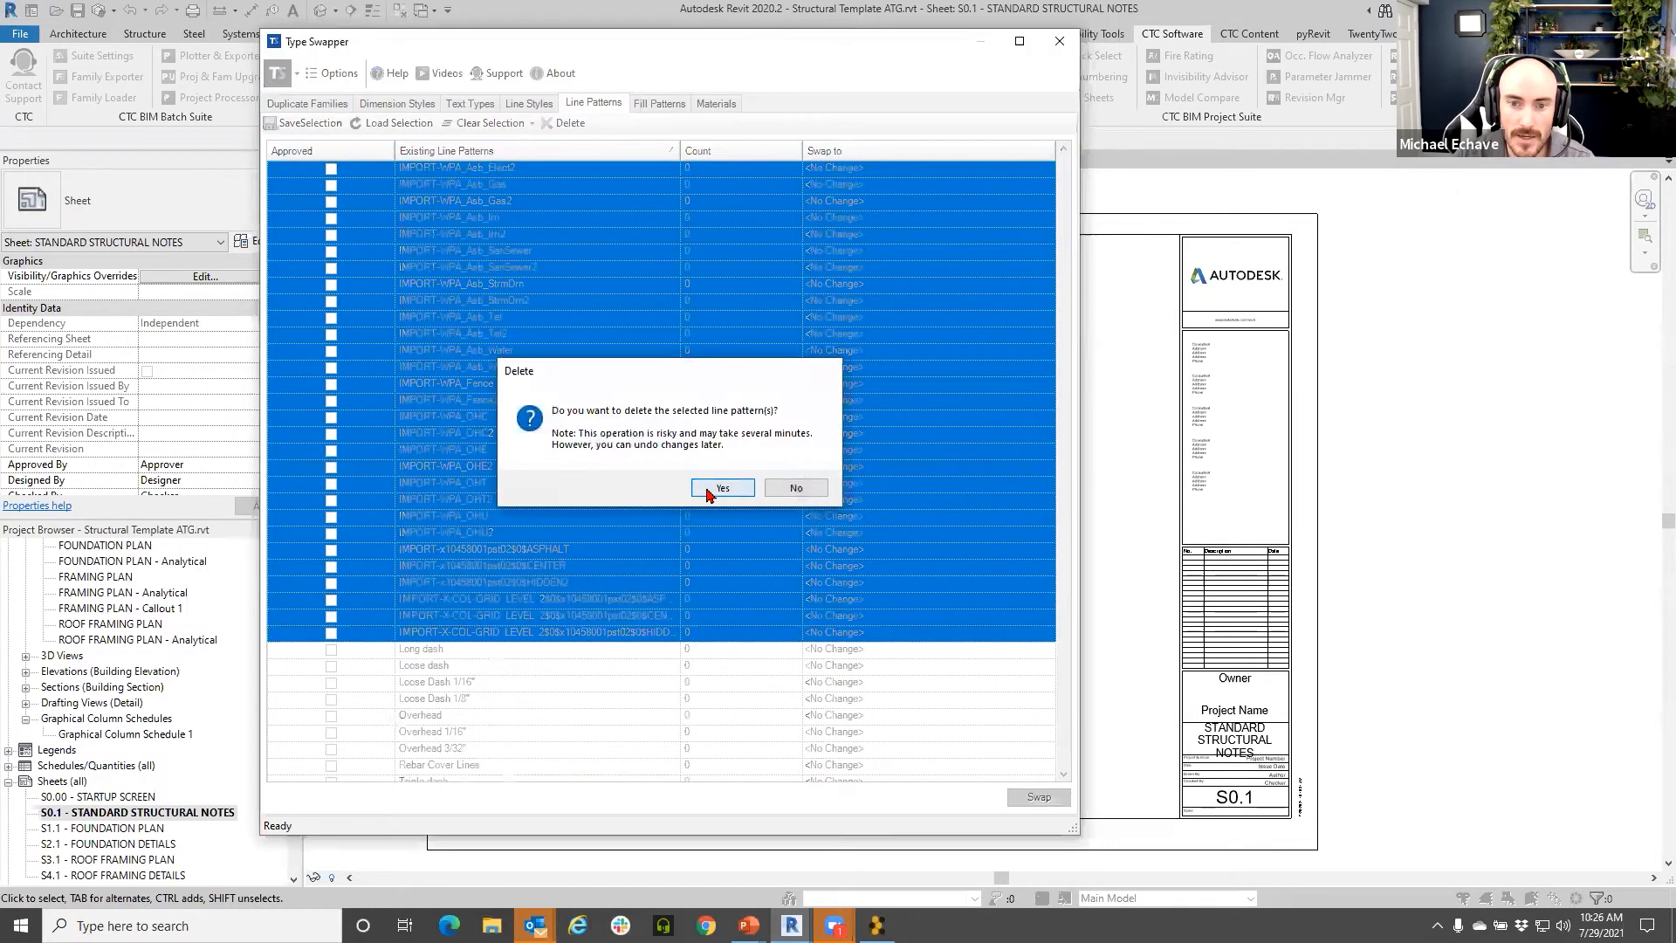
{"action": "left_click", "coordinate": [669, 566]}
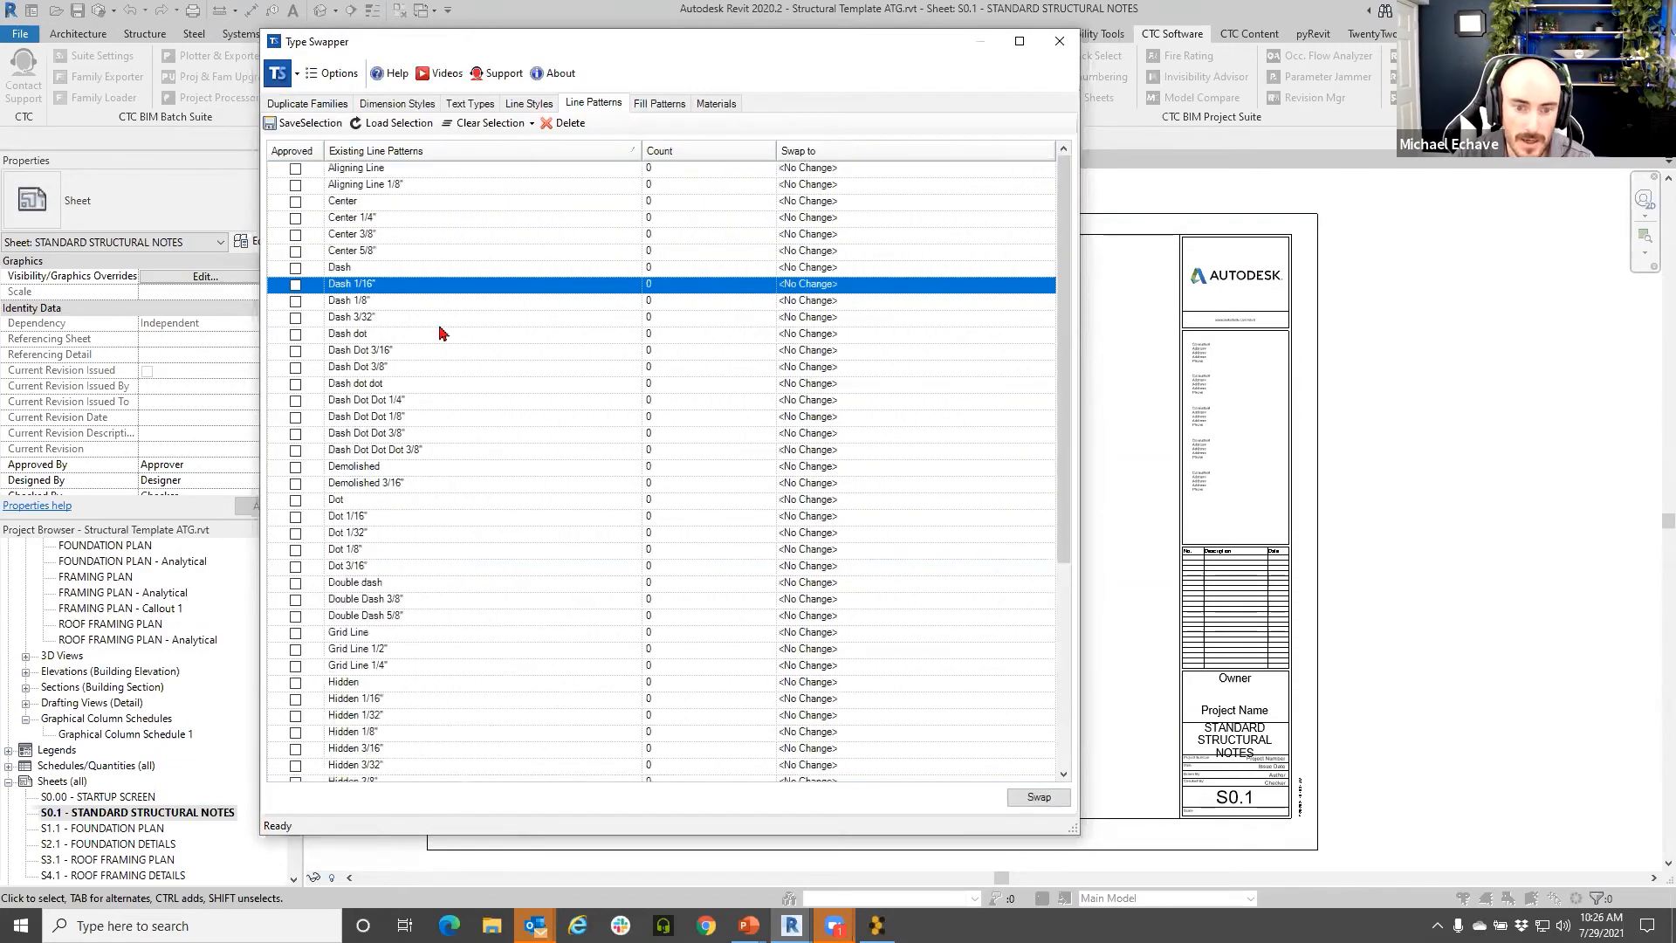
{"action": "scroll", "coordinate": [446, 349], "scroll_direction": "down", "scroll_amount": 4}
- In the Fill Patterns list, select the STEEL STAIR patterns through STEEL STAIR STRINGER CONN--76
{"action": "scroll", "coordinate": [386, 758], "scroll_direction": "up", "scroll_amount": 4}
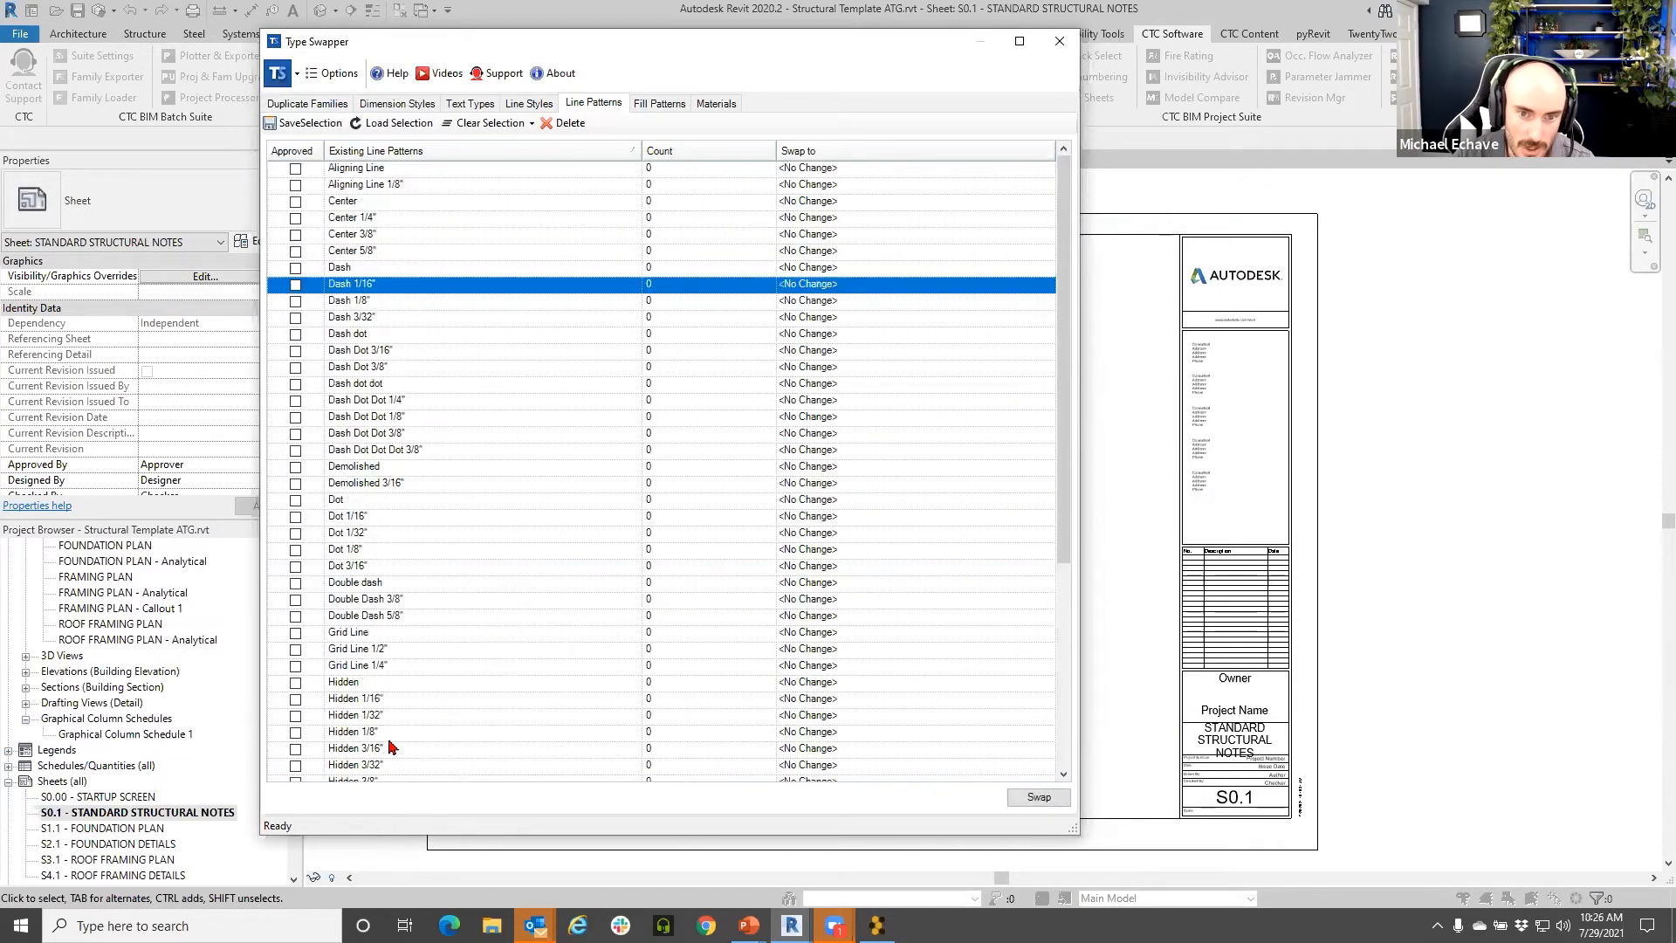
{"action": "left_click", "coordinate": [658, 105]}
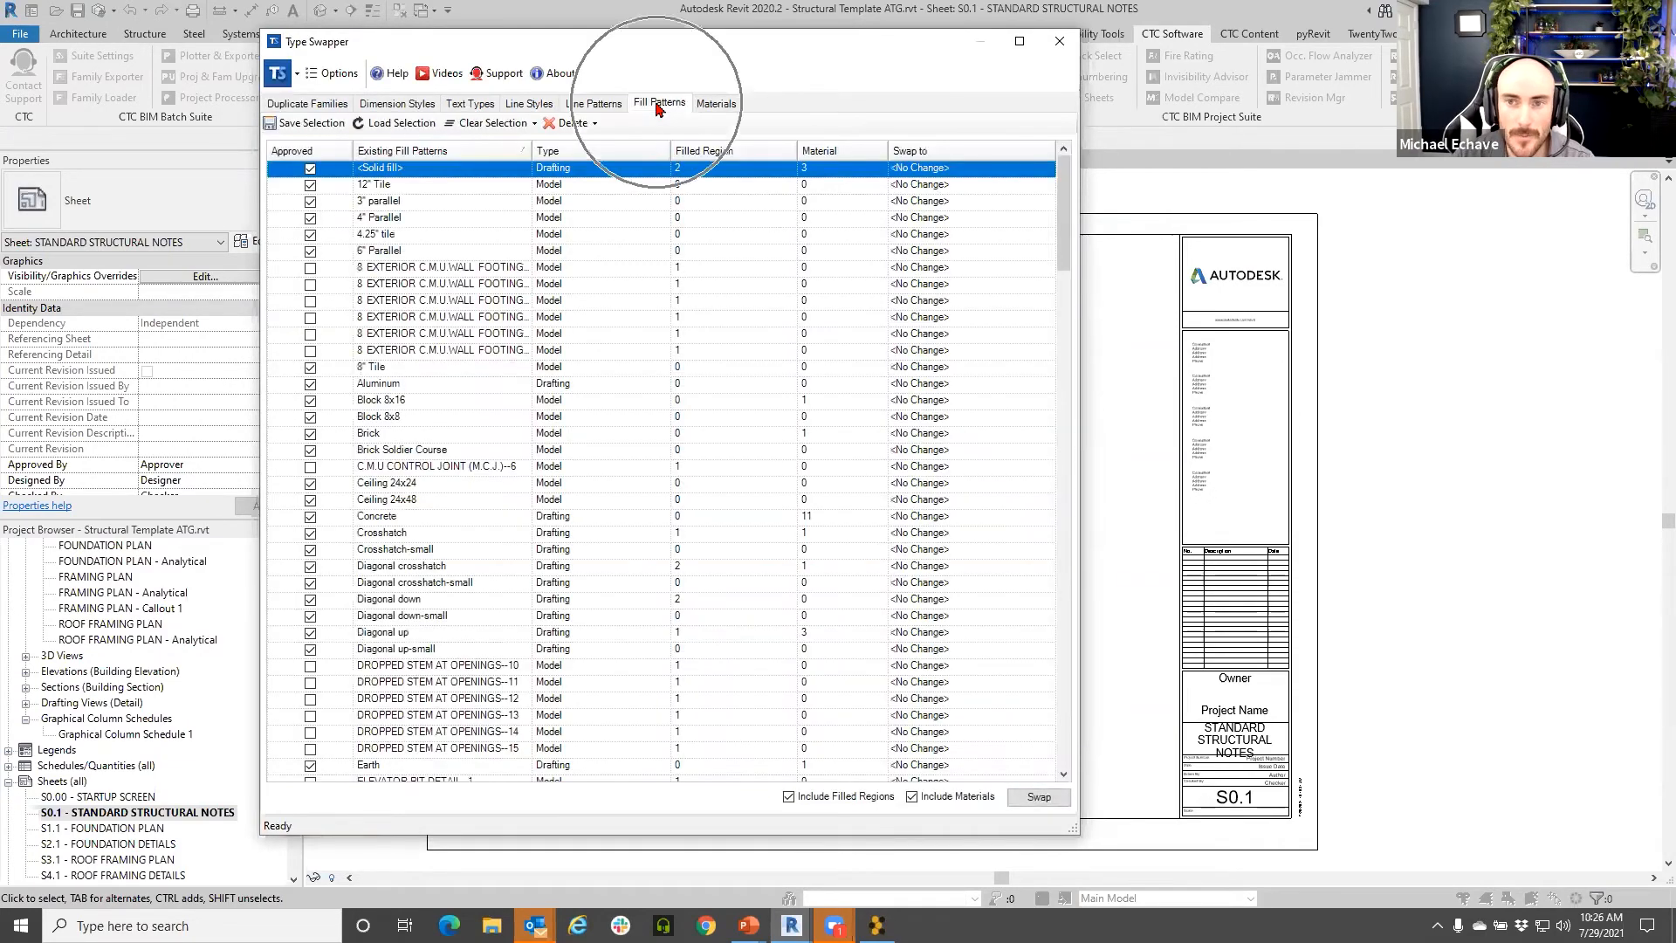
{"action": "scroll", "coordinate": [577, 351], "scroll_direction": "down", "scroll_amount": 20}
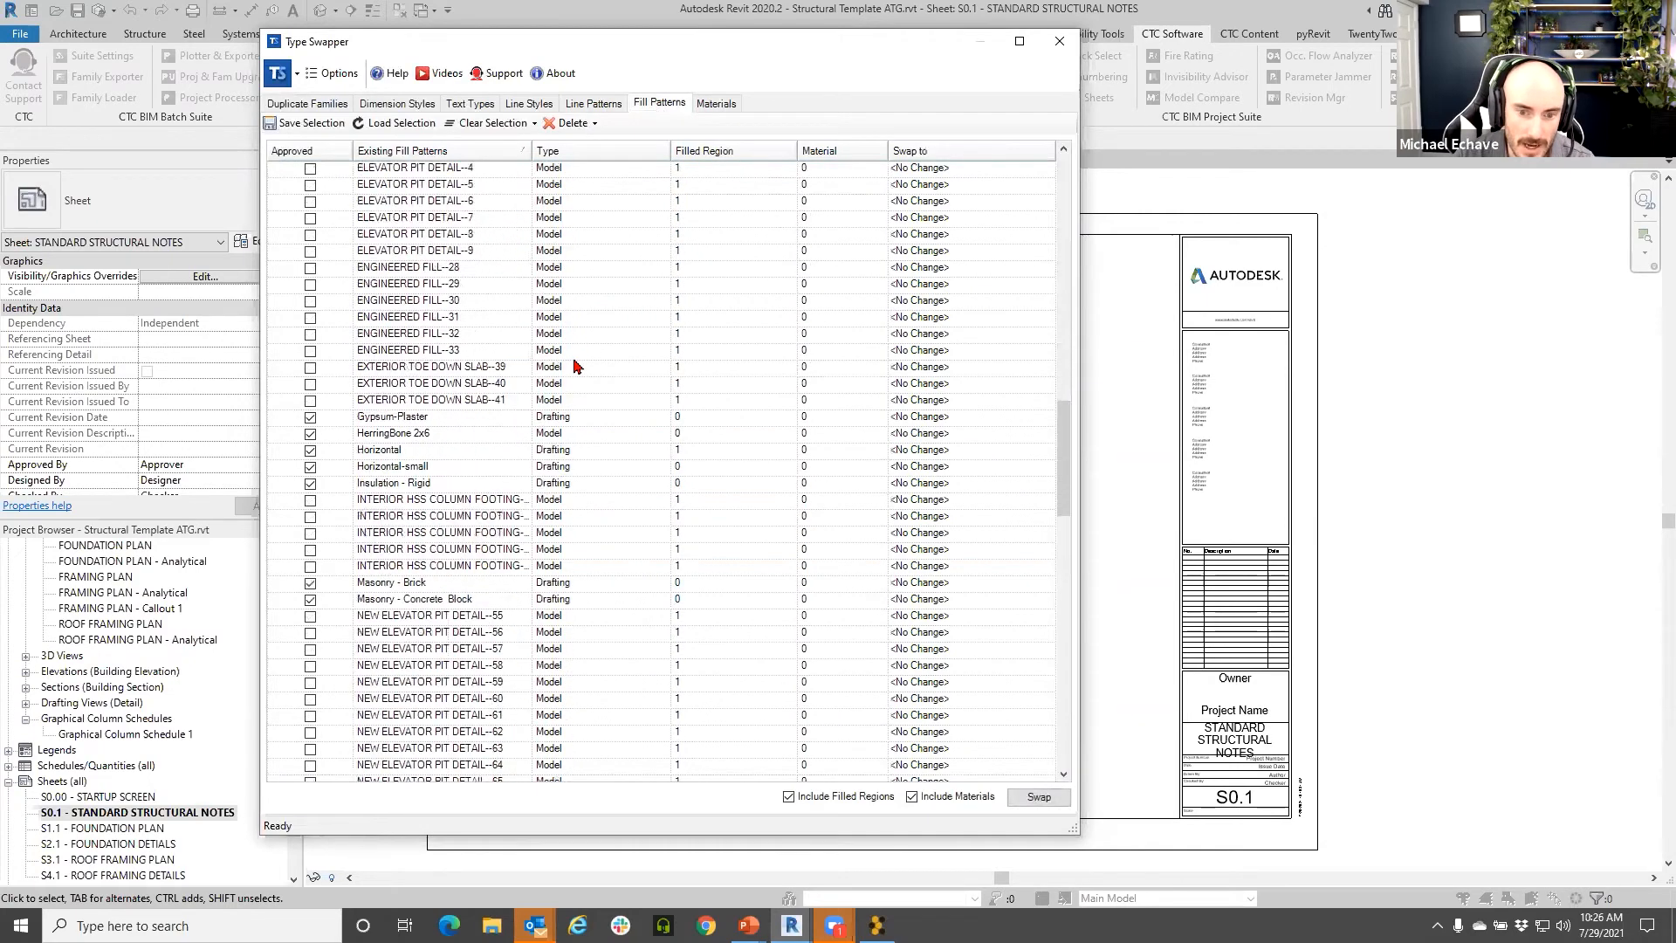
{"action": "scroll", "coordinate": [577, 372], "scroll_direction": "down", "scroll_amount": 2}
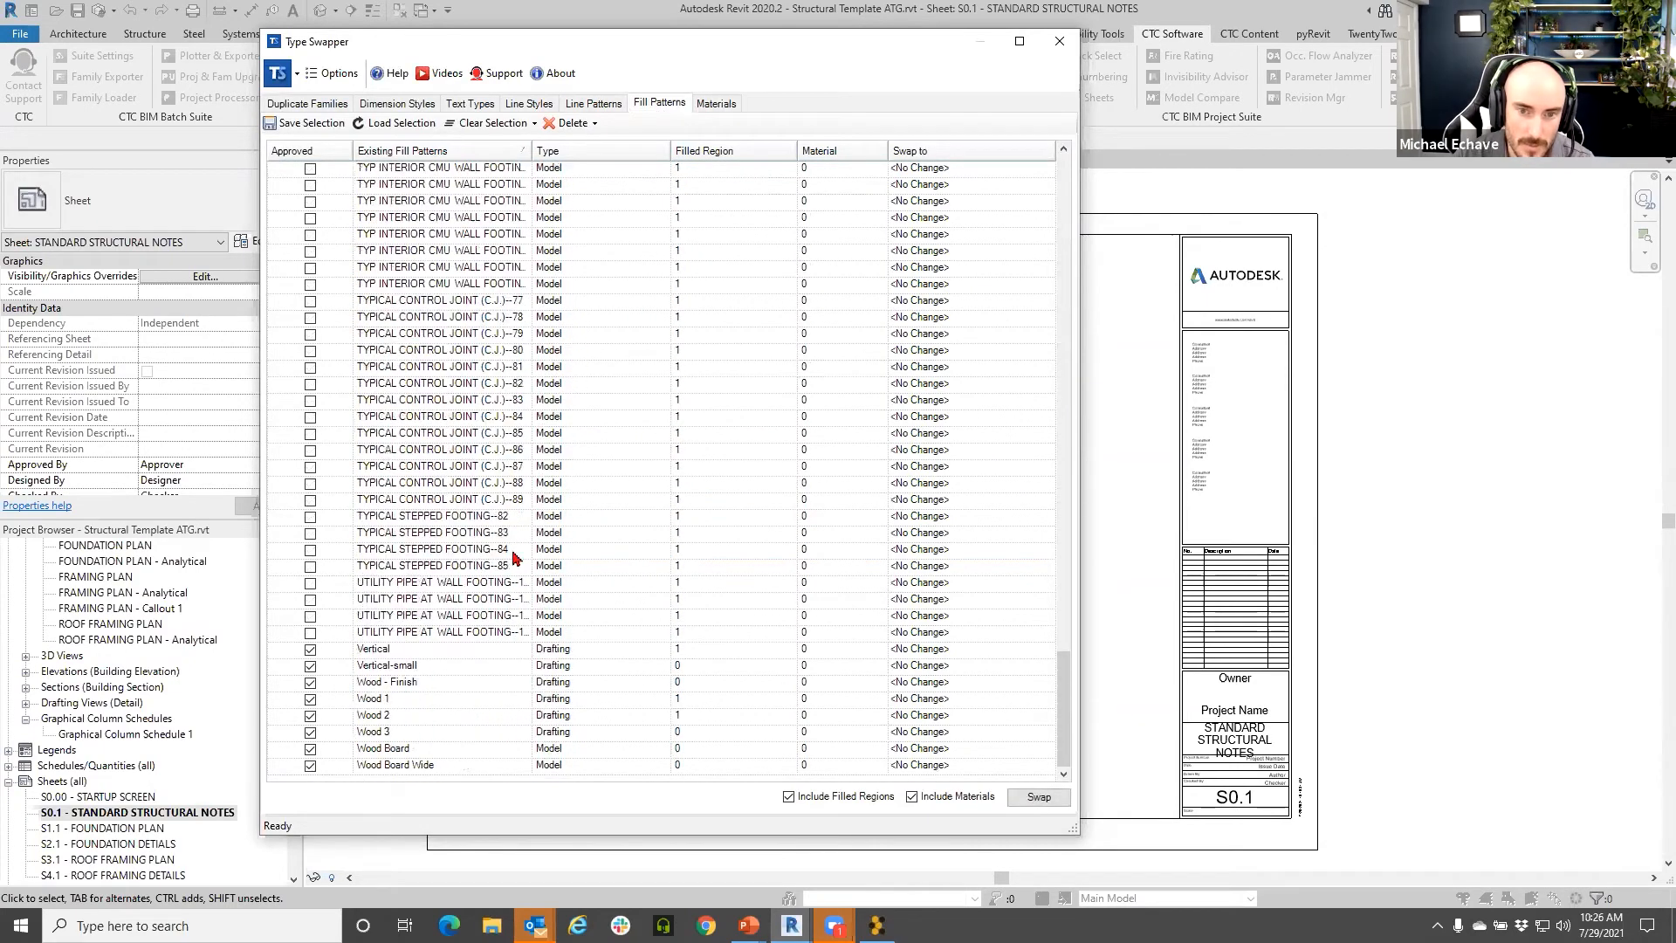
{"action": "scroll", "coordinate": [493, 618], "scroll_direction": "up", "scroll_amount": 4}
{"action": "scroll", "coordinate": [498, 463], "scroll_direction": "up", "scroll_amount": 1}
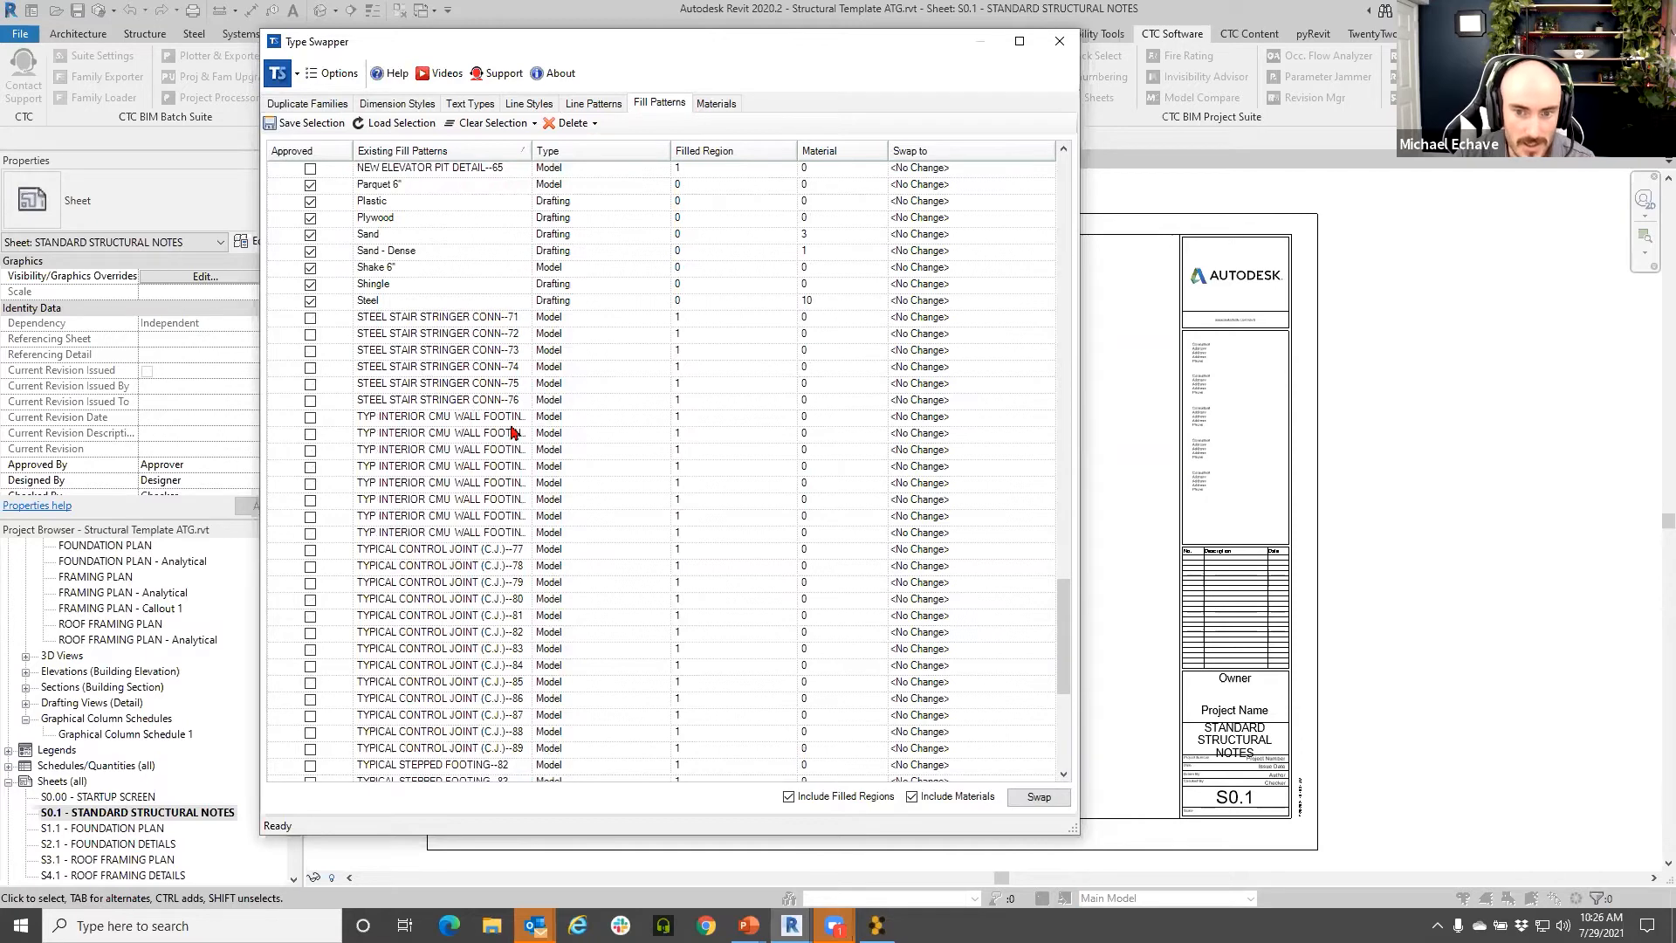
{"action": "scroll", "coordinate": [504, 516], "scroll_direction": "down", "scroll_amount": 5}
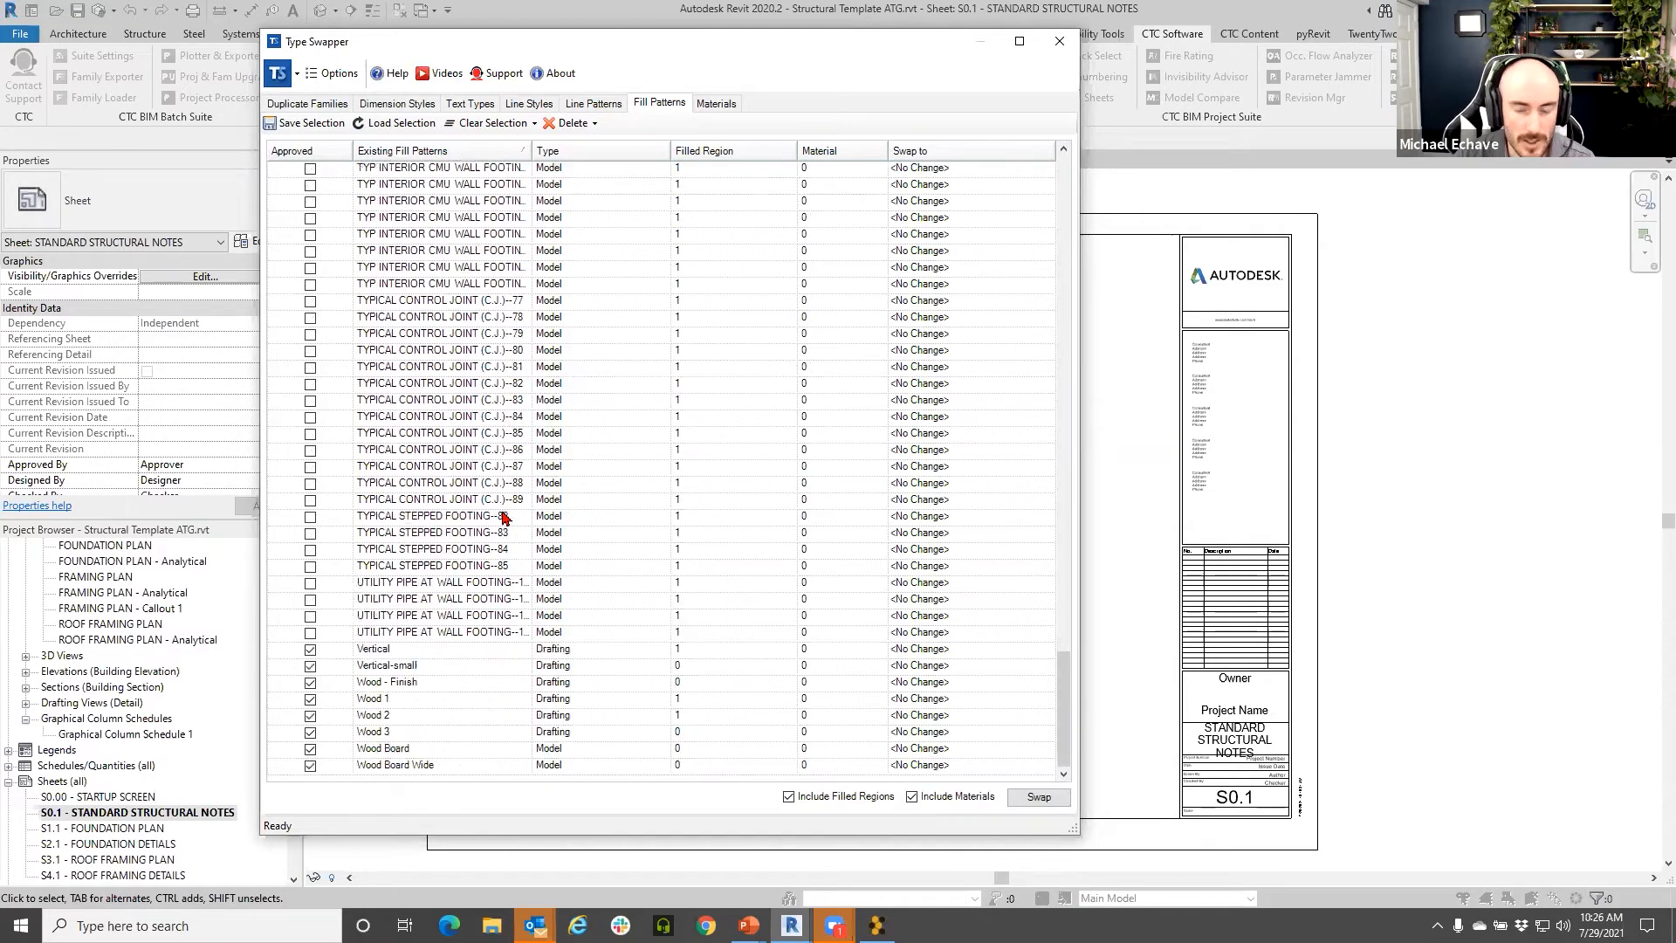
{"action": "scroll", "coordinate": [512, 517], "scroll_direction": "up", "scroll_amount": 3}
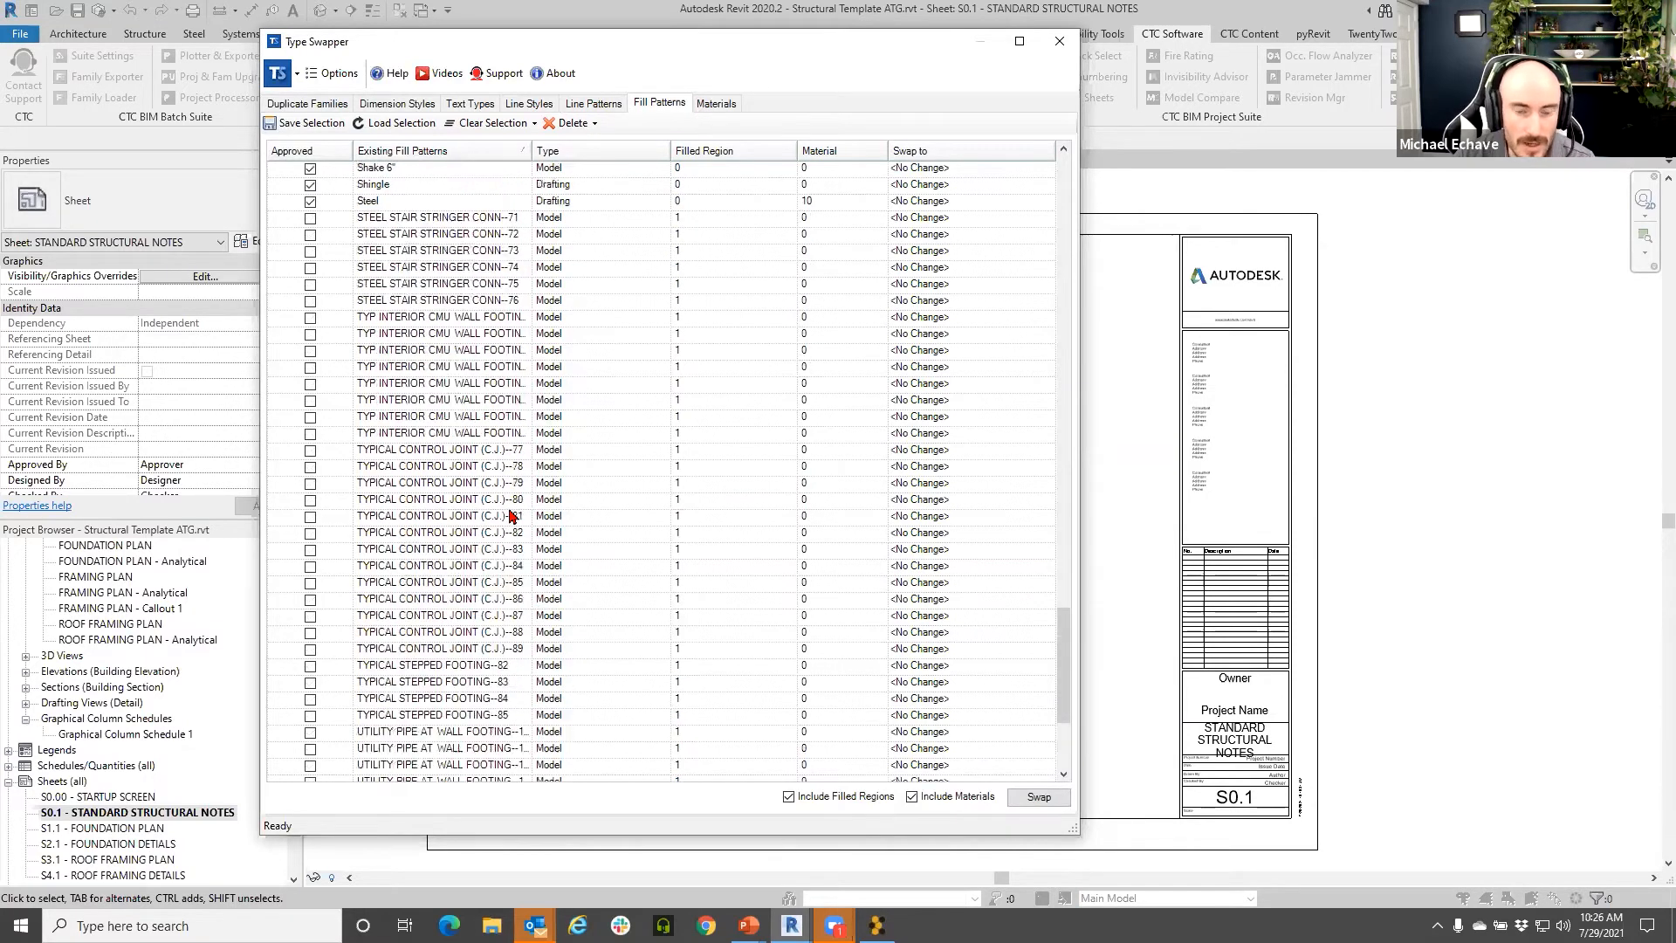
{"action": "left_click", "coordinate": [398, 219]}
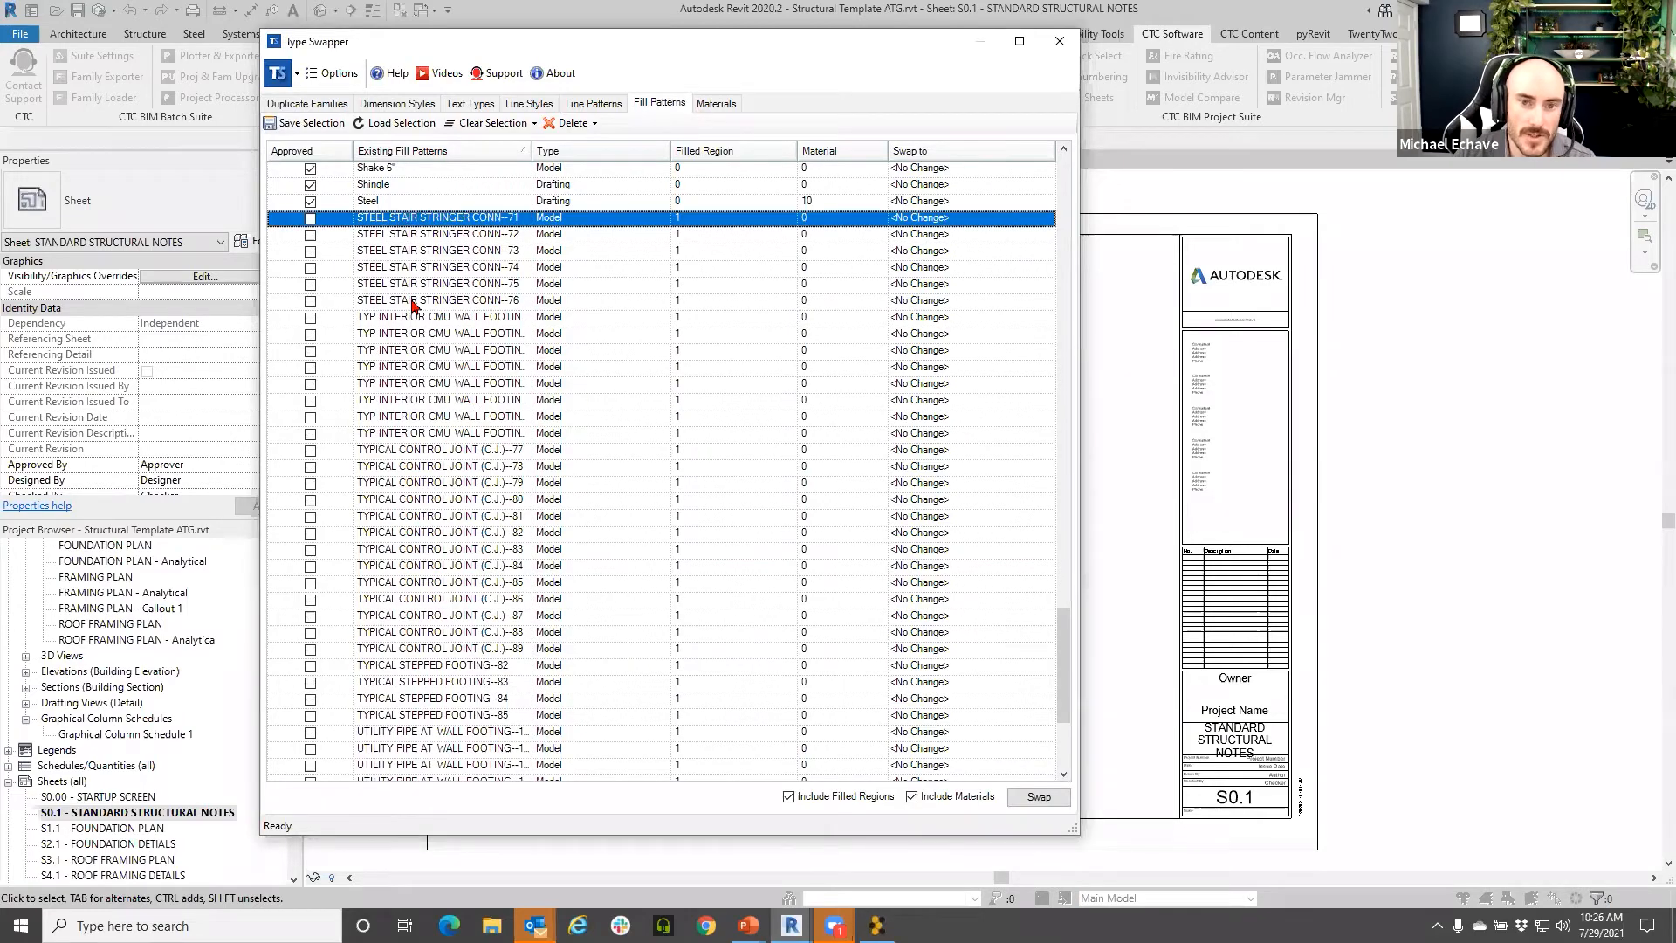
{"action": "left_click", "coordinate": [415, 301], "text": "shift"}
- Sort fill patterns by Approved and extend the selection to the last UTILITY PIPE pattern, without deleting yet
{"action": "left_click", "coordinate": [326, 154]}
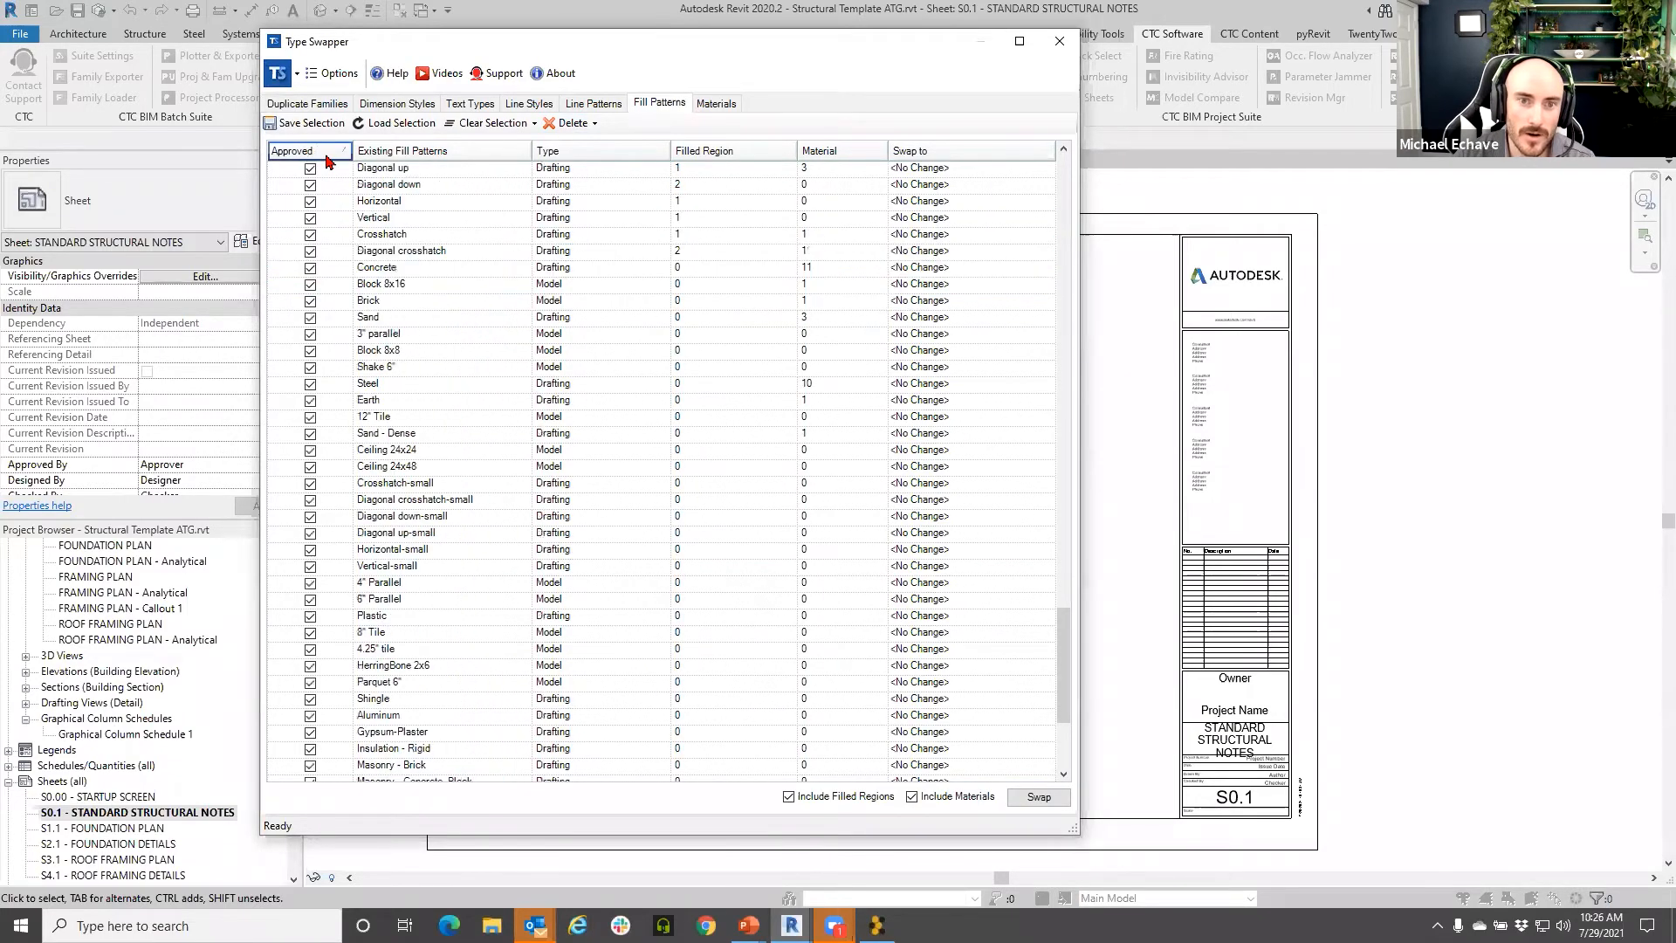
{"action": "scroll", "coordinate": [409, 410], "scroll_direction": "up", "scroll_amount": 12}
{"action": "scroll", "coordinate": [308, 329], "scroll_direction": "down", "scroll_amount": 6}
{"action": "scroll", "coordinate": [338, 448], "scroll_direction": "down", "scroll_amount": 6}
{"action": "scroll", "coordinate": [328, 568], "scroll_direction": "up", "scroll_amount": 15}
{"action": "scroll", "coordinate": [418, 249], "scroll_direction": "up", "scroll_amount": 8}
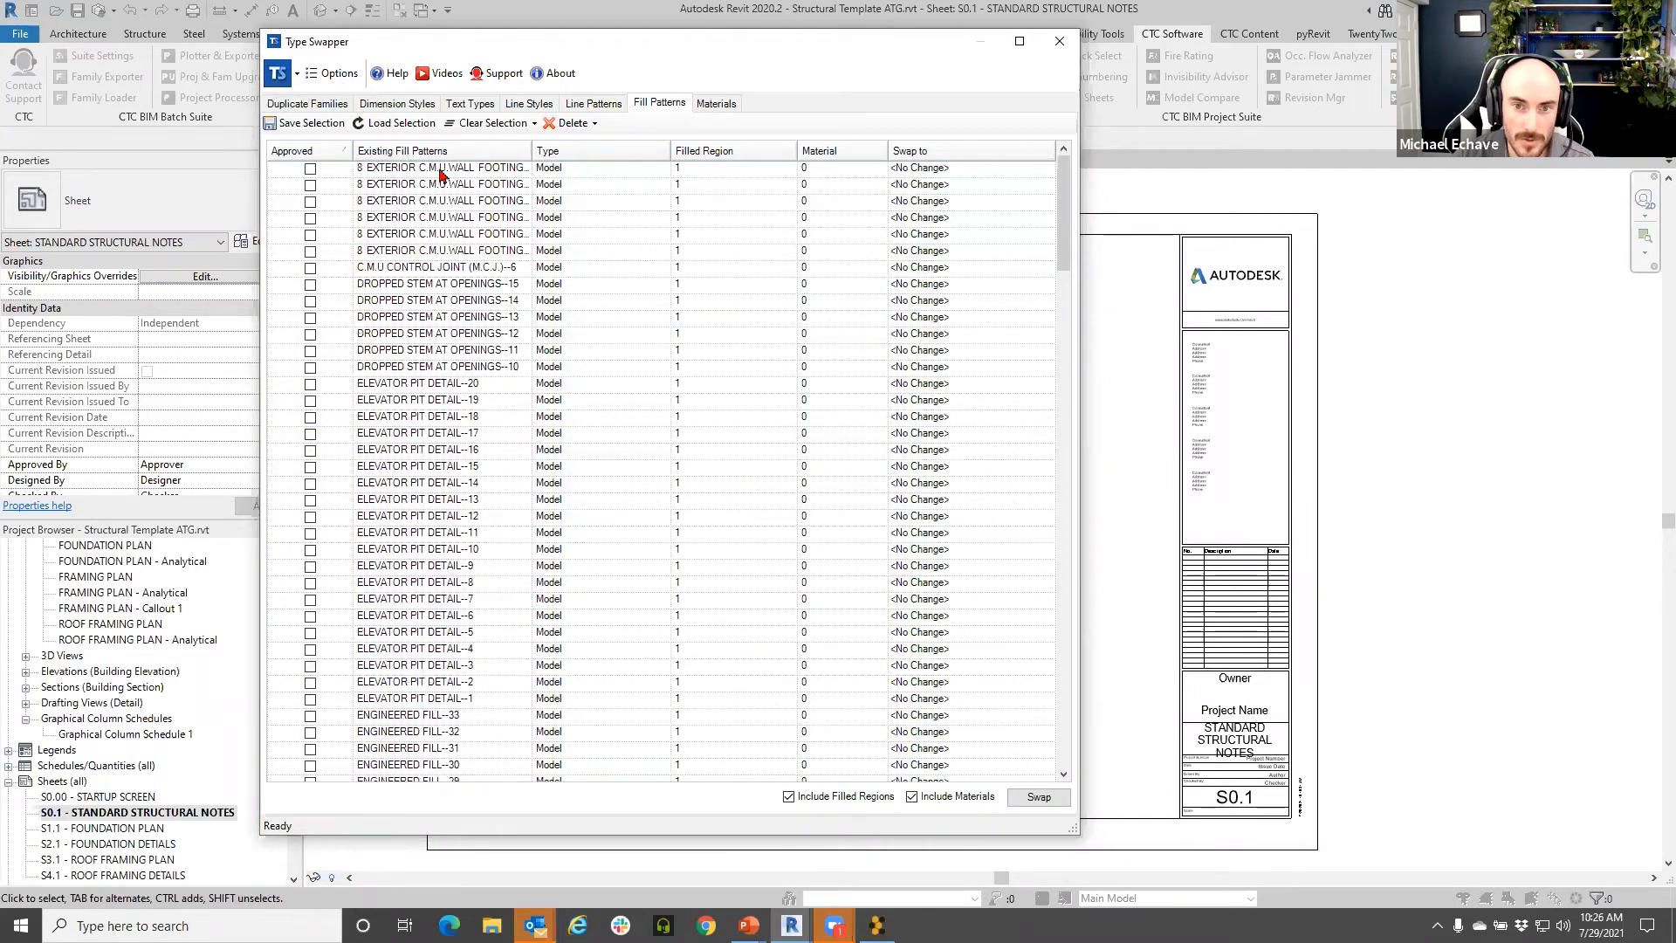
{"action": "scroll", "coordinate": [479, 428], "scroll_direction": "down", "scroll_amount": 15}
{"action": "scroll", "coordinate": [478, 441], "scroll_direction": "down", "scroll_amount": 6}
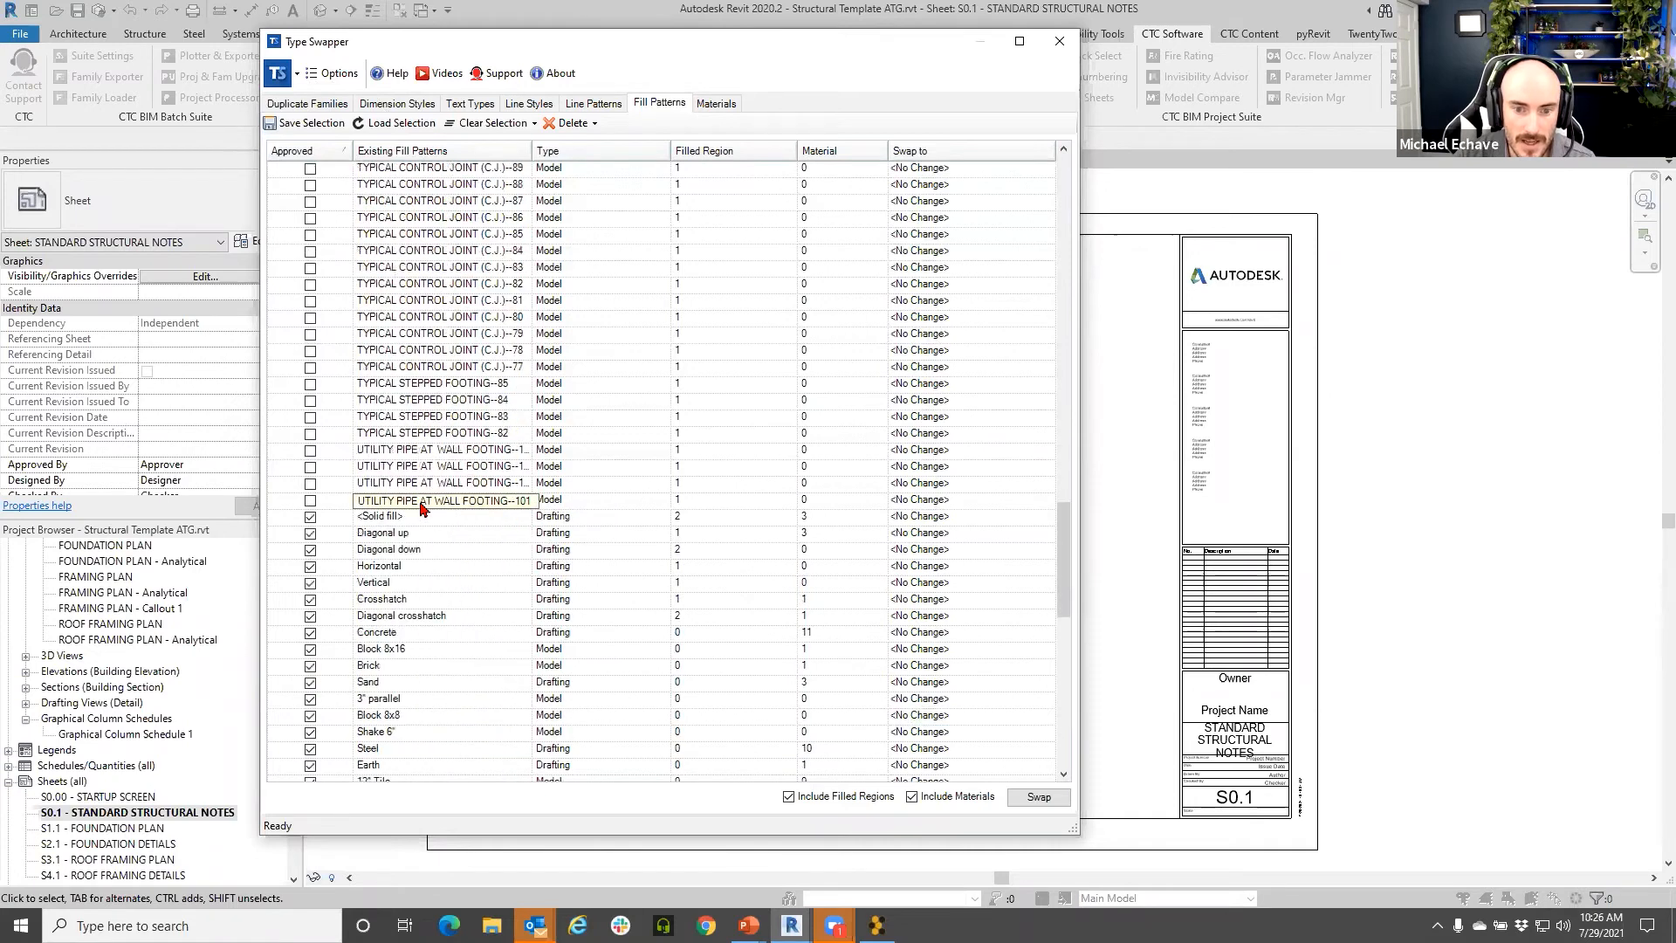
{"action": "left_click", "coordinate": [425, 499], "text": "shift"}
{"action": "left_click", "coordinate": [572, 127]}
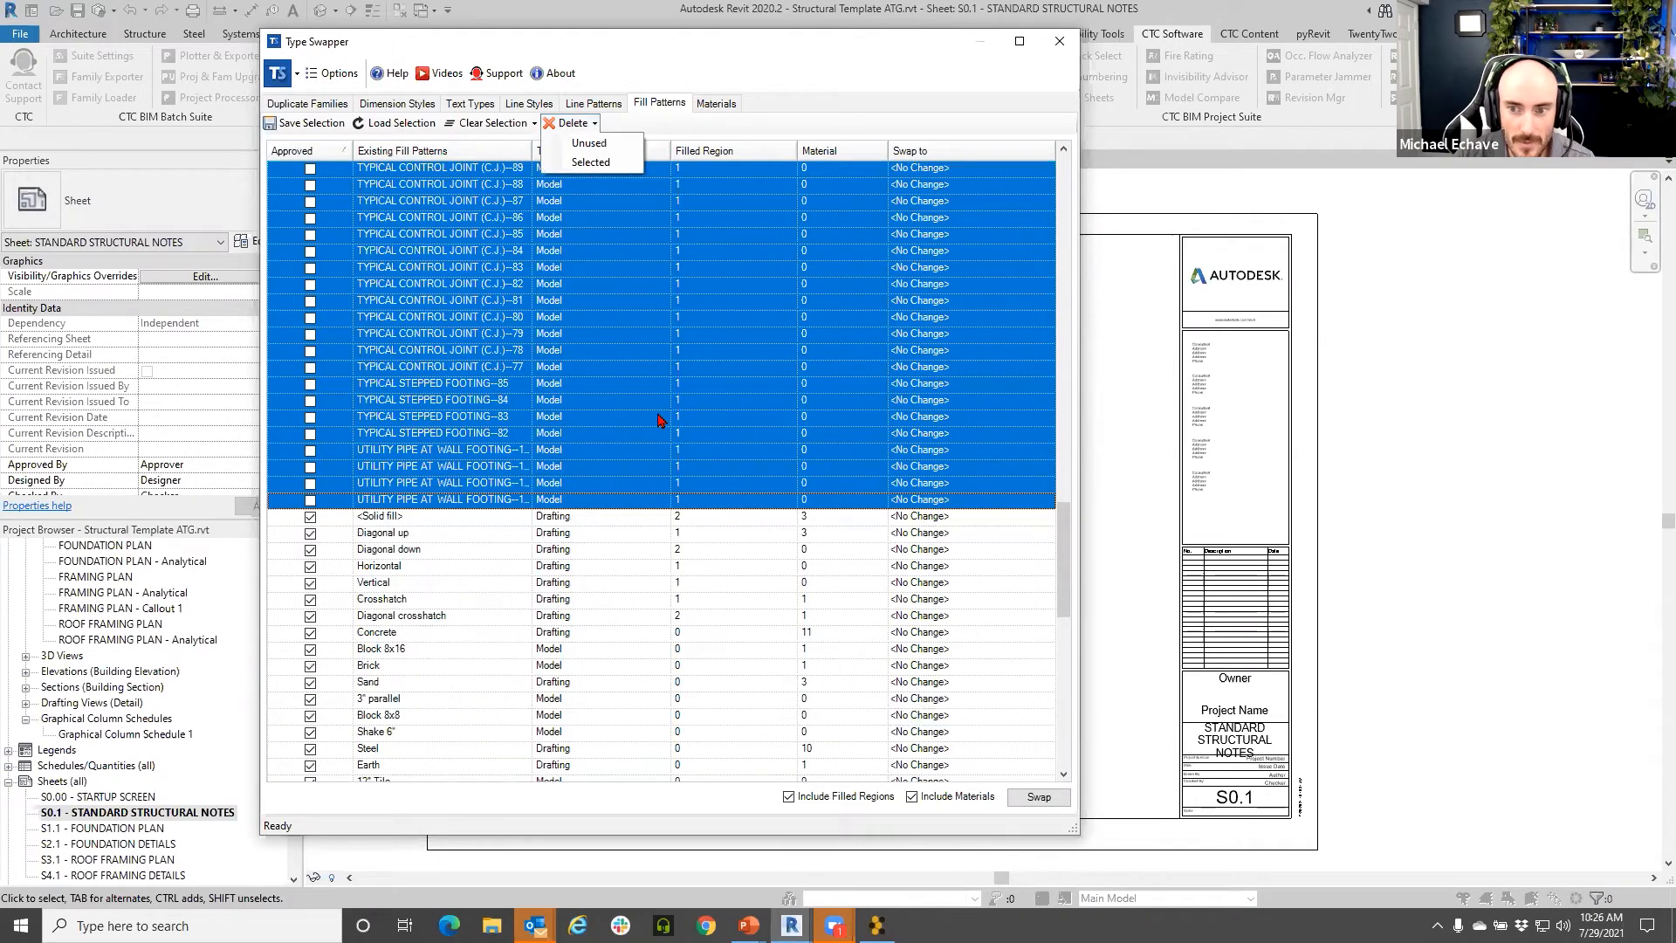
{"action": "left_click", "coordinate": [740, 133]}
- Reselect all unapproved fill patterns down to the last UTILITY PIPE pattern
{"action": "scroll", "coordinate": [700, 497], "scroll_direction": "up", "scroll_amount": 20}
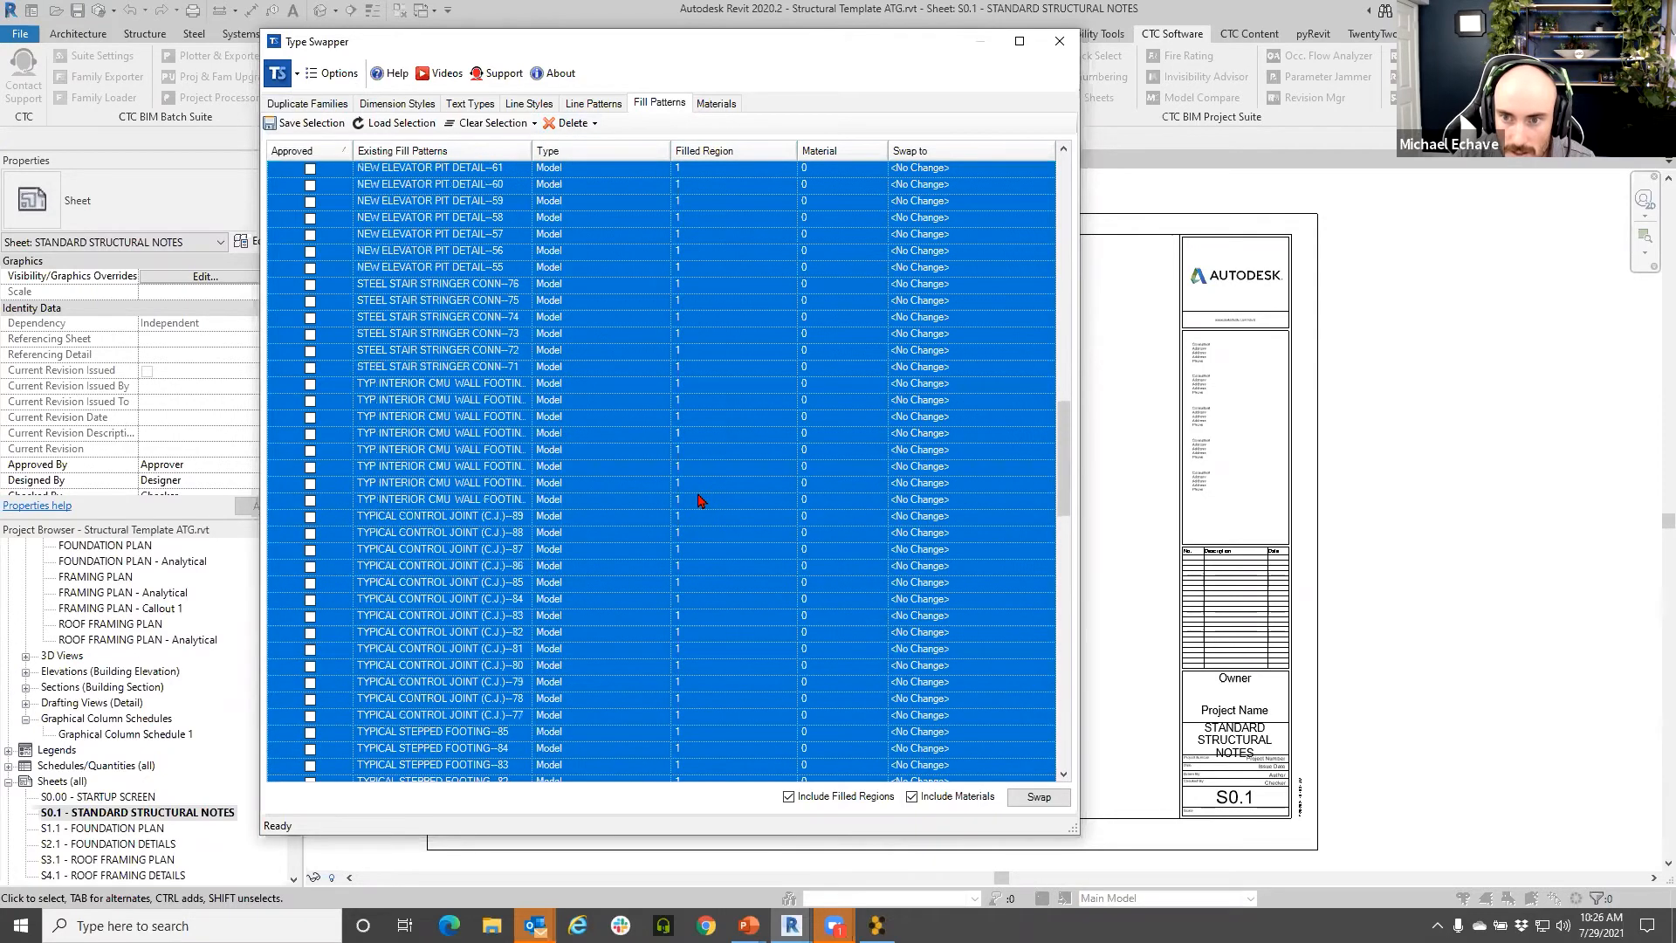
{"action": "scroll", "coordinate": [700, 501], "scroll_direction": "up", "scroll_amount": 11}
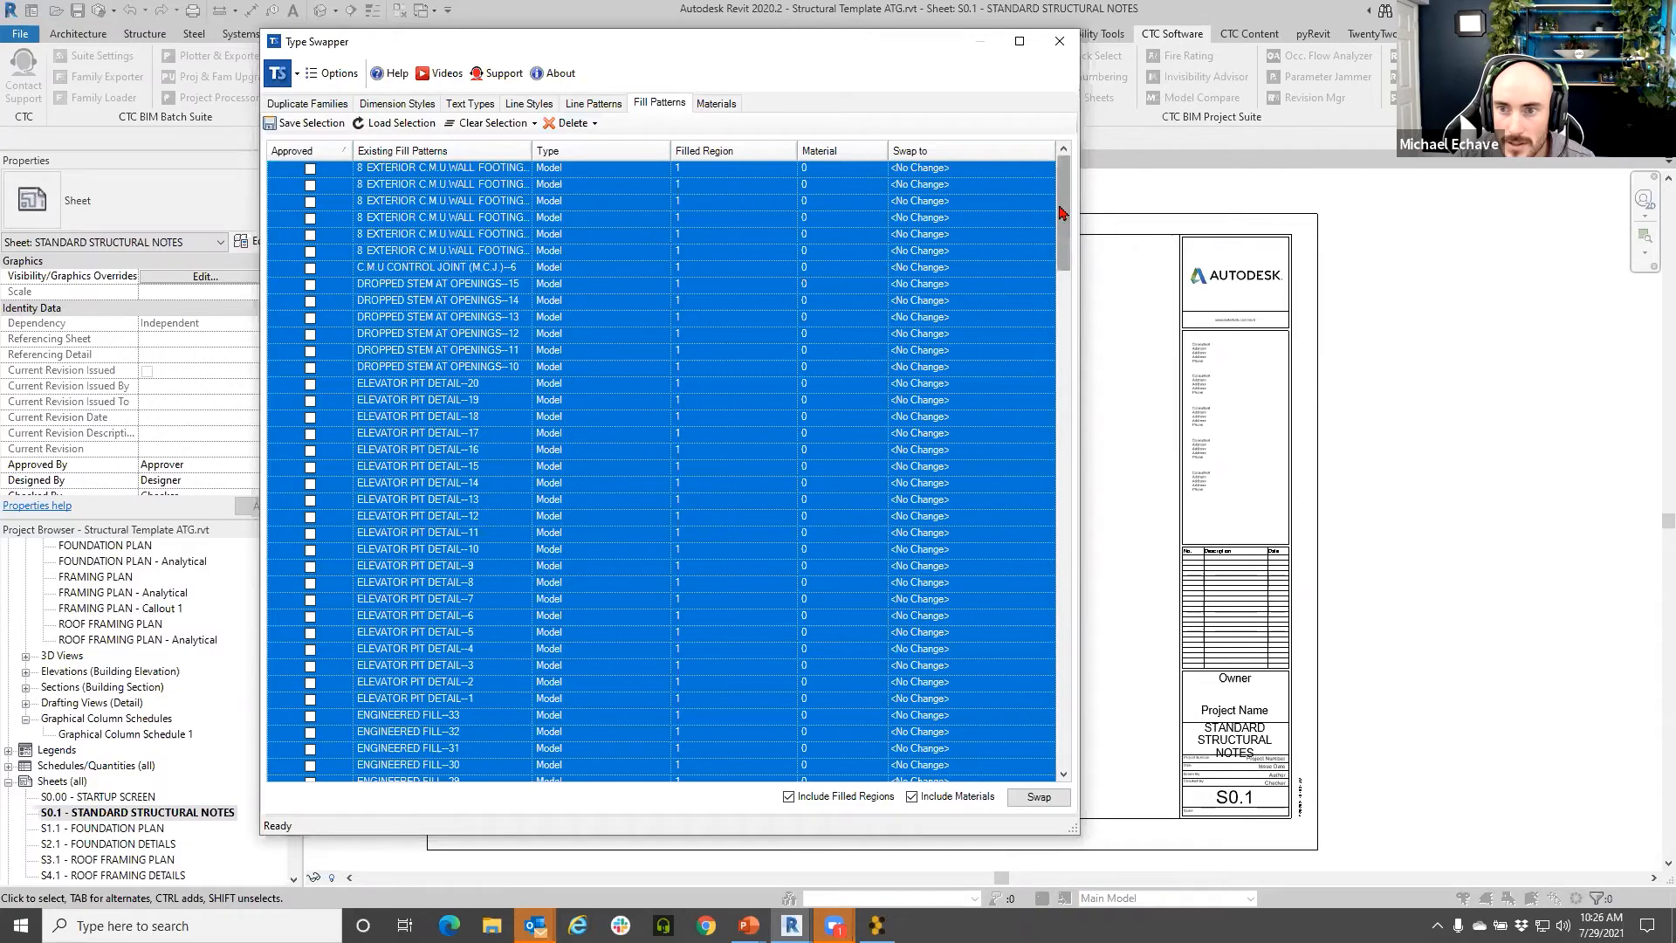
{"action": "left_click", "coordinate": [795, 303]}
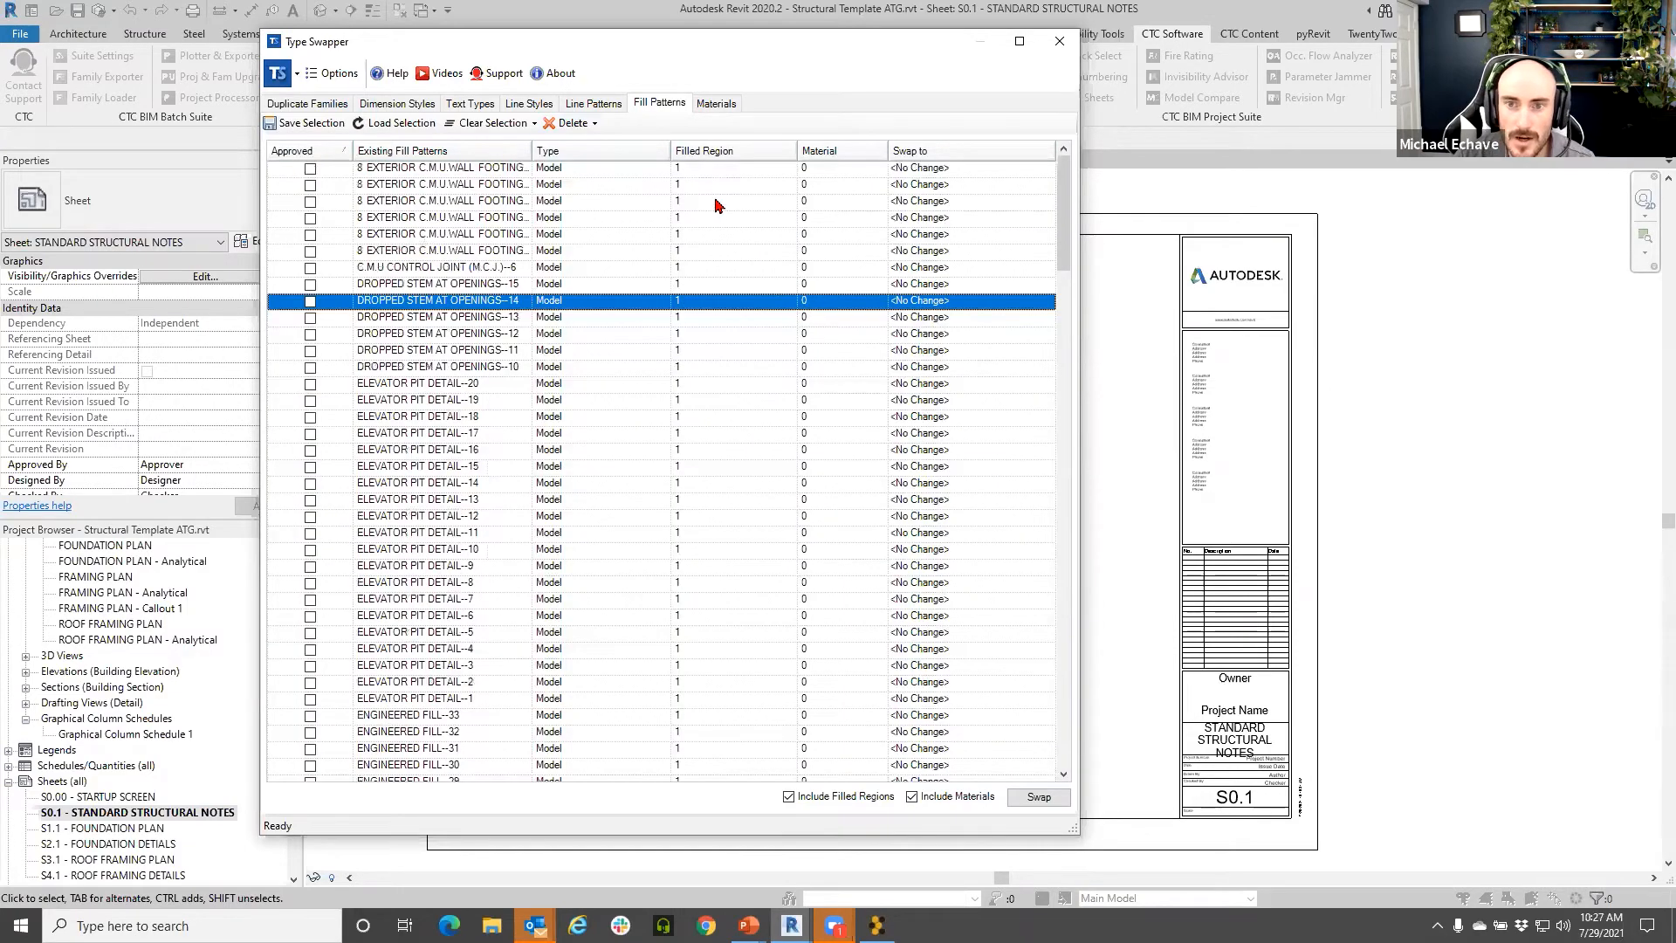
{"action": "scroll", "coordinate": [715, 205], "scroll_direction": "down", "scroll_amount": 20}
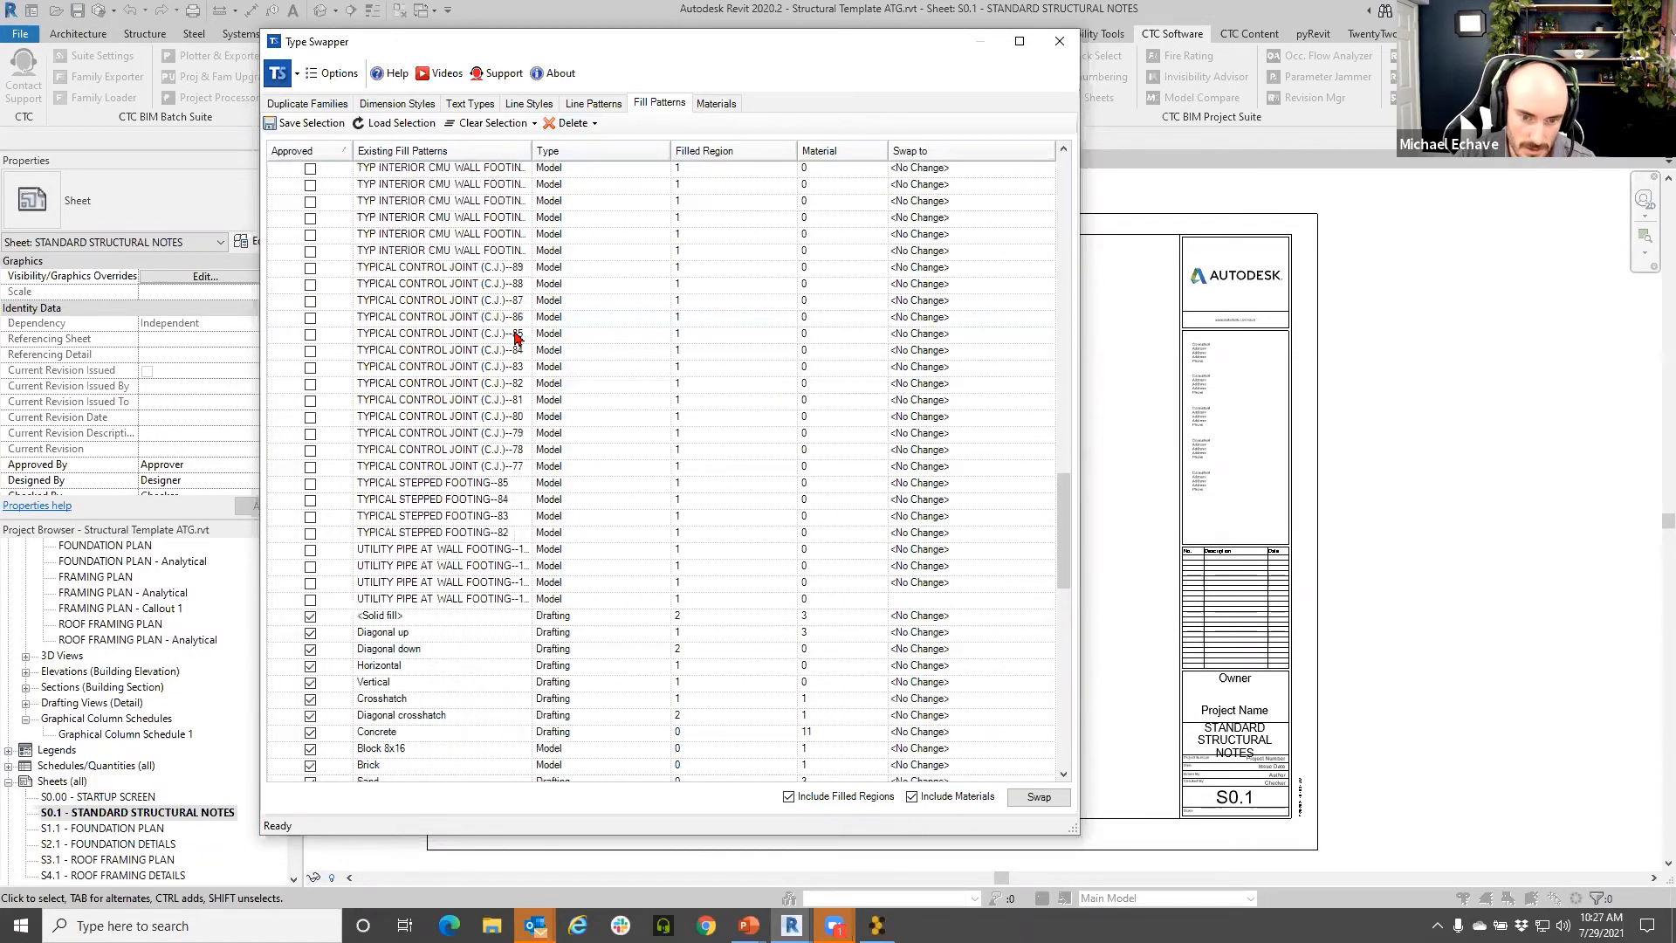
{"action": "scroll", "coordinate": [514, 333], "scroll_direction": "down", "scroll_amount": 3}
{"action": "left_click", "coordinate": [453, 454], "text": "shift"}
{"action": "scroll", "coordinate": [686, 363], "scroll_direction": "up", "scroll_amount": 6}
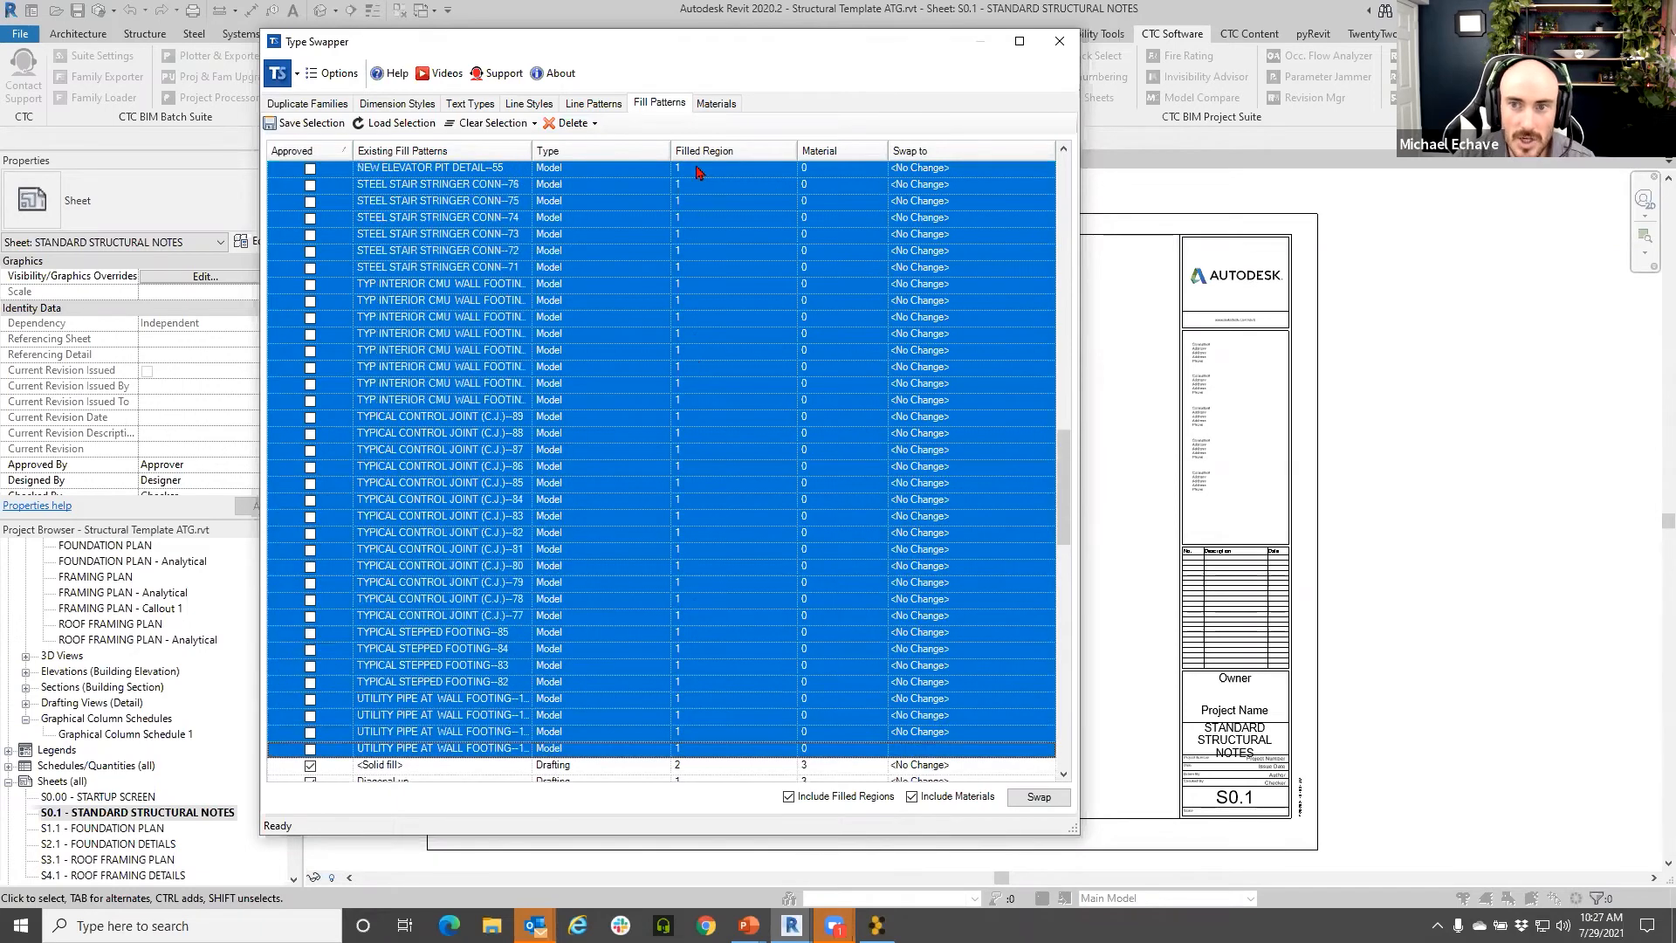
{"action": "scroll", "coordinate": [690, 358], "scroll_direction": "up", "scroll_amount": 1}
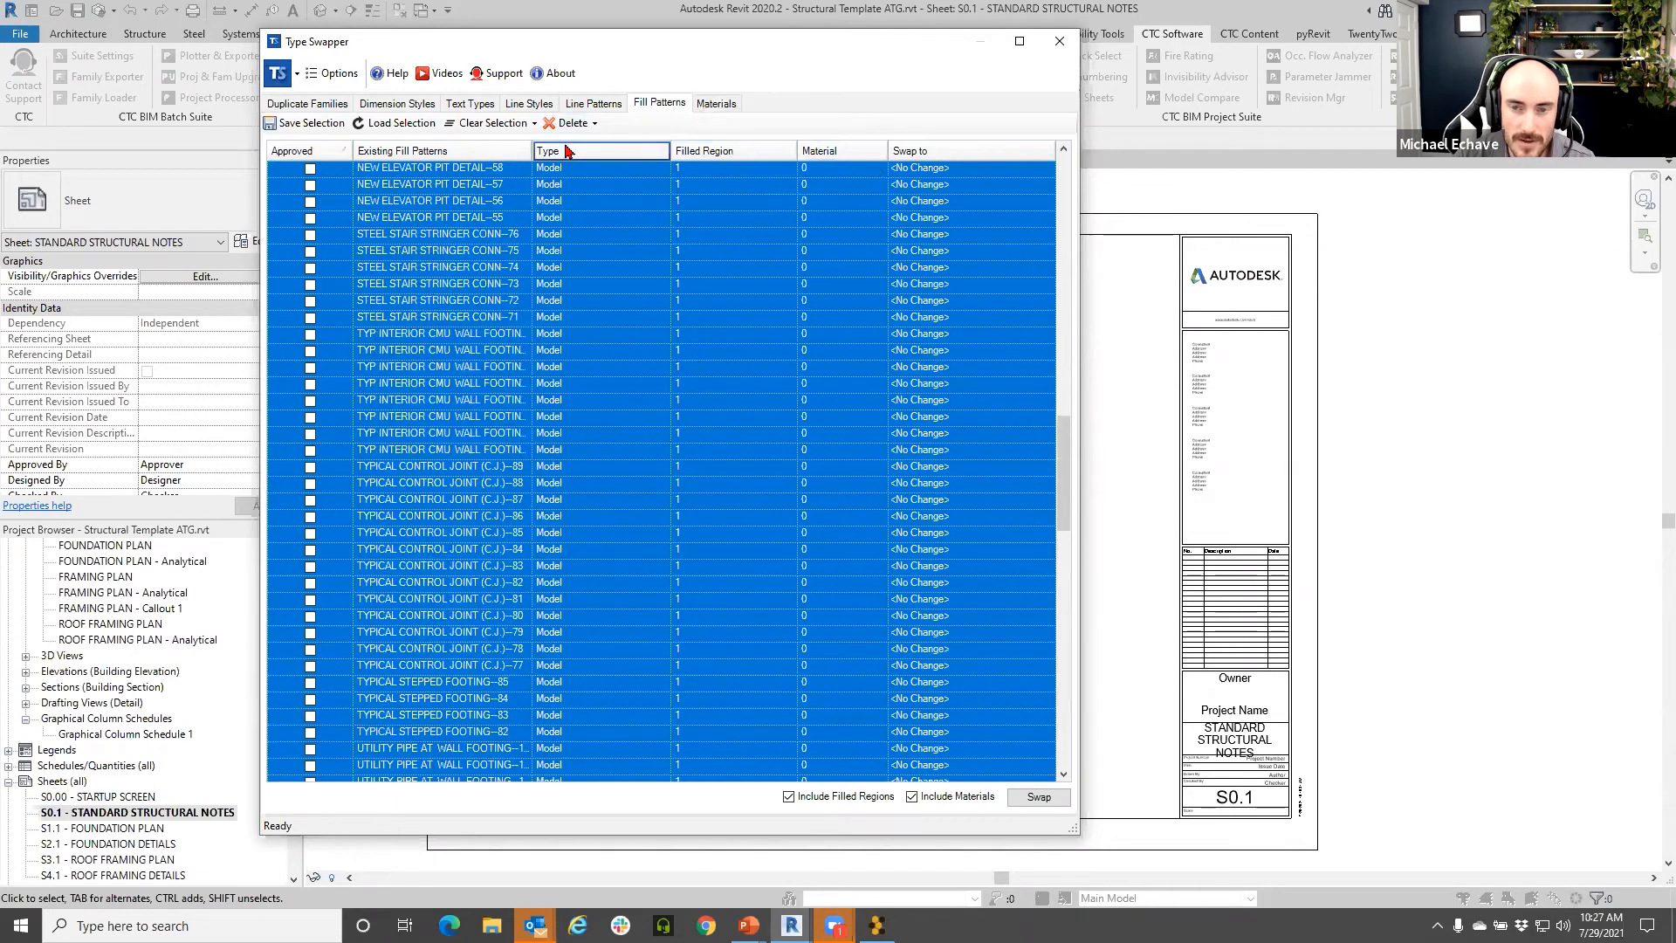
{"action": "scroll", "coordinate": [574, 536], "scroll_direction": "down", "scroll_amount": 7}
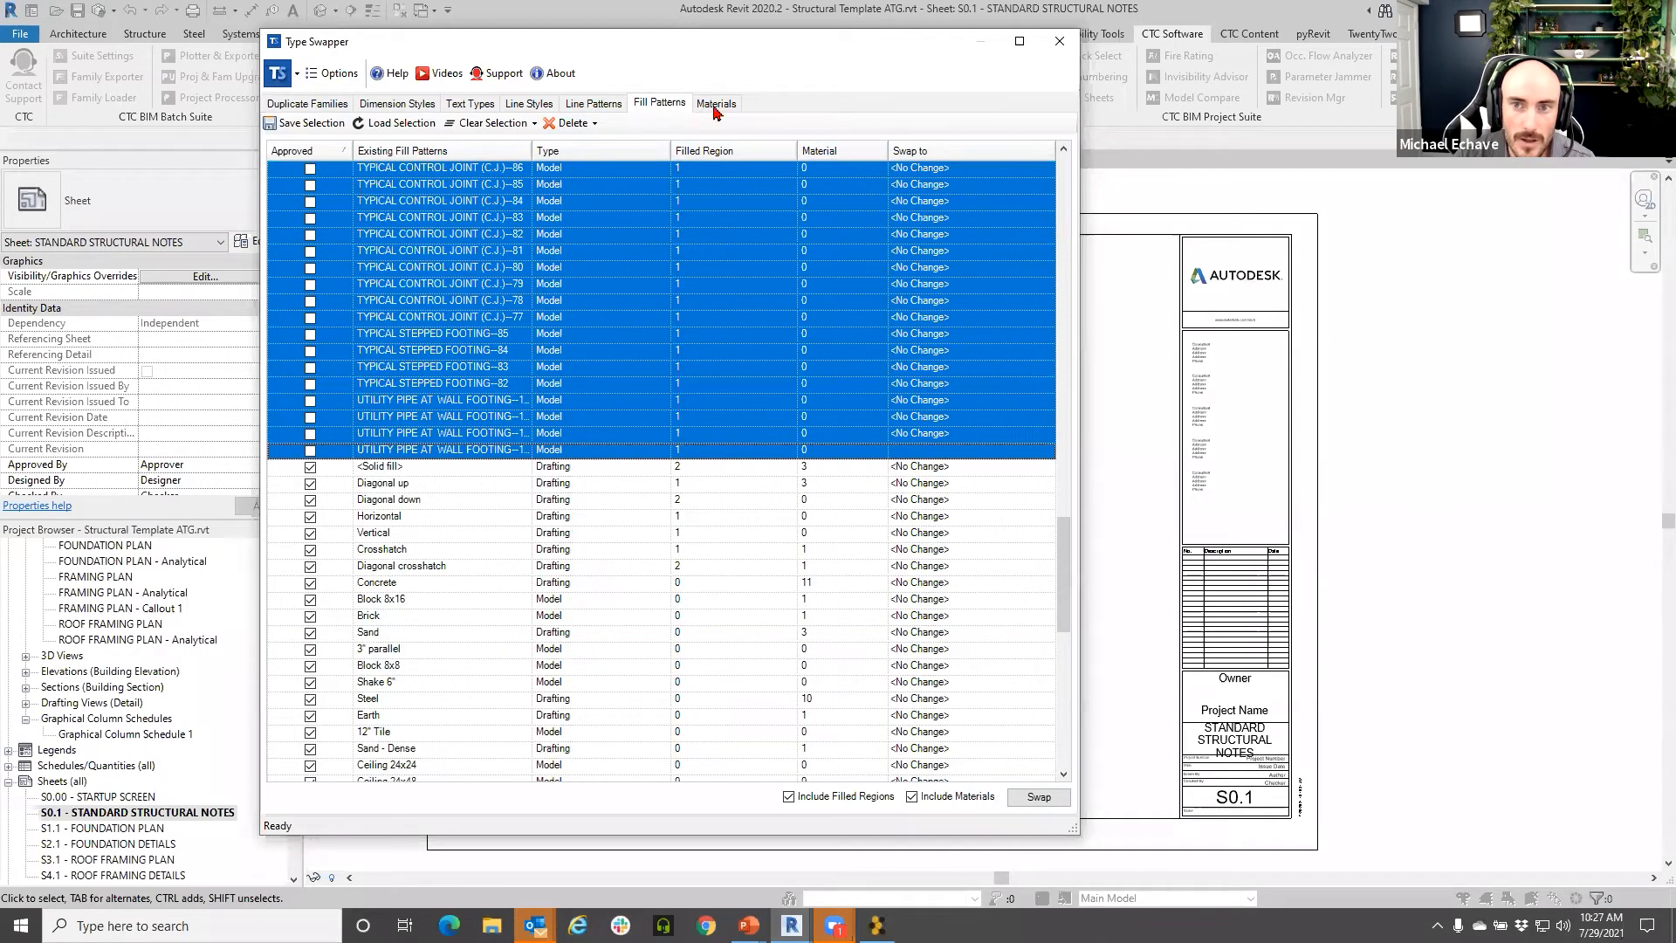
{"action": "scroll", "coordinate": [627, 490], "scroll_direction": "up", "scroll_amount": 20}
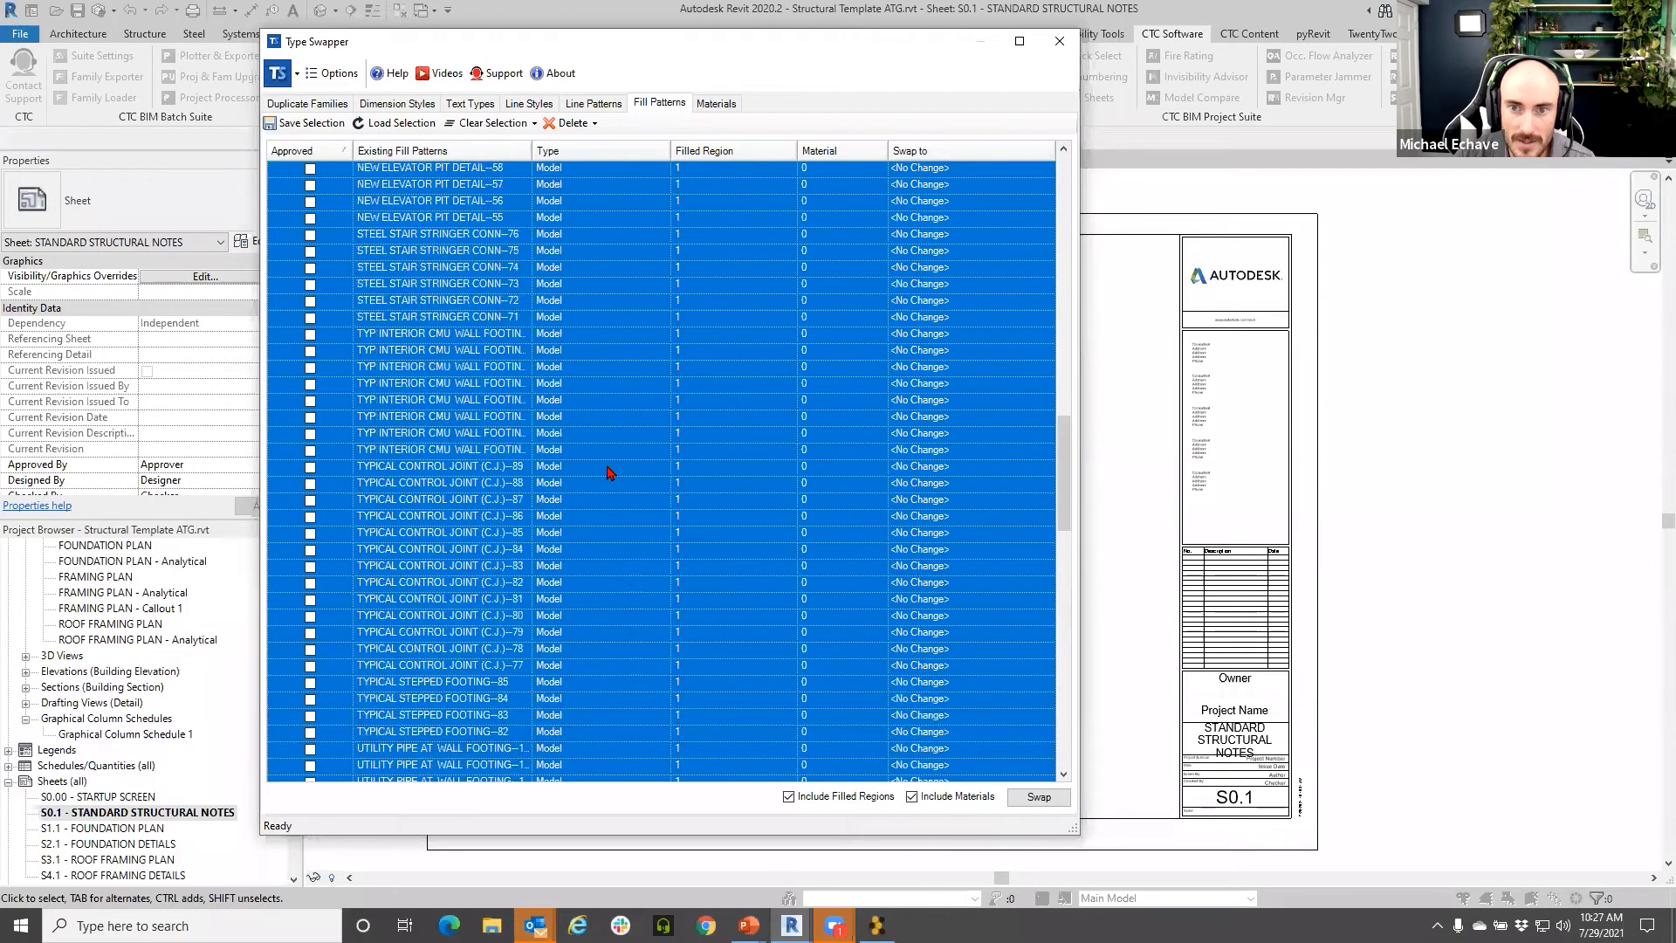
- Delete only the selected unapproved fill patterns and confirm
{"action": "left_click", "coordinate": [560, 127]}
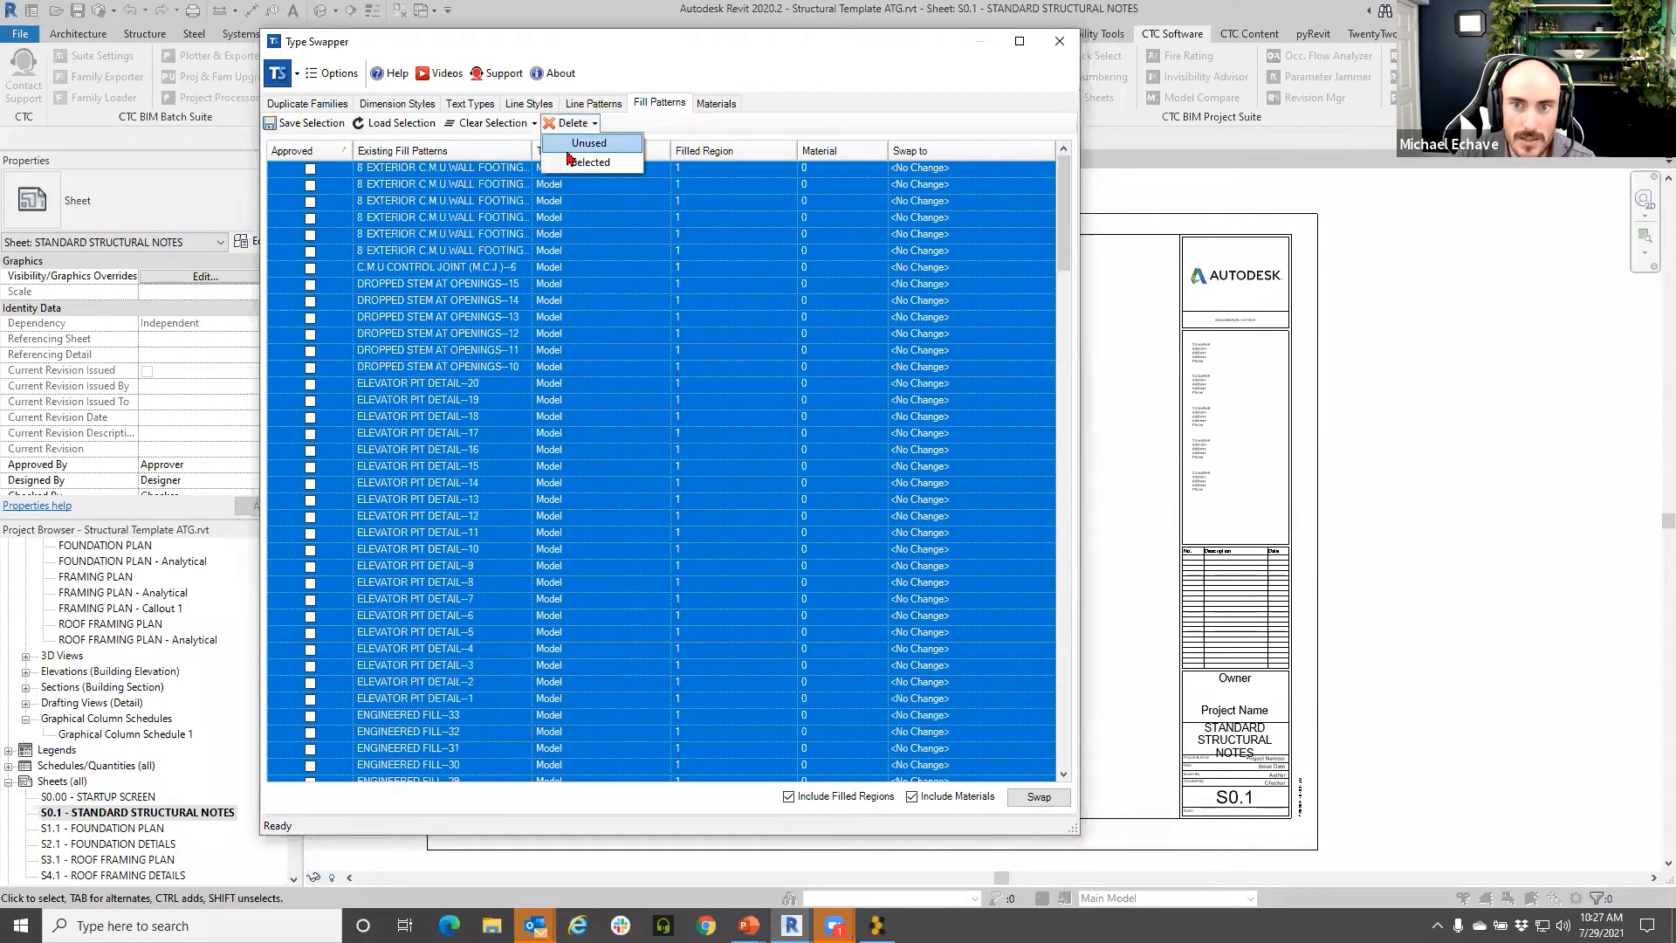
{"action": "left_click", "coordinate": [590, 163]}
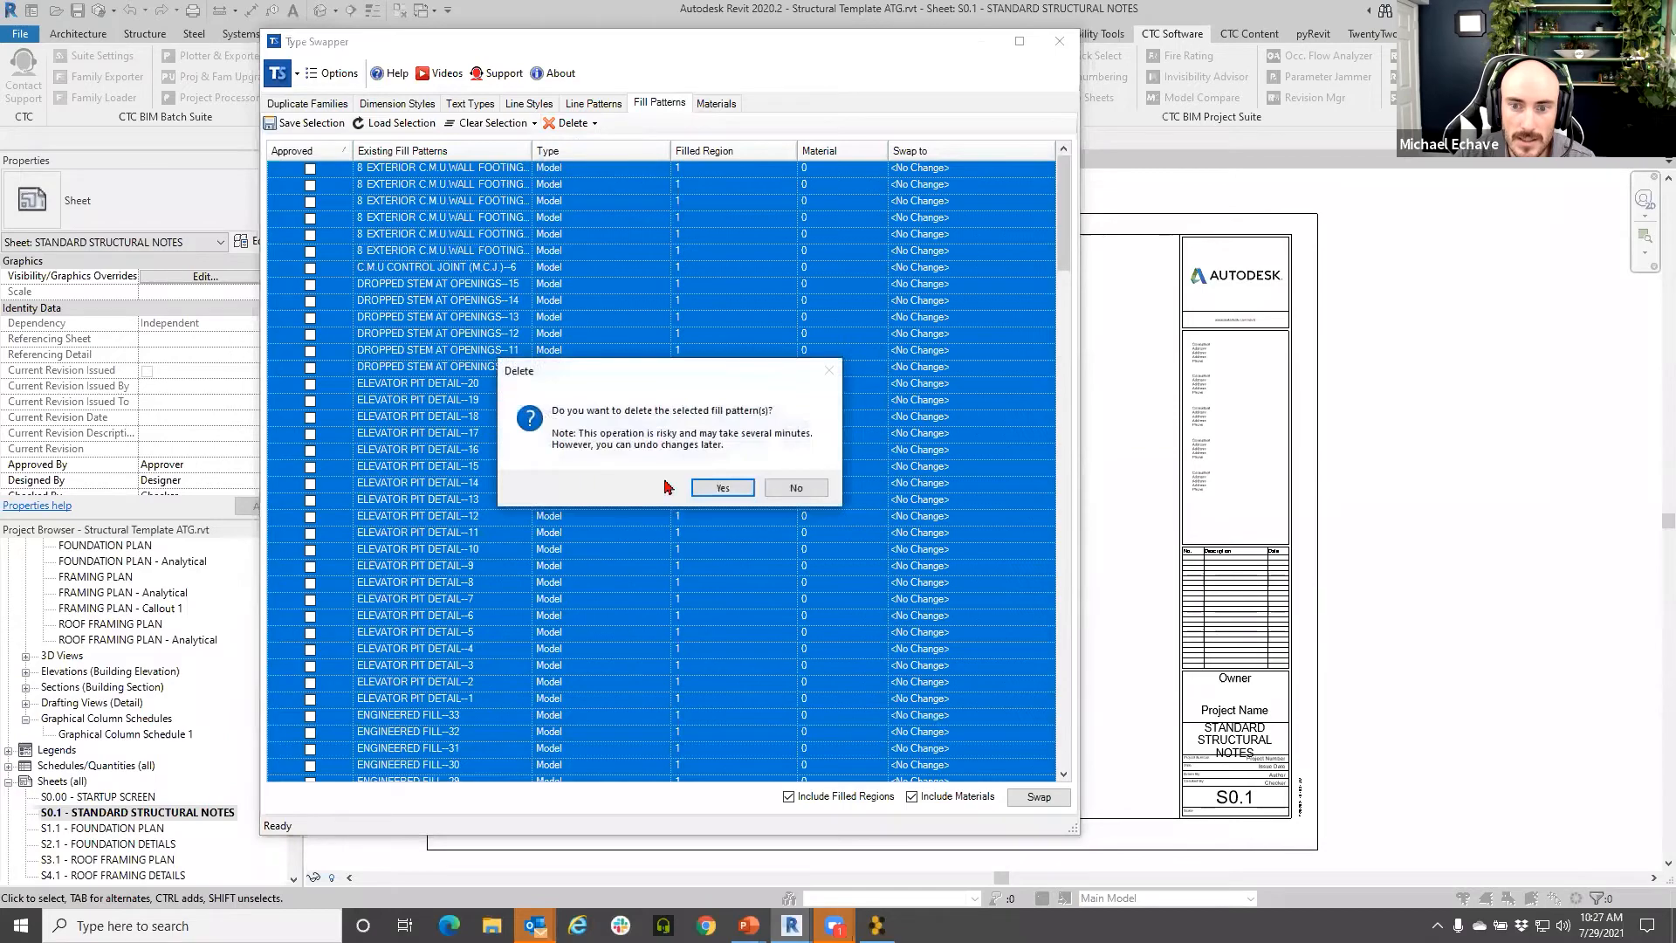
{"action": "left_click", "coordinate": [721, 489]}
{"action": "left_click", "coordinate": [670, 565]}
{"action": "scroll", "coordinate": [485, 328], "scroll_direction": "down", "scroll_amount": 2}
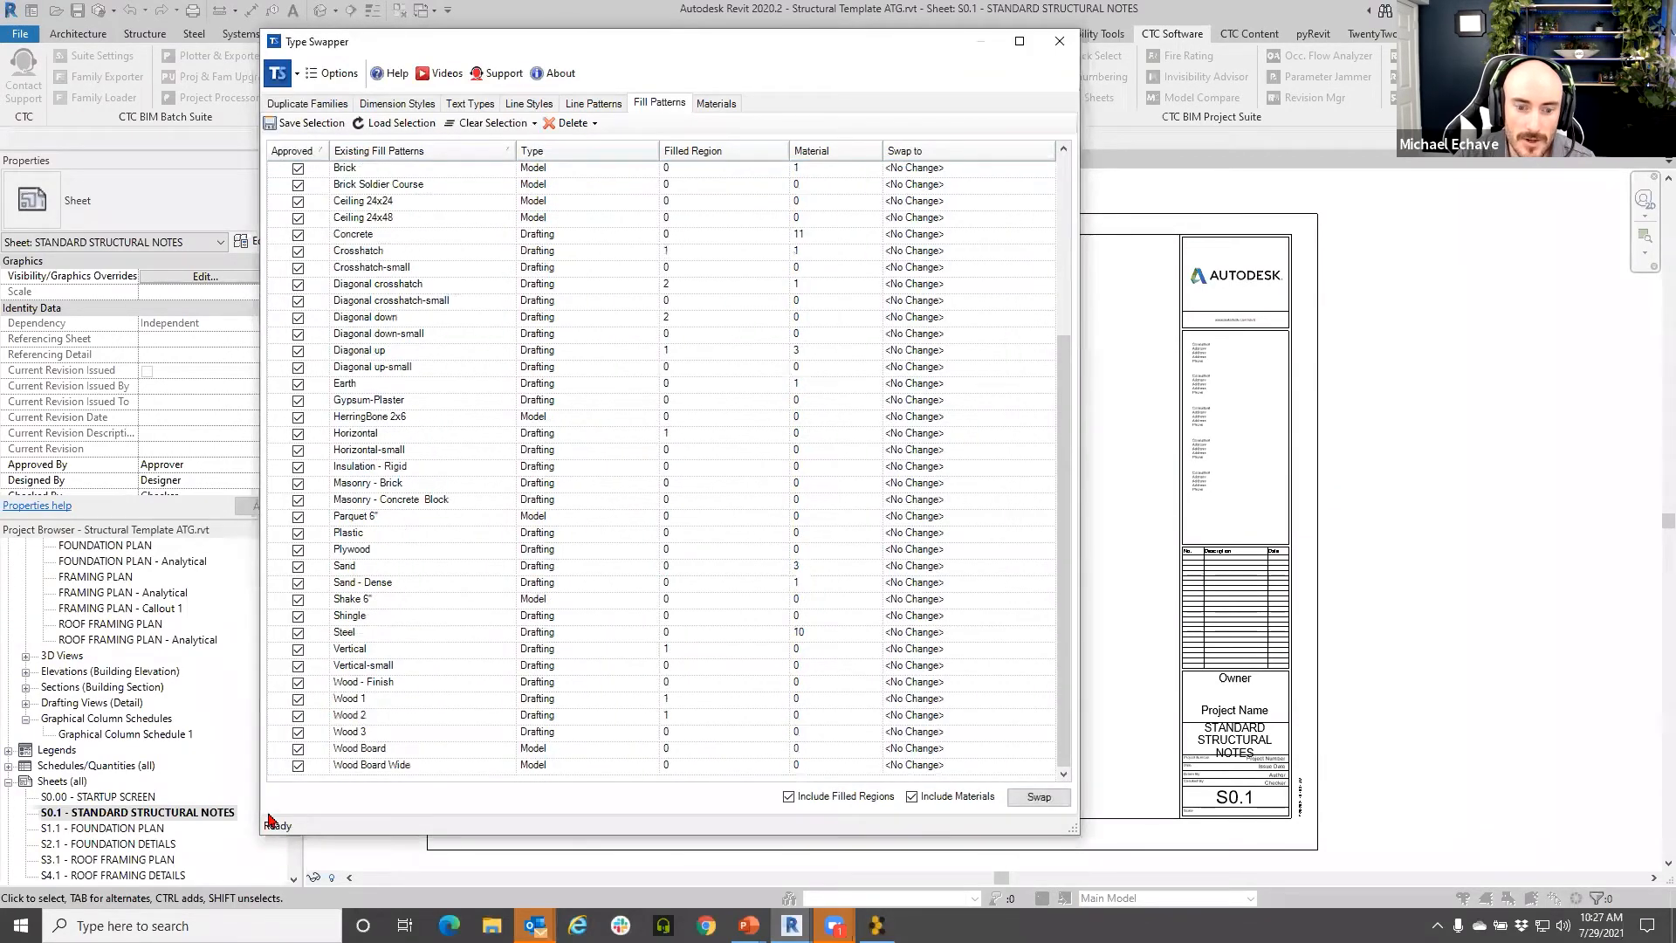
- Sort materials by Approved and select Concrete, Precast (1) through Render Material 63-127-63
{"action": "left_click", "coordinate": [708, 105]}
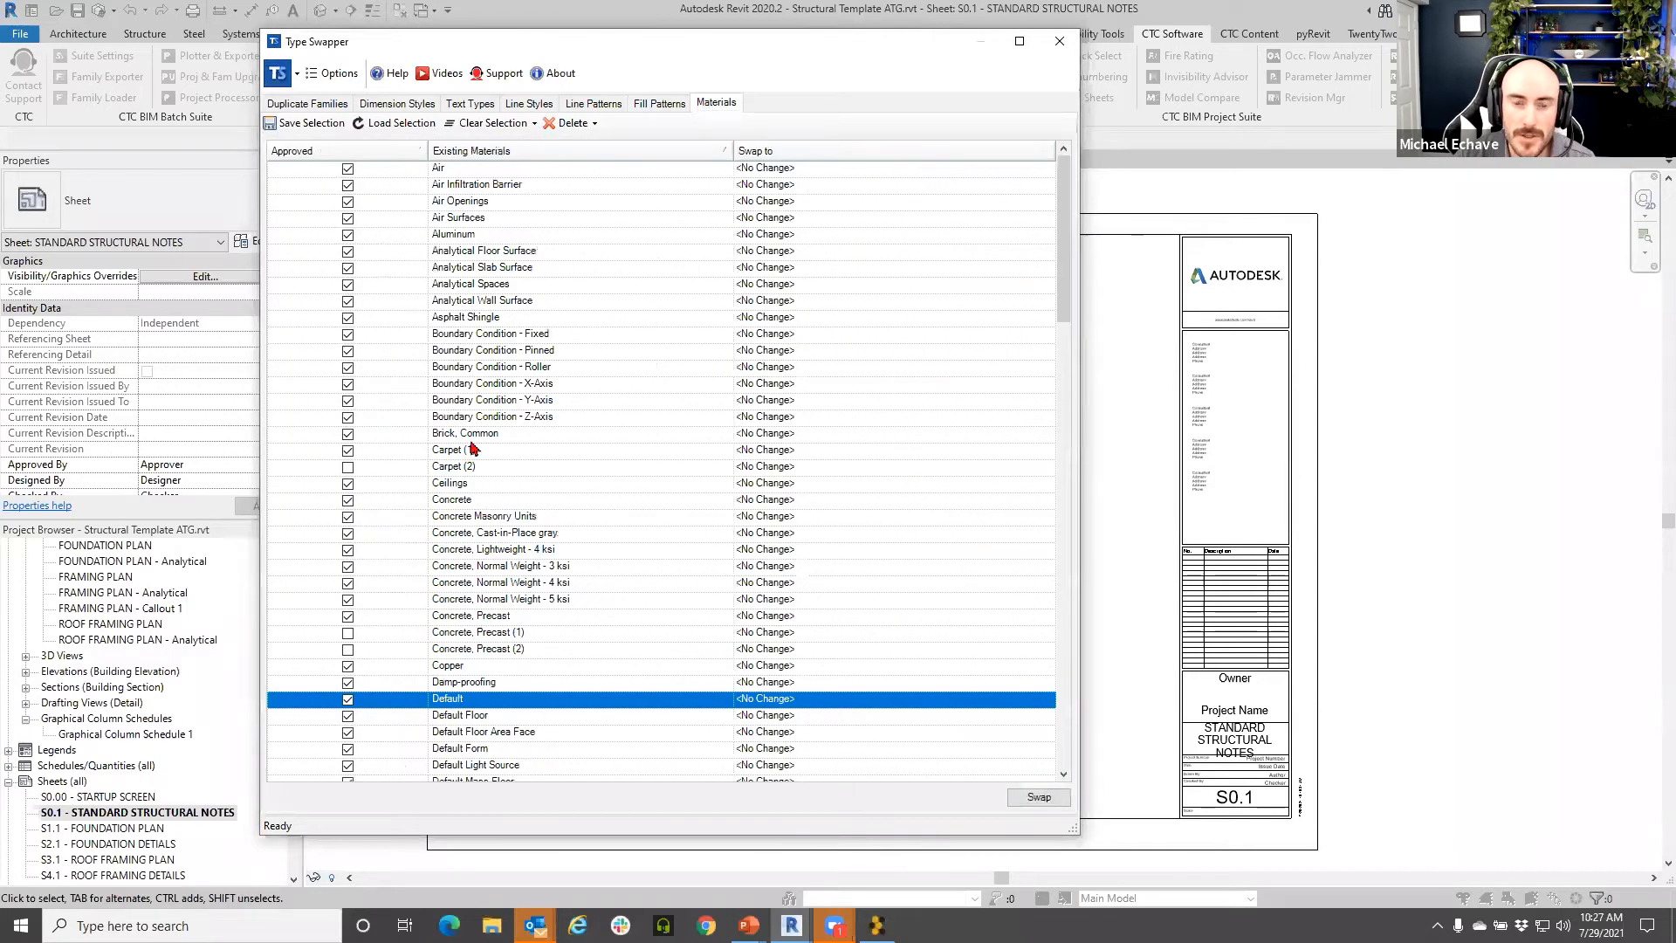
{"action": "scroll", "coordinate": [475, 453], "scroll_direction": "down", "scroll_amount": 20}
{"action": "left_click", "coordinate": [348, 152]}
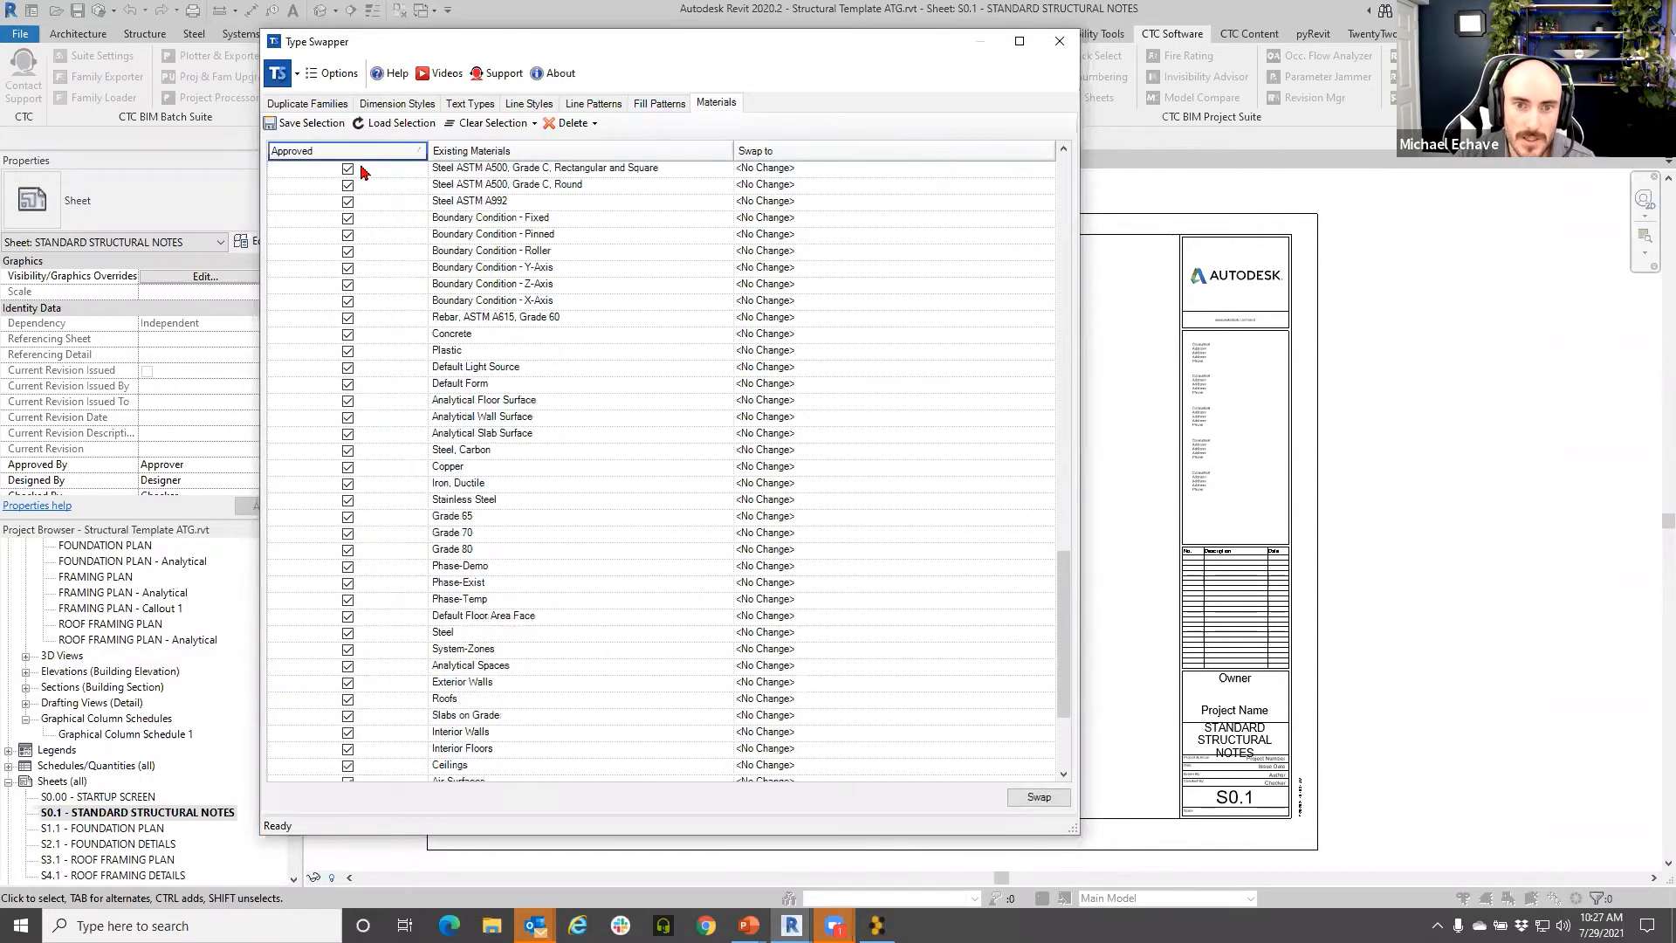
{"action": "scroll", "coordinate": [494, 448], "scroll_direction": "up", "scroll_amount": 20}
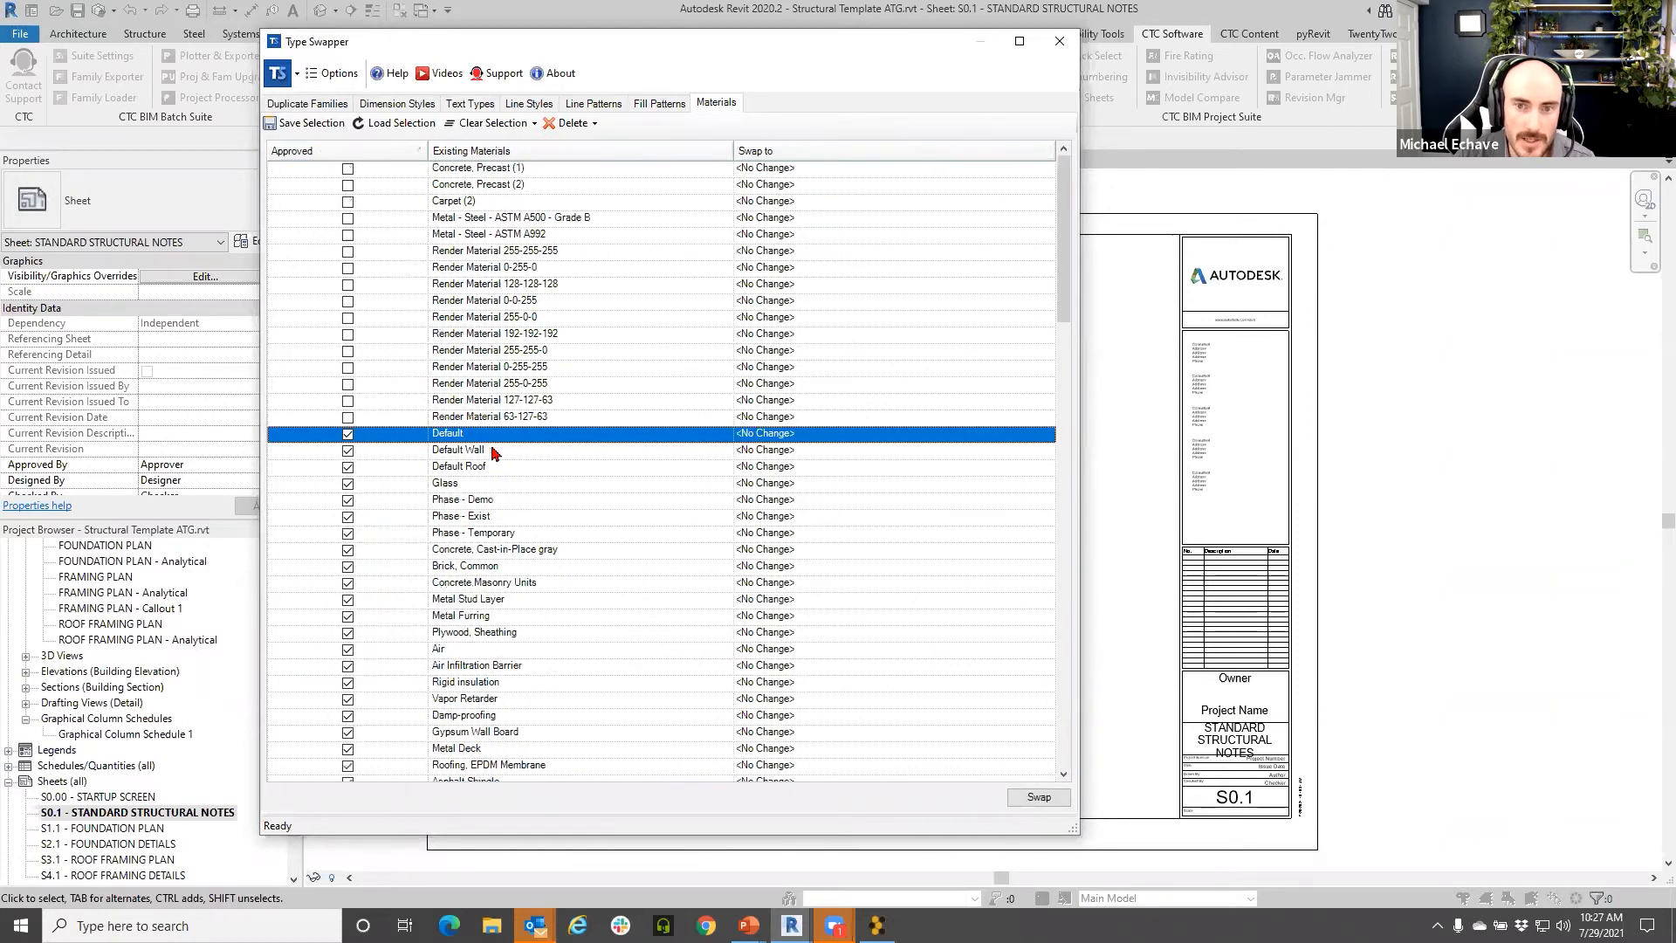
{"action": "left_click", "coordinate": [493, 169]}
{"action": "left_click", "coordinate": [537, 417], "text": "shift"}
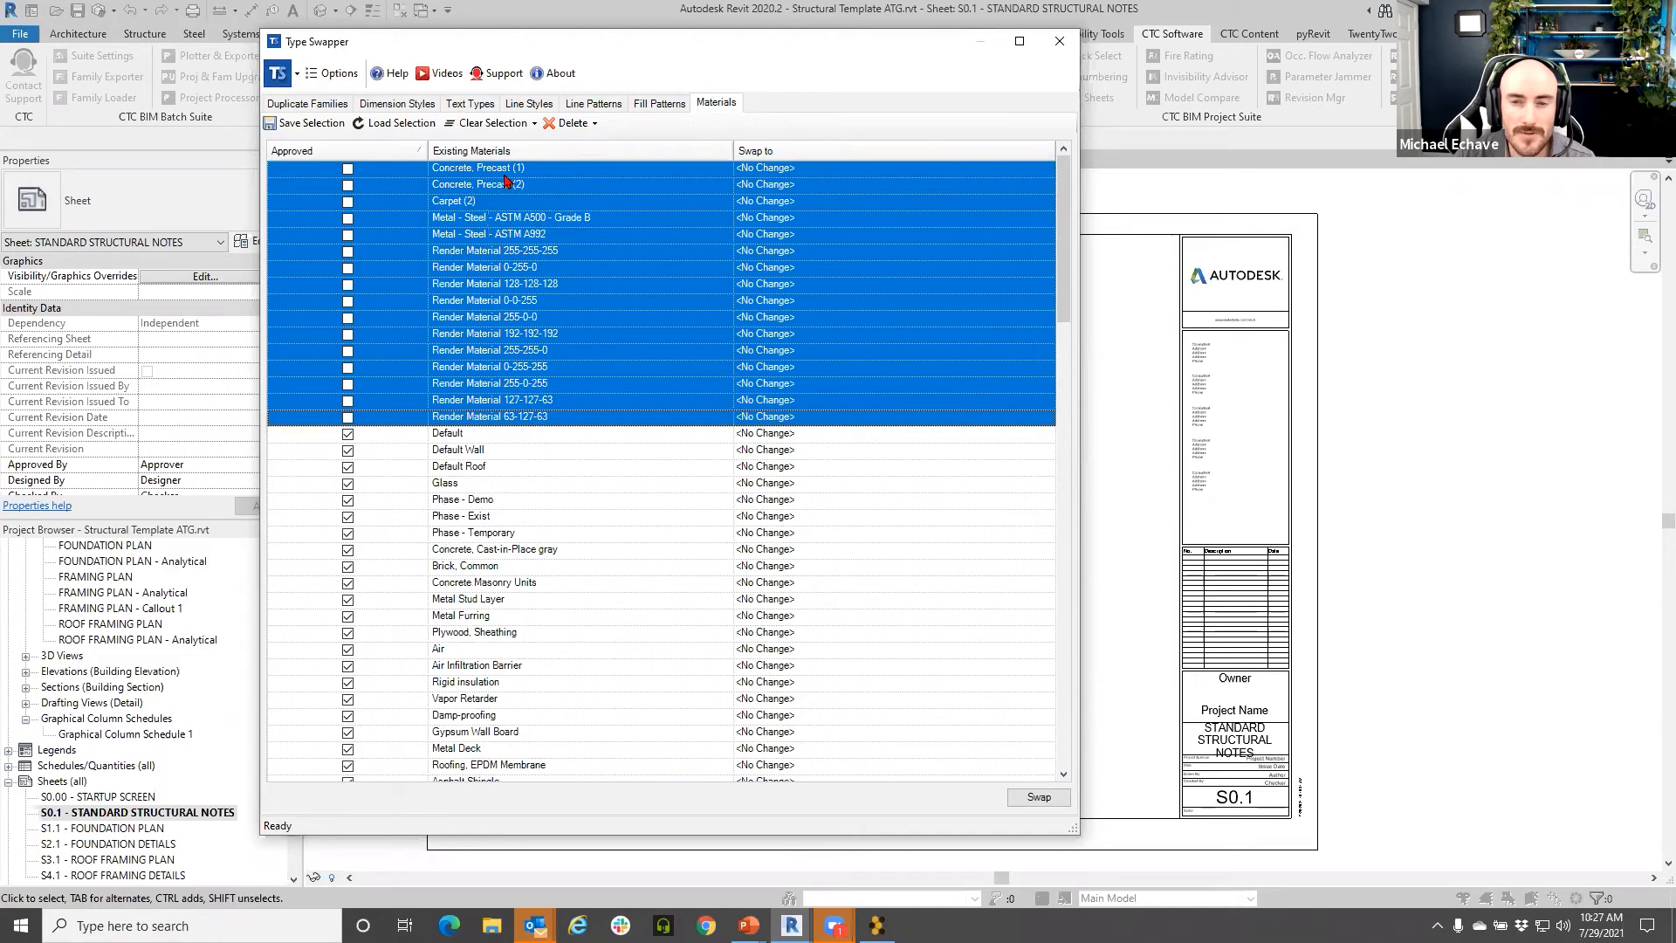
- Delete only the selected unapproved materials and confirm
{"action": "left_click", "coordinate": [575, 123]}
{"action": "left_click", "coordinate": [591, 166]}
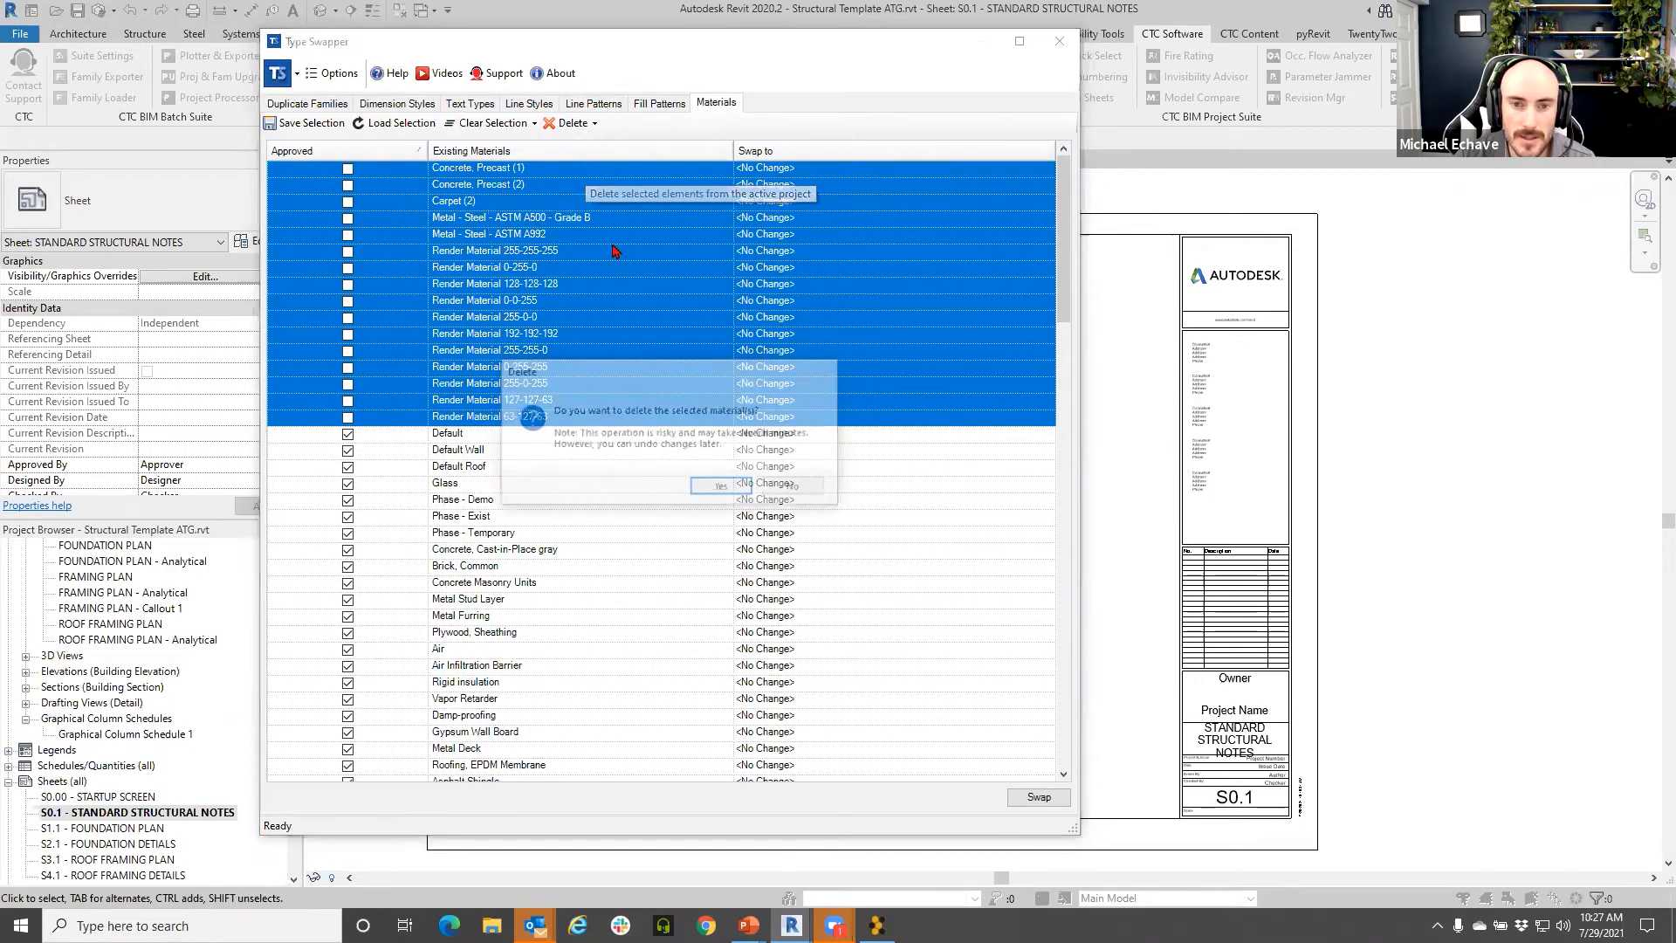
{"action": "left_click", "coordinate": [720, 488]}
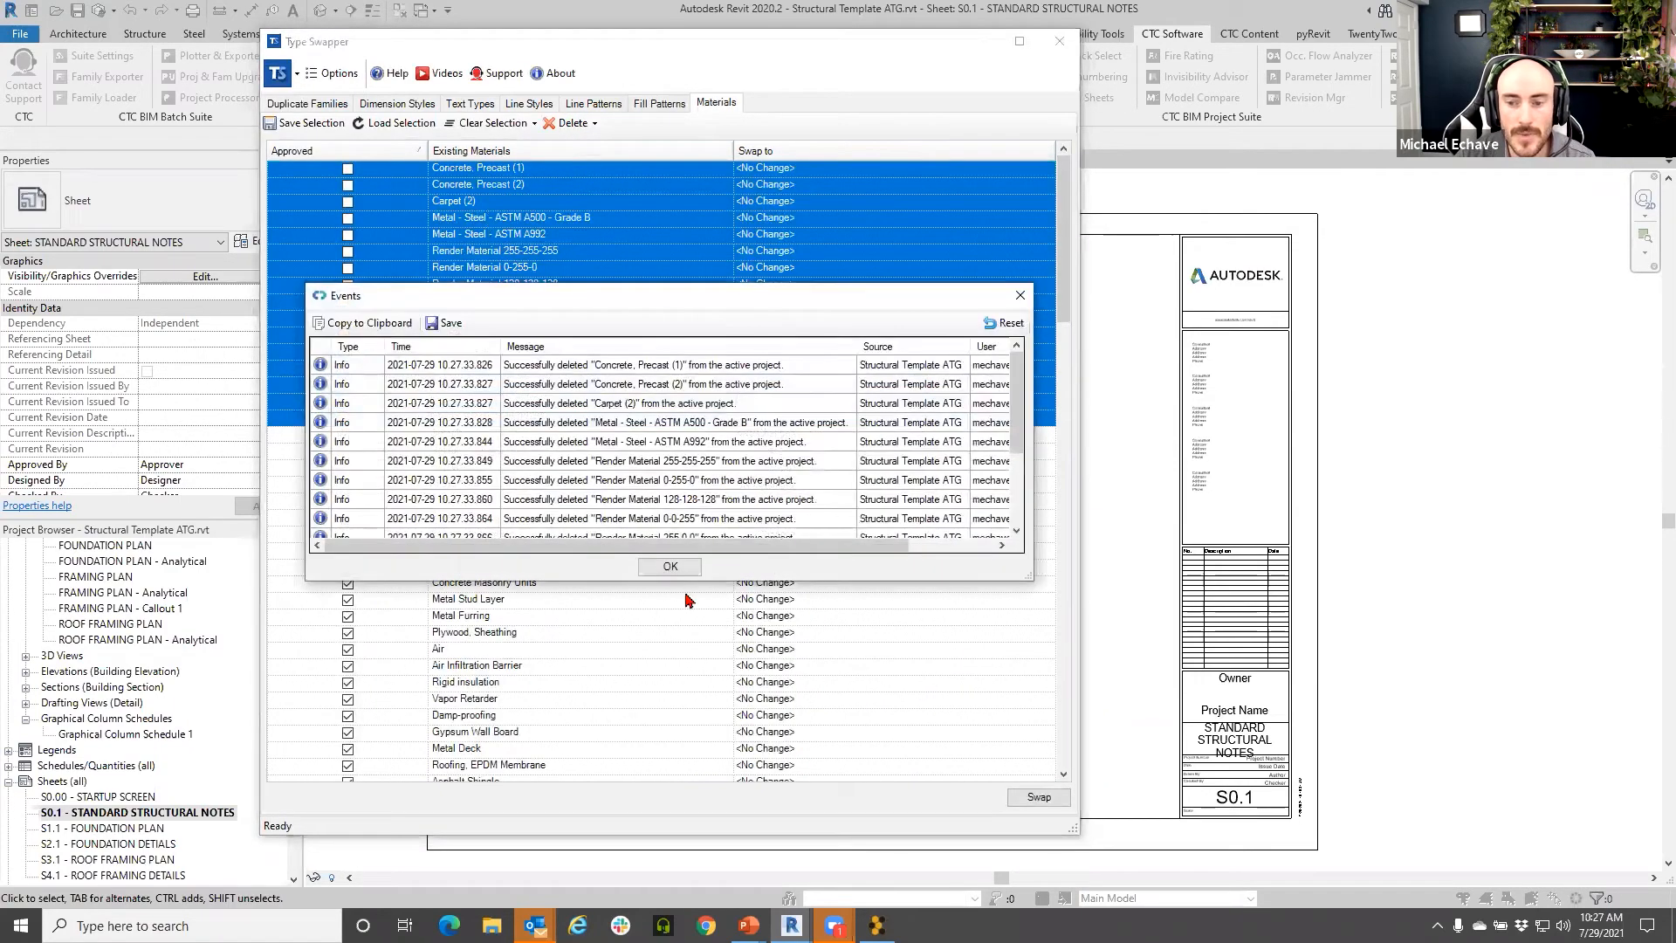
{"action": "left_click", "coordinate": [664, 569]}
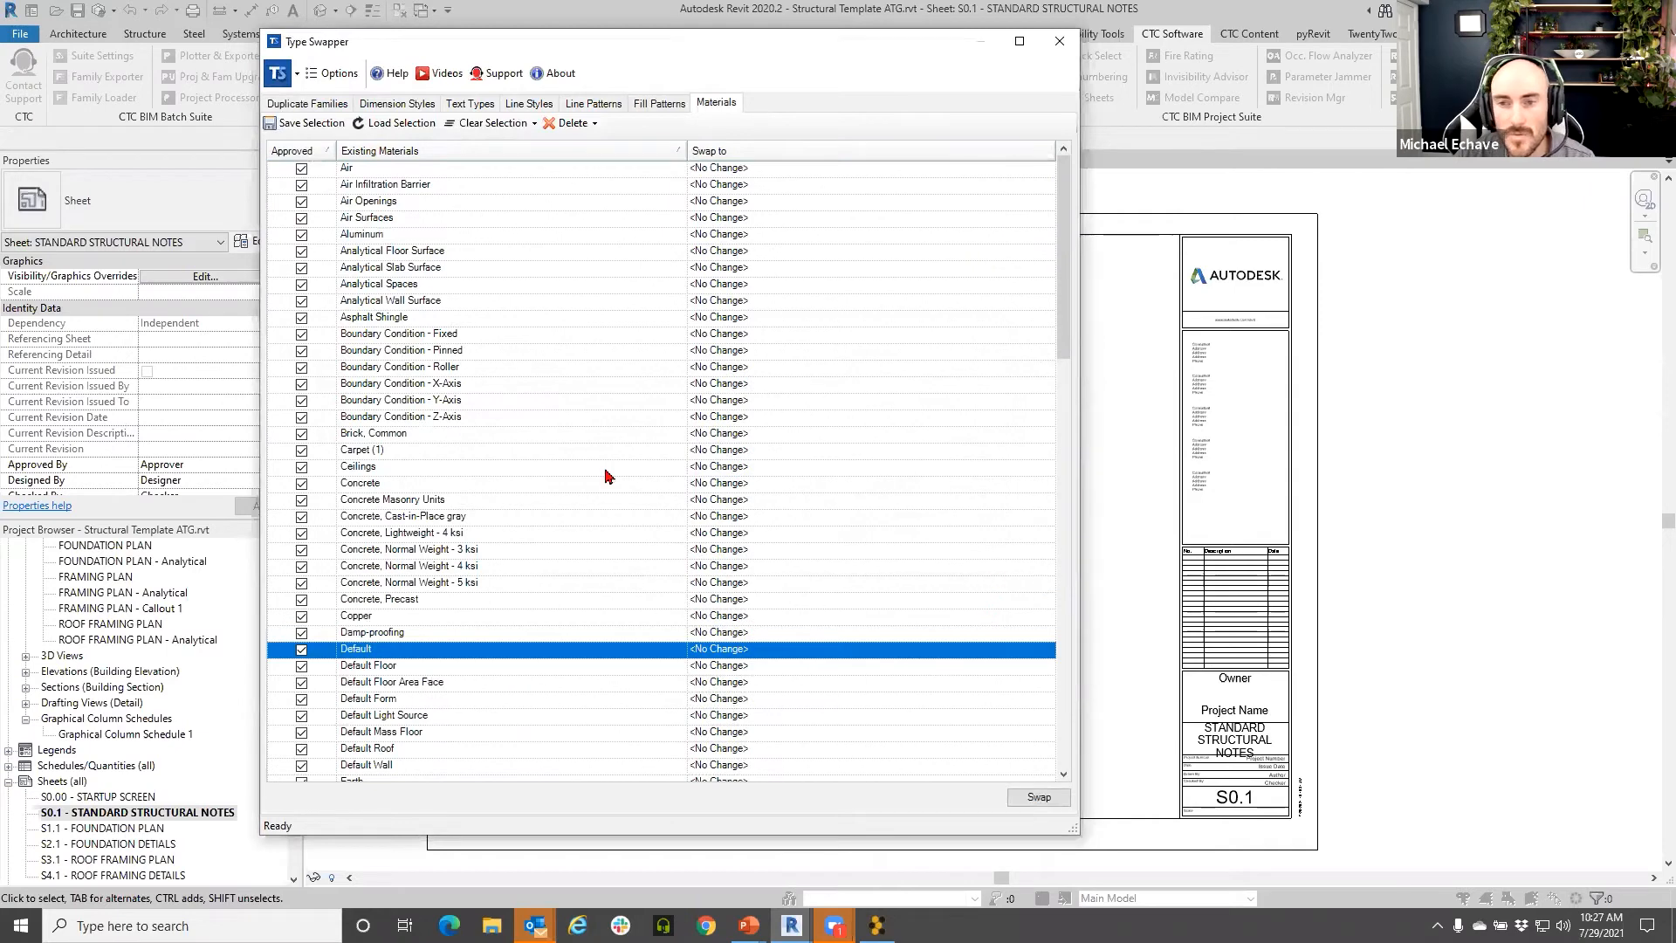
{"action": "scroll", "coordinate": [609, 475], "scroll_direction": "down", "scroll_amount": 16}
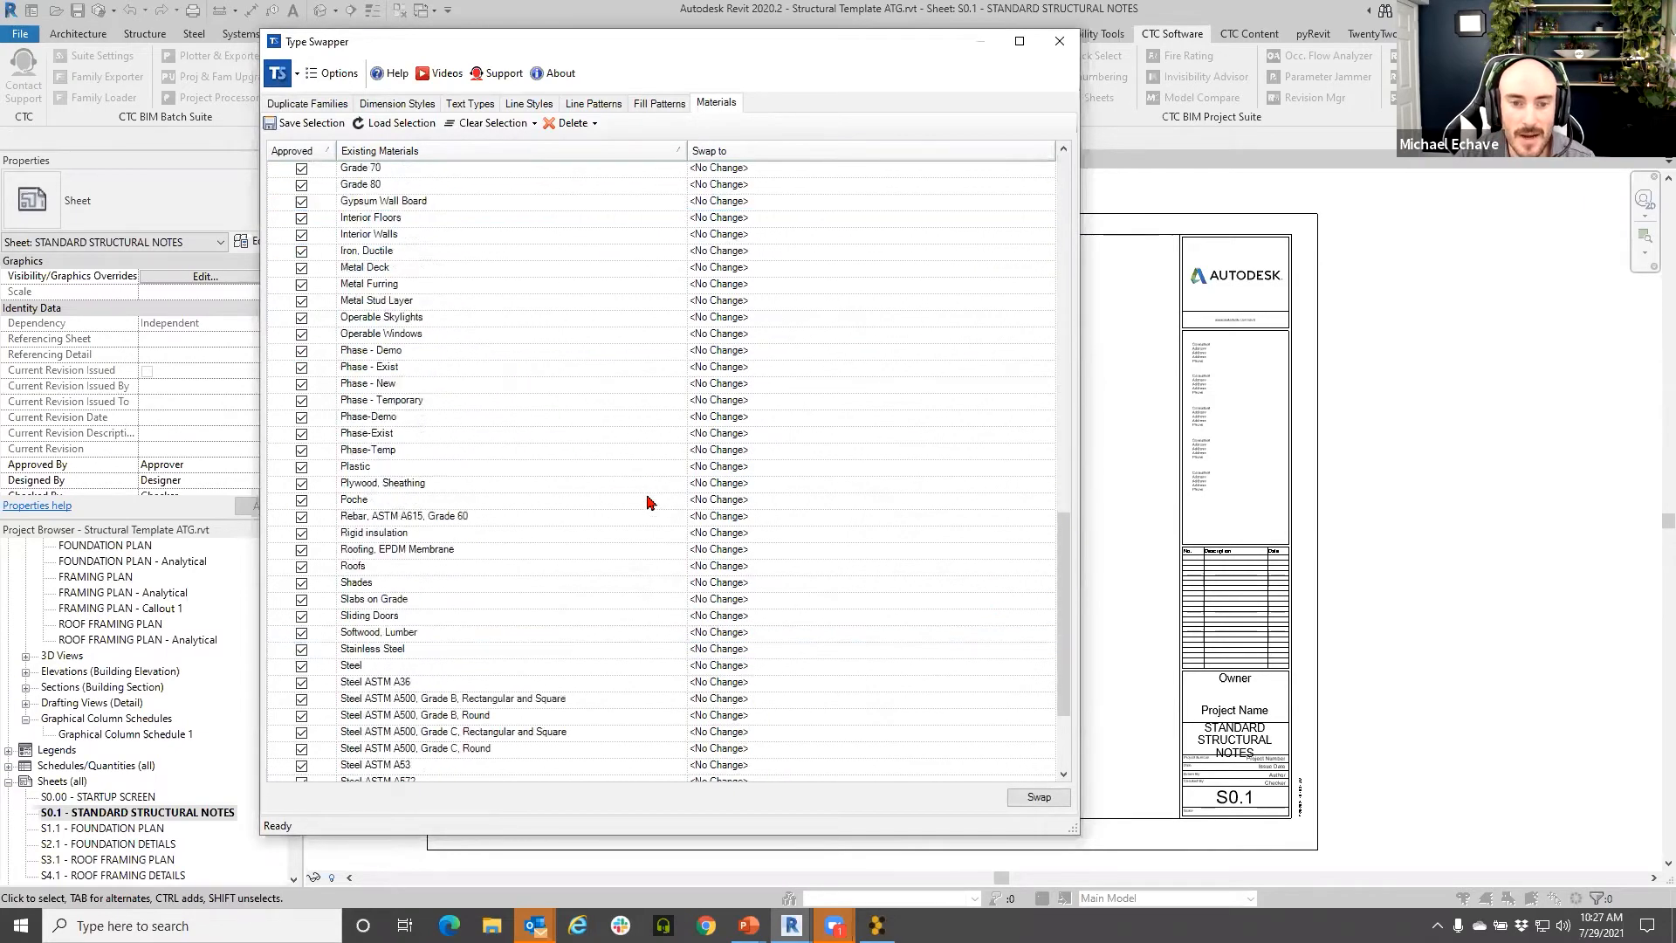
{"action": "scroll", "coordinate": [647, 489], "scroll_direction": "up", "scroll_amount": 8}
{"action": "scroll", "coordinate": [647, 511], "scroll_direction": "up", "scroll_amount": 7}
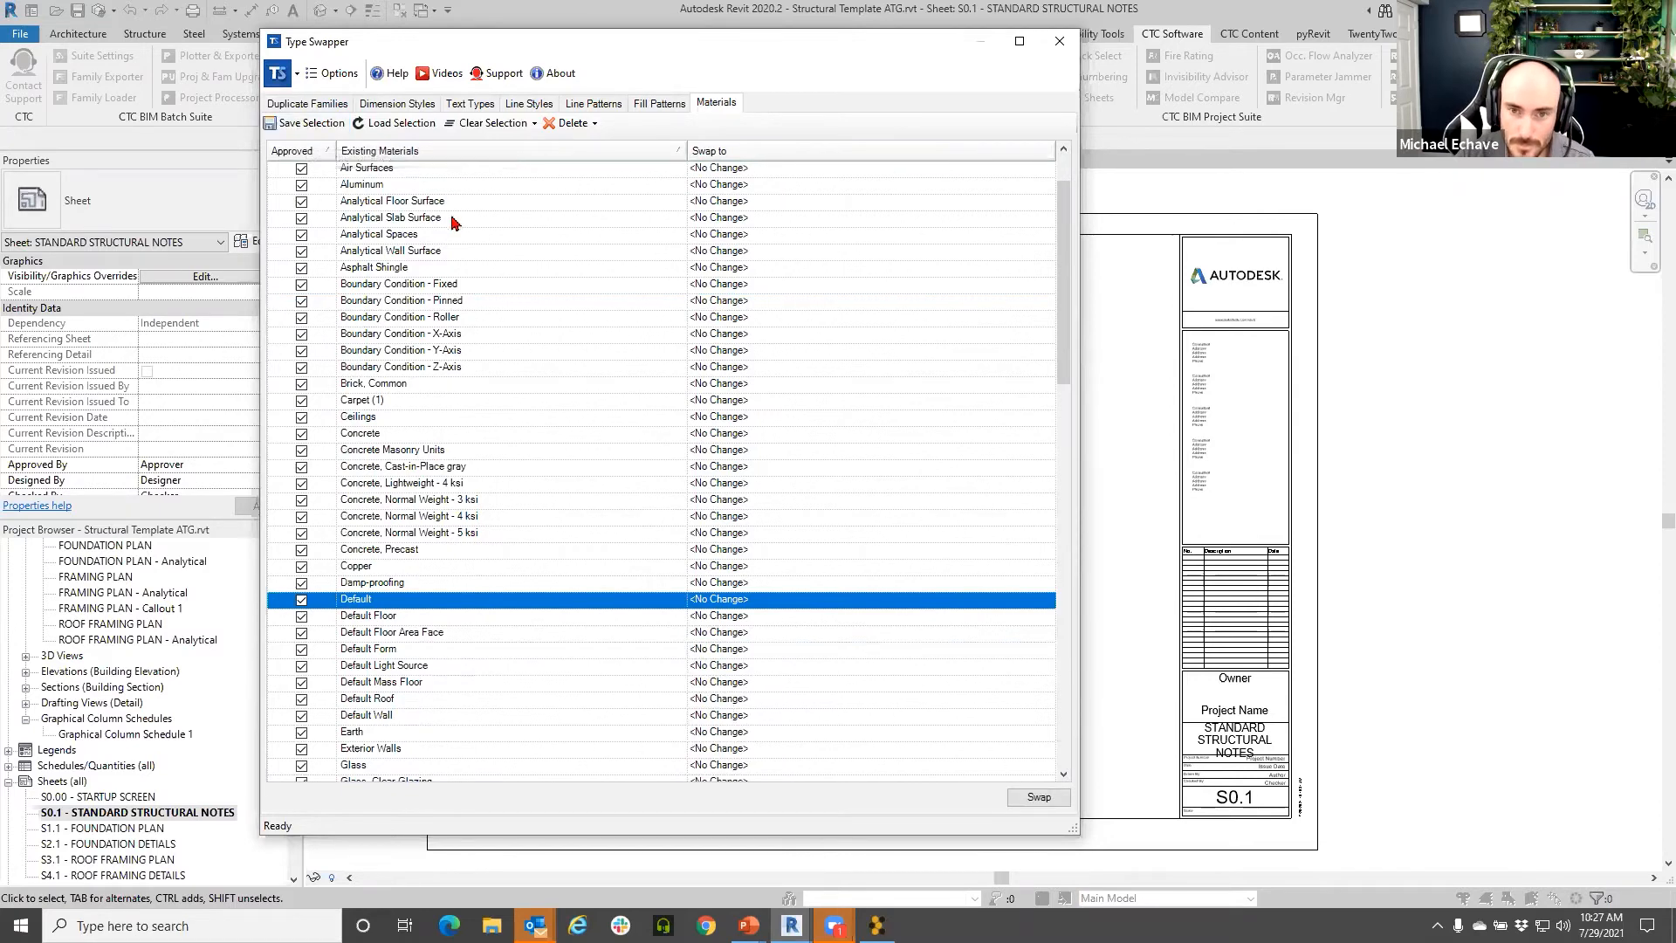
- View the add-in's tutorial videos, about box and user guide, then close Type Swapper
{"action": "left_click", "coordinate": [440, 87]}
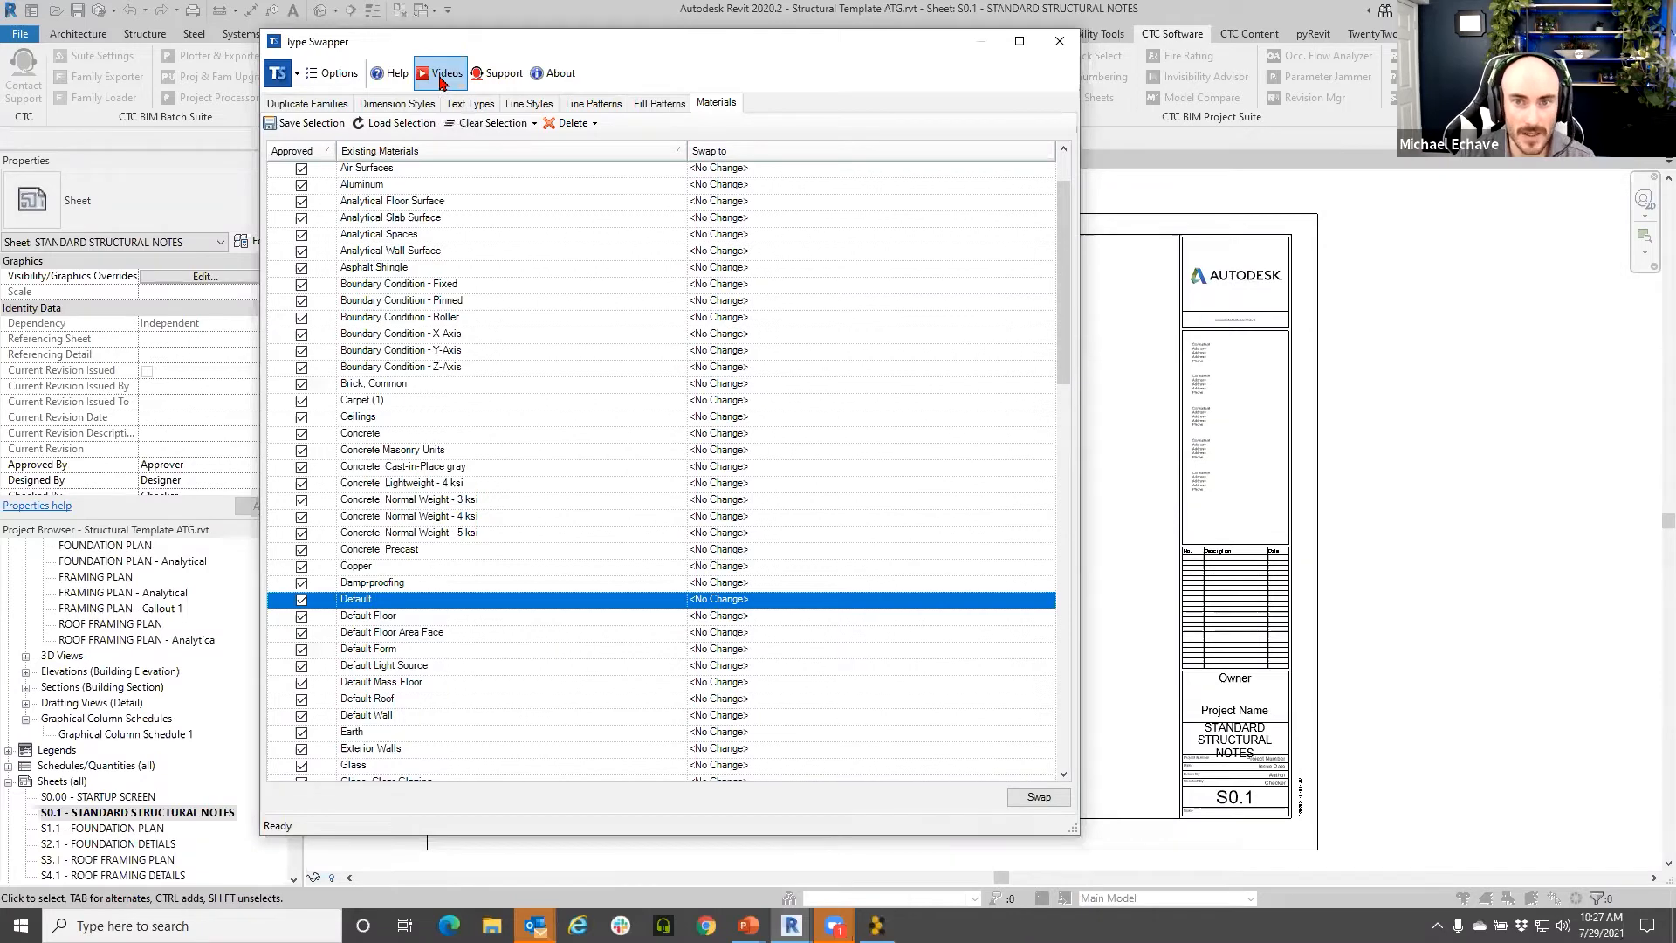
{"action": "left_click", "coordinate": [541, 75]}
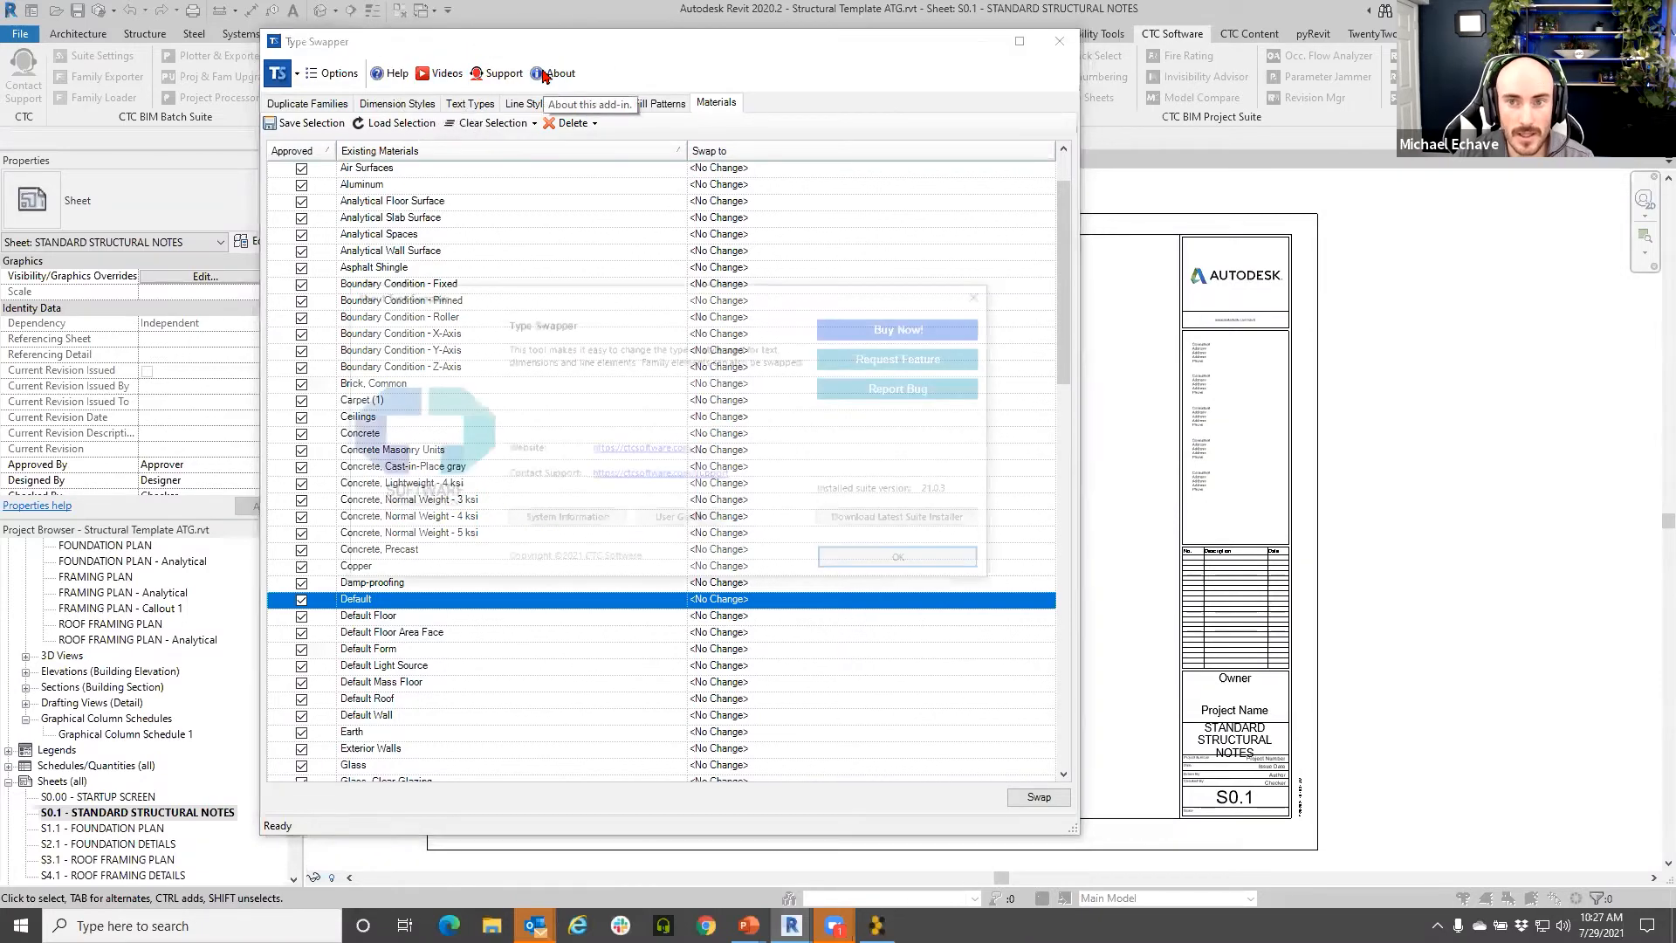
{"action": "left_click", "coordinate": [679, 522]}
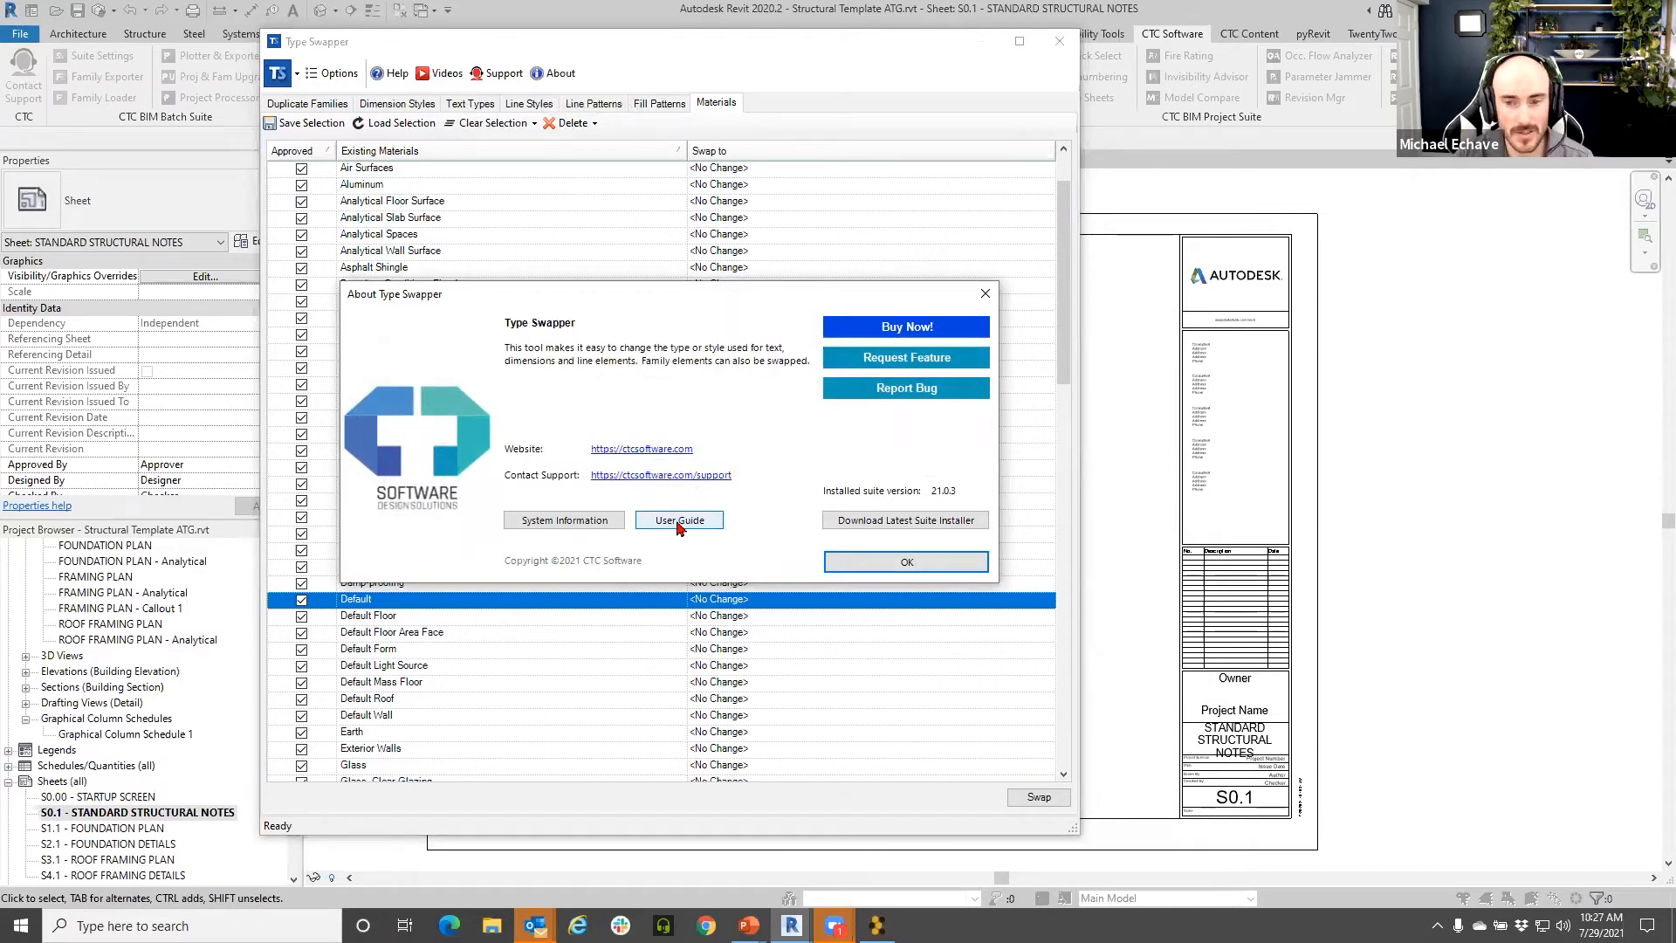
{"action": "left_click", "coordinate": [984, 294]}
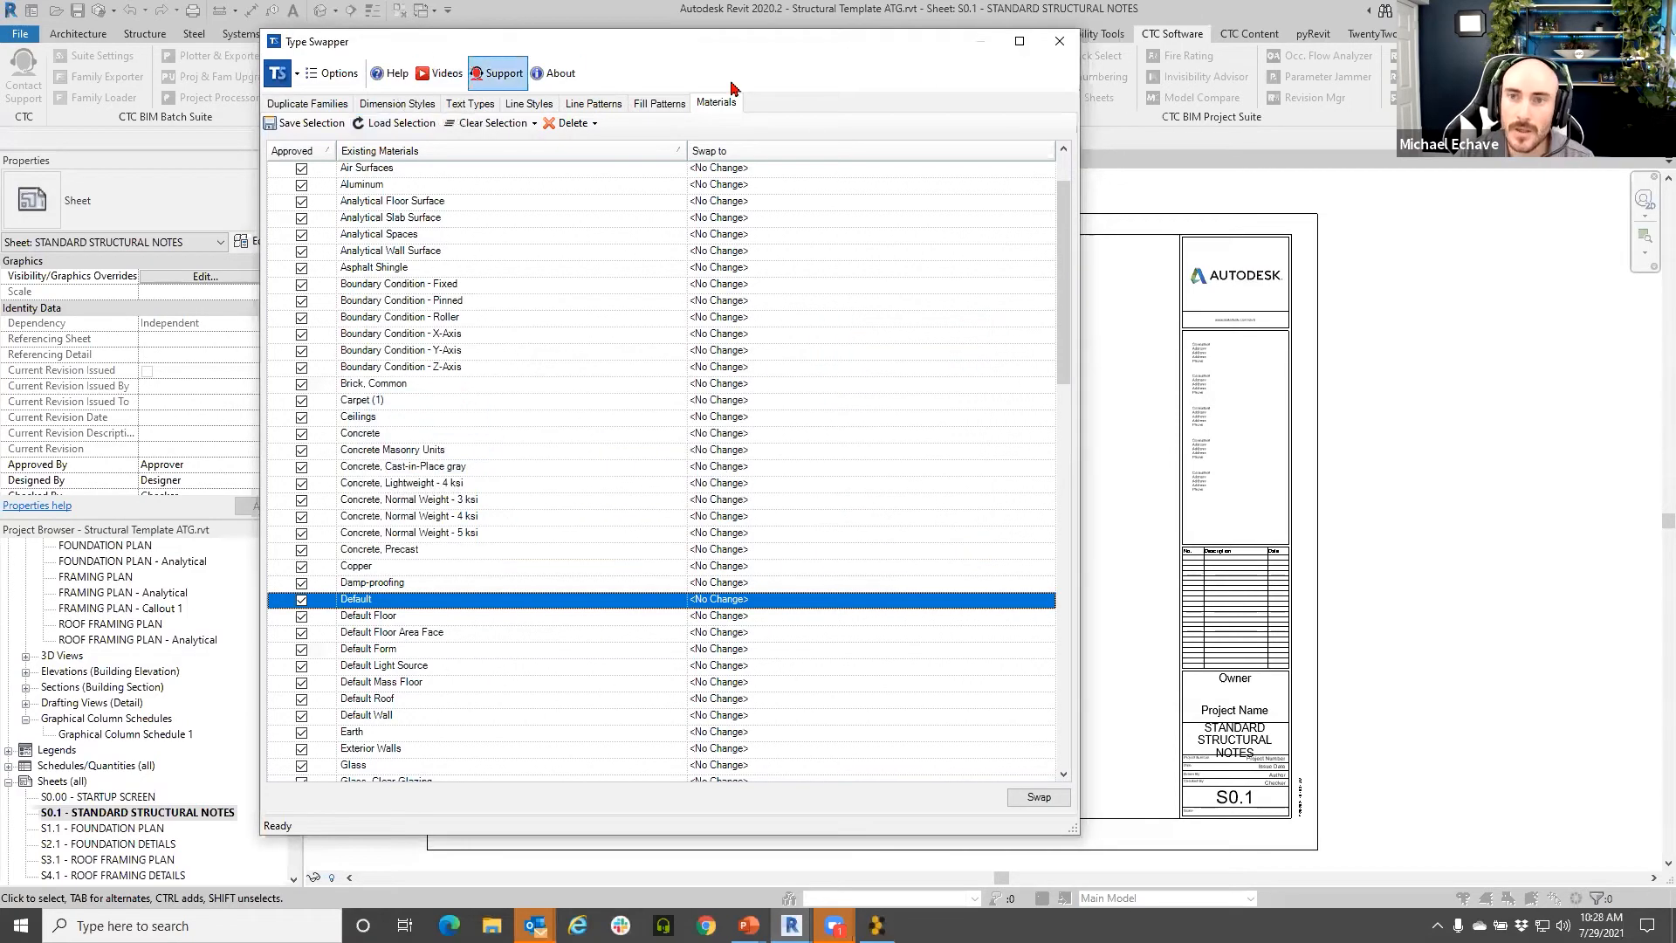
{"action": "left_click", "coordinate": [1054, 47]}
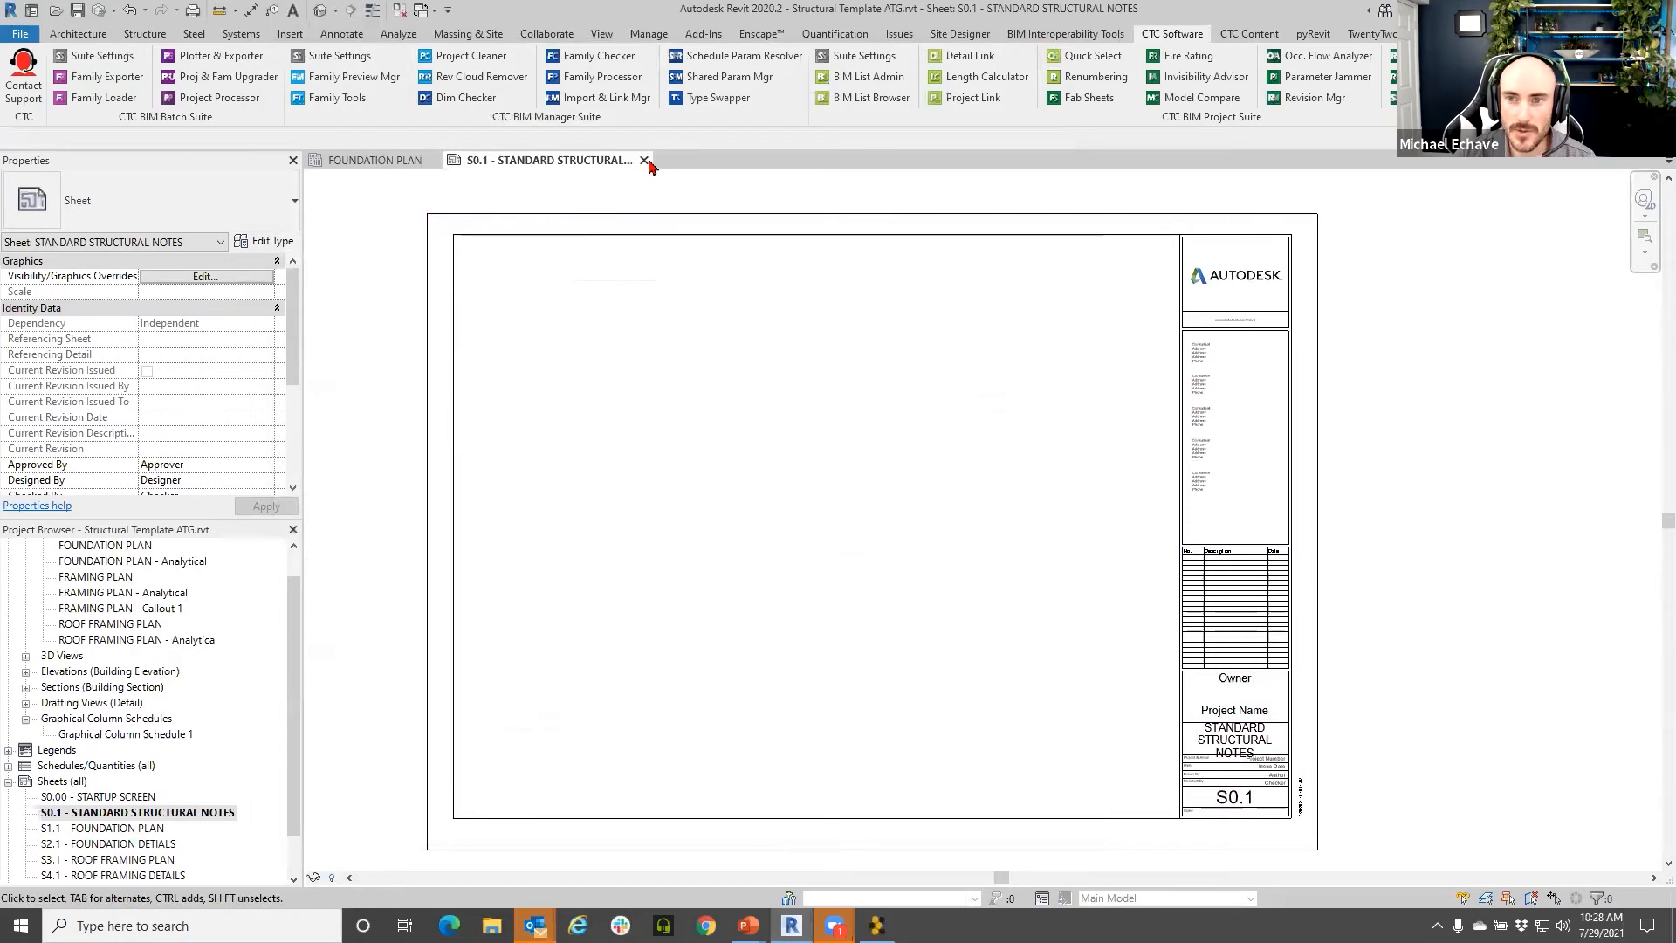
- Open Import & Link Manager, enlarge it, select all rows, and filter to All Links, then Revit Links
{"action": "left_click", "coordinate": [616, 99]}
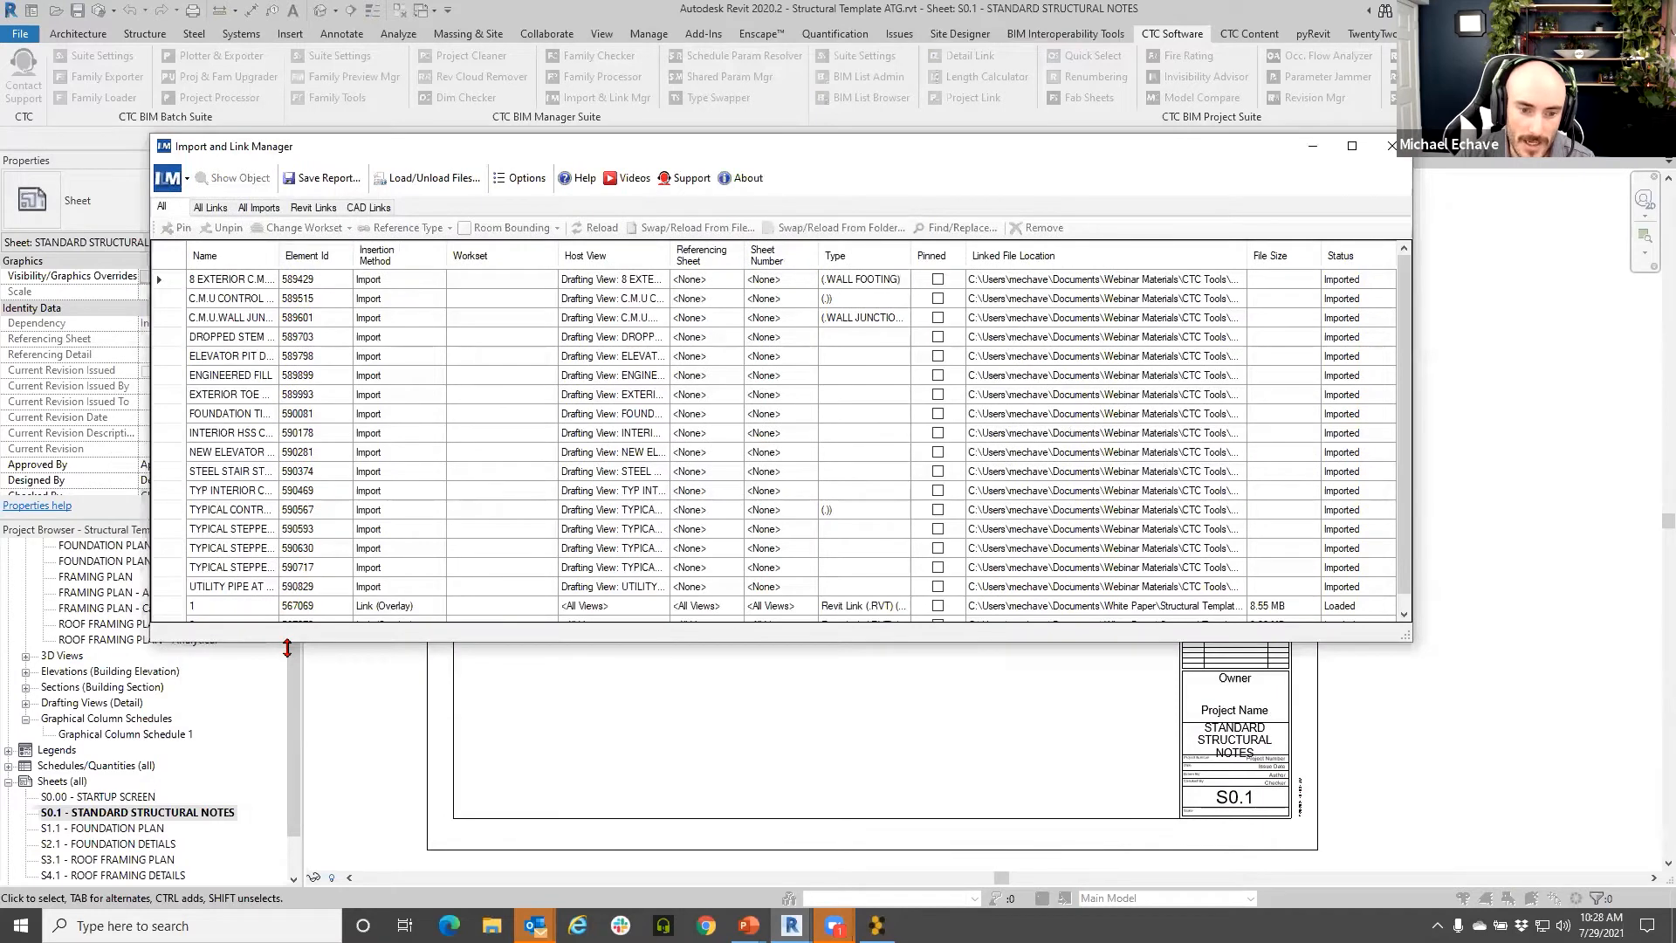
{"action": "left_click_drag", "start_coordinate": [287, 648], "coordinate": [333, 700]}
{"action": "left_click", "coordinate": [272, 281]}
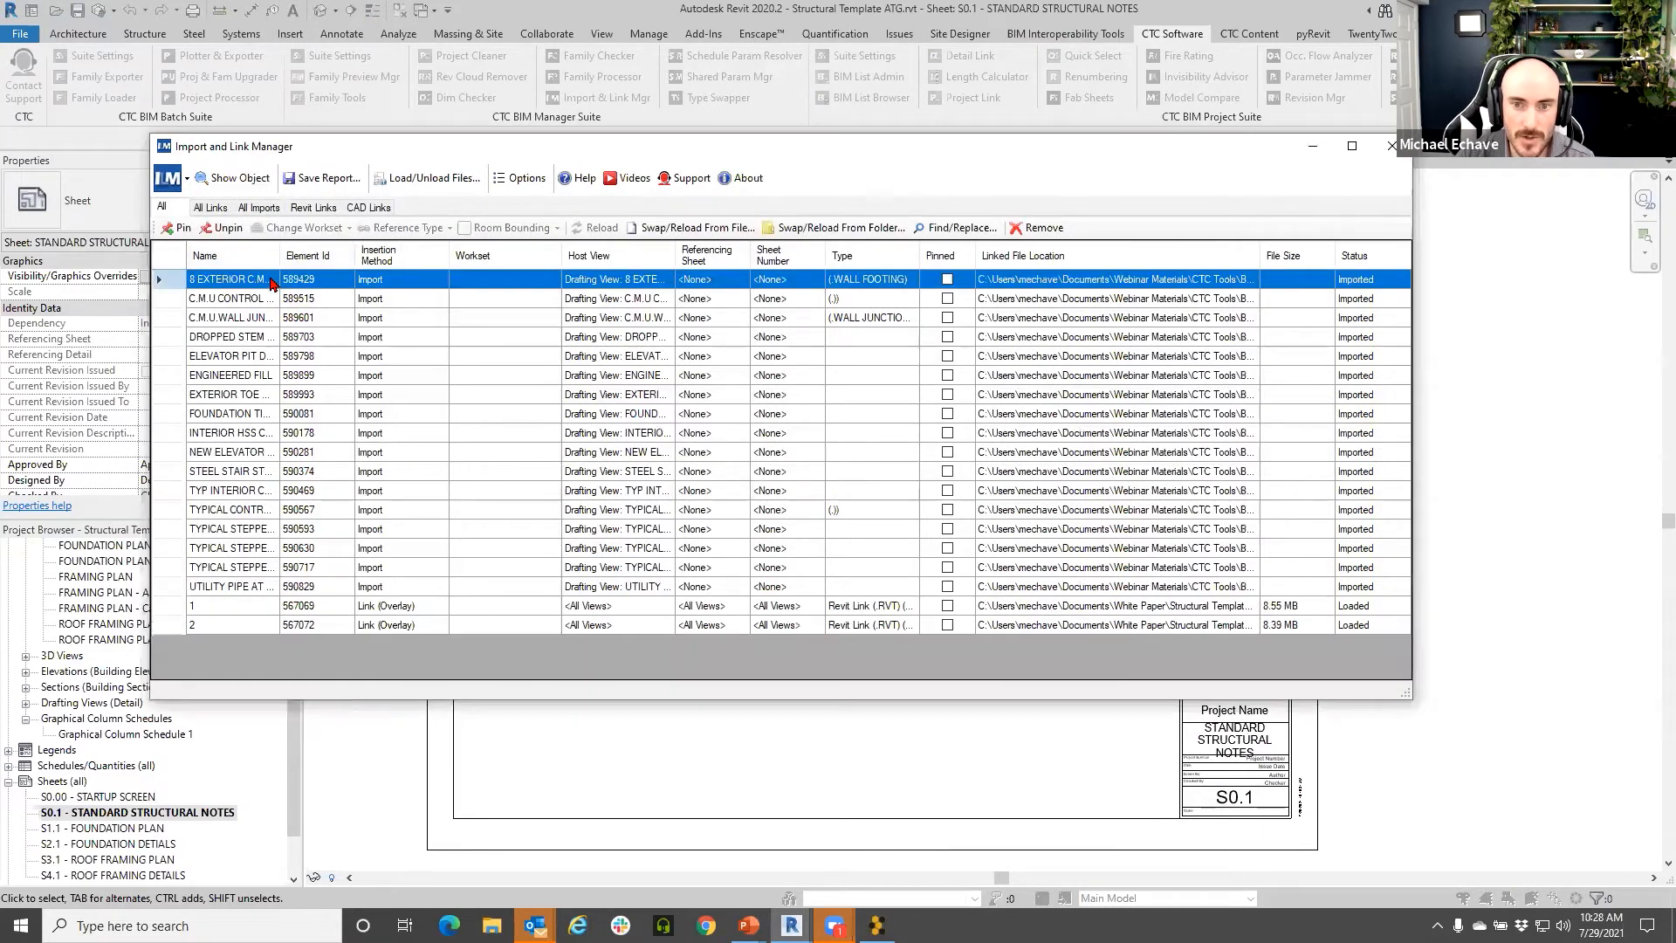
{"action": "left_click", "coordinate": [267, 630], "text": "shift"}
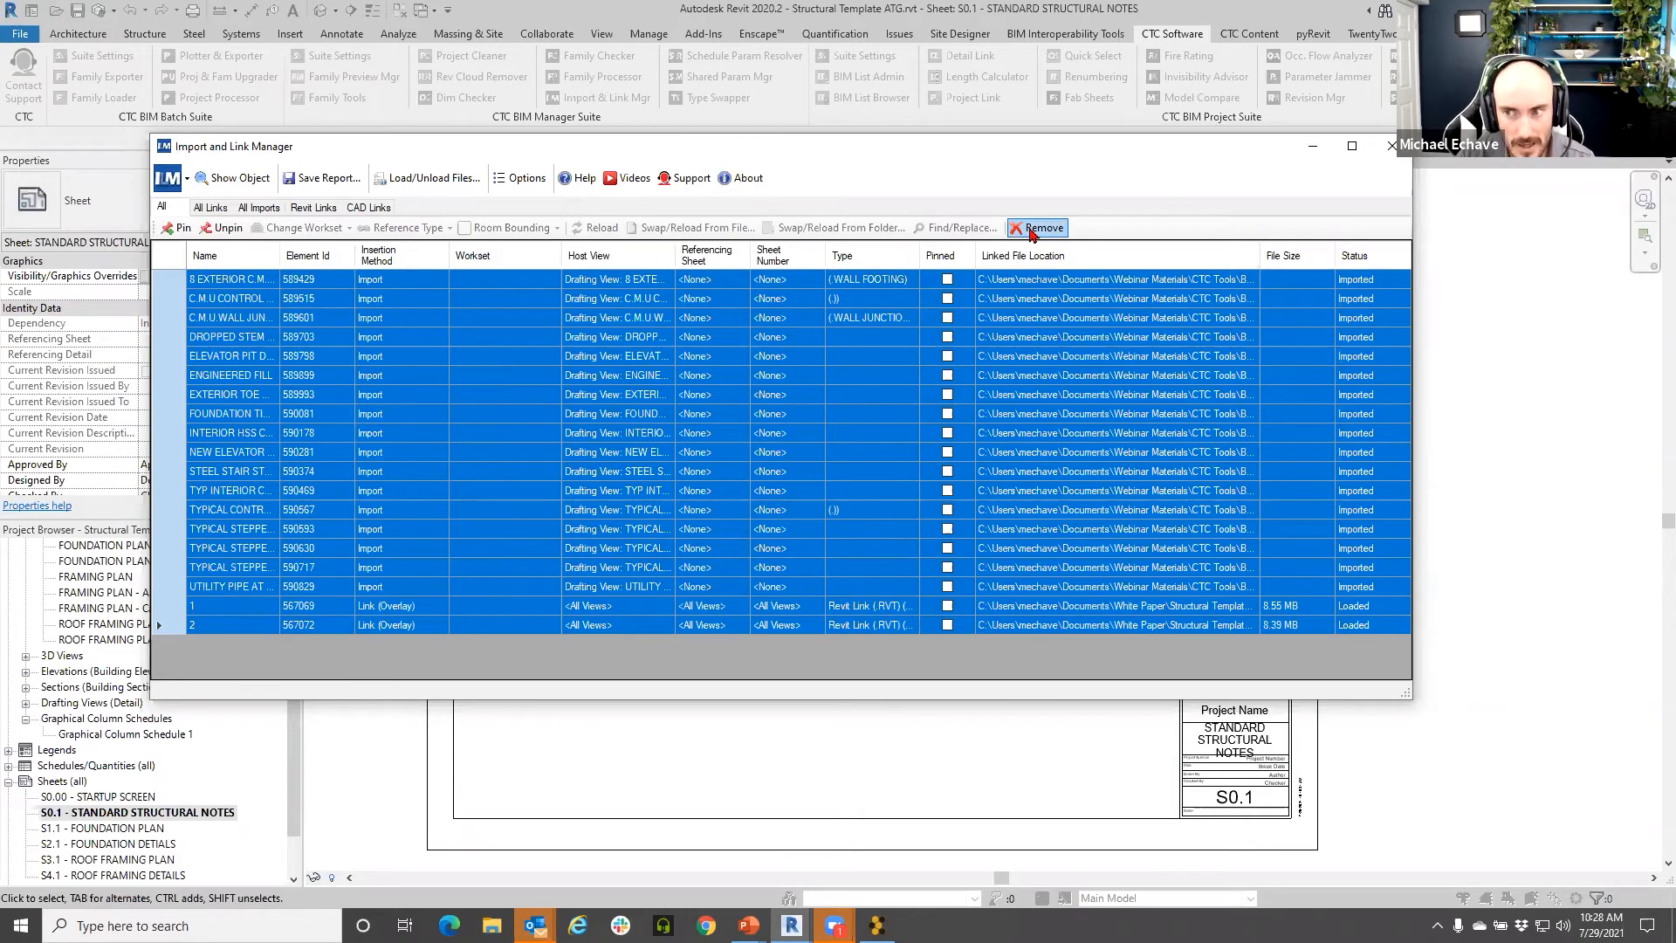
{"action": "left_click", "coordinate": [210, 207]}
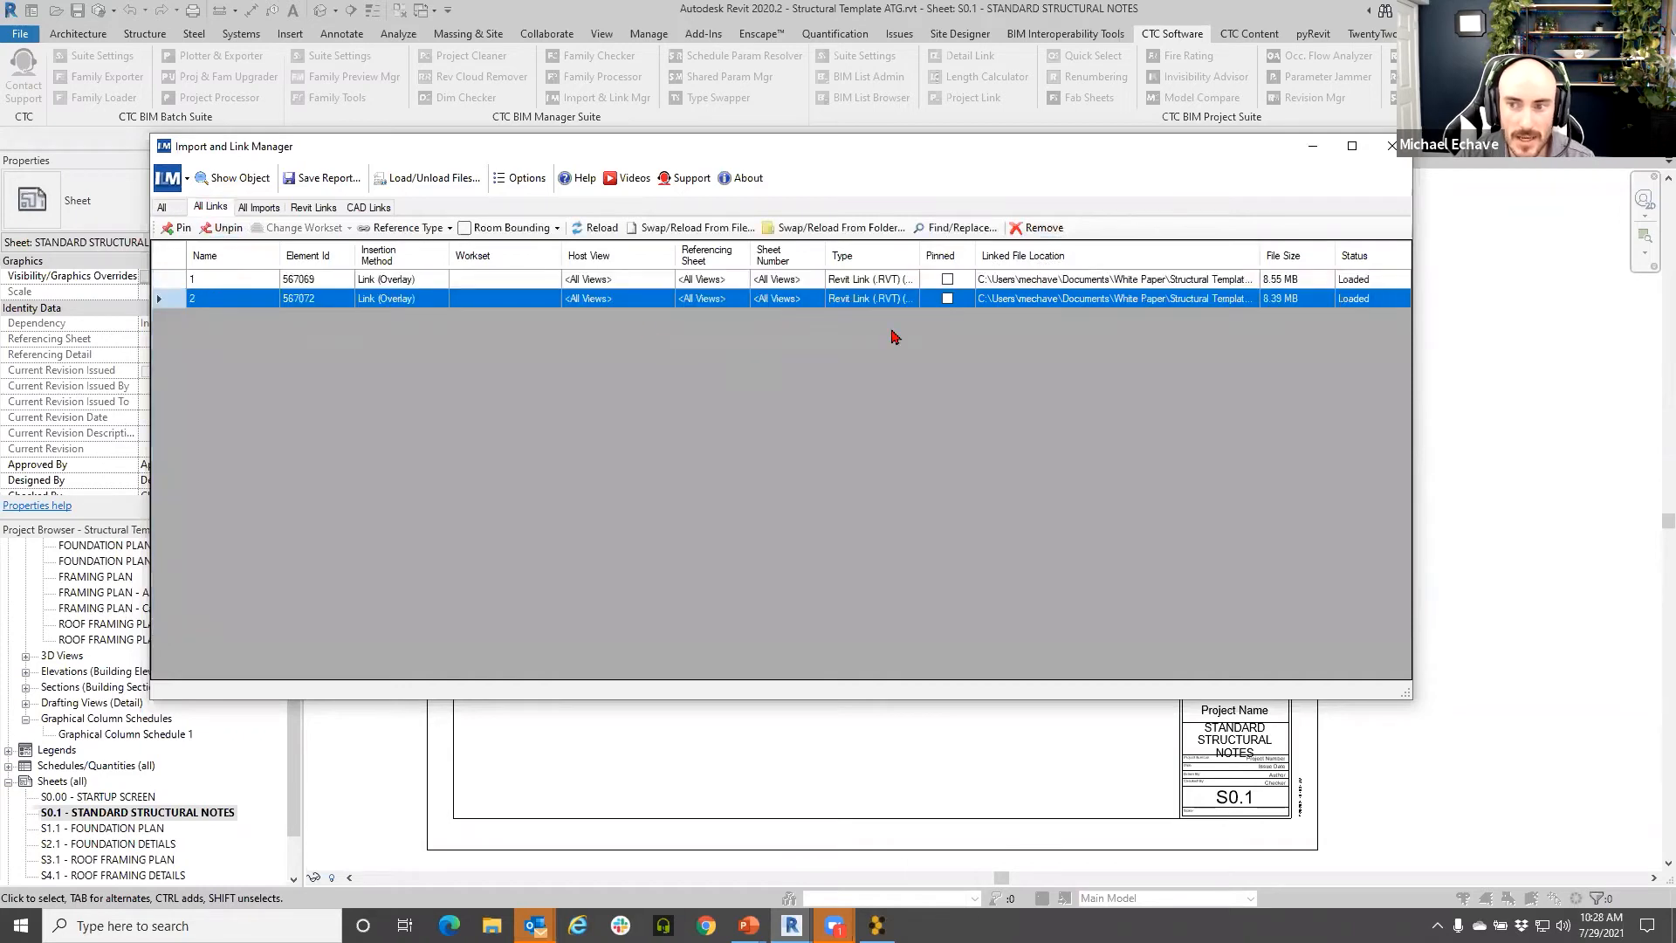
{"action": "left_click", "coordinate": [316, 210]}
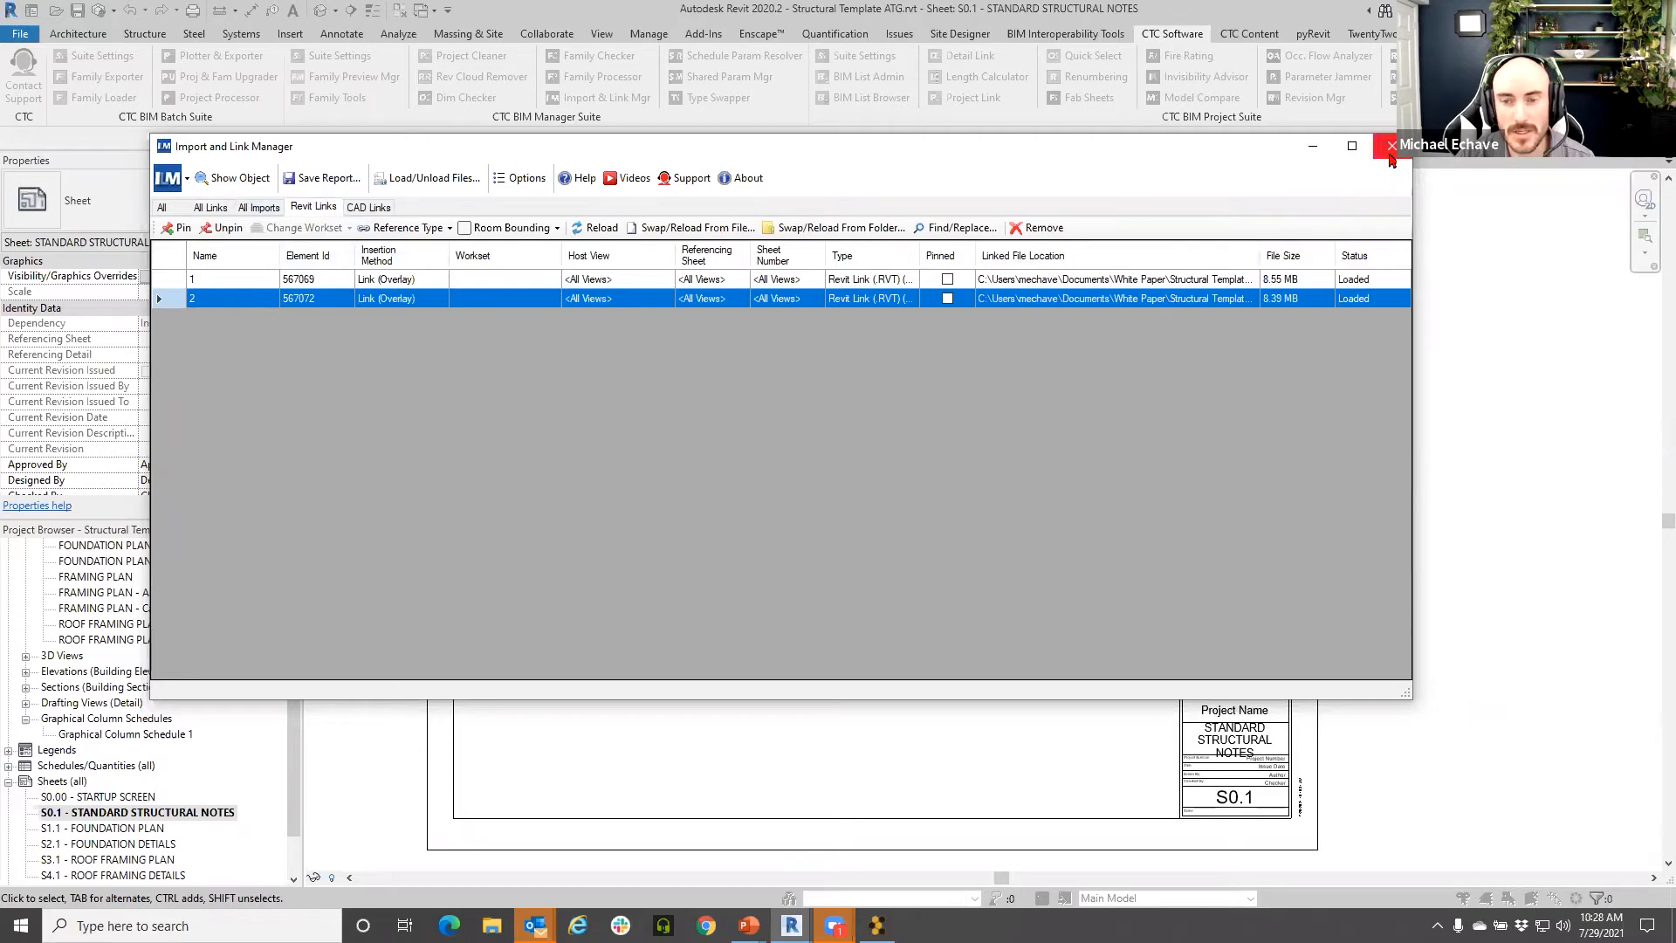
- Close the Import and Link Manager and open the FRAMING PLAN view
{"action": "left_click", "coordinate": [1390, 145]}
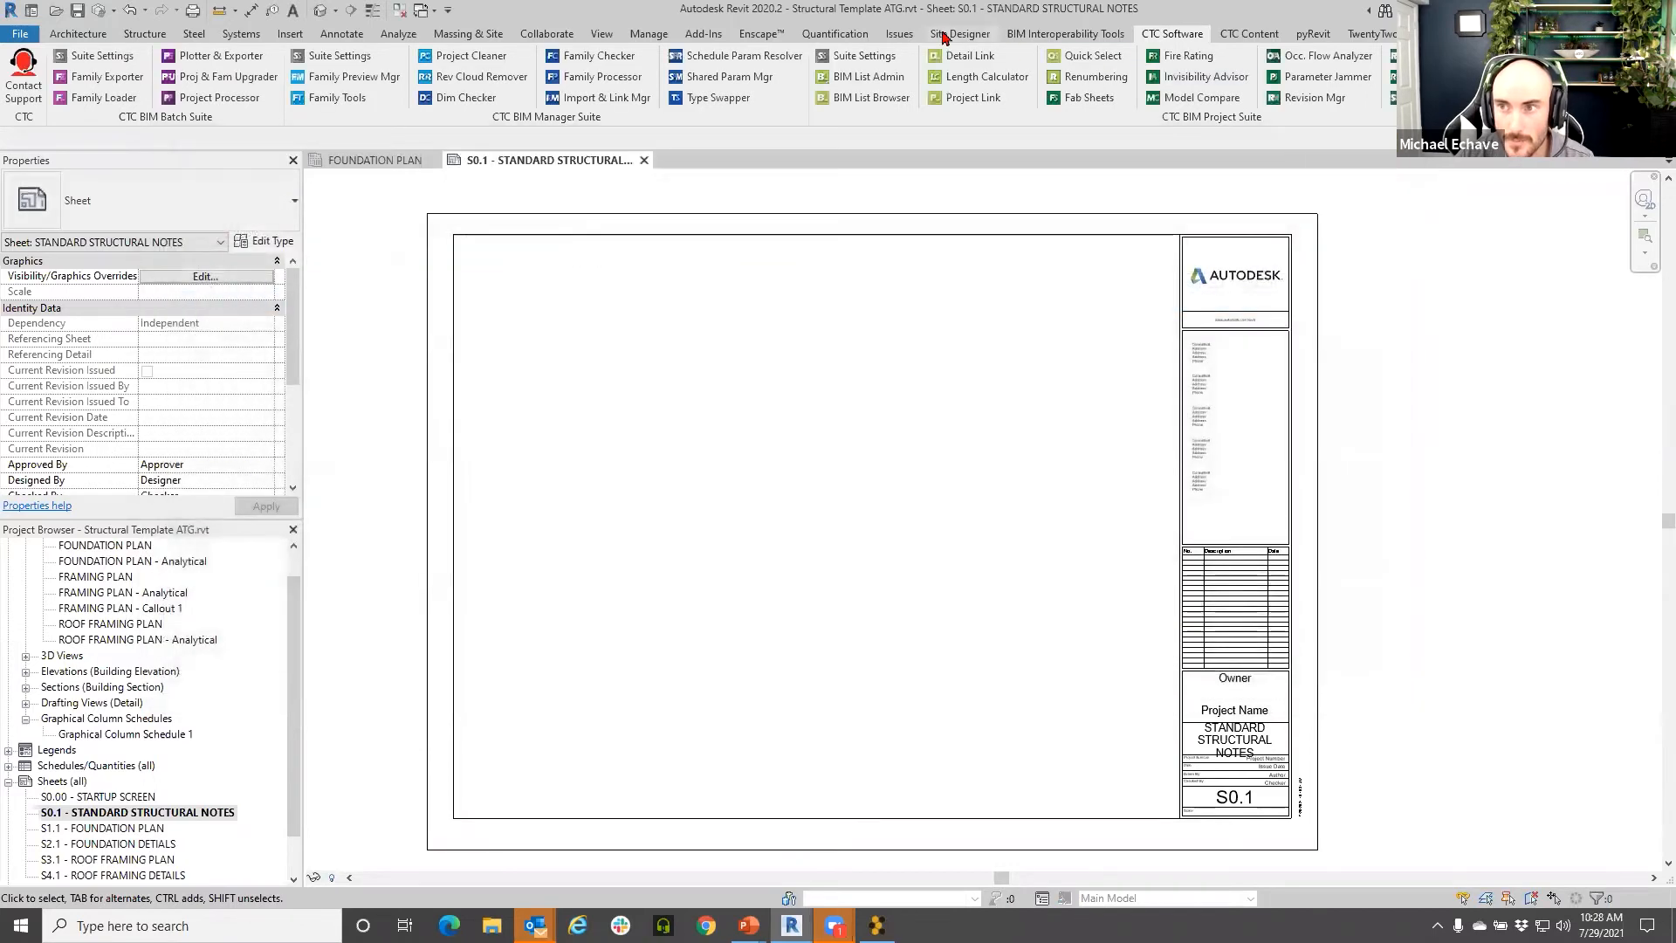
{"action": "scroll", "coordinate": [130, 751], "scroll_direction": "up", "scroll_amount": 2}
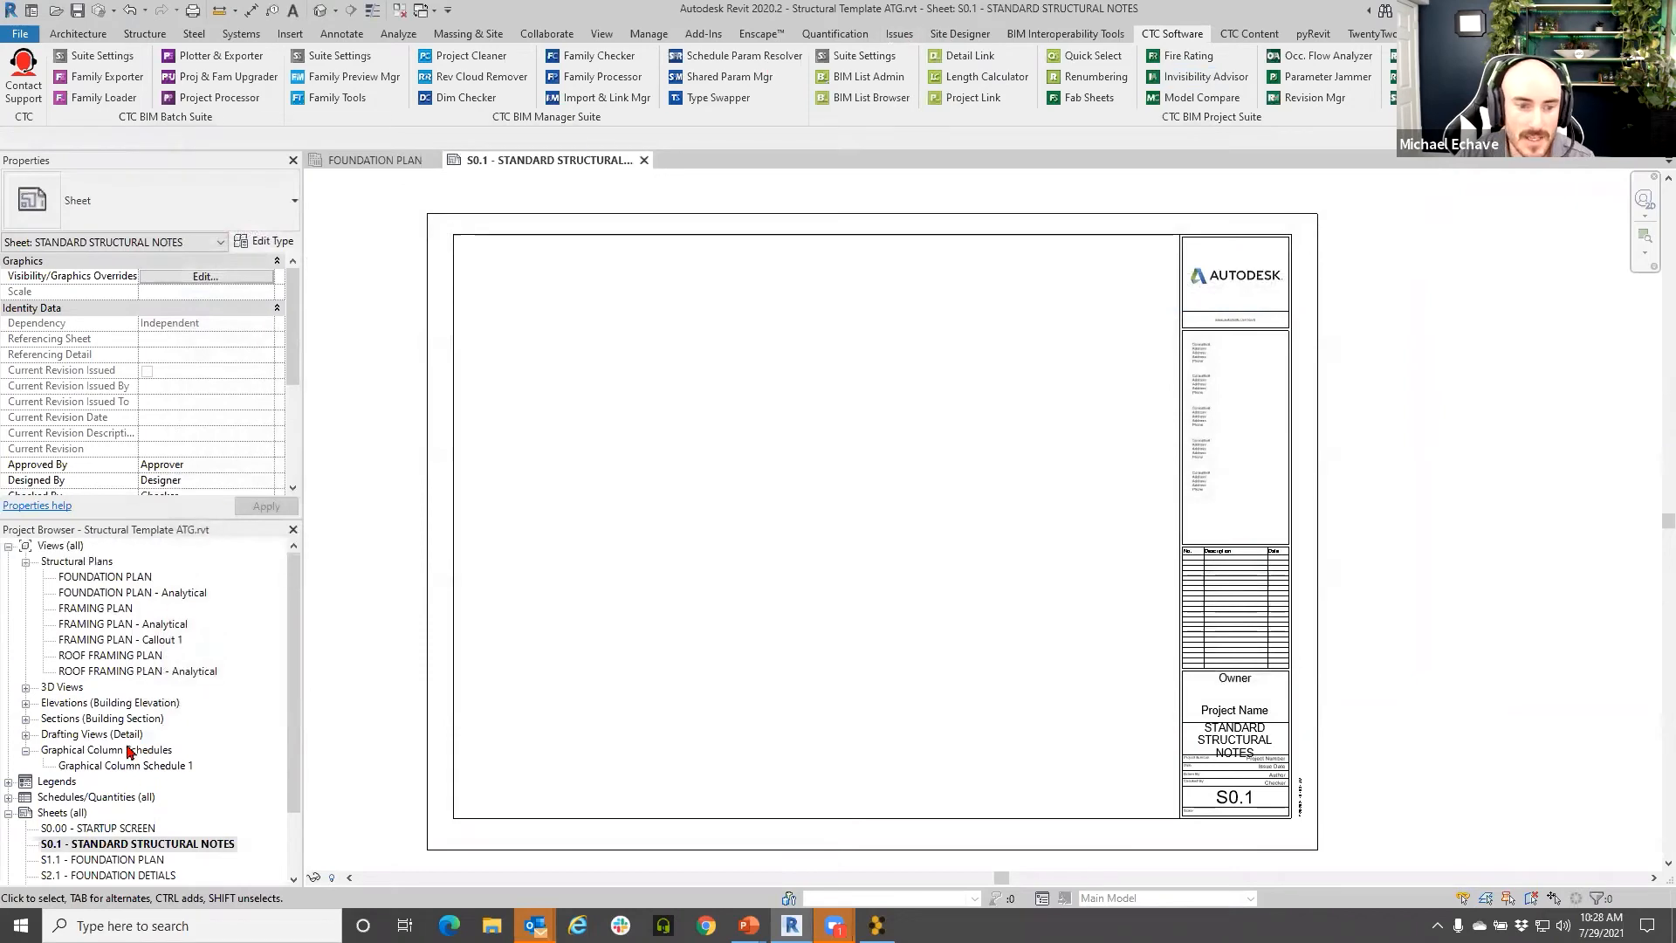
{"action": "left_click", "coordinate": [108, 609]}
{"action": "double_click", "coordinate": [108, 609]}
- Preview the Structural Framing Plan template's Revit Links visibility overrides
{"action": "scroll", "coordinate": [216, 349], "scroll_direction": "down", "scroll_amount": 8}
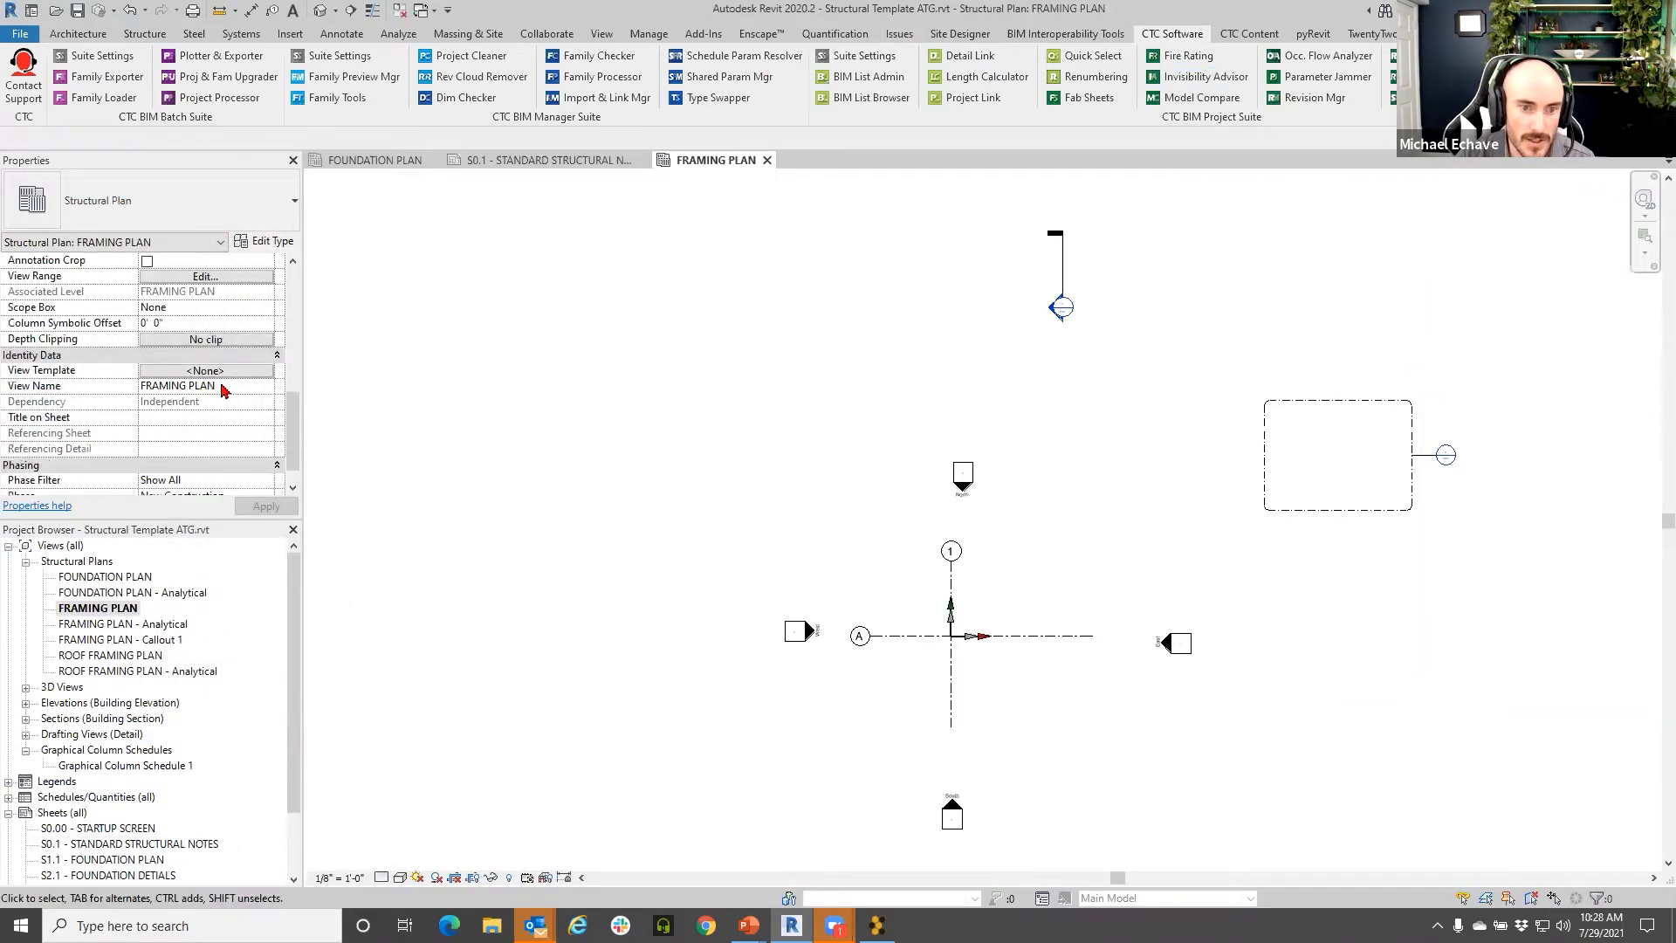
{"action": "left_click", "coordinate": [207, 371]}
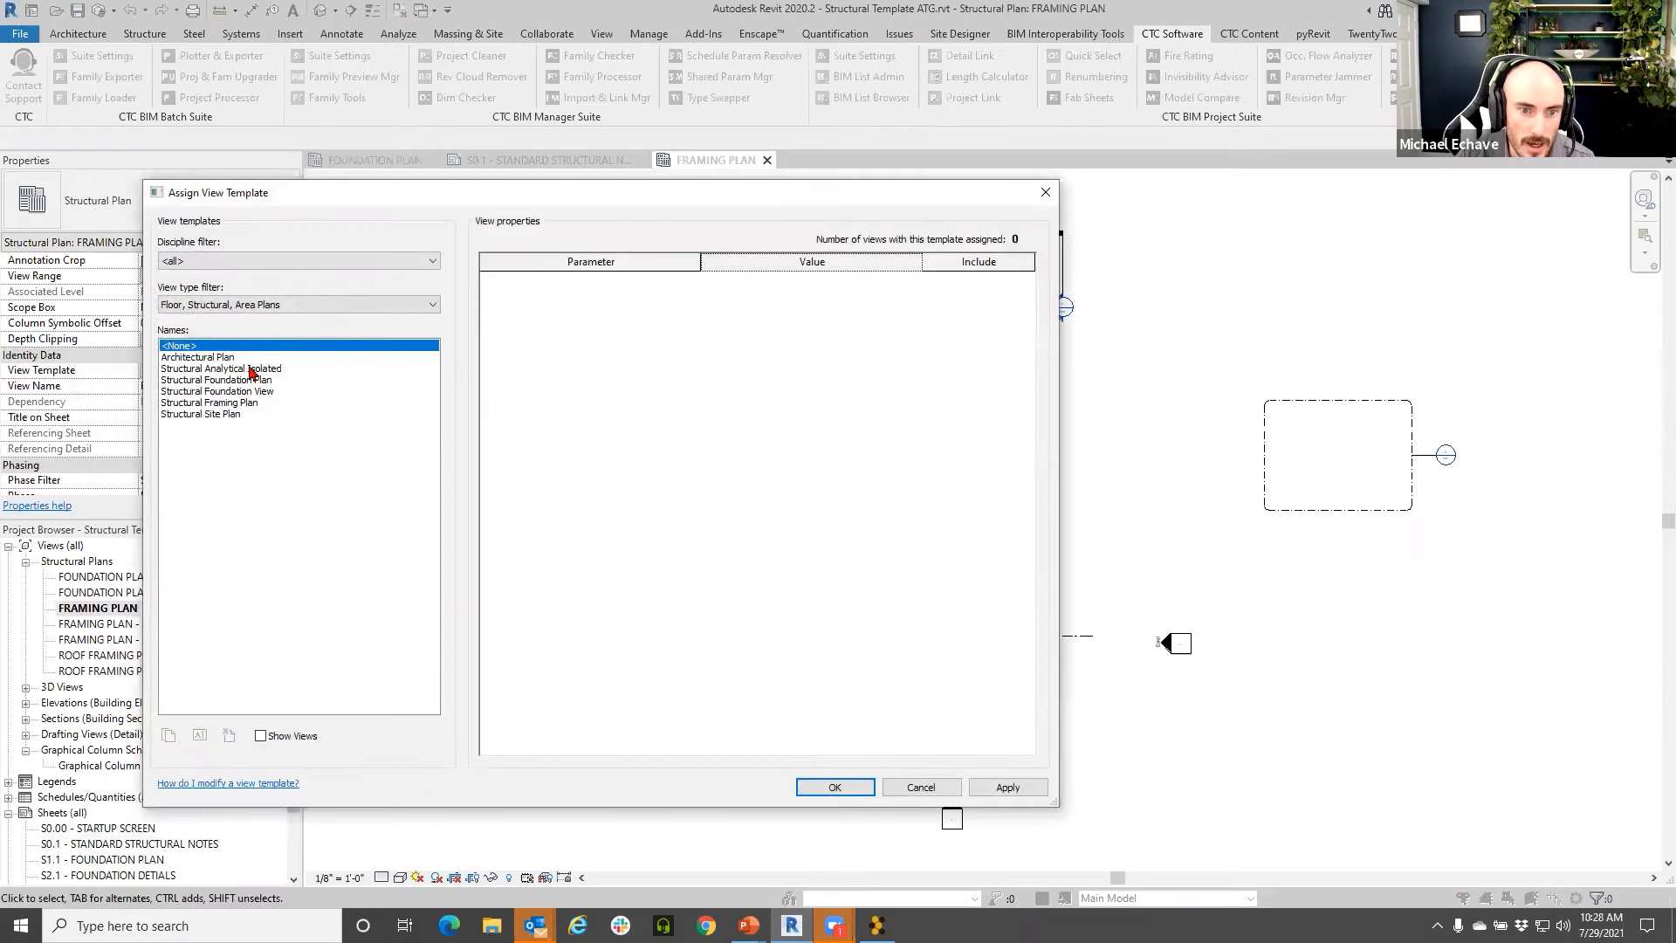
{"action": "left_click", "coordinate": [228, 403]}
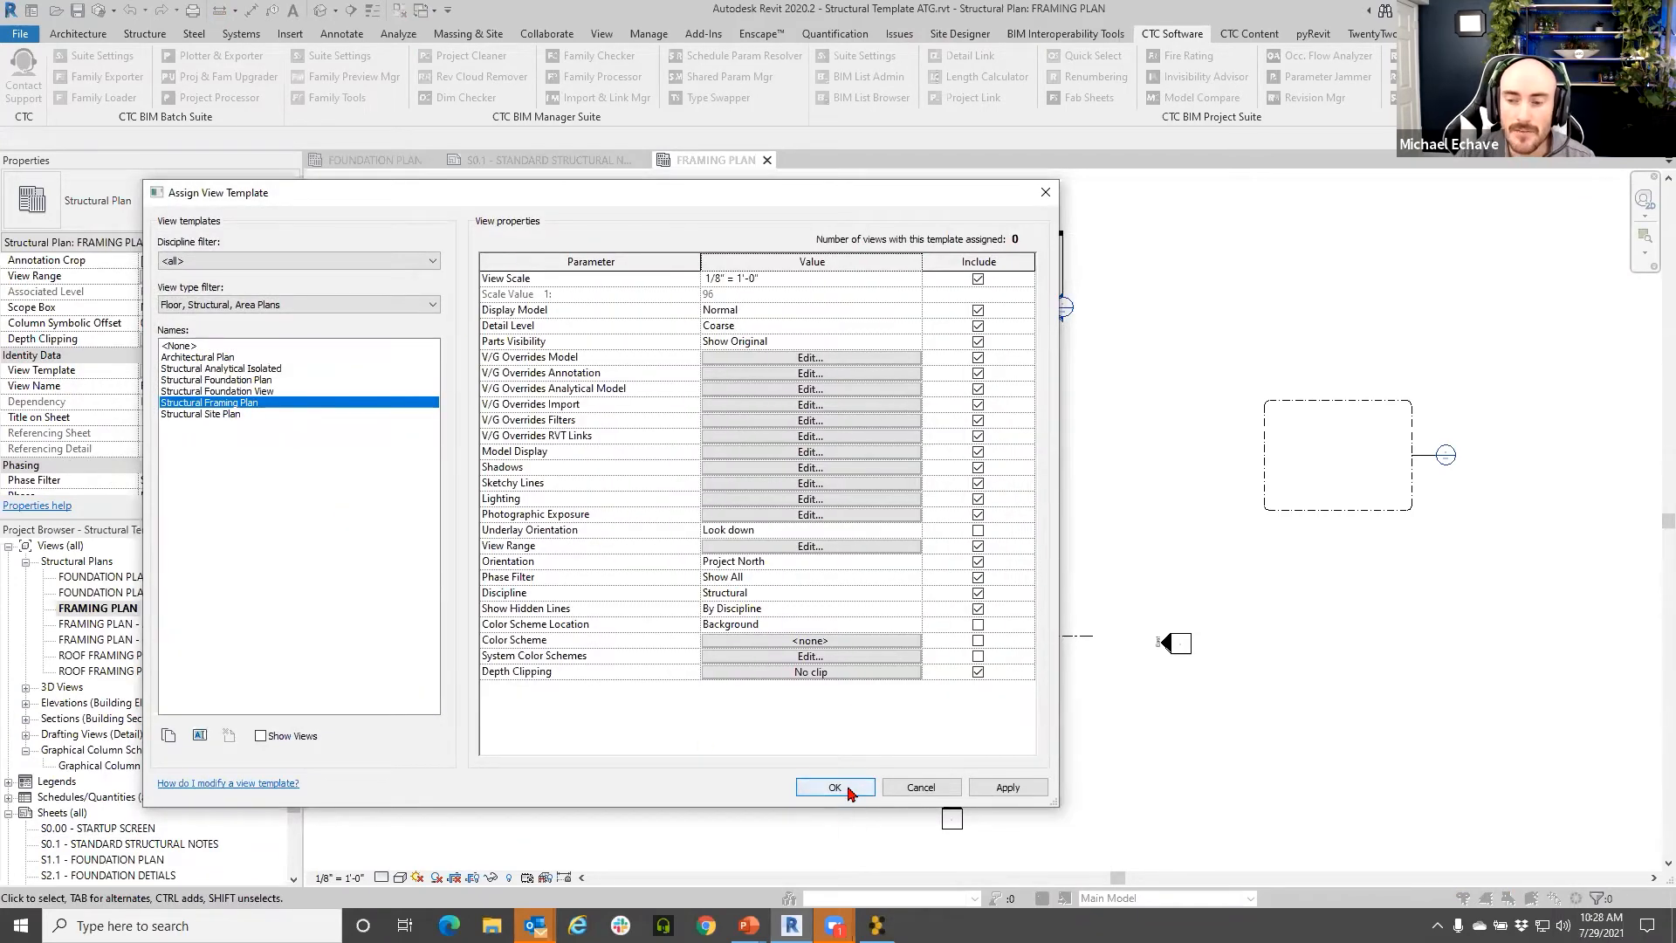
{"action": "left_click", "coordinate": [811, 358]}
{"action": "left_click", "coordinate": [939, 222]}
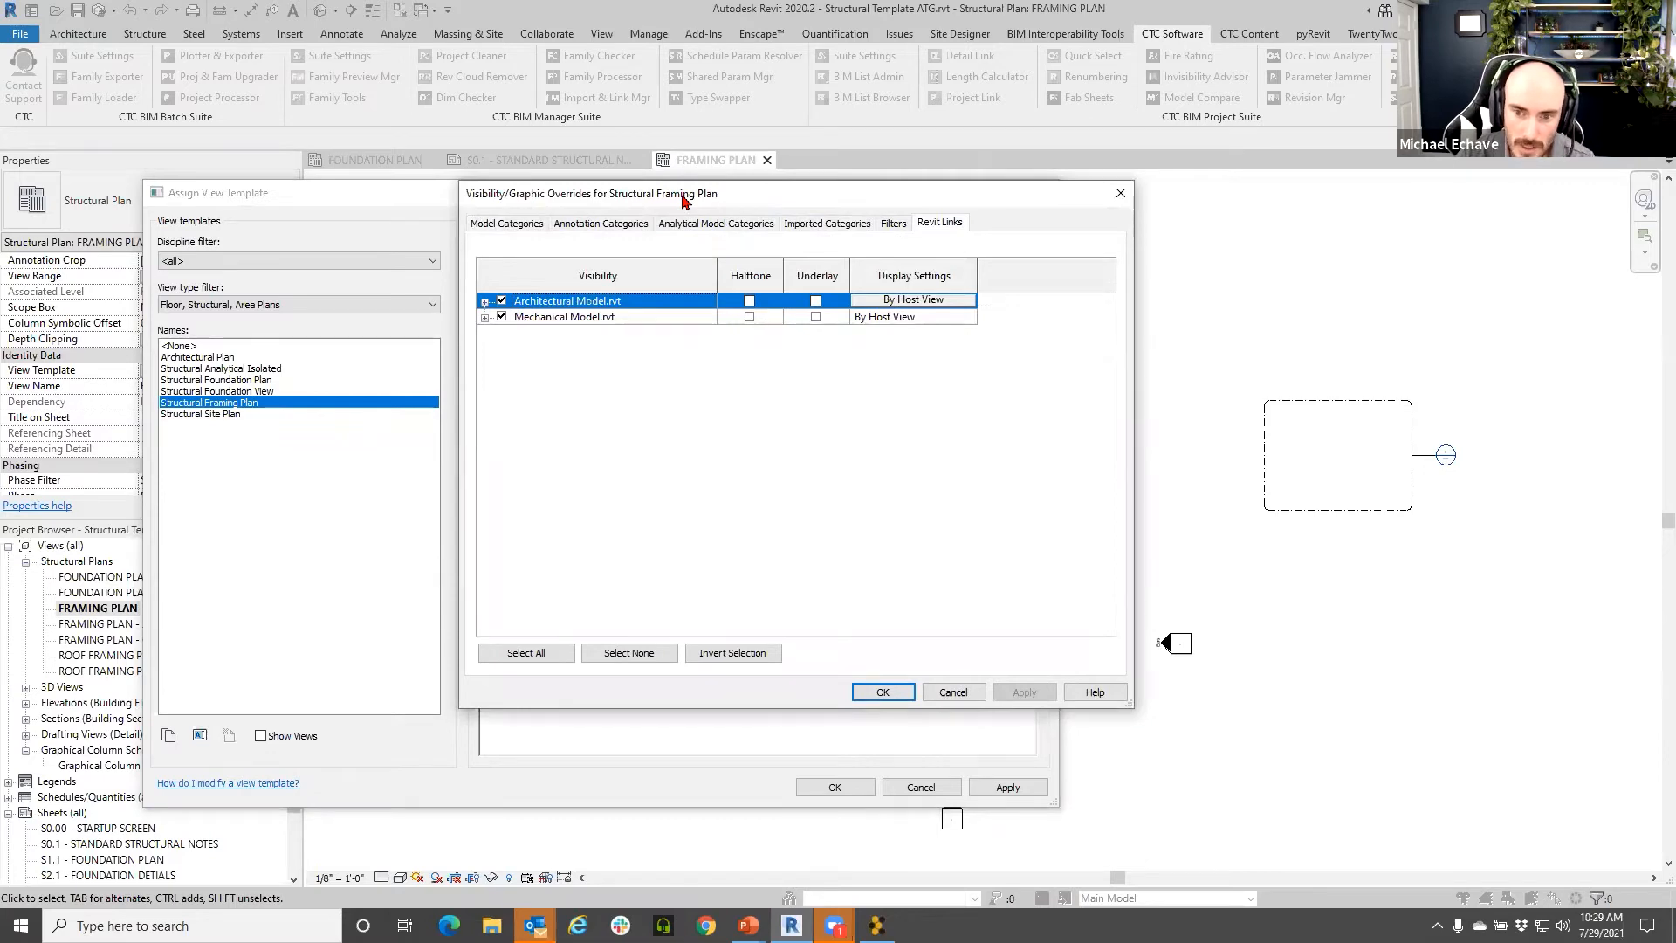
- Inspect the architectural link's By Host View display and Model Categories, then close V/G Overrides
{"action": "left_click_drag", "start_coordinate": [685, 201], "coordinate": [694, 311]}
{"action": "left_click", "coordinate": [907, 415]}
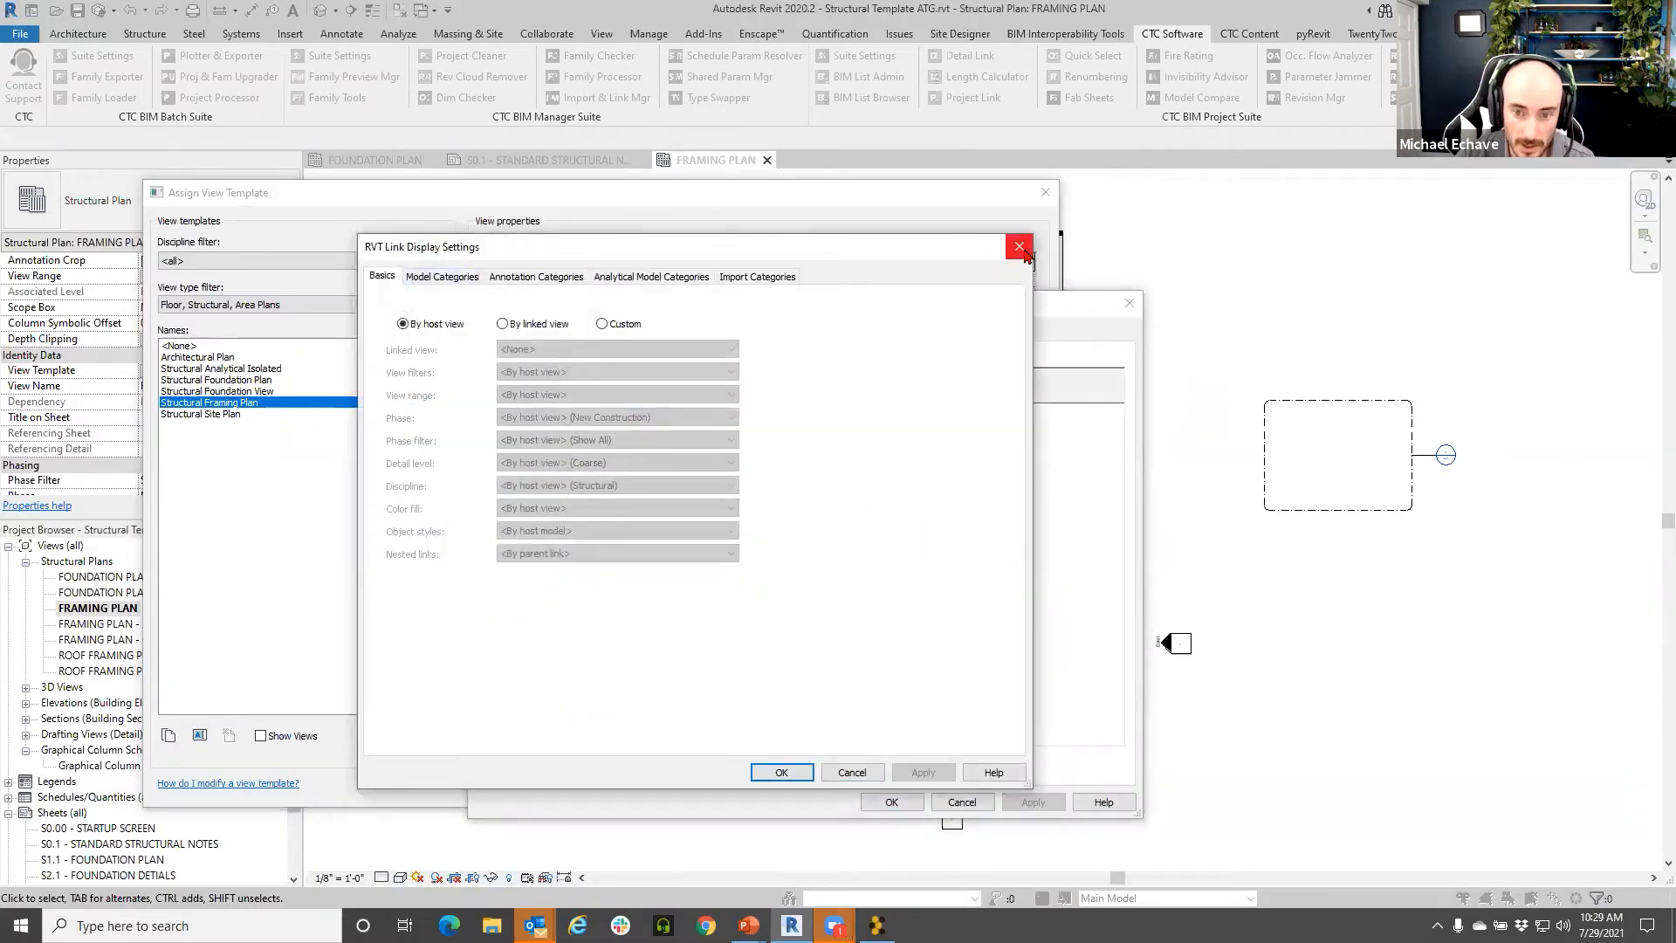
{"action": "left_click", "coordinate": [1019, 247]}
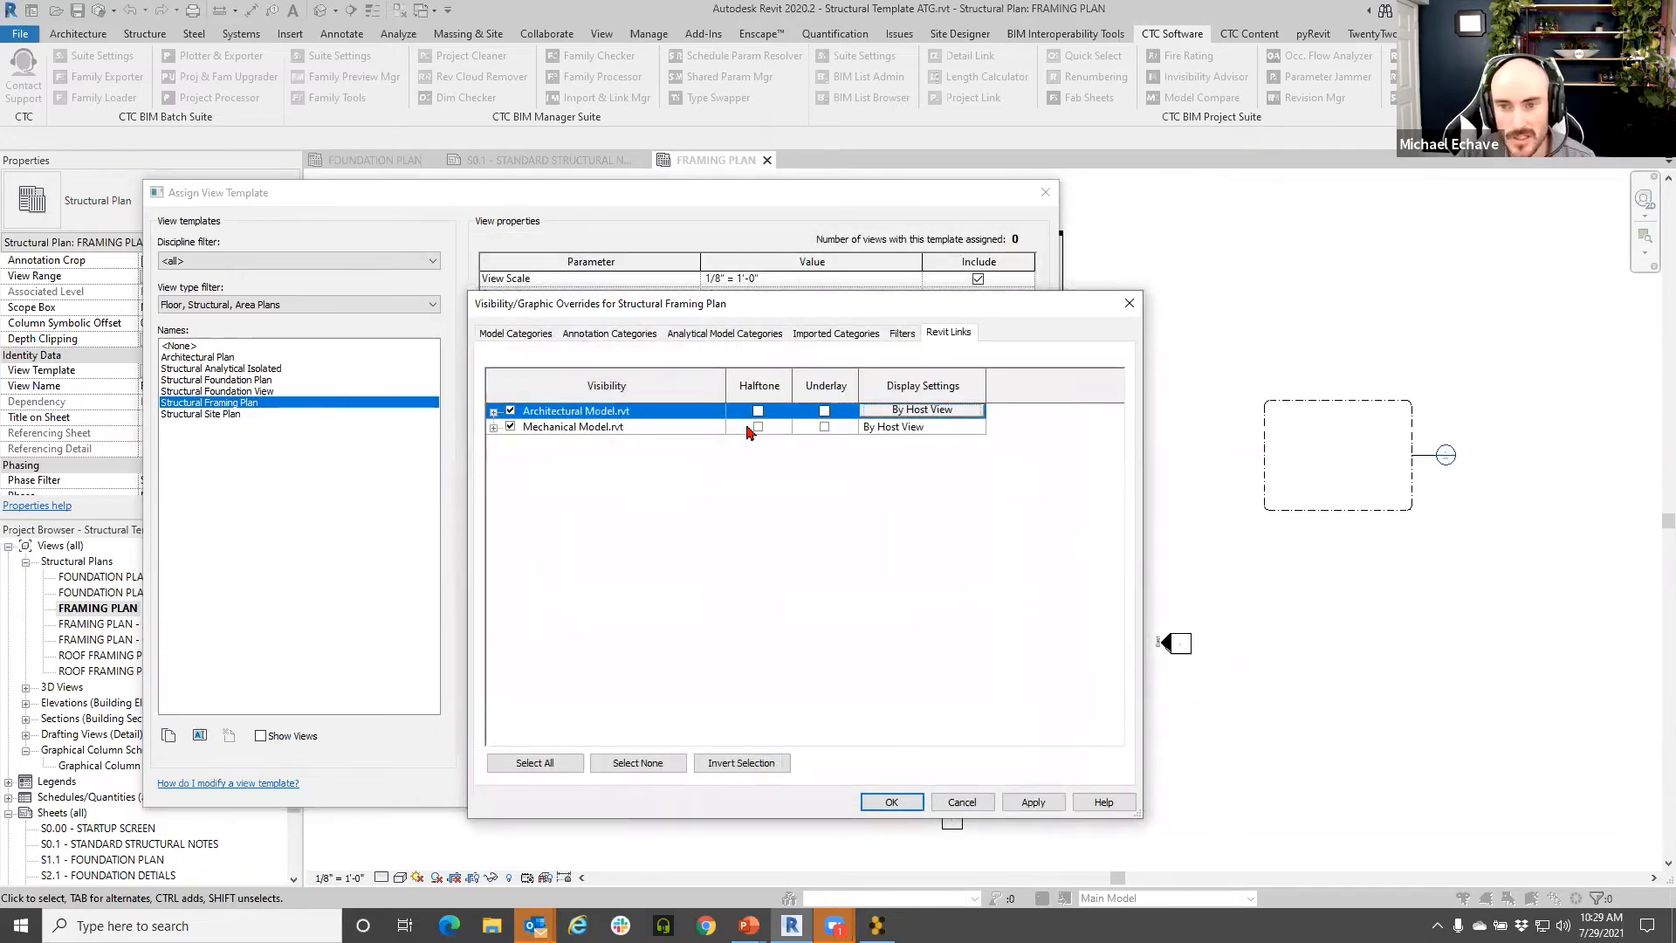
{"action": "left_click", "coordinate": [528, 333]}
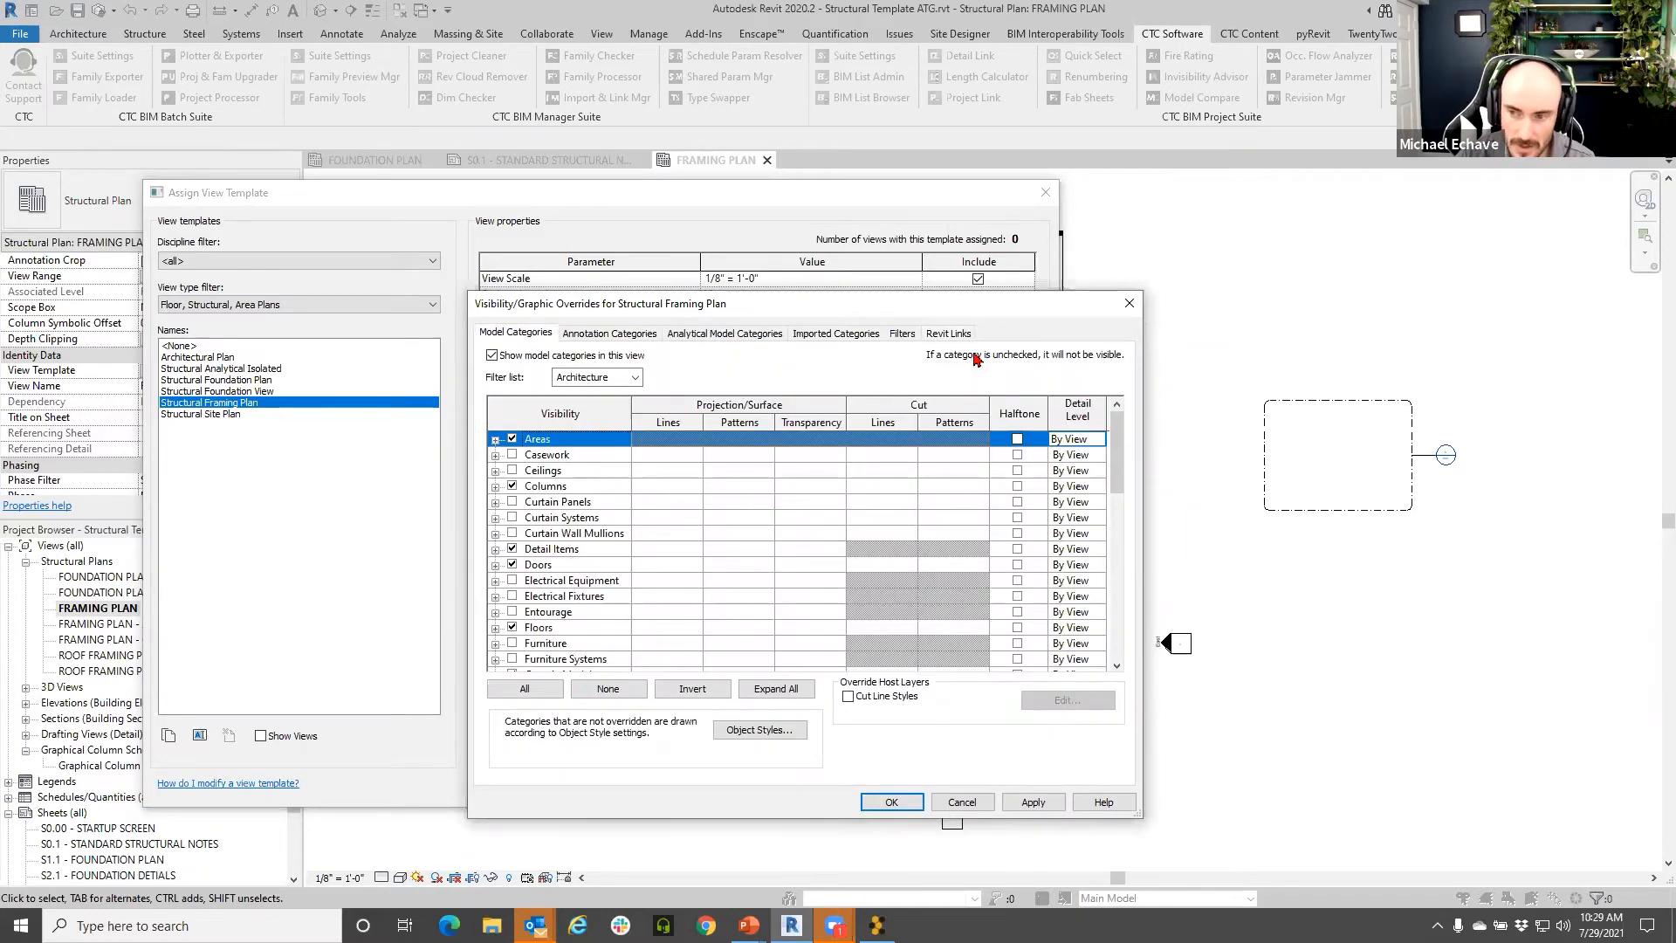
{"action": "left_click", "coordinate": [947, 335]}
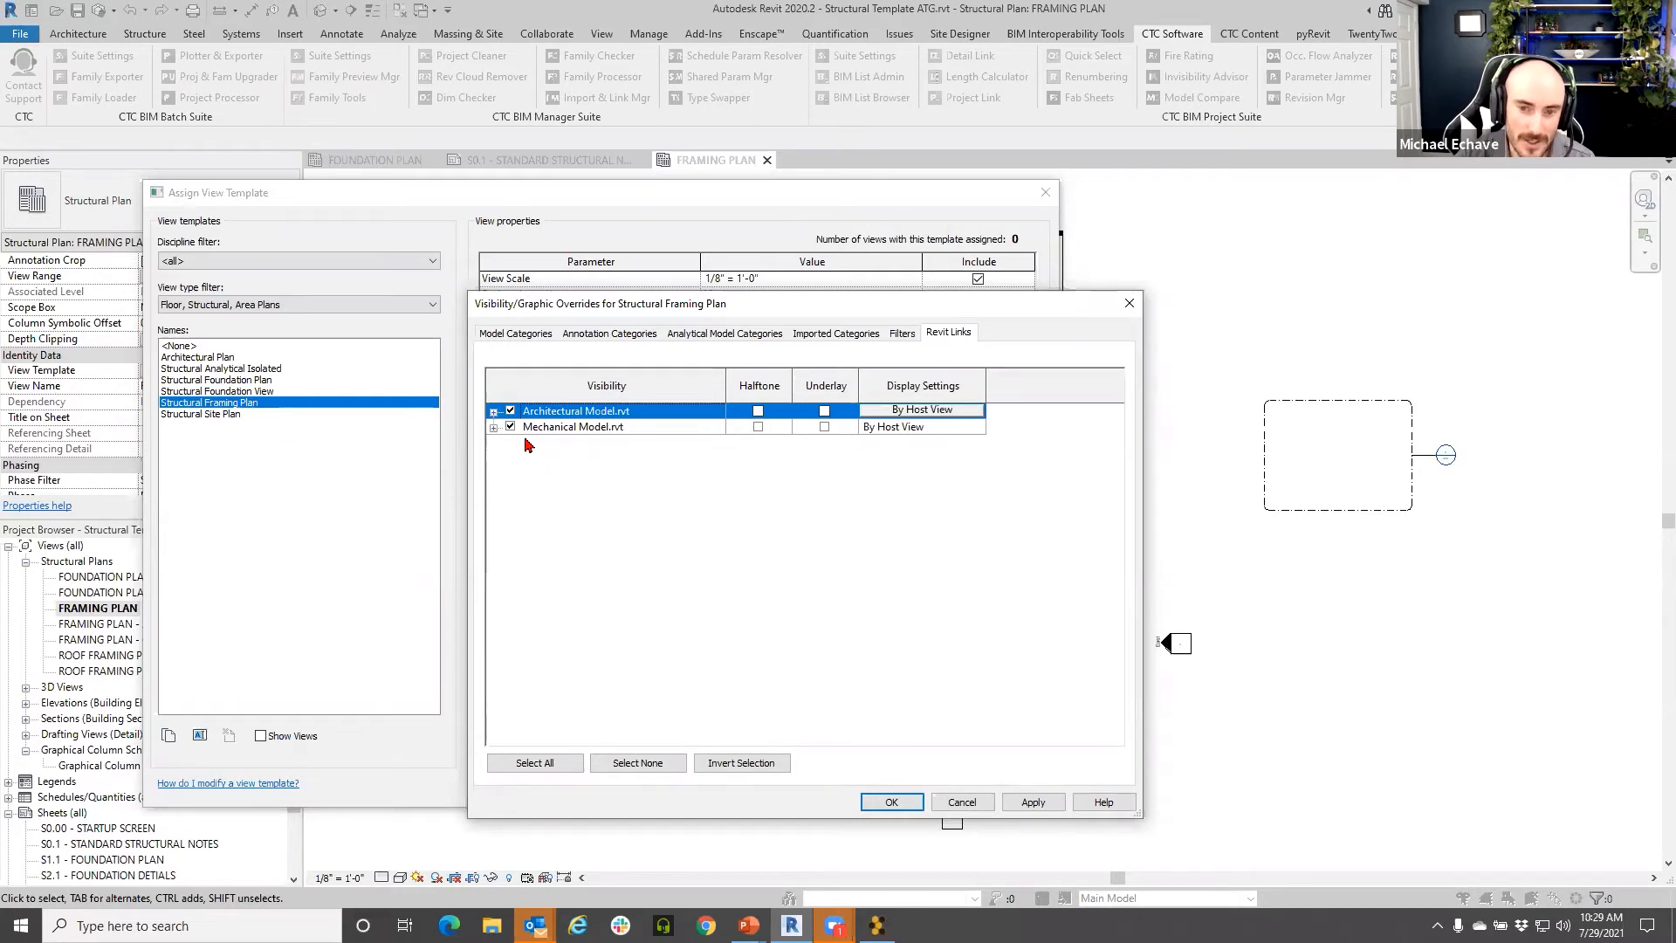
{"action": "key", "text": "ctrl"}
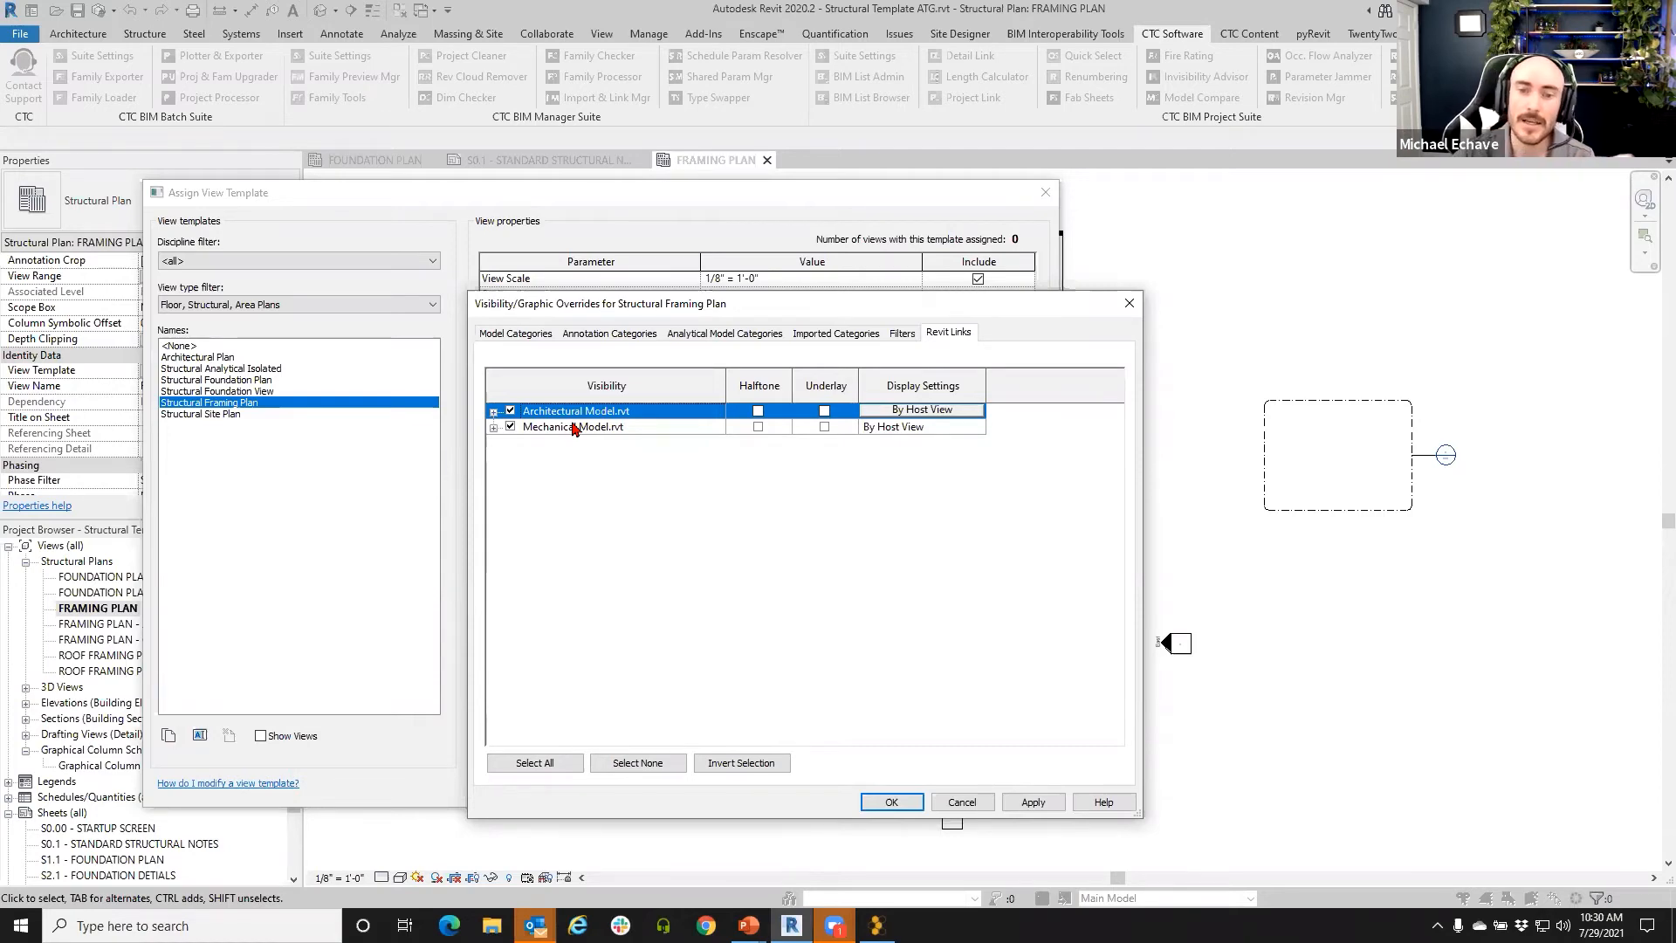
{"action": "left_click", "coordinate": [960, 801]}
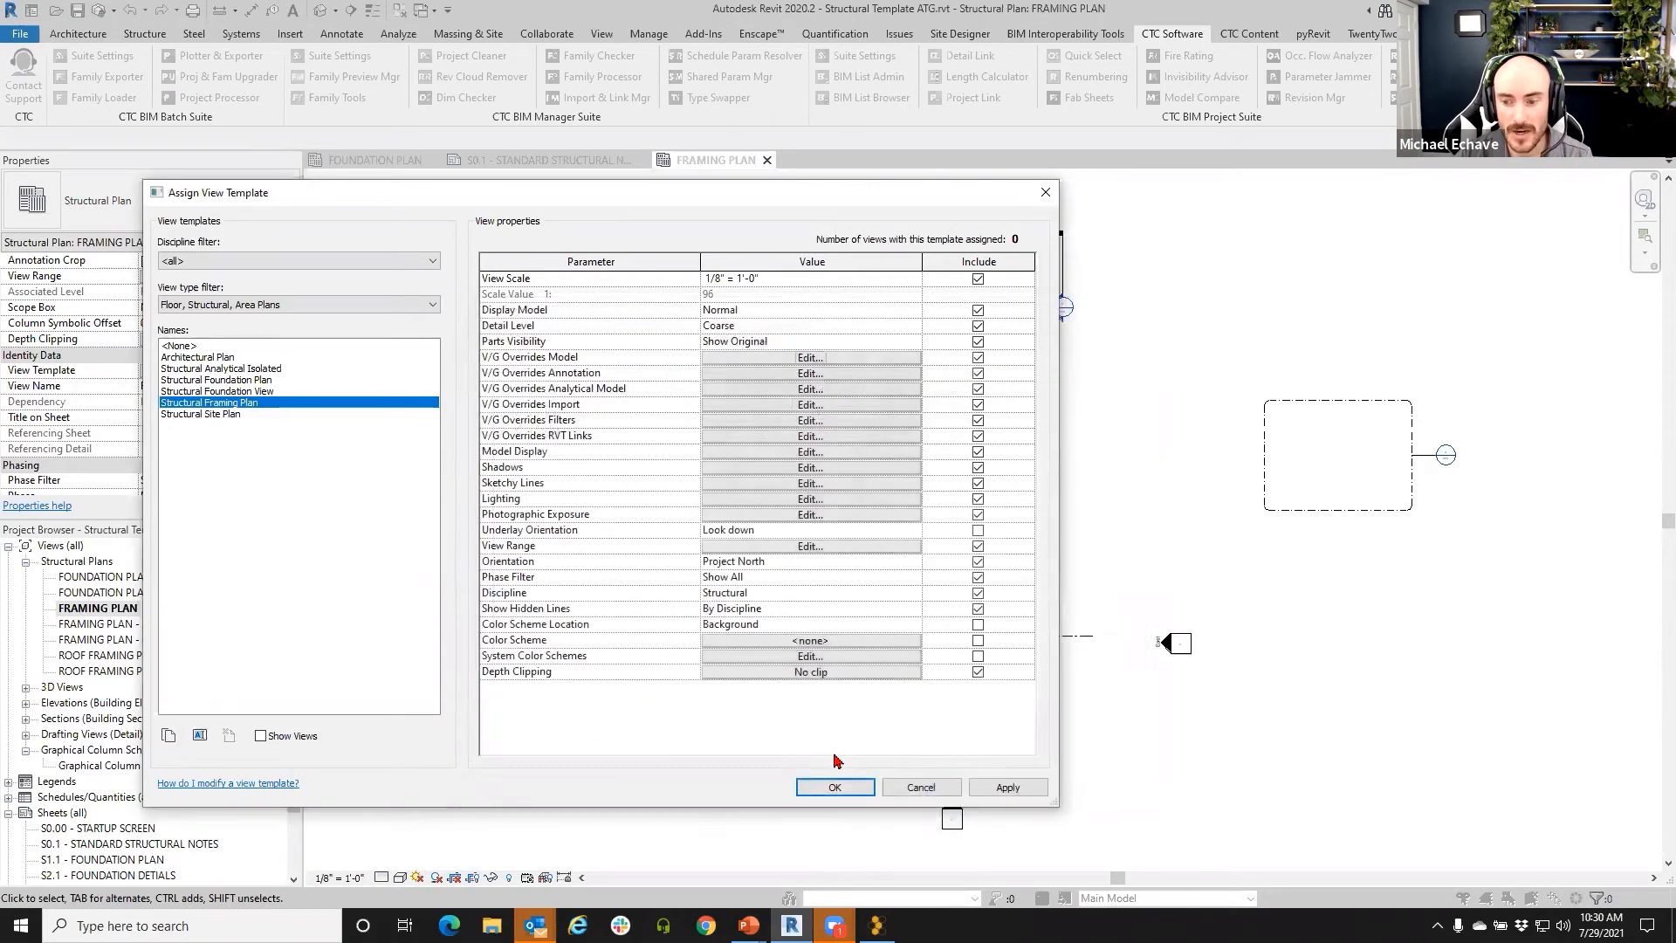
- Cancel the template assignment and review the Mechanical and Architectural Model links in Manage Links
{"action": "left_click", "coordinate": [925, 788]}
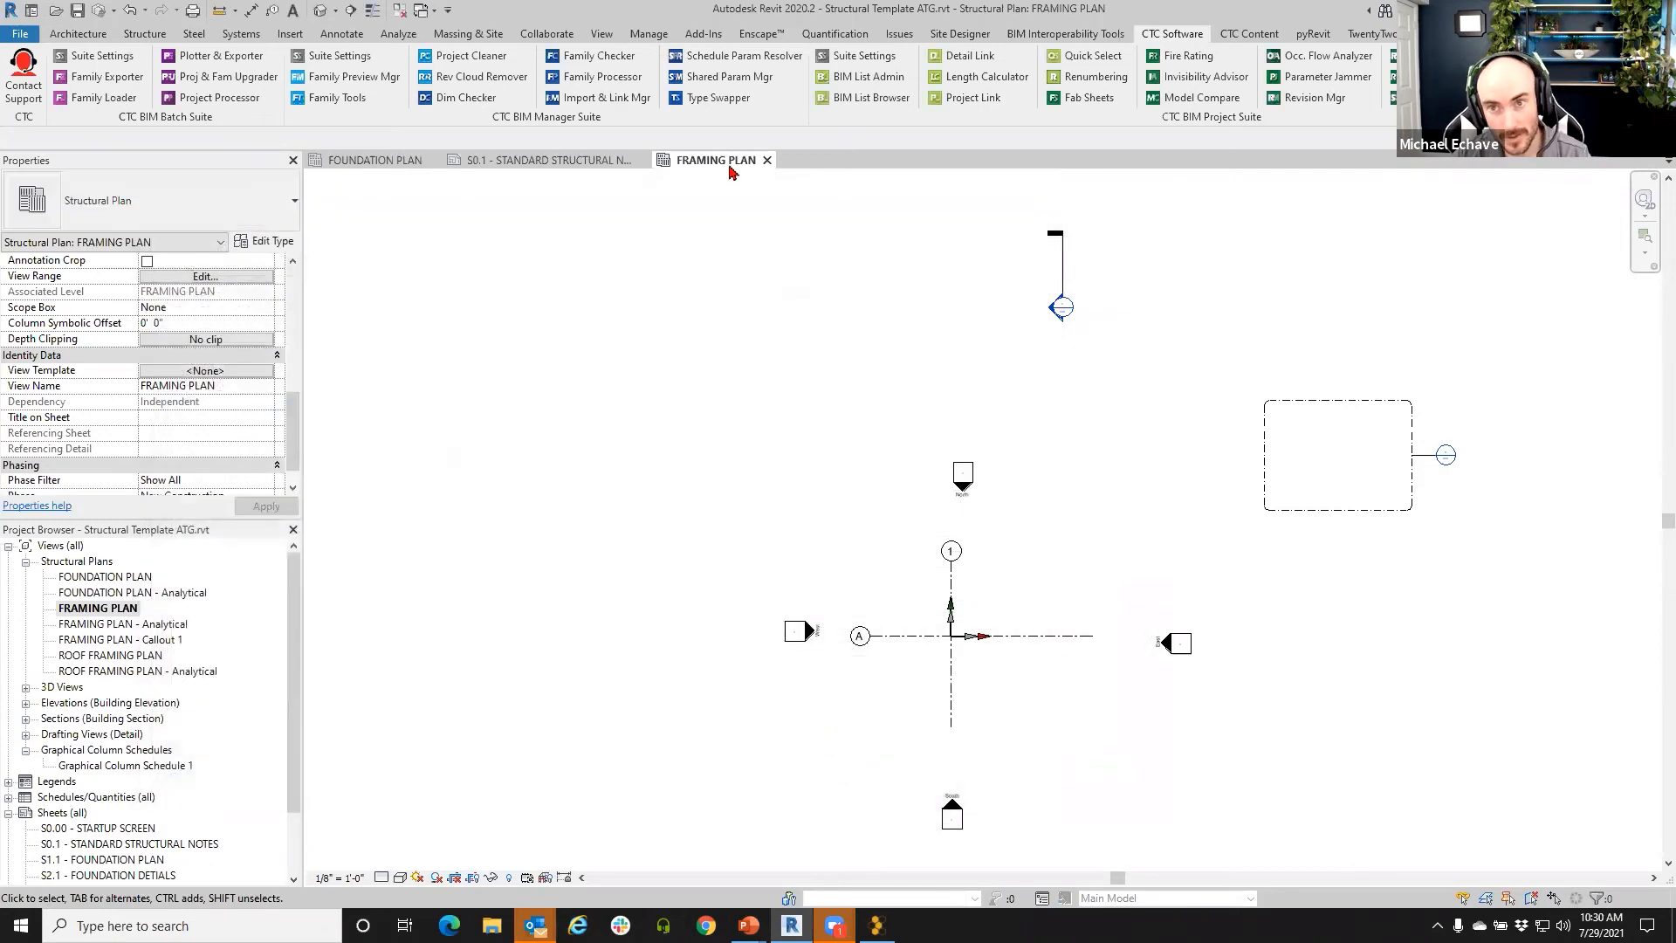
{"action": "left_click", "coordinate": [648, 38]}
{"action": "left_click", "coordinate": [1135, 80]}
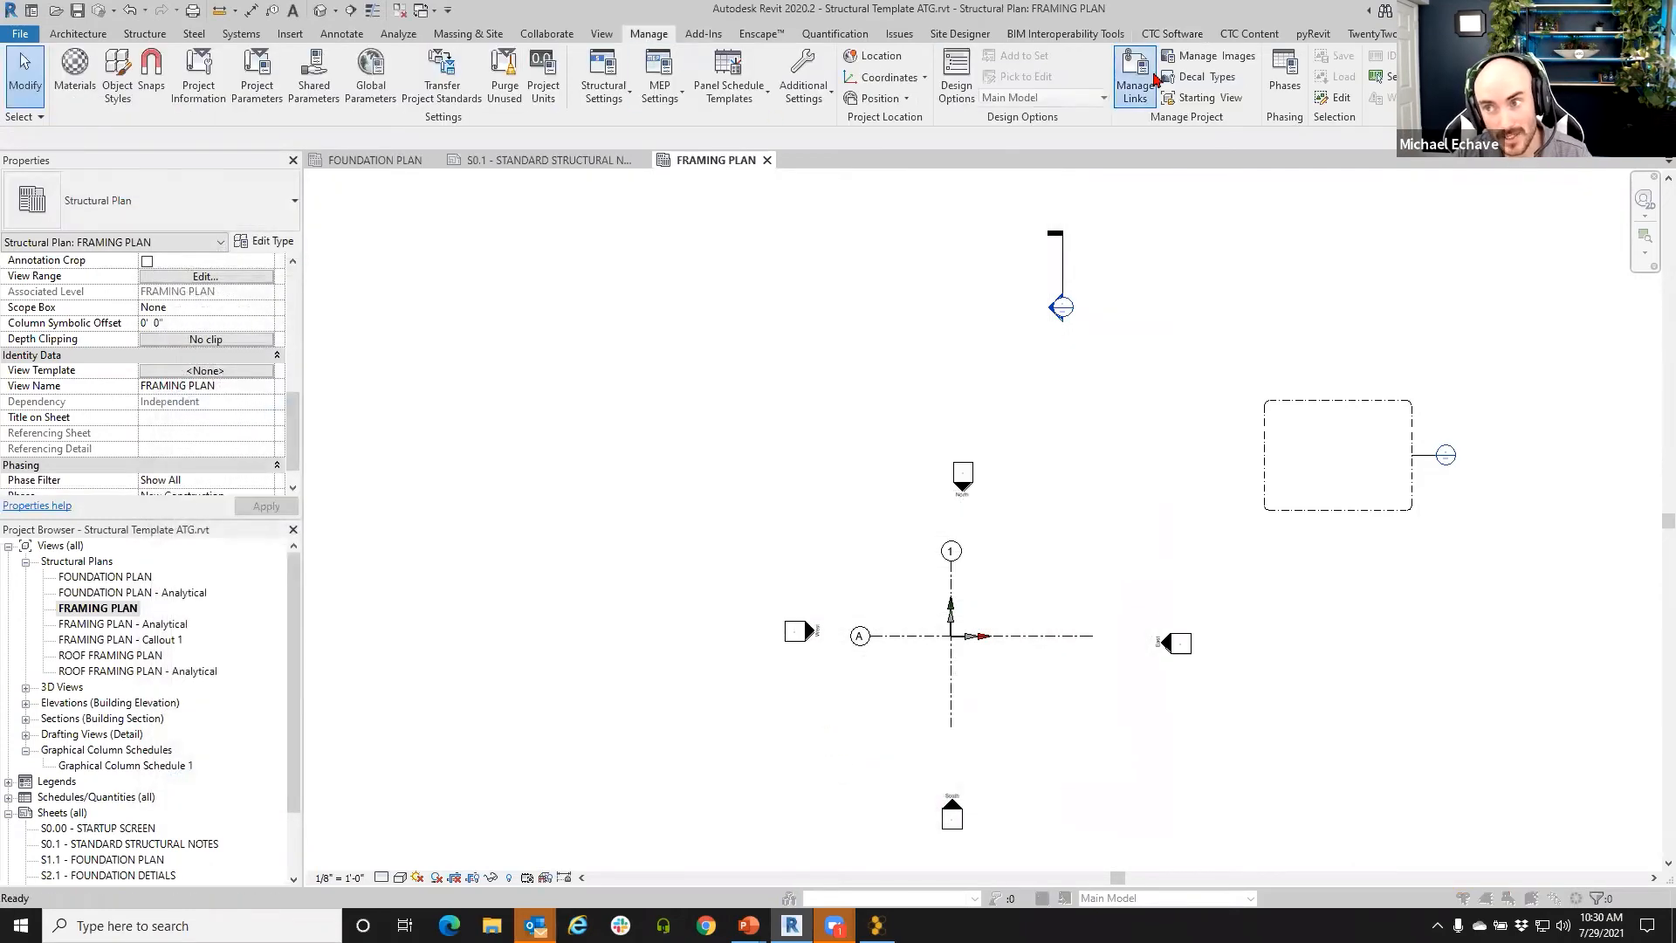
{"action": "left_click", "coordinate": [532, 271]}
{"action": "left_click", "coordinate": [485, 285]}
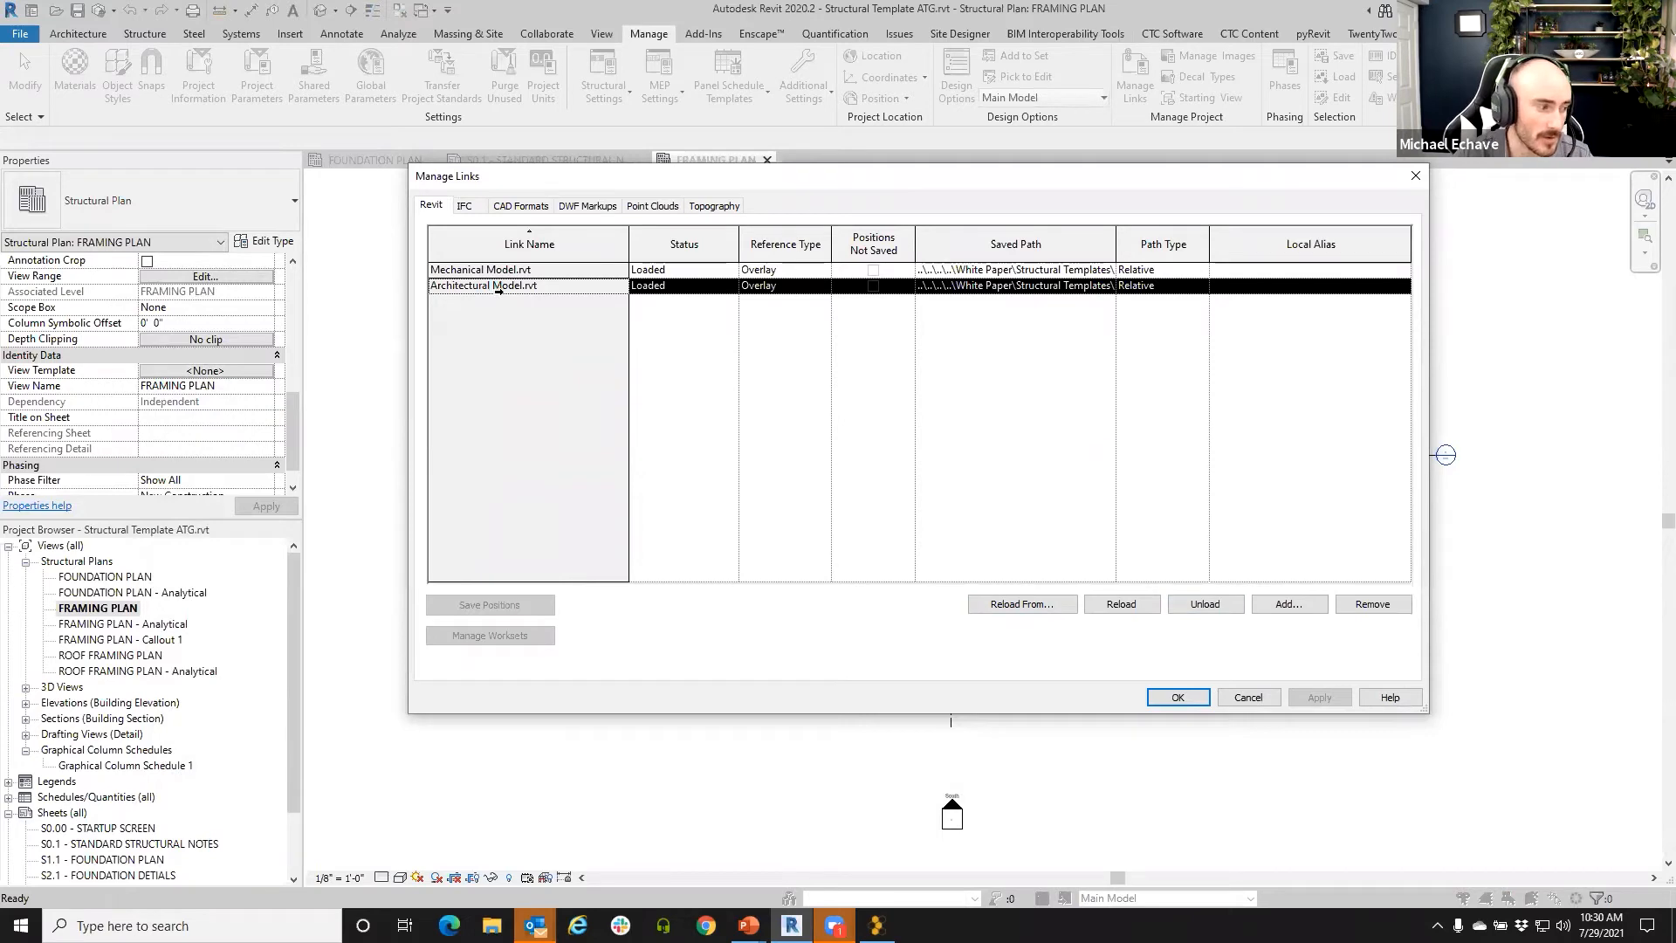
{"action": "left_click", "coordinate": [1250, 697]}
- Recheck the Structural Framing Plan template's Revit Links overrides, then cancel, leaving the template <None>
{"action": "left_click", "coordinate": [199, 372]}
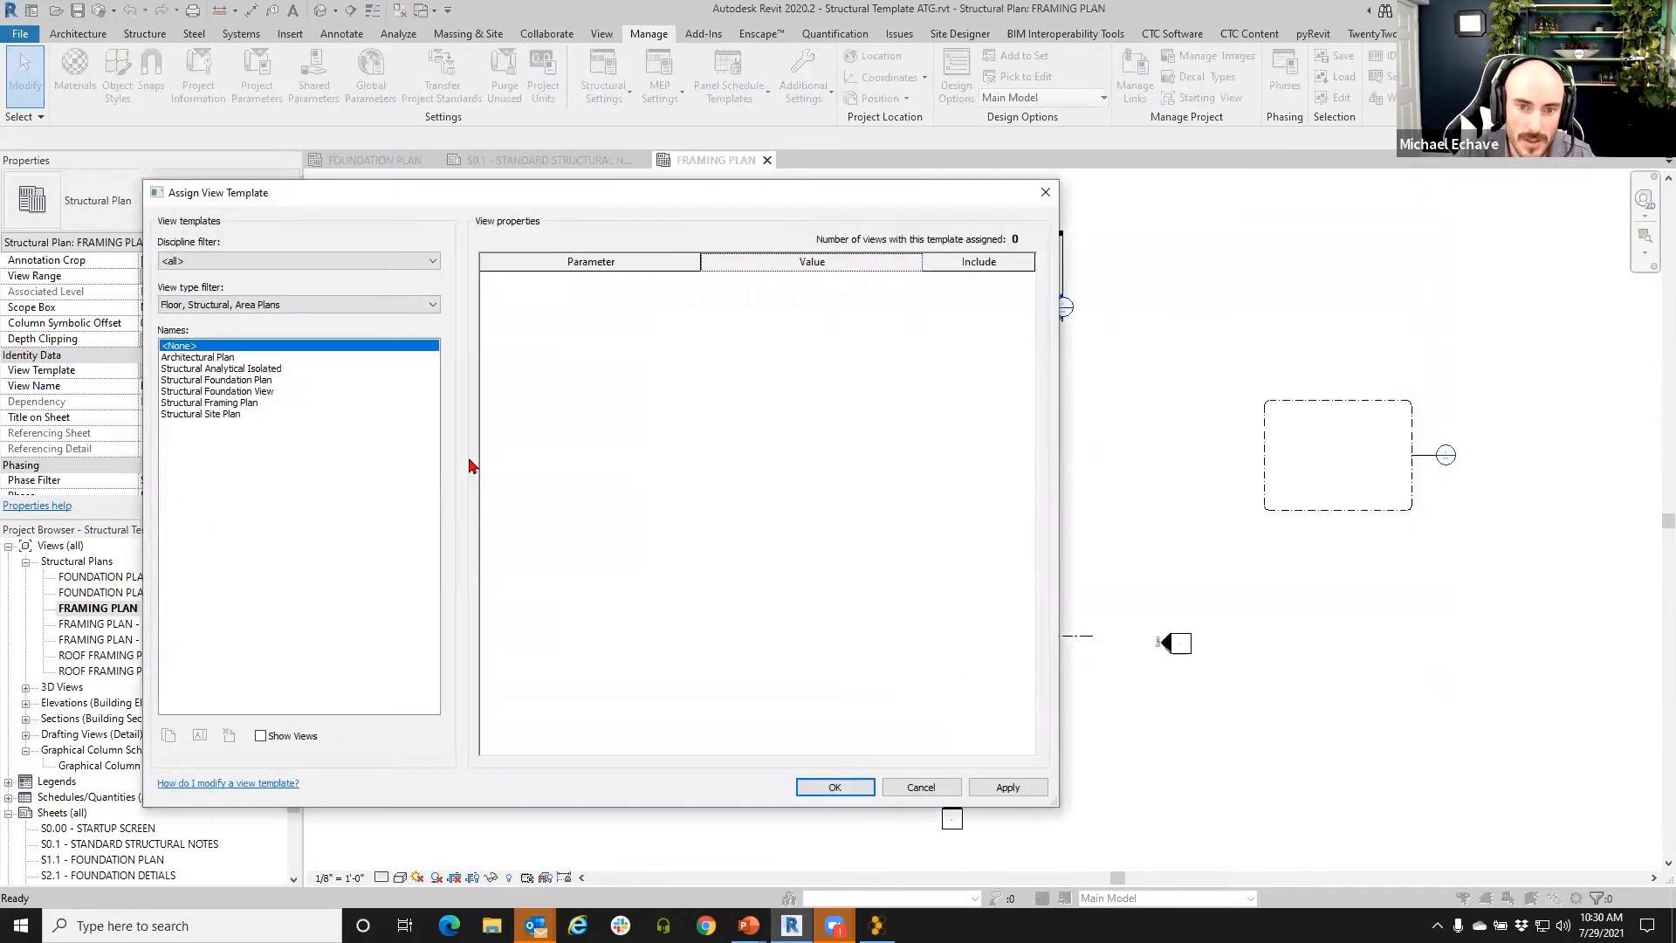
{"action": "left_click", "coordinate": [217, 402]}
{"action": "left_click", "coordinate": [810, 357]}
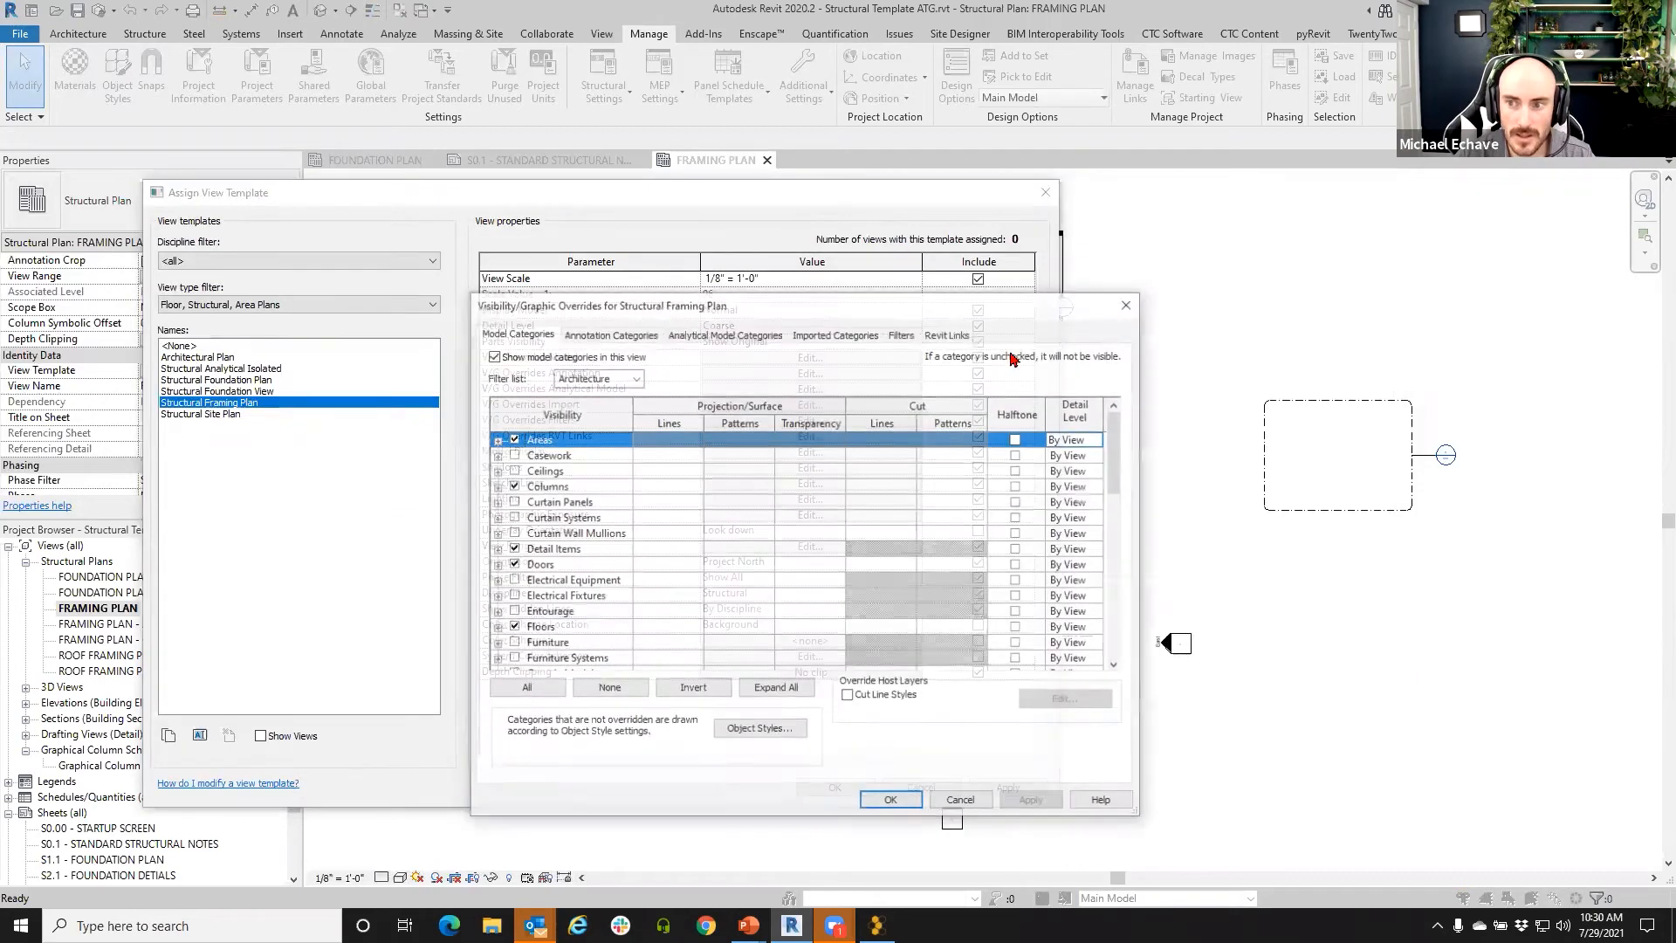
{"action": "left_click", "coordinate": [948, 333]}
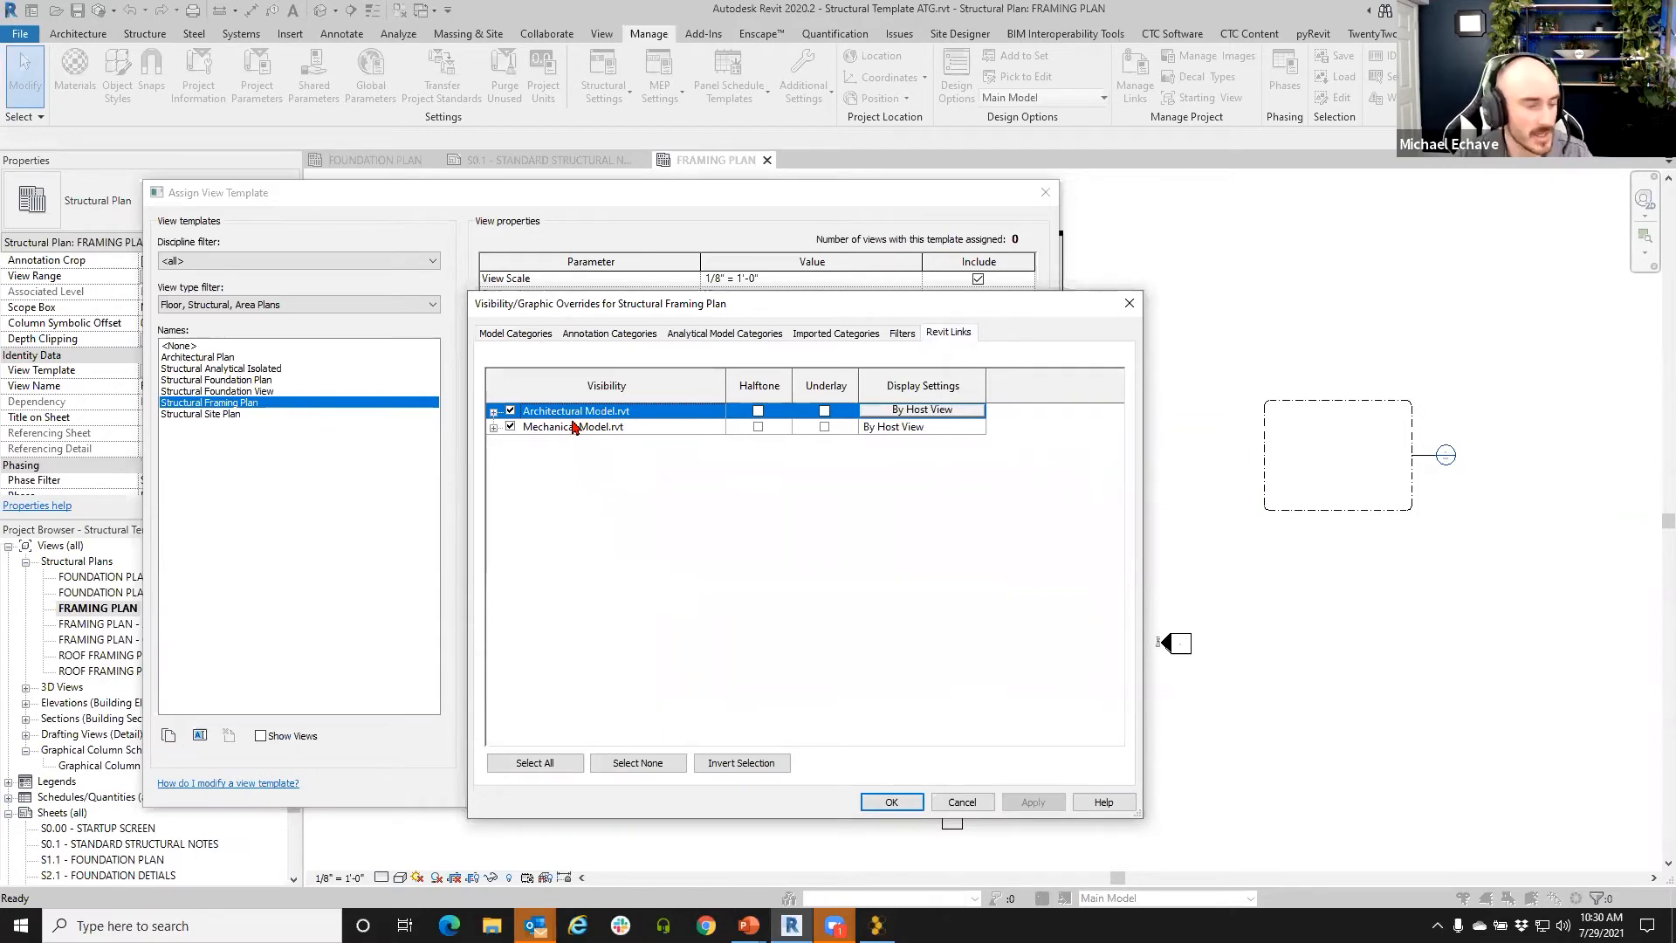
{"action": "left_click", "coordinate": [964, 801]}
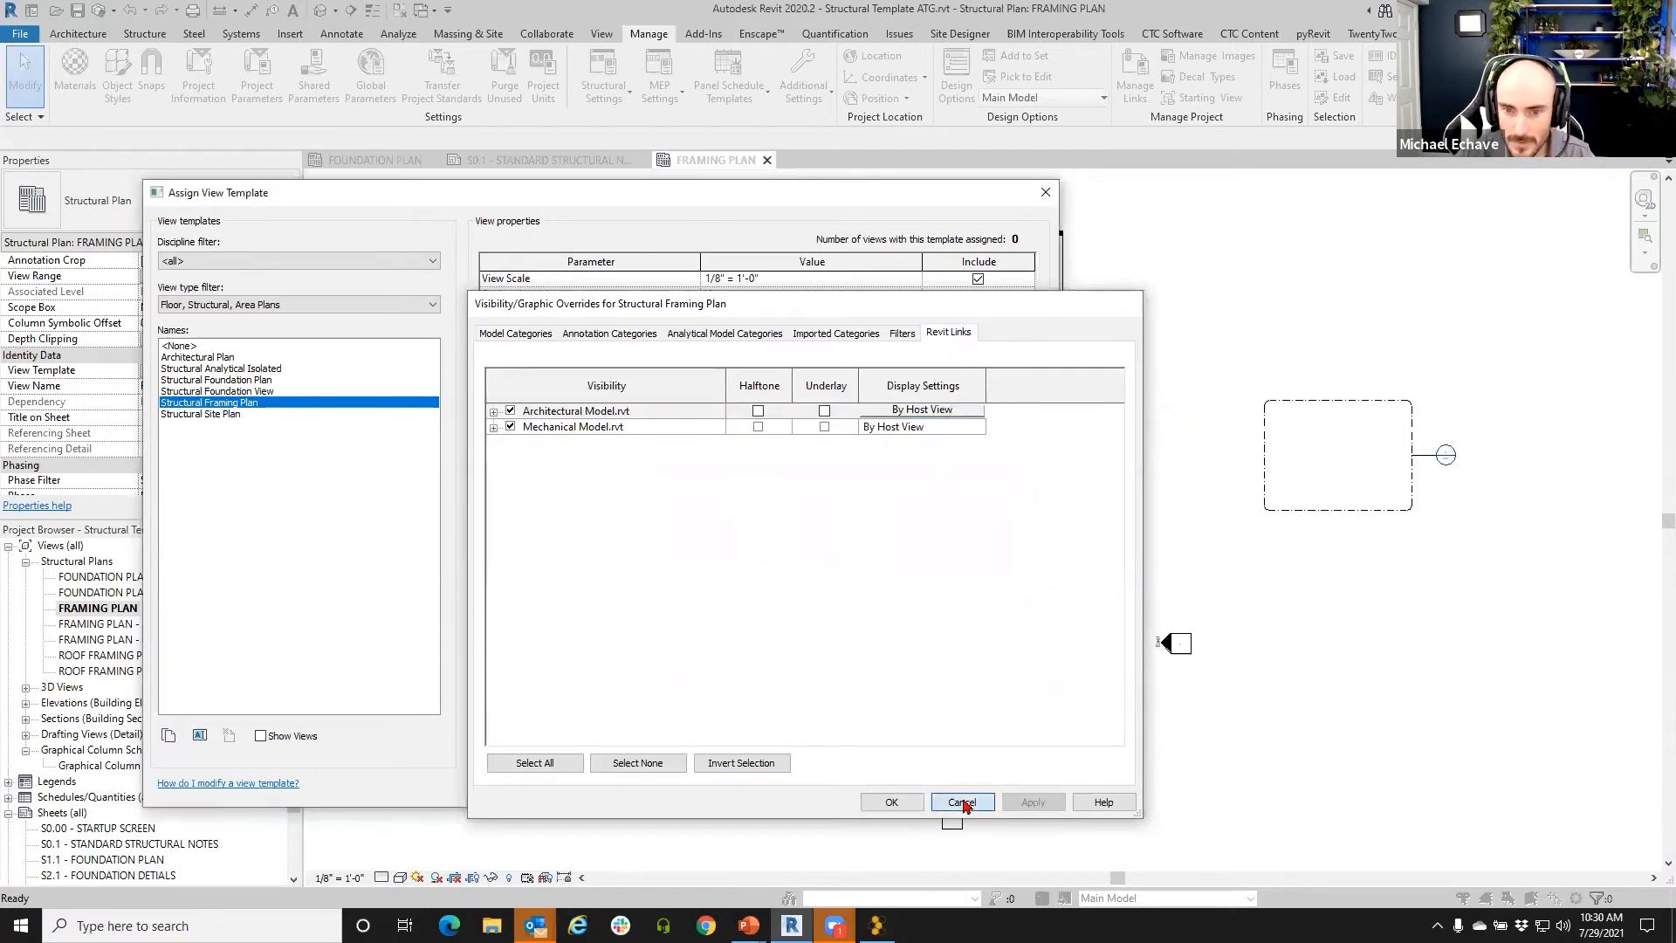
{"action": "left_click", "coordinate": [912, 796]}
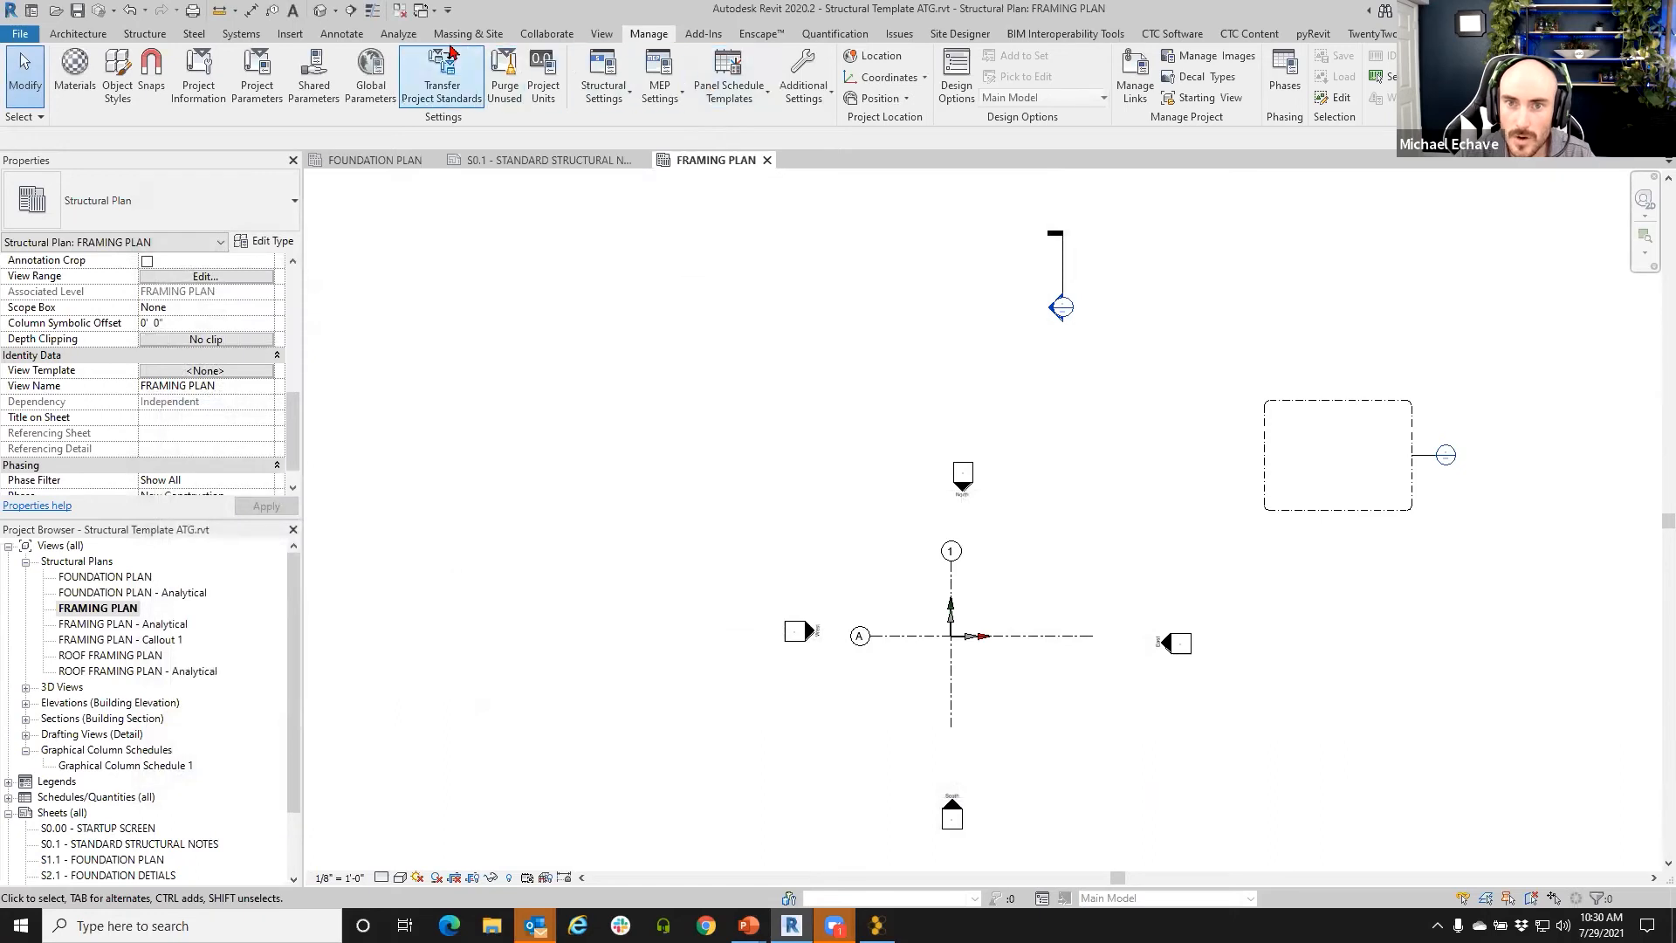
- From the CTC Software tab, launch CTC Project Cleaner showing Views, Schedules and Legends
{"action": "left_click", "coordinate": [601, 36]}
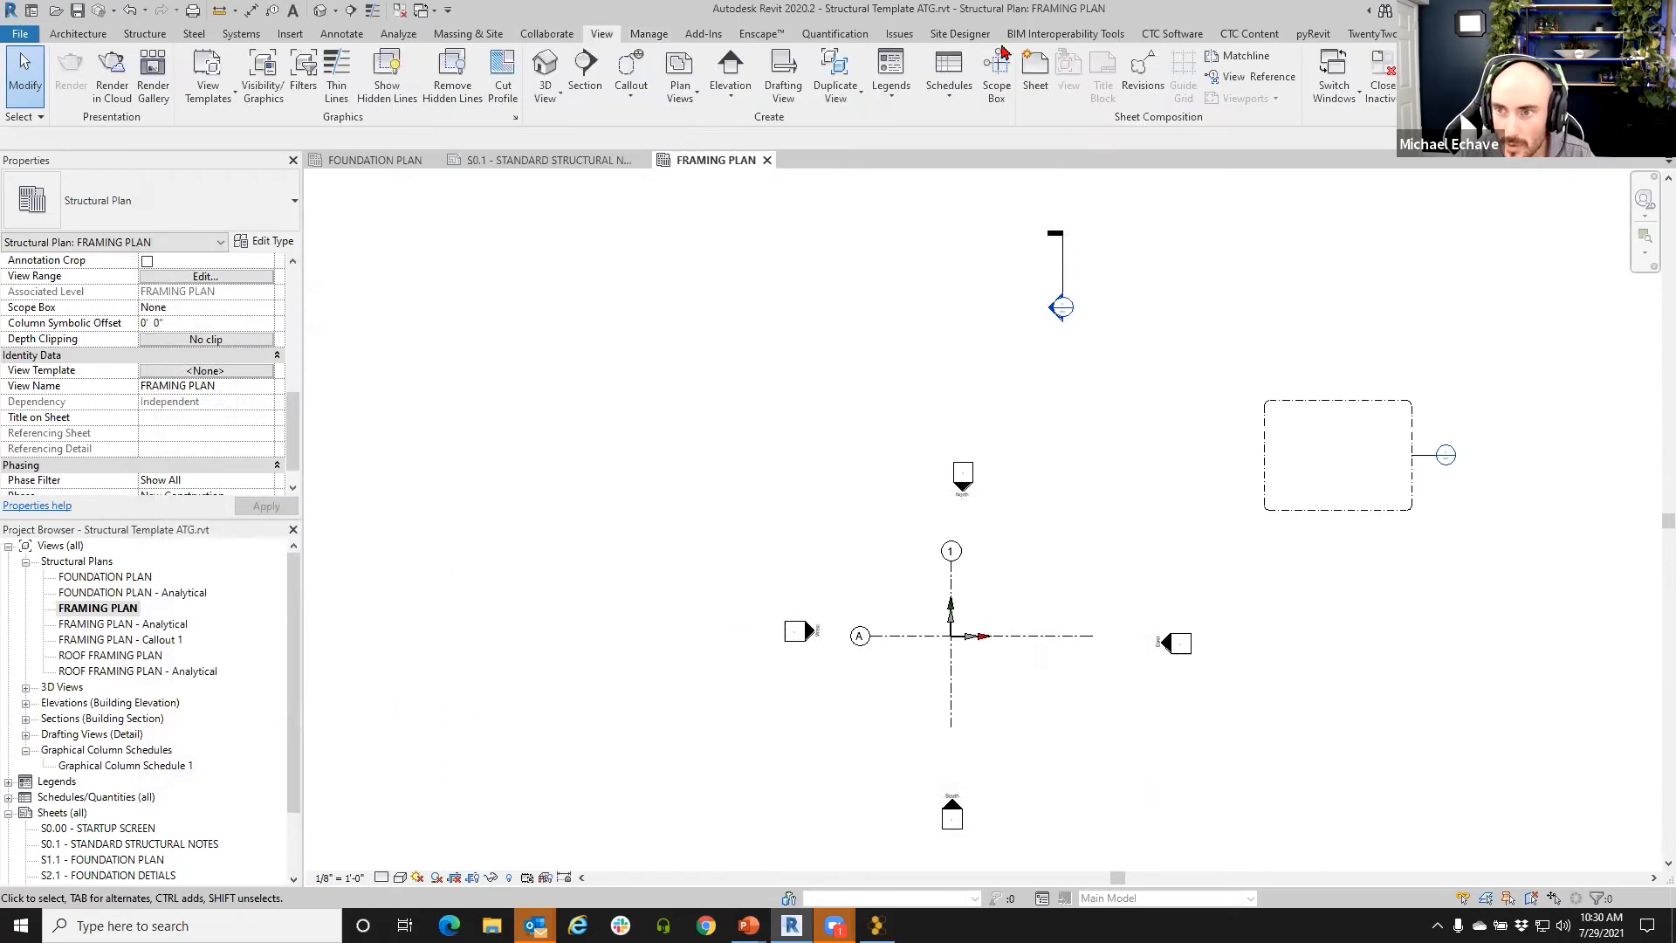
{"action": "left_click", "coordinate": [1173, 34]}
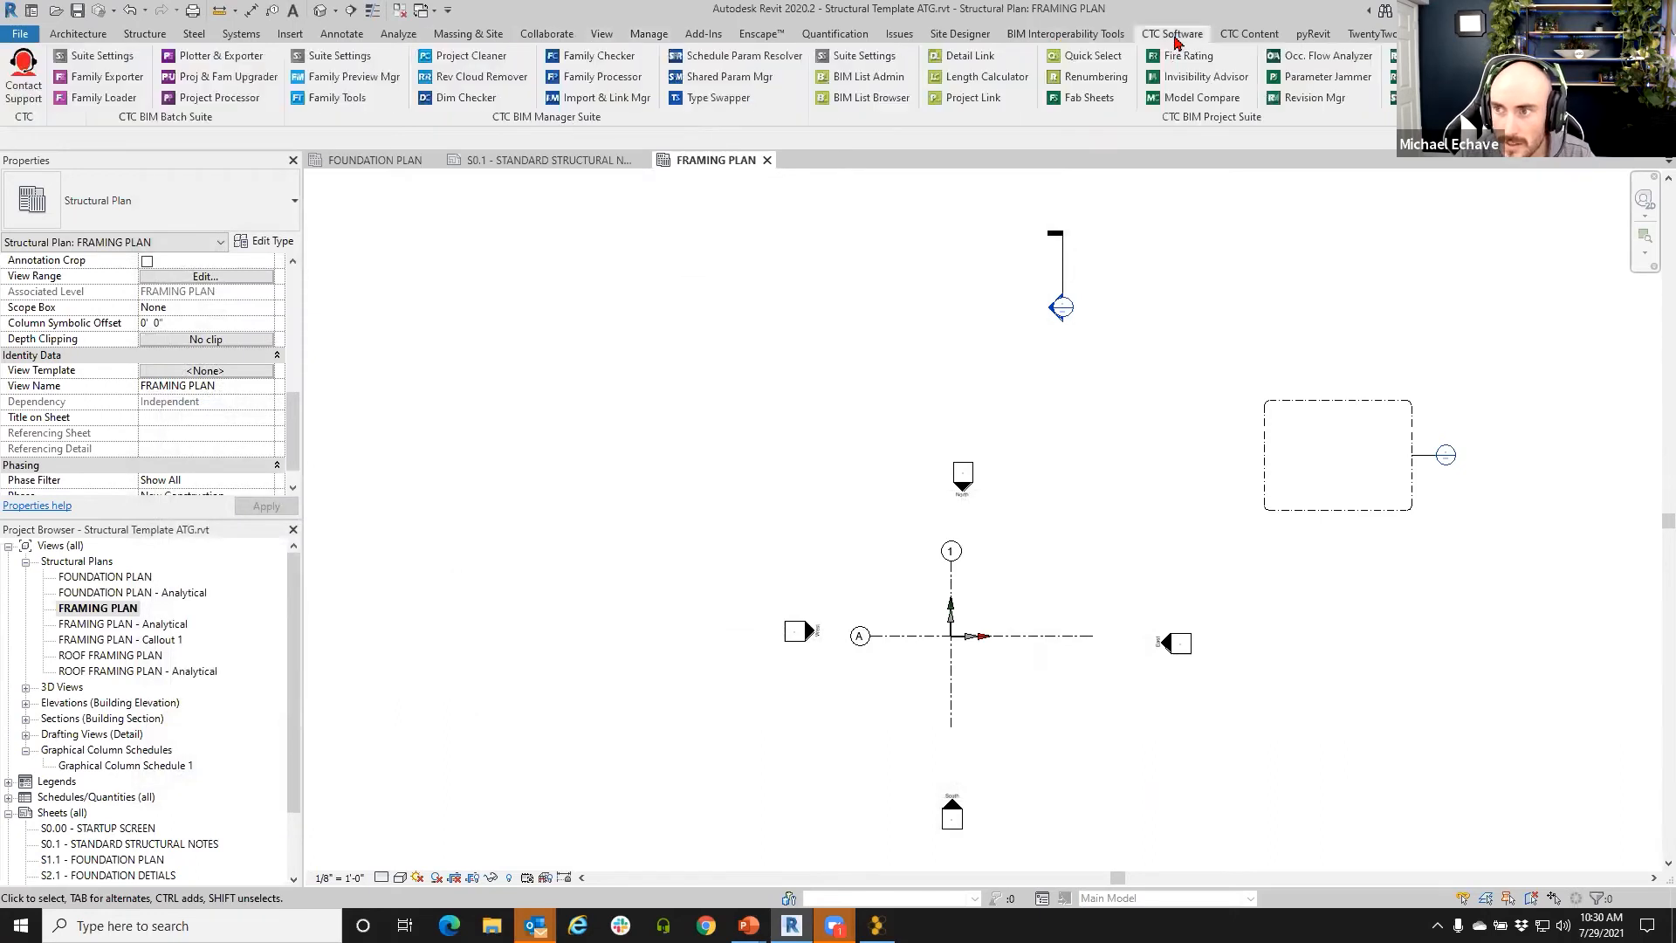
{"action": "left_click", "coordinate": [594, 100]}
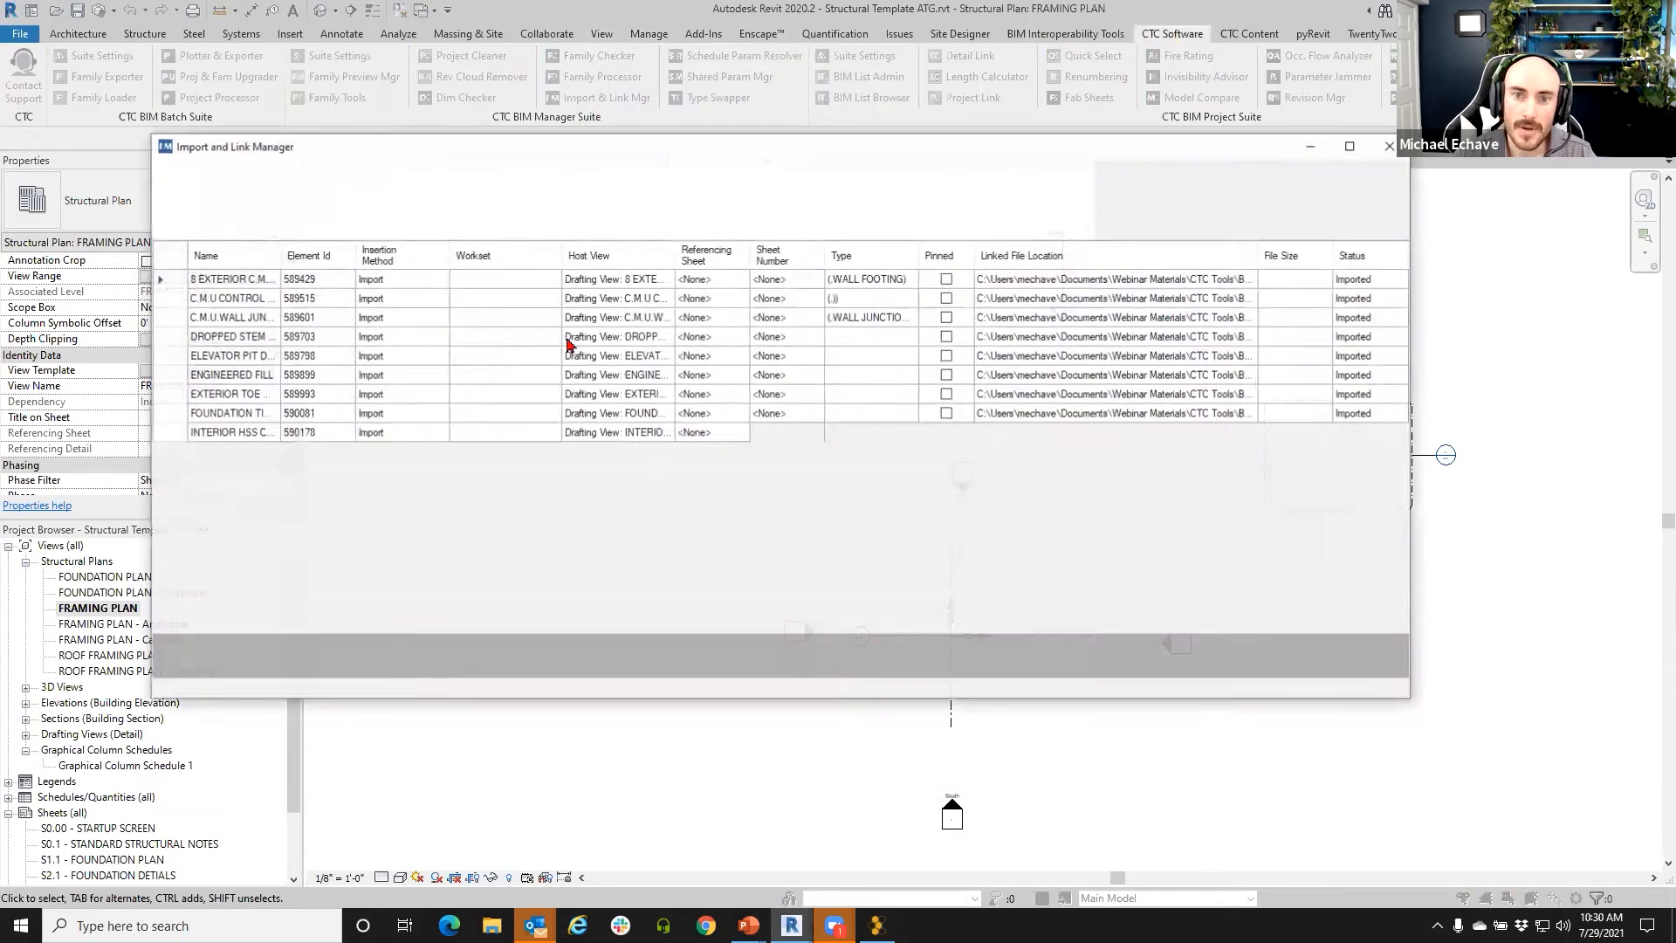
{"action": "left_click", "coordinate": [1392, 146]}
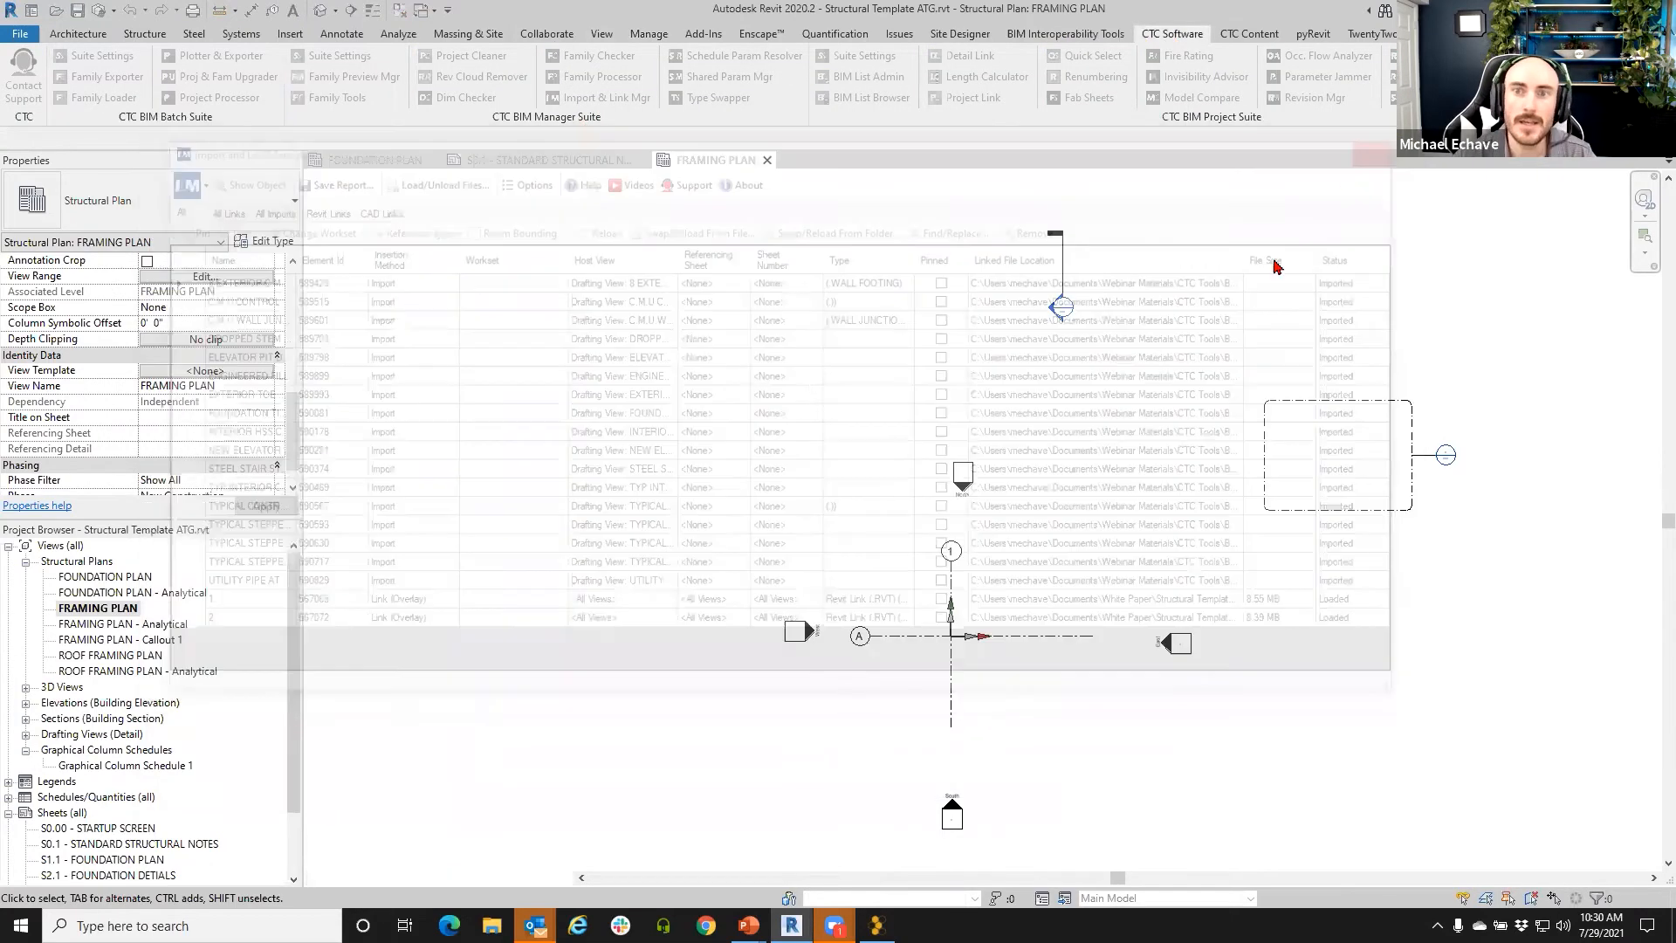
{"action": "left_click", "coordinate": [472, 57]}
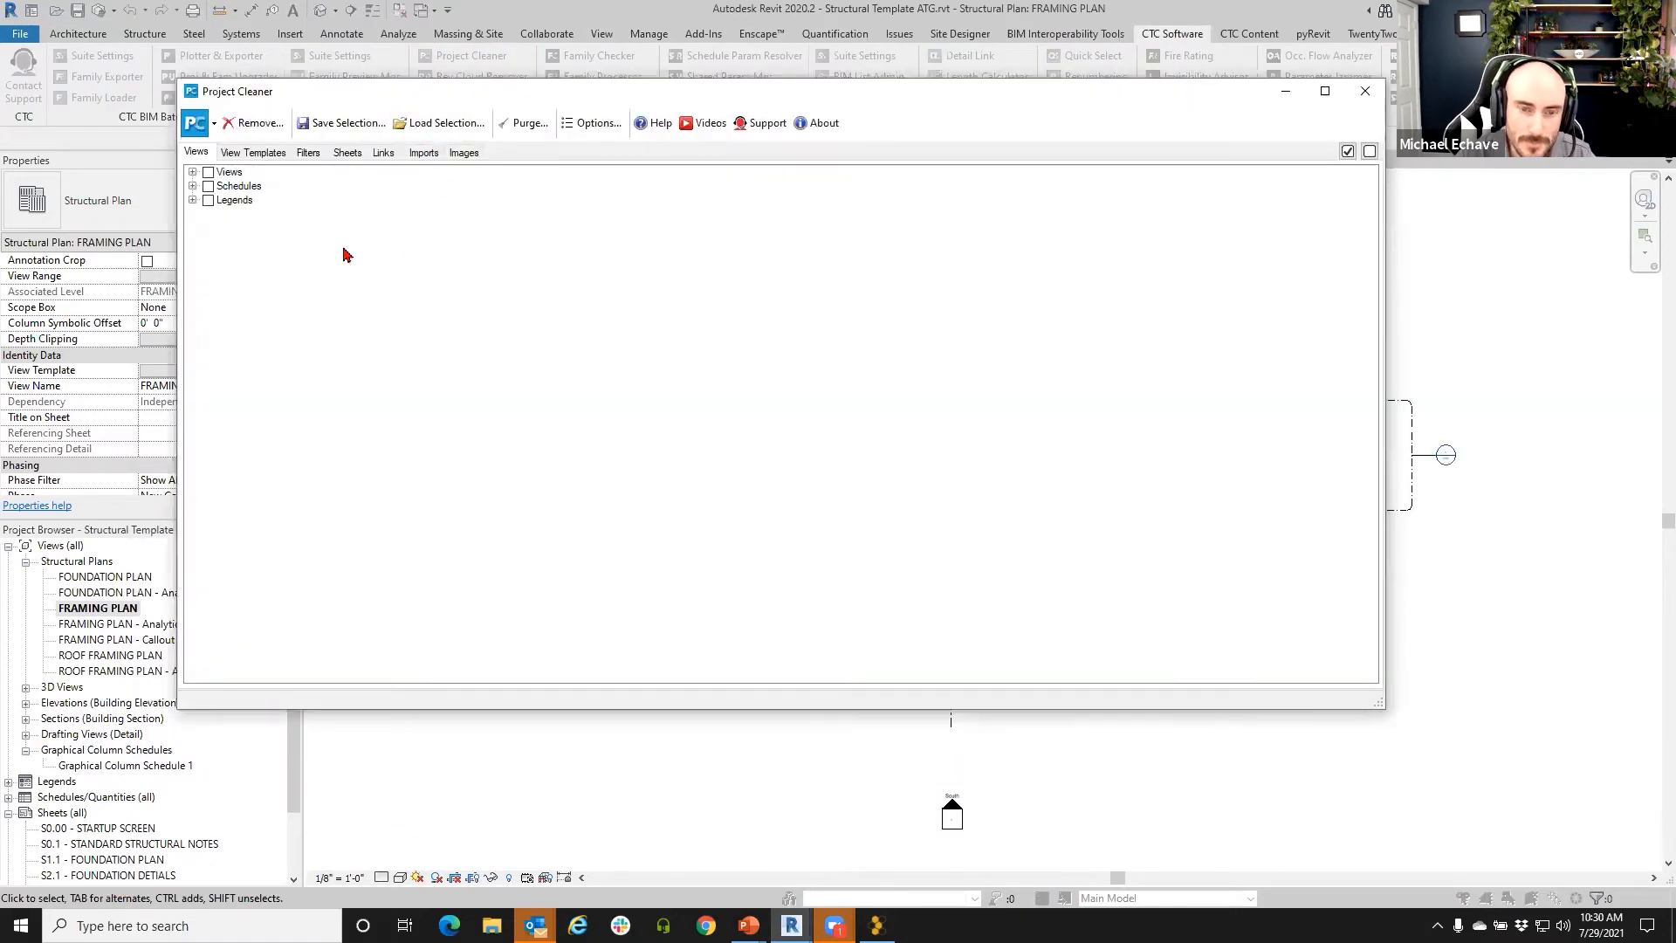
- Check all 17 Drafting View (Detail) views in Project Cleaner and remove them
{"action": "left_click", "coordinate": [193, 172]}
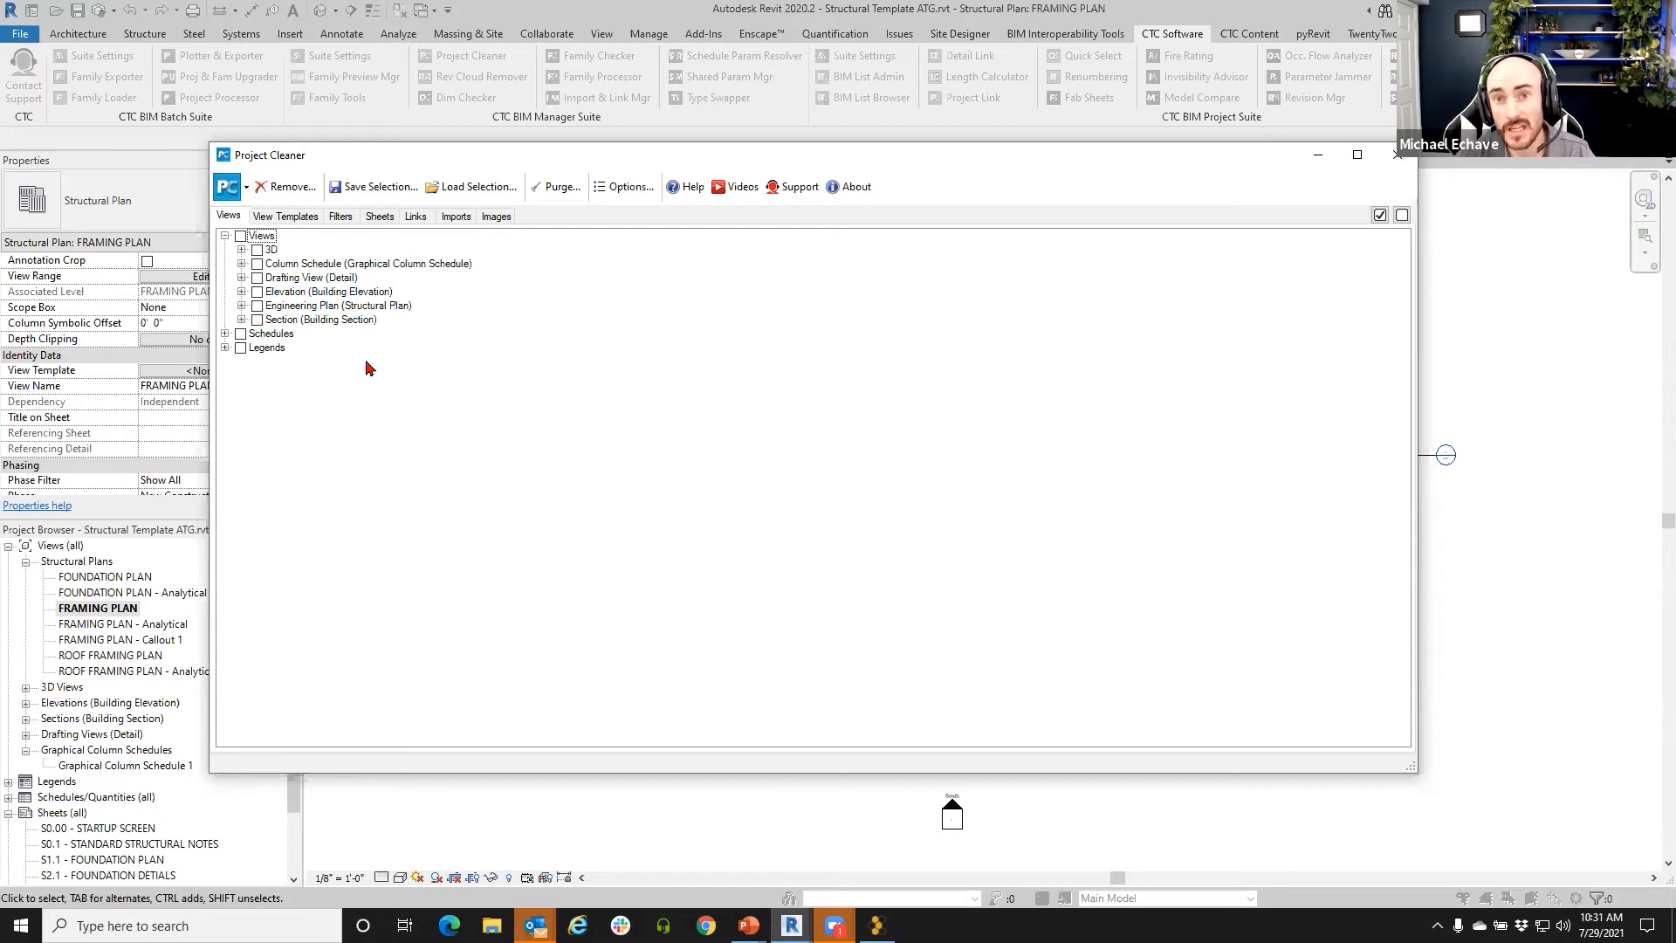
{"action": "left_click", "coordinate": [242, 277]}
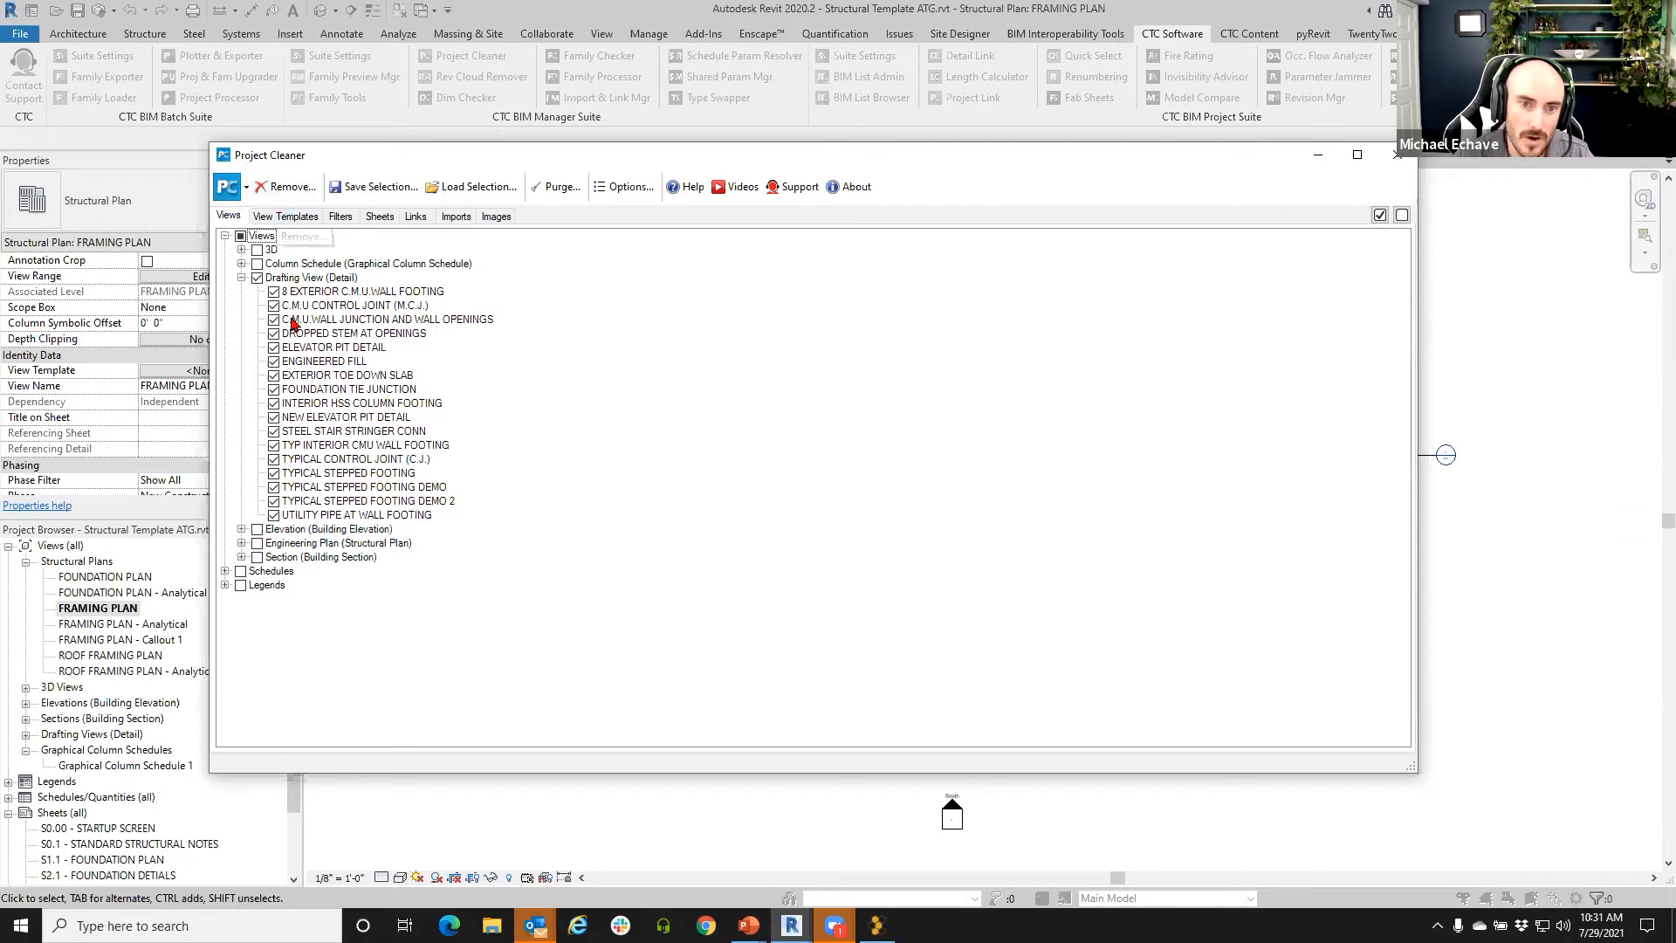
{"action": "left_click", "coordinate": [285, 186]}
{"action": "left_click", "coordinate": [907, 564]}
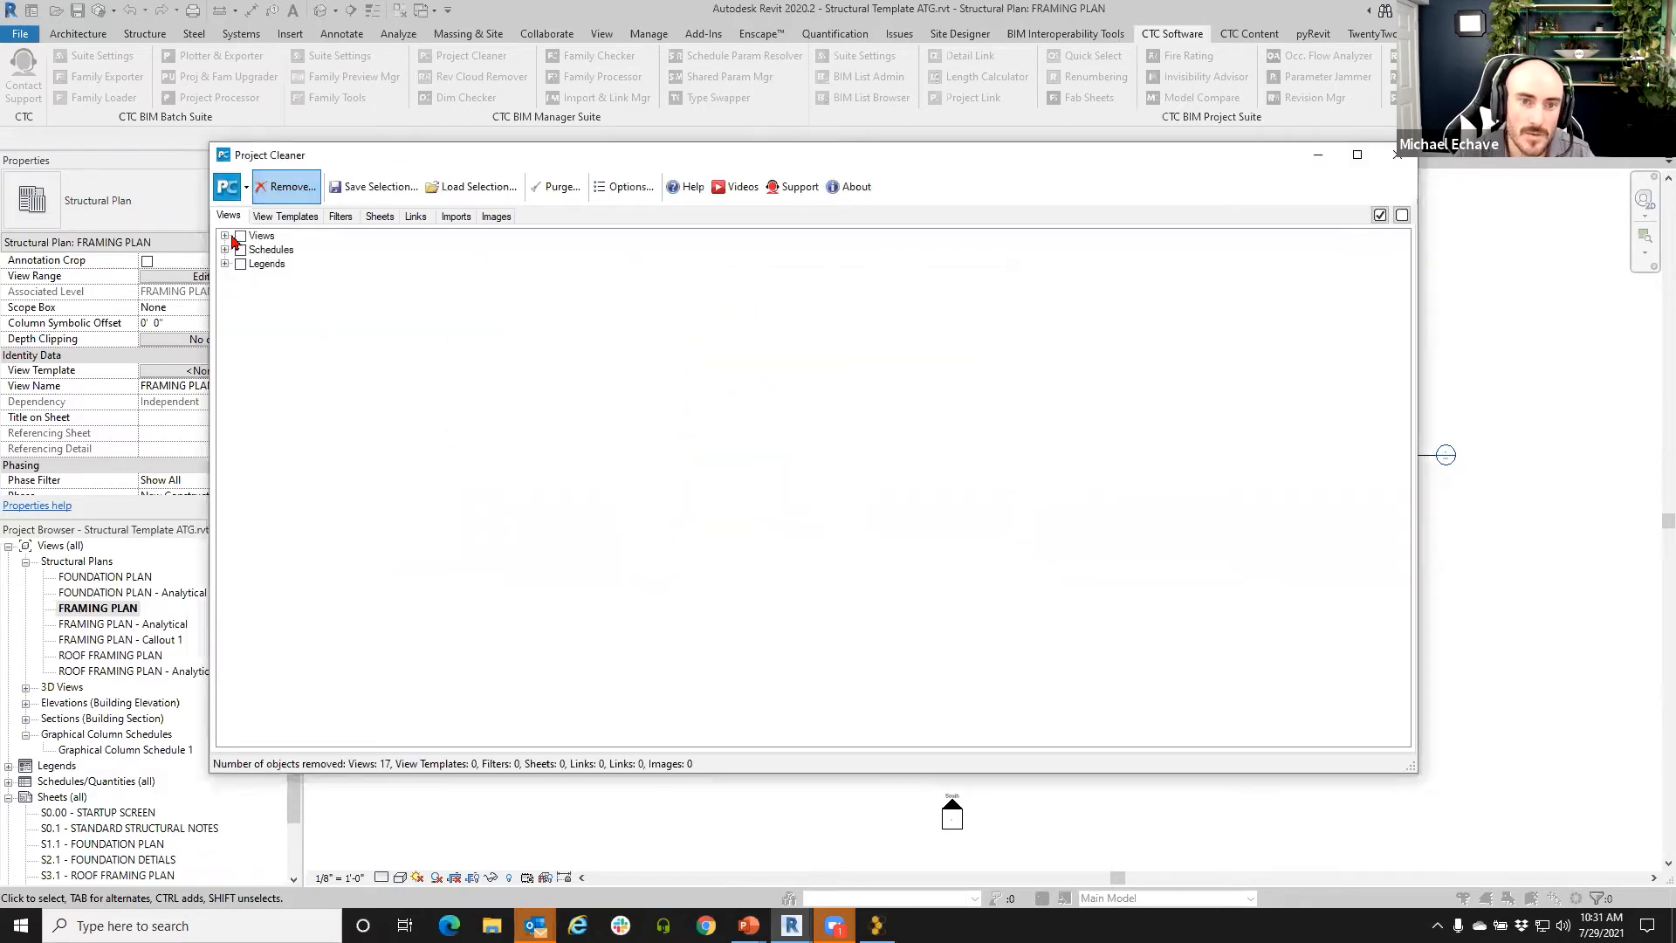
- Remove the Lintel, Structural Column, Structural Footing and Structural Pier Column schedules, then view templates
{"action": "left_click", "coordinate": [224, 236]}
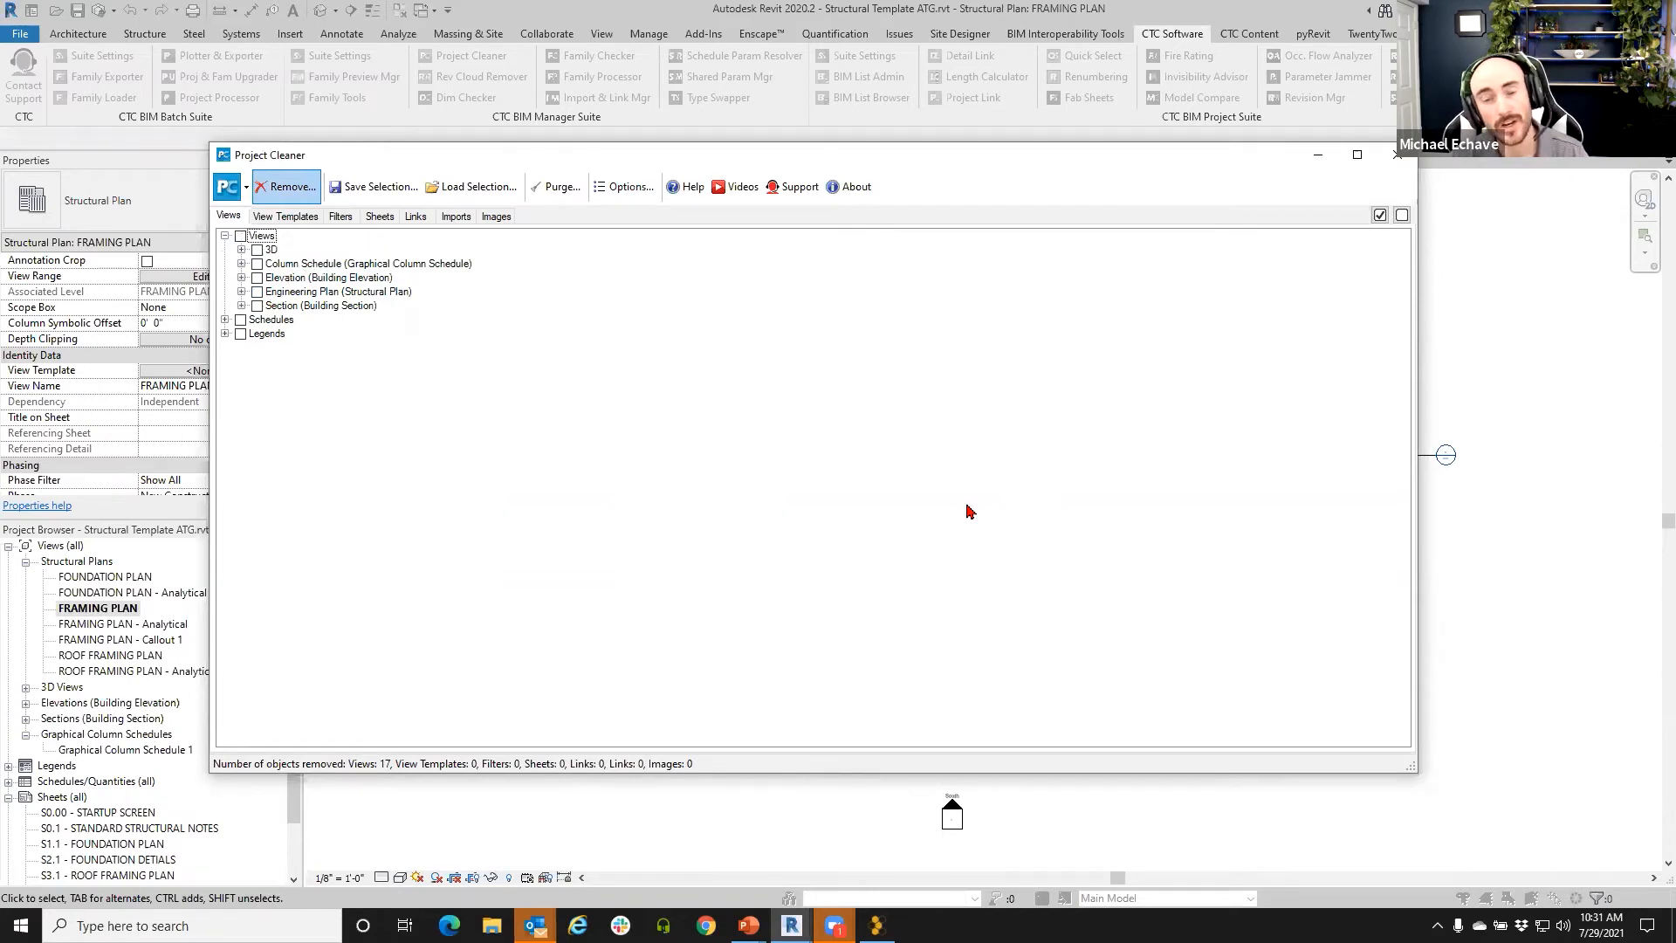
{"action": "left_click", "coordinate": [225, 320]}
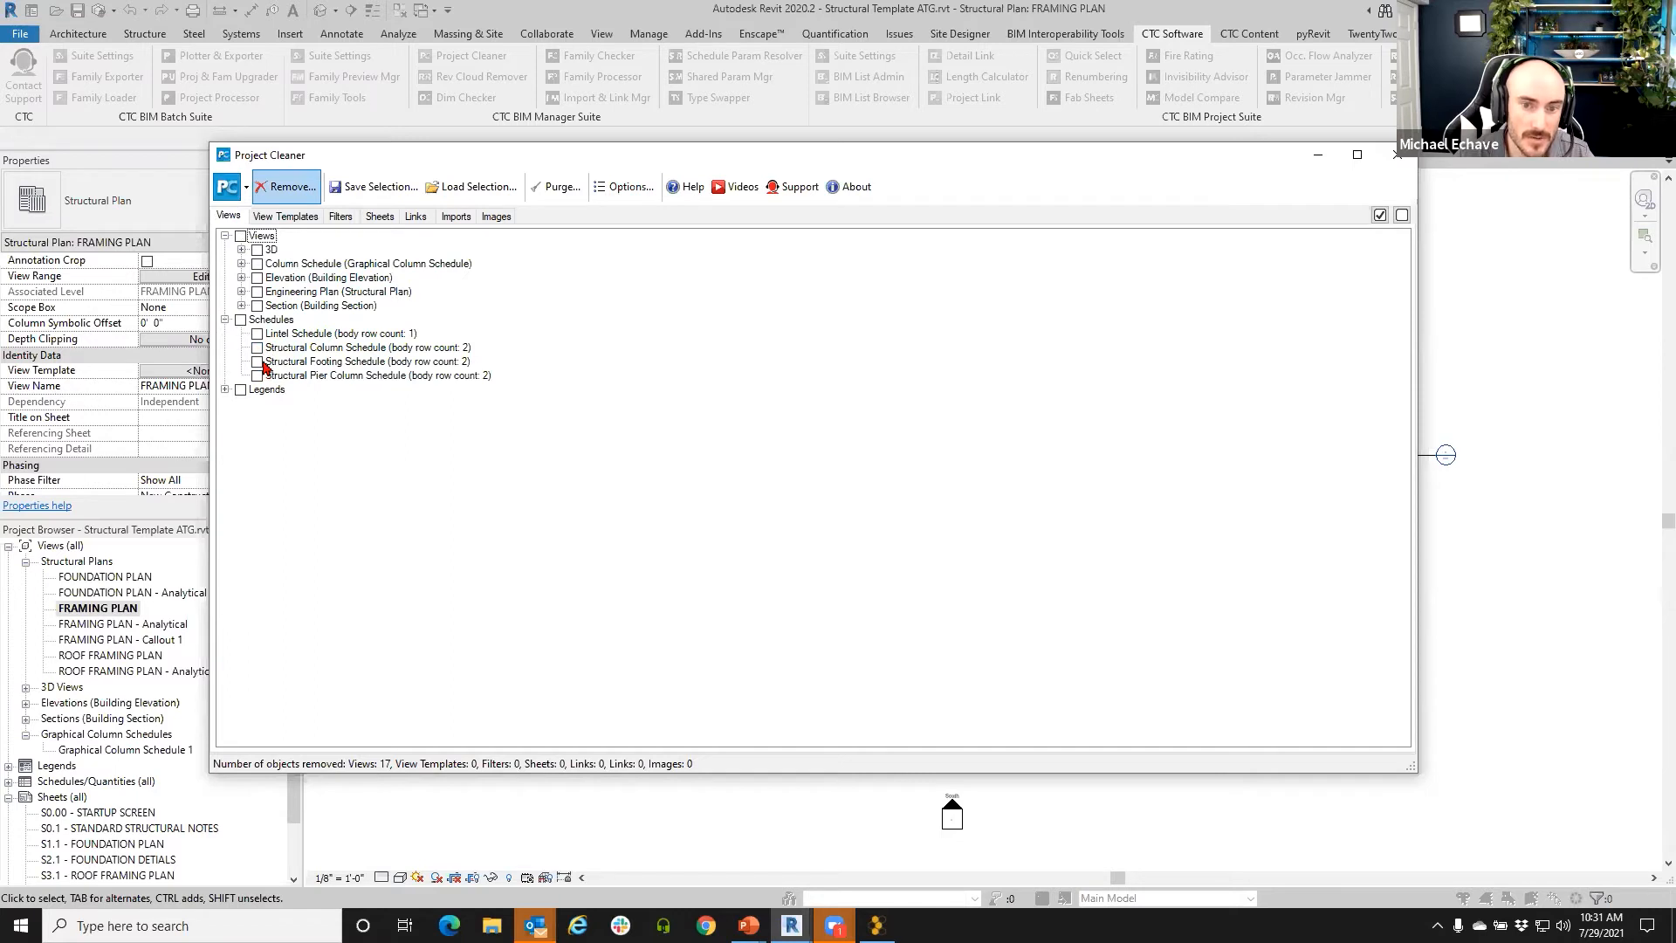
{"action": "left_click", "coordinate": [240, 319]}
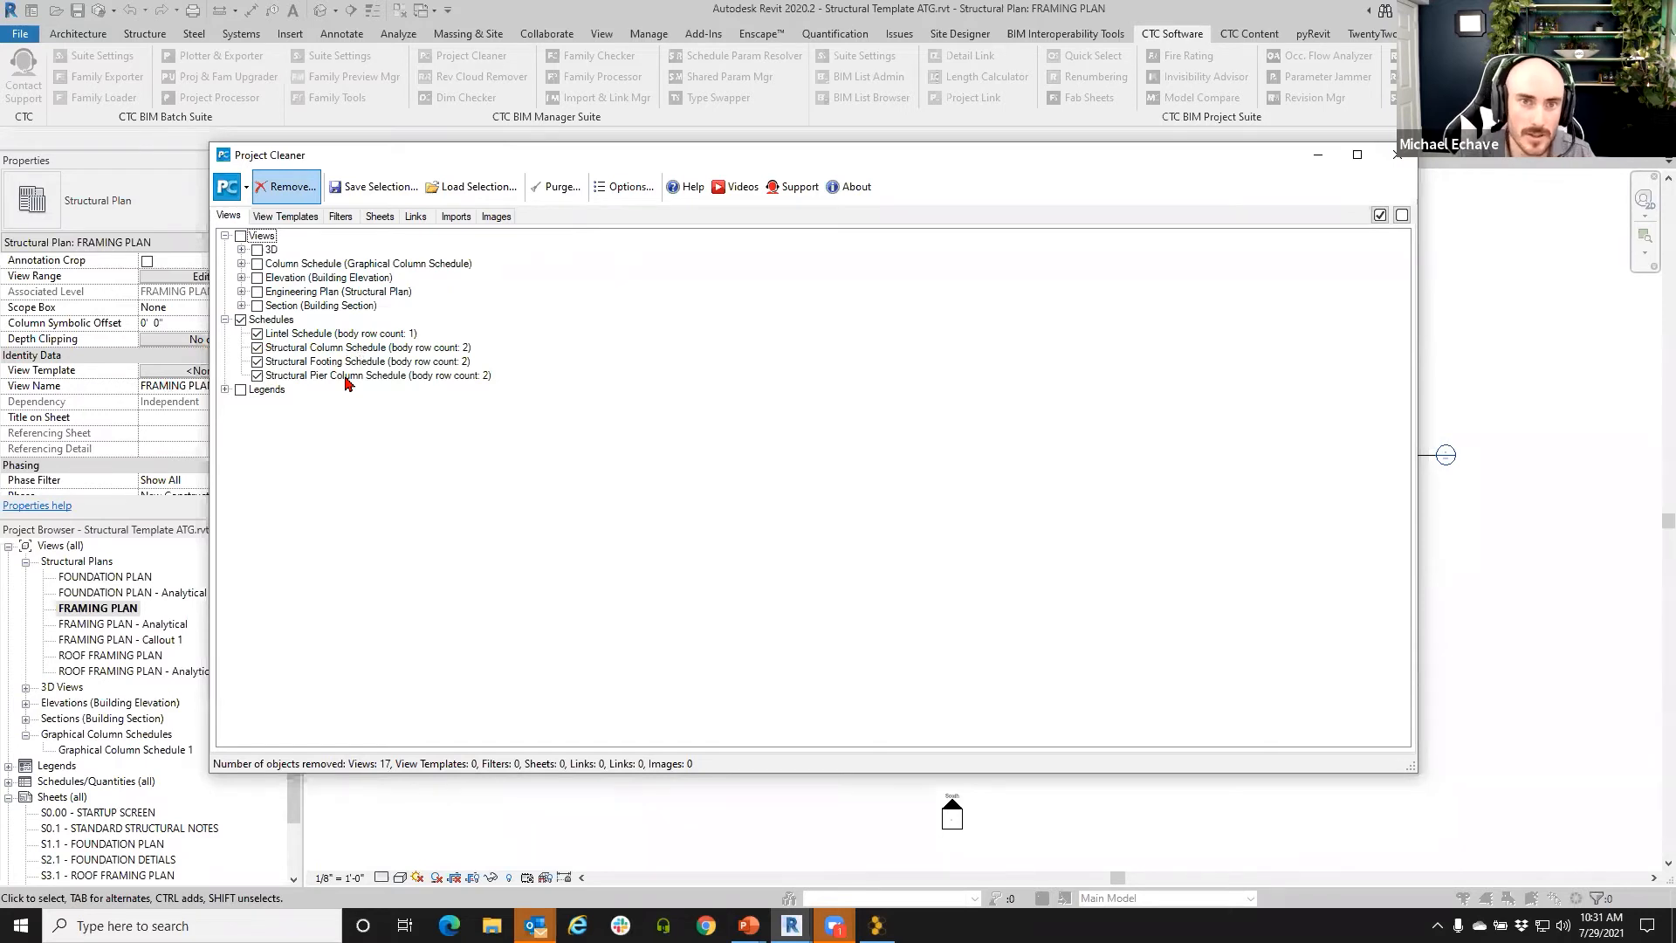
{"action": "left_click", "coordinate": [287, 187]}
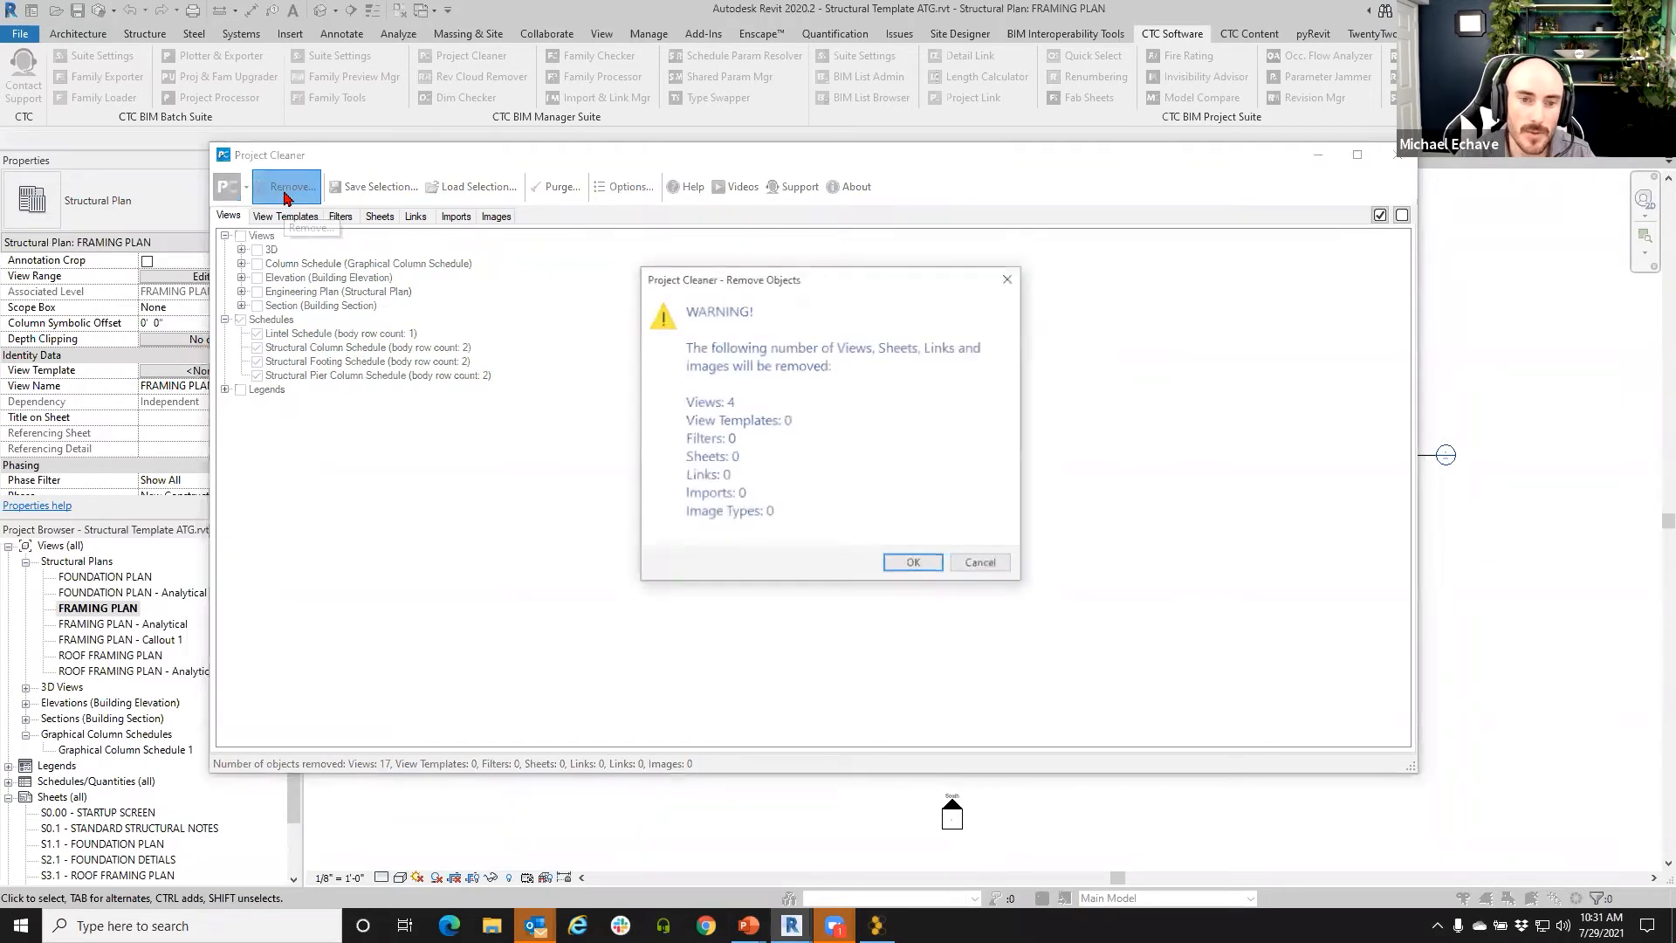
{"action": "left_click", "coordinate": [889, 566]}
{"action": "left_click", "coordinate": [225, 250]}
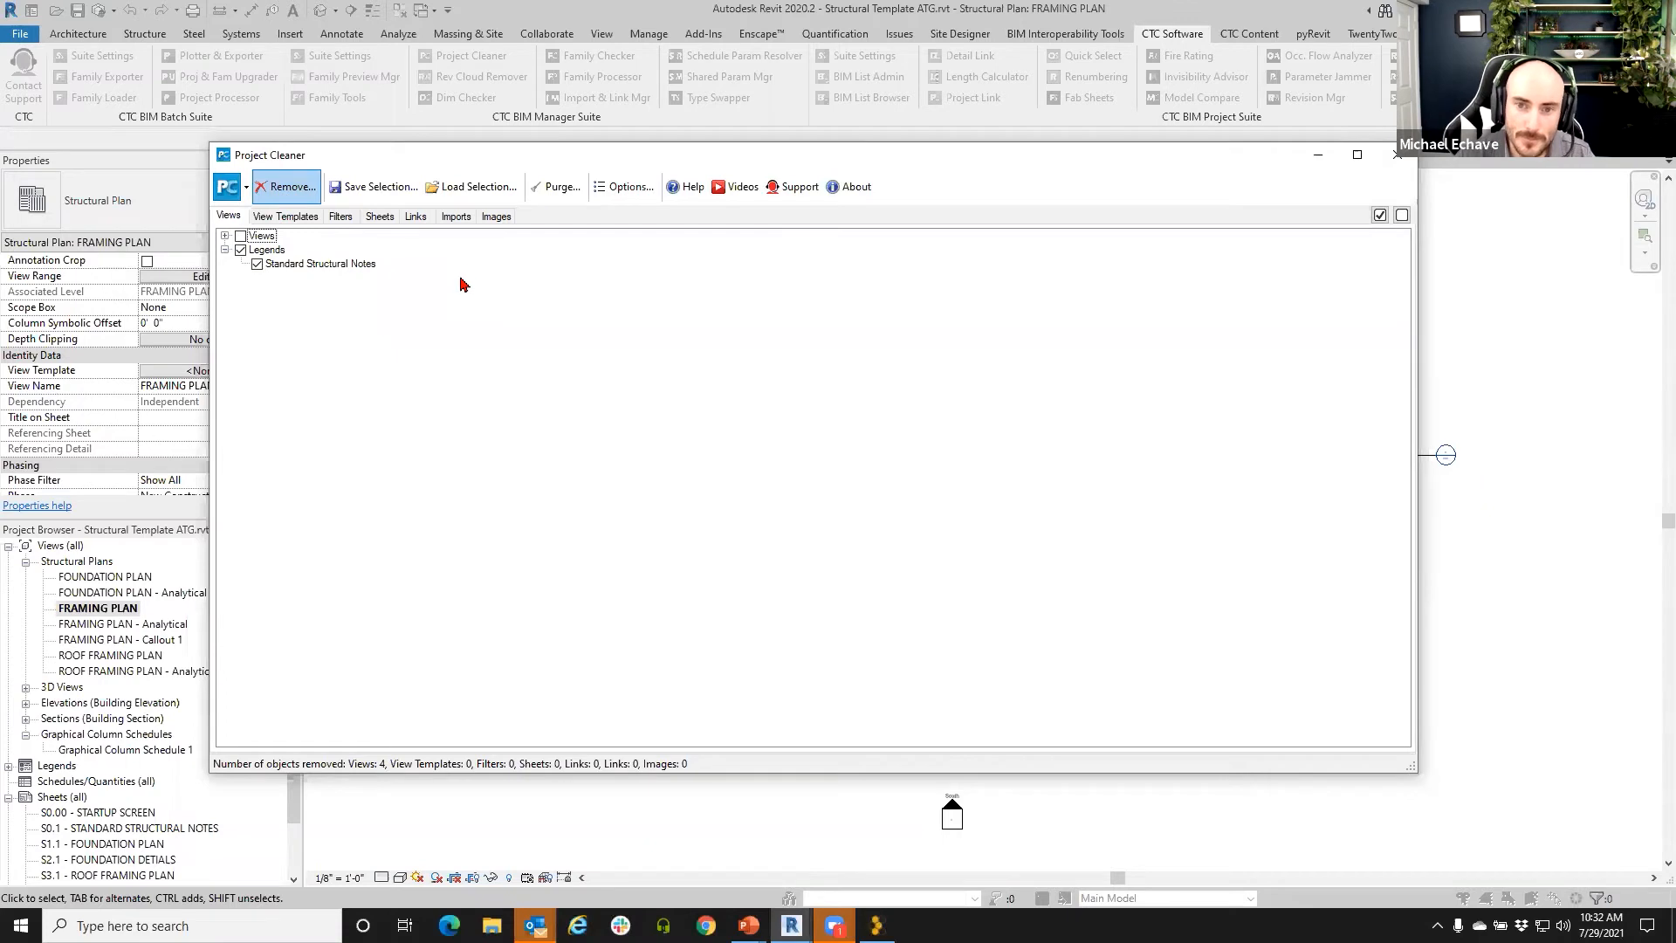
{"action": "left_click", "coordinate": [281, 217]}
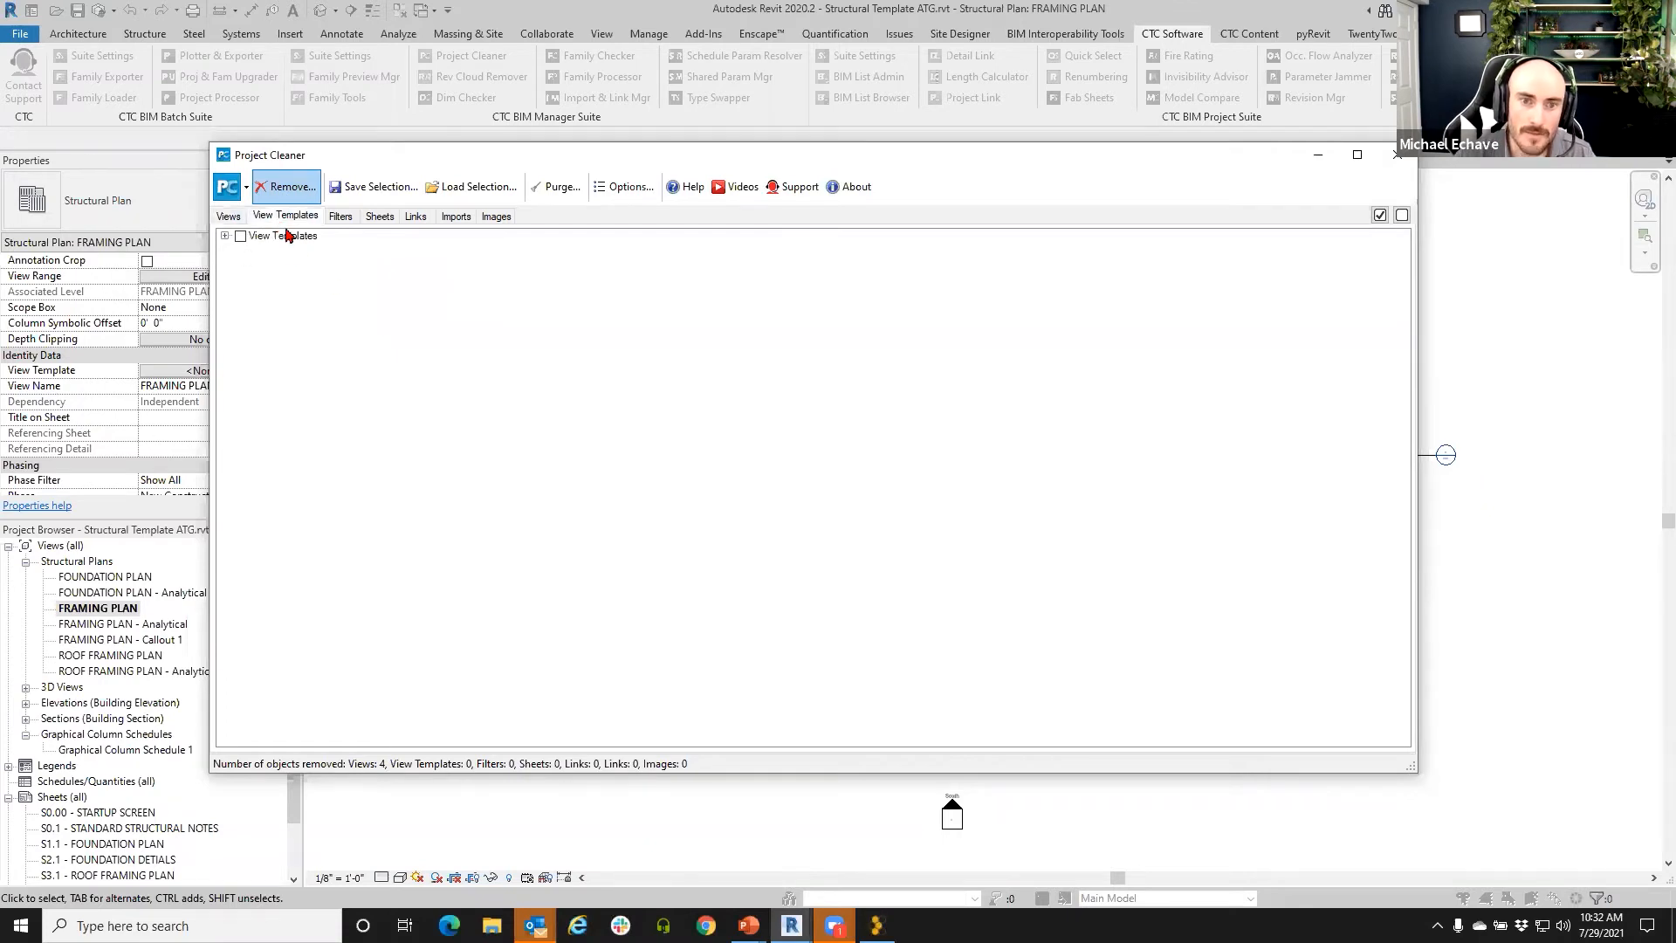
- Mark the elevation and section view templates, then every view template, for removal
{"action": "left_click", "coordinate": [226, 236]}
{"action": "left_click", "coordinate": [241, 291]}
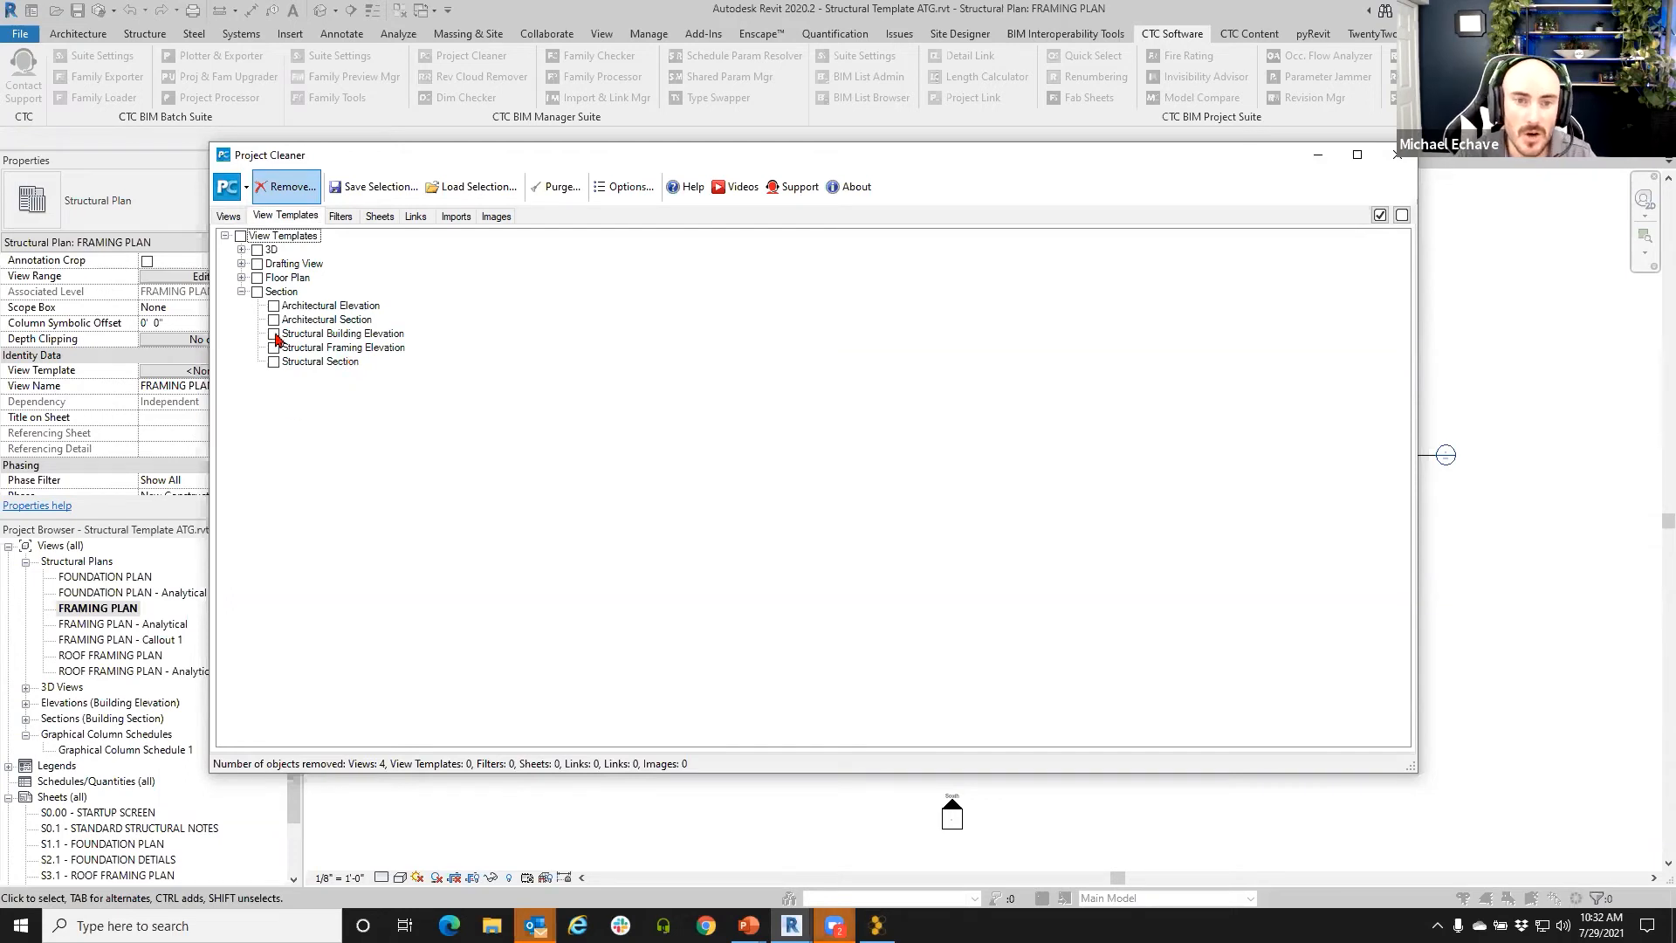
{"action": "left_click", "coordinate": [273, 306]}
{"action": "left_click", "coordinate": [273, 319]}
{"action": "left_click", "coordinate": [276, 335]}
{"action": "left_click", "coordinate": [274, 347]}
{"action": "left_click", "coordinate": [273, 361]}
{"action": "left_click", "coordinate": [274, 333]}
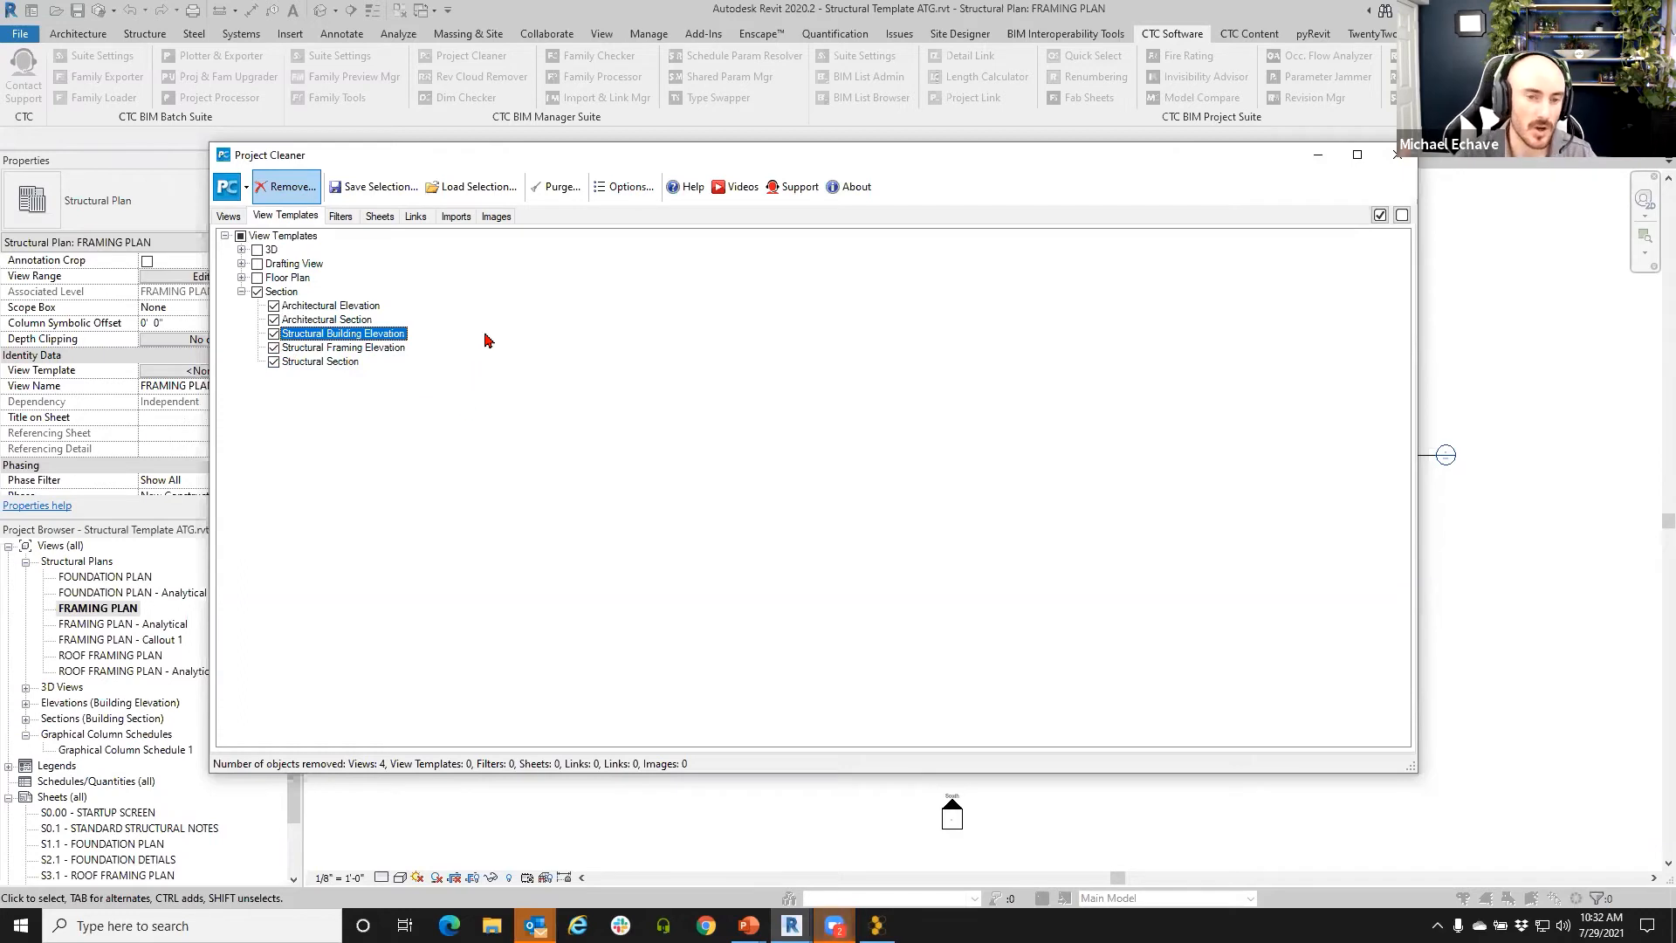
{"action": "left_click", "coordinate": [240, 236]}
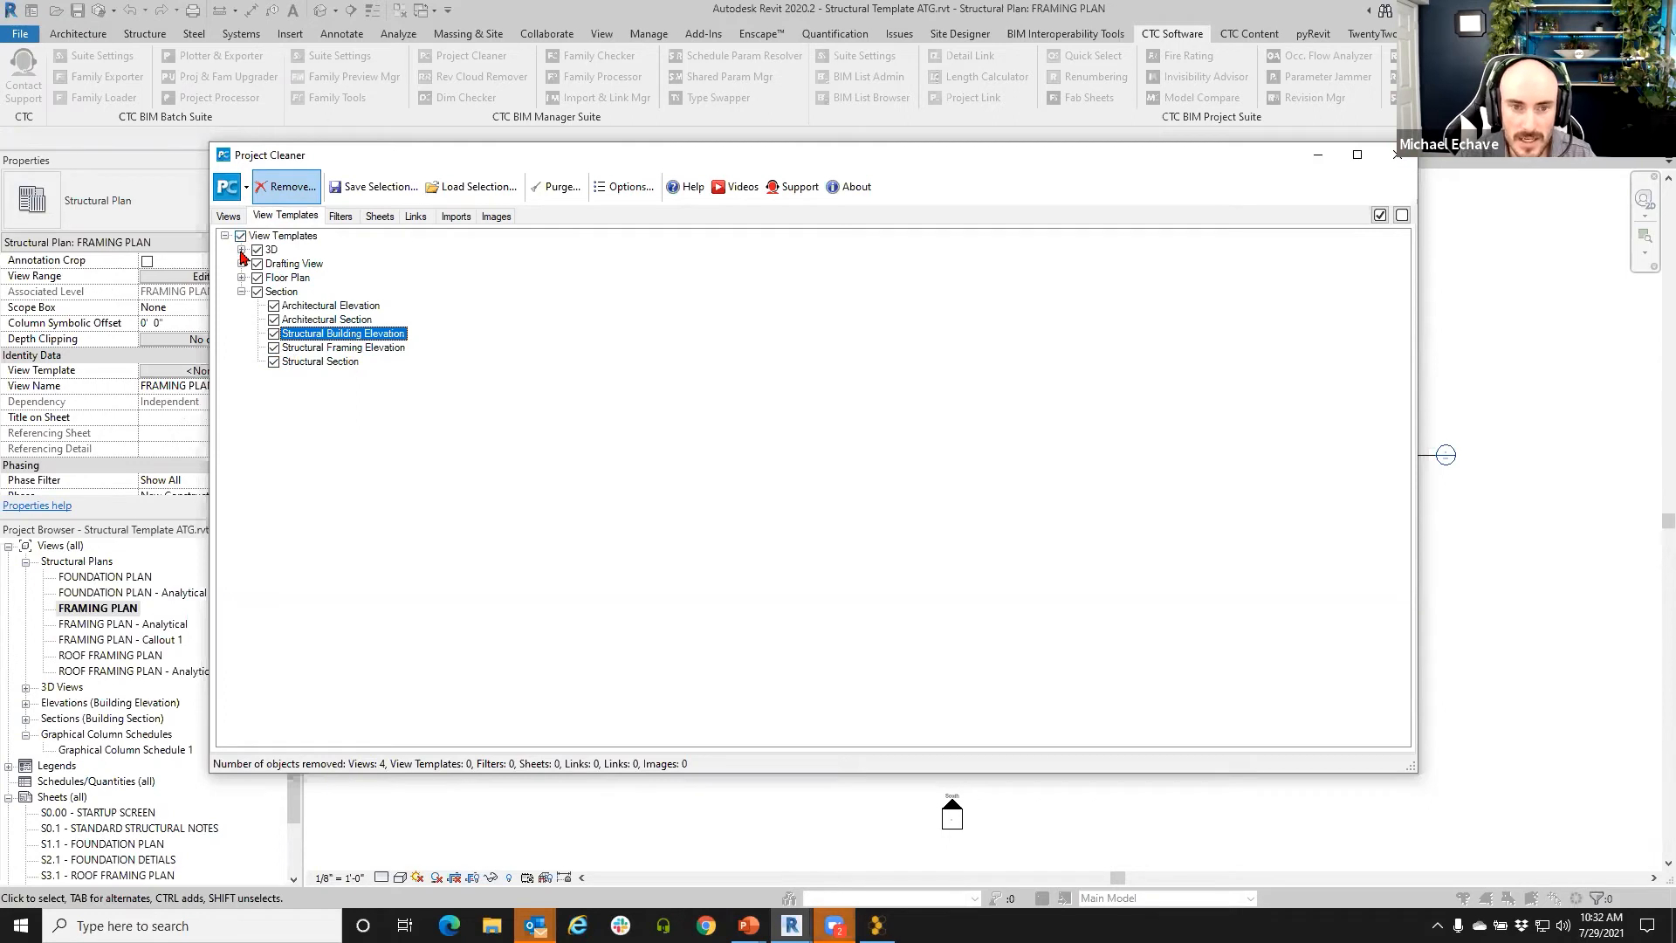
- Clear all marks and check only the two analytical 3D view templates
{"action": "left_click", "coordinate": [242, 250]}
{"action": "left_click", "coordinate": [240, 236]}
{"action": "left_click", "coordinate": [273, 264]}
{"action": "left_click", "coordinate": [274, 278]}
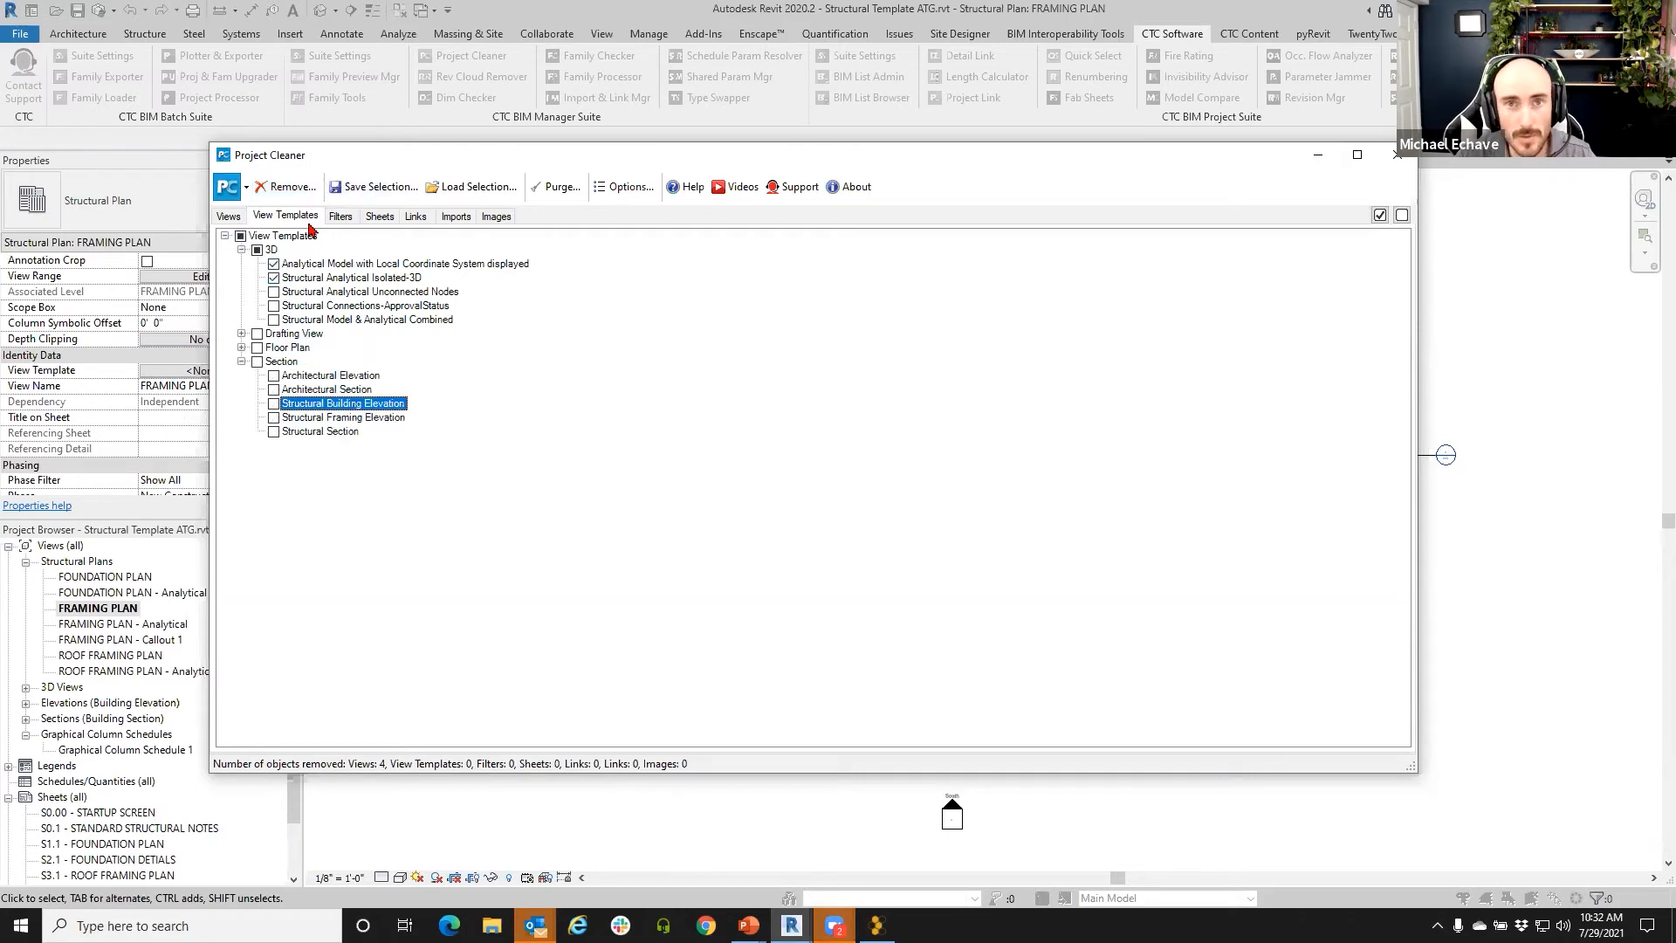
{"action": "left_click", "coordinate": [339, 217]}
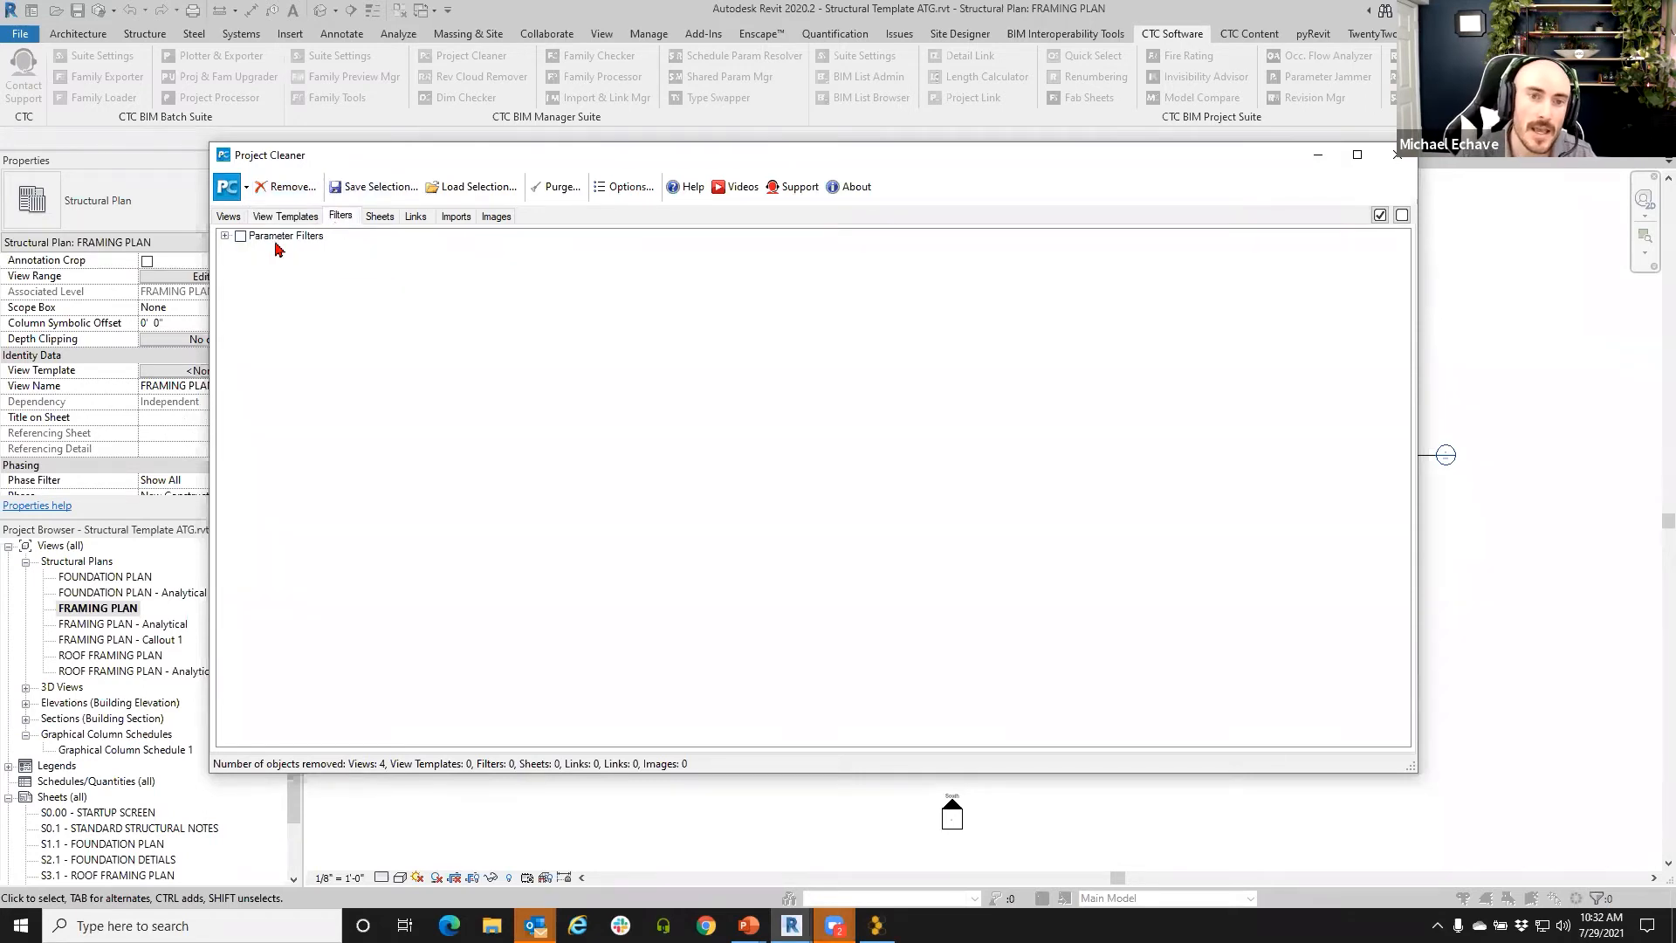
- Check all eleven parameter filters, review the six sheets S0.00–S4.1, and close Project Cleaner
{"action": "left_click", "coordinate": [225, 235]}
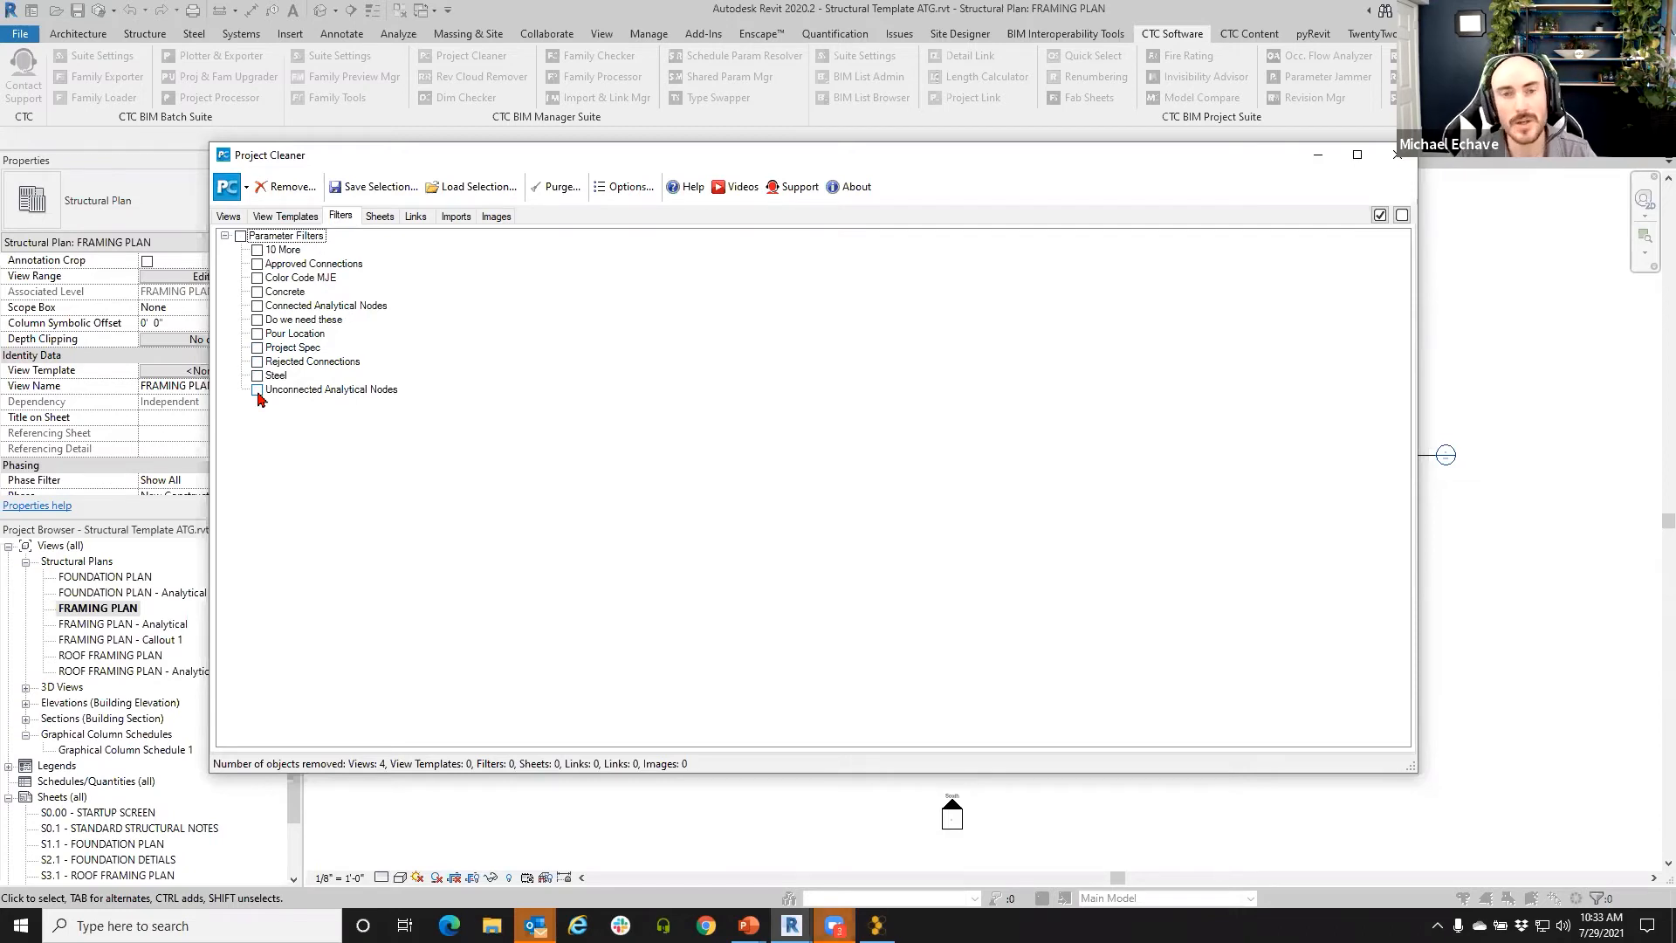
{"action": "left_click", "coordinate": [242, 237]}
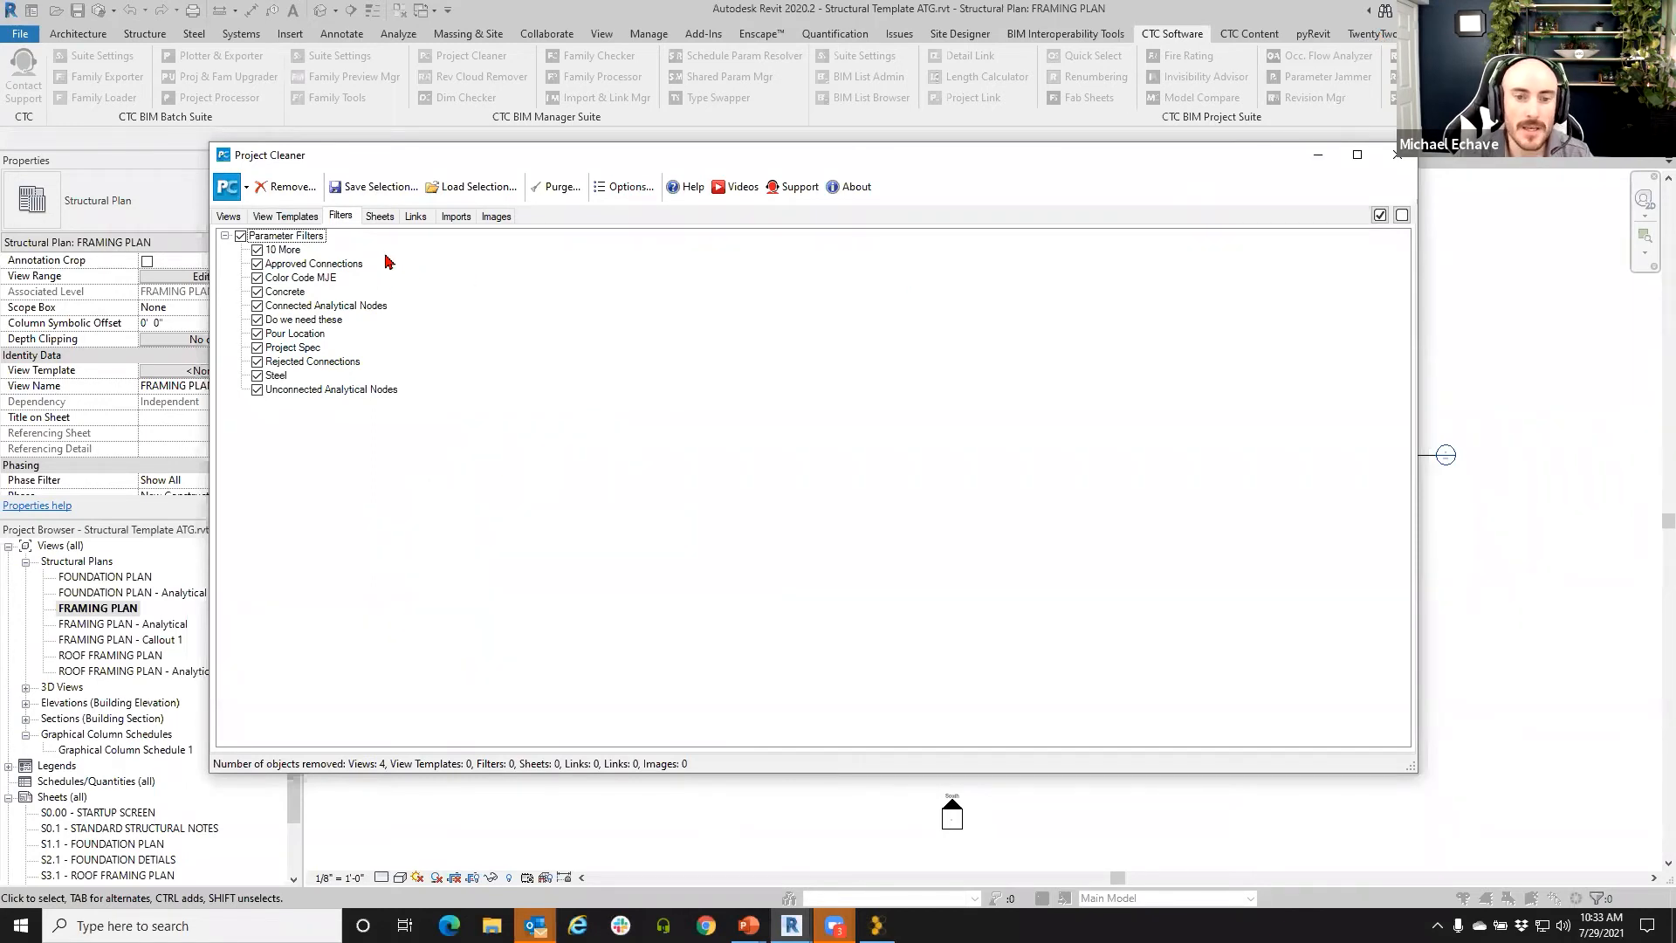
{"action": "left_click", "coordinate": [383, 216]}
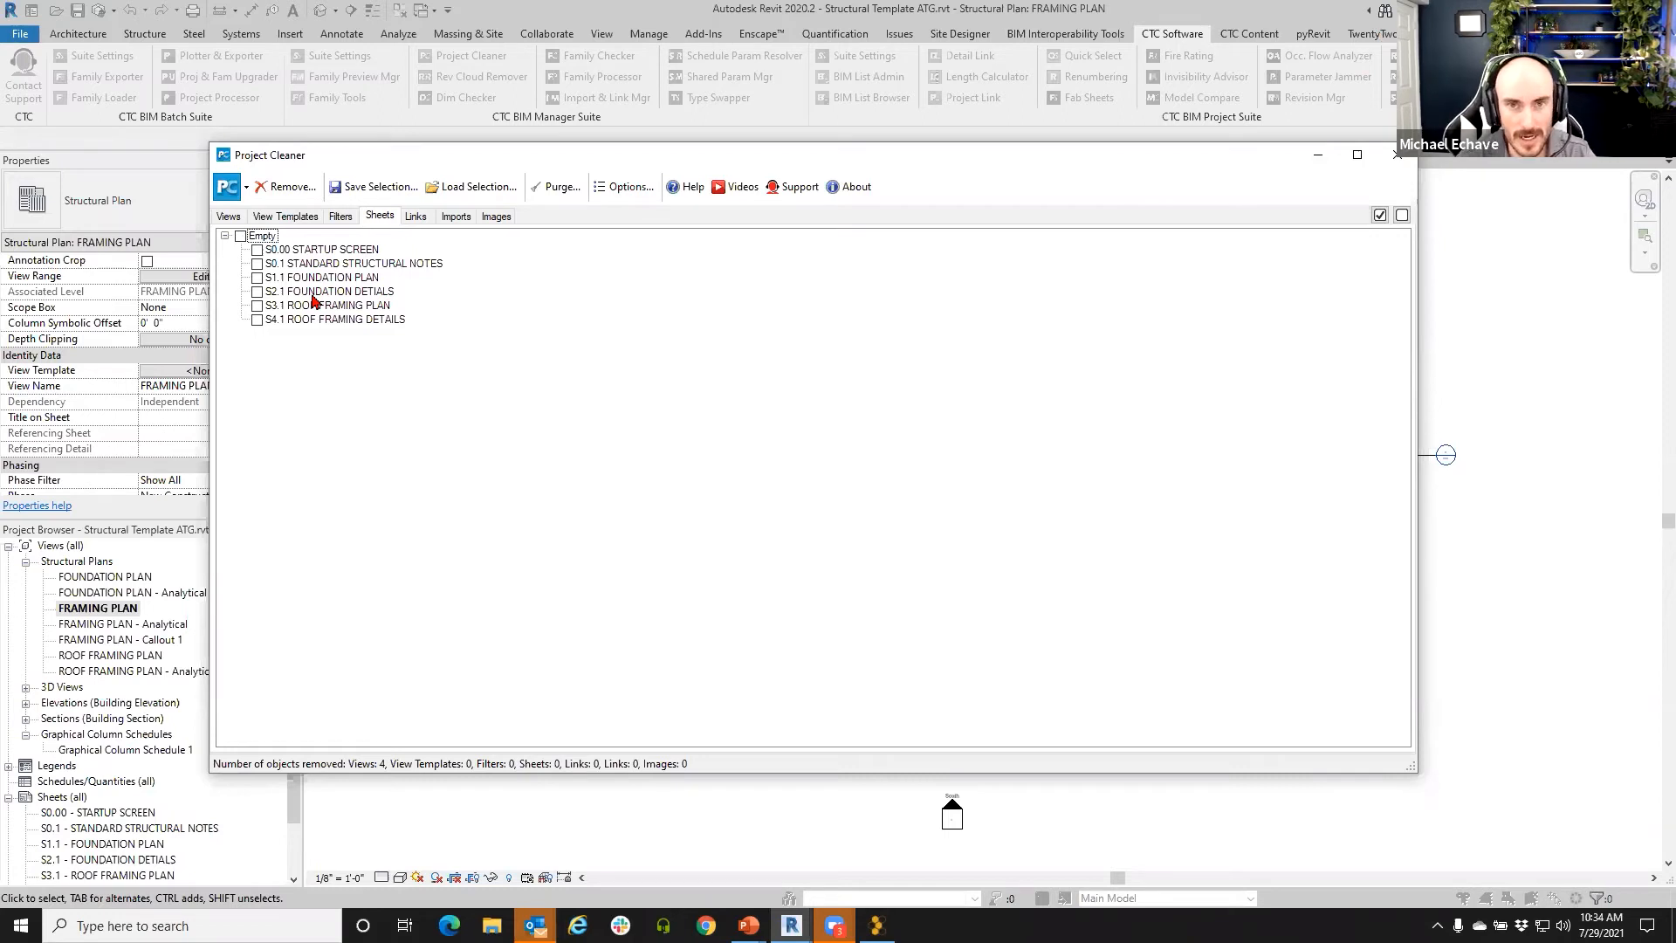
{"action": "left_click", "coordinate": [1399, 159]}
- Start a new sheet from the Sheets group, then cancel it
{"action": "right_click", "coordinate": [84, 798]}
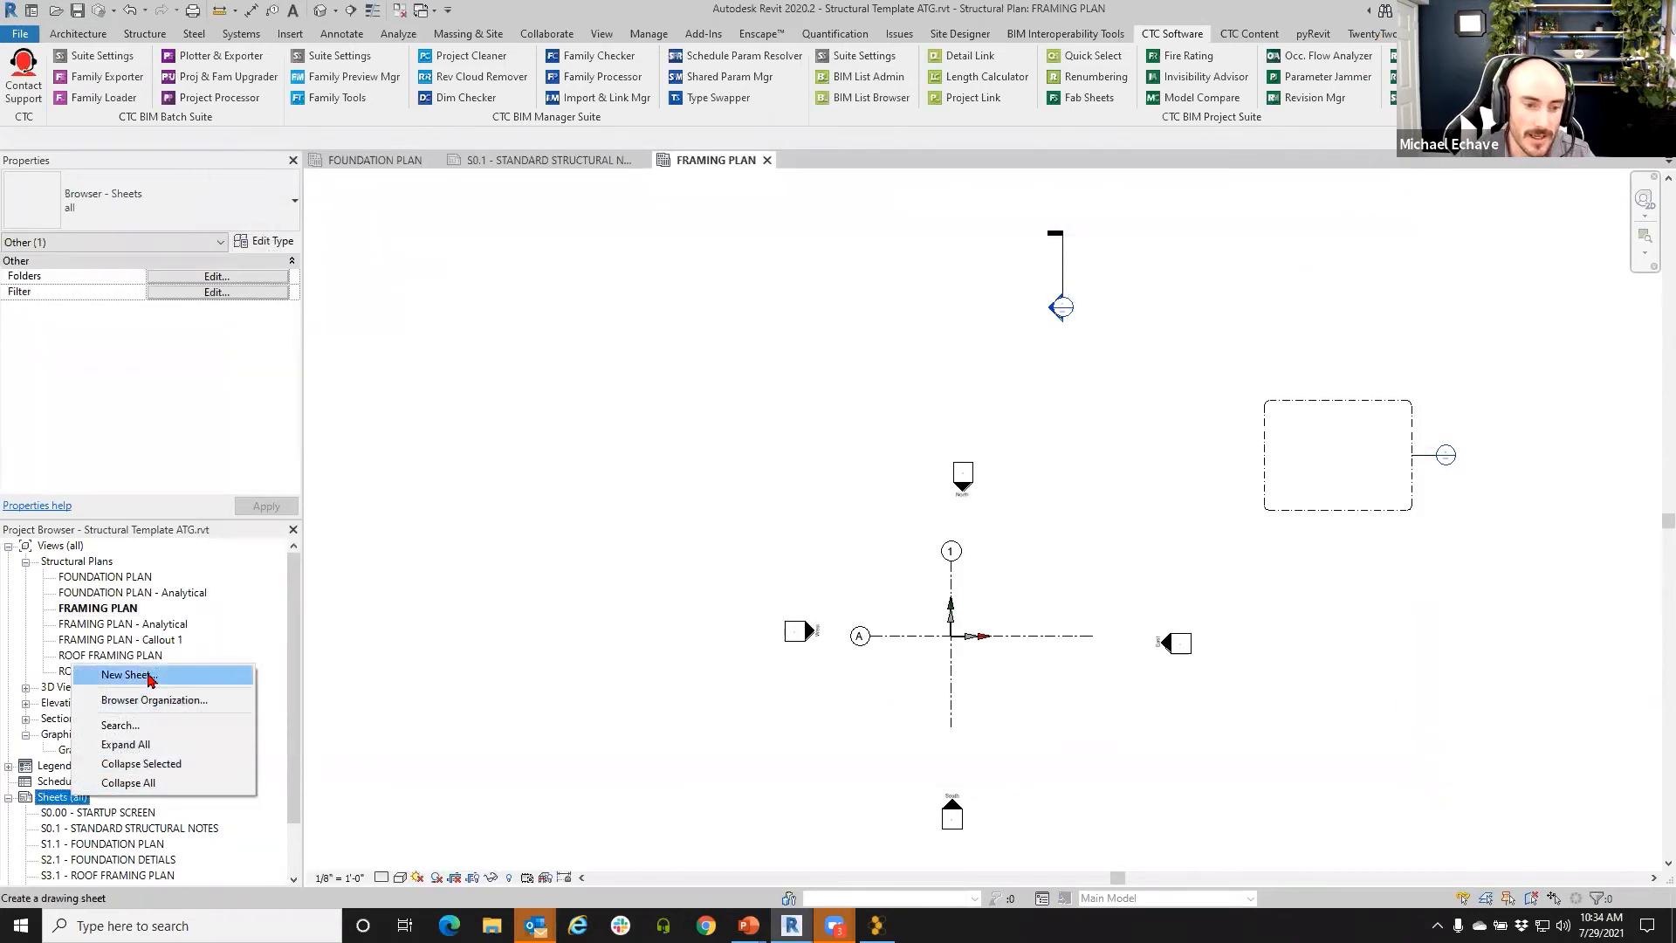
{"action": "left_click", "coordinate": [131, 674]}
{"action": "left_click_drag", "start_coordinate": [527, 229], "coordinate": [383, 202]}
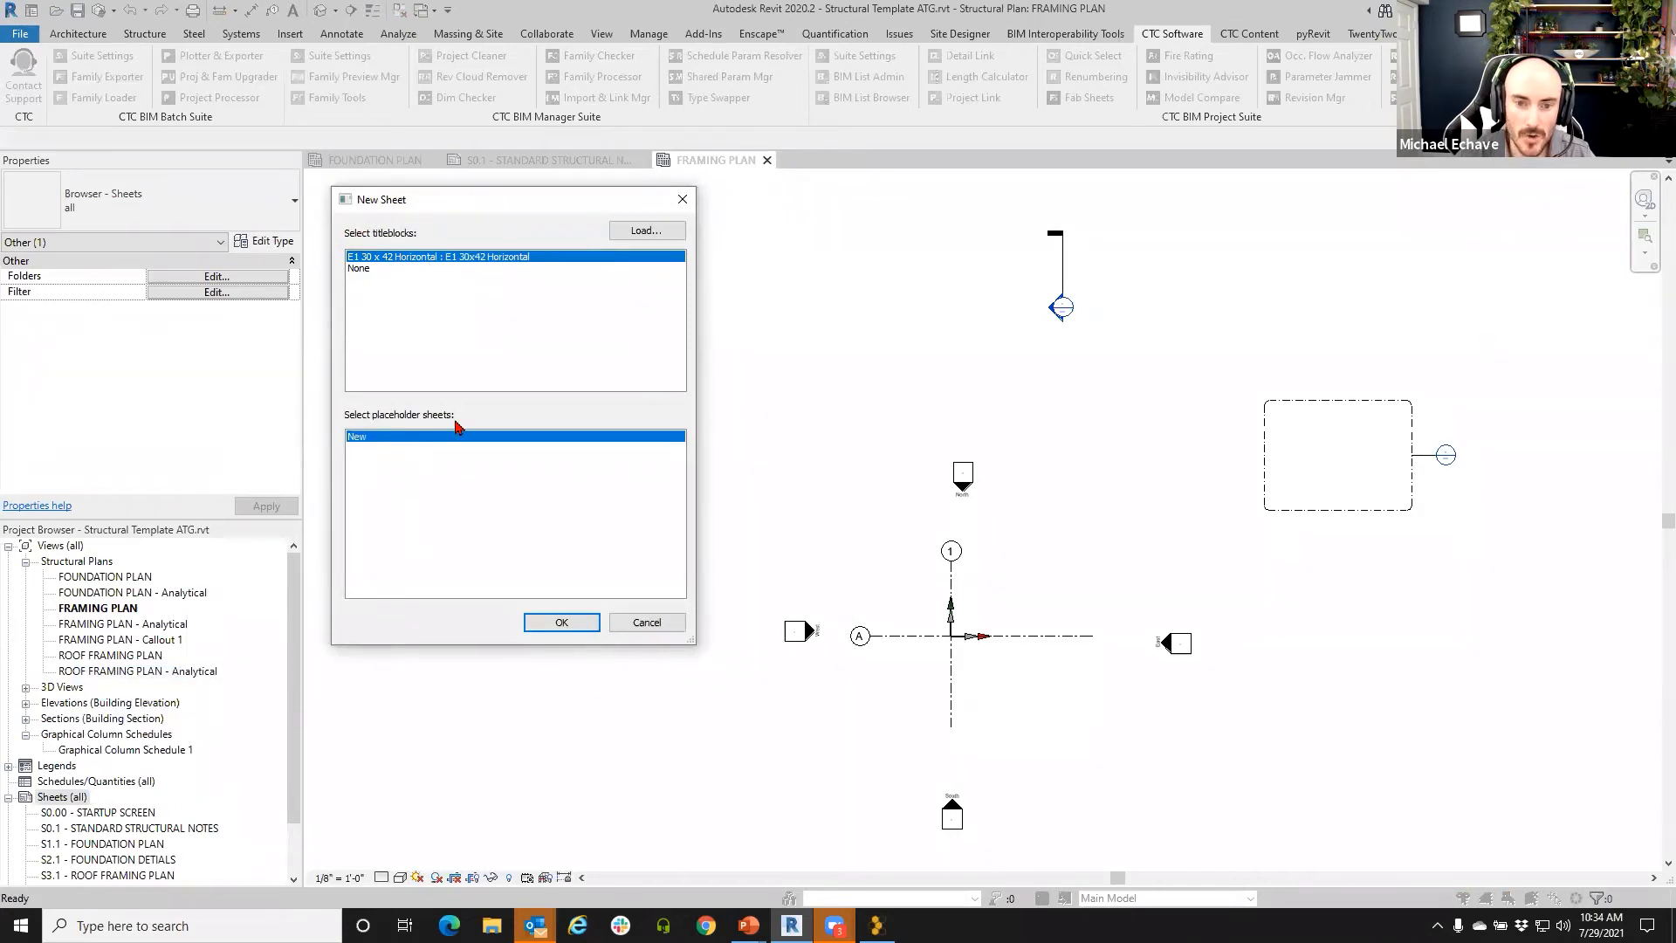
{"action": "left_click", "coordinate": [642, 624]}
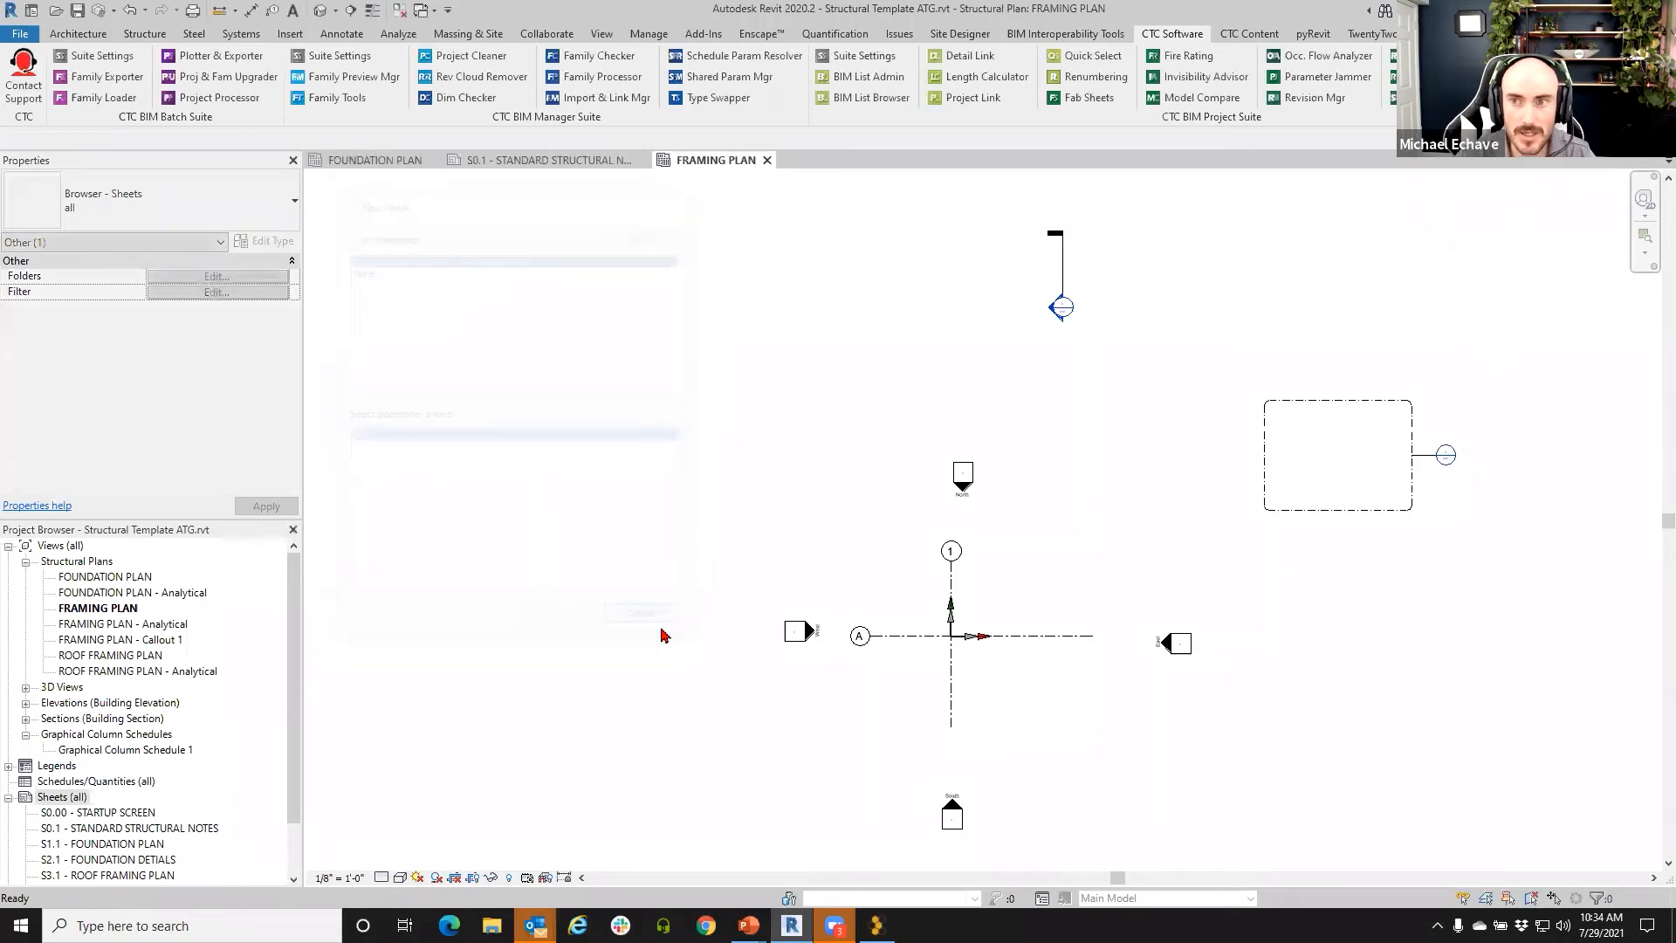
- Create a Sheet List schedule with Sheet Name and Sheet Number fields
{"action": "left_click", "coordinate": [613, 35]}
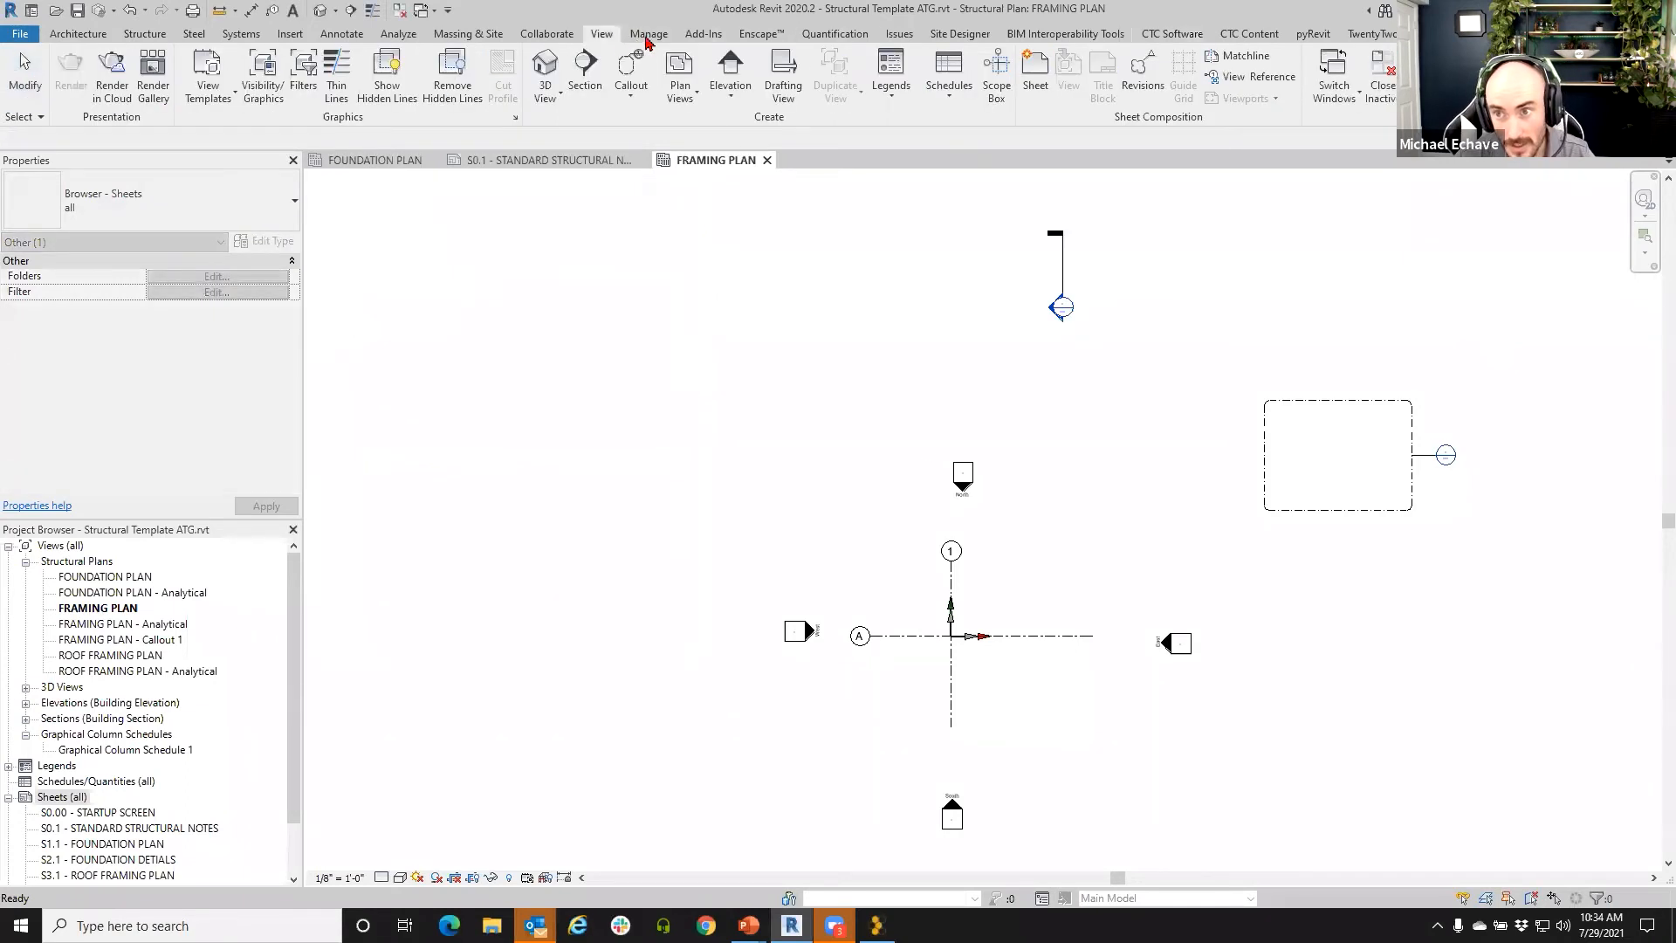
{"action": "left_click", "coordinate": [954, 91]}
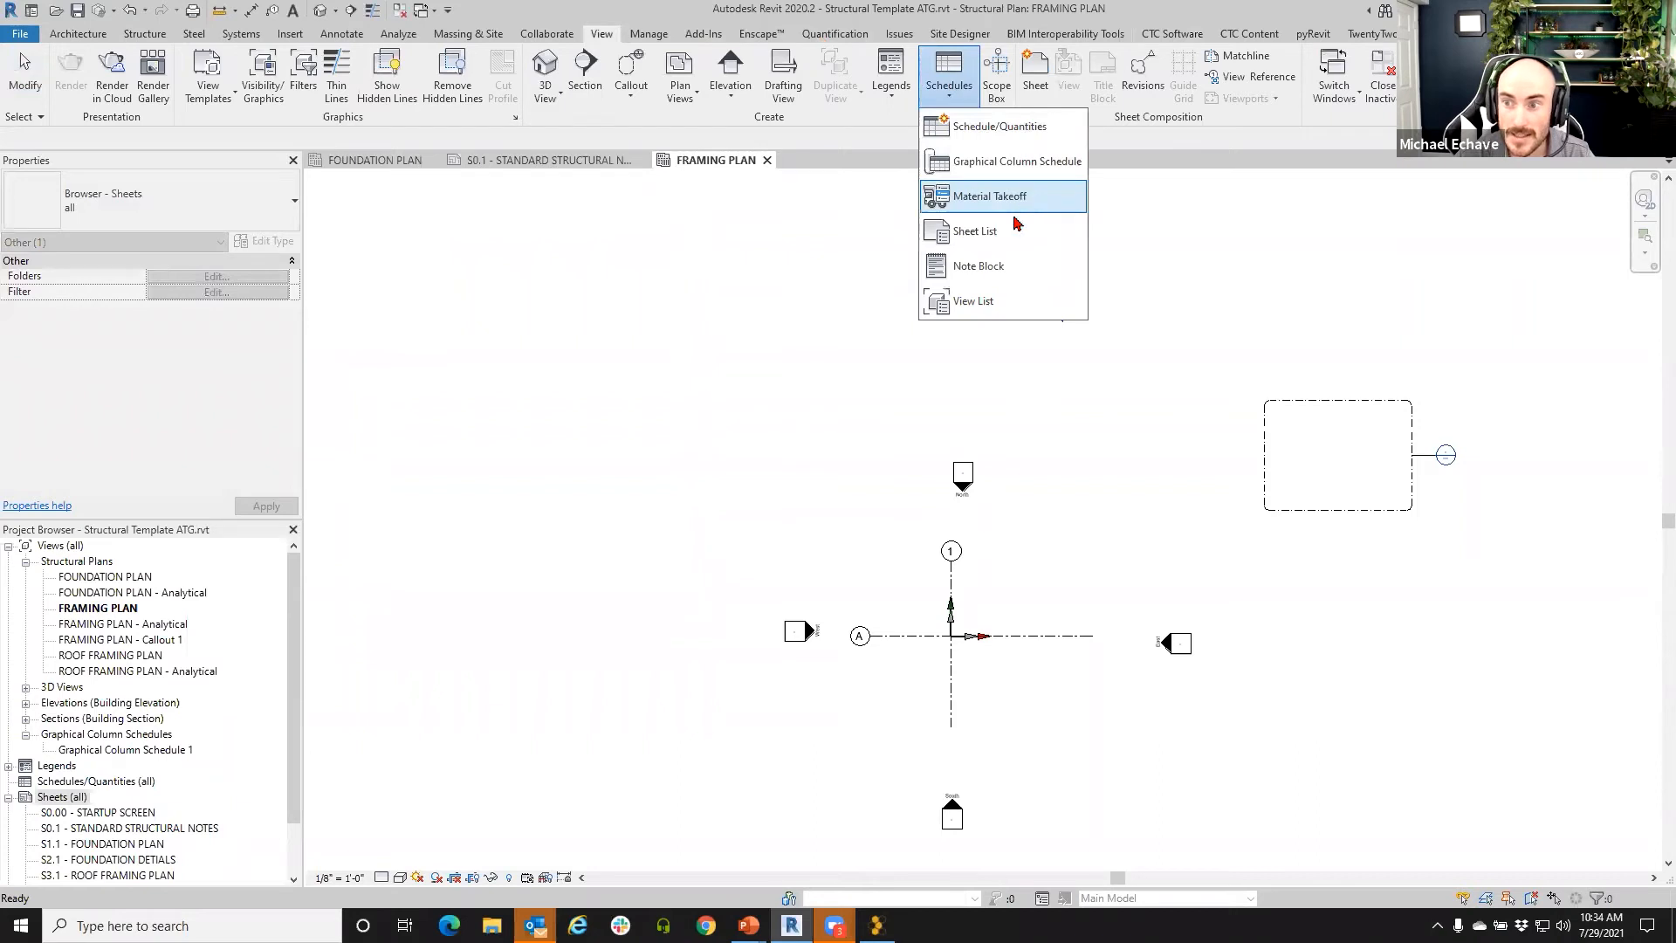
{"action": "left_click", "coordinate": [988, 230]}
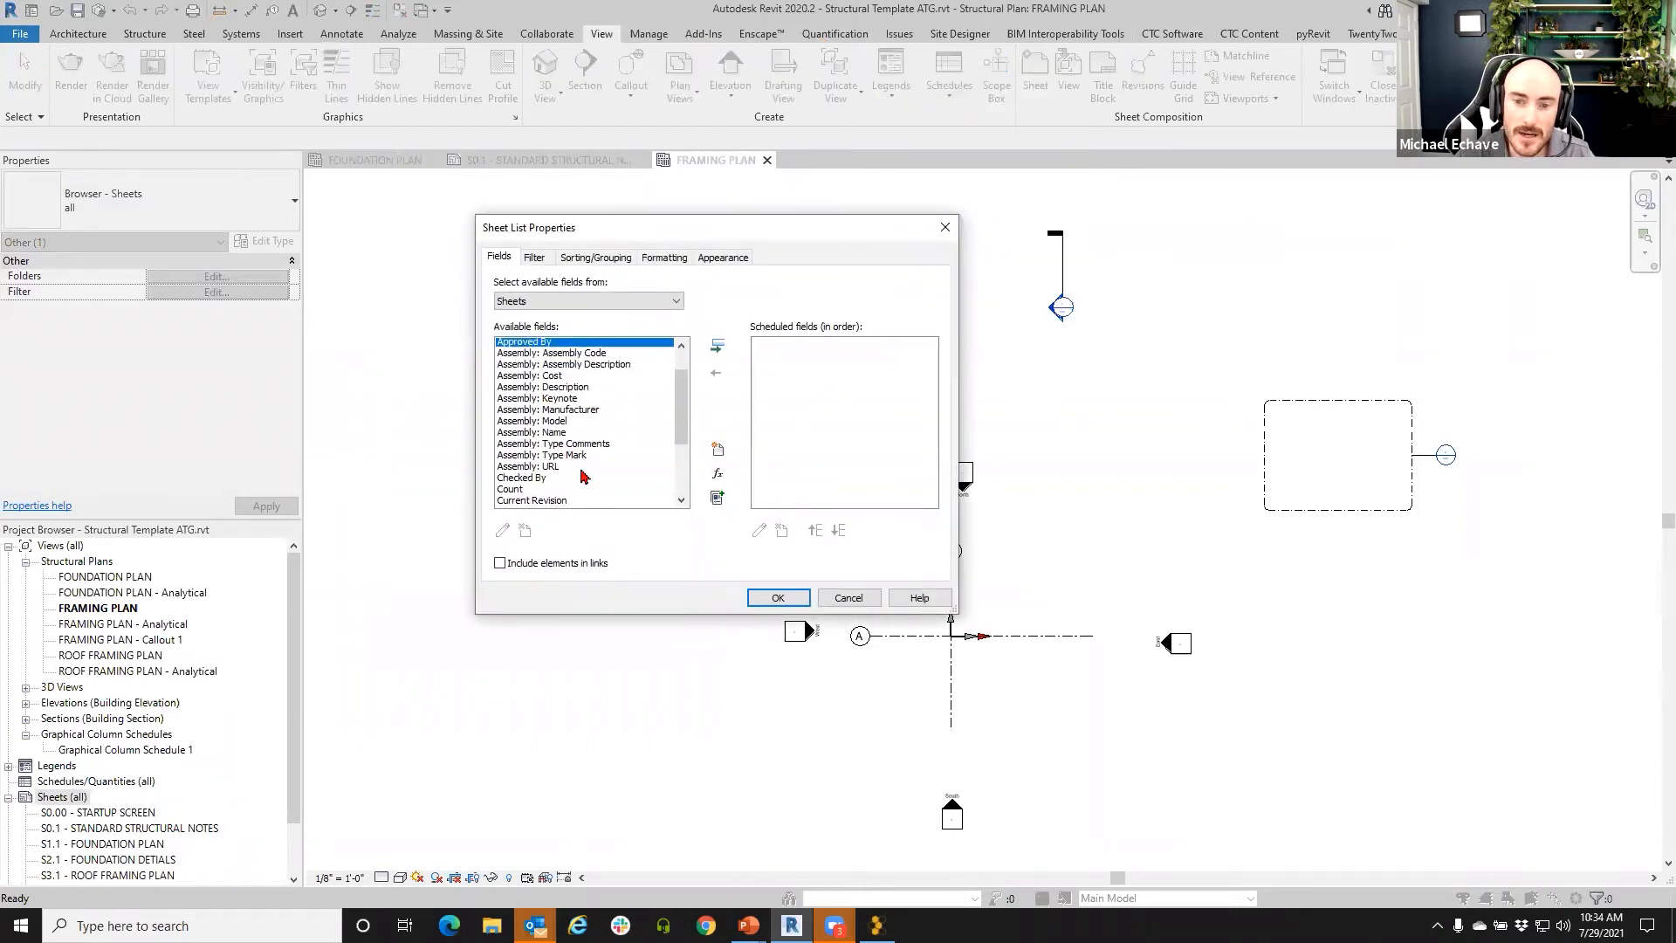
{"action": "scroll", "coordinate": [584, 476], "scroll_direction": "down", "scroll_amount": 5}
{"action": "left_click", "coordinate": [529, 481]}
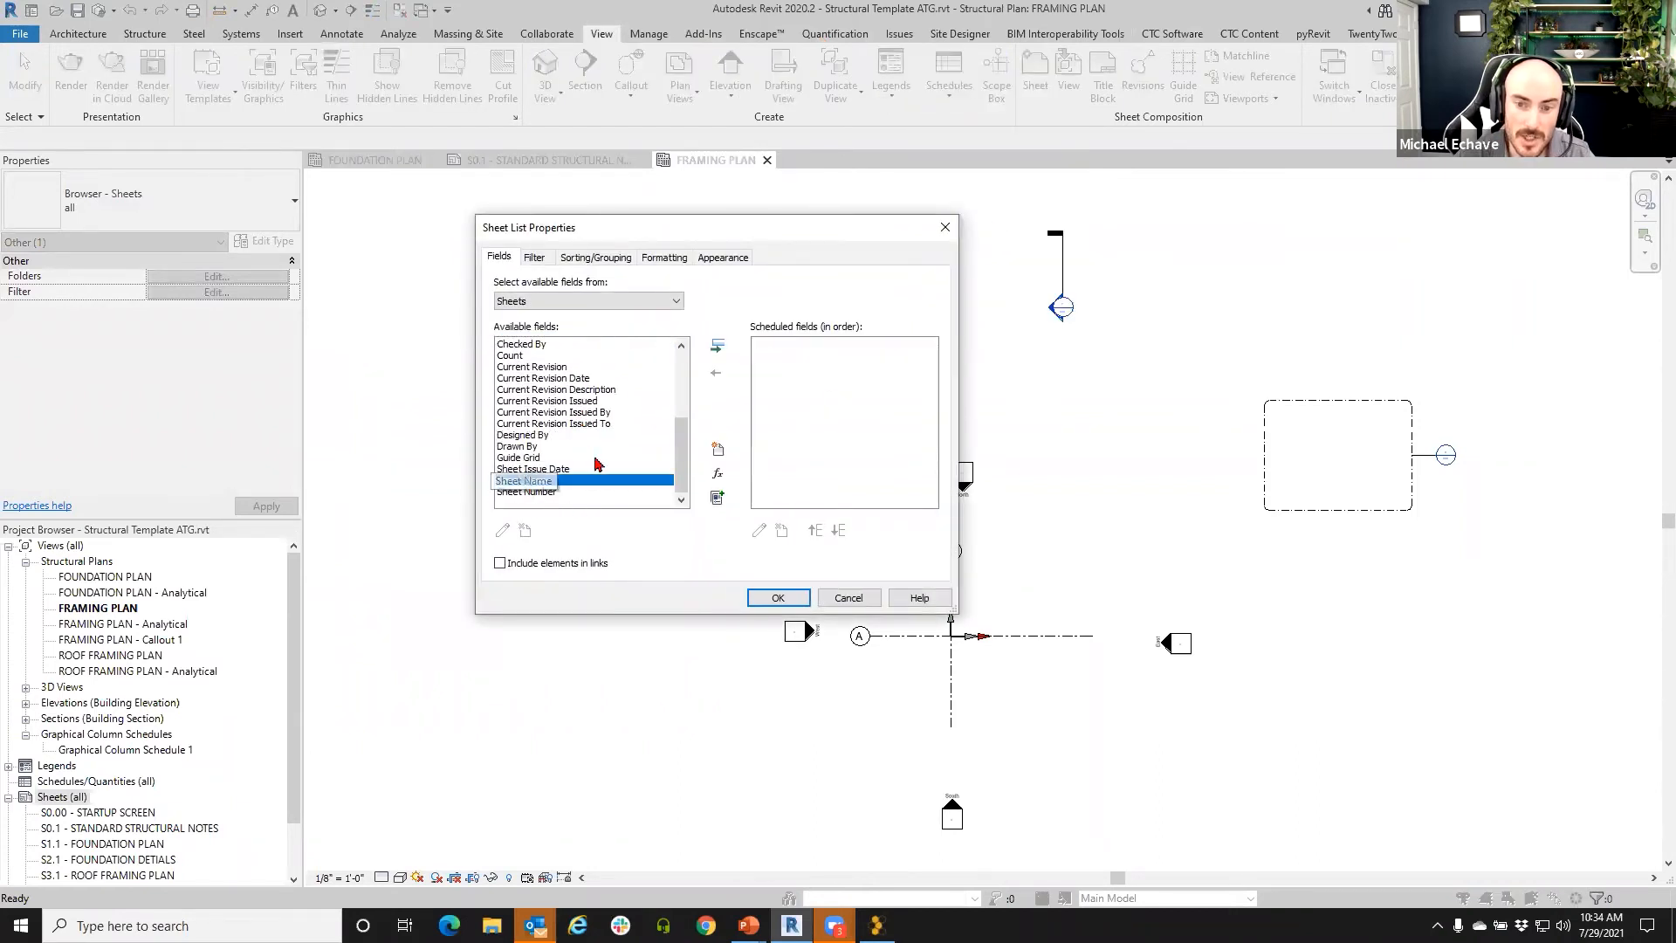
{"action": "left_click", "coordinate": [718, 347]}
{"action": "left_click", "coordinate": [718, 346]}
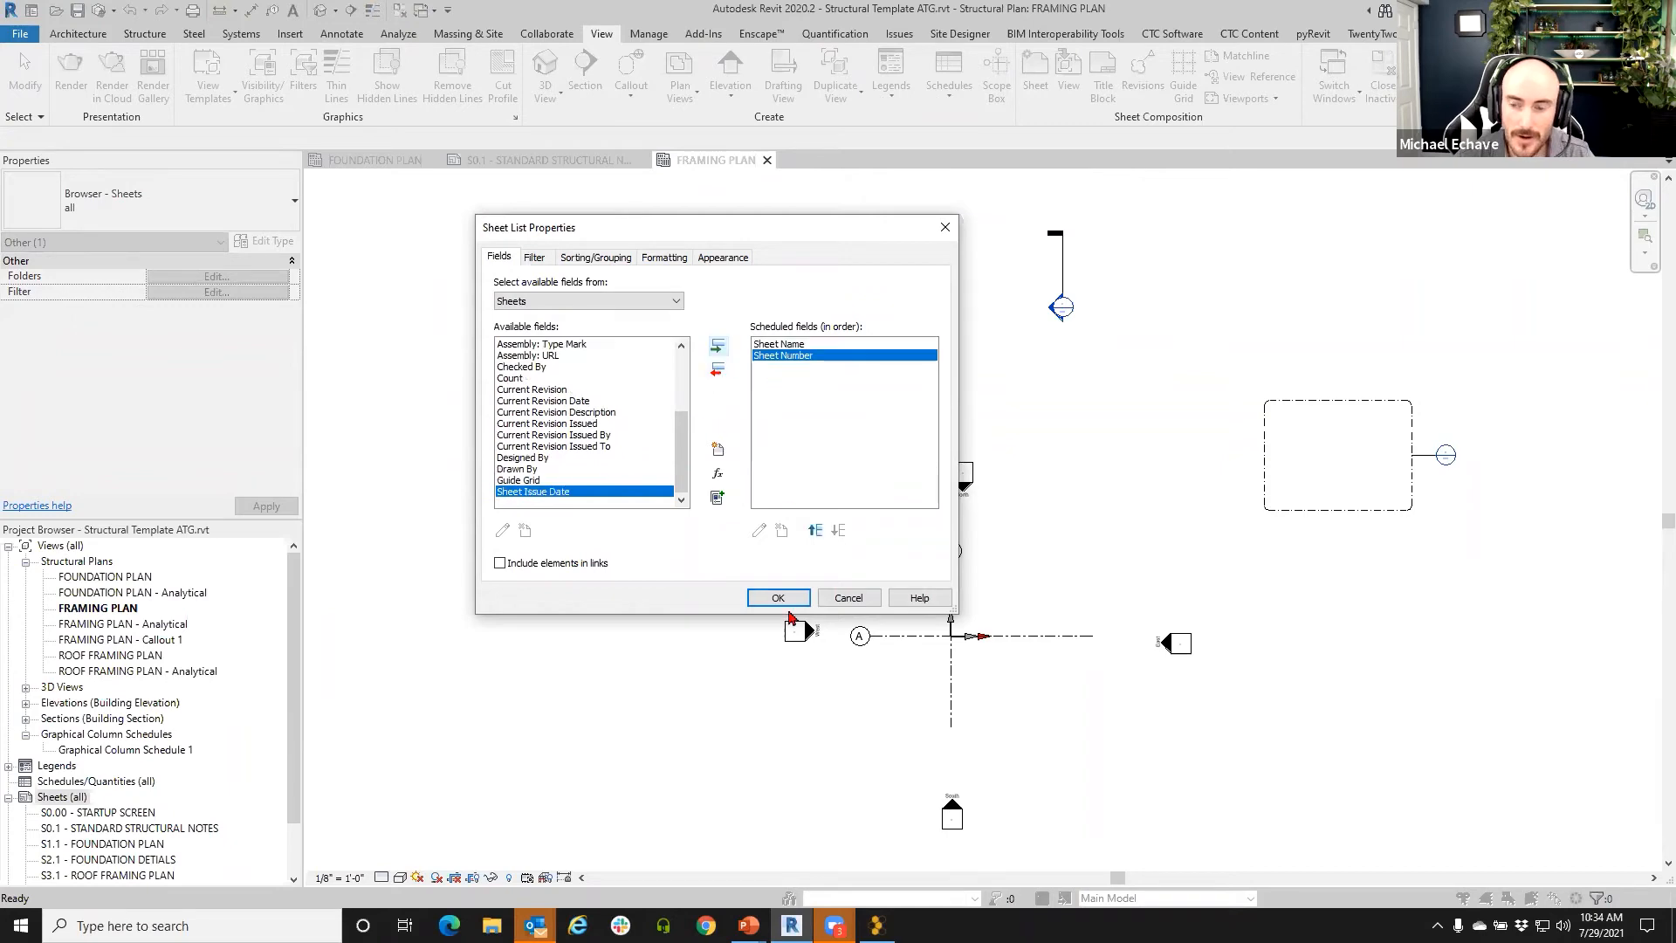
{"action": "left_click", "coordinate": [783, 603]}
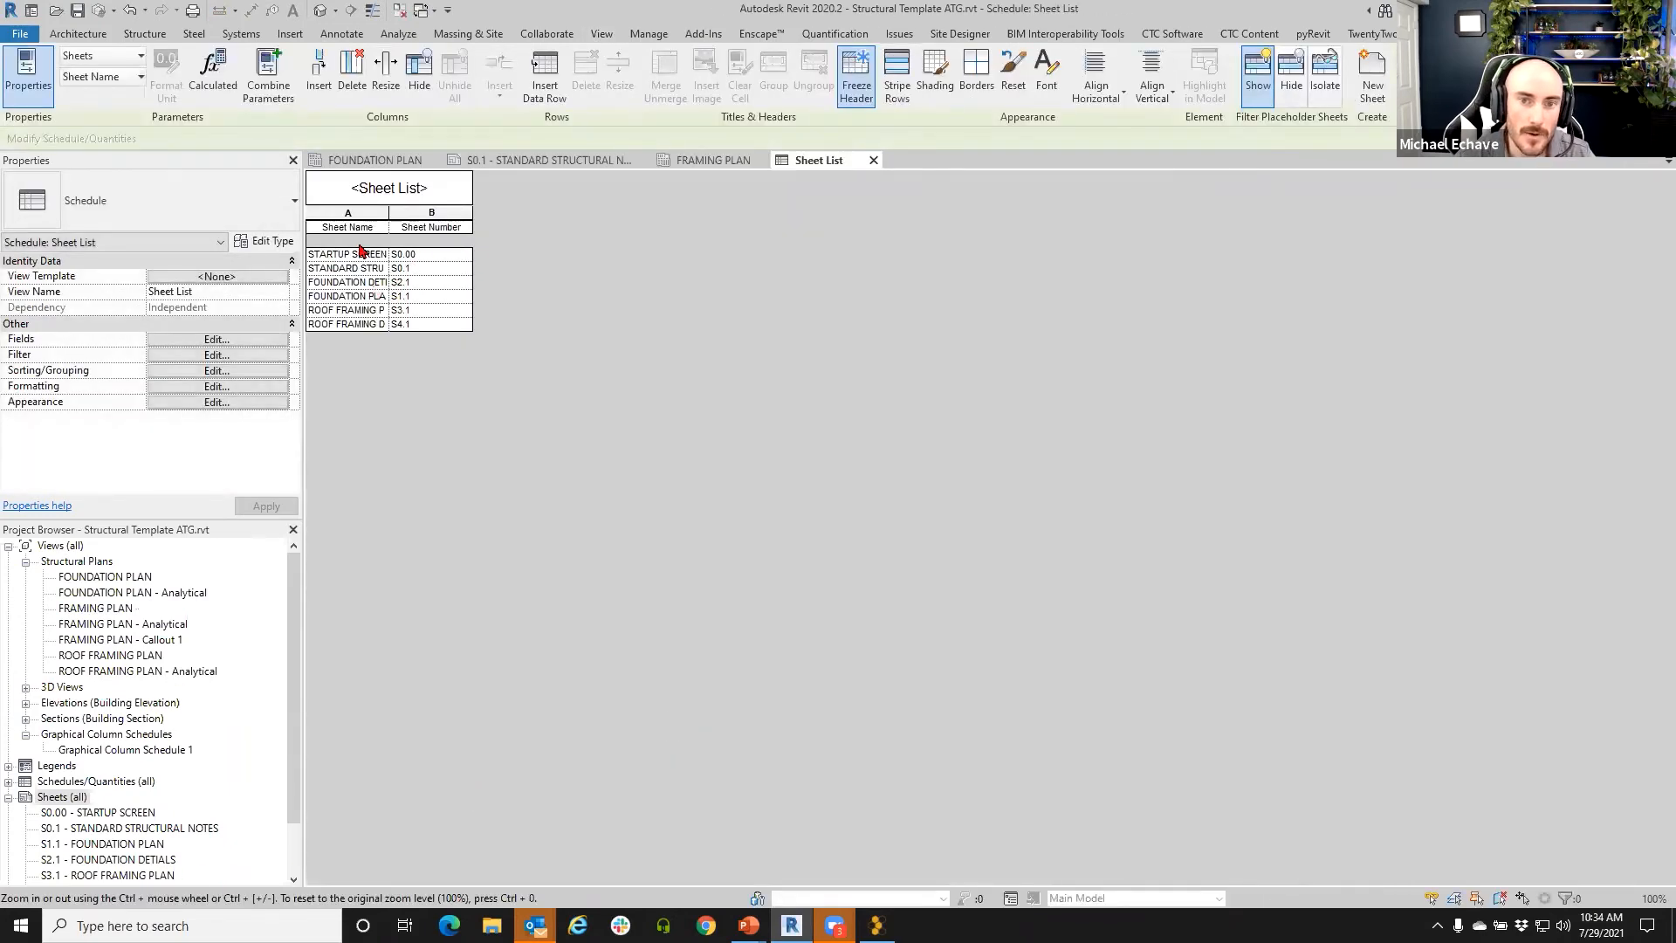
- Look at the Sheet Name column's formatting options in the new schedule
{"action": "right_click", "coordinate": [364, 229]}
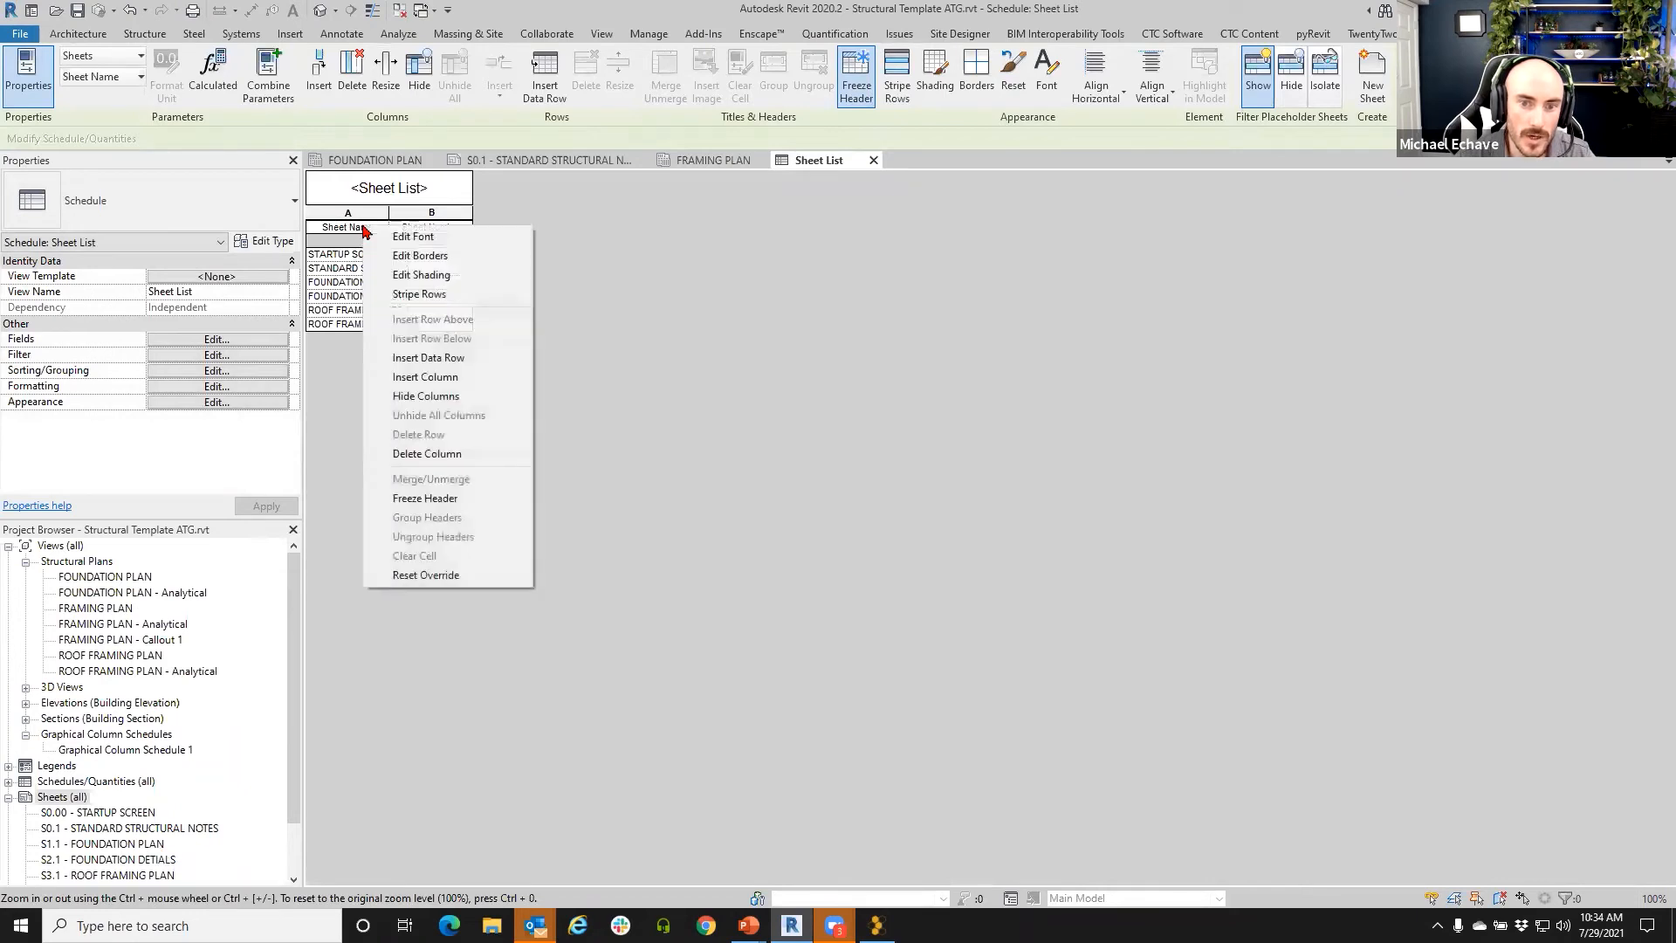
{"action": "left_click", "coordinate": [630, 282]}
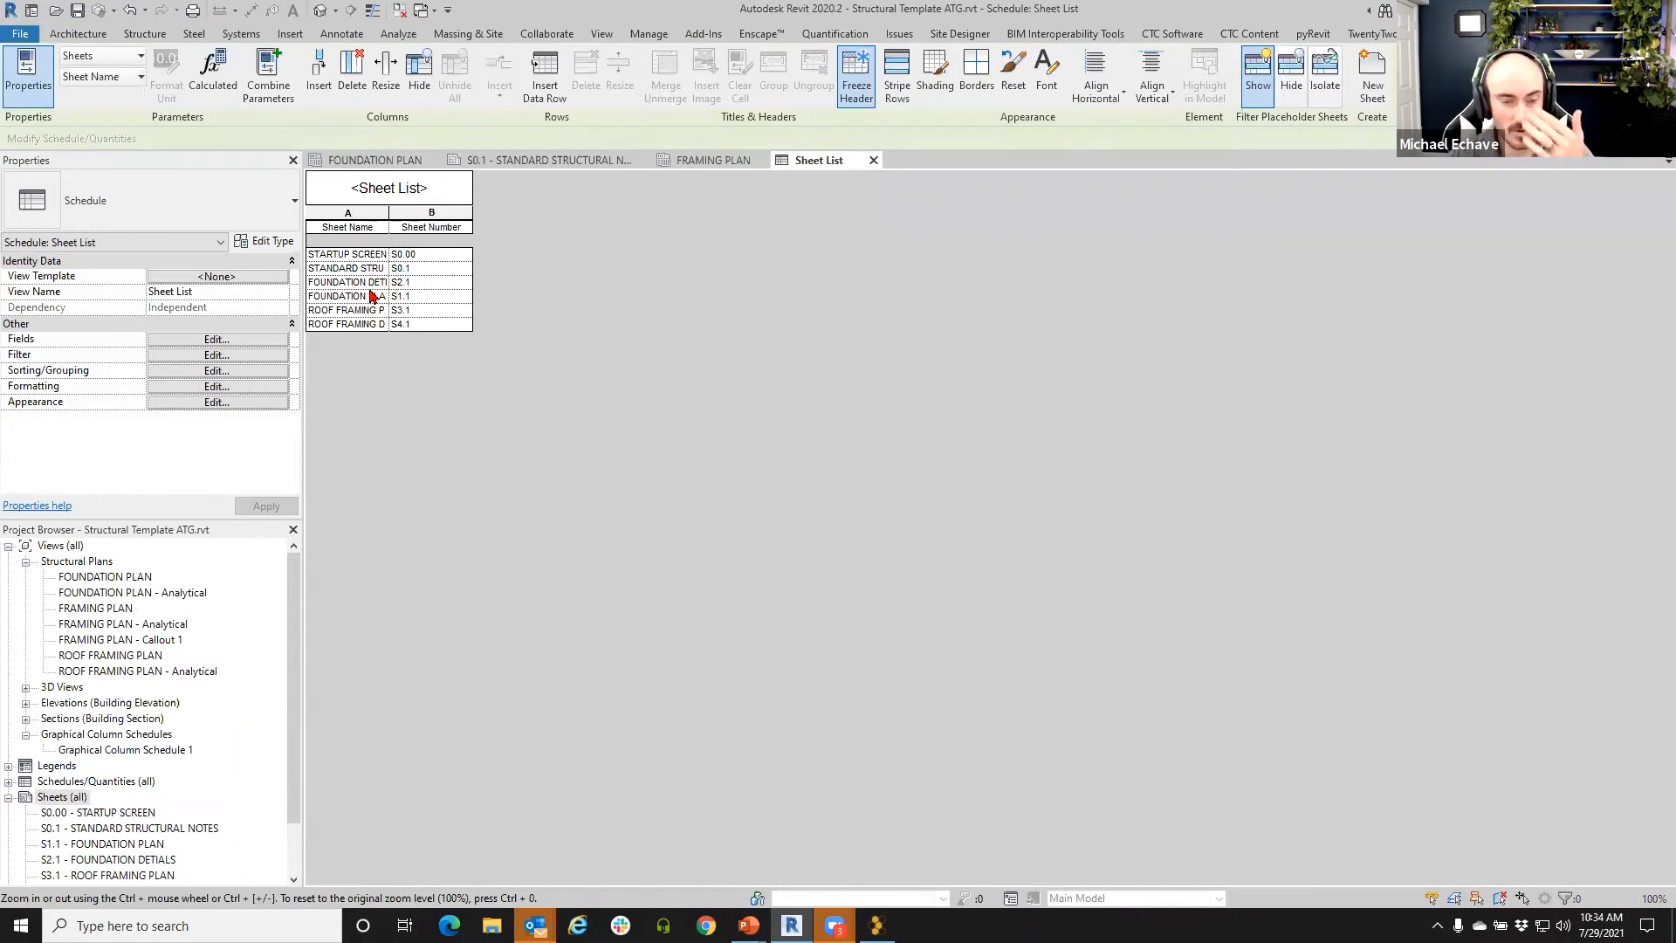
{"action": "right_click", "coordinate": [77, 797]}
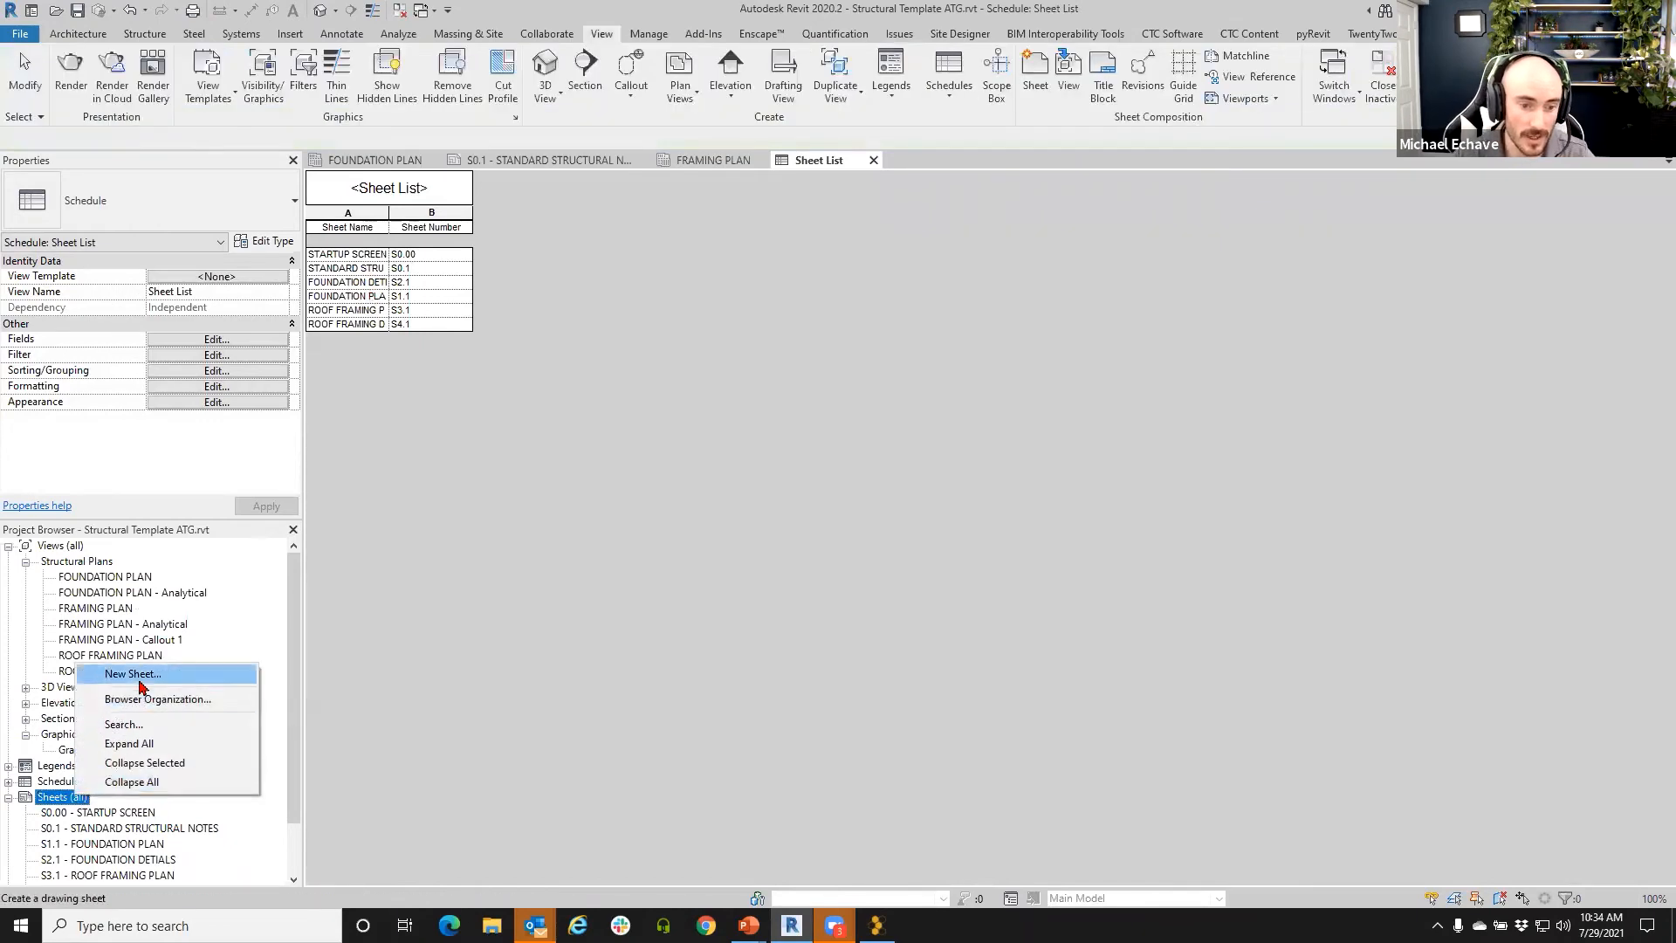
- Cancel another new sheet and activate the six-row Sheet List schedule for editing
{"action": "left_click", "coordinate": [138, 675]}
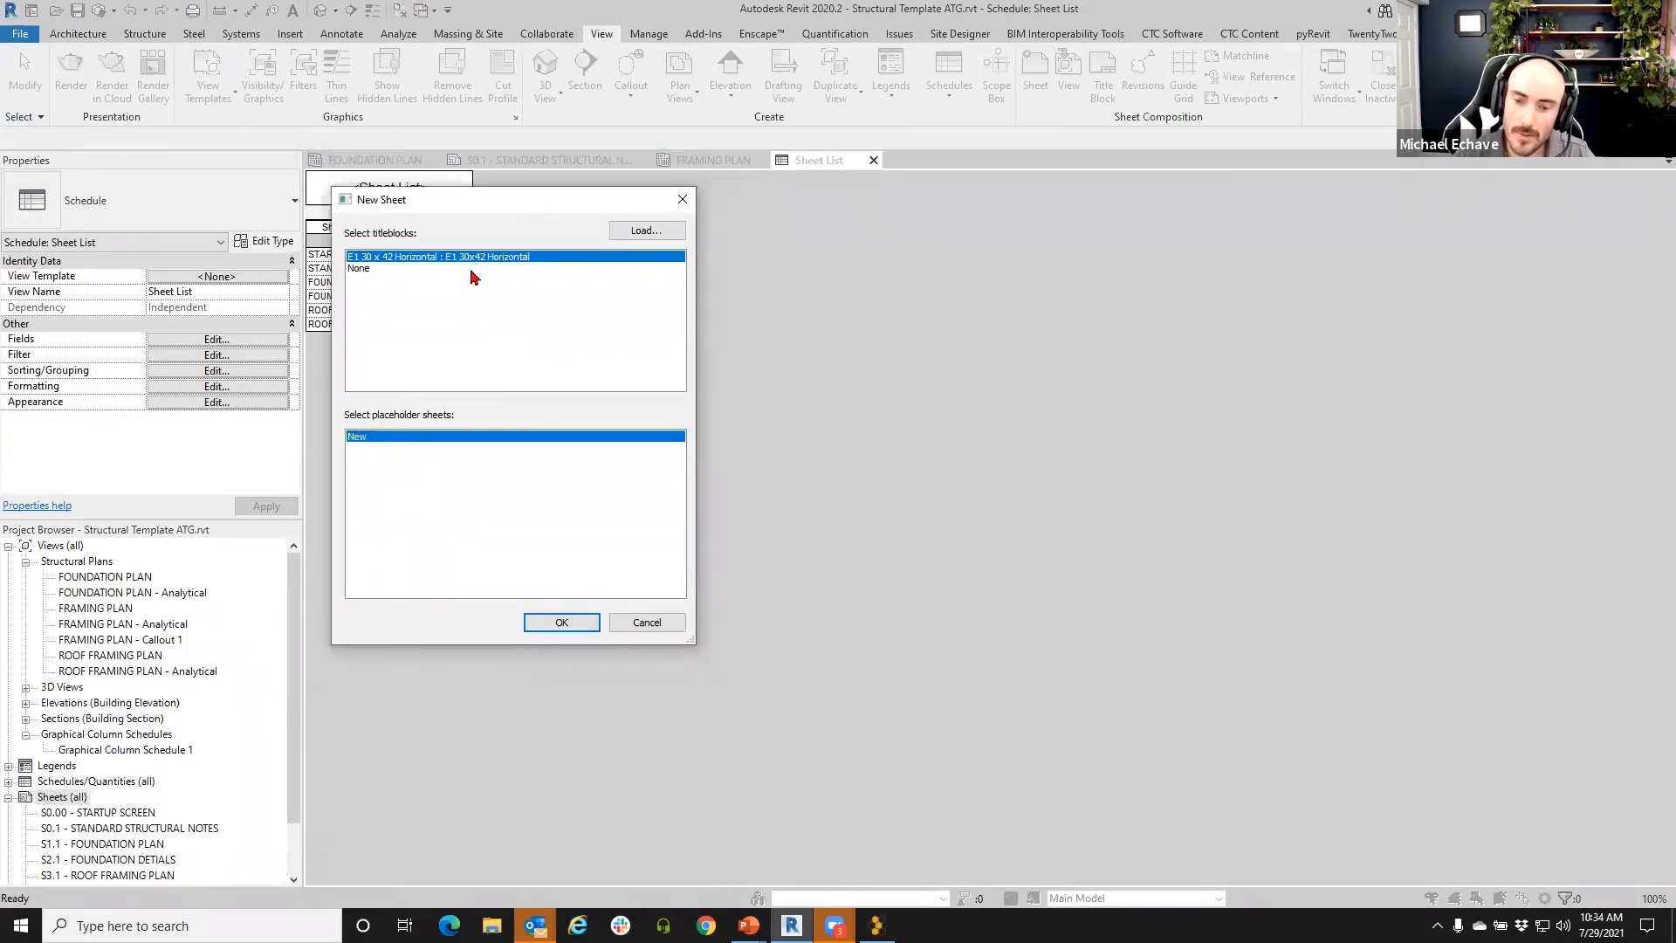
{"action": "left_click", "coordinate": [647, 621]}
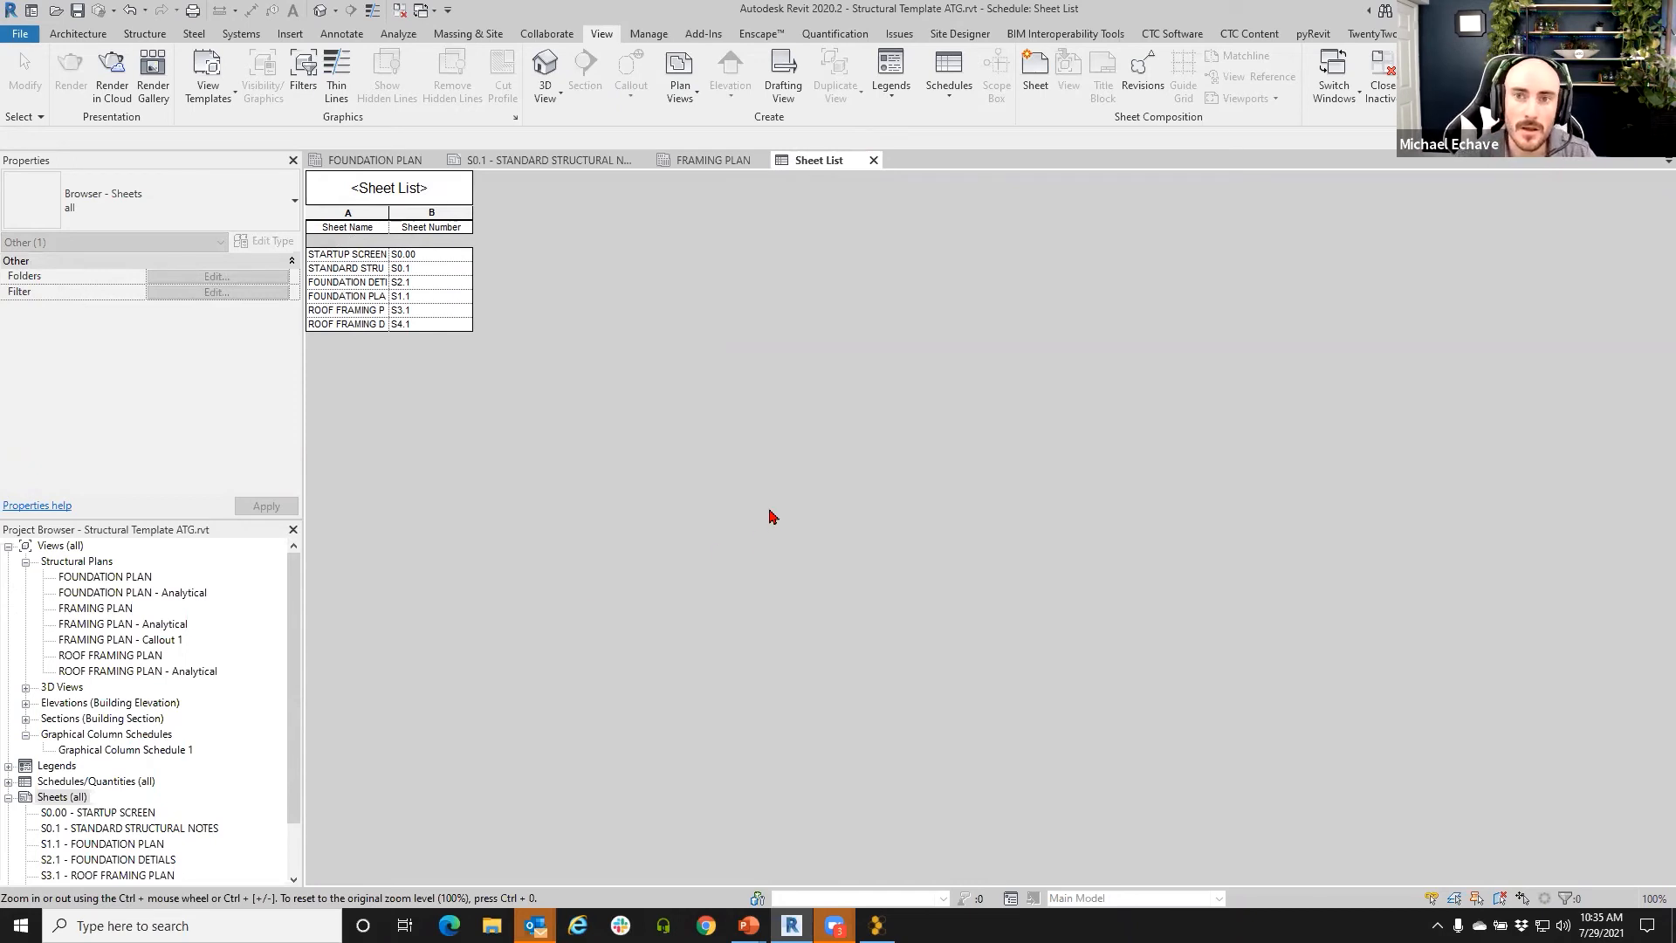
{"action": "mouse_move", "coordinate": [835, 926]}
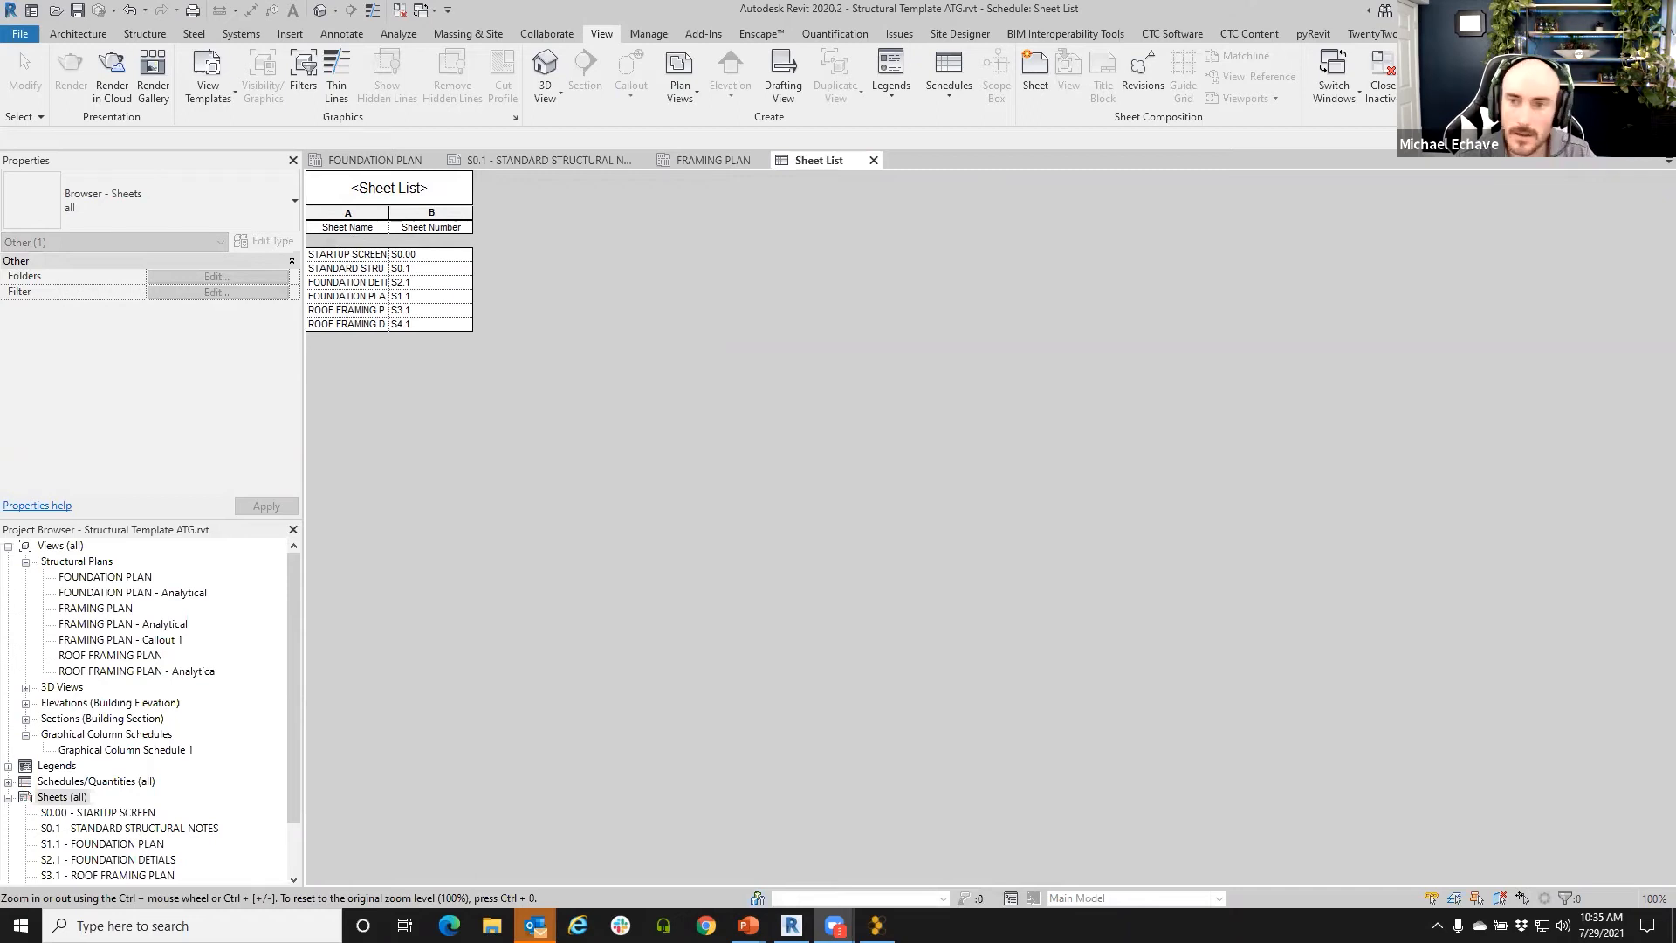
{"action": "left_click", "coordinate": [807, 168]}
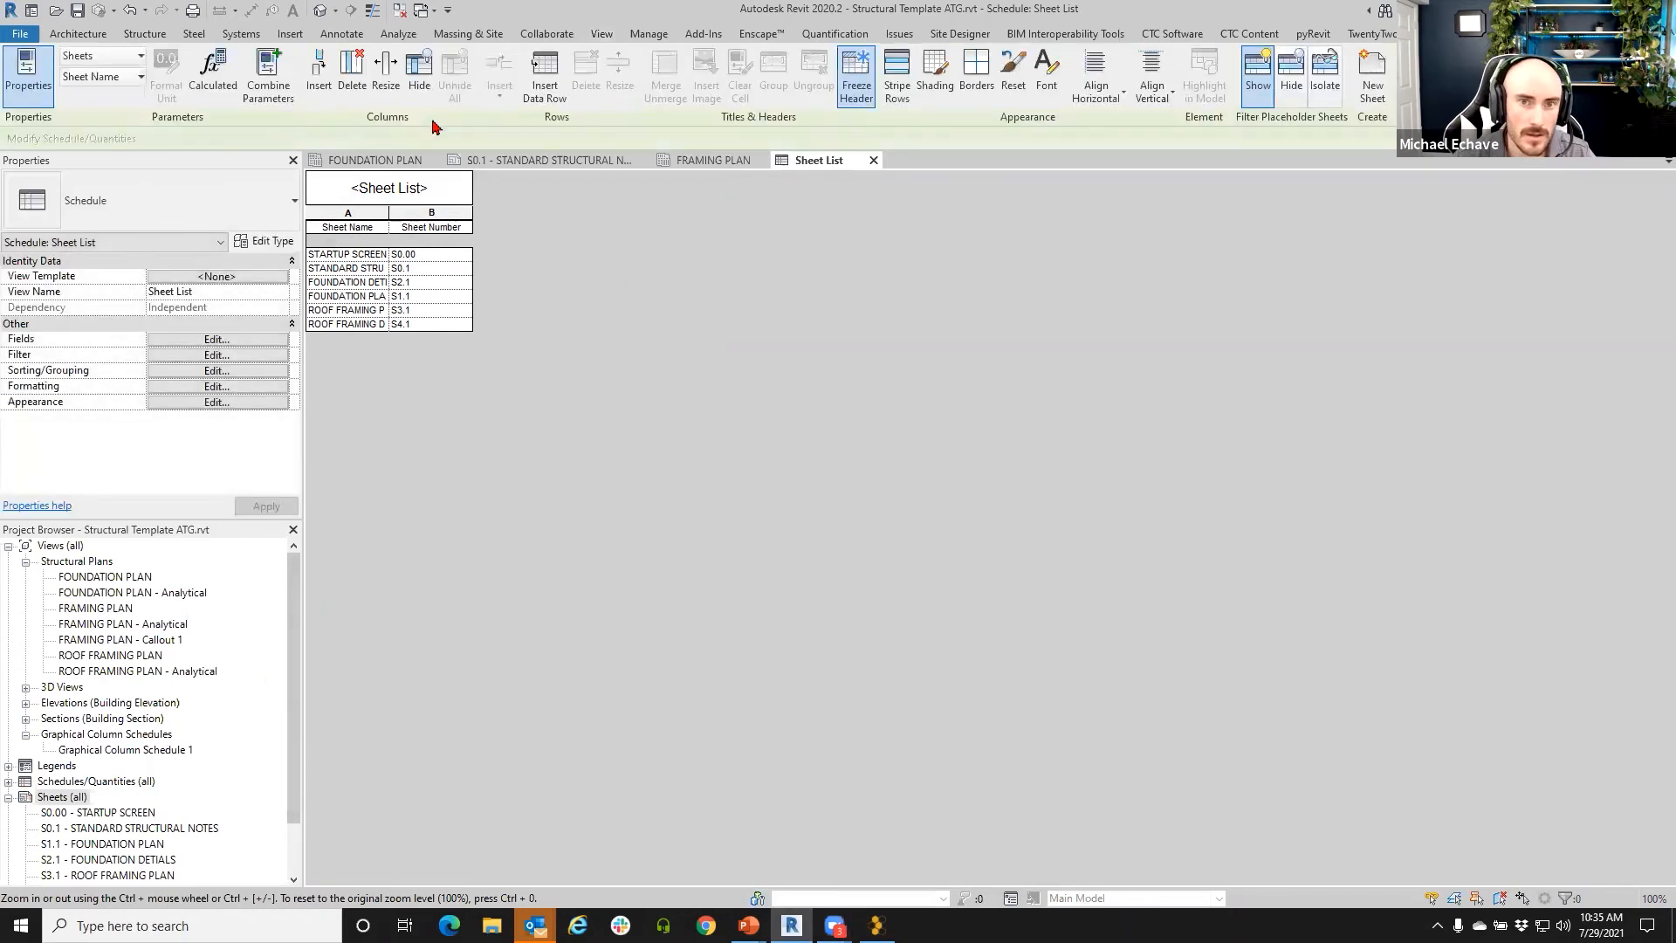
- Check the Links, Imports and Images tabs in CTC Project Cleaner, then list unused views and families for purging
{"action": "left_click", "coordinate": [1166, 35]}
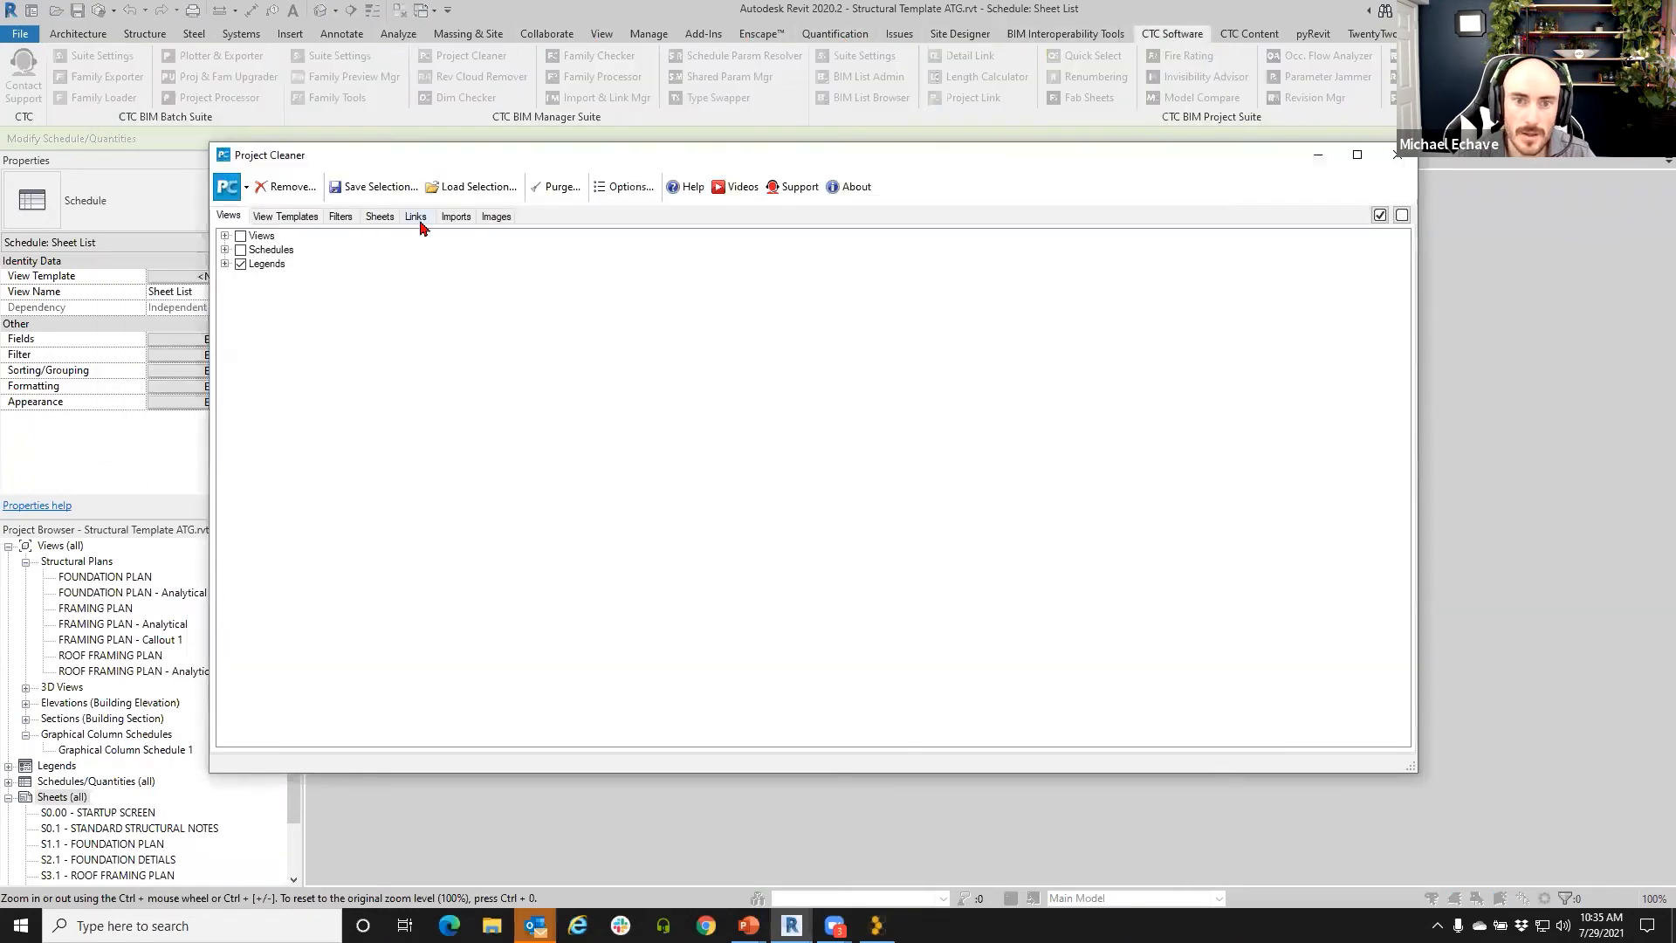
{"action": "left_click", "coordinate": [417, 217]}
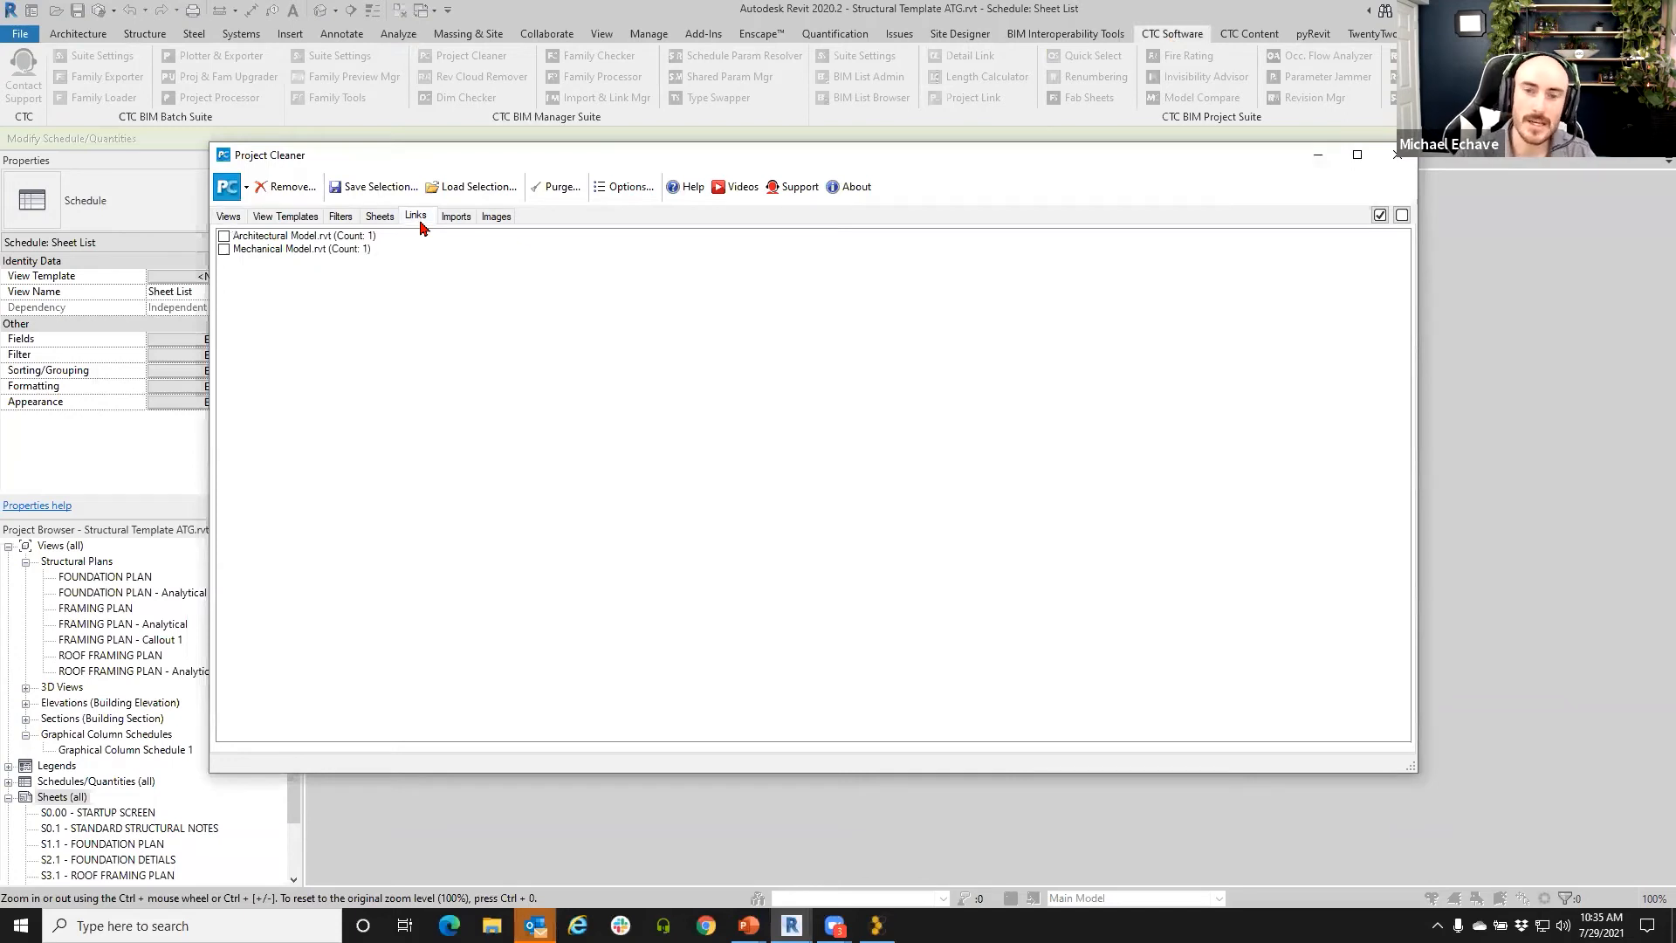
{"action": "left_click", "coordinate": [467, 217]}
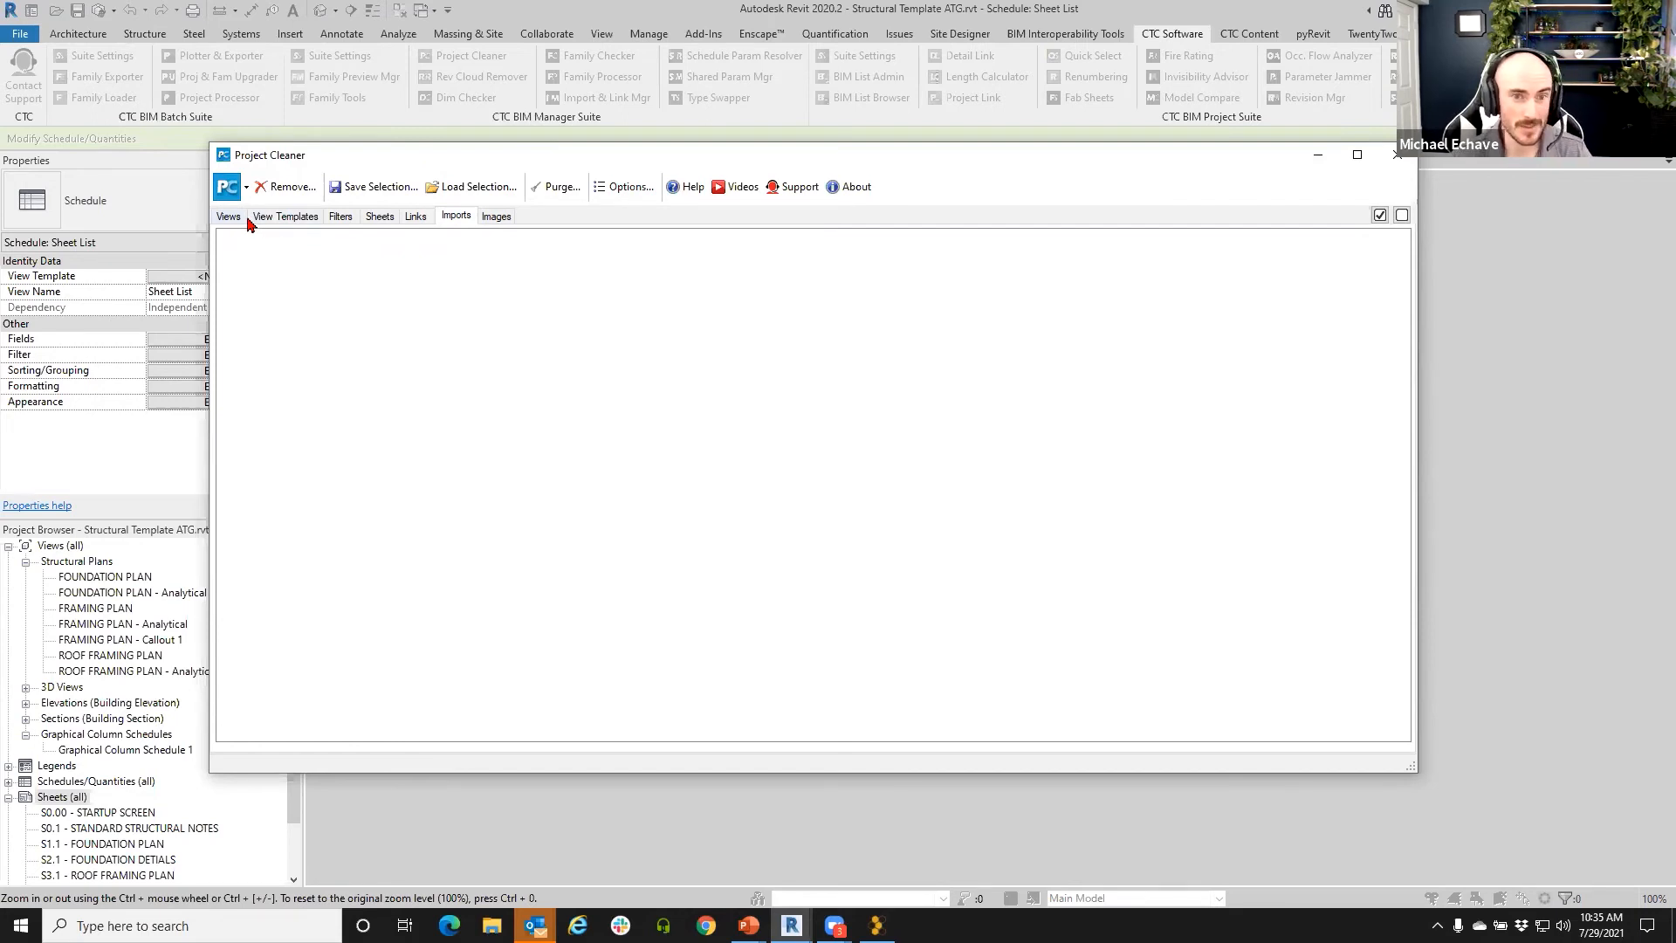
{"action": "left_click", "coordinate": [500, 221]}
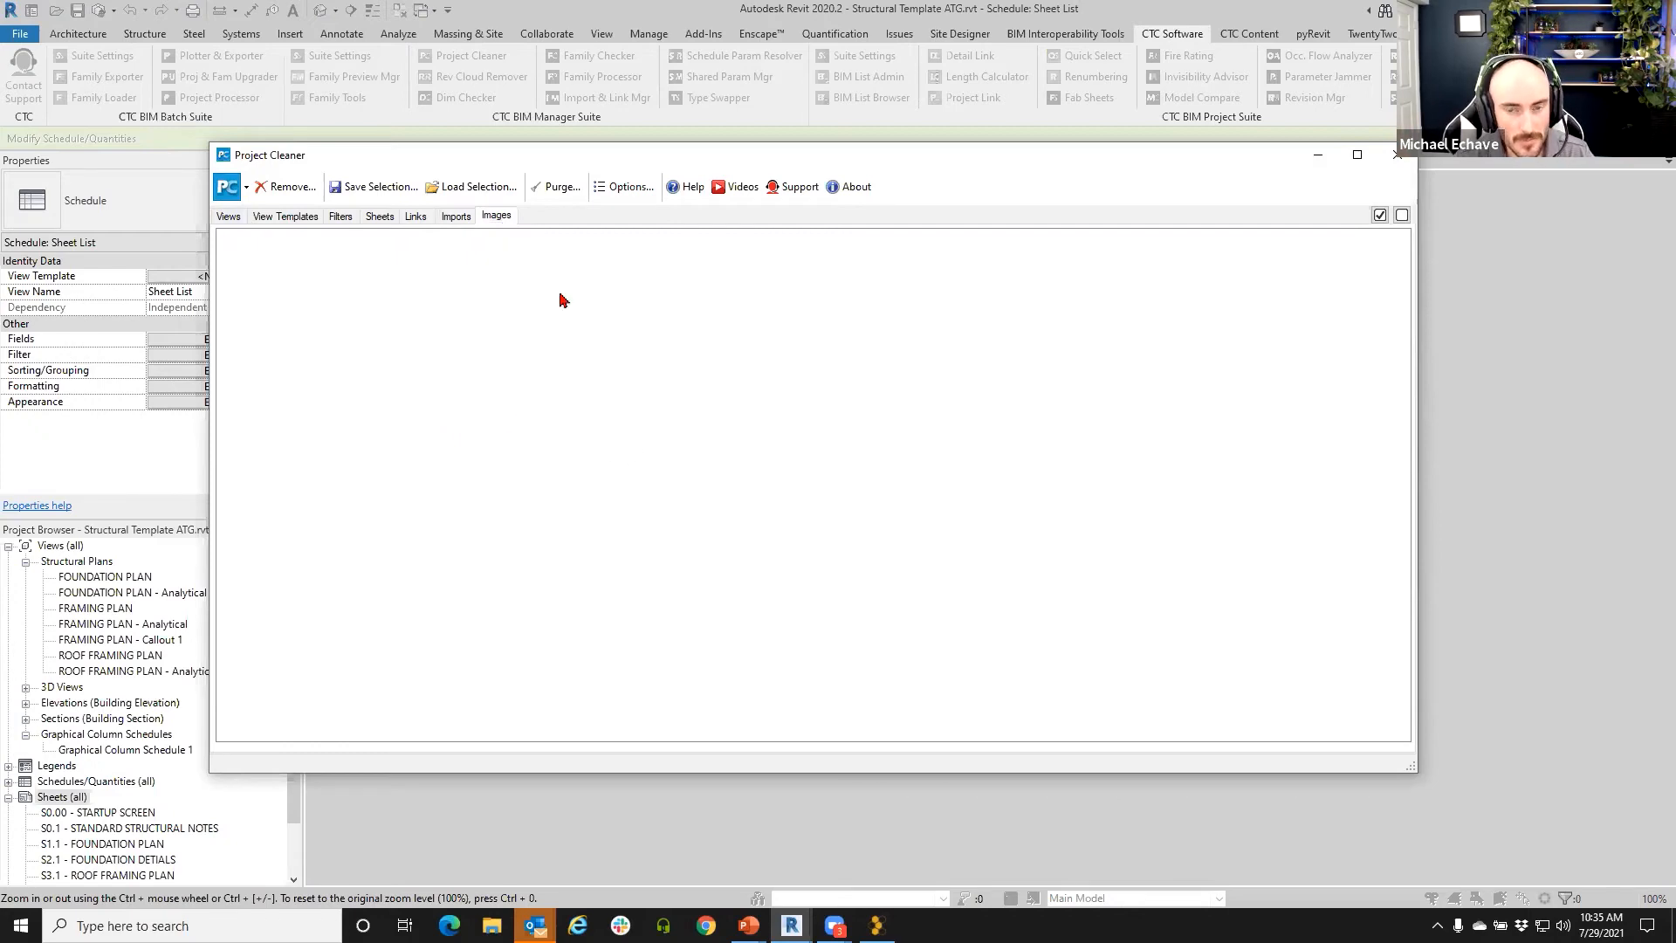
{"action": "left_click", "coordinate": [556, 187]}
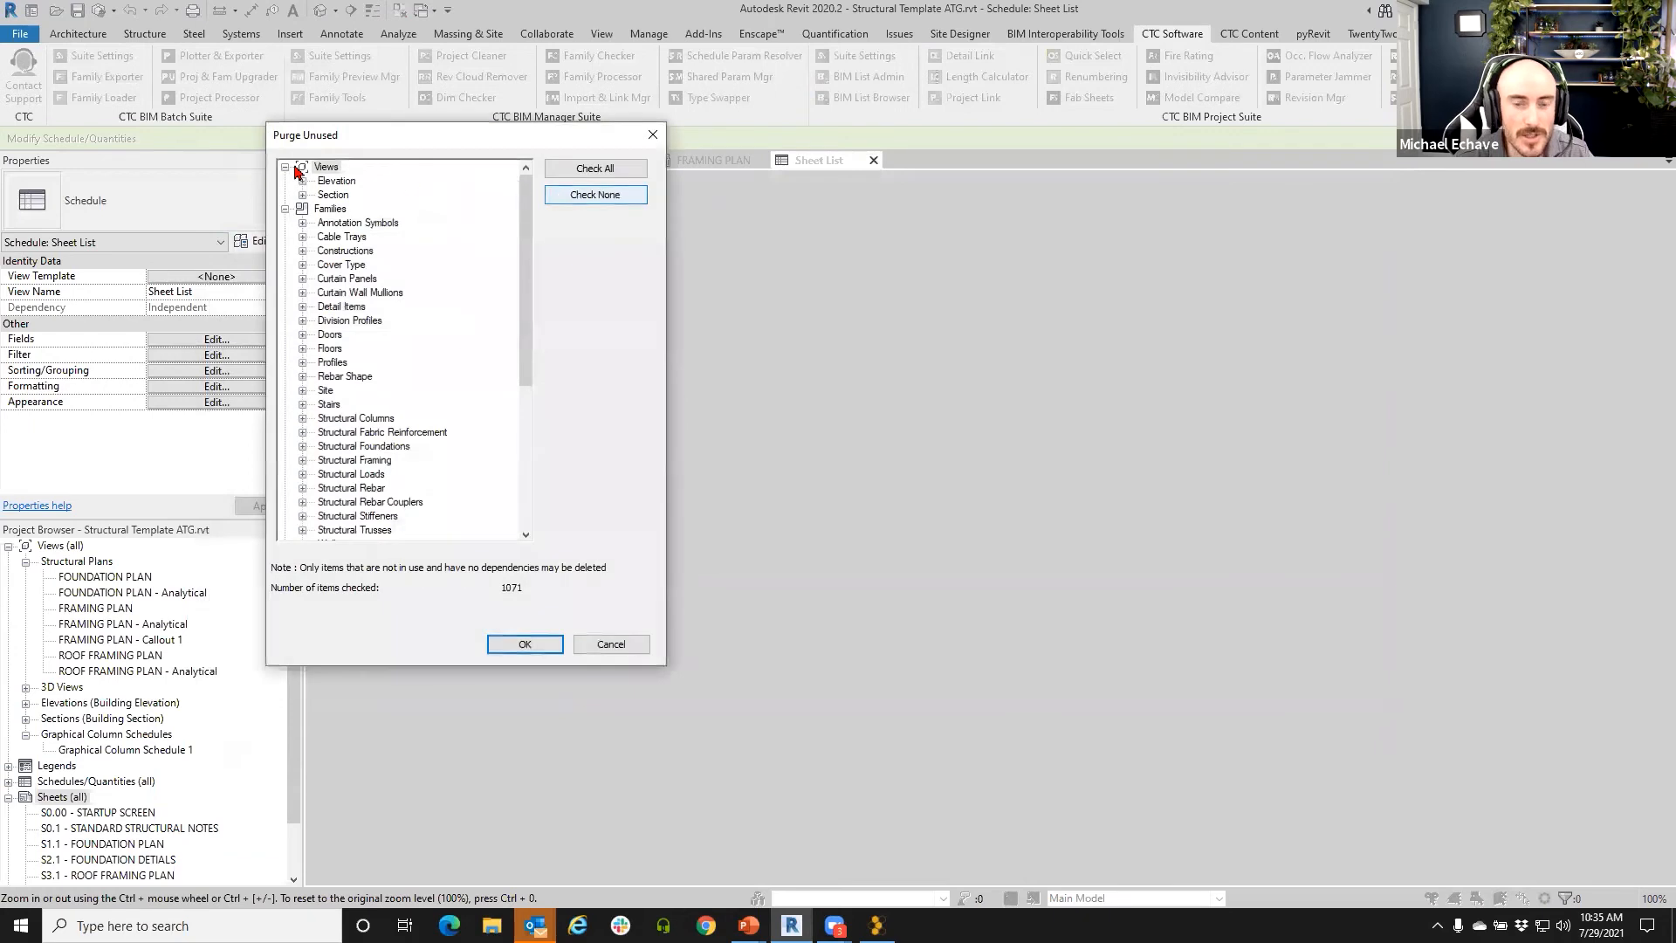
{"action": "left_click_drag", "start_coordinate": [363, 140], "coordinate": [585, 219]}
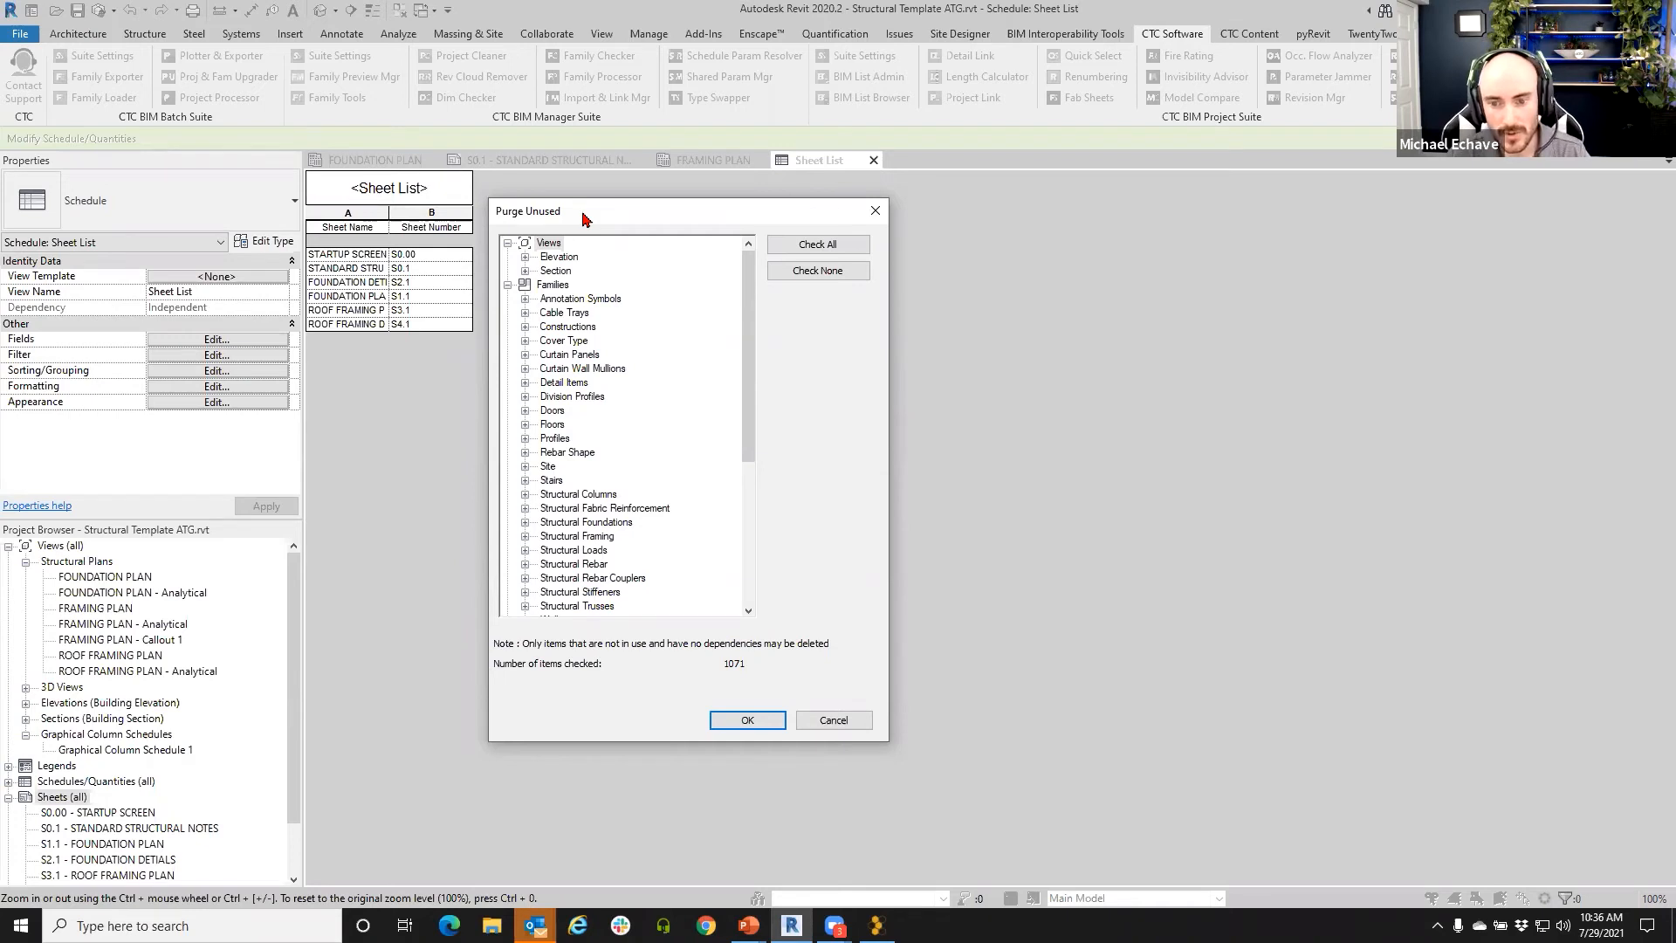
- Inspect the unused Concrete-Rectangular, W Shapes and W-Wide Flange column sizes, then purge all 1071 items
{"action": "scroll", "coordinate": [690, 437], "scroll_direction": "down", "scroll_amount": 1}
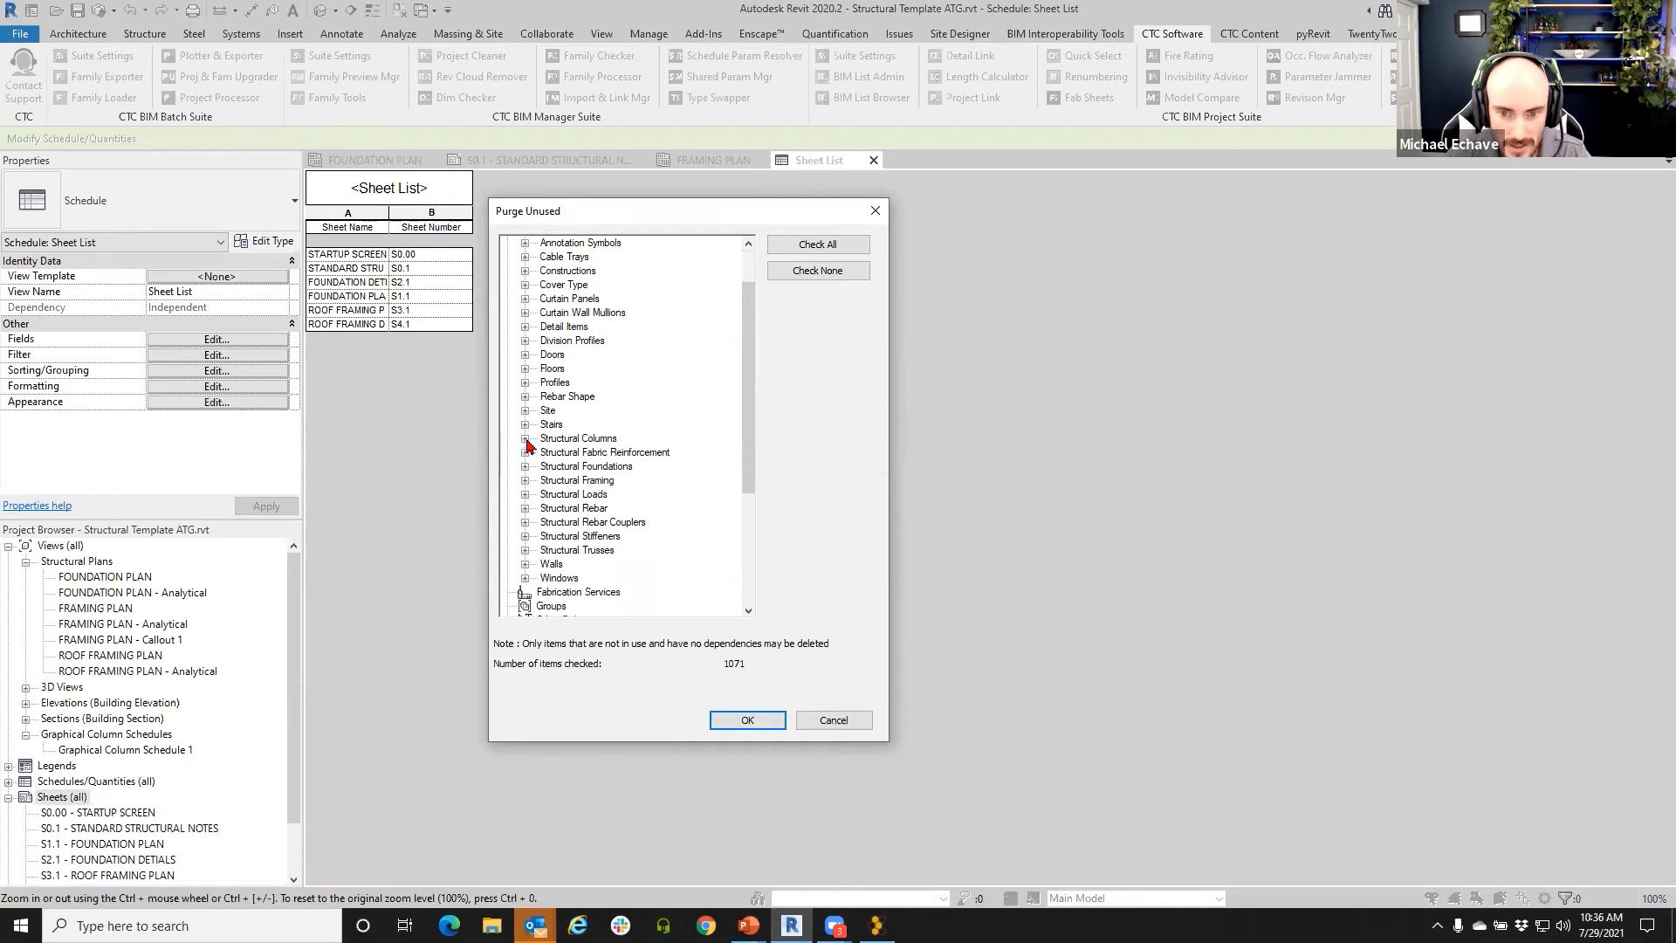
{"action": "left_click", "coordinate": [525, 439]}
{"action": "left_click", "coordinate": [542, 453]}
{"action": "scroll", "coordinate": [550, 480], "scroll_direction": "down", "scroll_amount": 1}
{"action": "left_click", "coordinate": [542, 494]}
{"action": "scroll", "coordinate": [540, 535], "scroll_direction": "down", "scroll_amount": 1}
{"action": "left_click", "coordinate": [542, 535]}
{"action": "scroll", "coordinate": [623, 464], "scroll_direction": "down", "scroll_amount": 1}
{"action": "scroll", "coordinate": [623, 464], "scroll_direction": "down", "scroll_amount": 10}
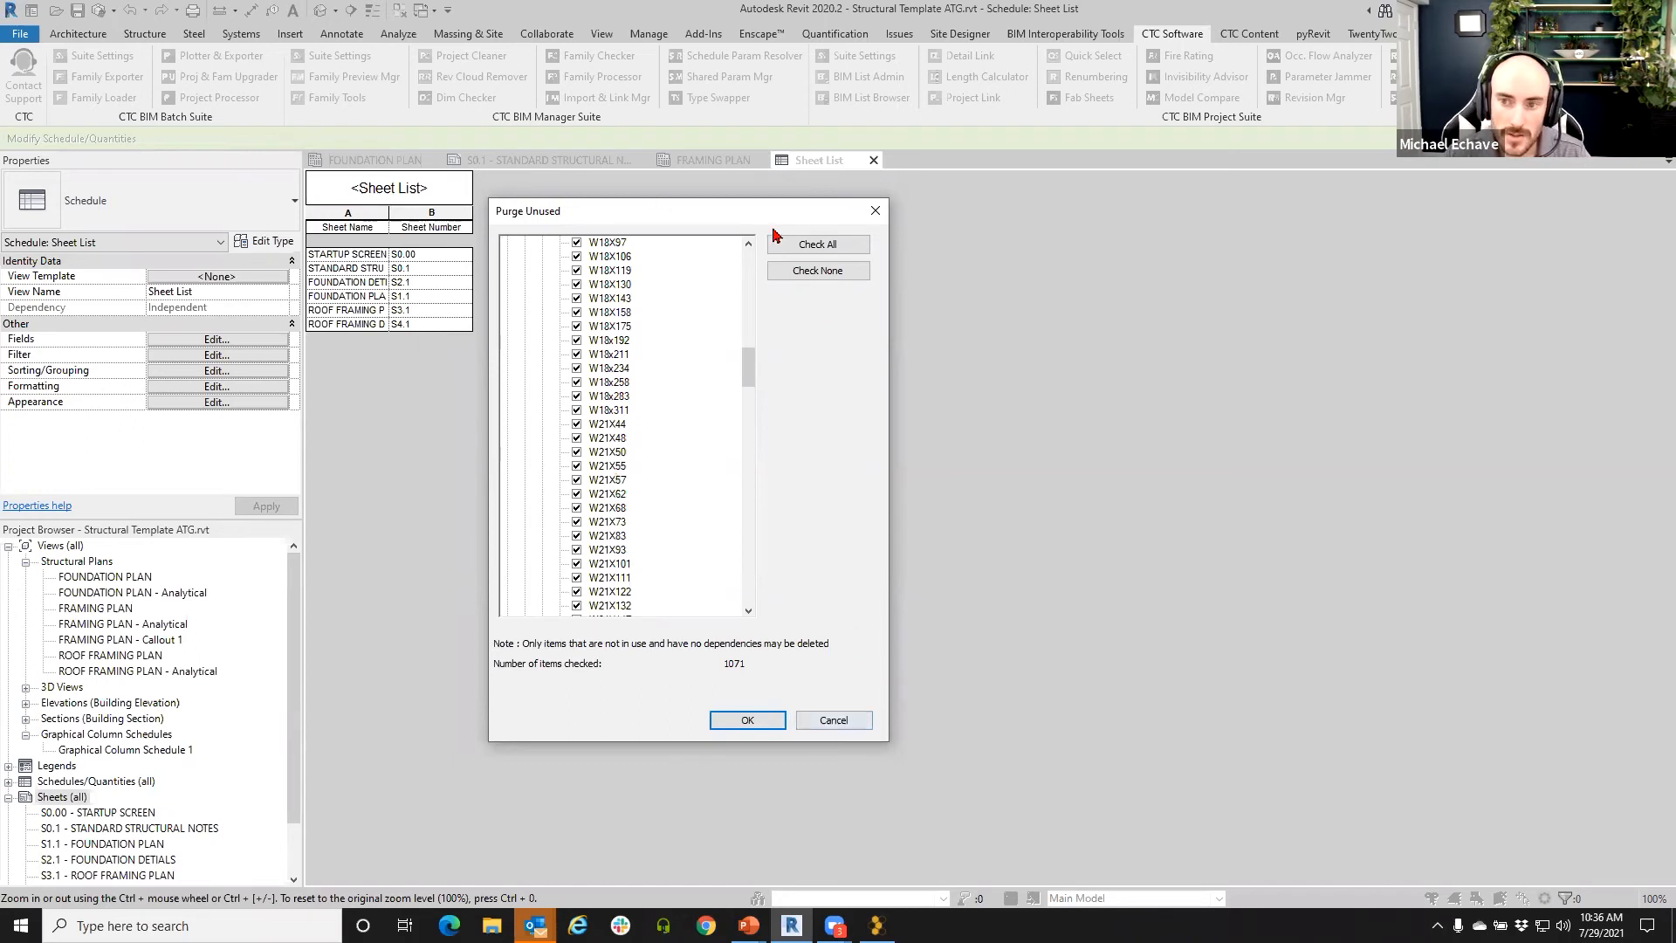
{"action": "left_click", "coordinate": [748, 721]}
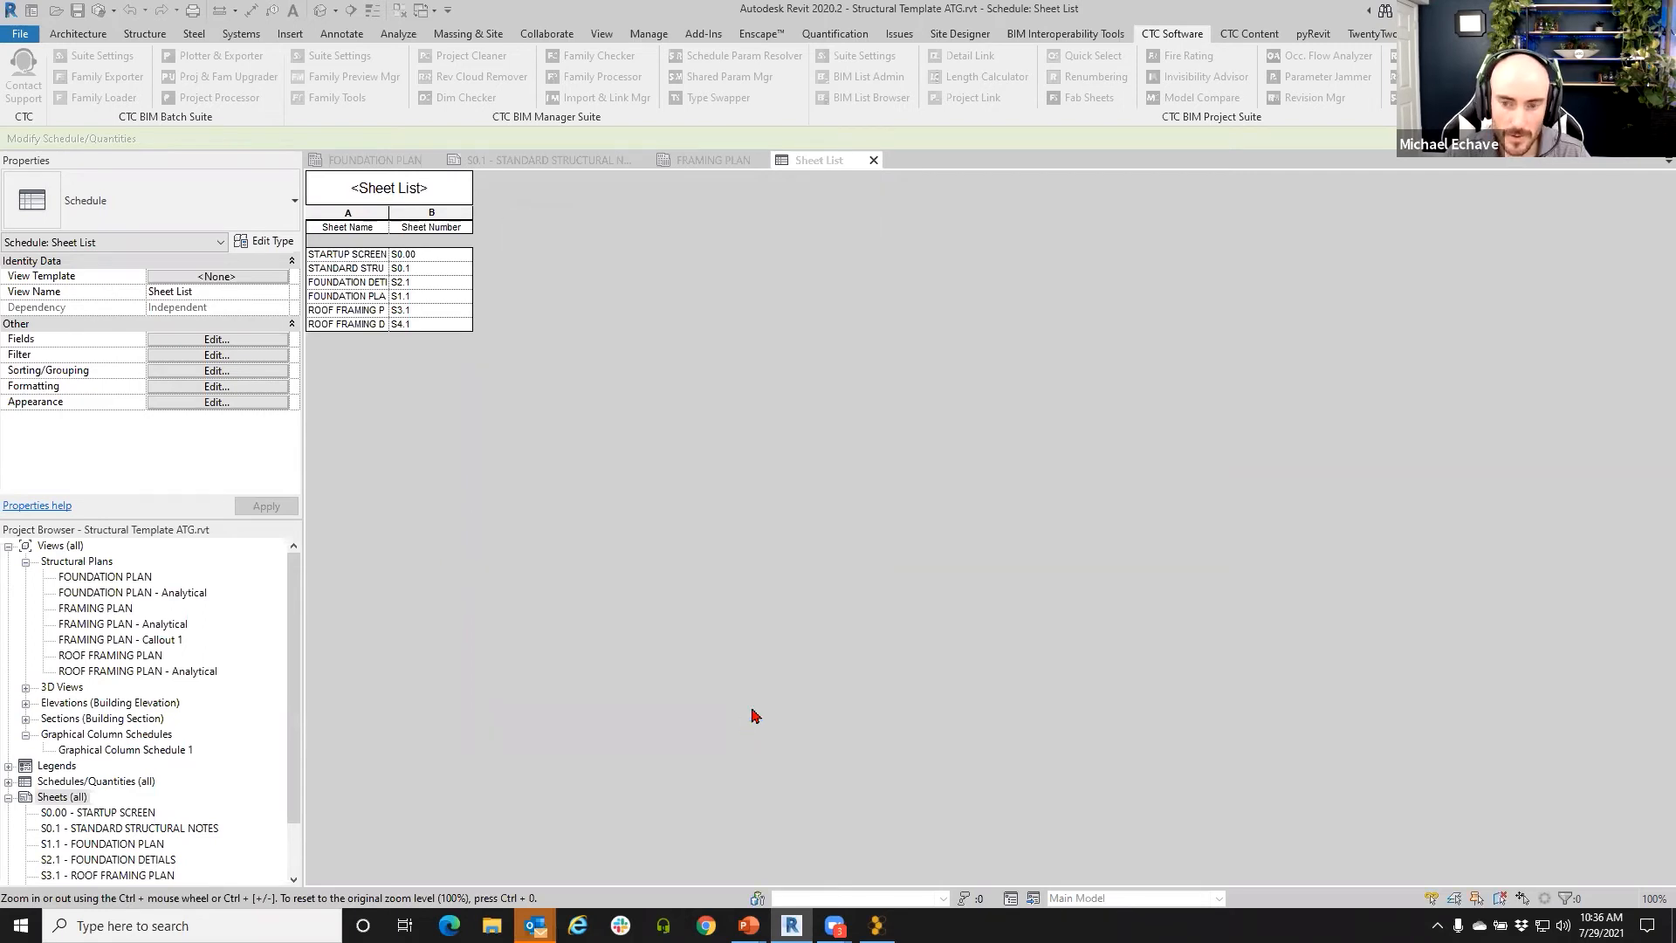
- Run a second purge from Project Cleaner to clear the remaining 37 unused items
{"action": "left_click", "coordinate": [472, 61]}
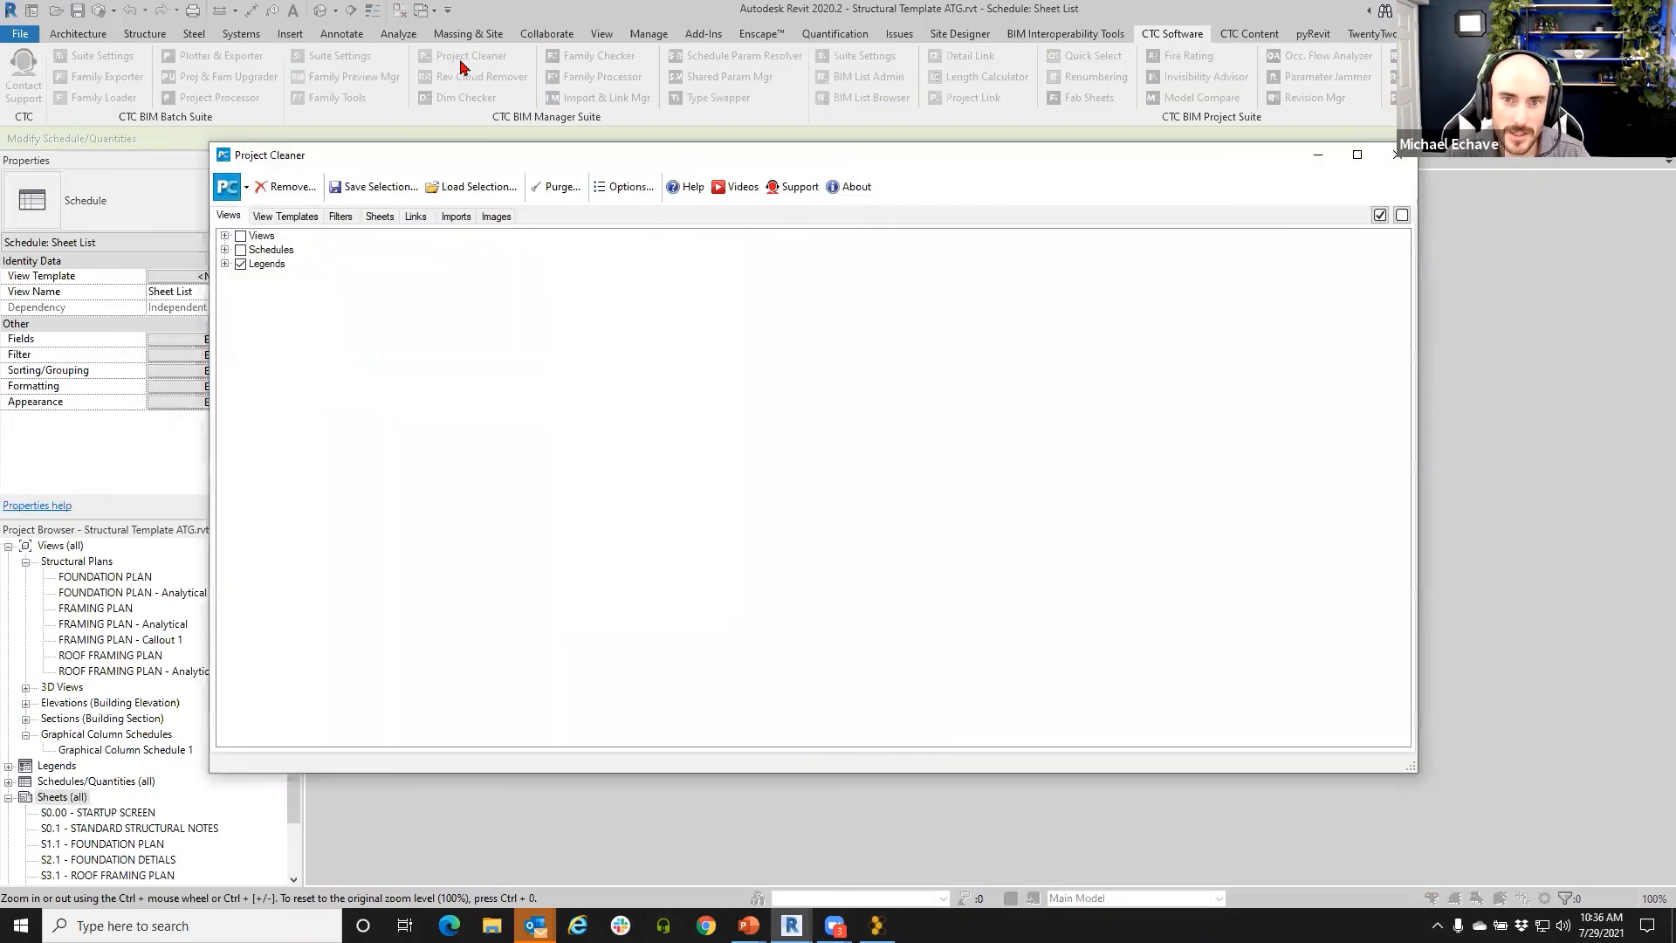
{"action": "left_click", "coordinate": [550, 196]}
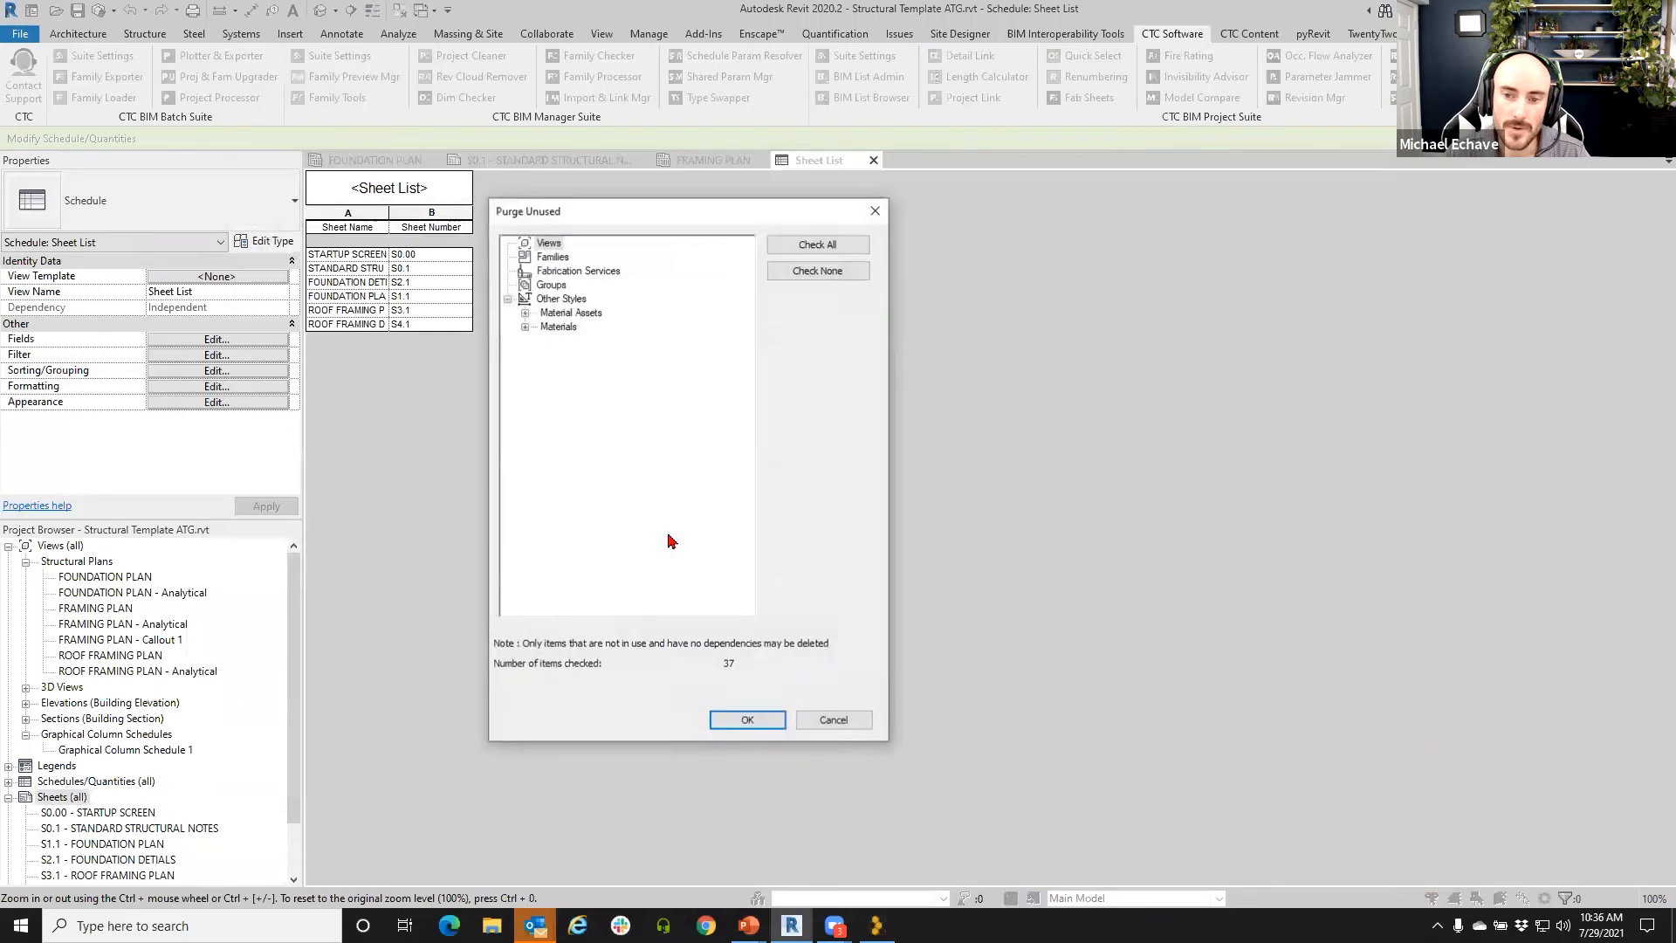
{"action": "left_click", "coordinate": [743, 721]}
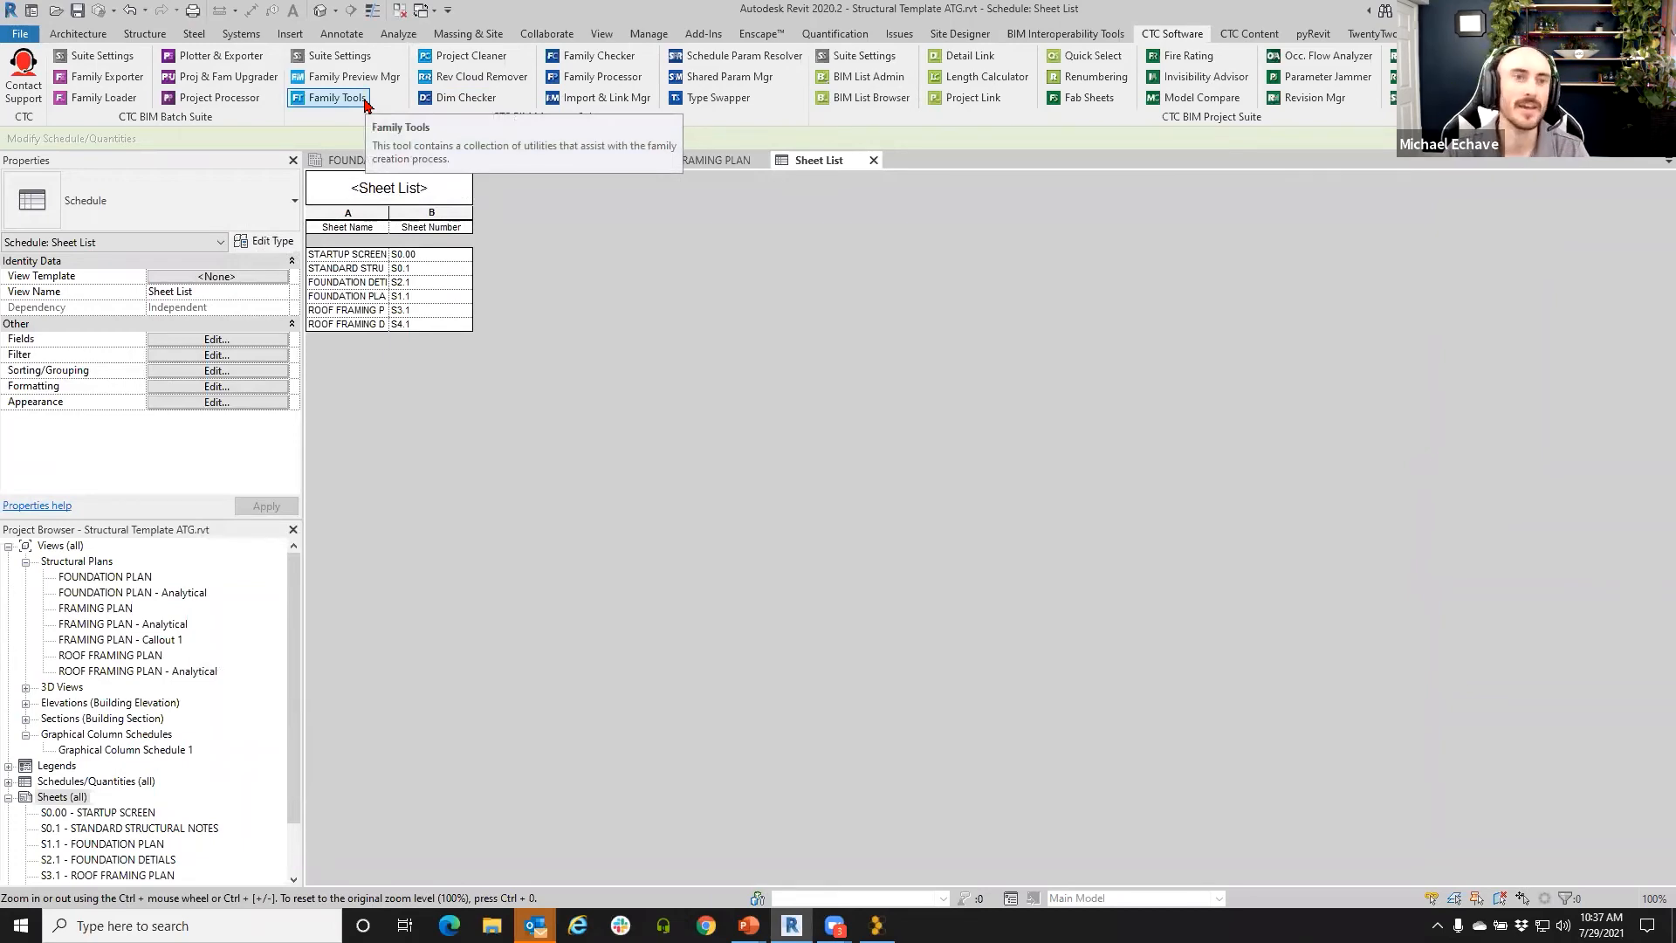
{"action": "left_click", "coordinate": [20, 33]}
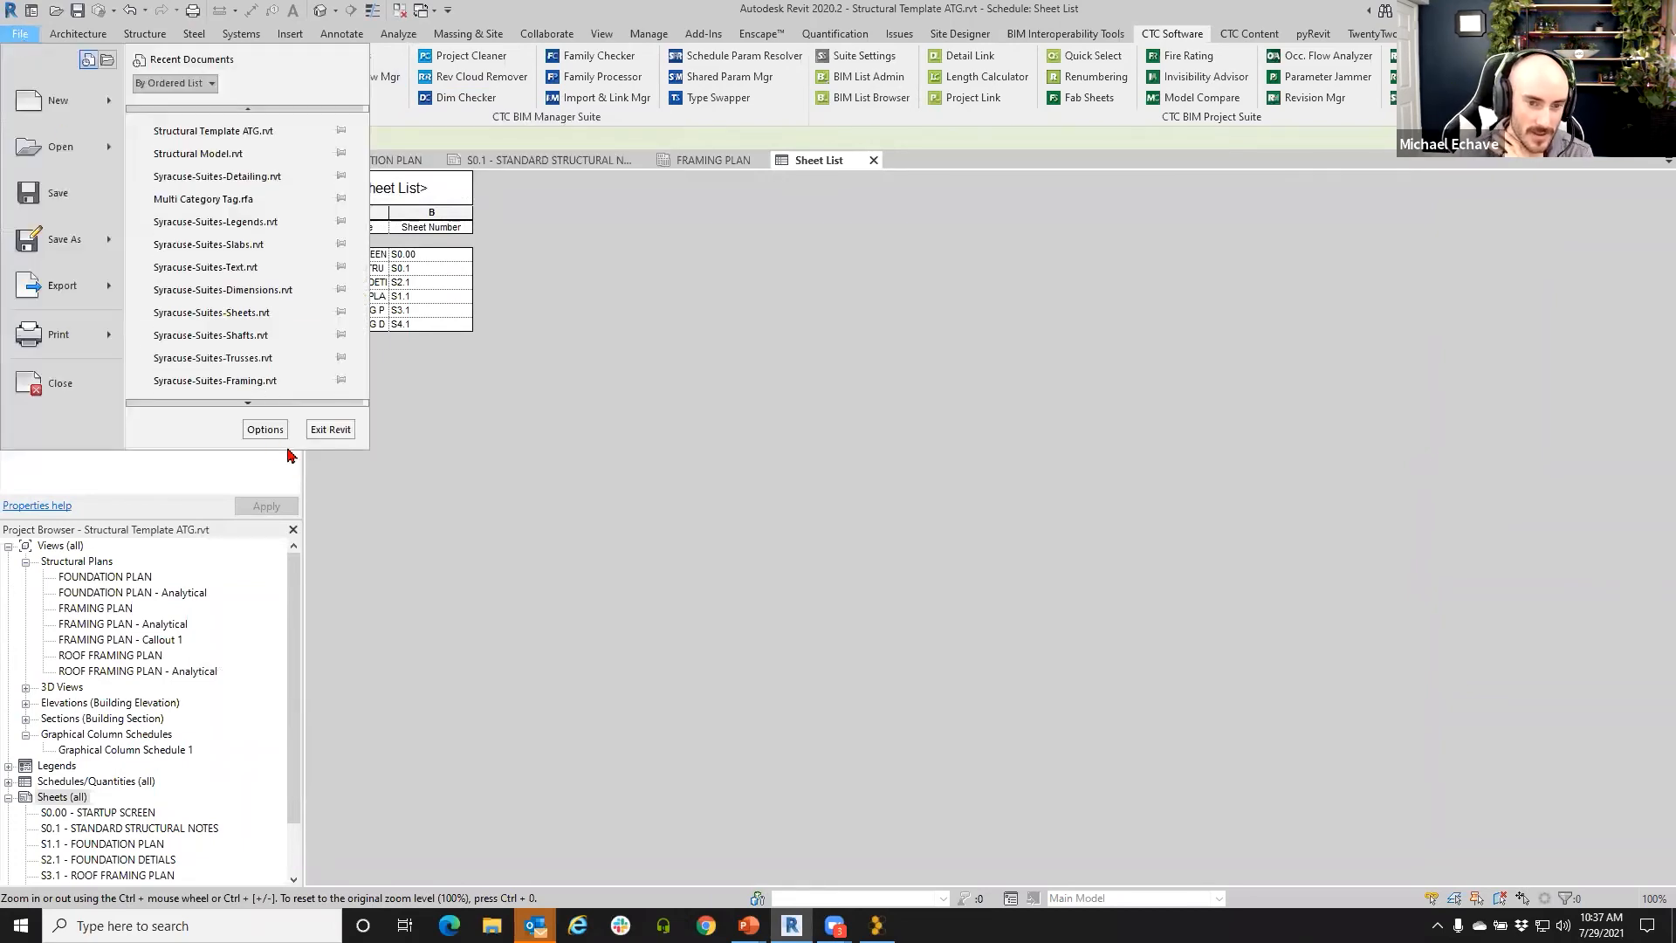
{"action": "left_click", "coordinate": [265, 428]}
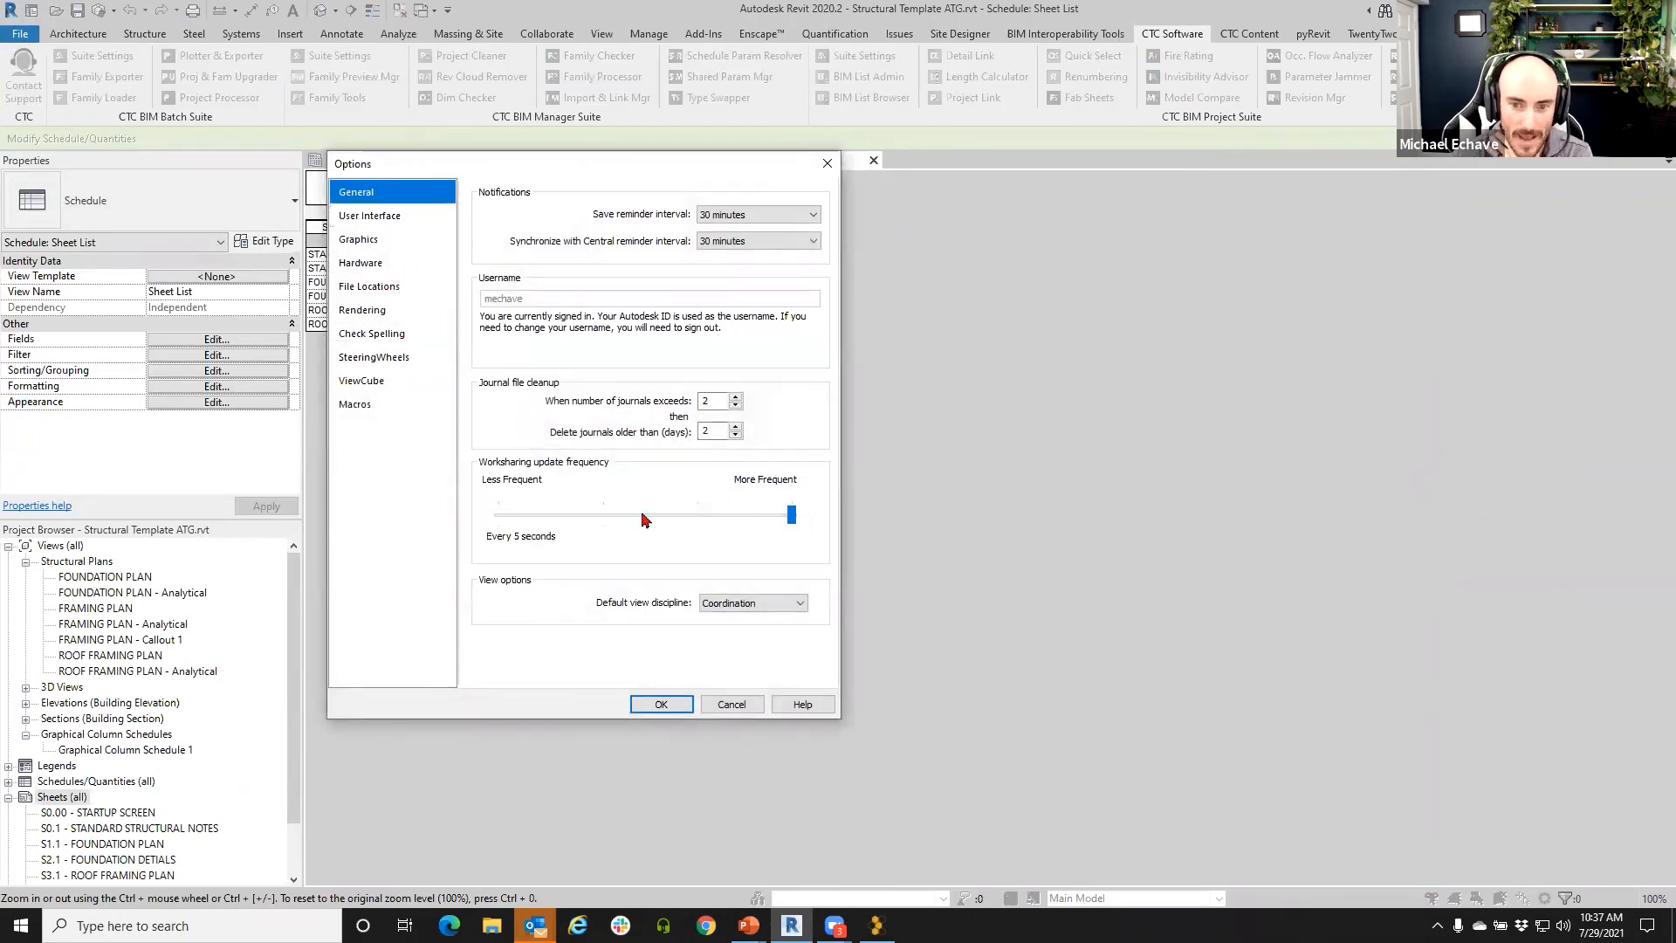
{"action": "left_click", "coordinate": [735, 704]}
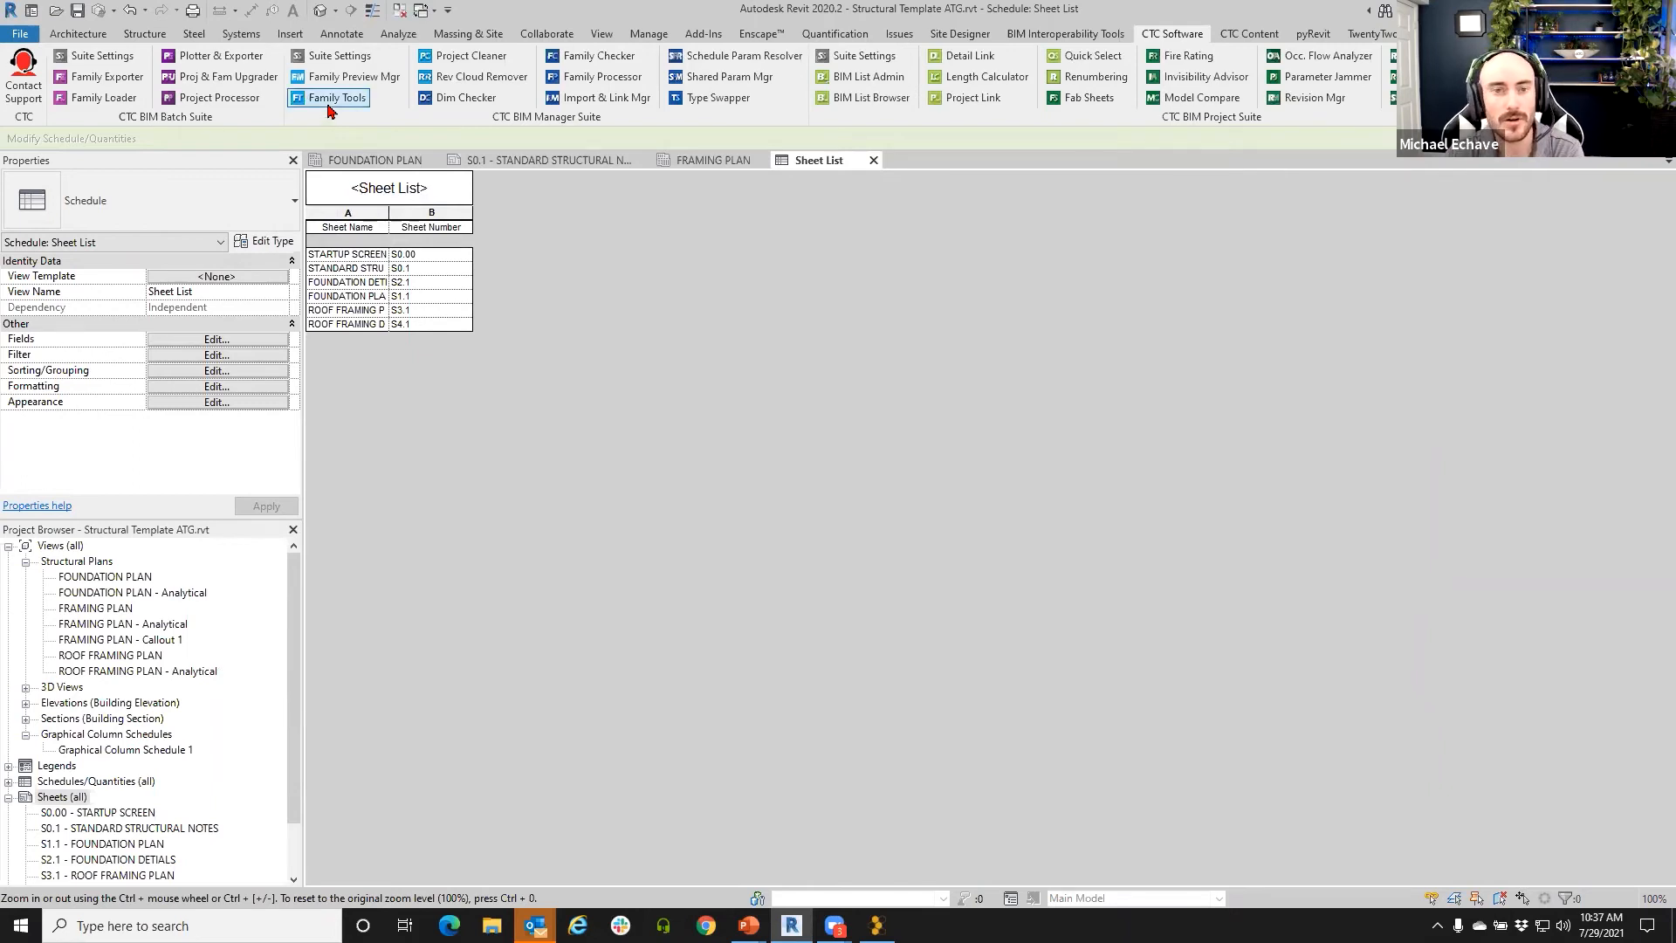
{"action": "left_click", "coordinate": [317, 104]}
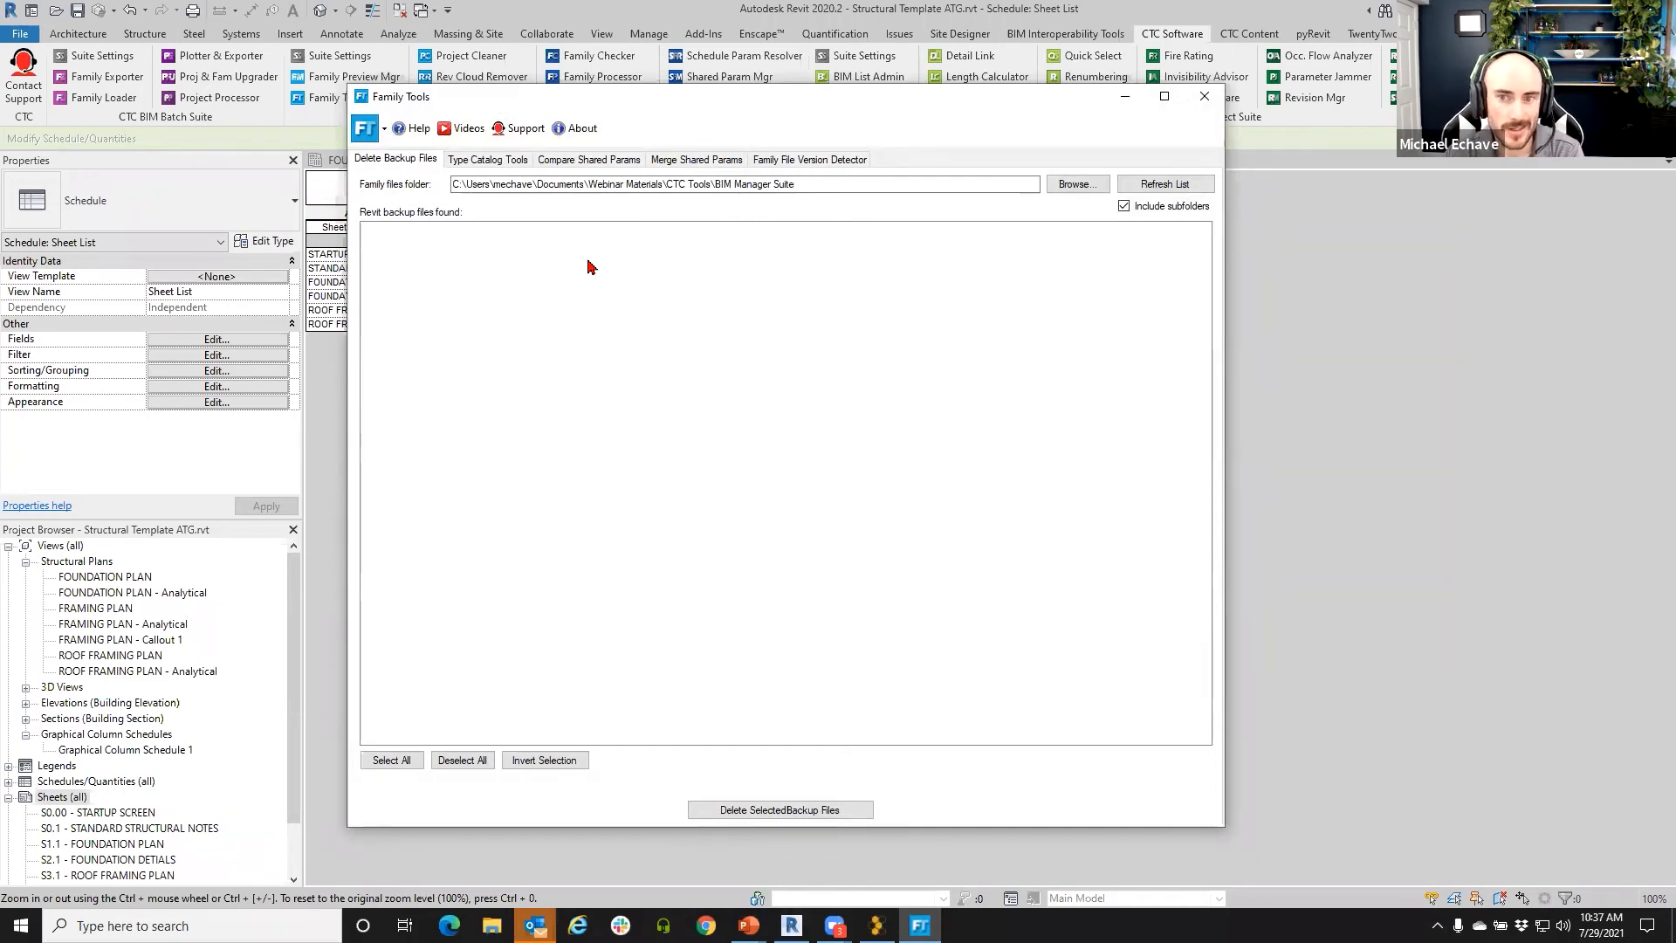
{"action": "left_click", "coordinate": [1063, 185]}
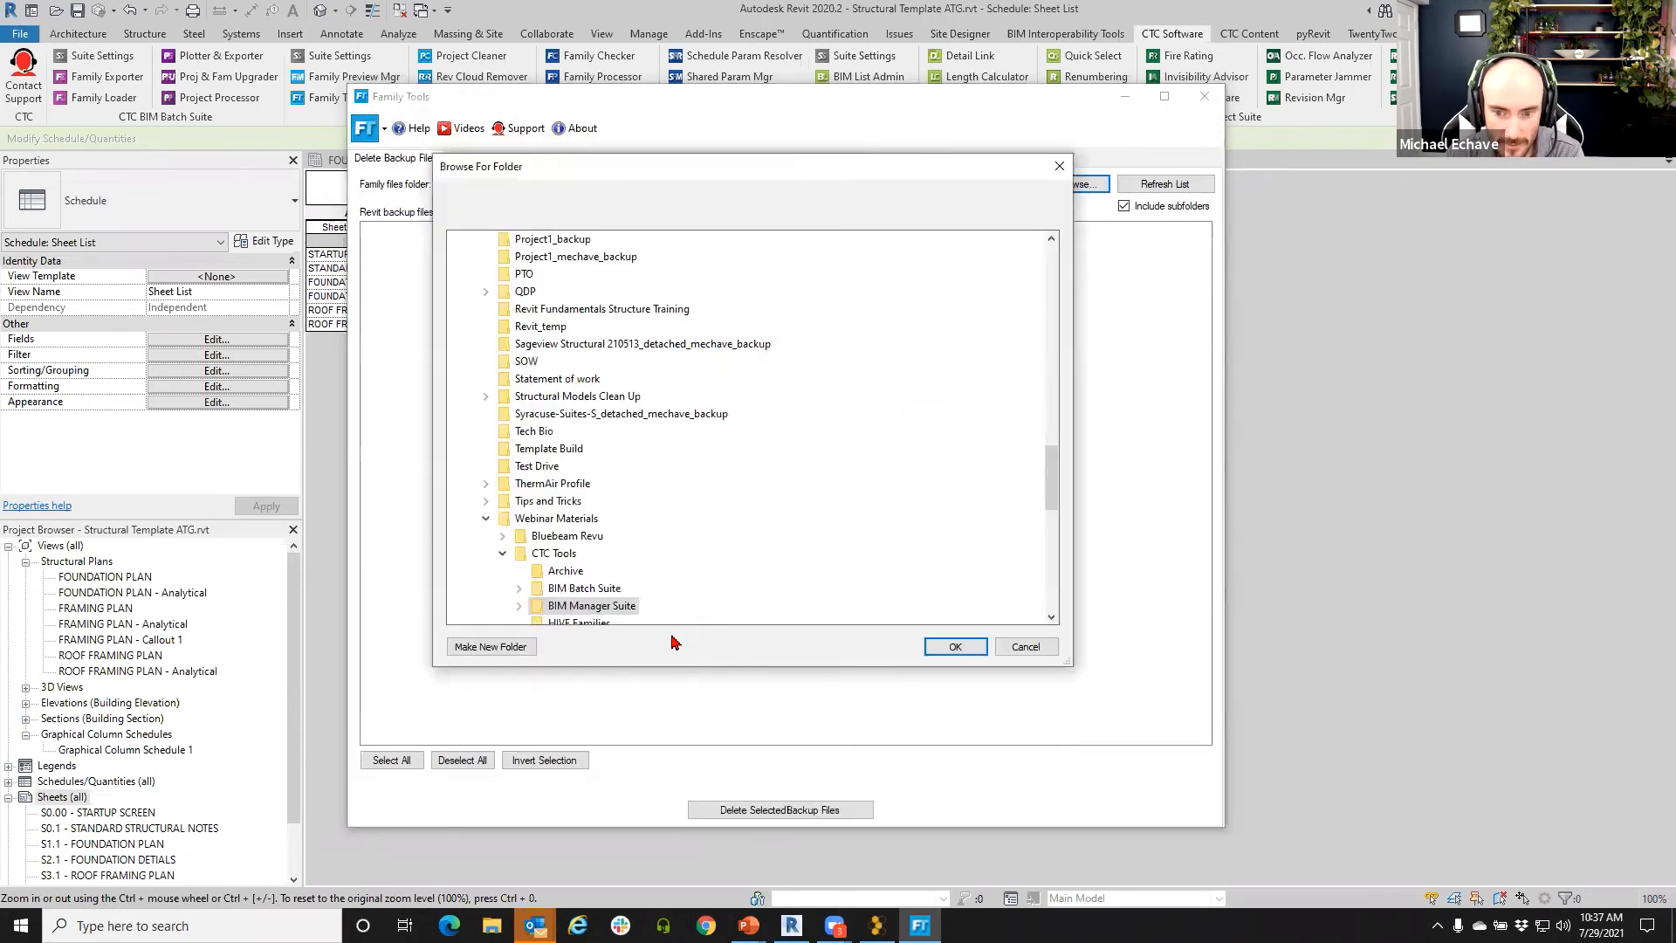
{"action": "left_click", "coordinate": [927, 646]}
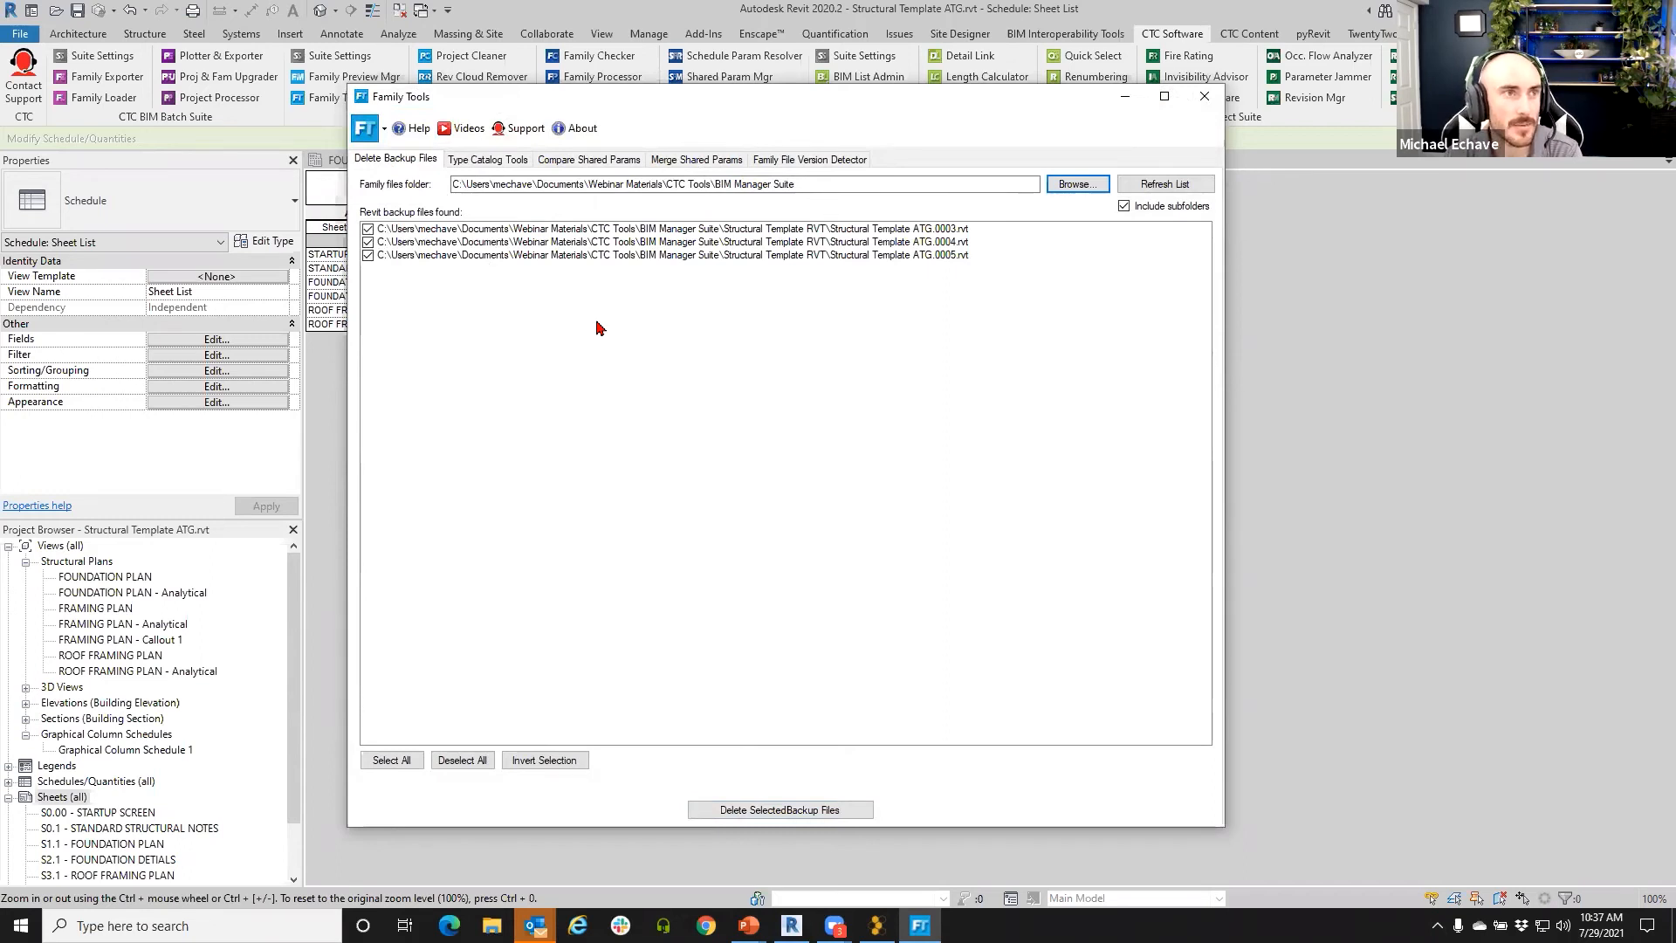
{"action": "left_click", "coordinate": [486, 162]}
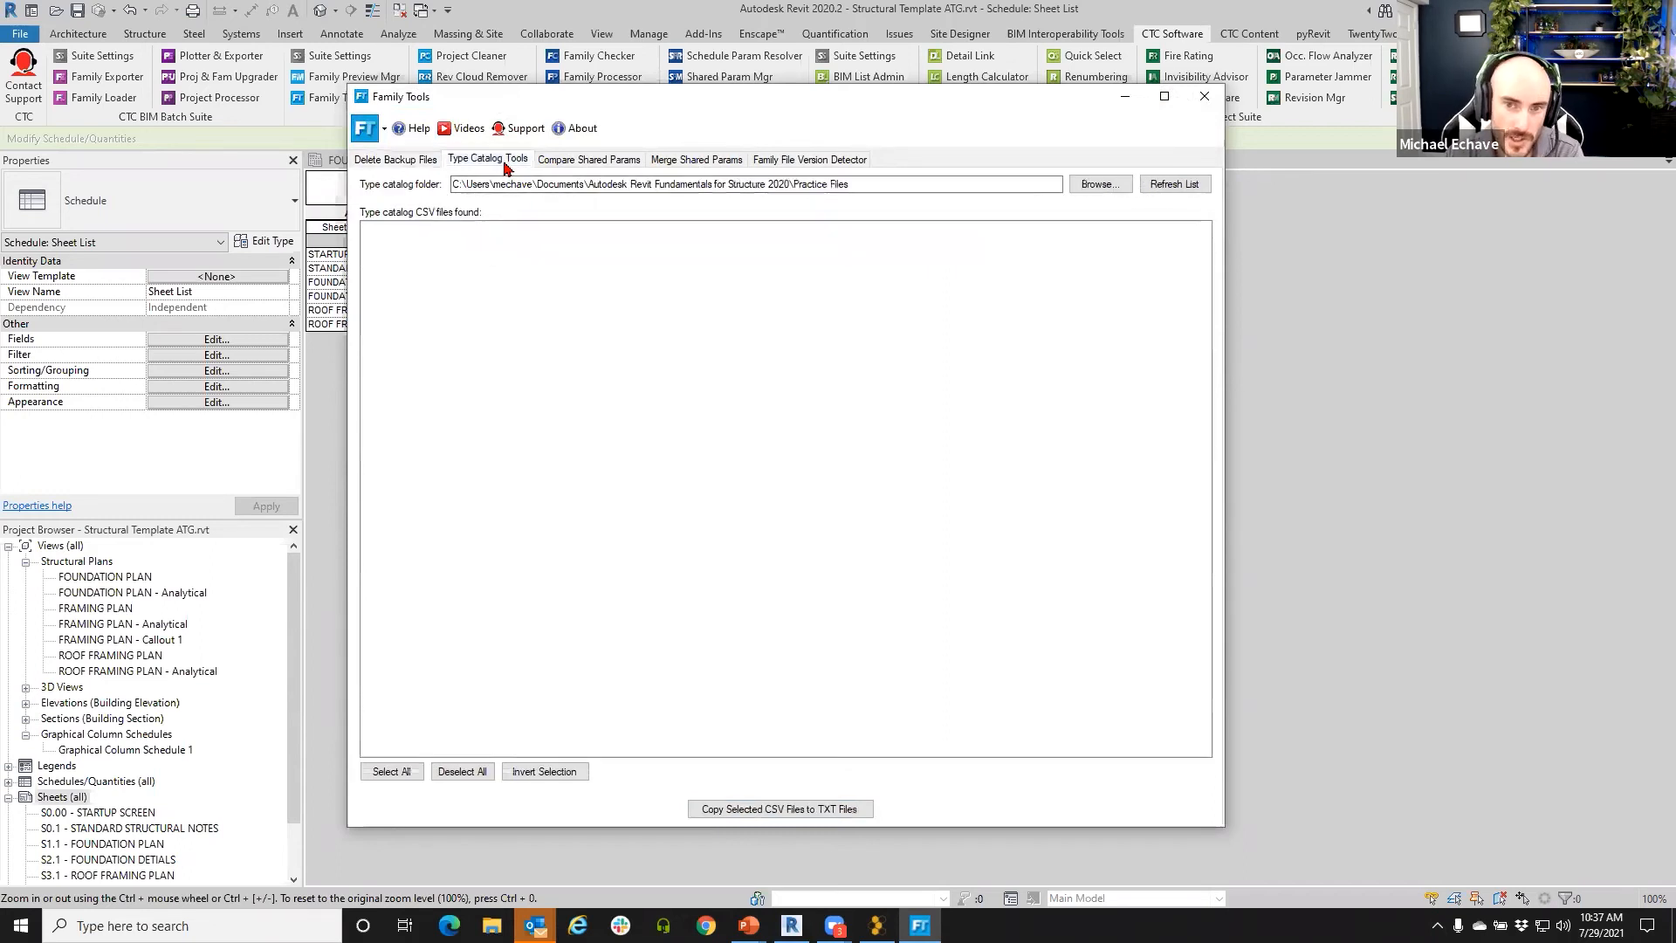
{"action": "left_click", "coordinate": [552, 162]}
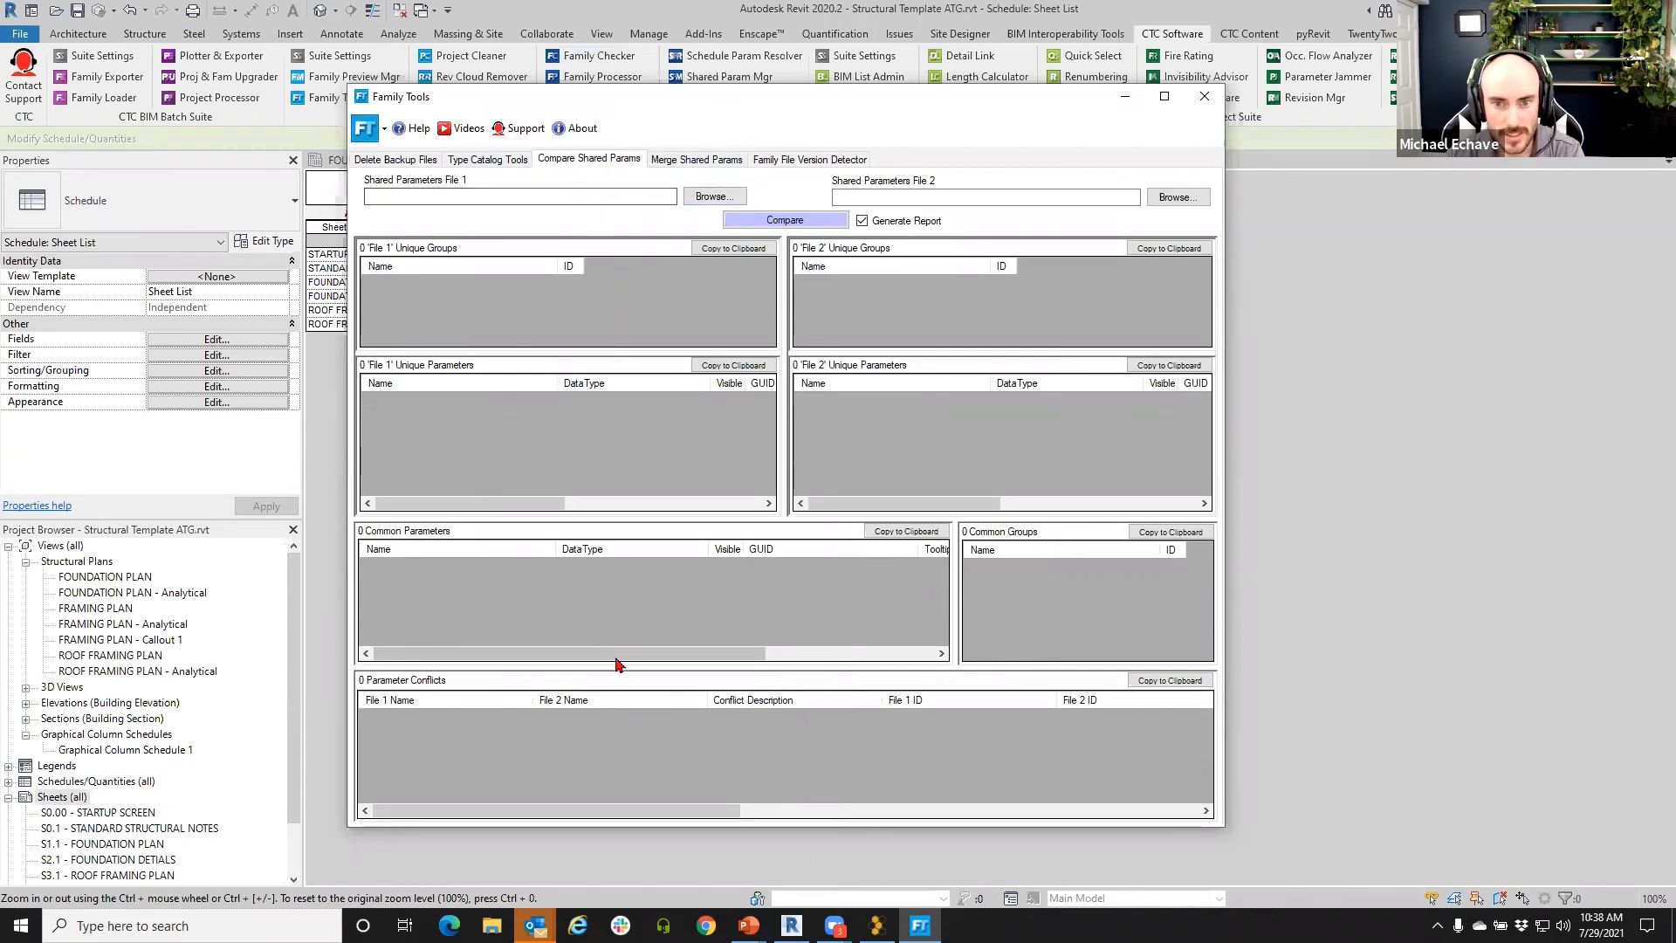
{"action": "left_click", "coordinate": [665, 165]}
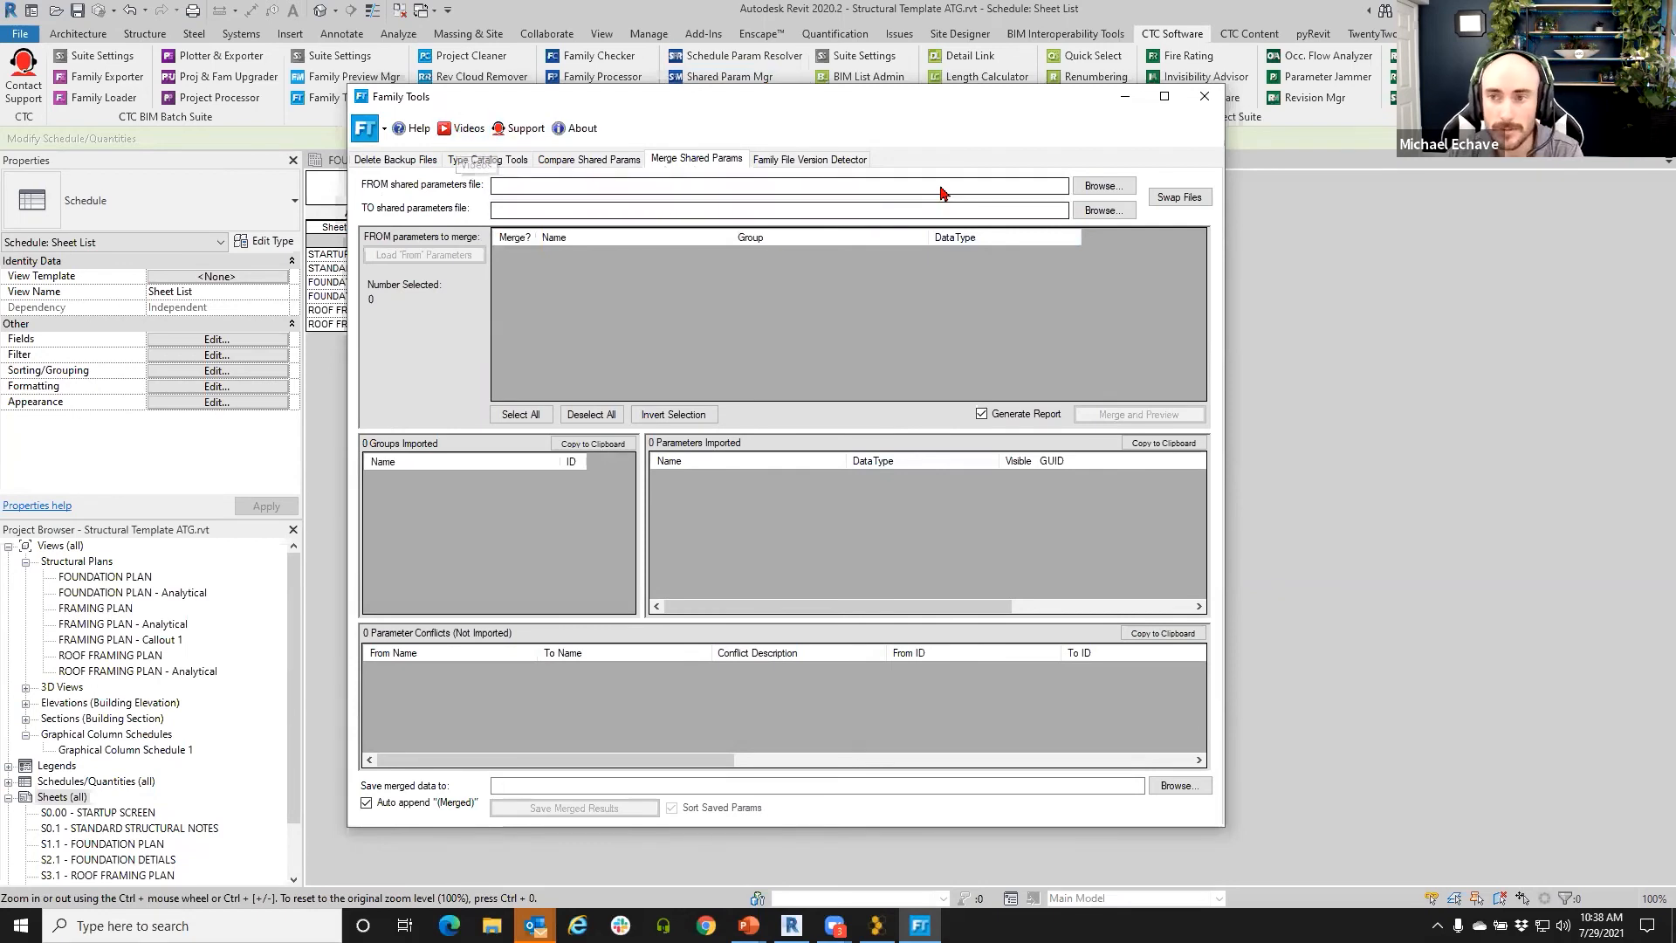
{"action": "left_click", "coordinate": [817, 163]}
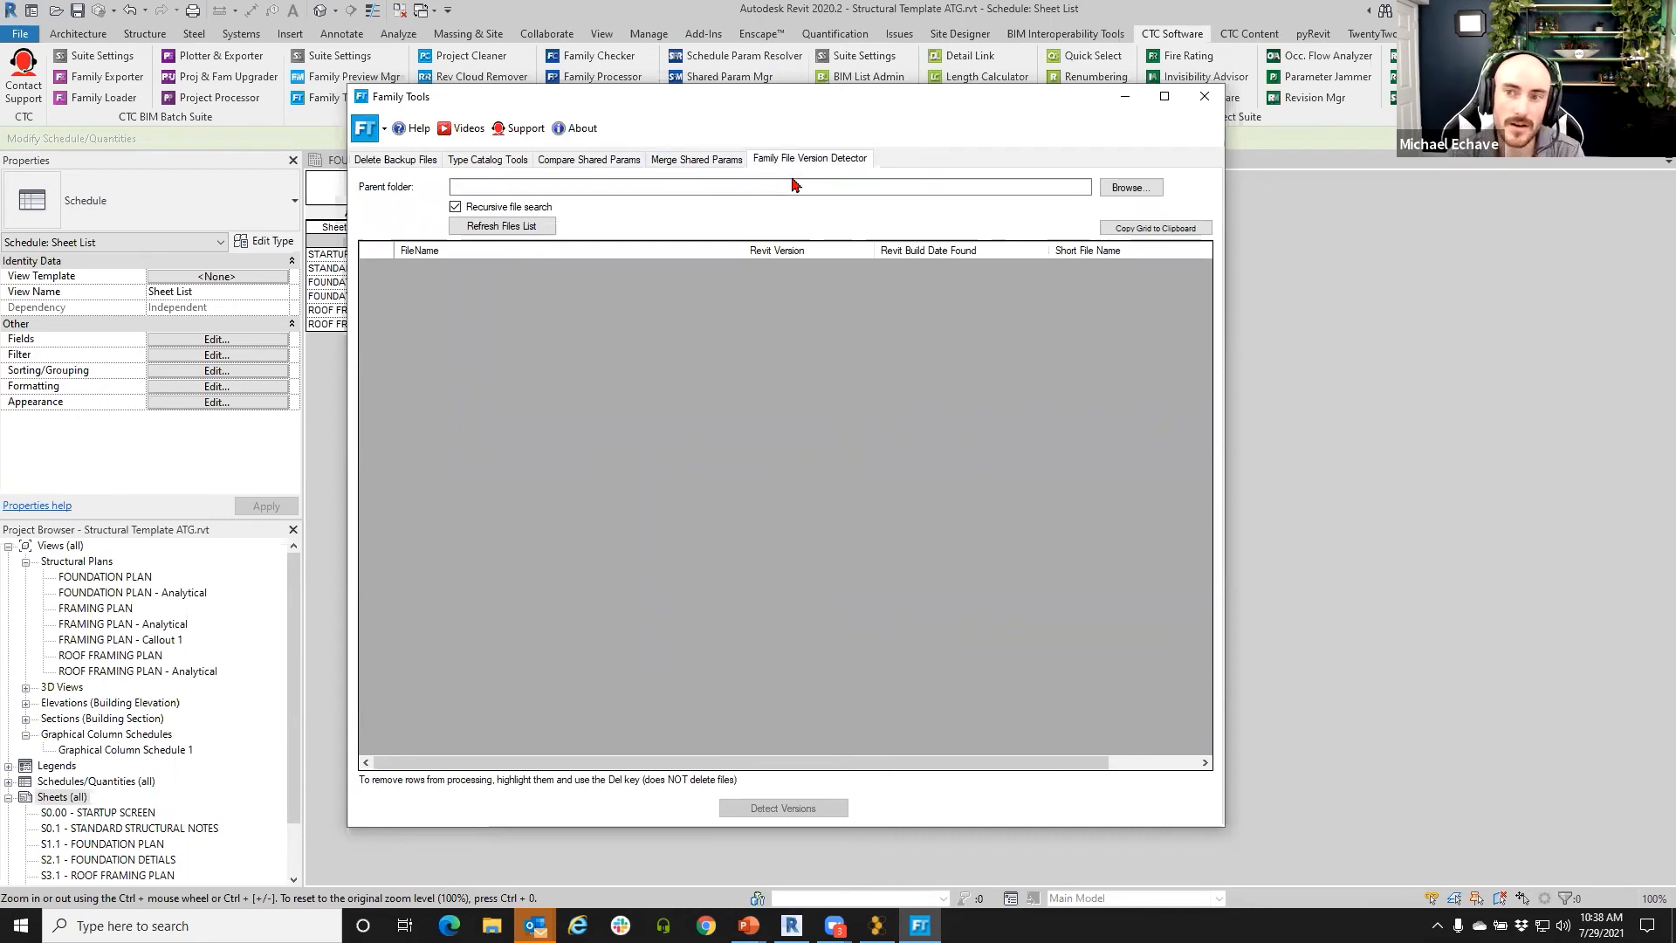
{"action": "left_click", "coordinate": [1205, 96]}
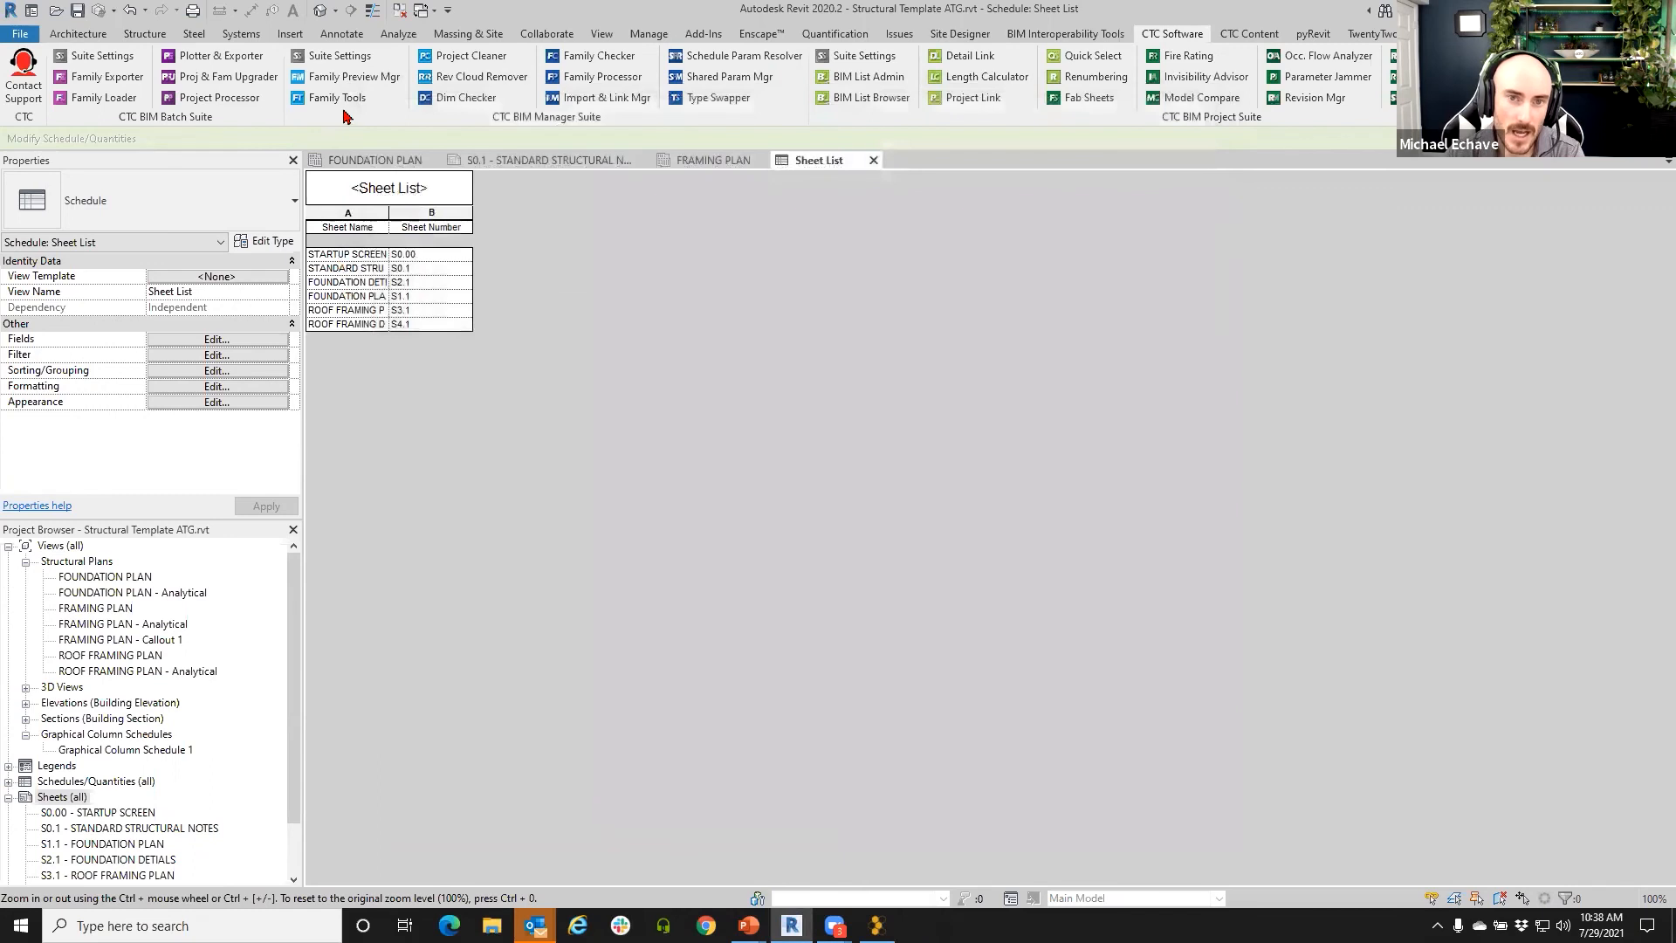
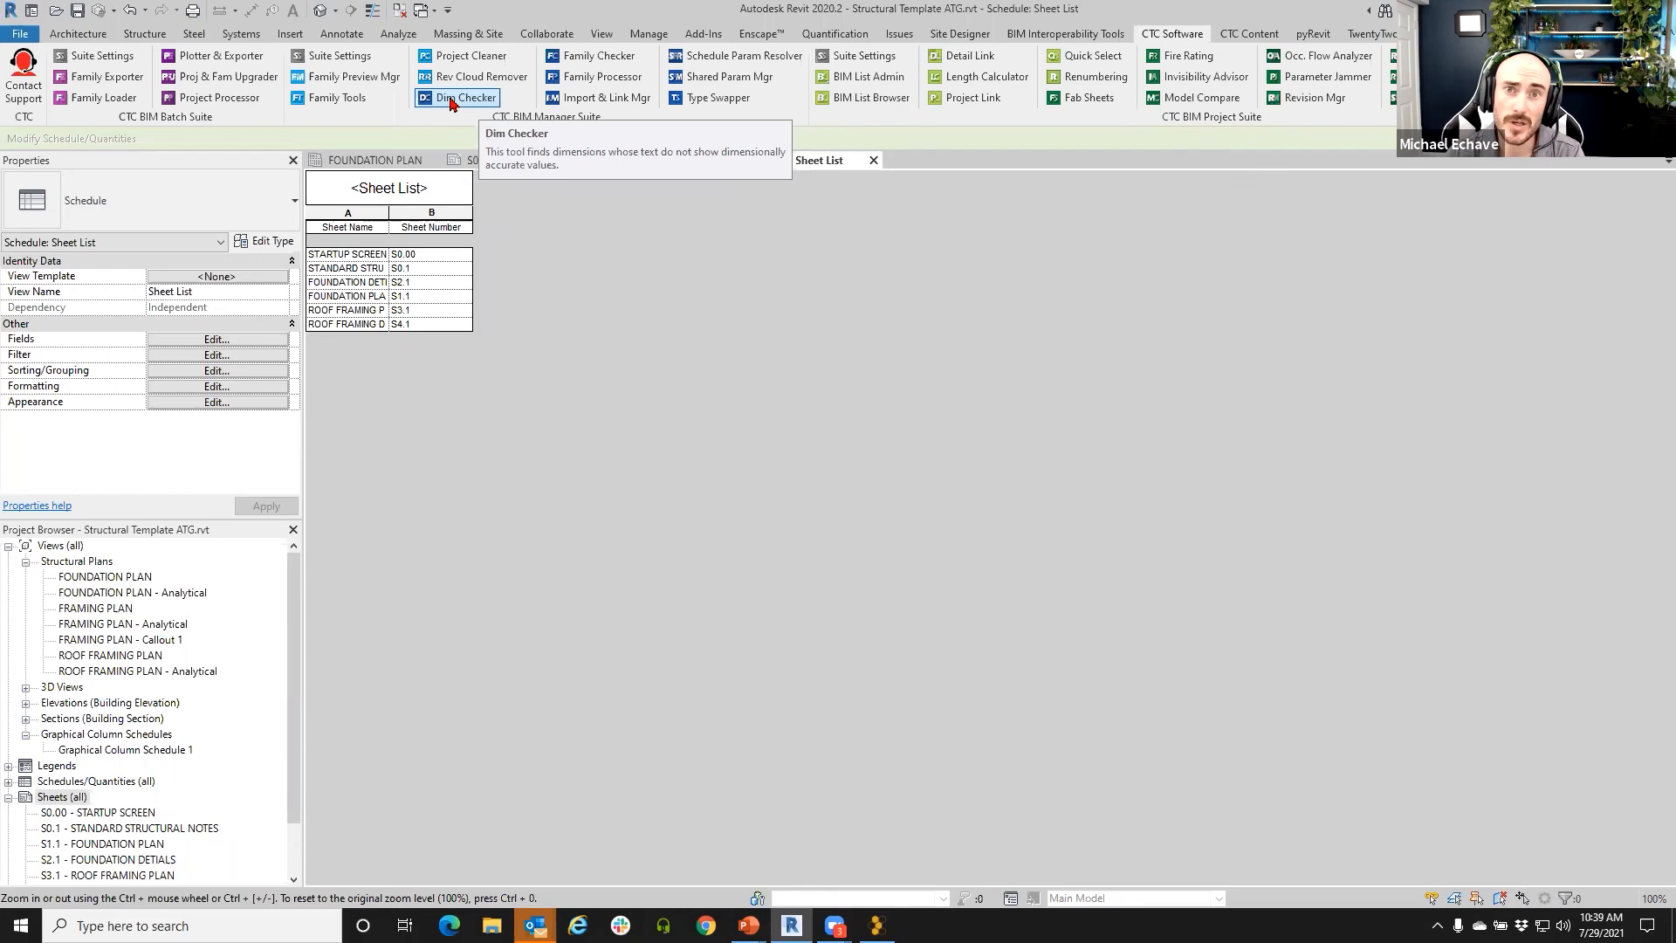
- Launch the CTC Dimension Checker for overridden dimension text, reposition it, then close it
{"action": "left_click", "coordinate": [451, 100]}
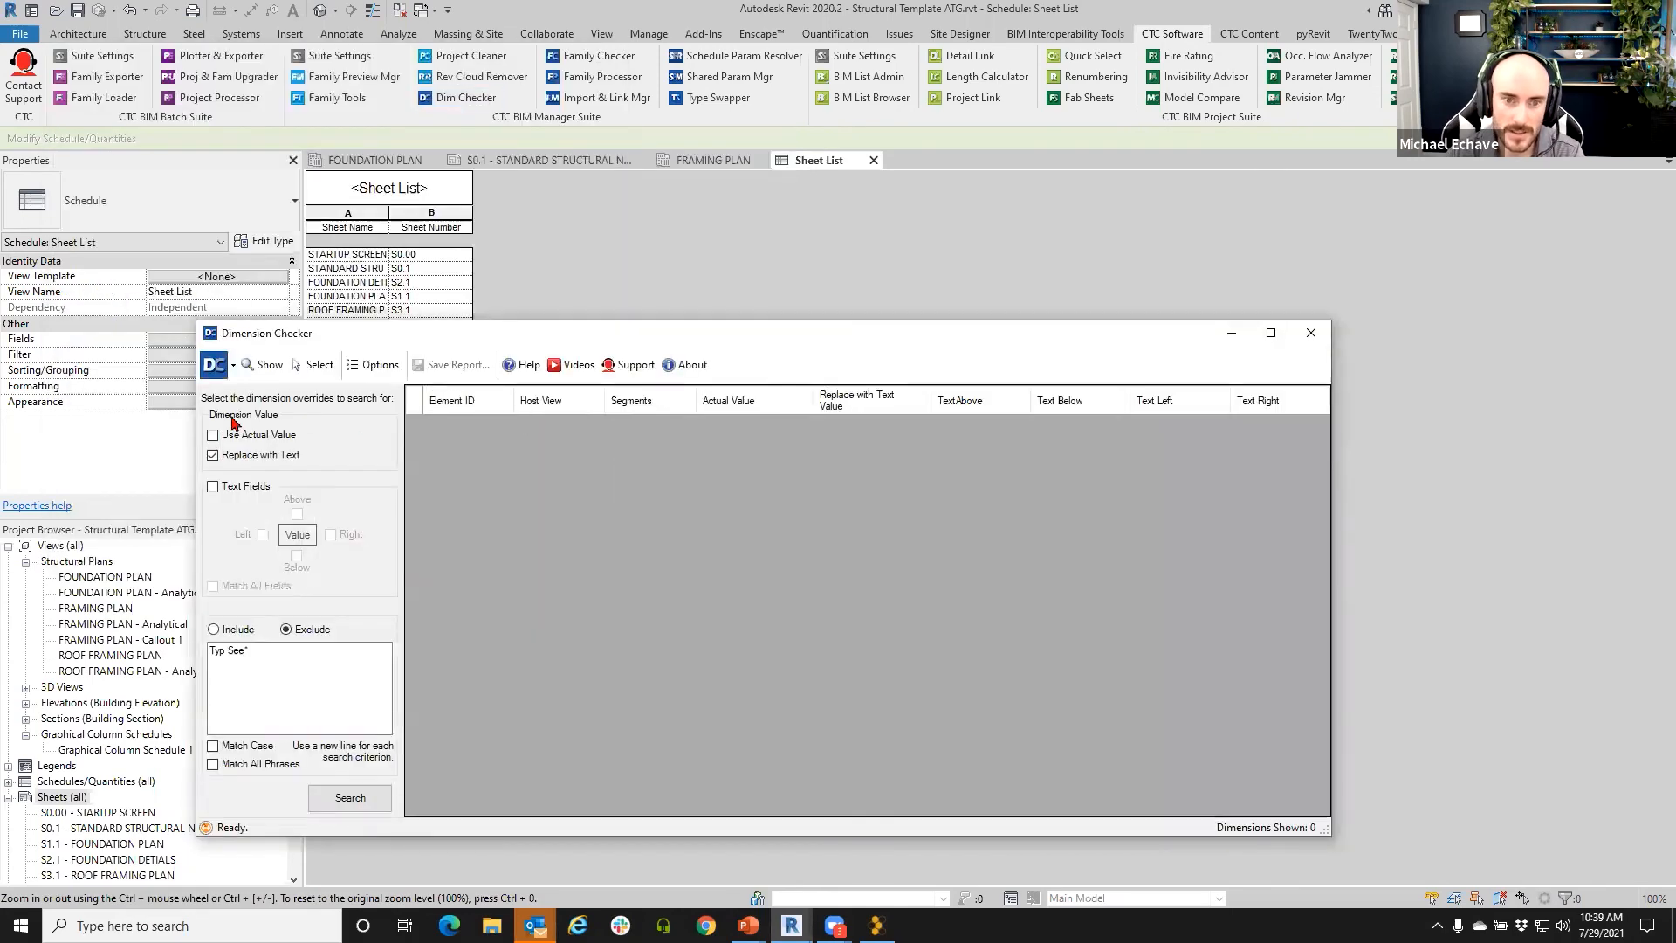
{"action": "left_click_drag", "start_coordinate": [321, 333], "coordinate": [279, 209]}
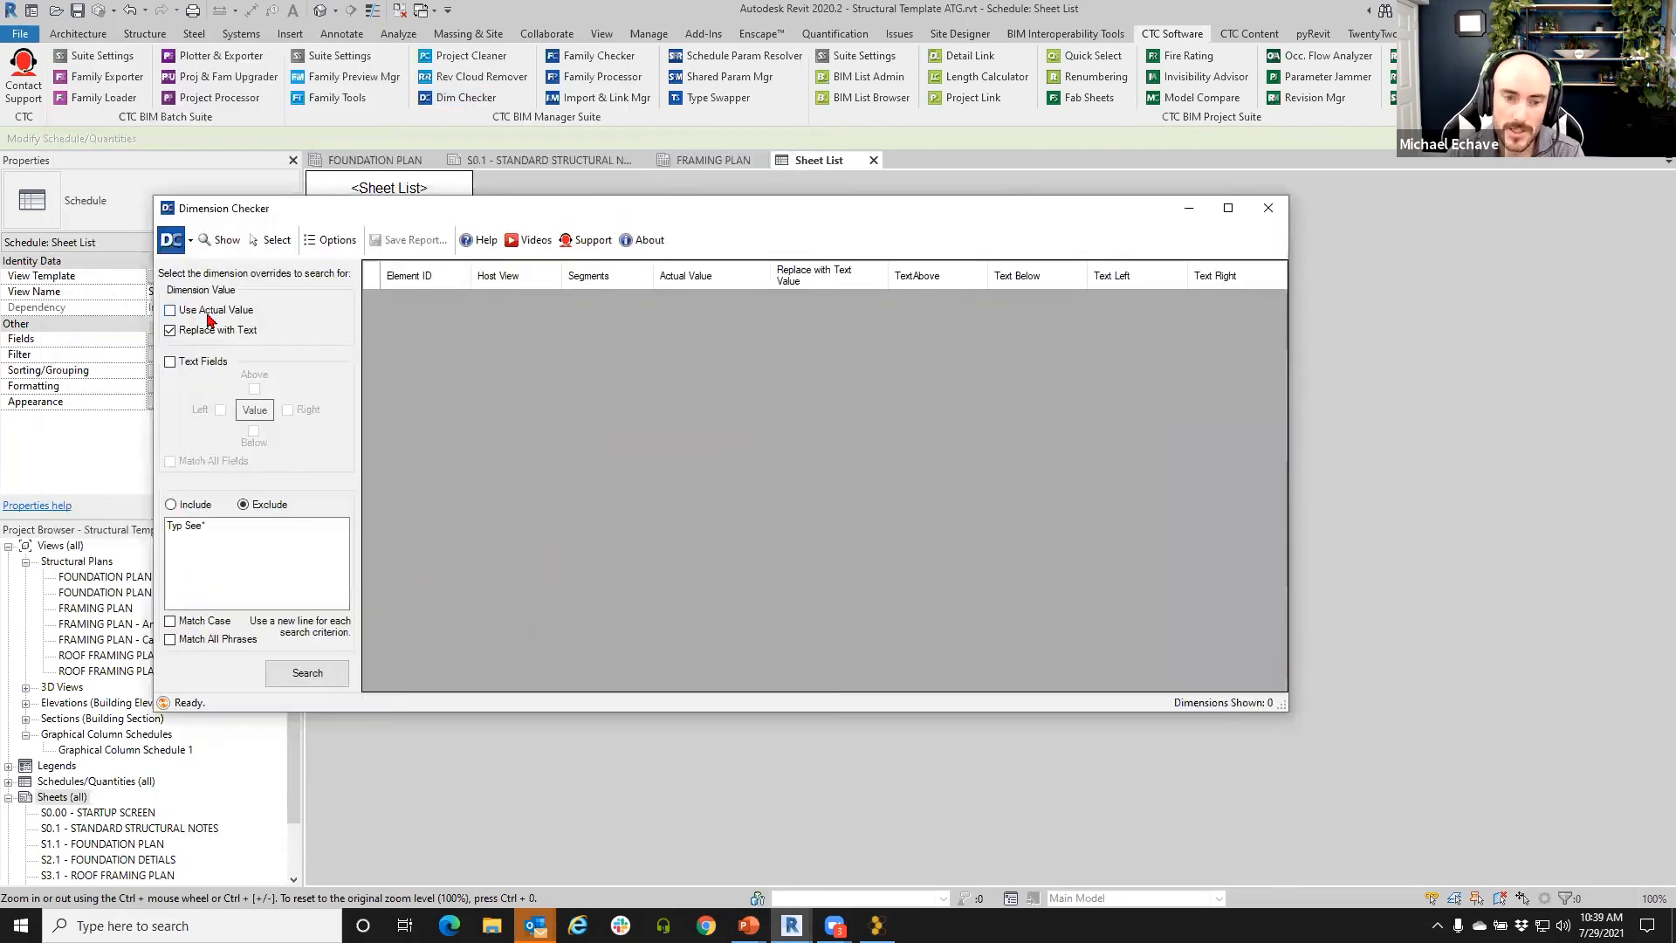
{"action": "left_click", "coordinate": [1269, 207]}
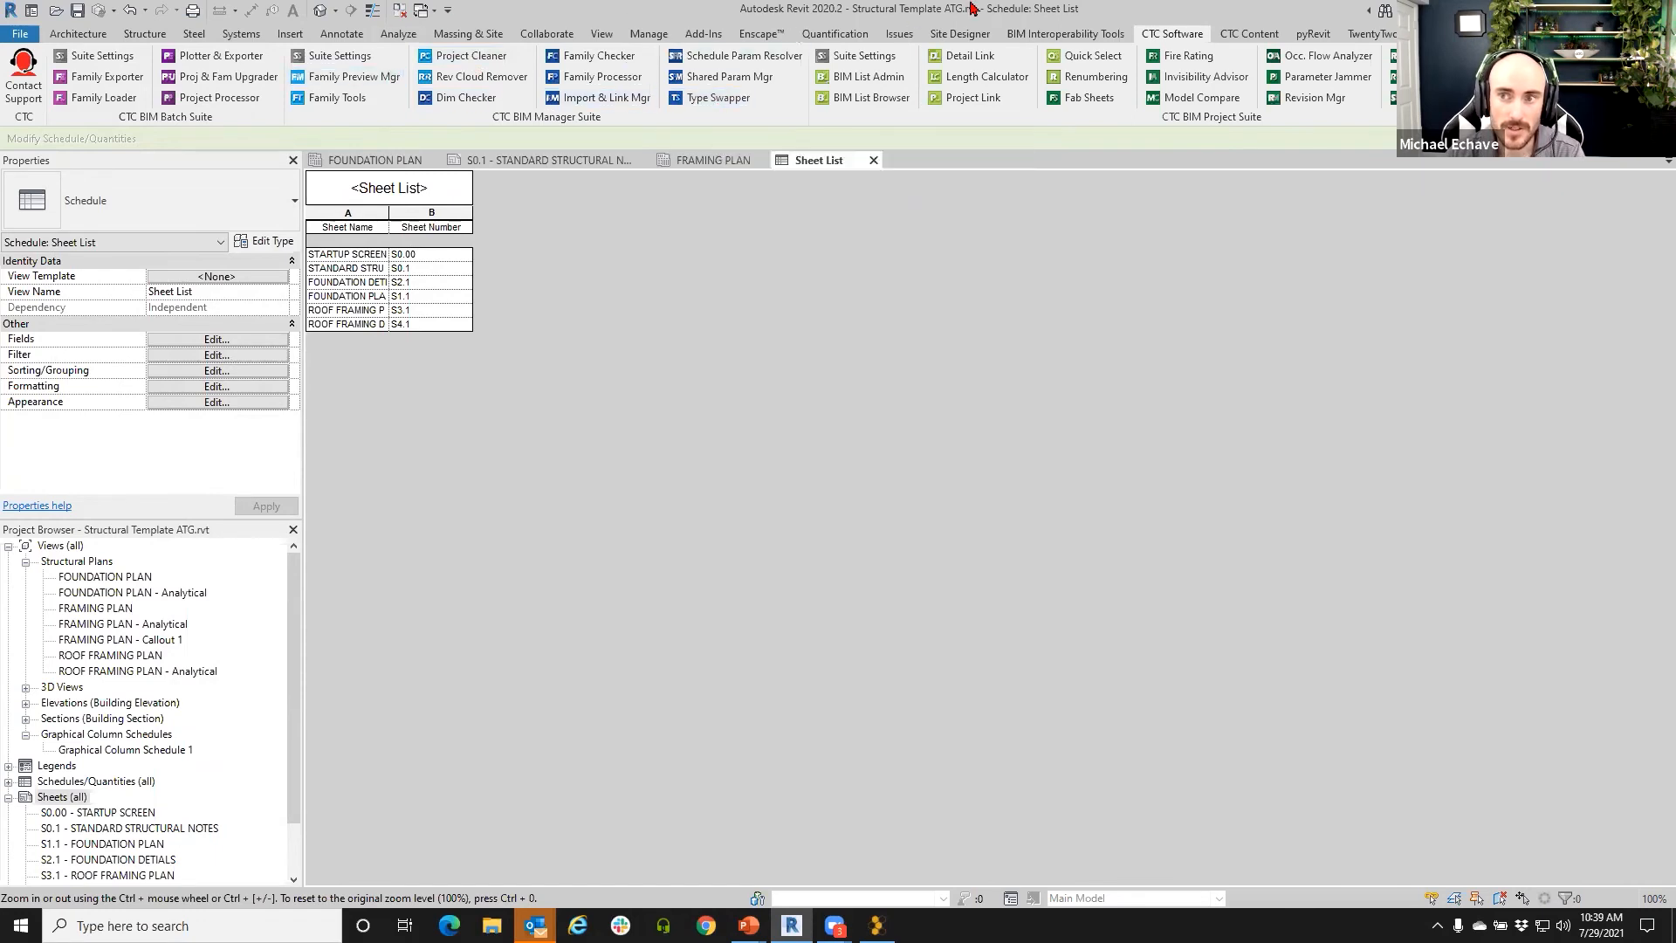
- Open the Shared Parameter Manager, shift it left, and browse for a master shared parameter file
{"action": "left_click", "coordinate": [728, 80]}
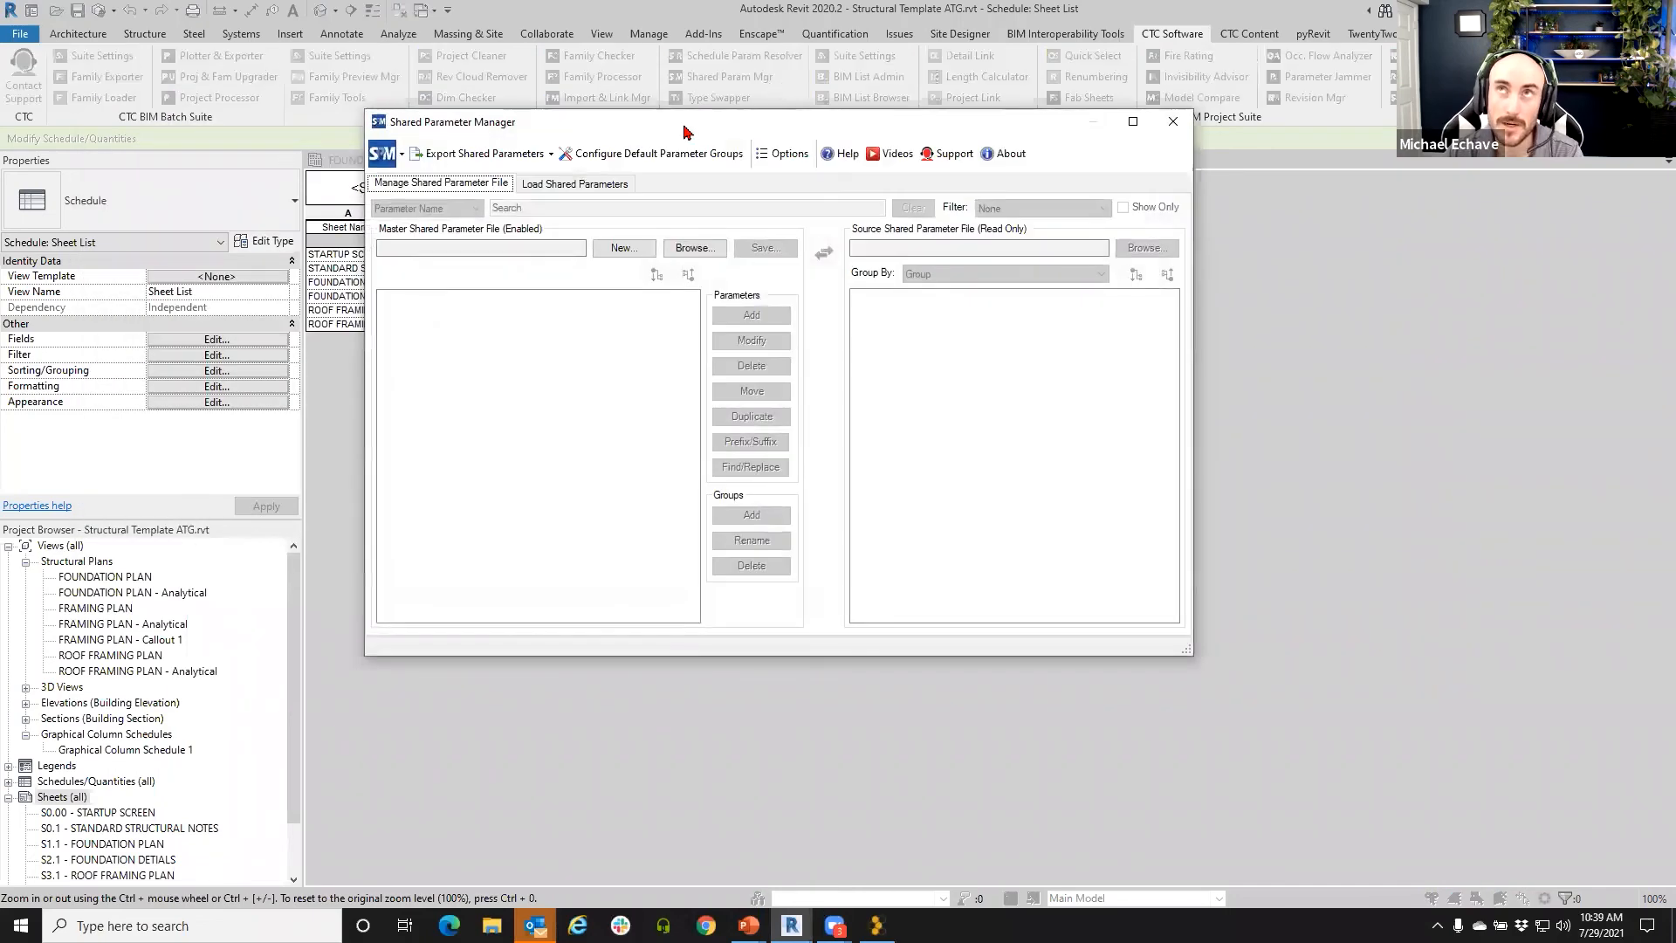
{"action": "left_click_drag", "start_coordinate": [684, 131], "coordinate": [632, 127]}
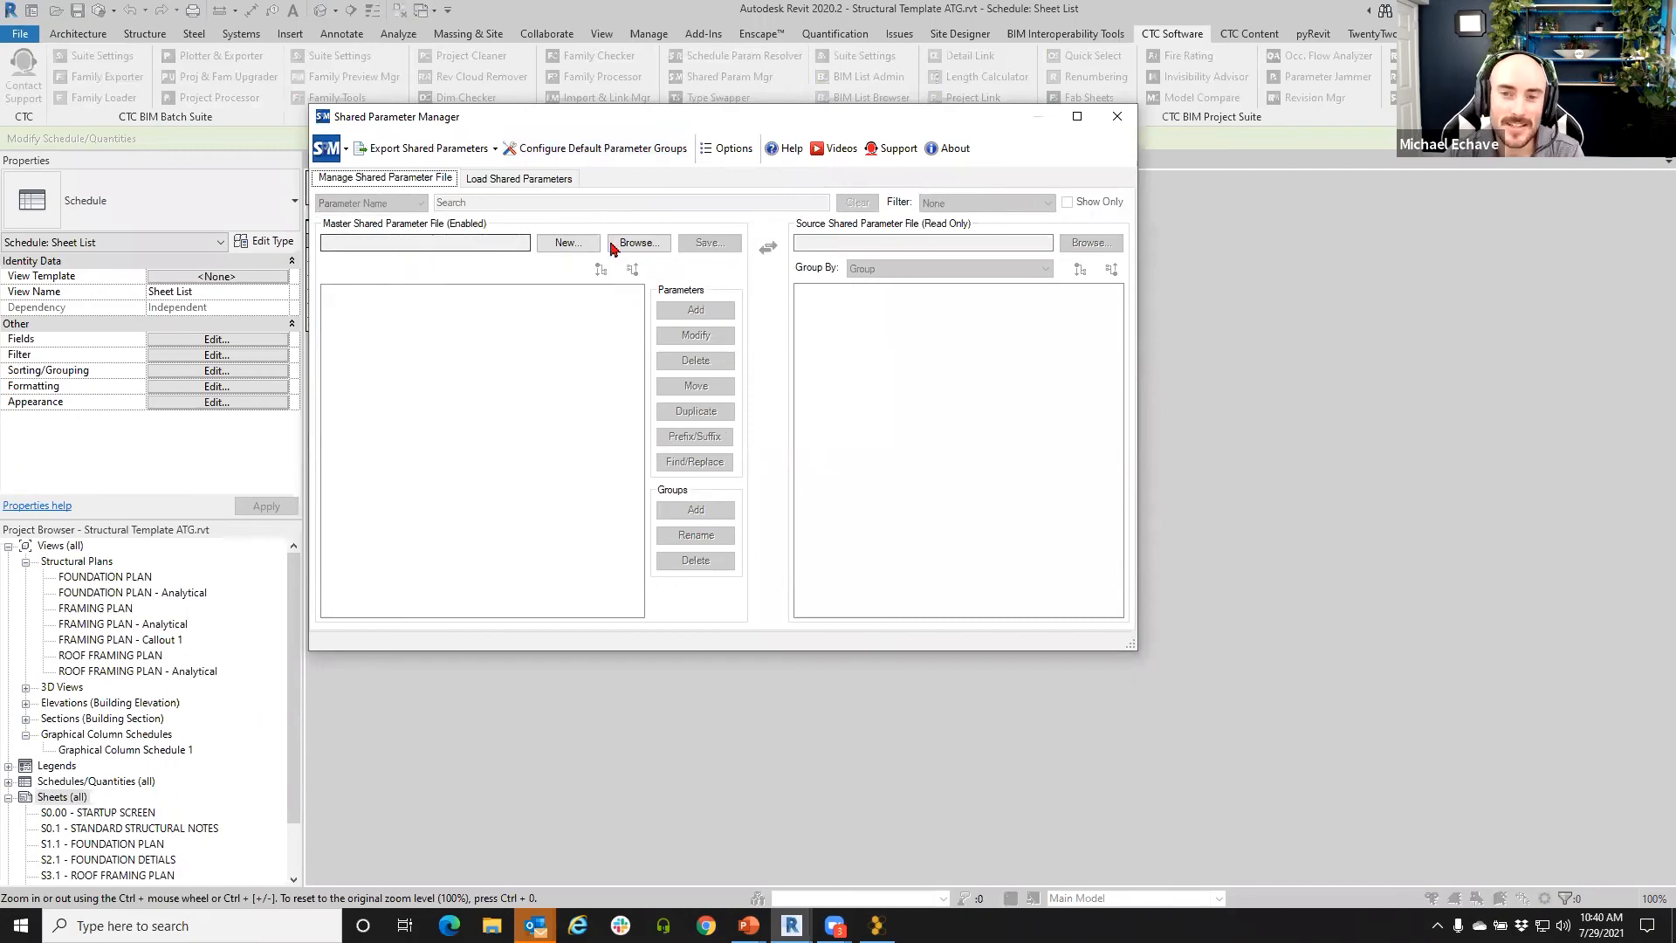
{"action": "left_click", "coordinate": [638, 242]}
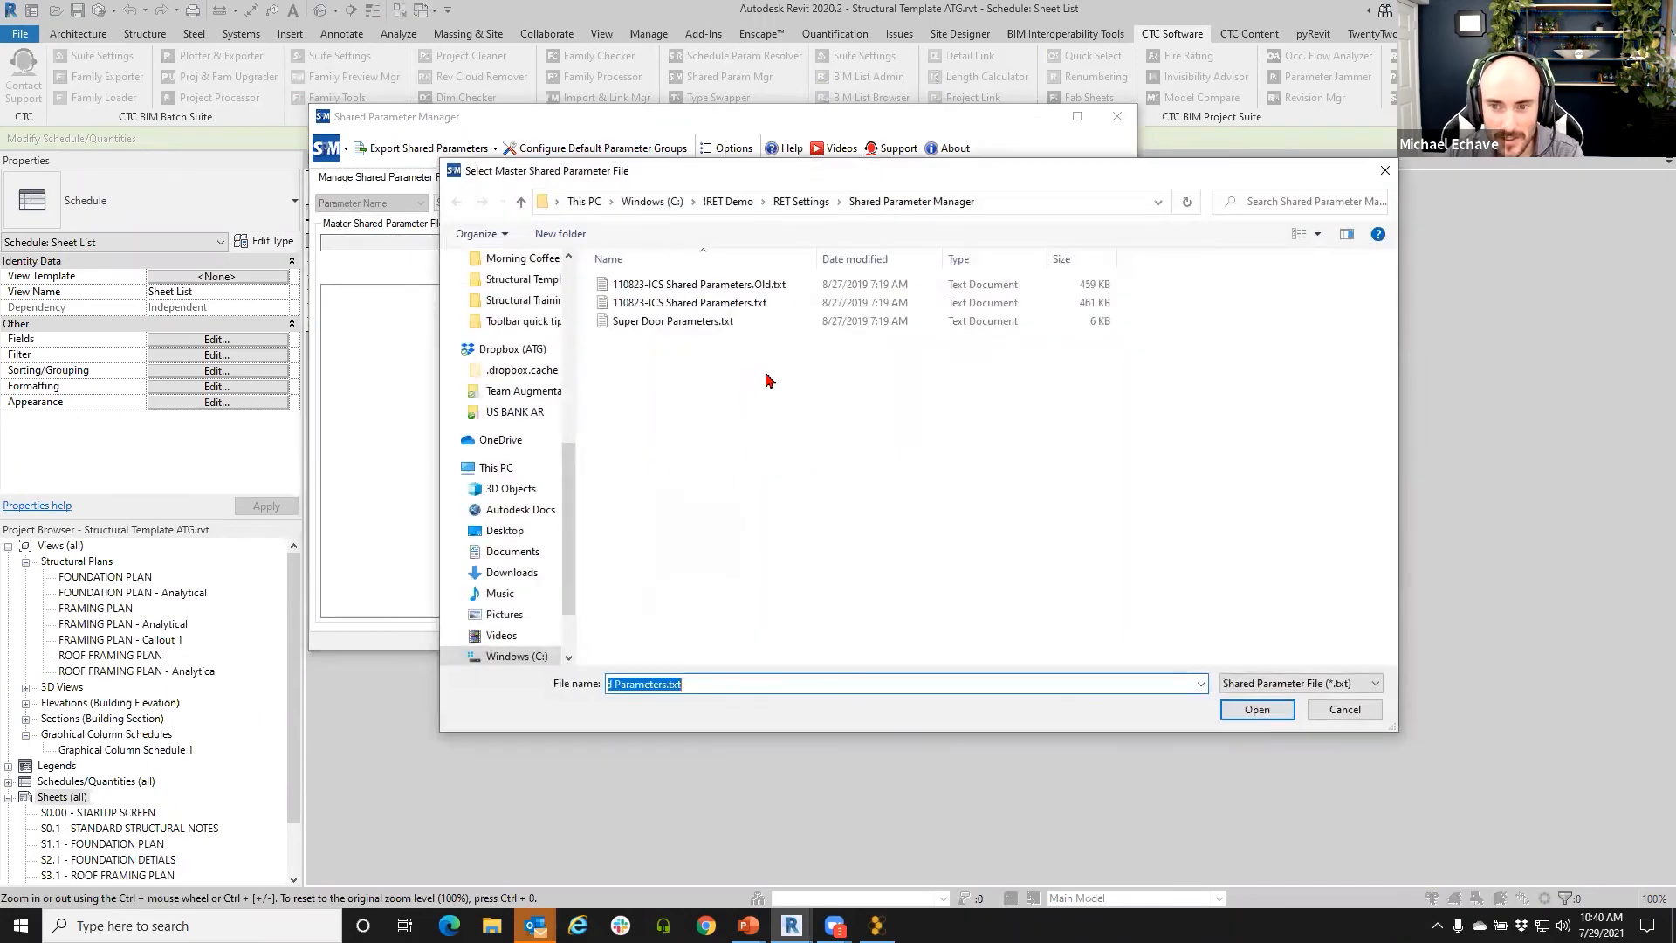
- Load 110823-ICS Shared Parameters.txt as the master file and expand its Exported Parameters group
{"action": "left_click", "coordinate": [689, 303]}
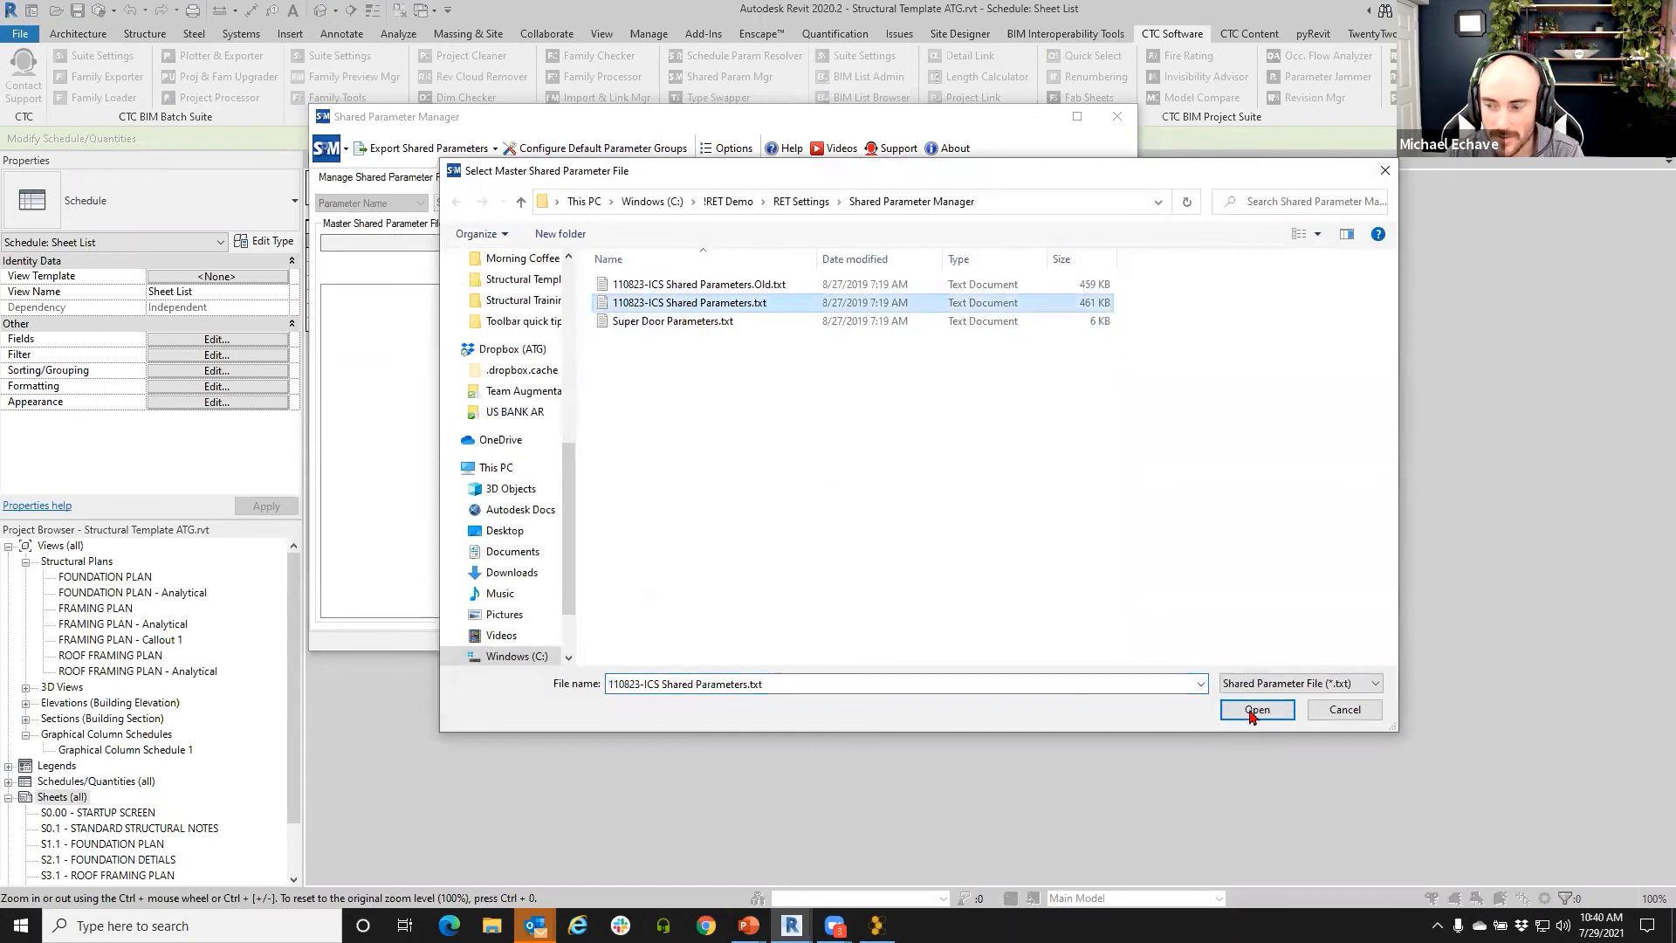
{"action": "left_click", "coordinate": [1255, 711]}
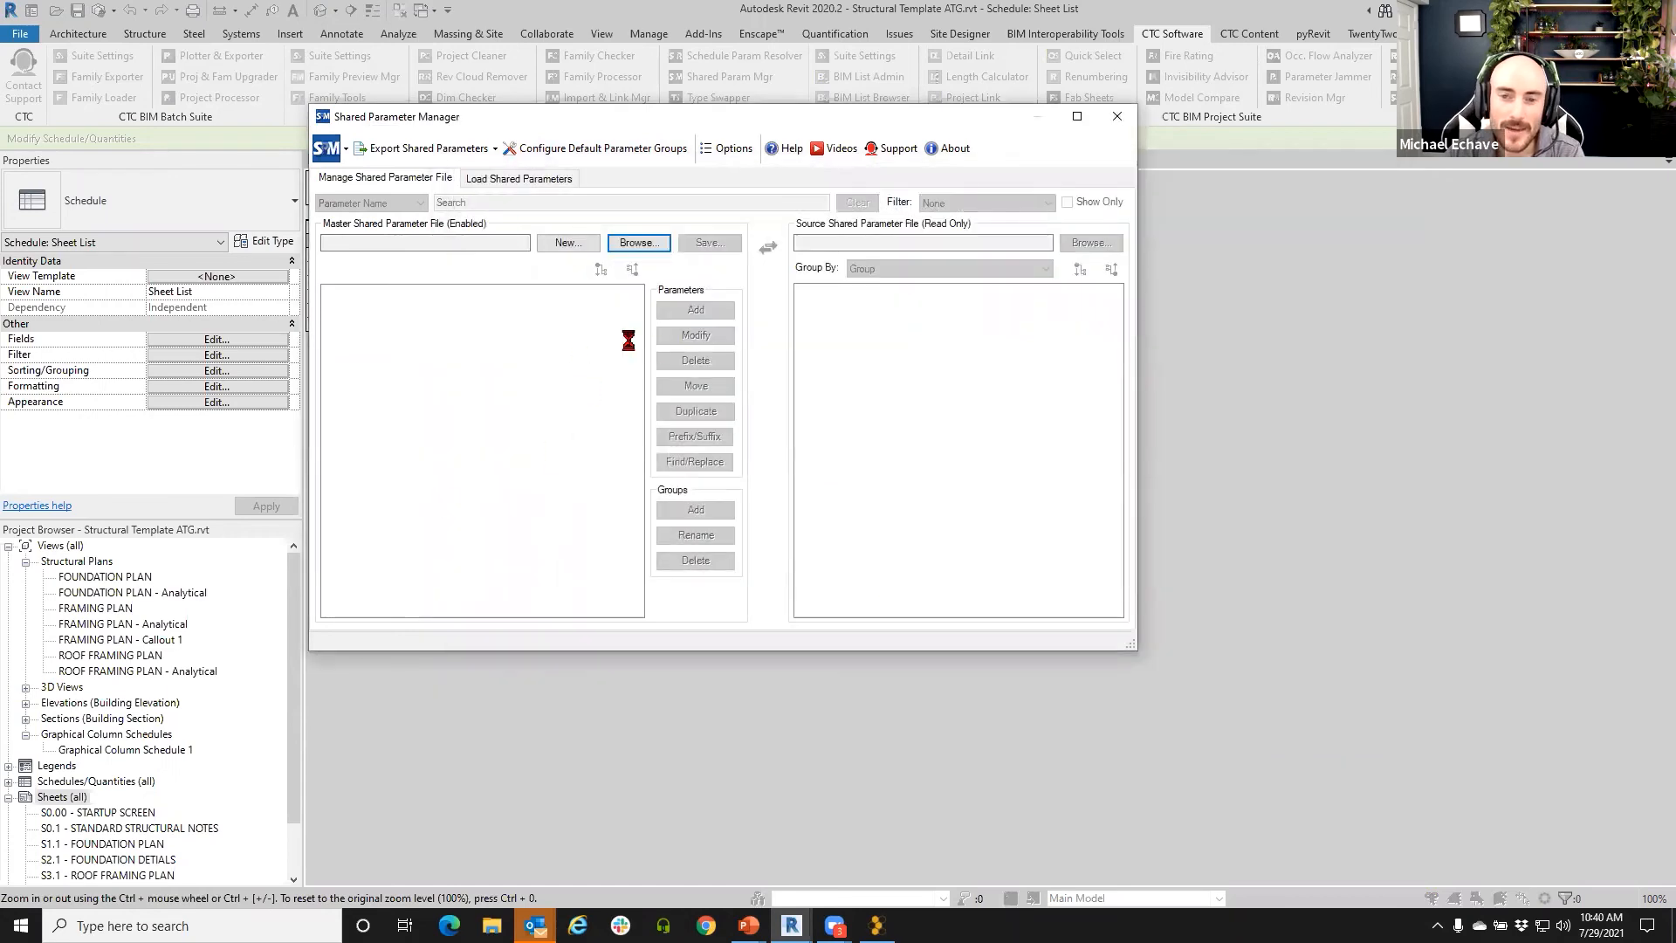
{"action": "mouse_move", "coordinate": [633, 345]}
{"action": "left_mouse_down"}
{"action": "mouse_move", "coordinate": [634, 491]}
{"action": "mouse_move", "coordinate": [633, 360]}
{"action": "left_mouse_up"}
{"action": "left_click", "coordinate": [329, 347]}
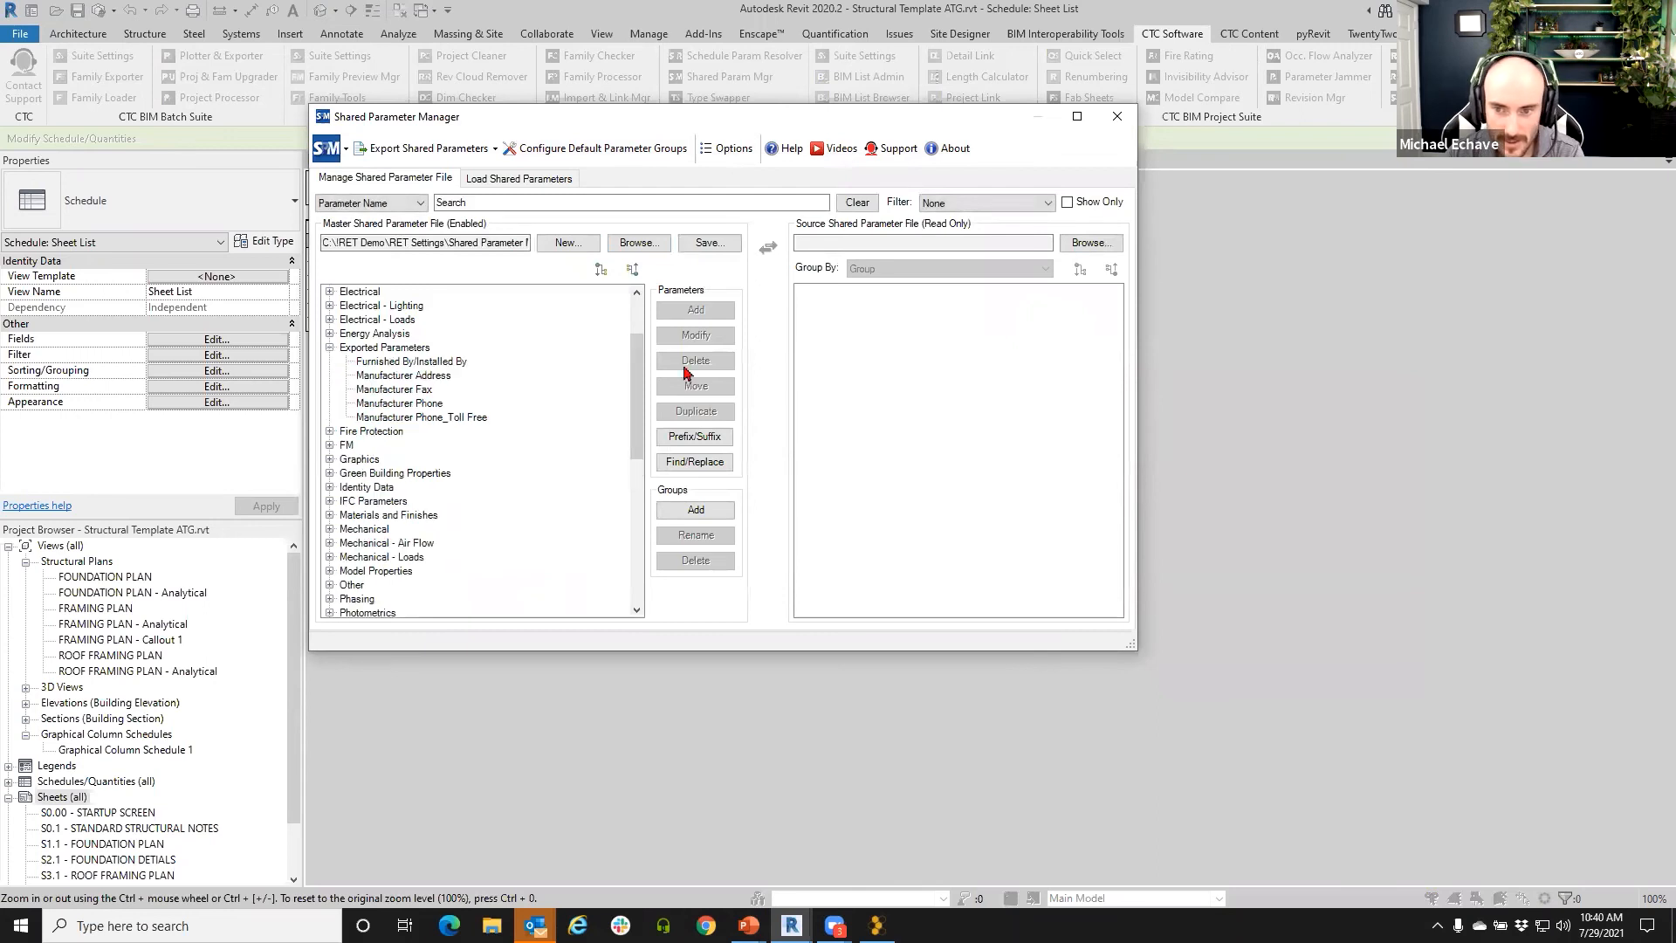
- Select Manufacturer Address, close the Shared Parameter Manager, and advance the slide show to THANK YOU
{"action": "left_click", "coordinate": [417, 376]}
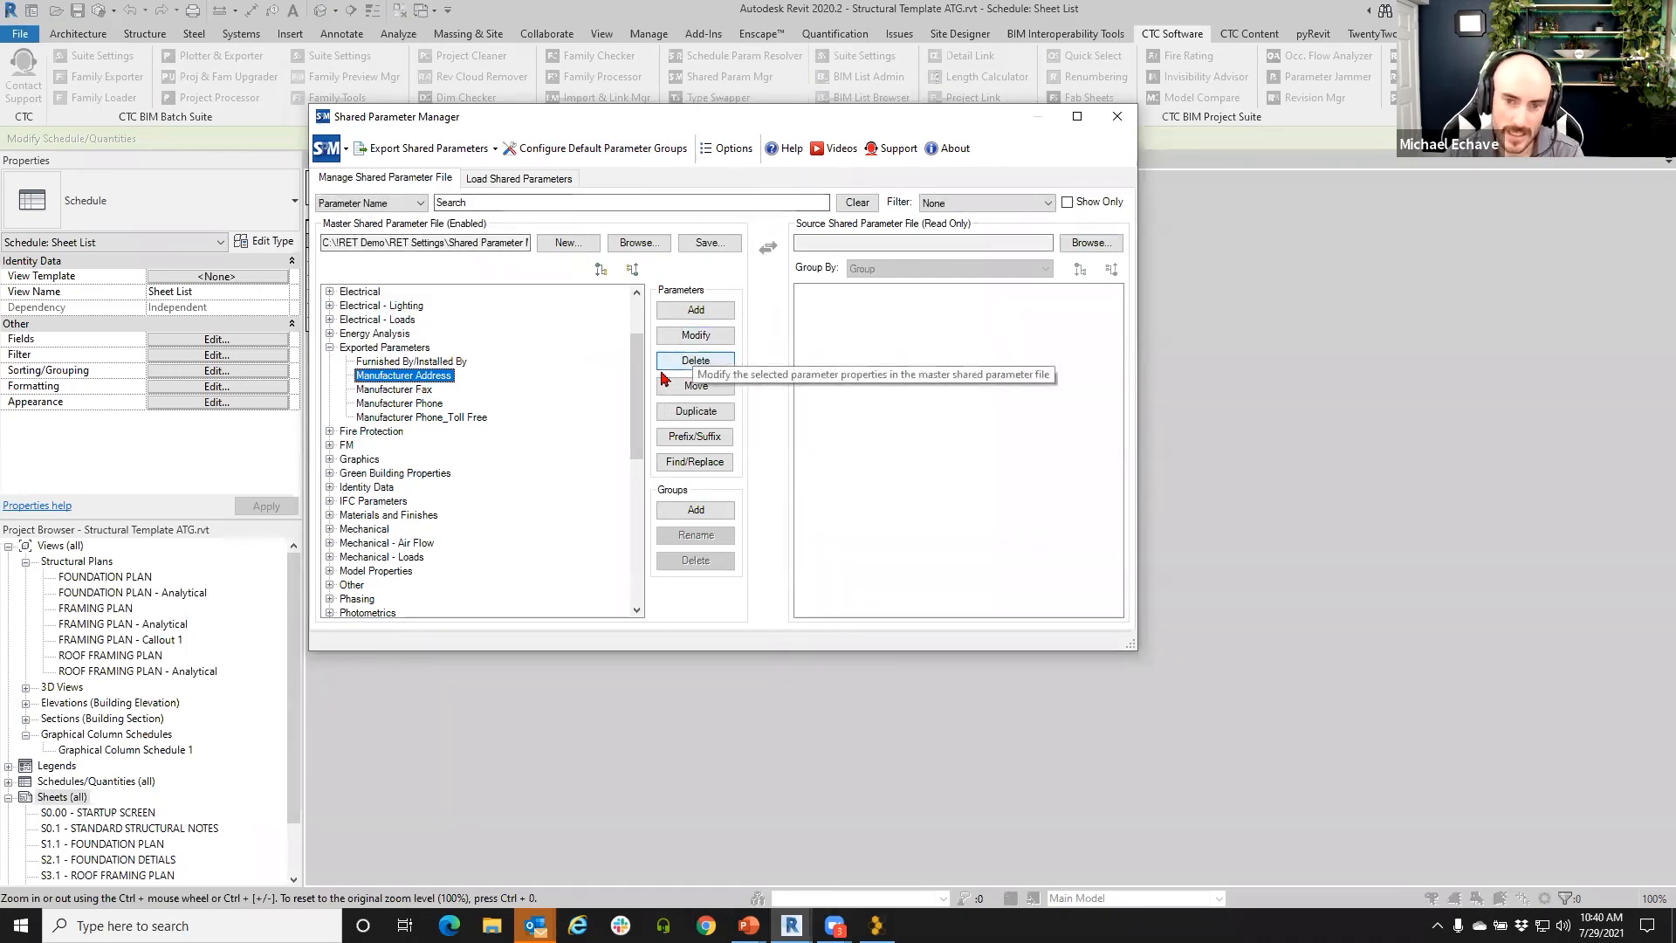
{"action": "left_click", "coordinate": [1118, 119]}
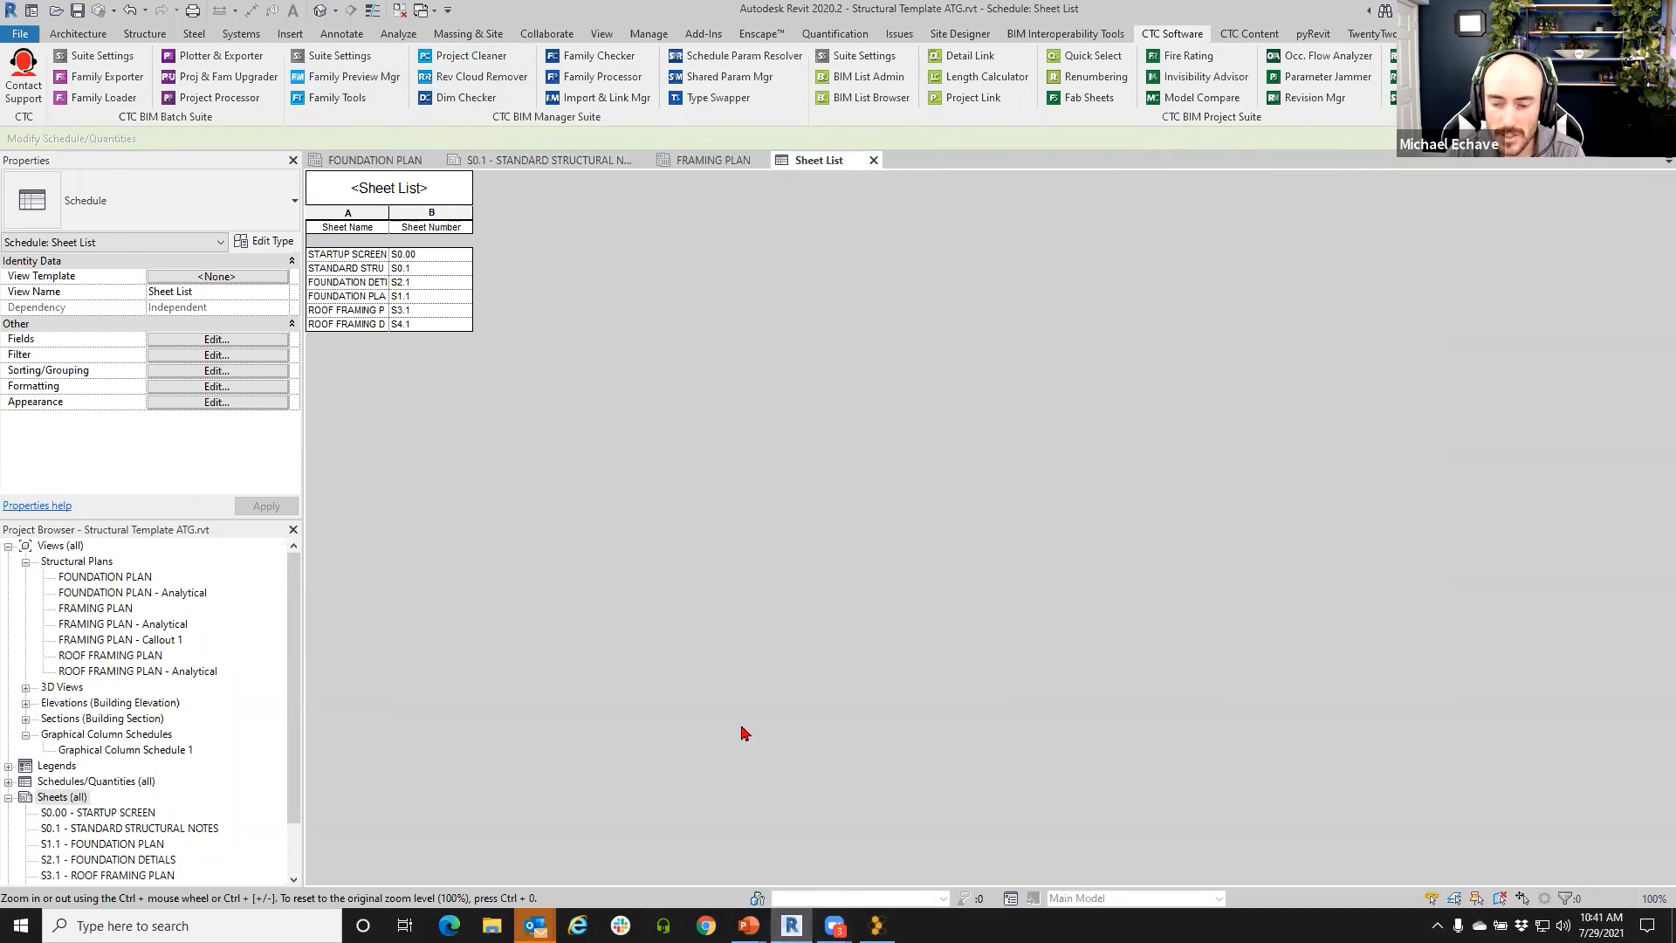
{"action": "mouse_move", "coordinate": [749, 923]}
{"action": "left_click", "coordinate": [802, 886]}
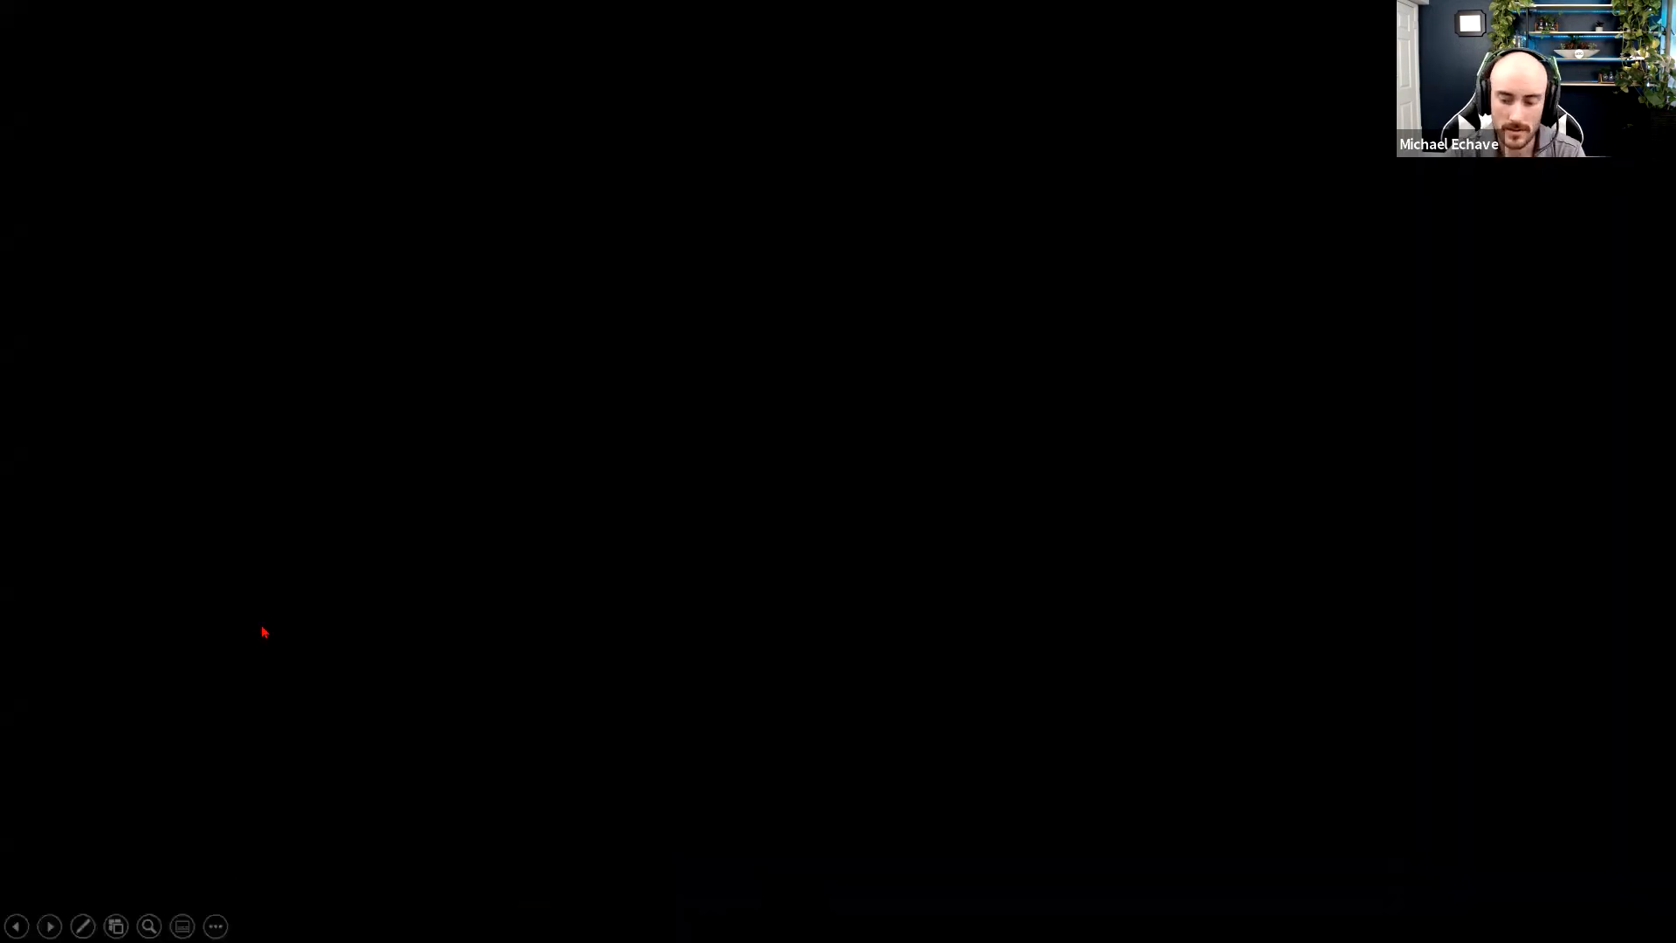
{"action": "key", "text": "Right"}
{"action": "key", "text": "Right"}
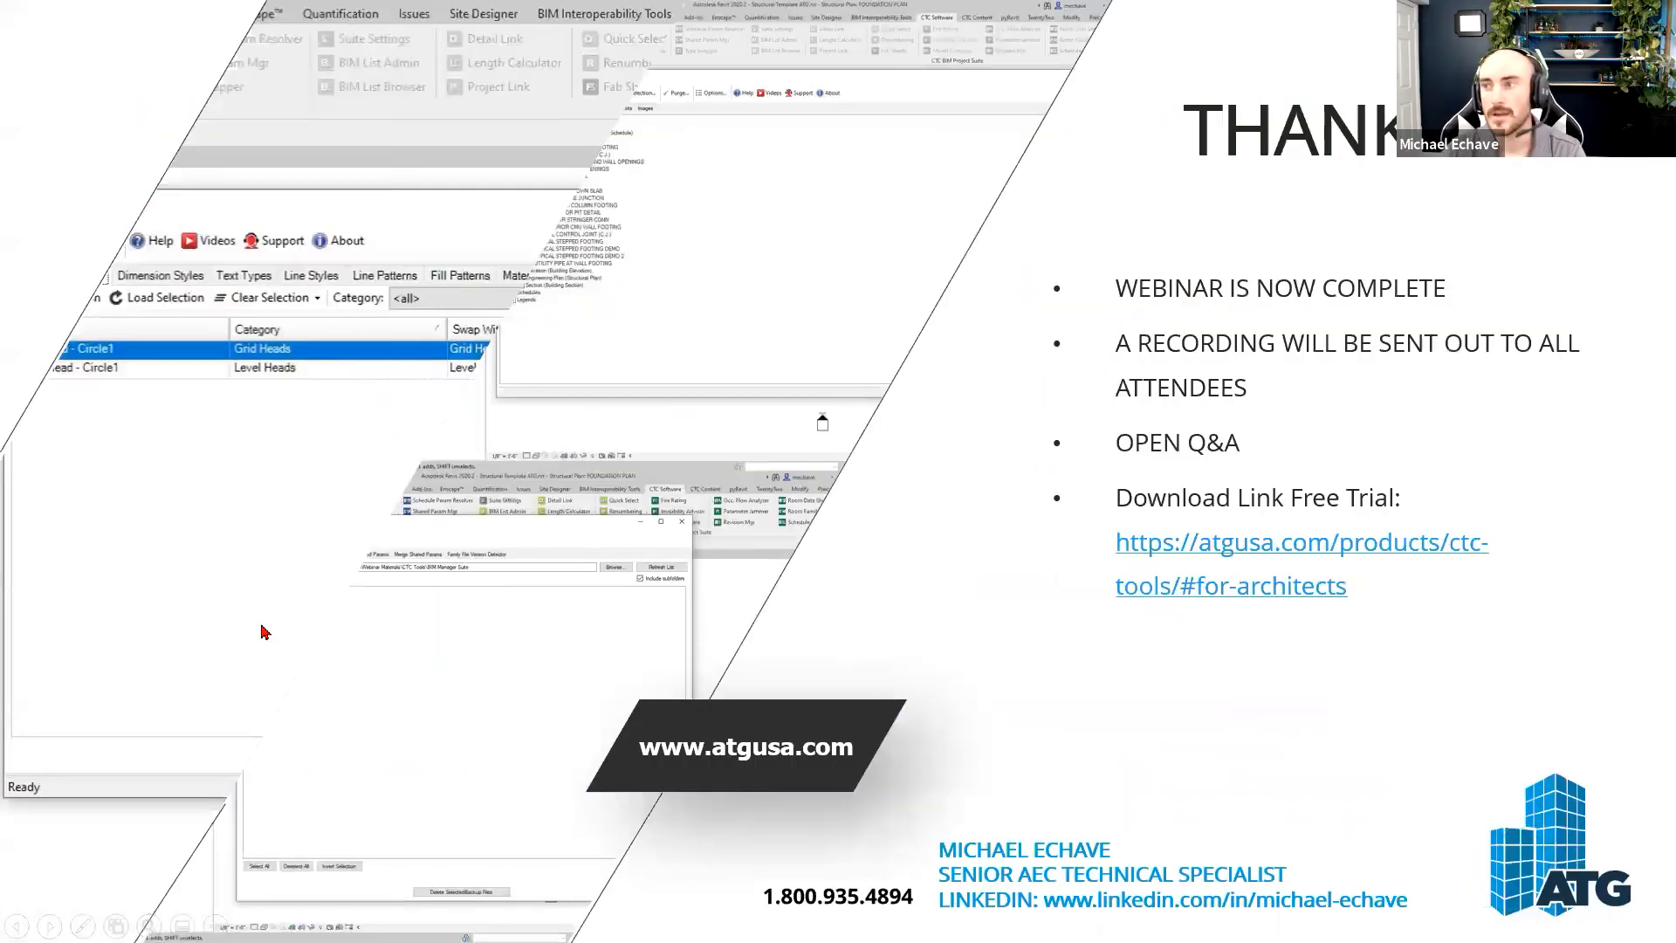